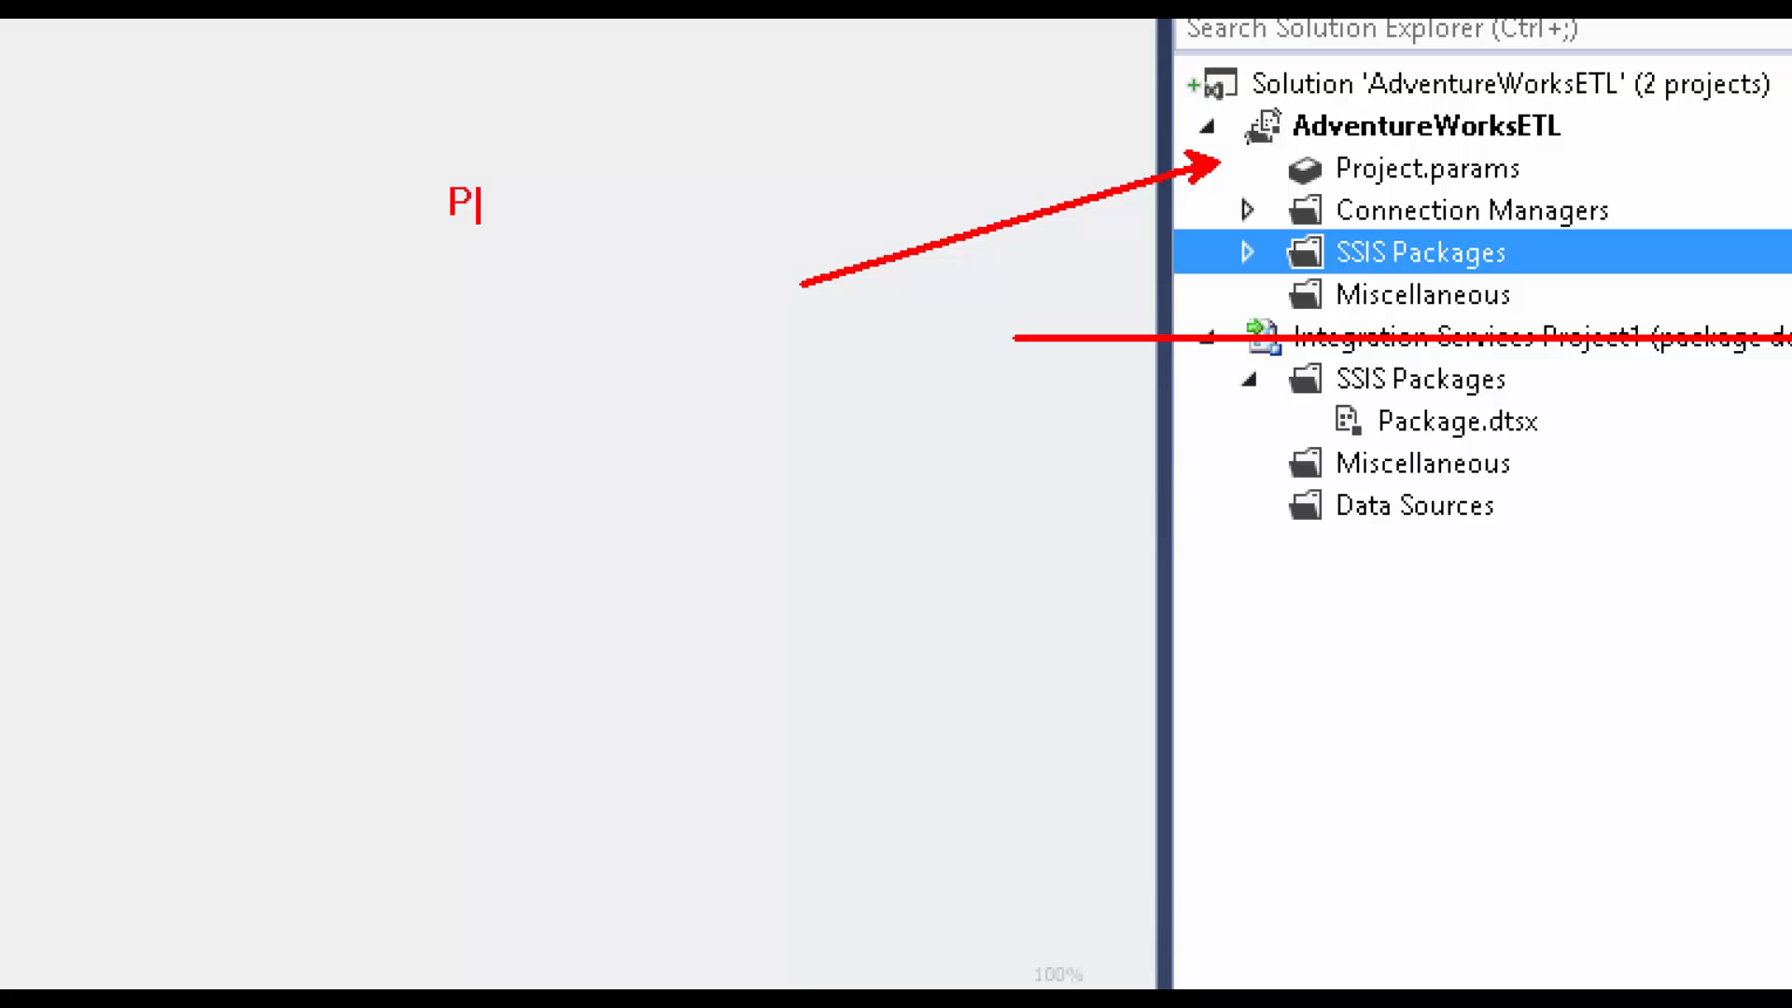
# Type 'Project depl. model' and drag across several areas of the screen.
pyautogui.write('pl')
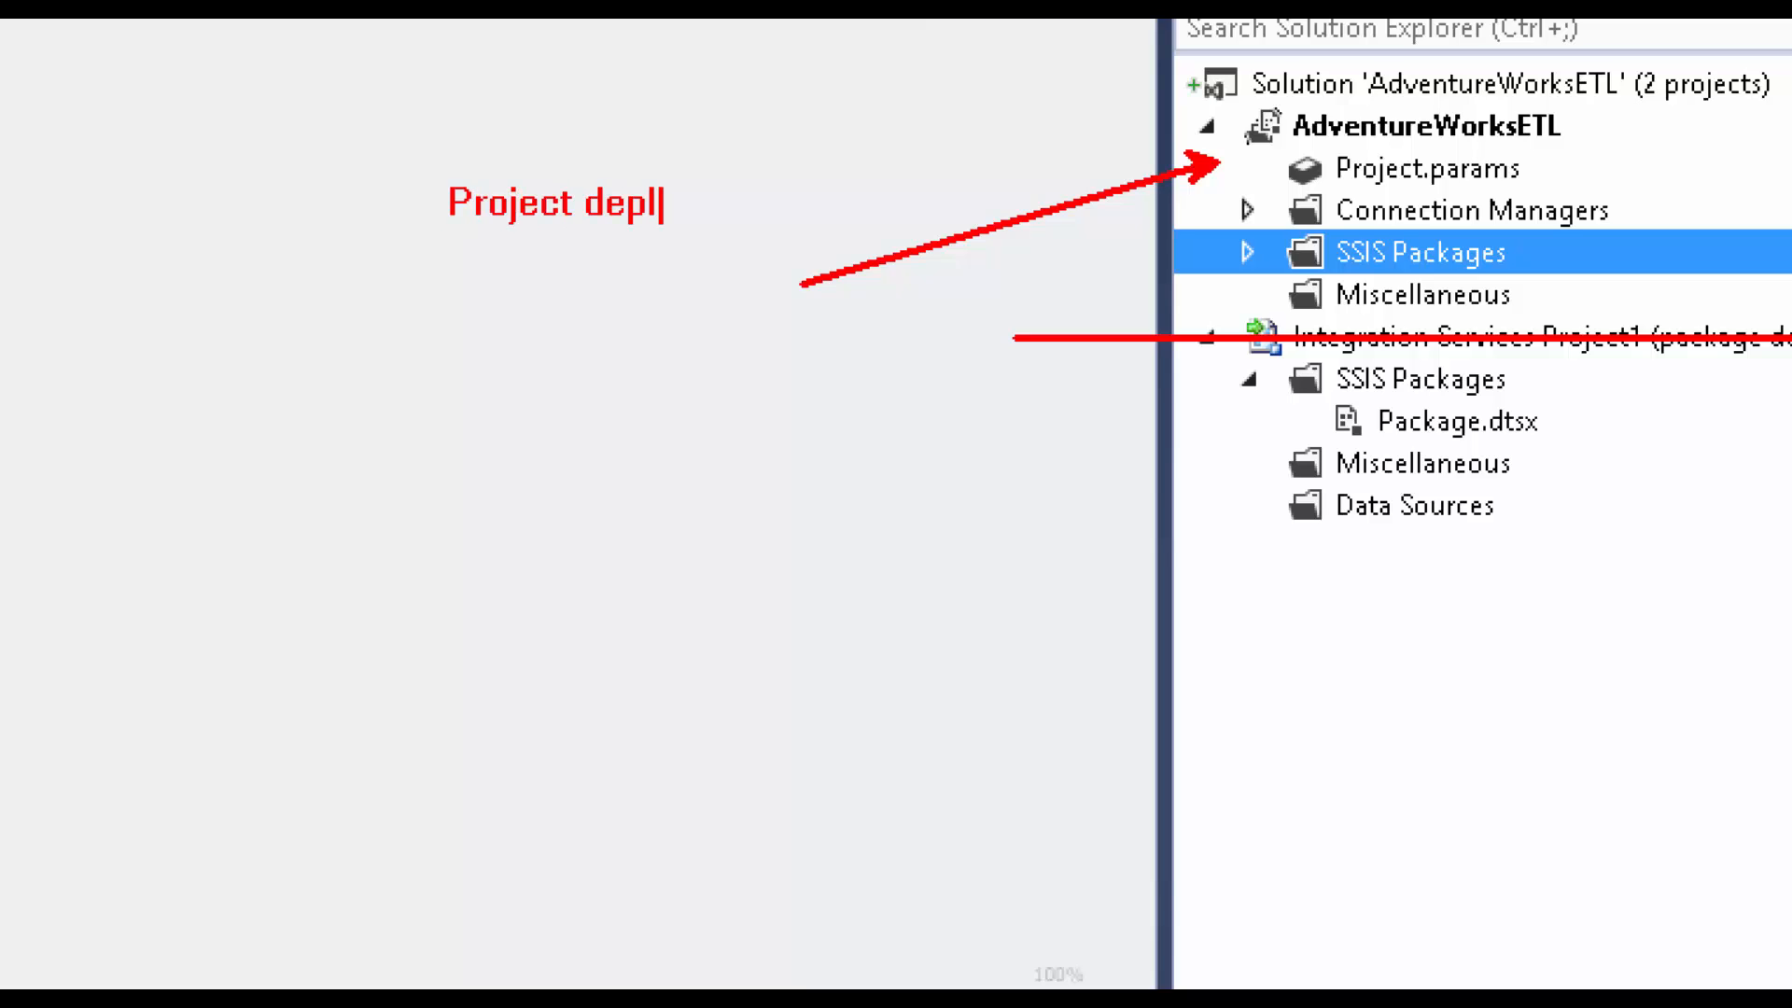
pyautogui.press('BackSpace')
pyautogui.write('. model')
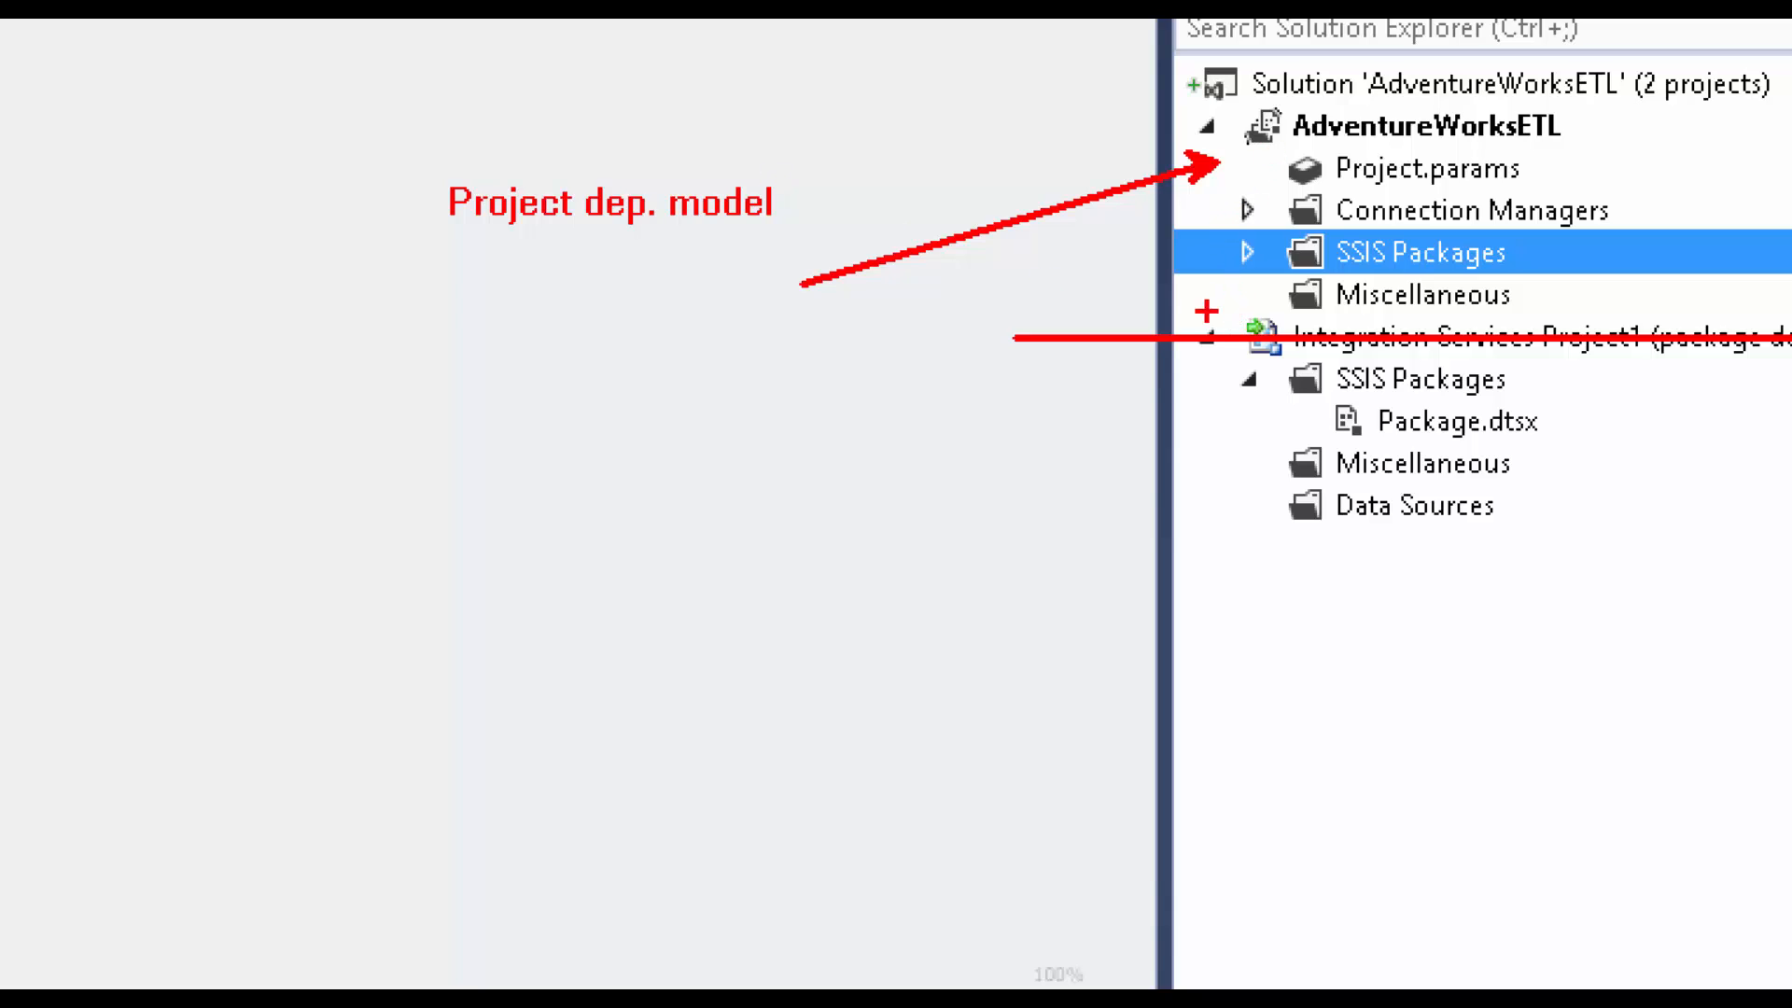
pyautogui.moveTo(1206, 314); pyautogui.dragTo(1283, 362)
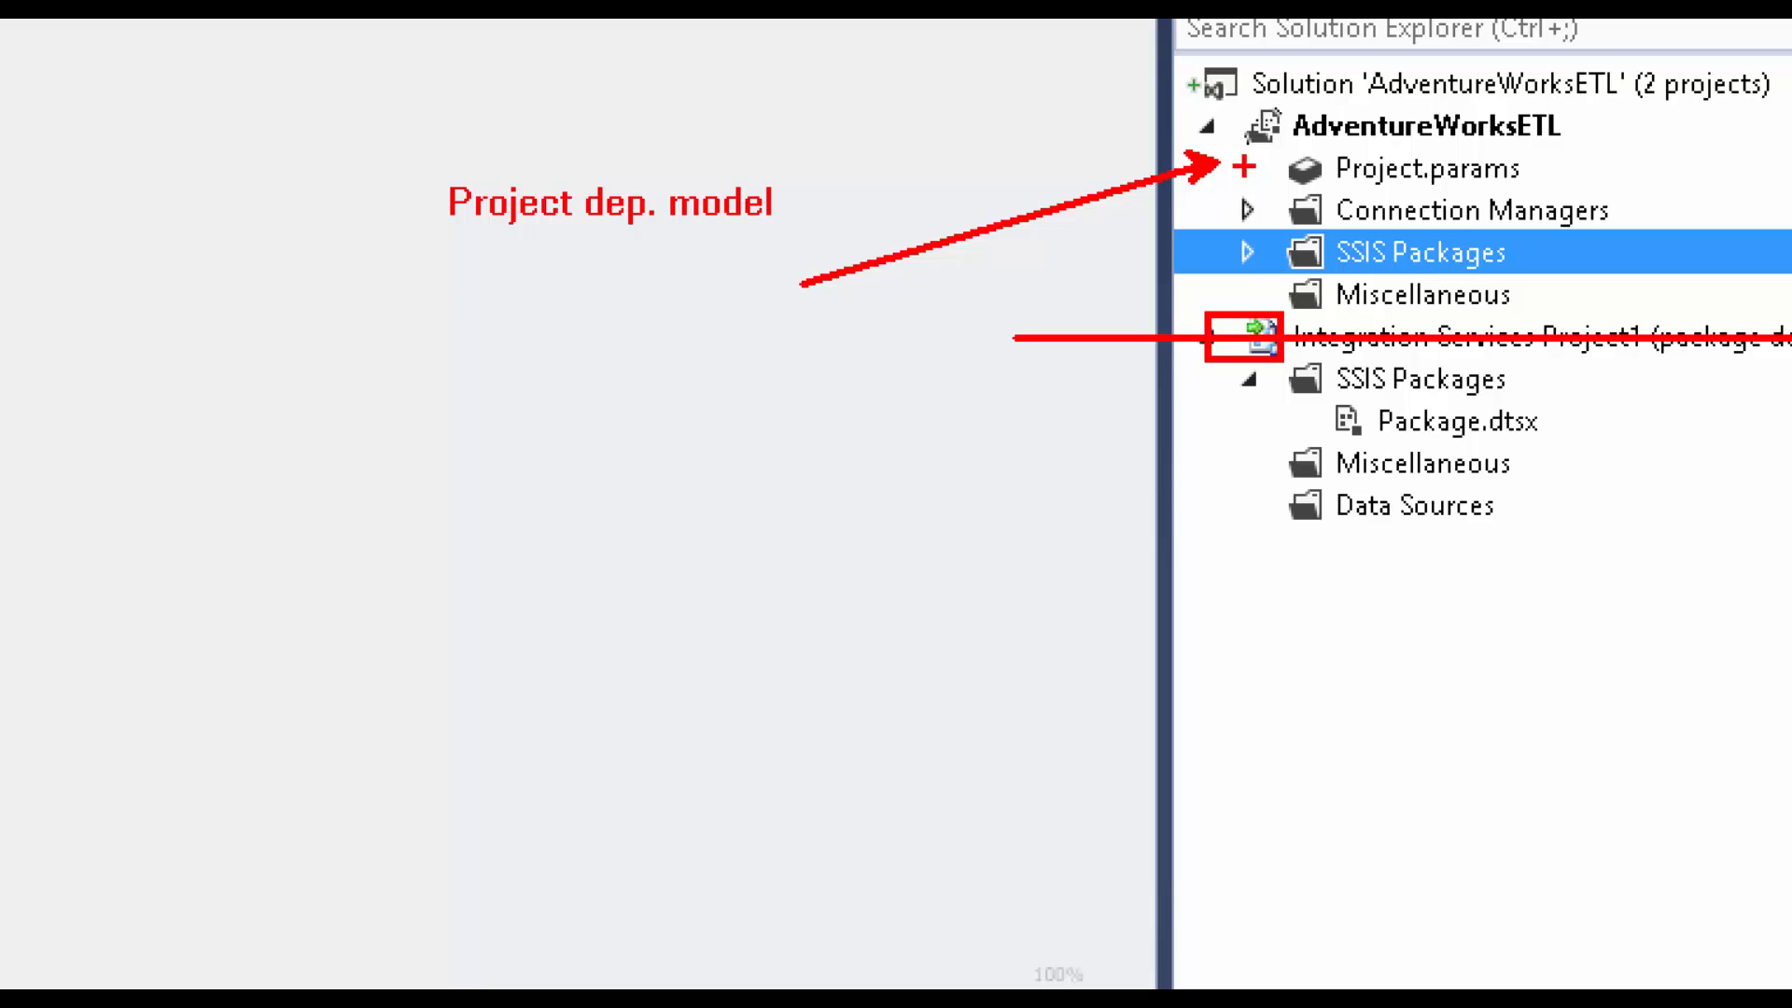
pyautogui.moveTo(1217, 90)
pyautogui.mouseDown()
pyautogui.moveTo(1237, 140)
pyautogui.moveTo(1286, 152)
pyautogui.mouseUp()
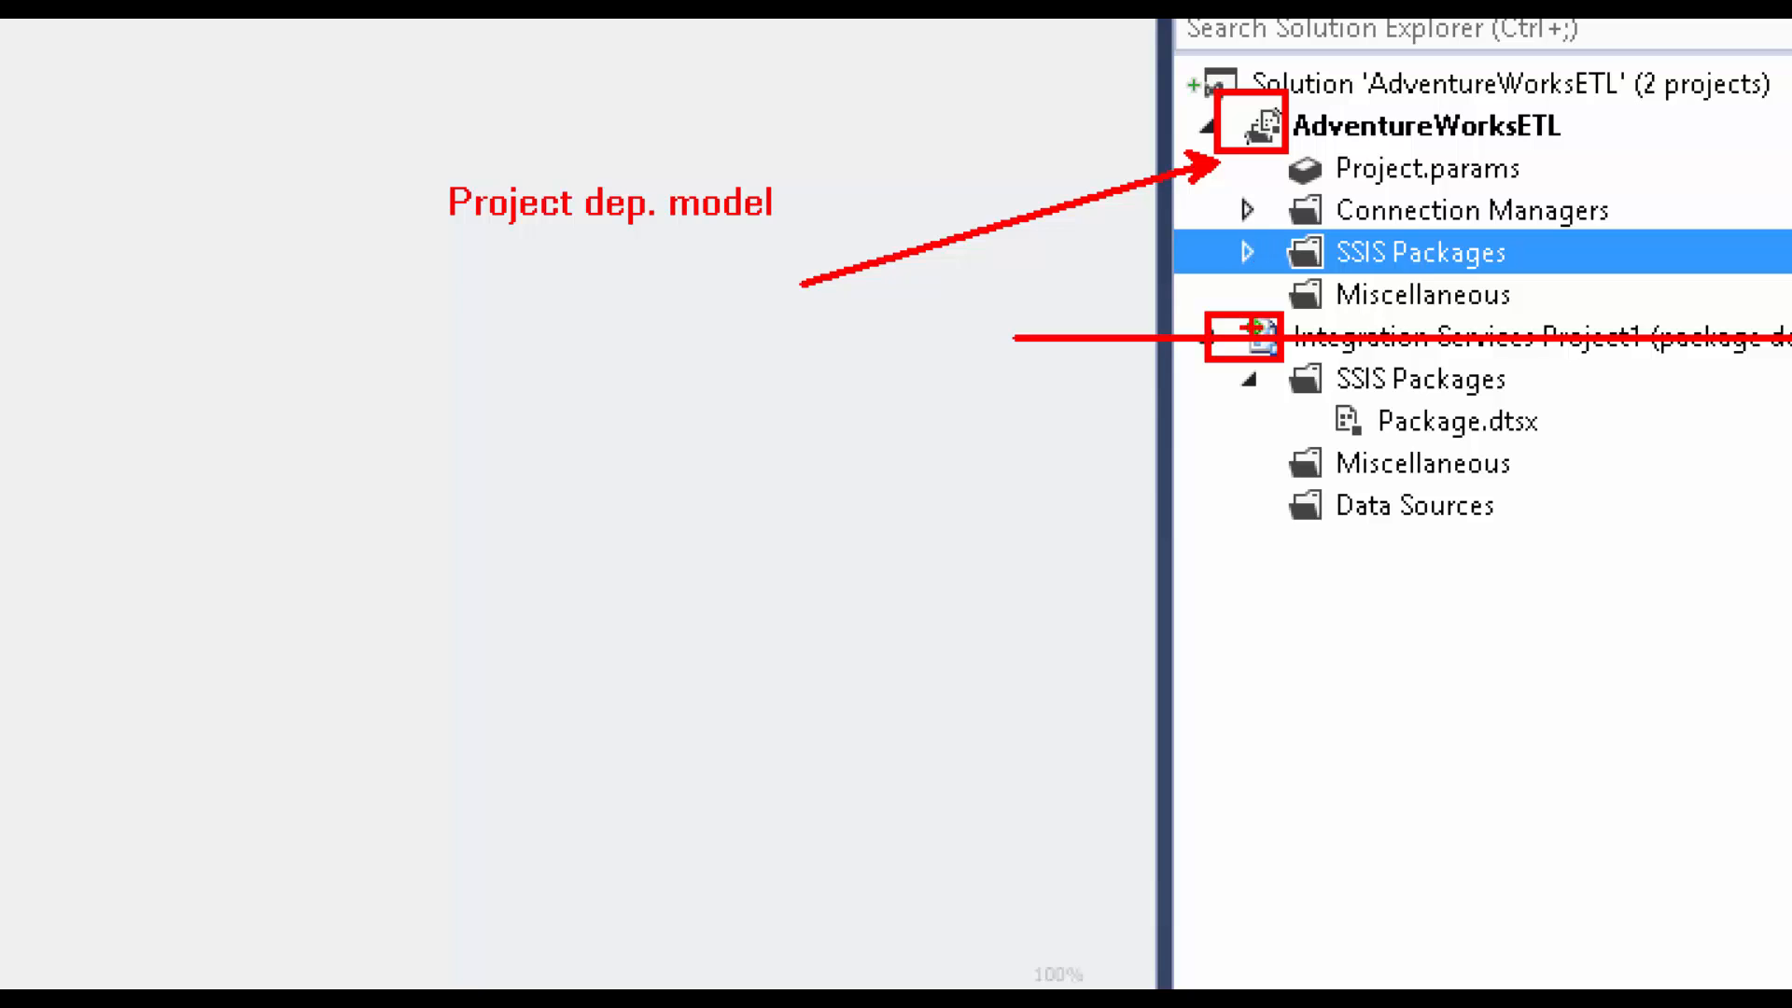
pyautogui.moveTo(1249, 348); pyautogui.dragTo(1008, 479)
pyautogui.moveTo(1295, 148)
pyautogui.mouseDown()
pyautogui.moveTo(1368, 520)
pyautogui.moveTo(1351, 525)
pyautogui.mouseUp()
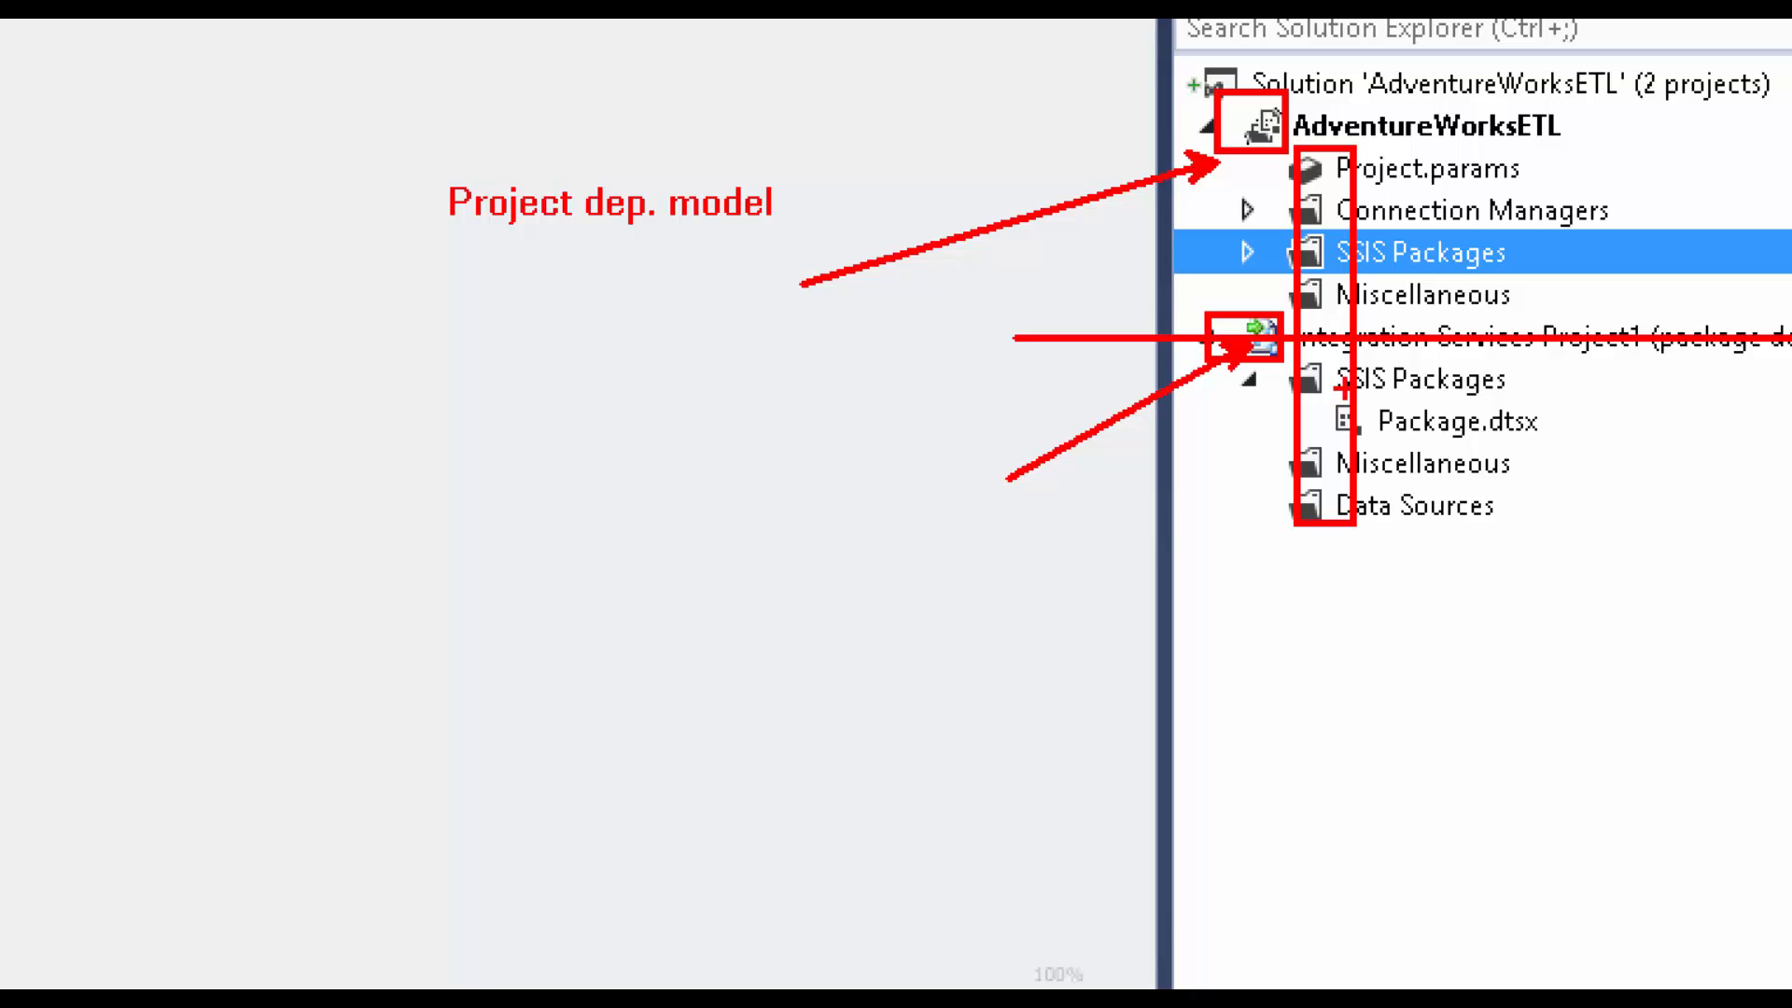
pyautogui.press('Escape')
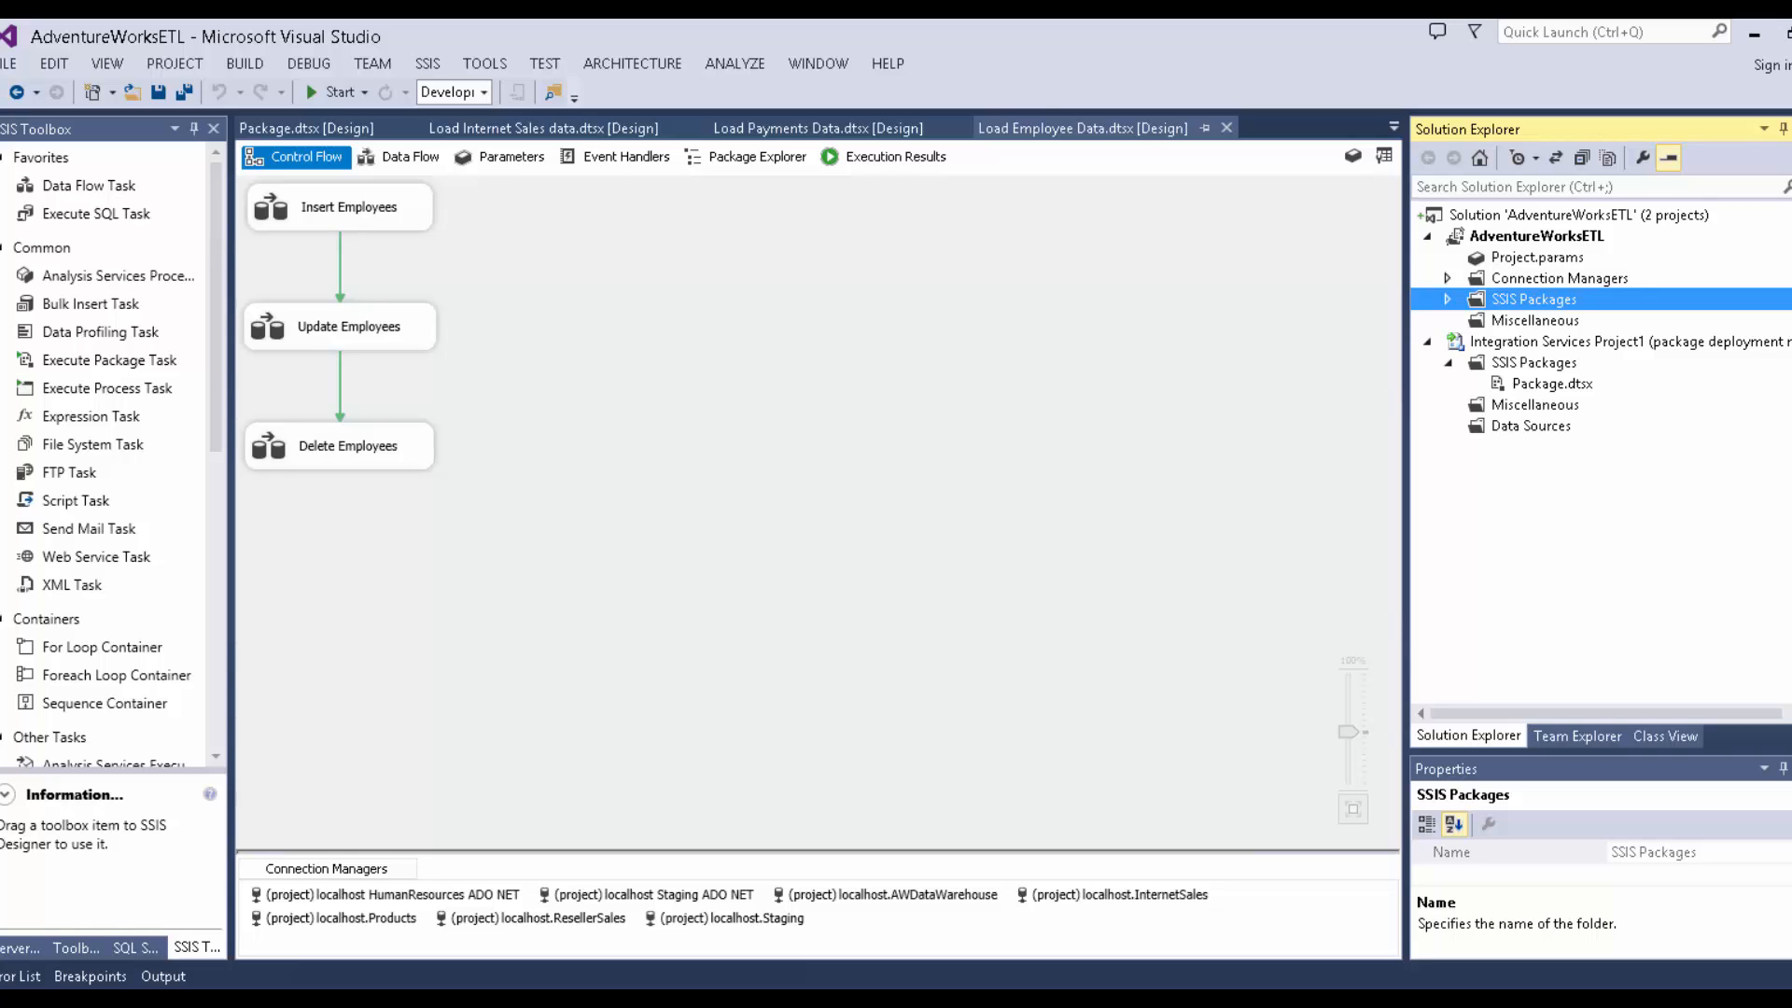
# Press Ctrl+1 and drag across further screen regions, undoing one drag with Ctrl+Z.
pyautogui.hotkey('ctrl', '1')
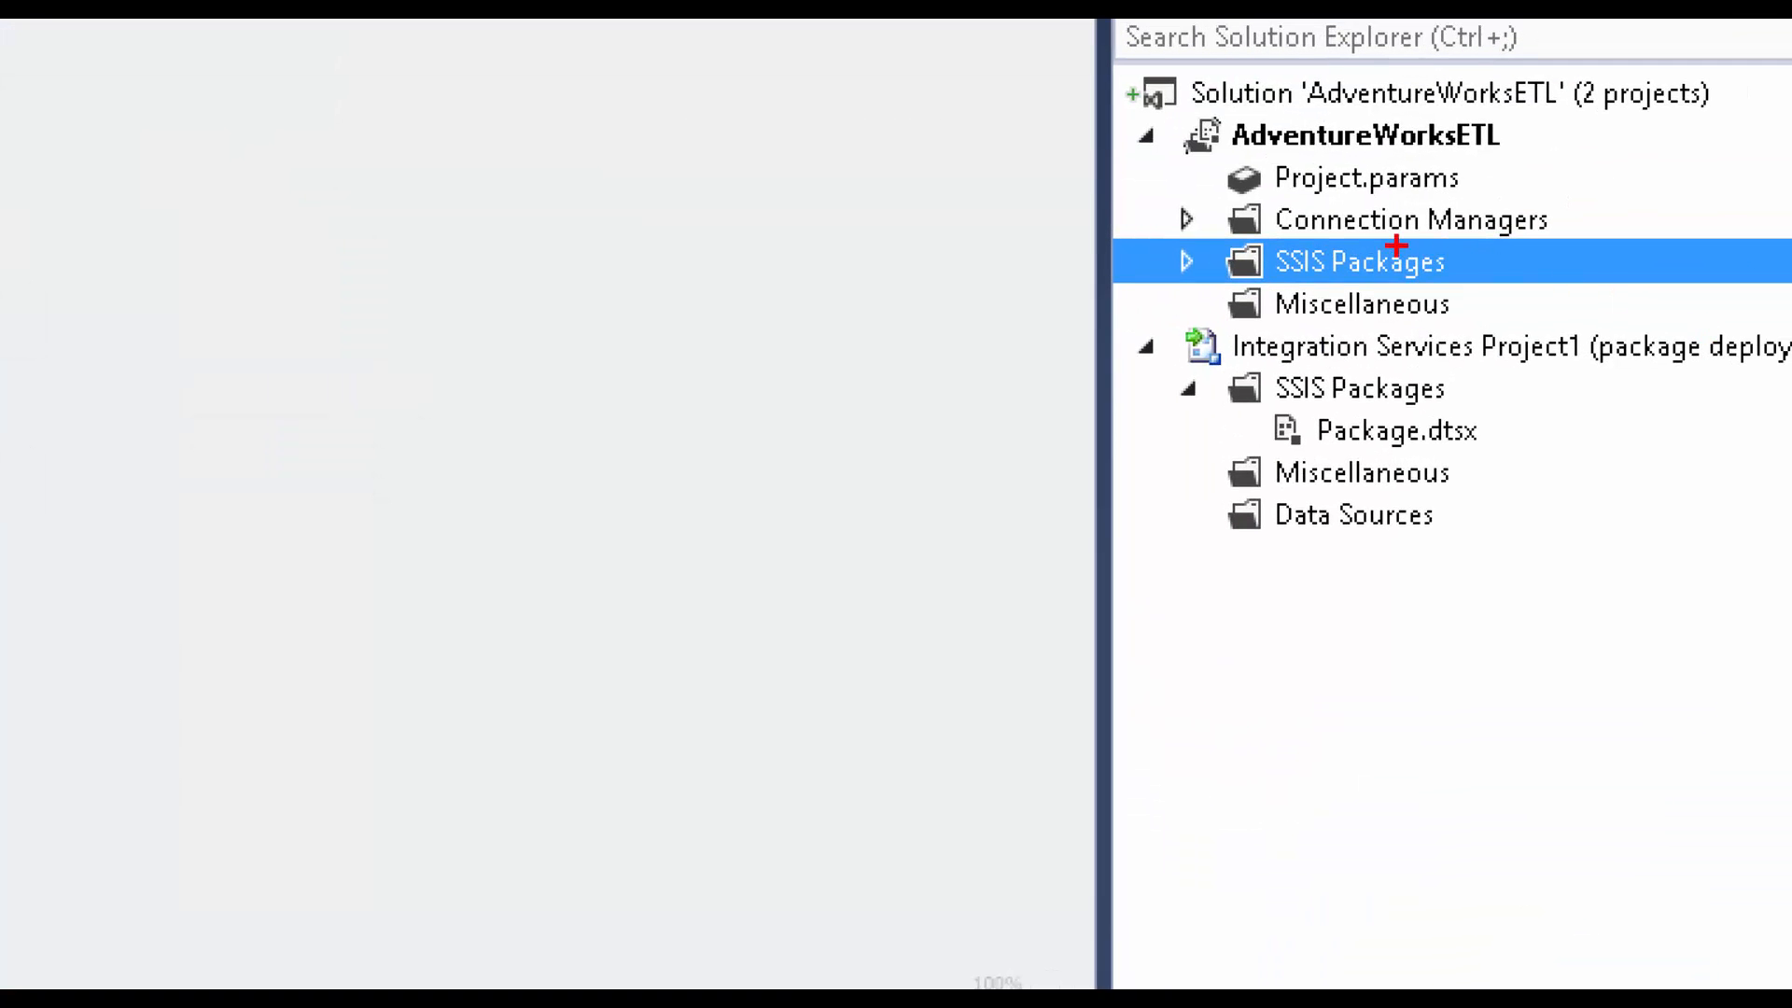
pyautogui.moveTo(1216, 156); pyautogui.dragTo(1279, 550)
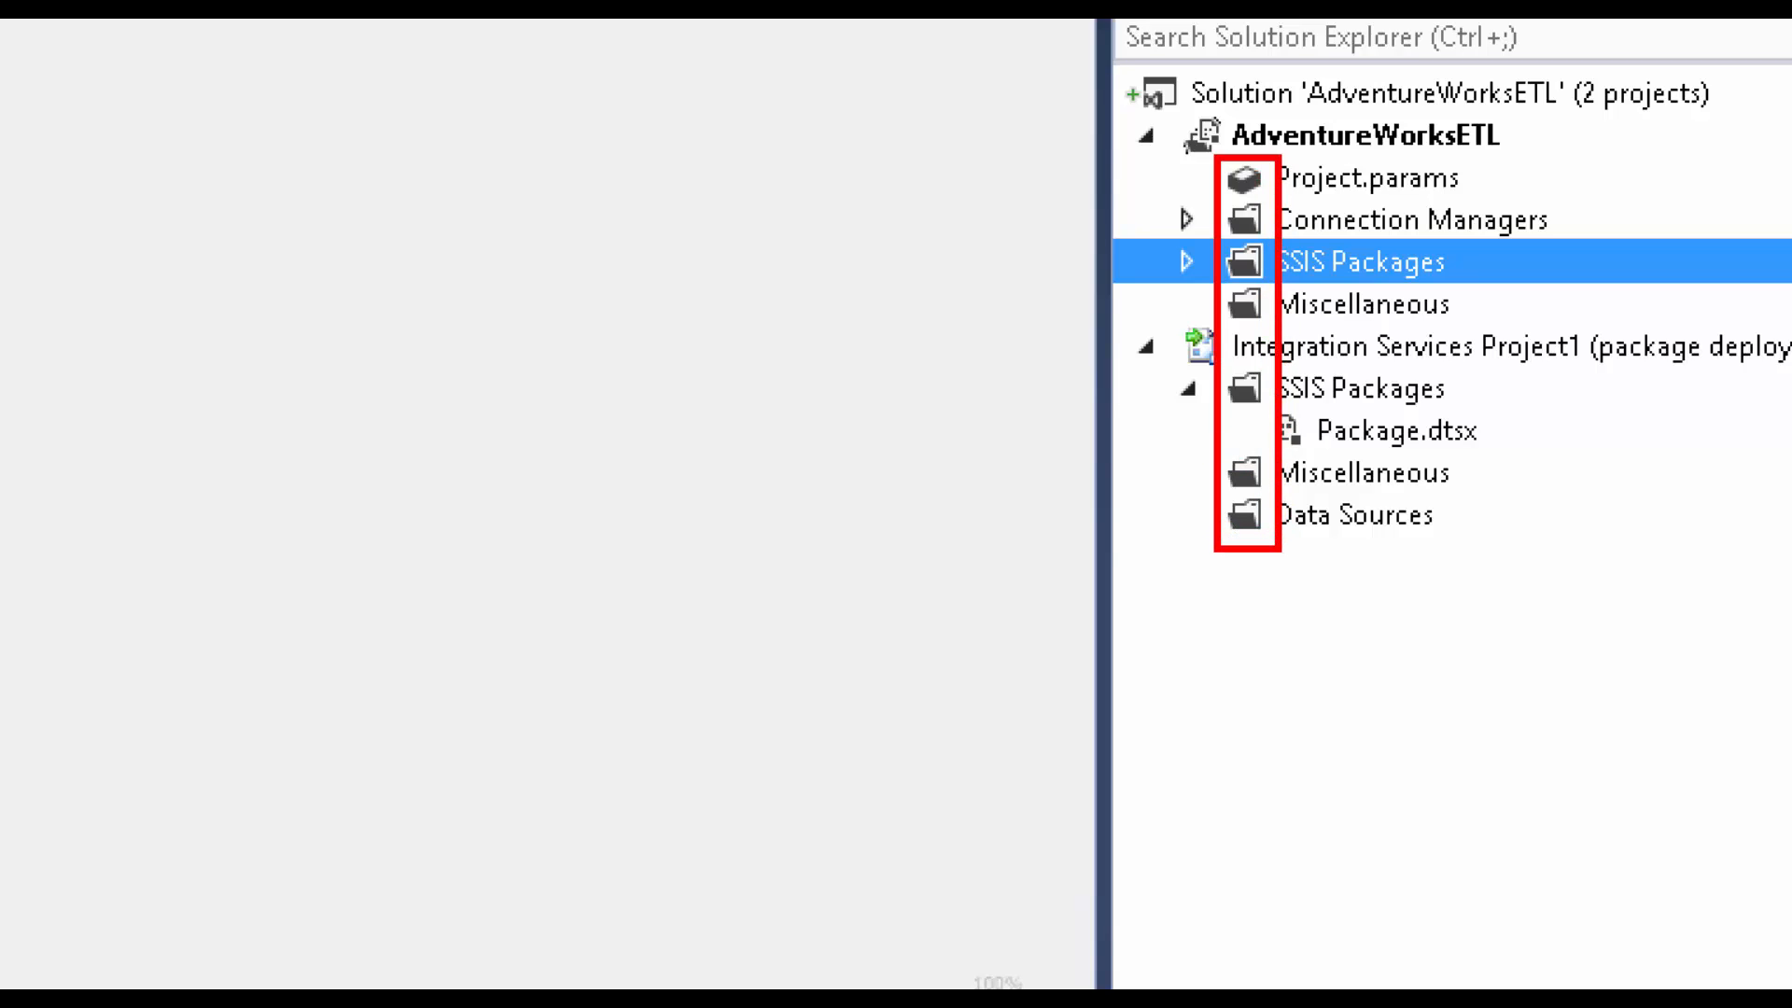
pyautogui.moveTo(1224, 191)
pyautogui.mouseDown()
pyautogui.moveTo(1163, 195)
pyautogui.moveTo(1147, 163)
pyautogui.mouseUp()
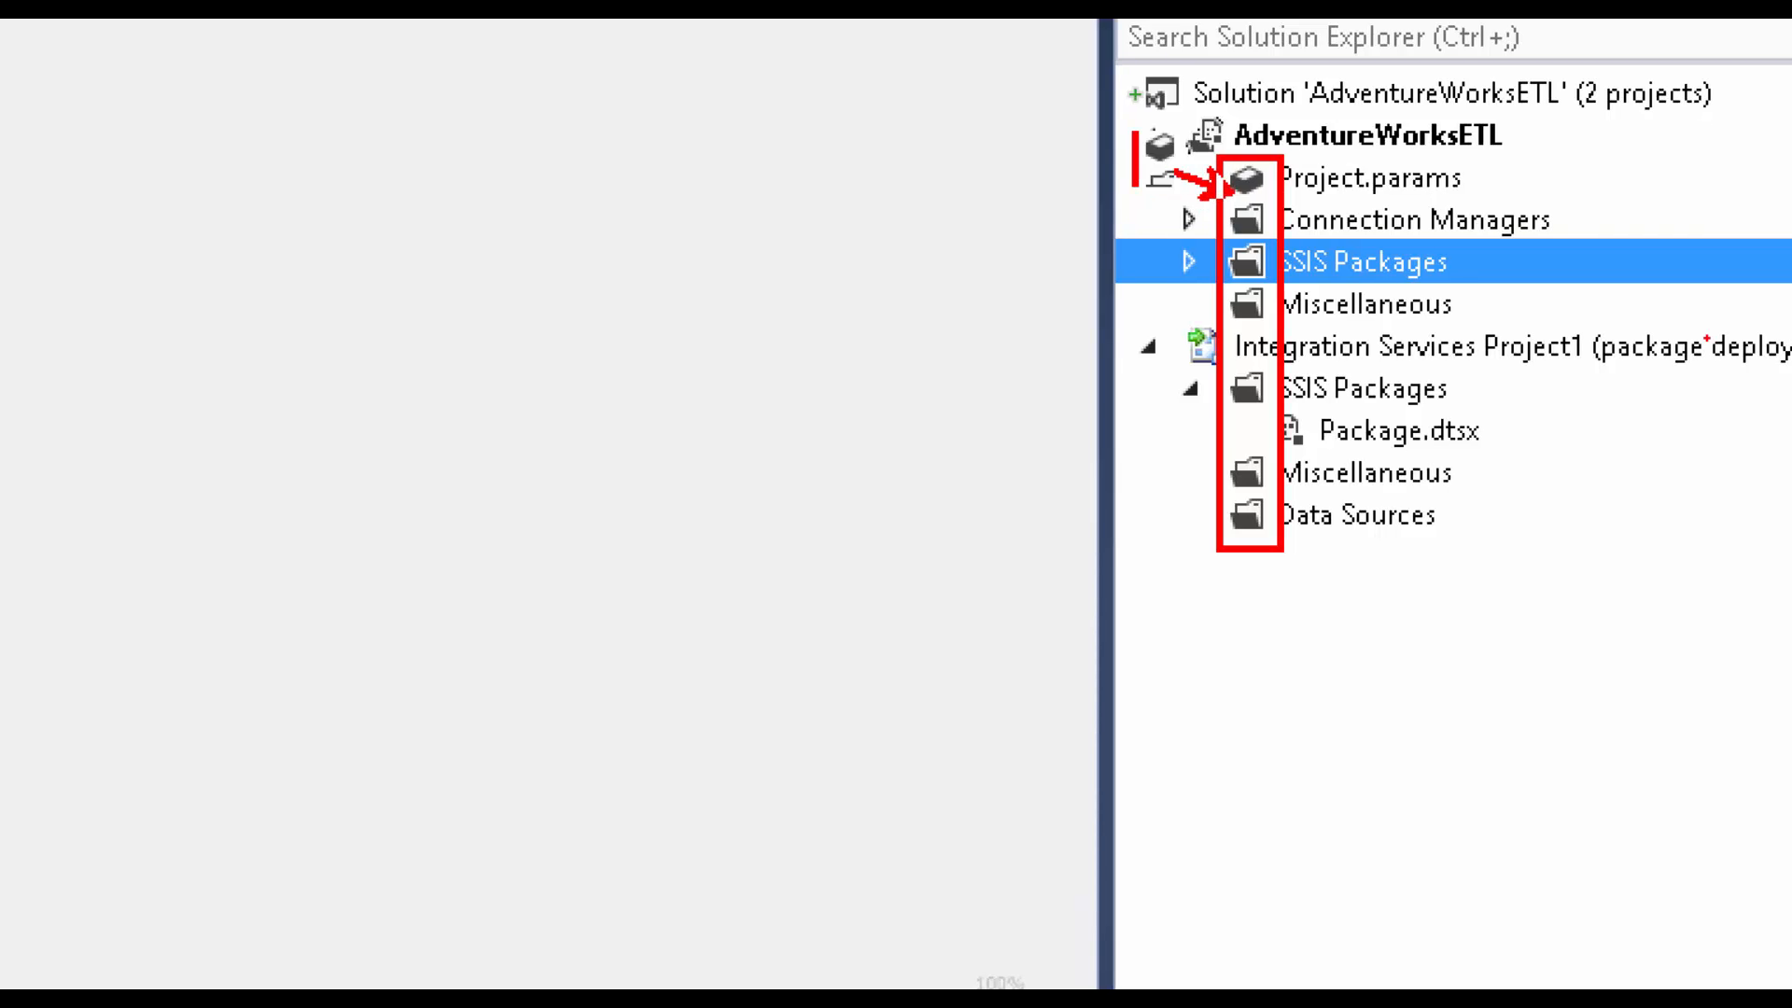
pyautogui.press('Escape')
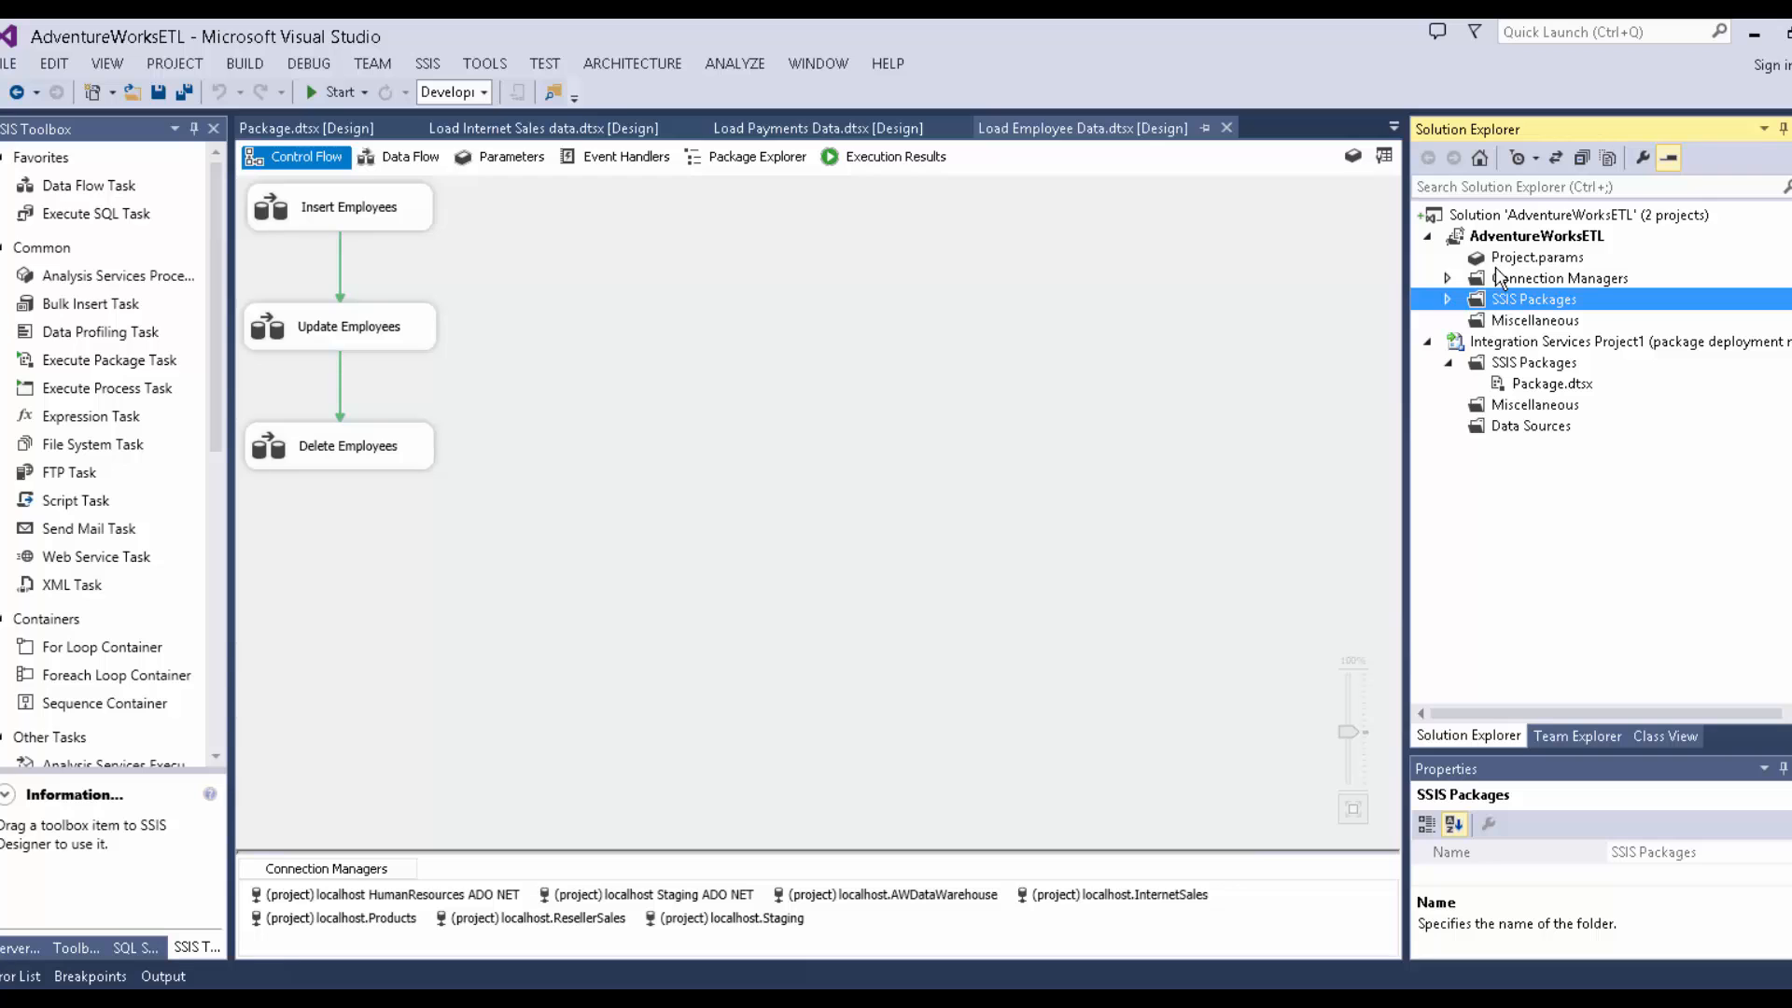
pyautogui.hotkey('ctrl', '1')
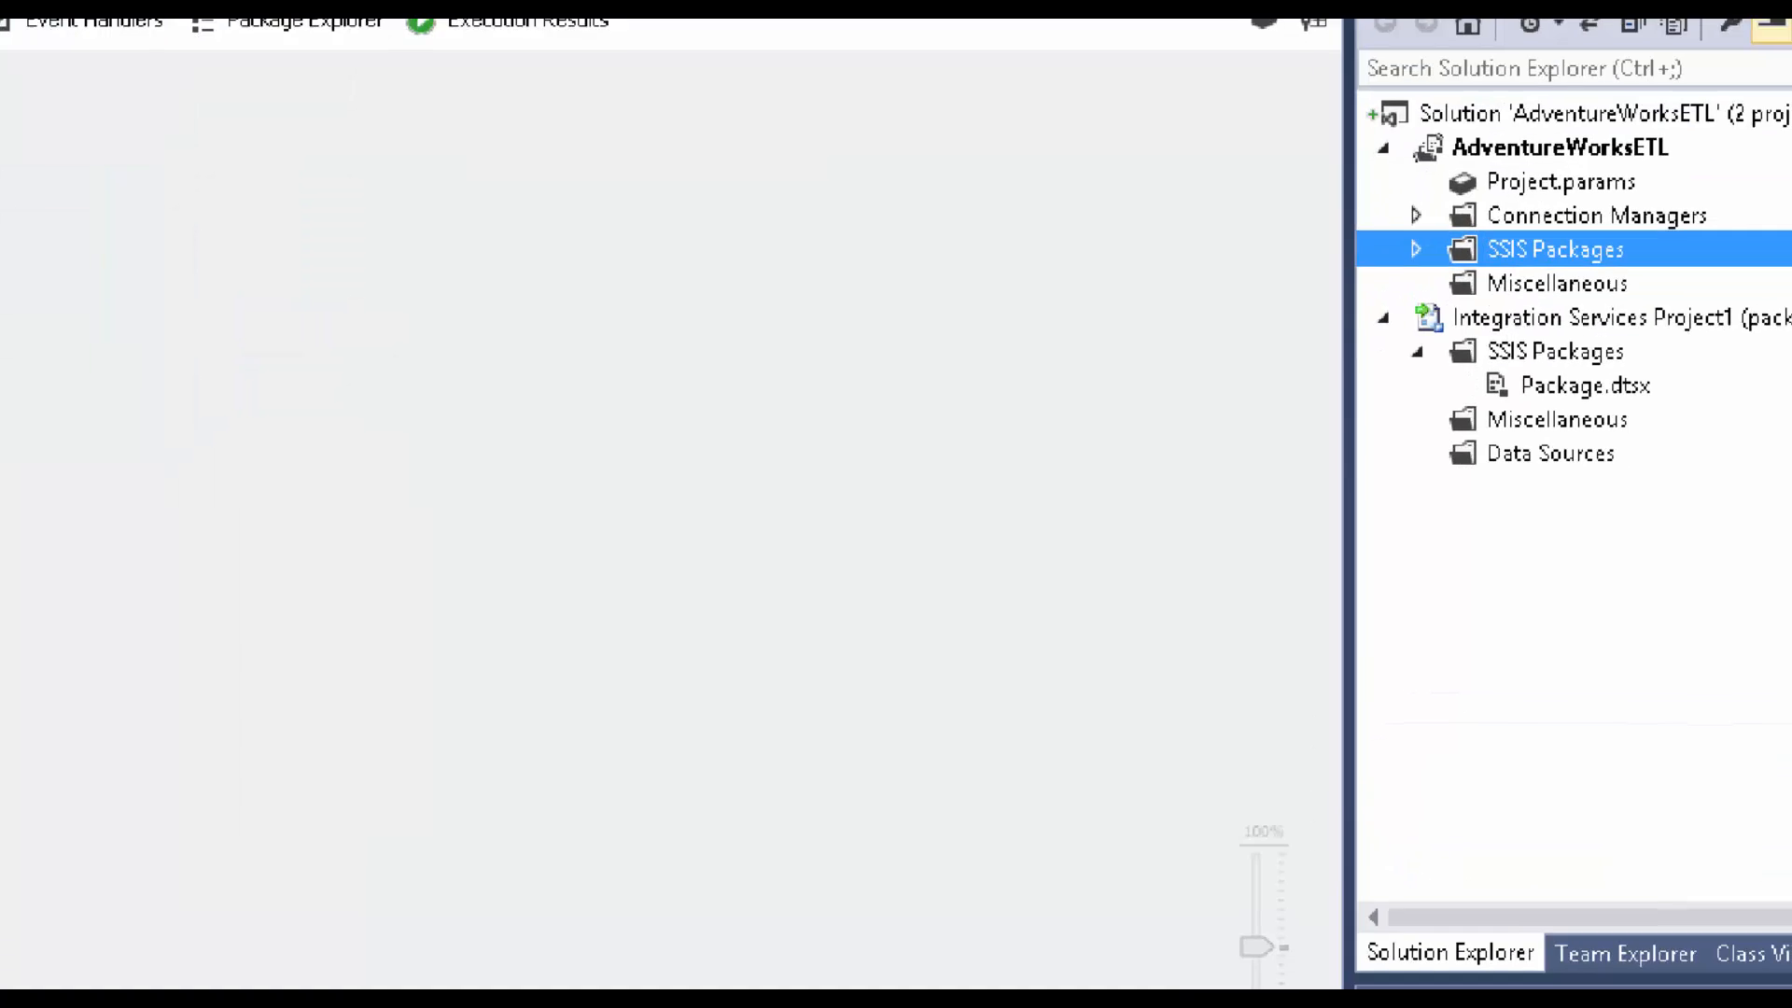
pyautogui.scroll(1, 1680, 205)
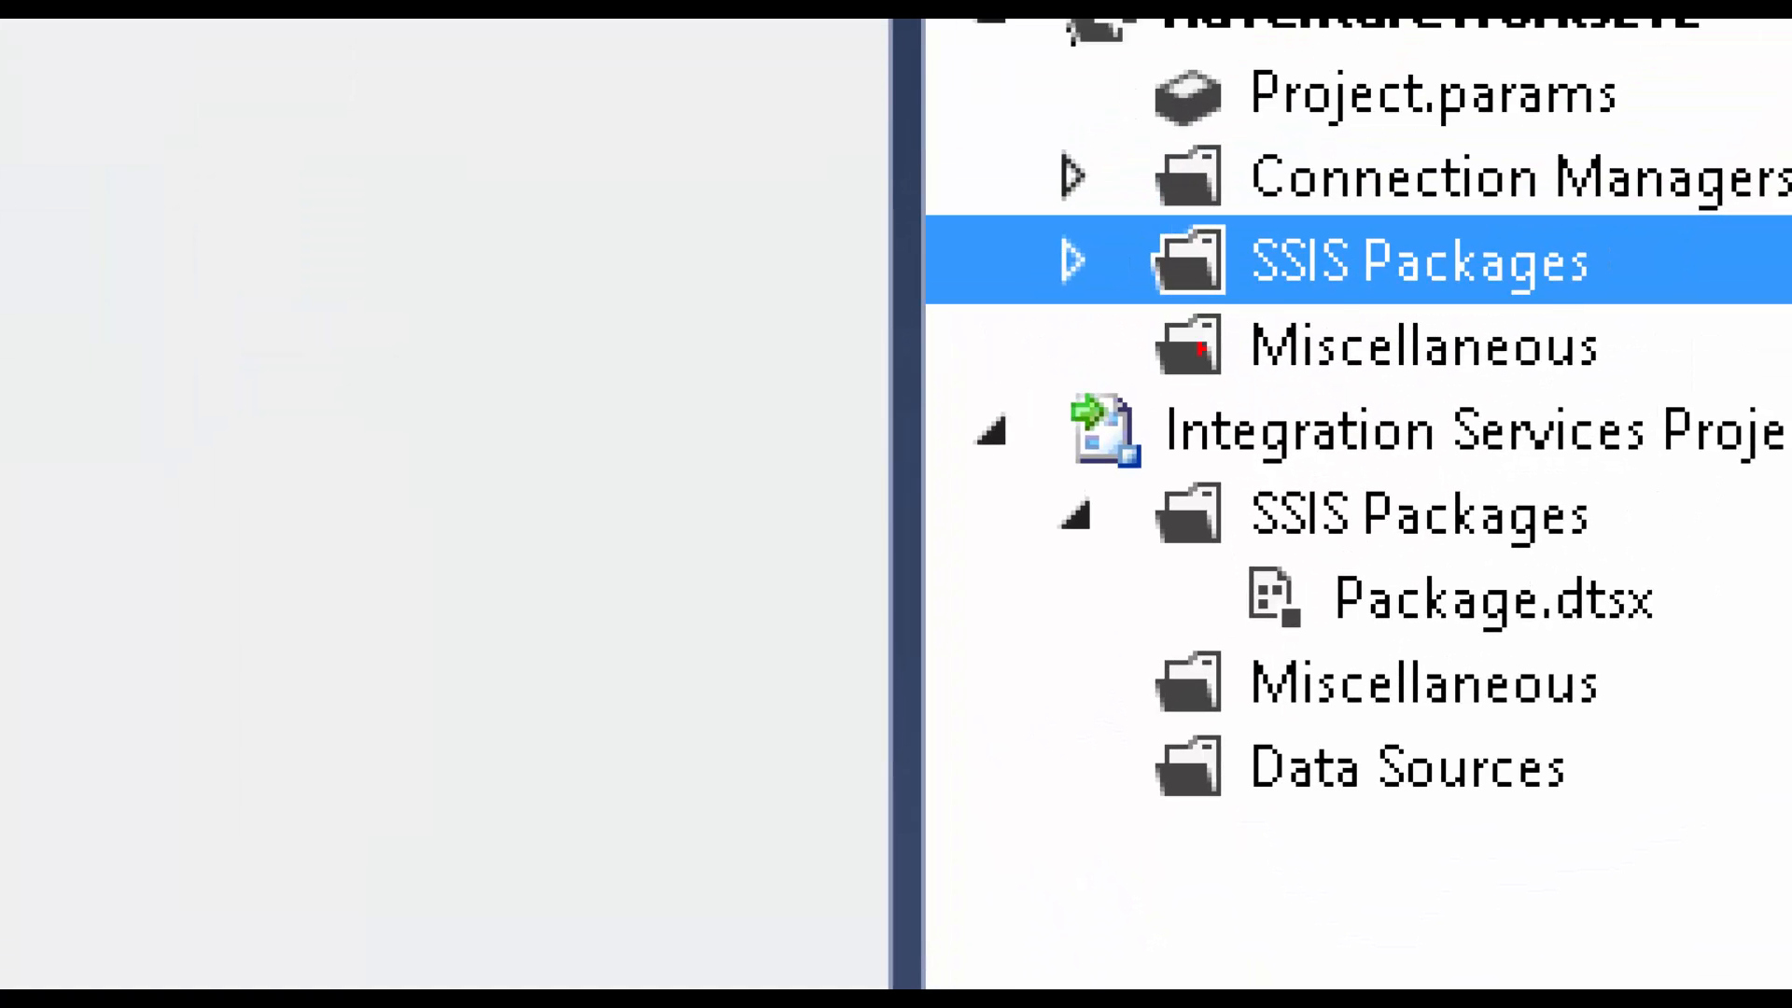
pyautogui.moveTo(988, 364); pyautogui.dragTo(1157, 493)
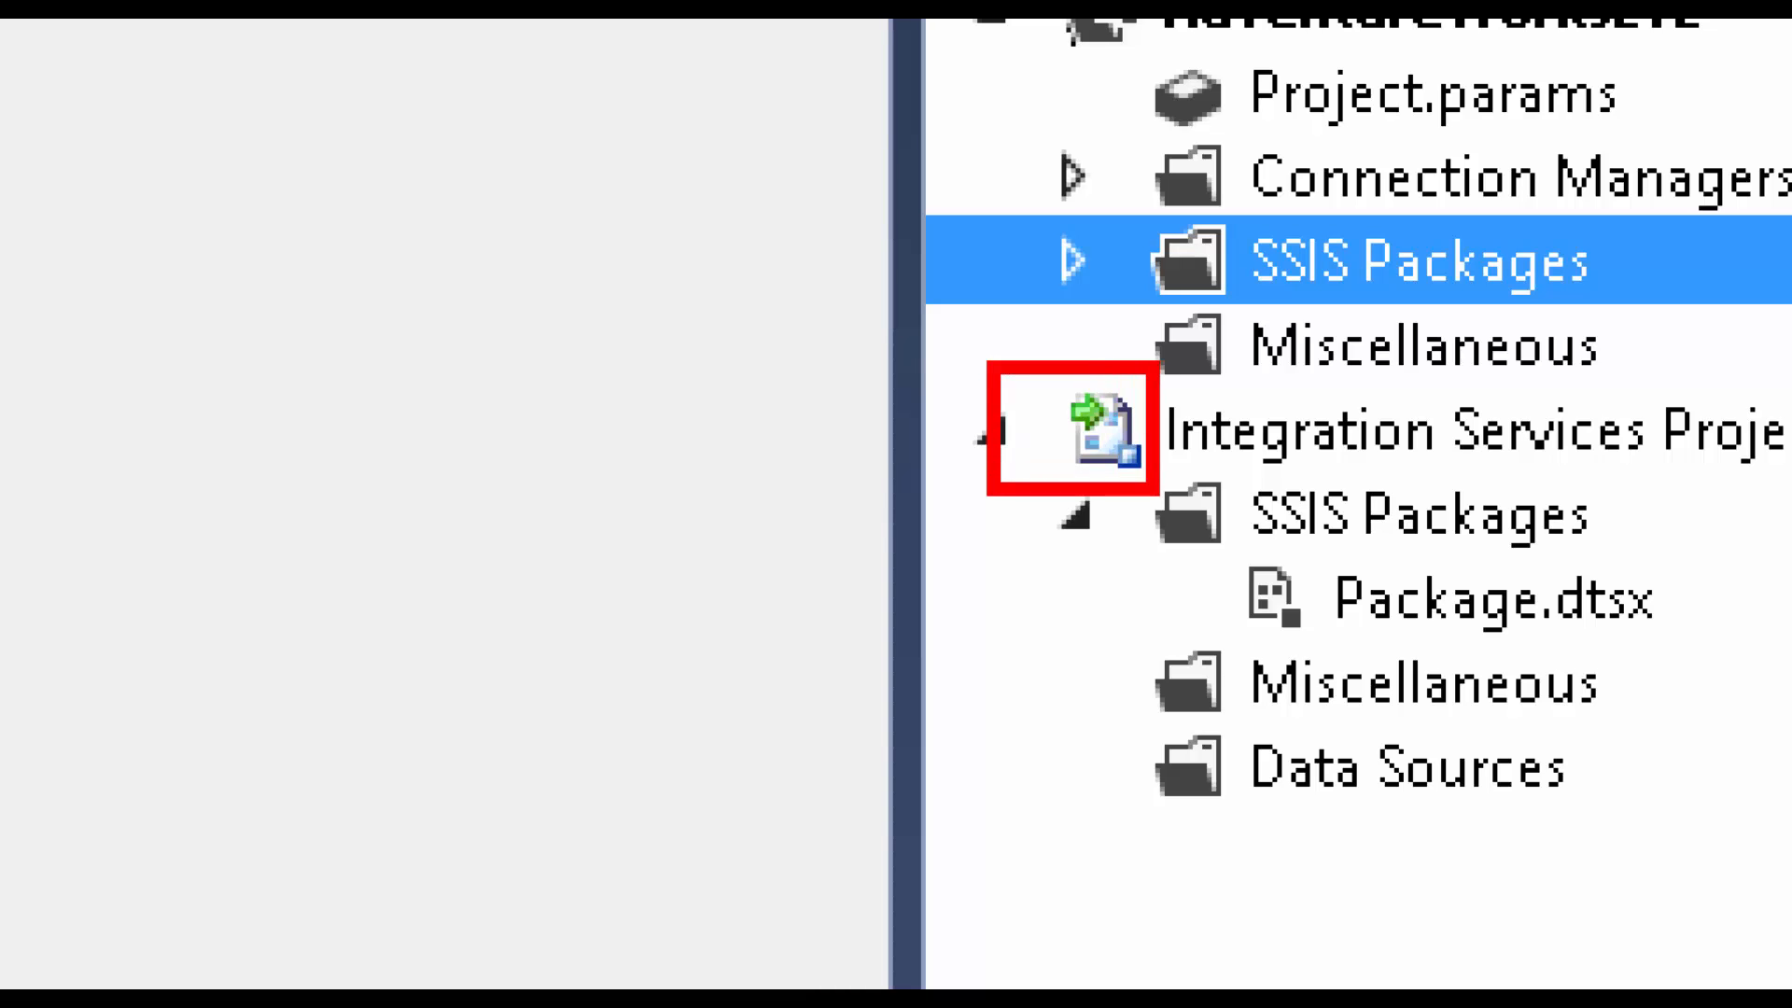
pyautogui.moveTo(1053, 18); pyautogui.dragTo(1185, 86)
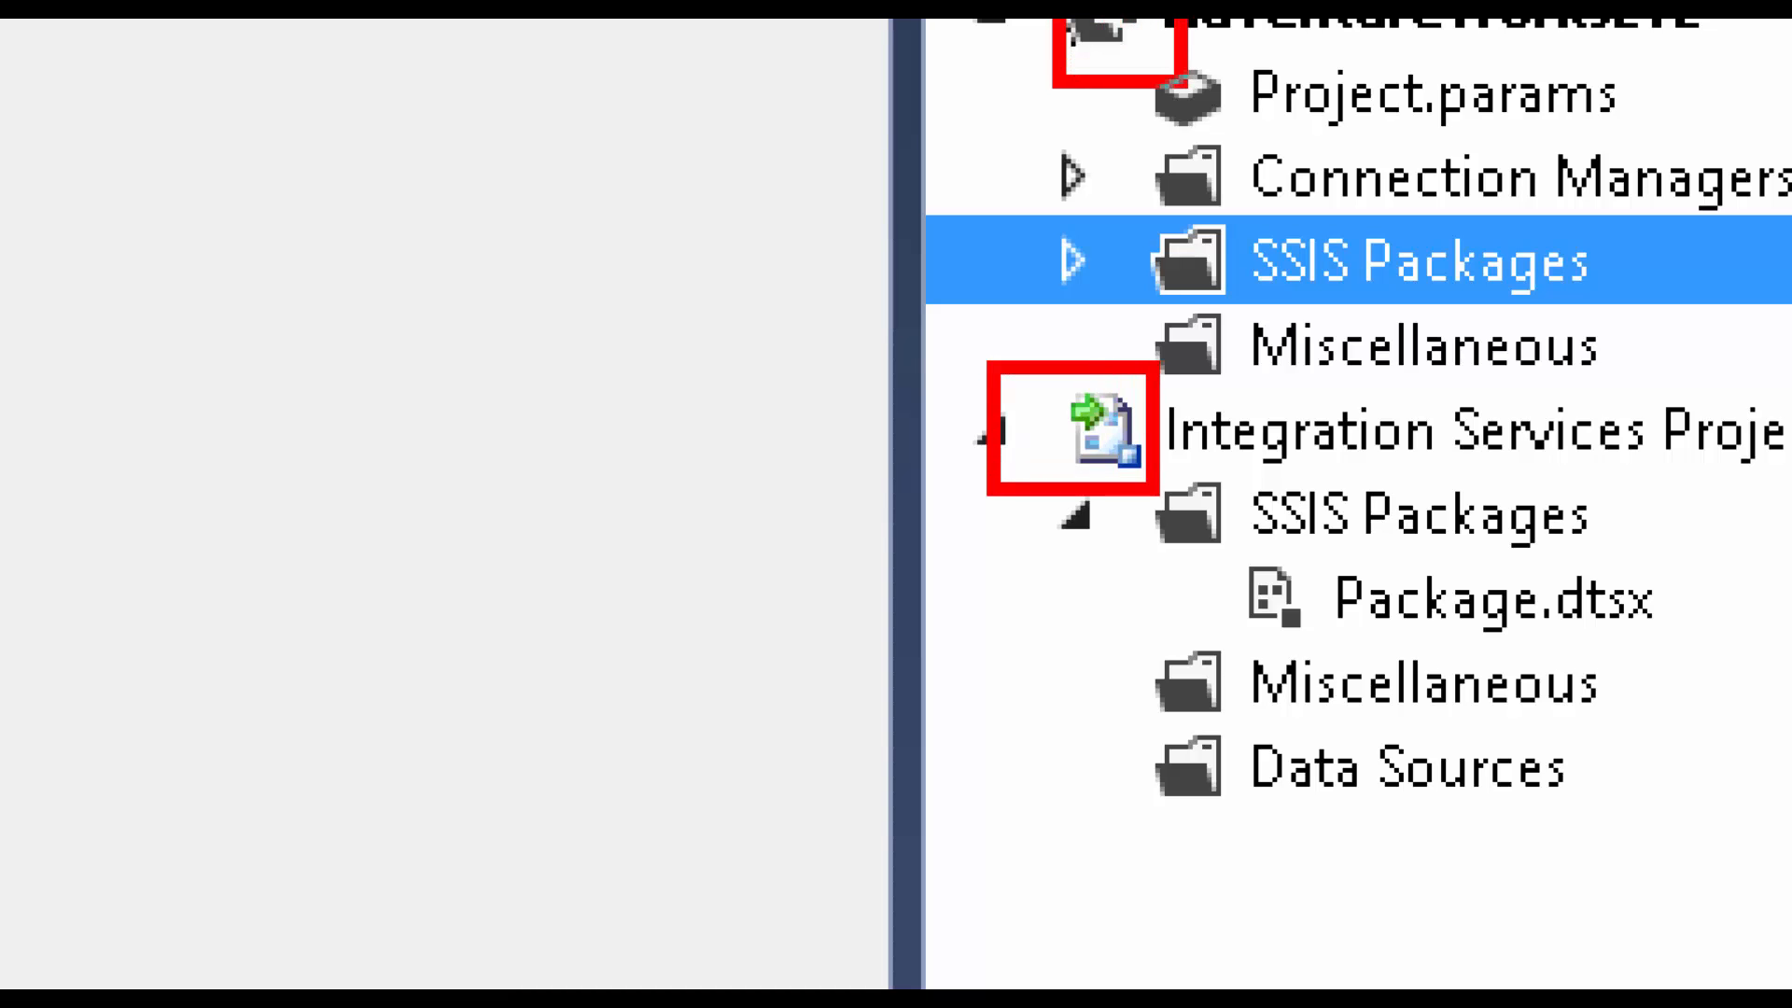
pyautogui.hotkey('ctrl', 'z')
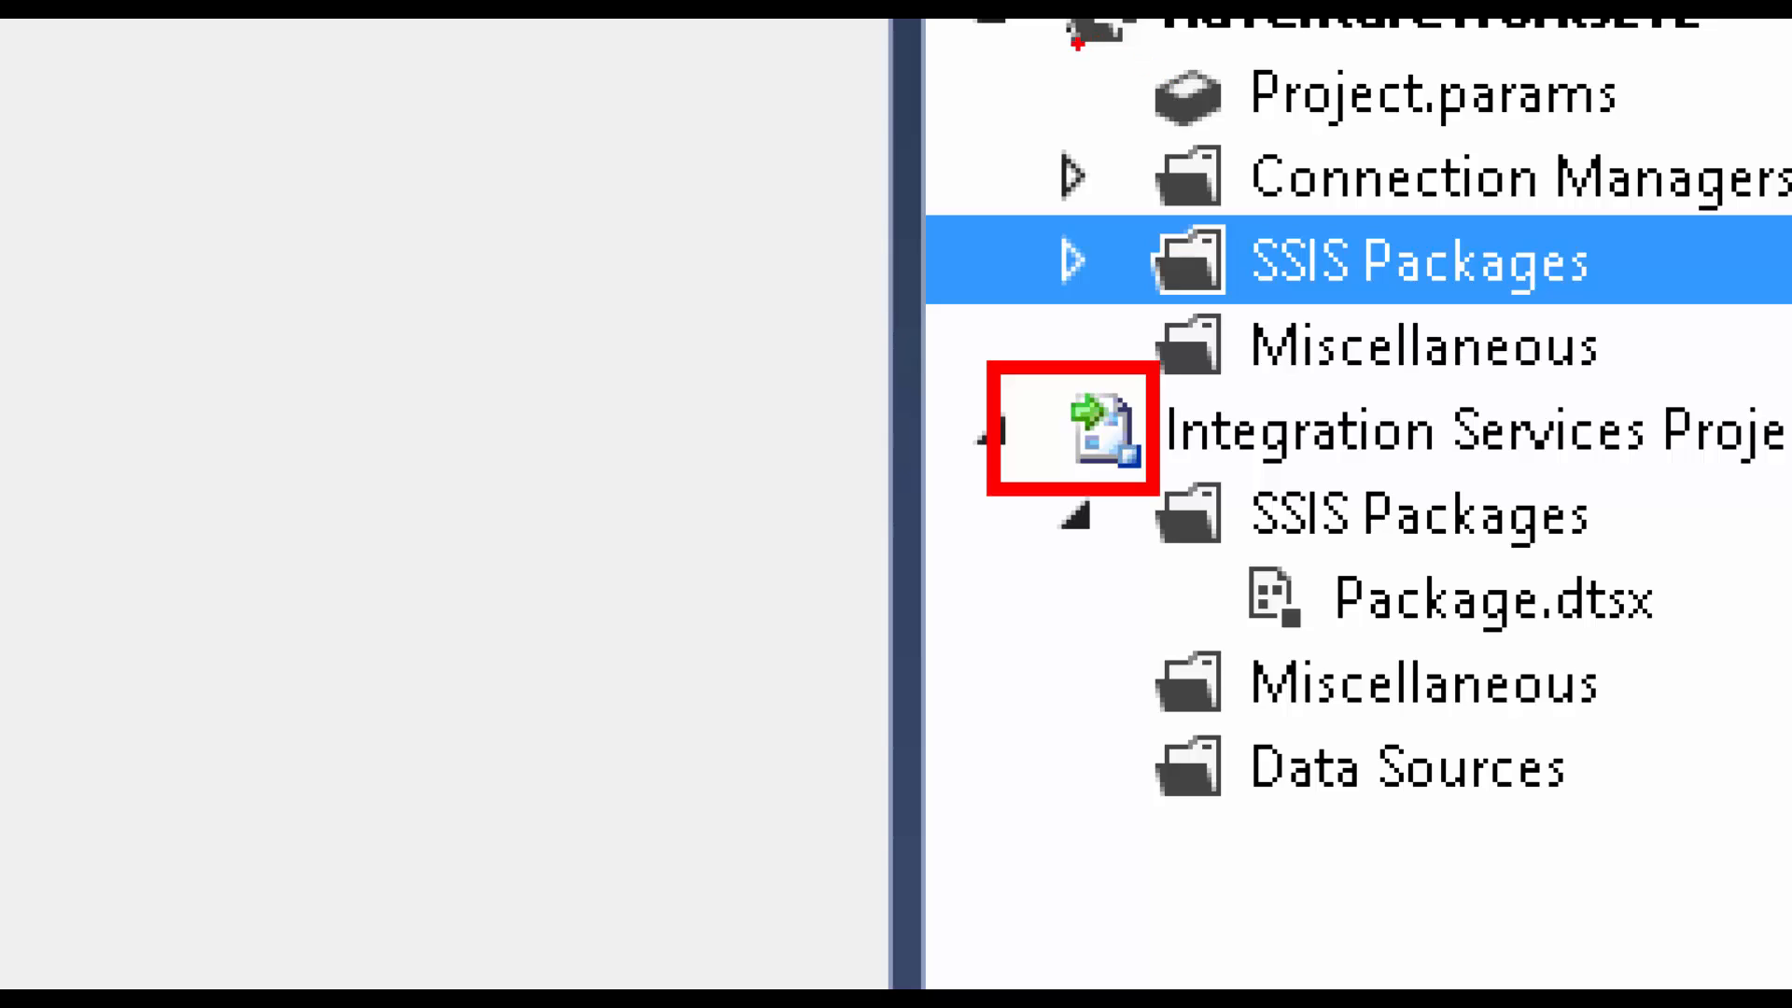
pyautogui.moveTo(1042, 46)
pyautogui.mouseDown()
pyautogui.moveTo(971, 112)
pyautogui.moveTo(793, 182)
pyautogui.mouseUp()
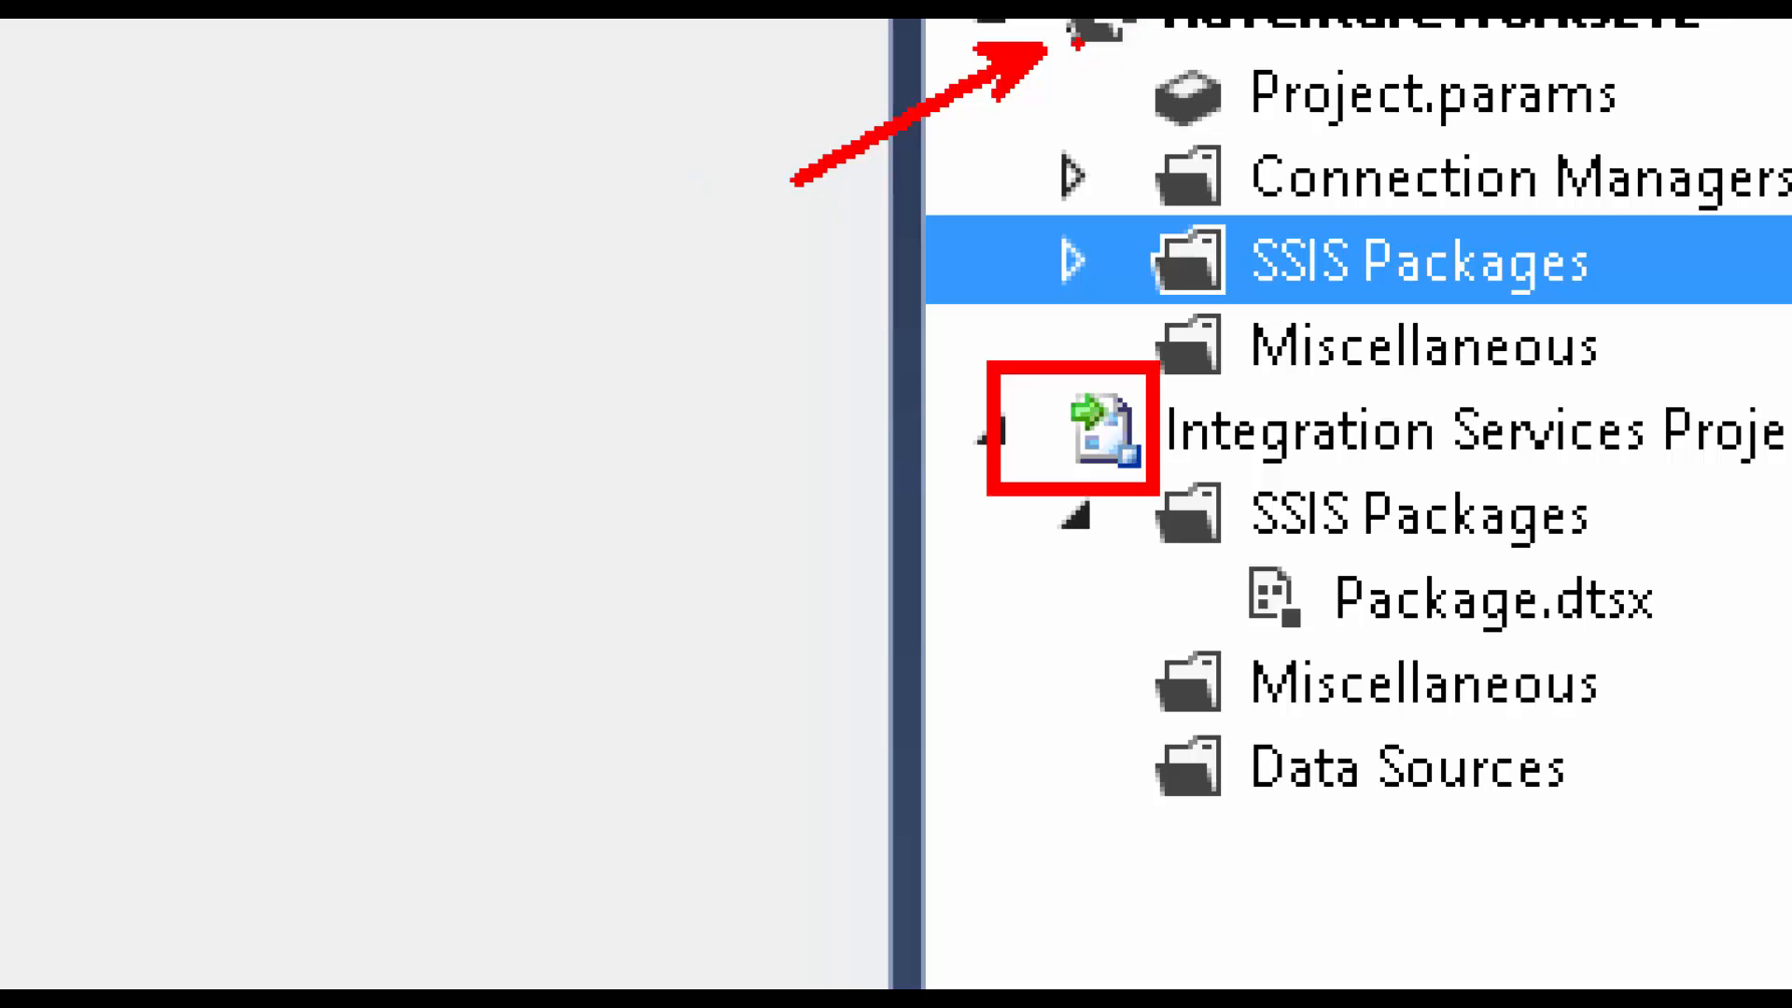
pyautogui.moveTo(1081, 43); pyautogui.dragTo(1036, 89)
pyautogui.moveTo(1040, 20); pyautogui.dragTo(1003, 31)
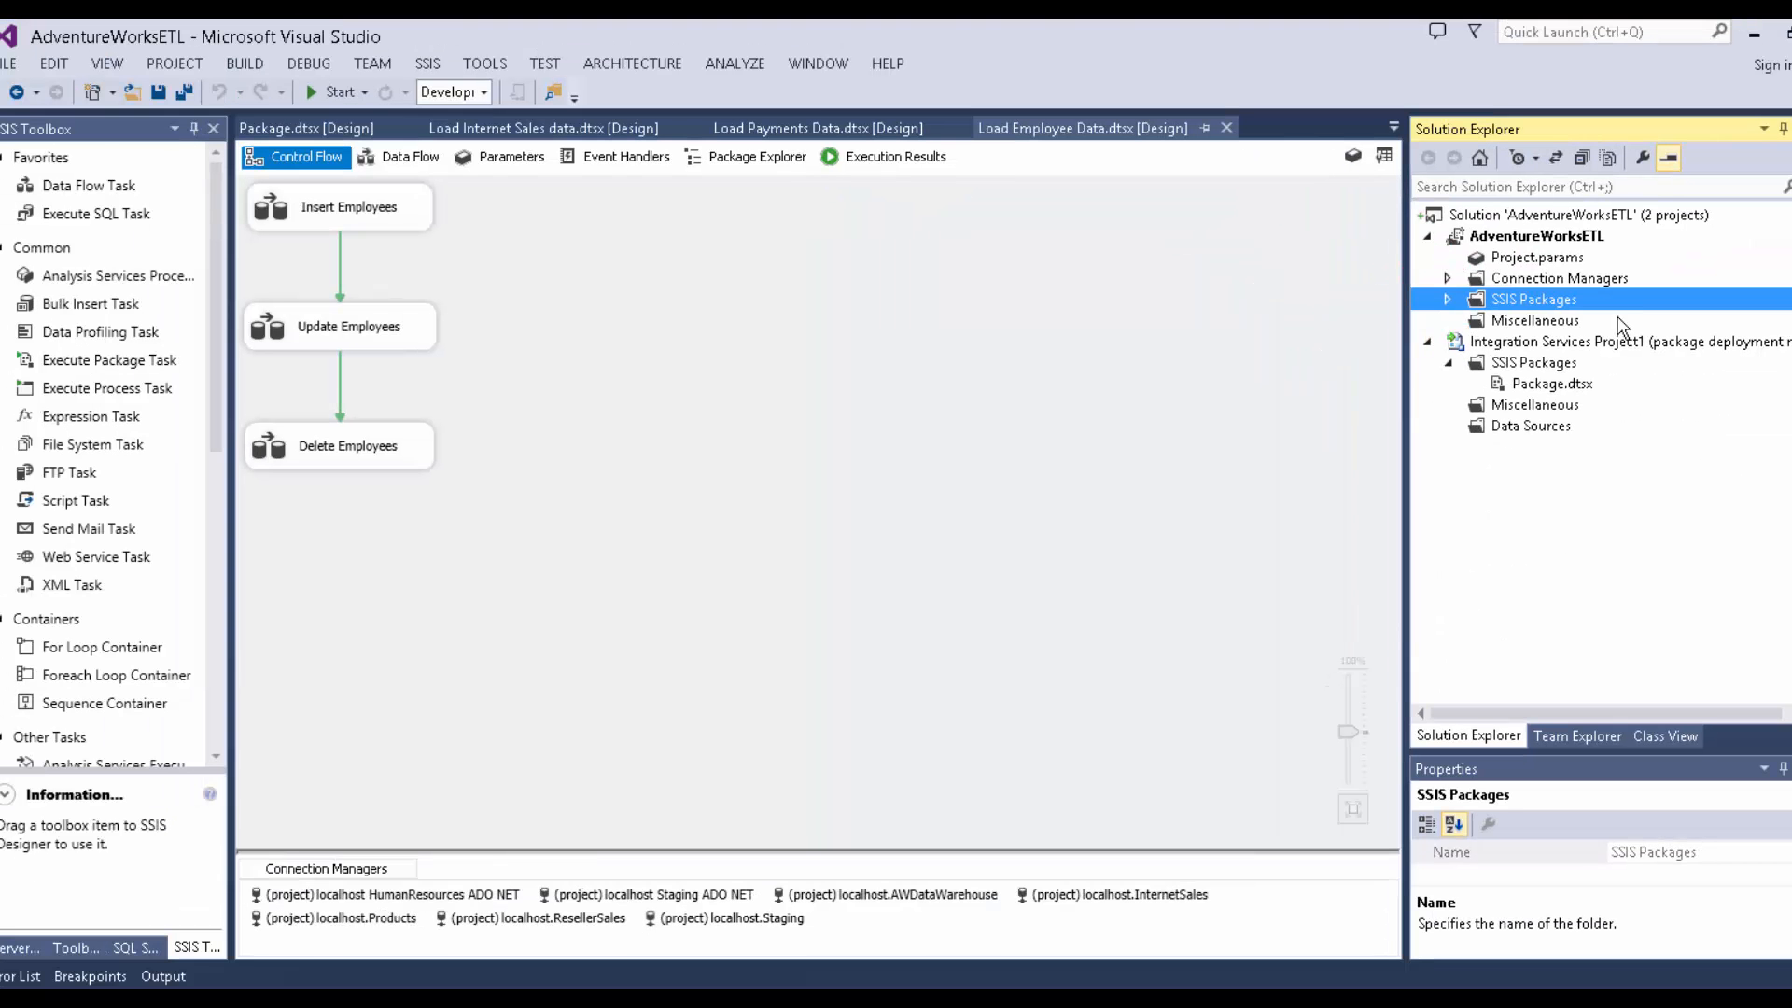
# Select Project.params, expand SSIS Packages, and return to the Load Employee Data package.
pyautogui.click(1528, 260)
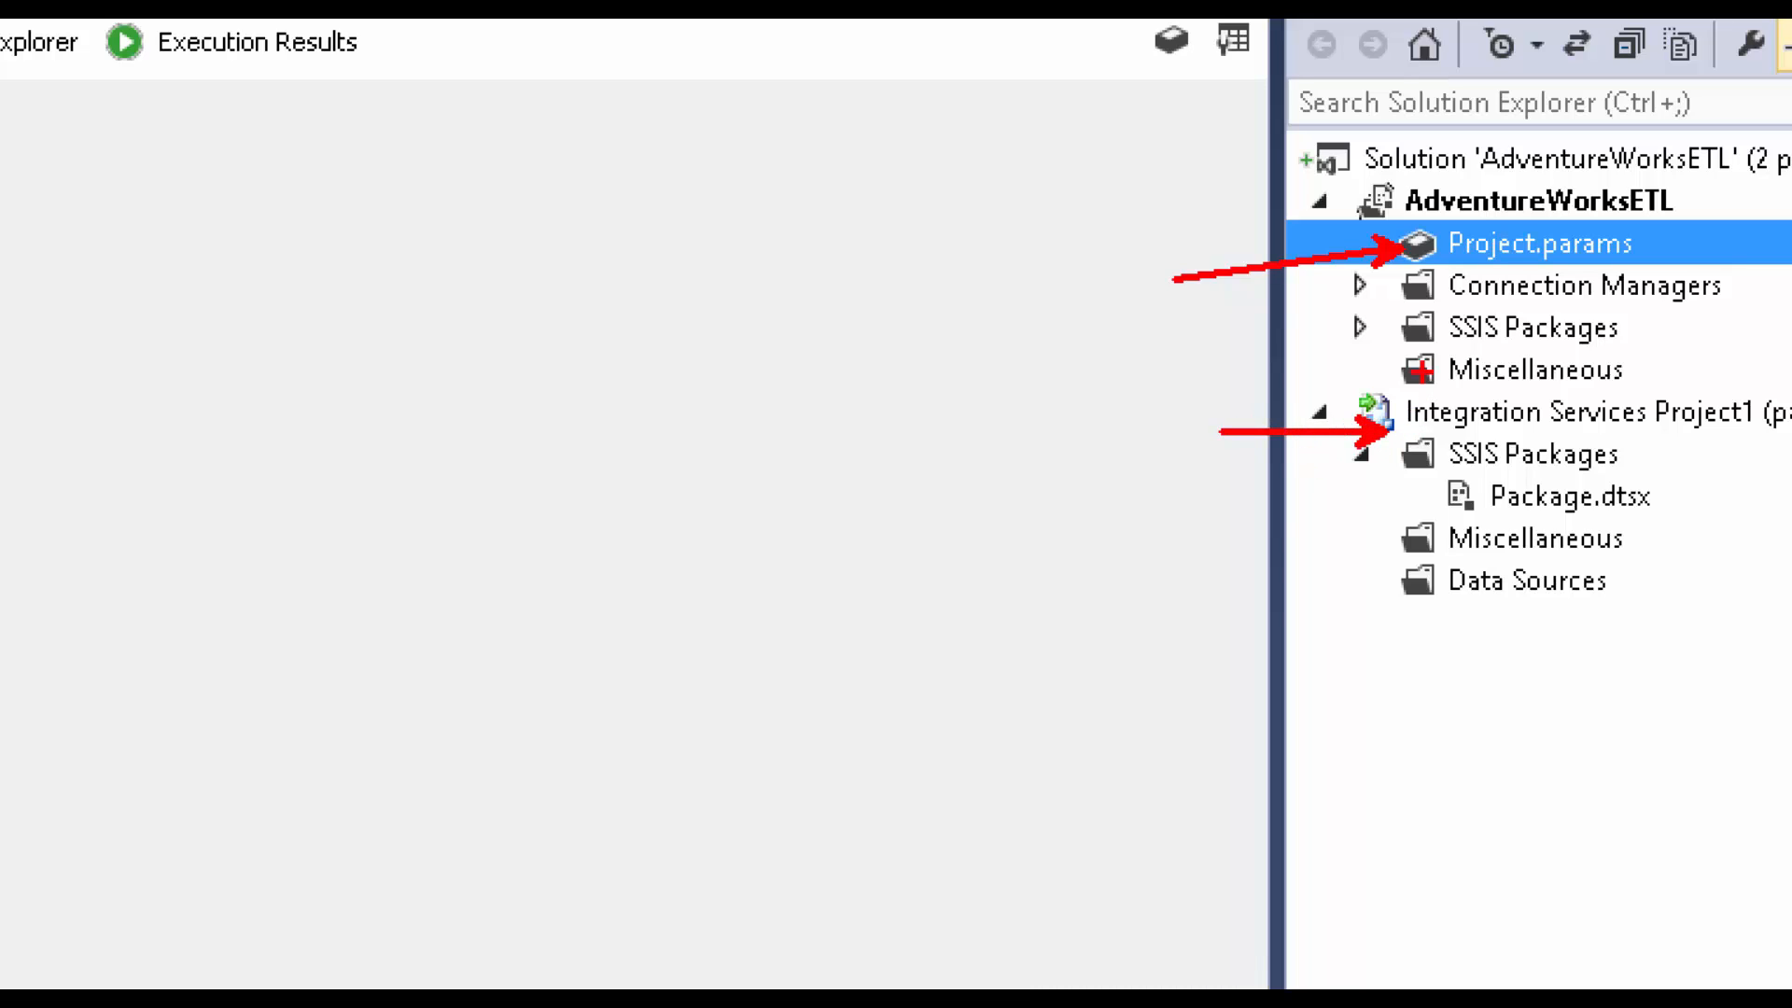
pyautogui.moveTo(1371, 298); pyautogui.dragTo(1150, 368)
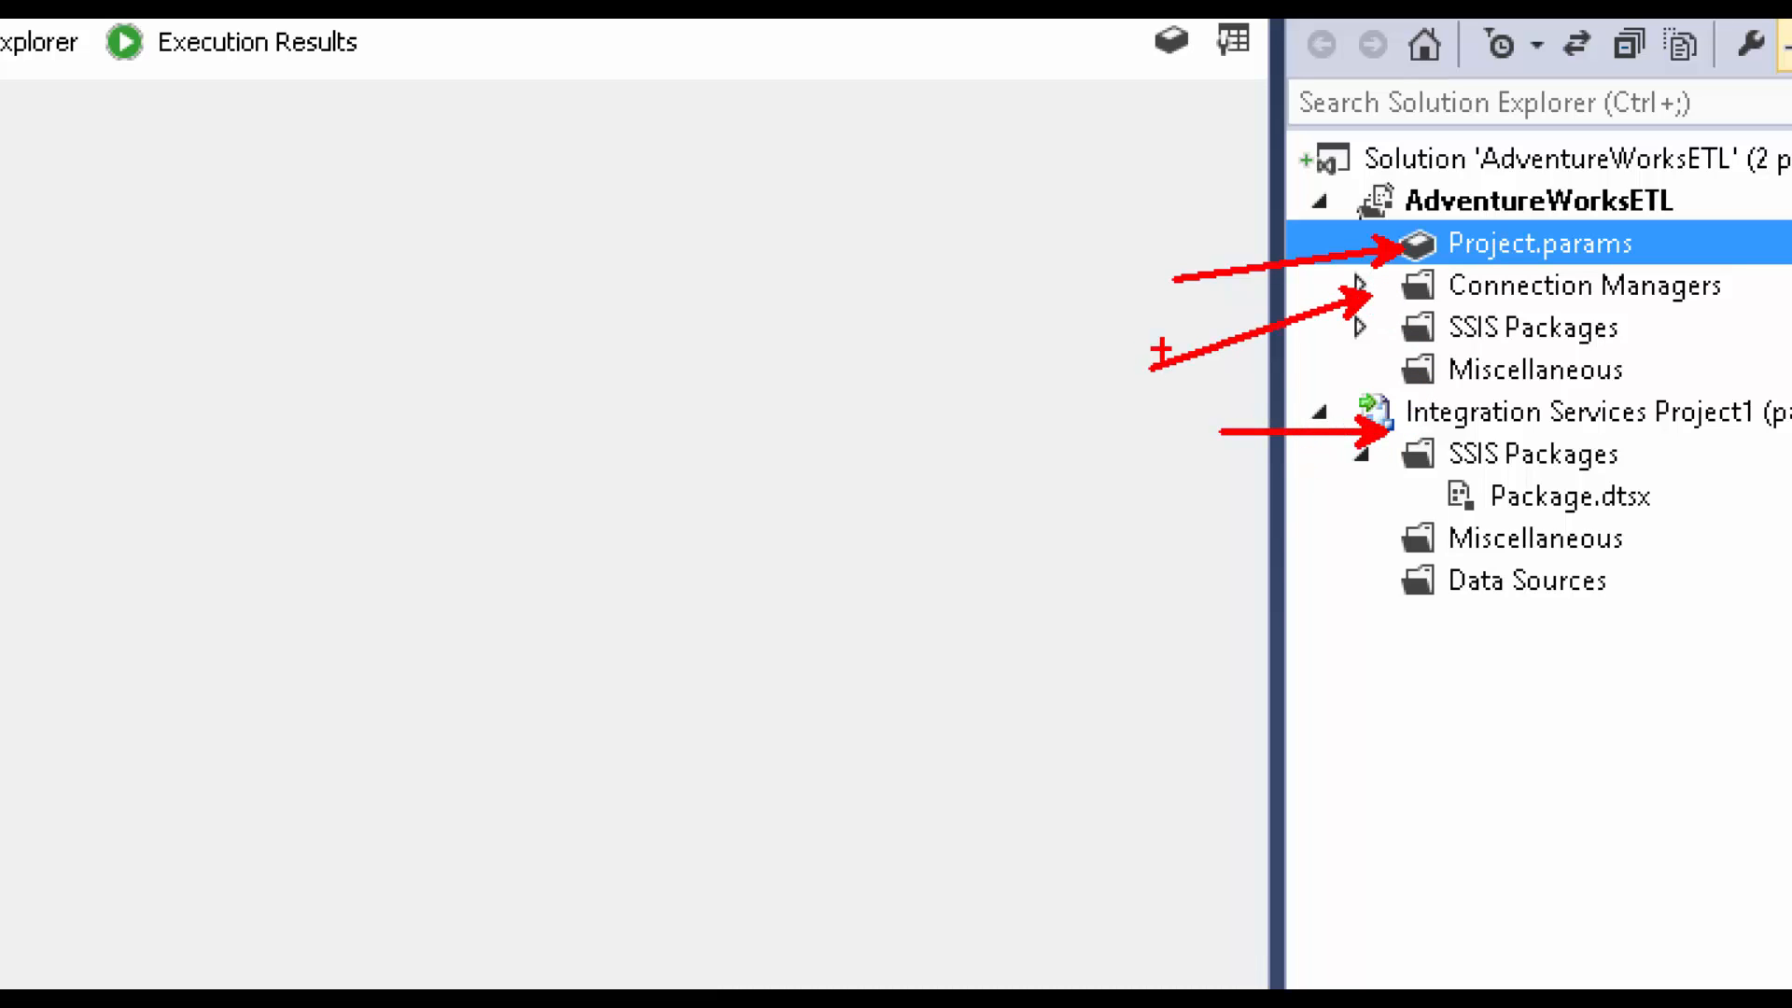
pyautogui.moveTo(1337, 308); pyautogui.dragTo(1628, 399)
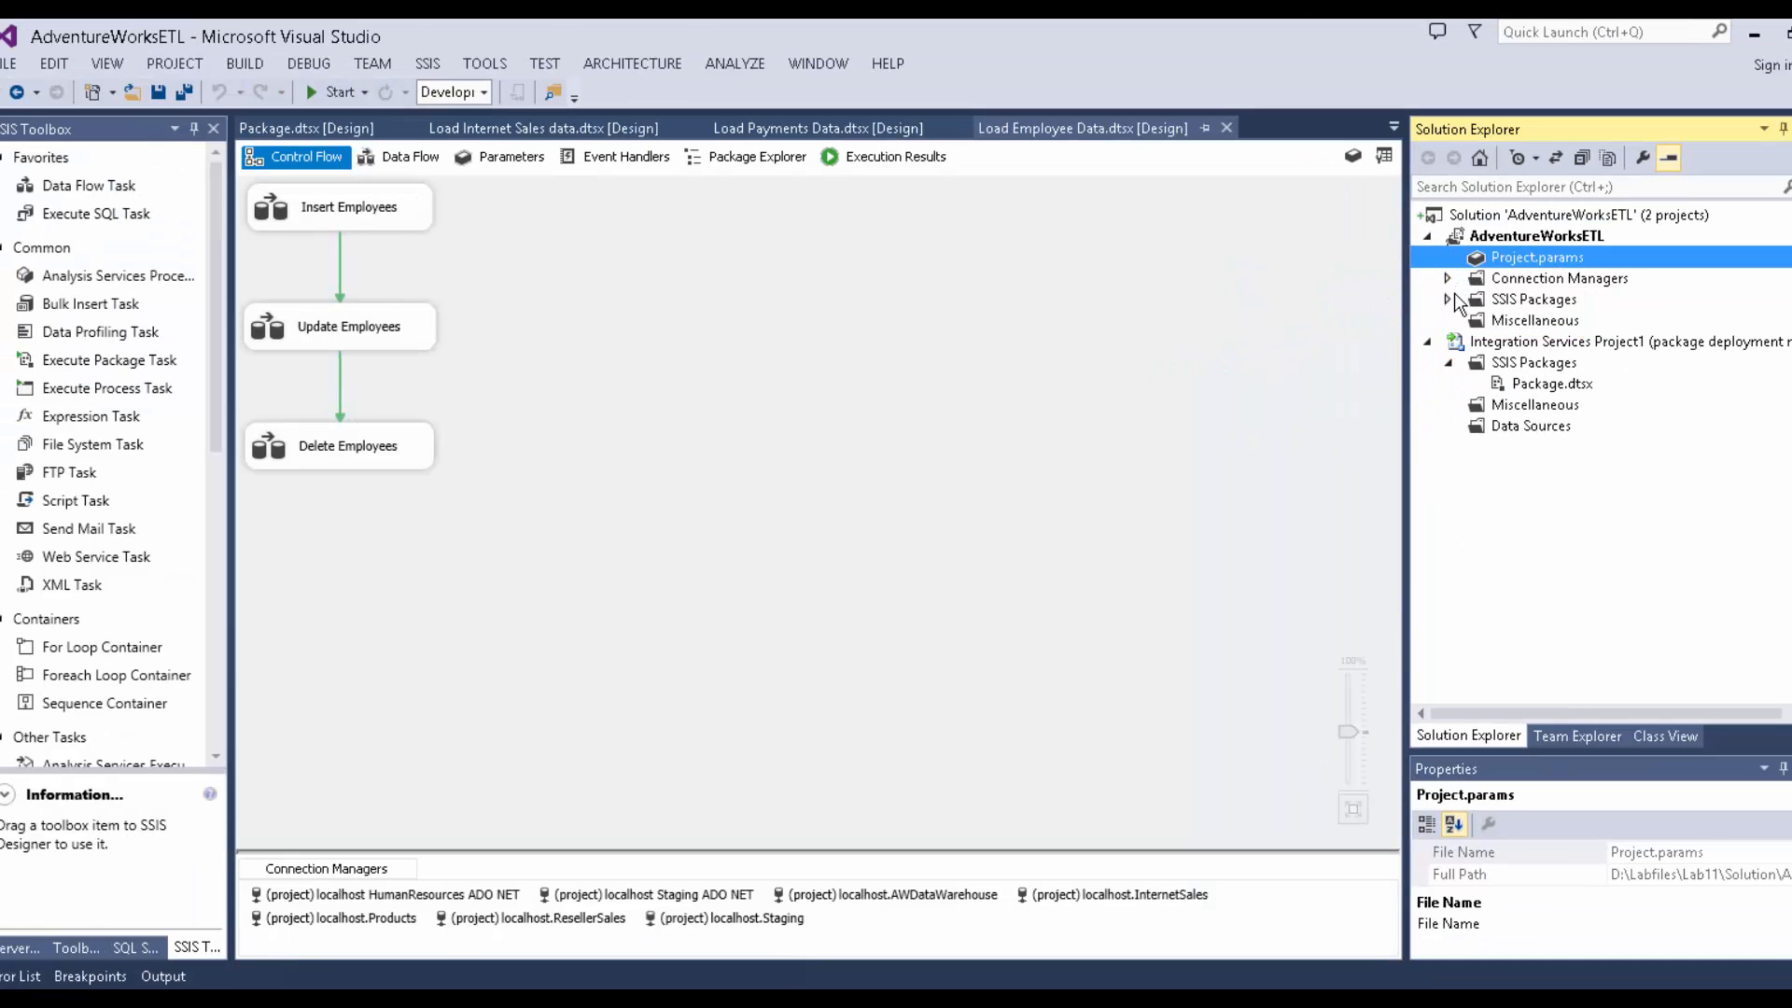
pyautogui.click(1424, 307)
pyautogui.click(536, 946)
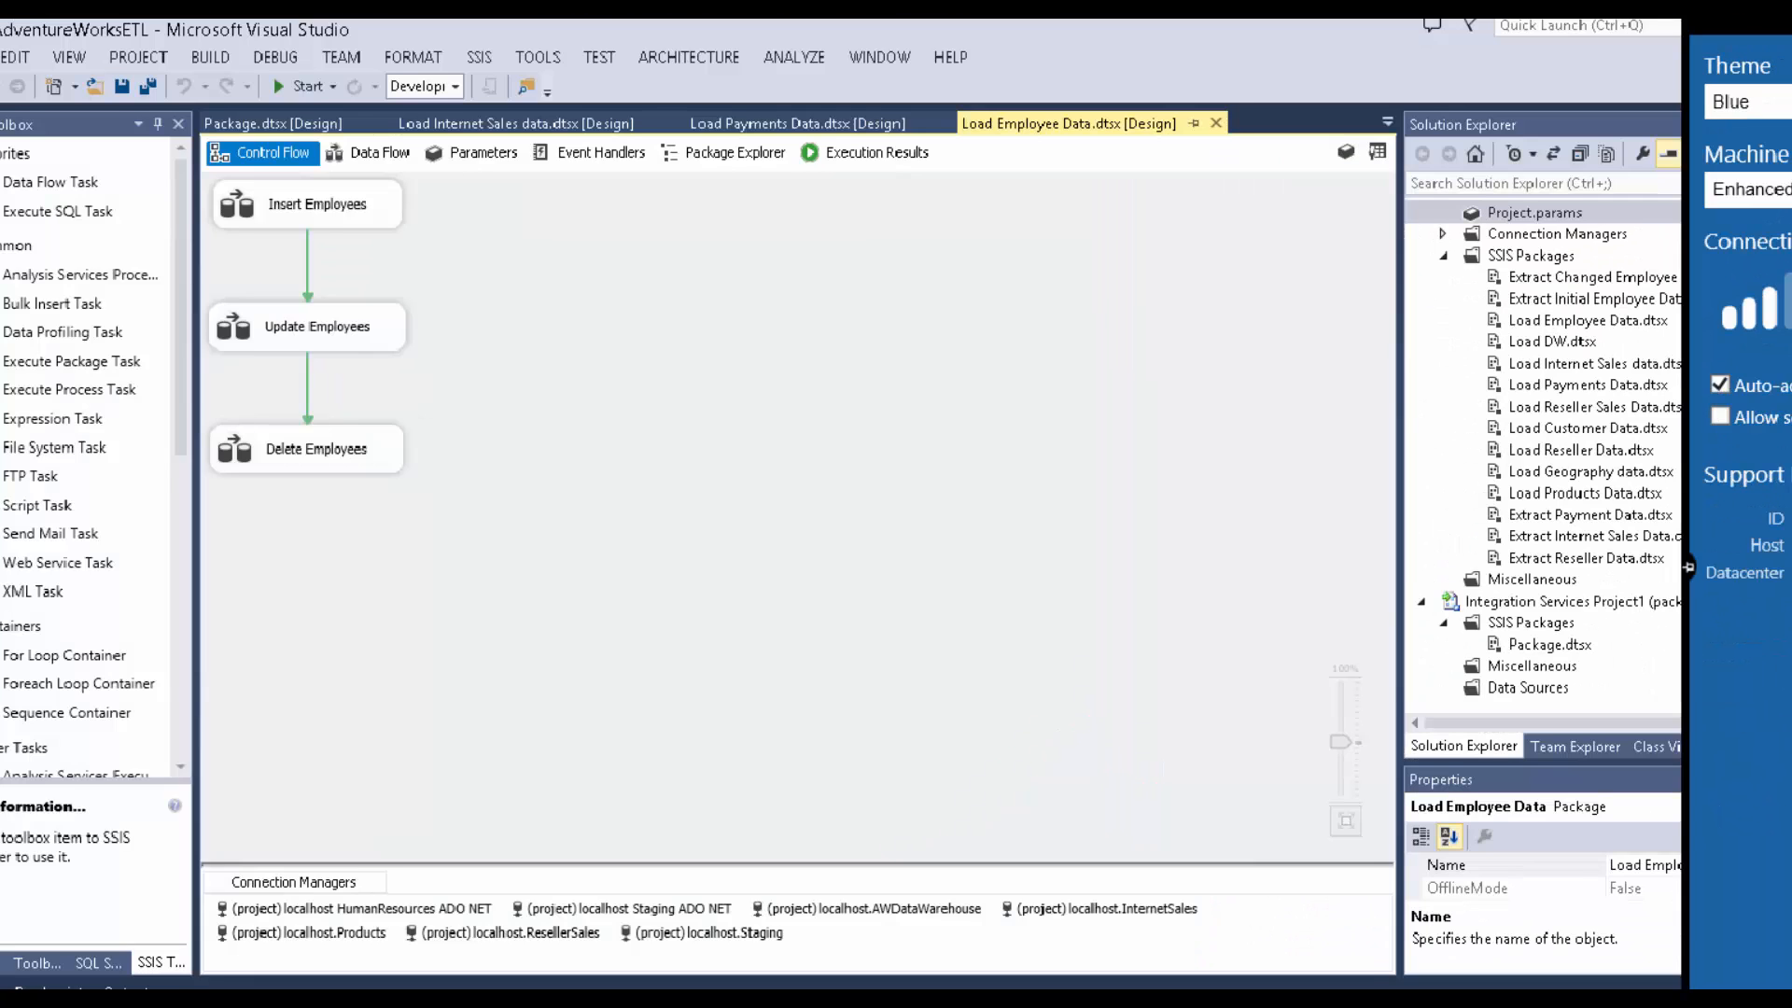
# Select Extract Initial Employee Data.dtsx and expand Connection Managers to list the seven .conmgr files.
pyautogui.click(1587, 299)
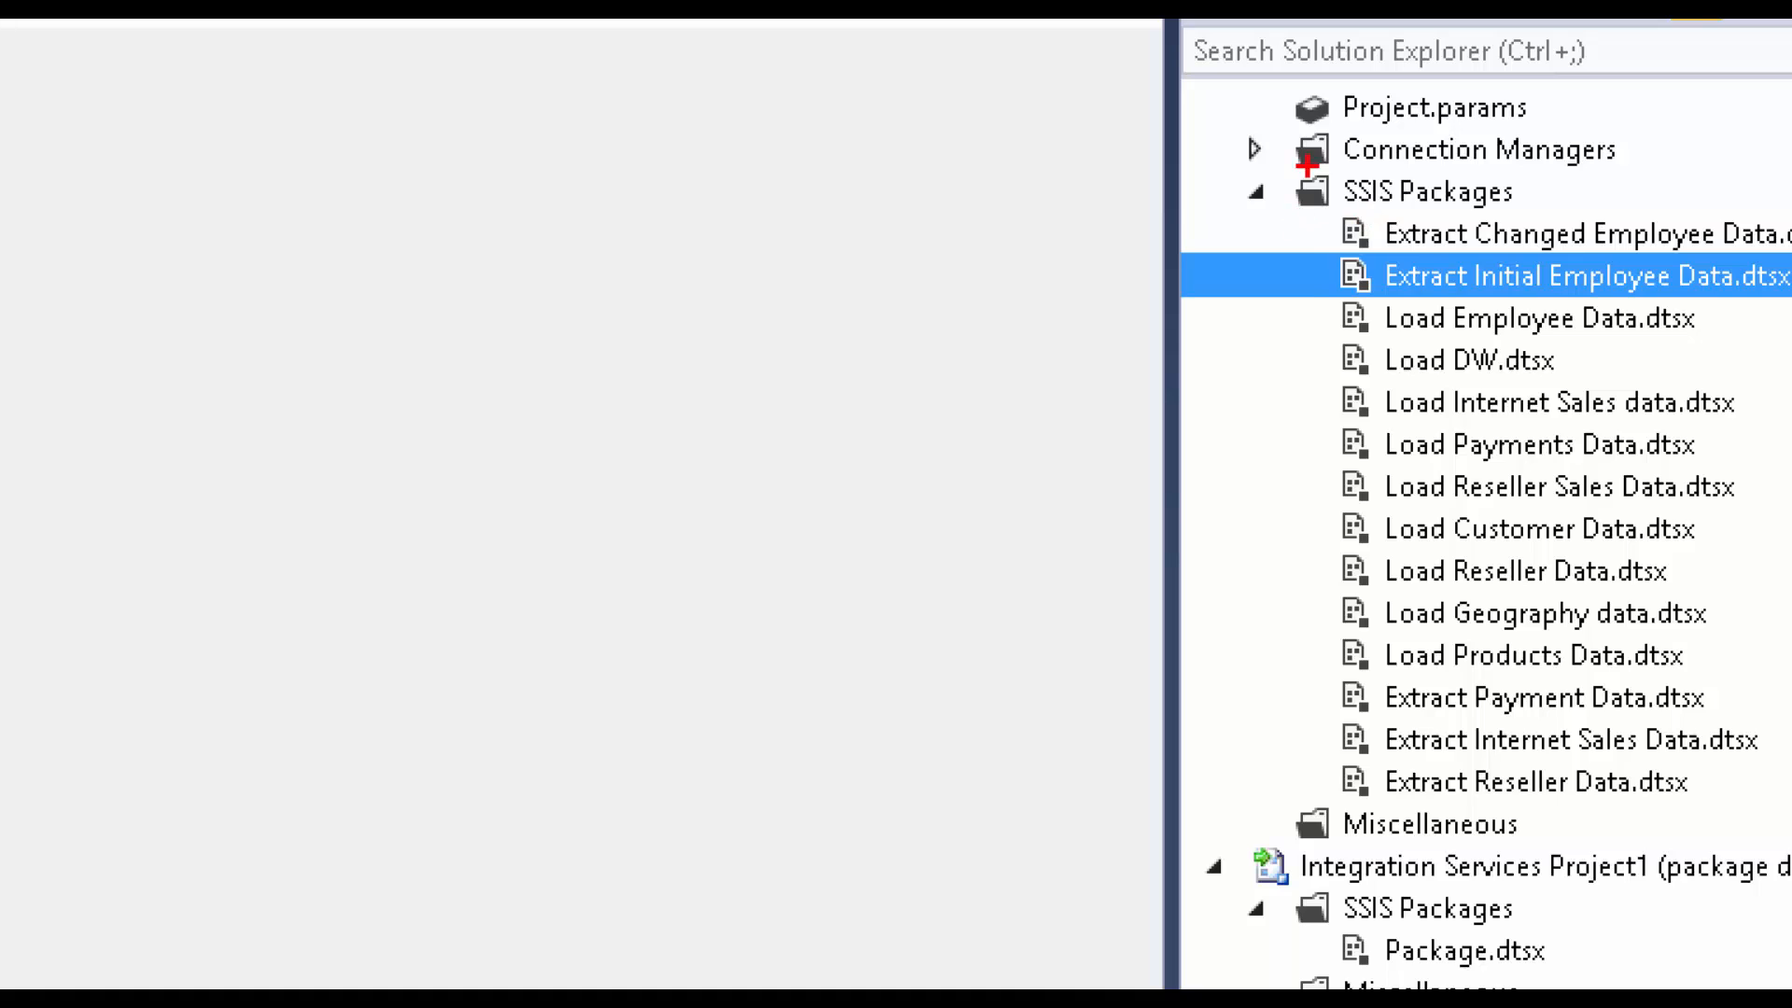
pyautogui.moveTo(1308, 168)
pyautogui.mouseDown()
pyautogui.moveTo(1790, 787)
pyautogui.moveTo(1790, 861)
pyautogui.mouseUp()
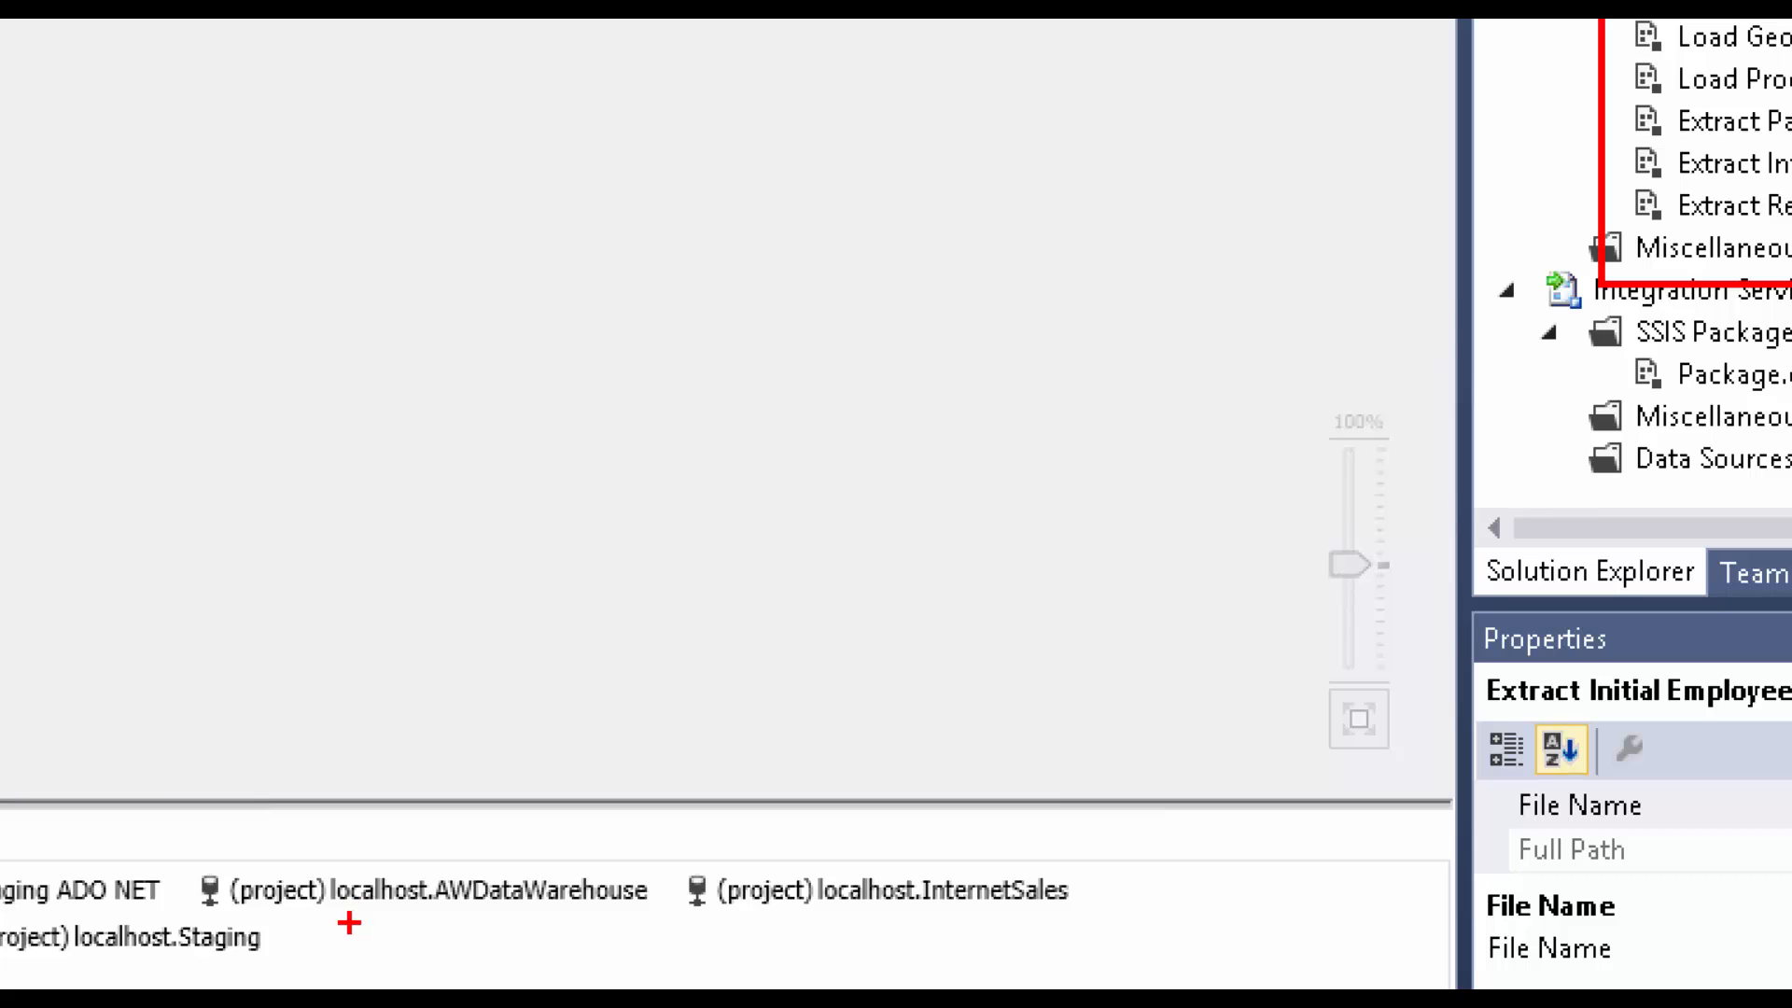
pyautogui.moveTo(349, 923); pyautogui.dragTo(1079, 890)
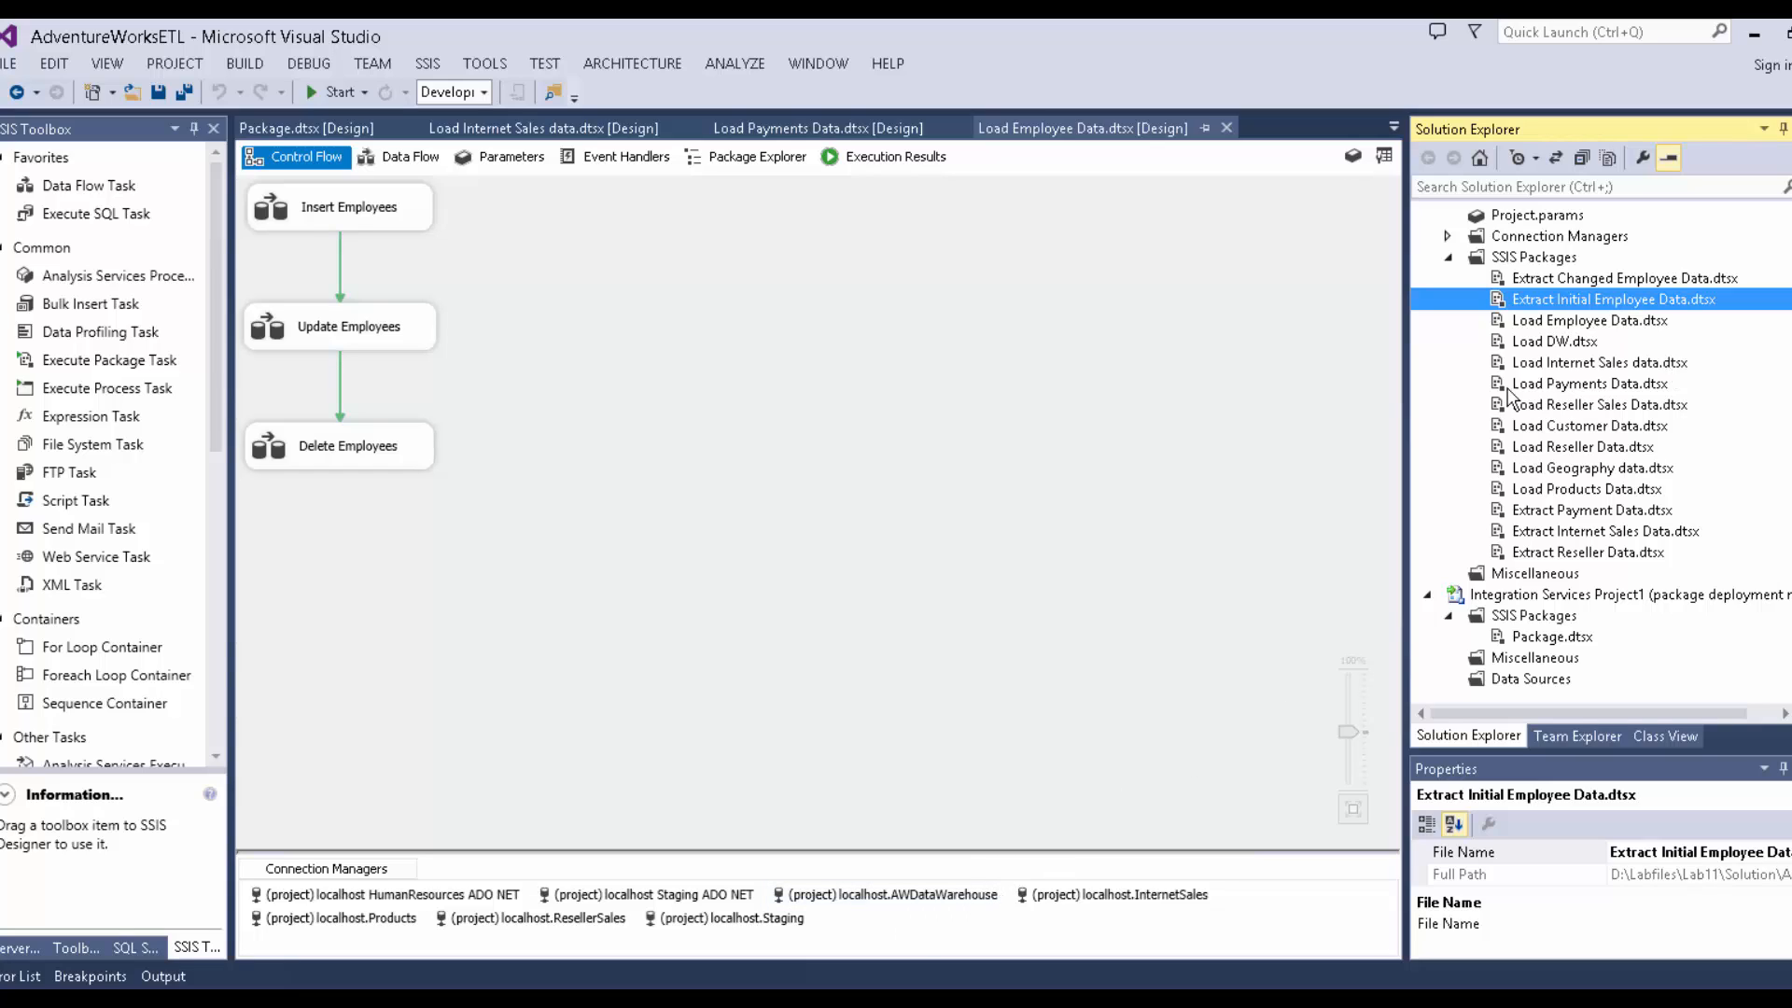
pyautogui.click(1447, 236)
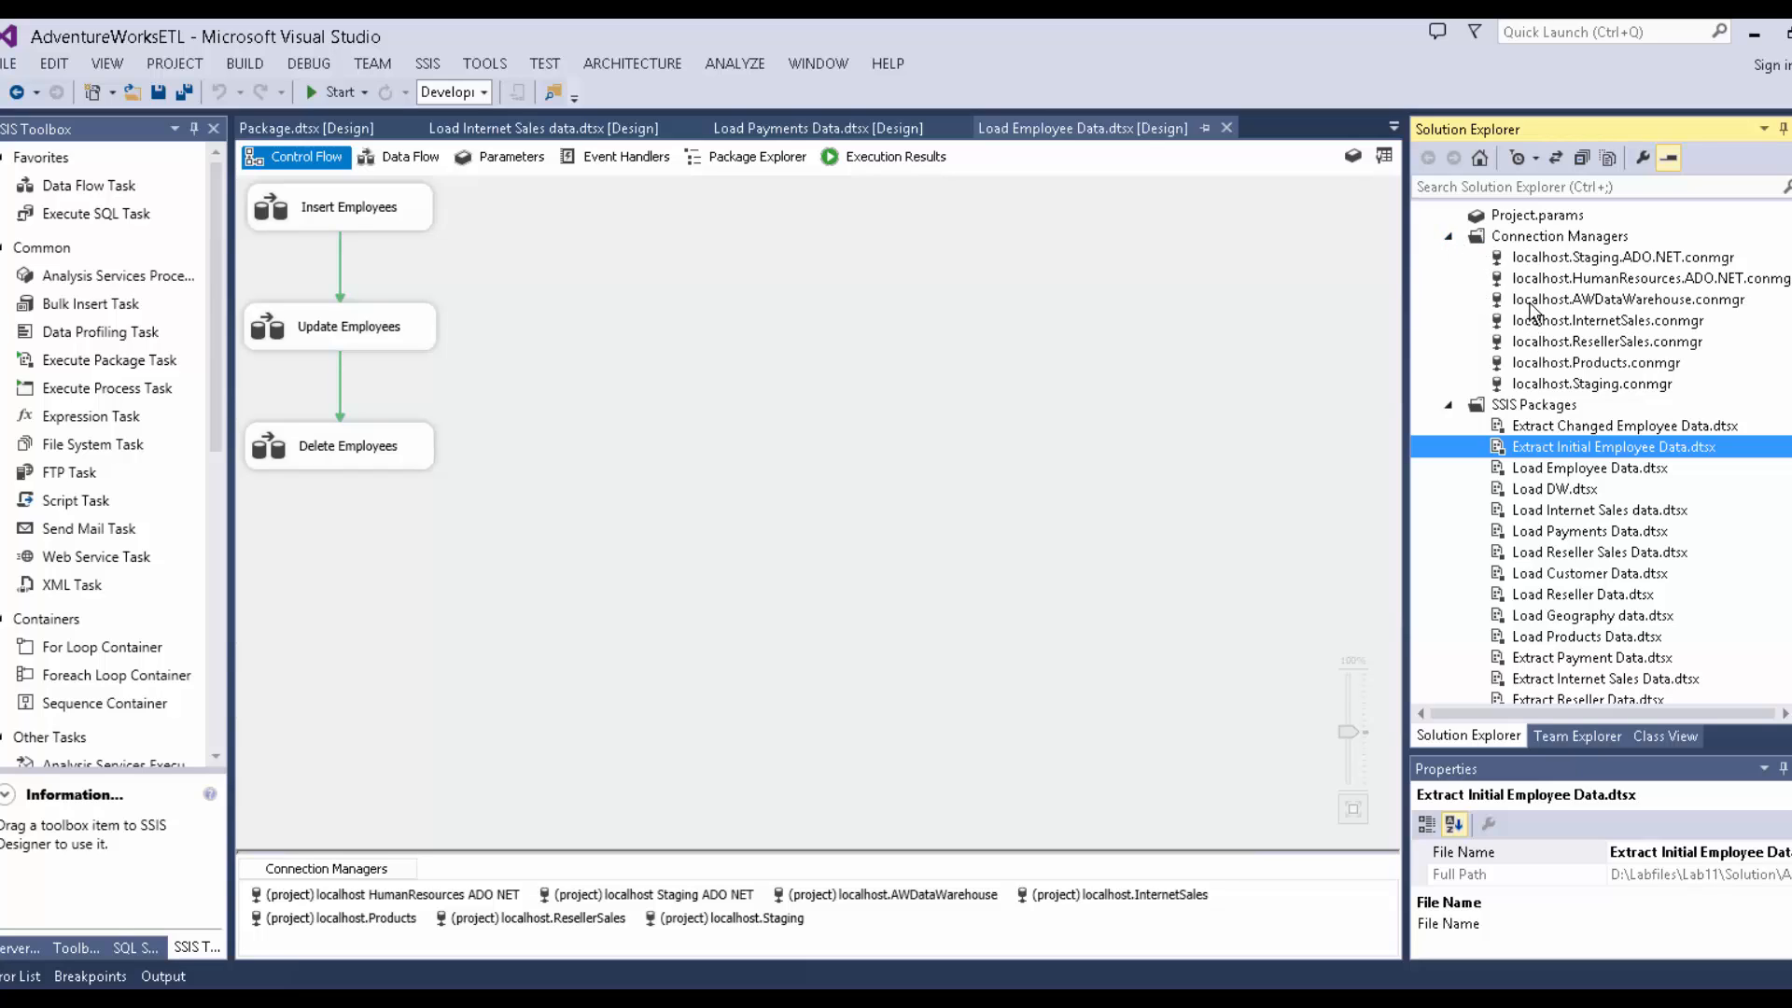
# Point localhost.Staging.ADO.NET at server MIA-SQL and confirm it passes Test Connection.
pyautogui.click(1549, 259)
pyautogui.rightClick(1550, 260)
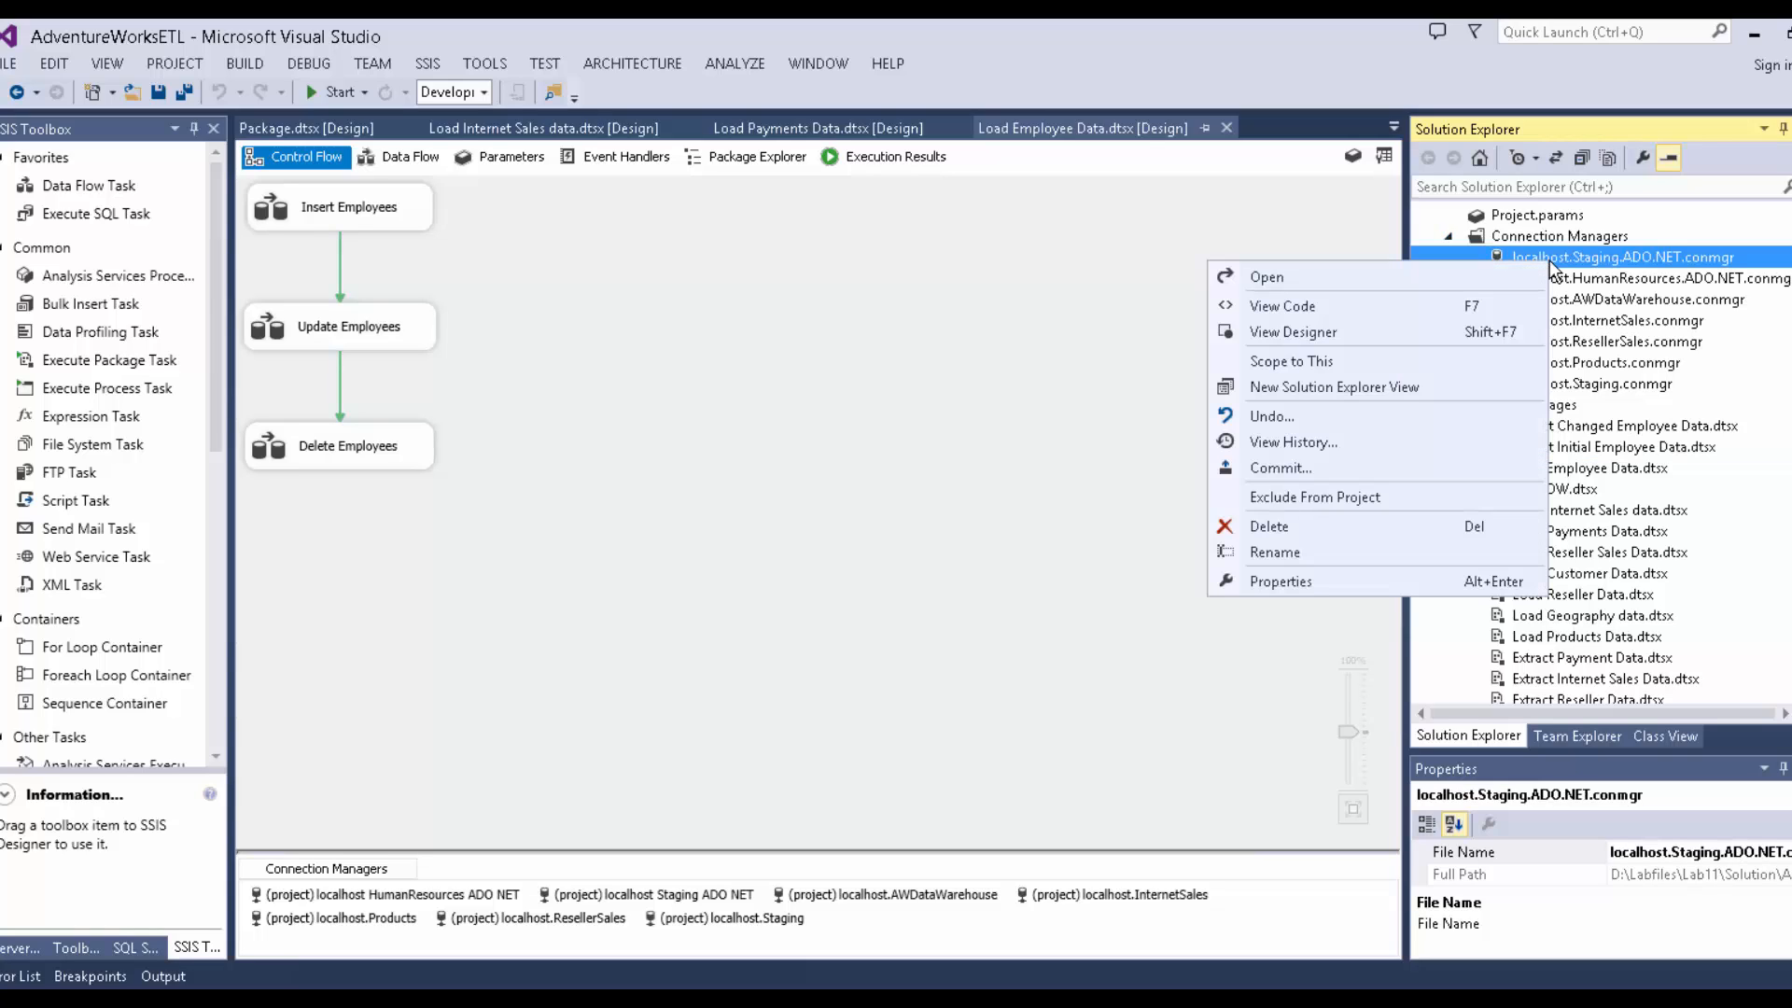
pyautogui.click(1491, 273)
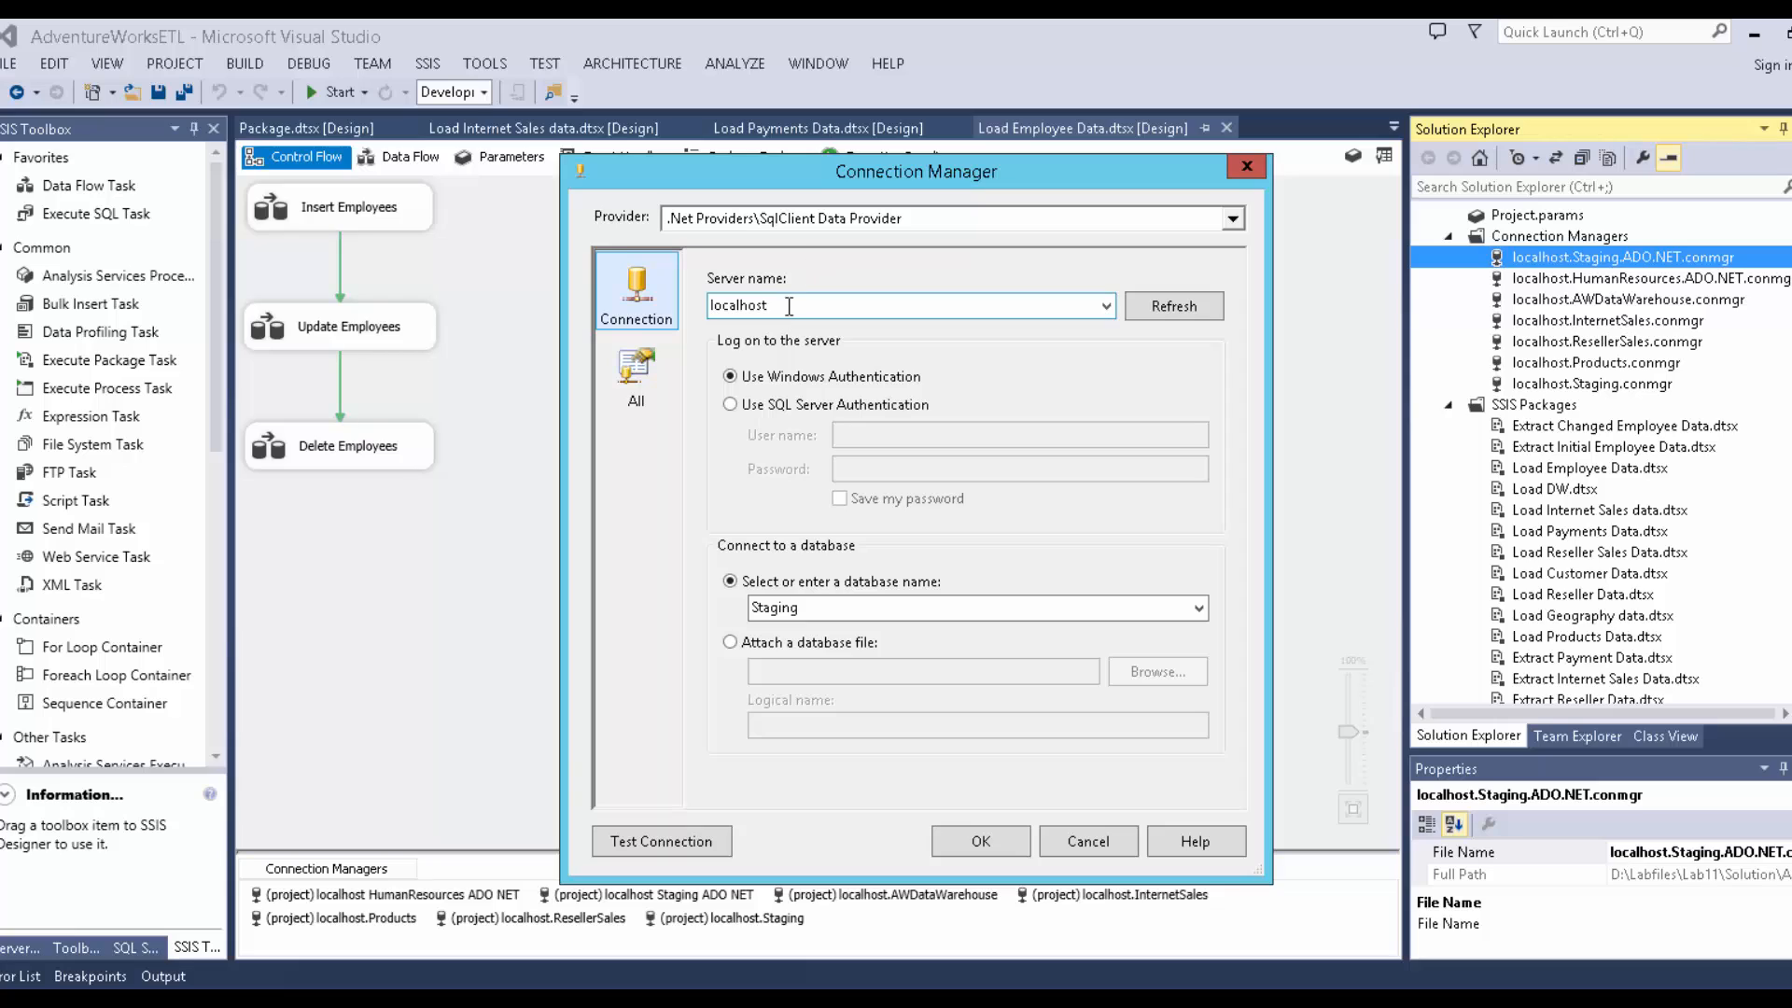
pyautogui.moveTo(789, 306); pyautogui.dragTo(606, 305)
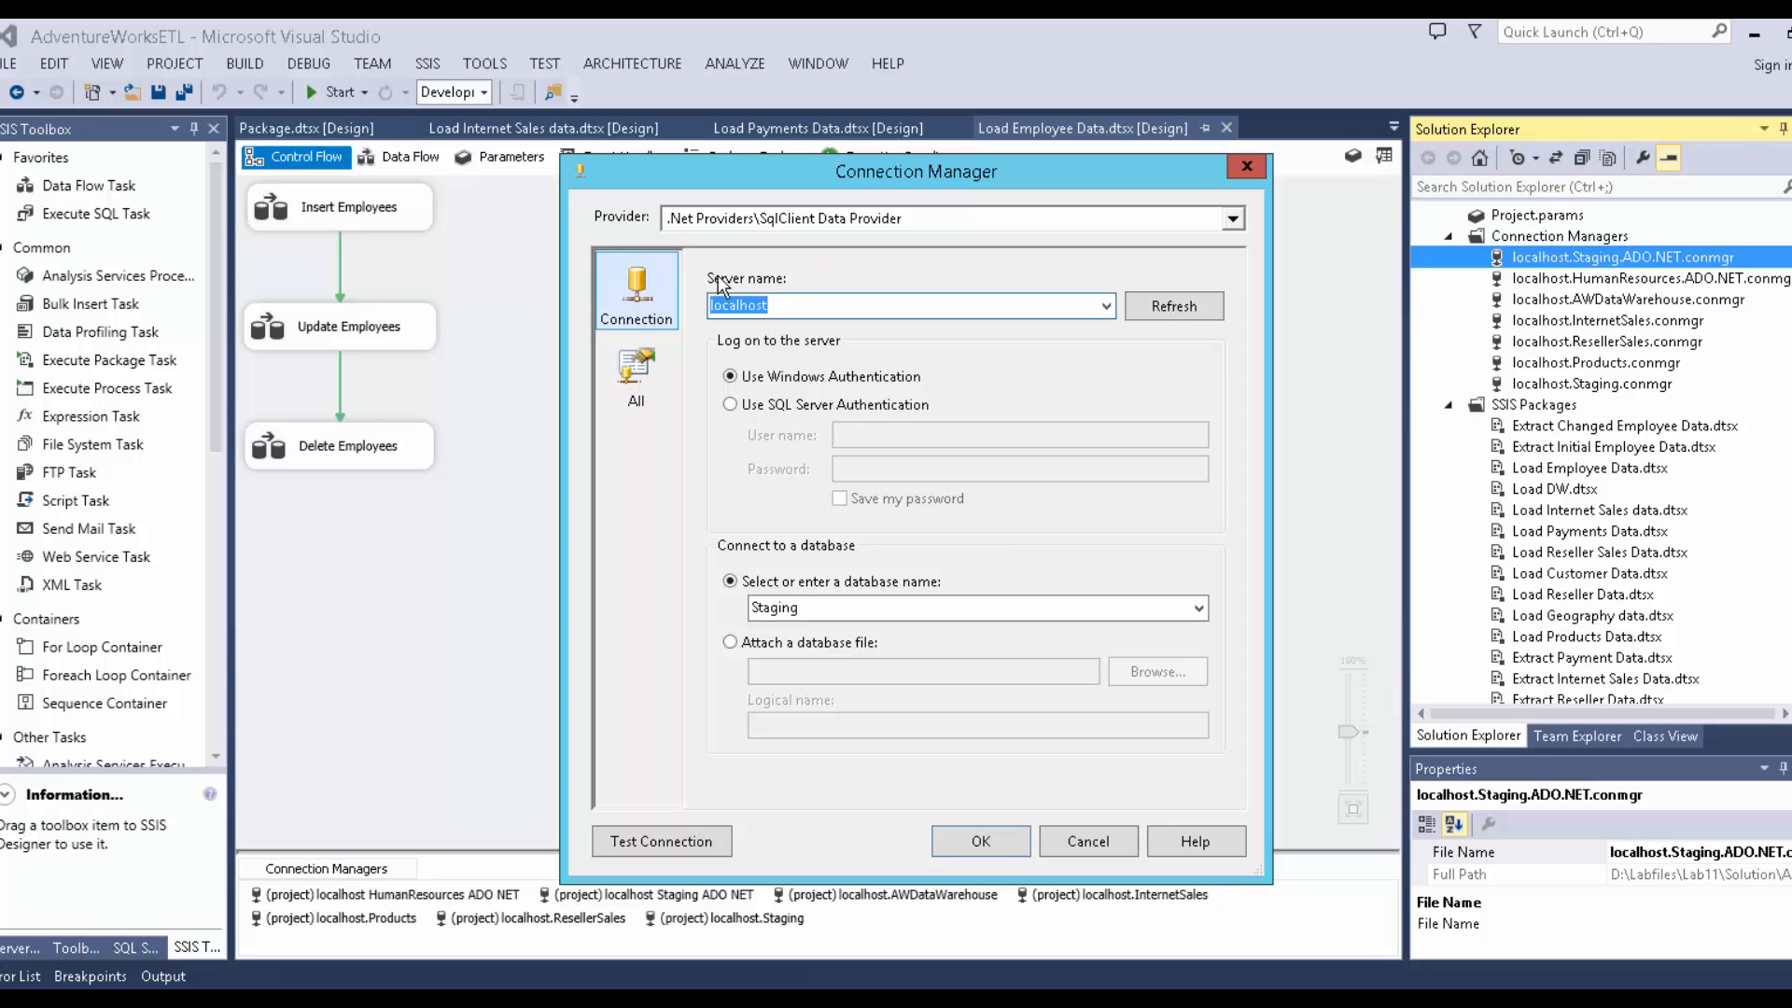
pyautogui.write('MIA-SQL')
pyautogui.click(641, 838)
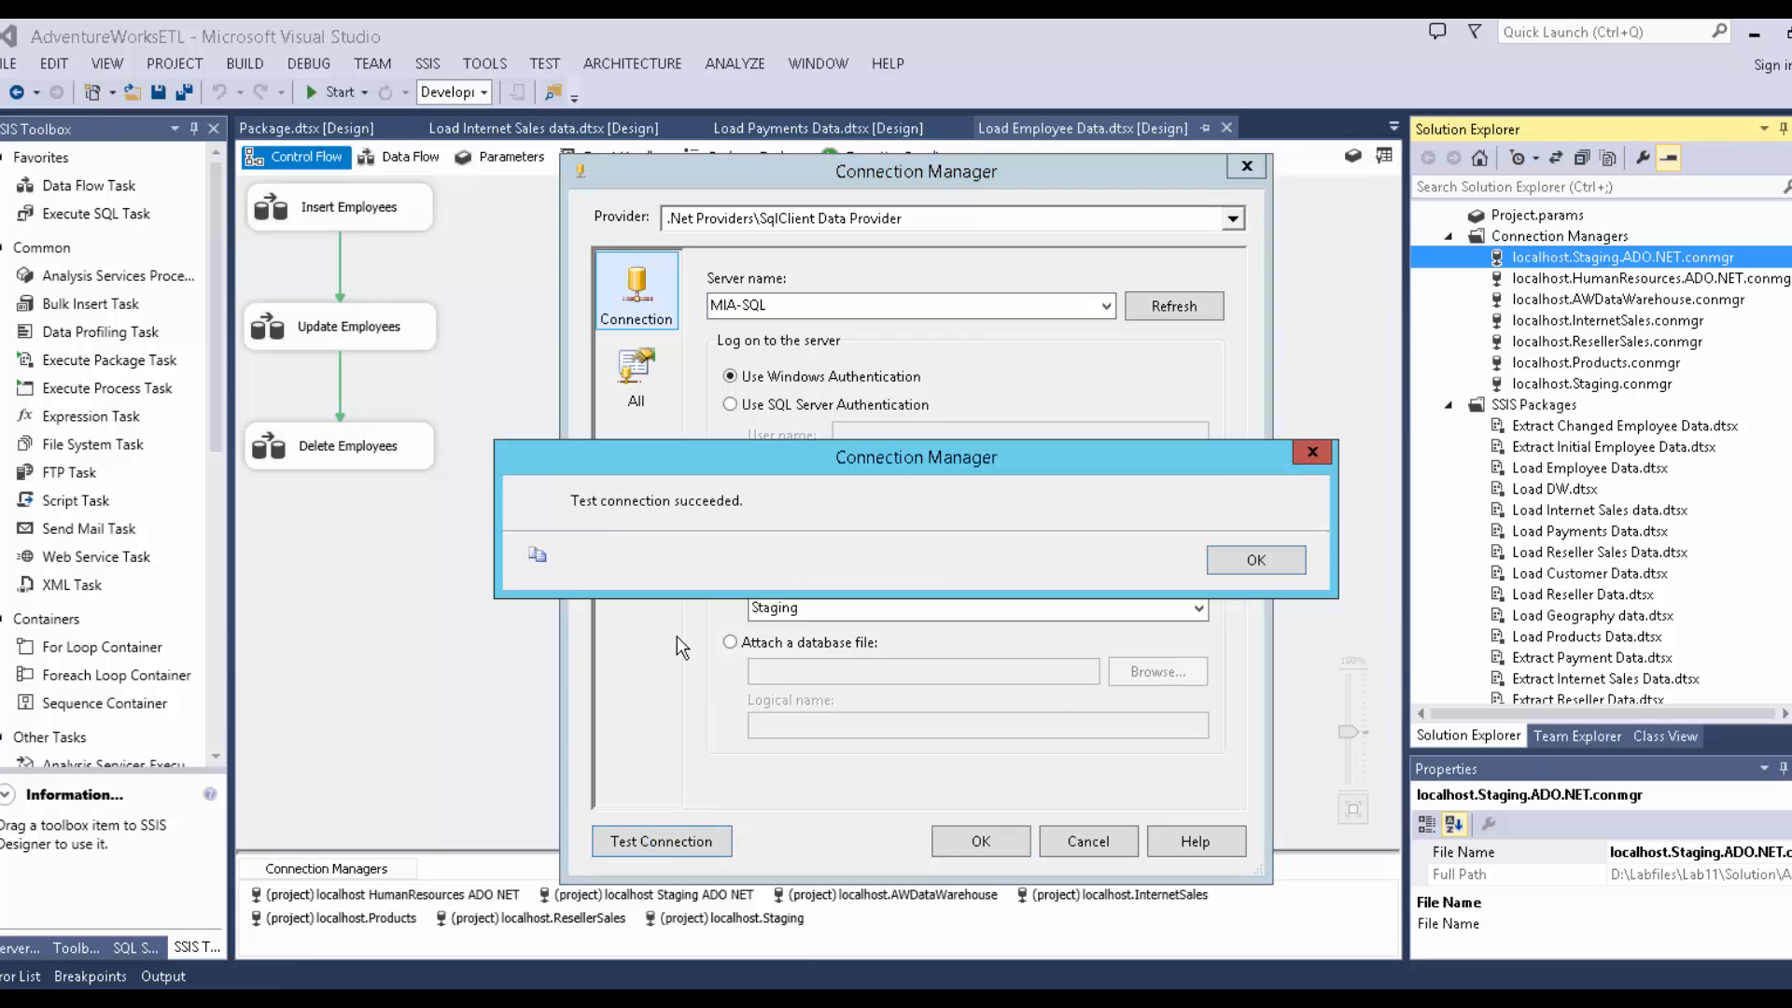
pyautogui.click(1228, 564)
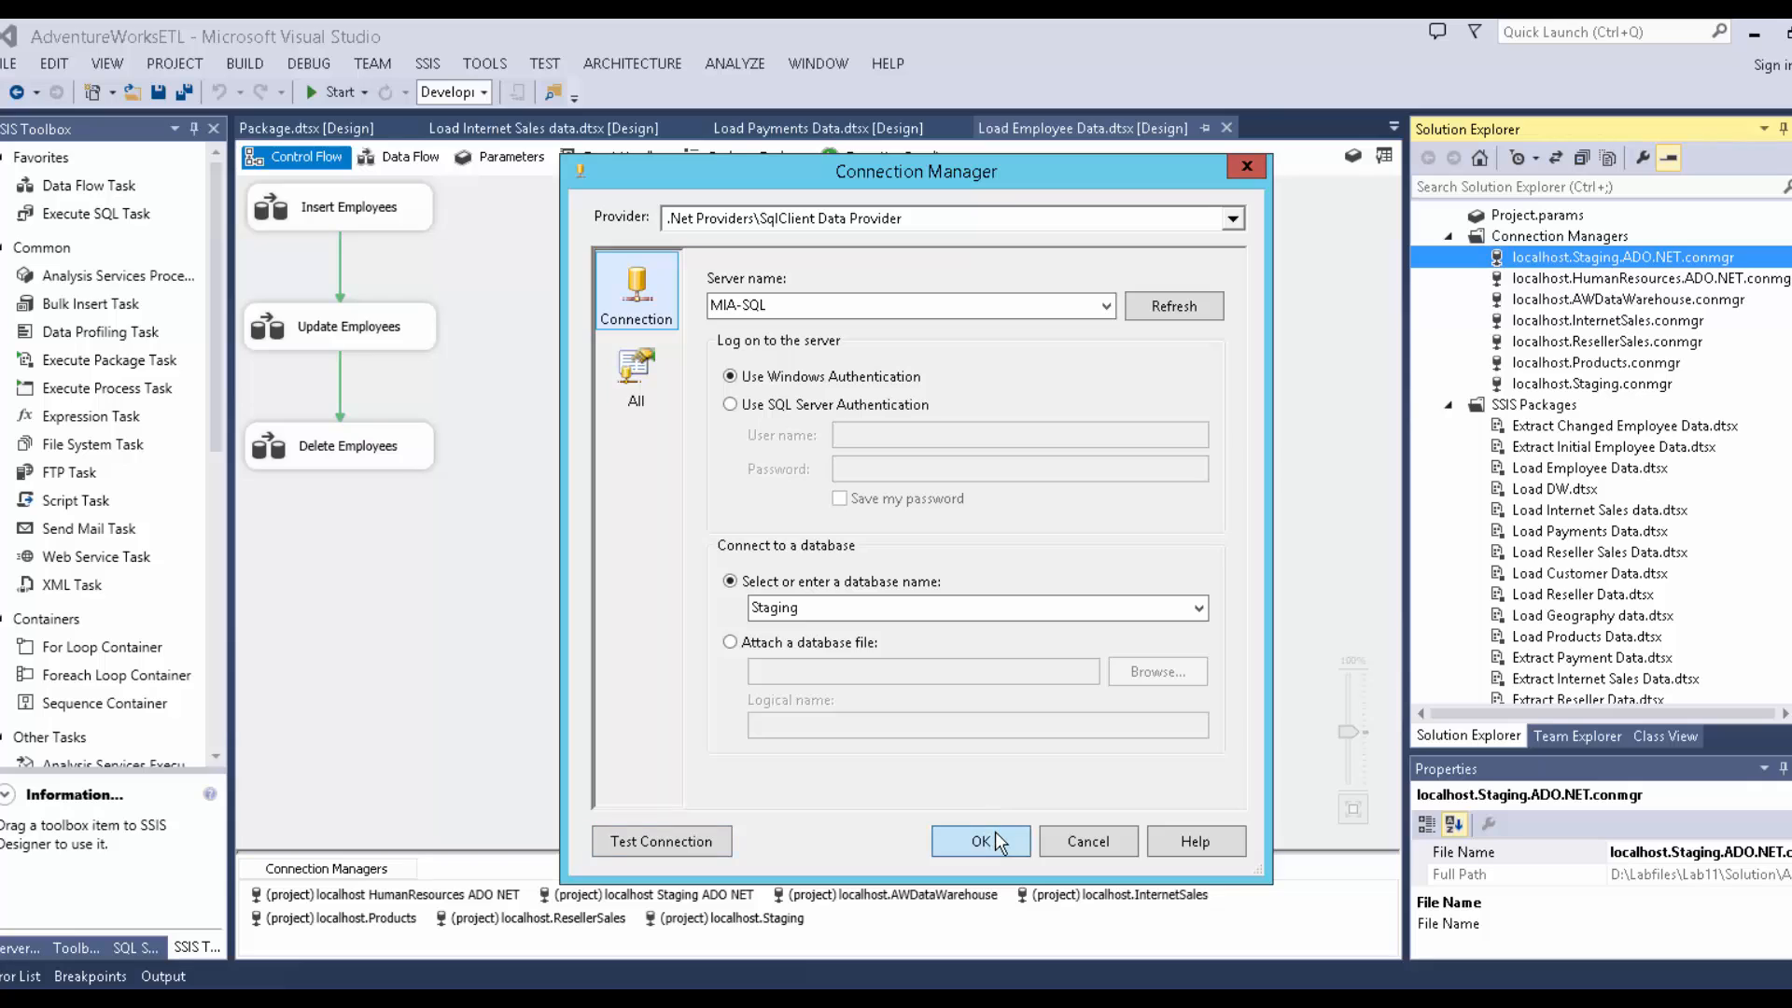
pyautogui.click(995, 834)
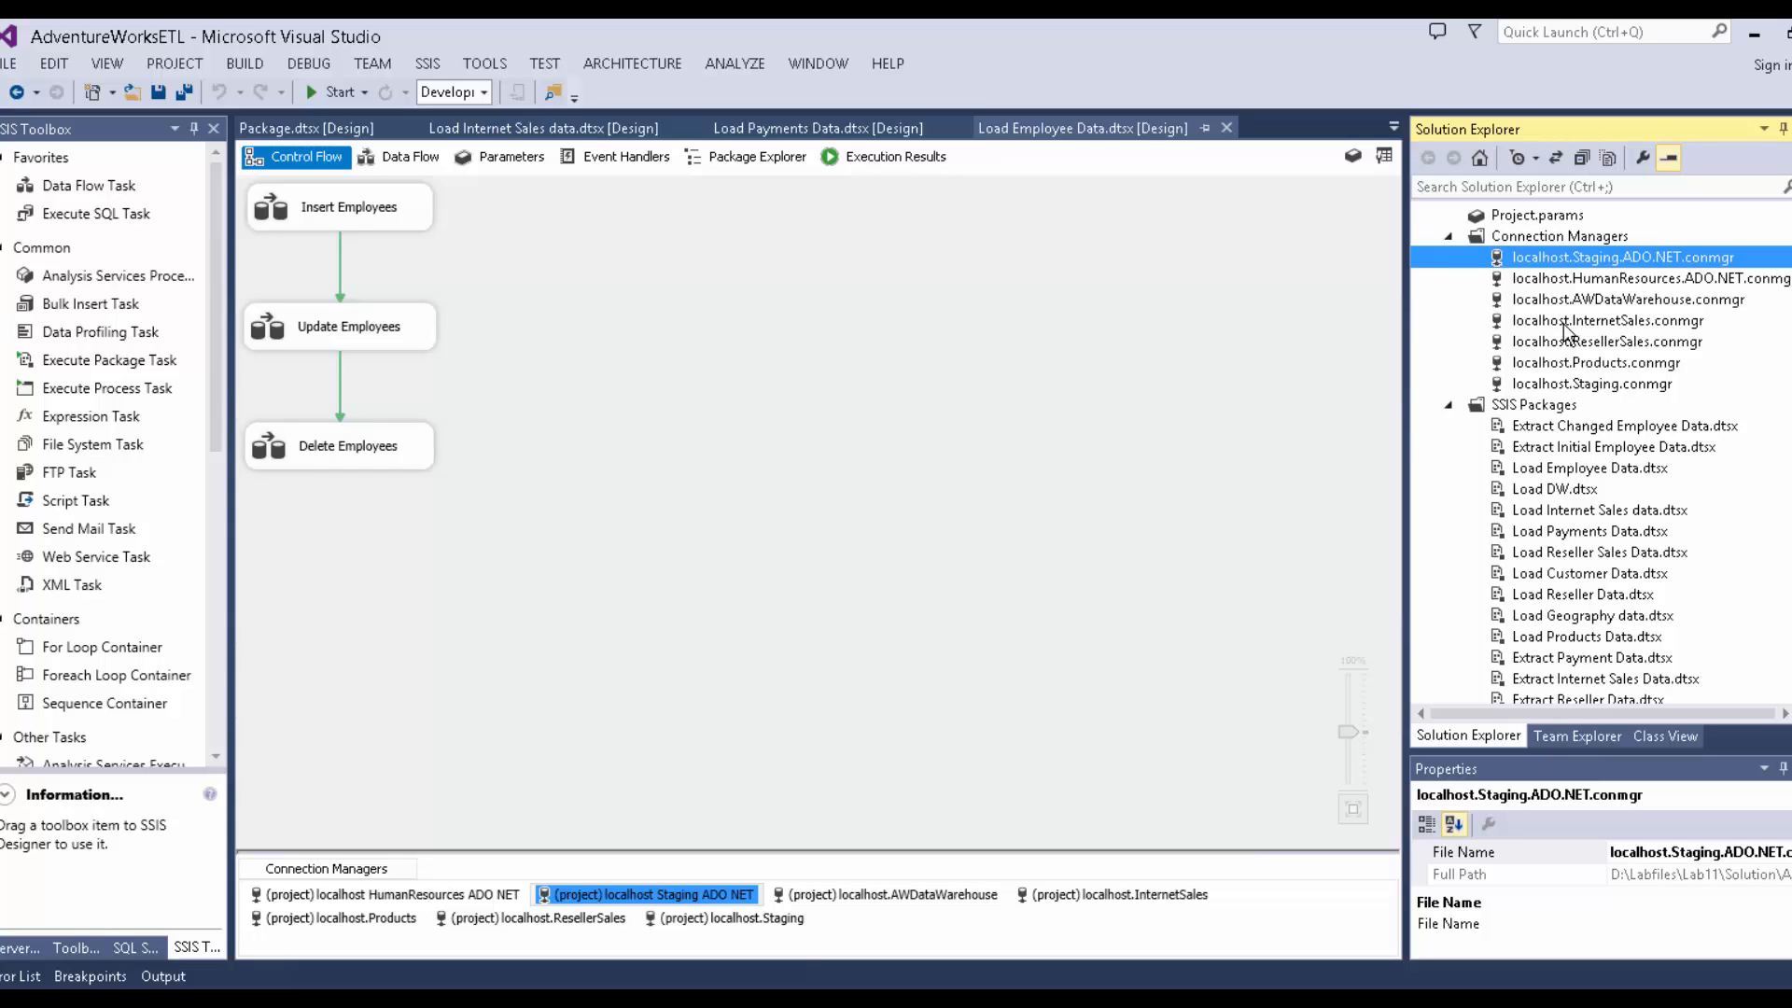
# Close the Load Employee Data, Load DW, Reseller and Customer package designers, then all documents.
pyautogui.click(1226, 127)
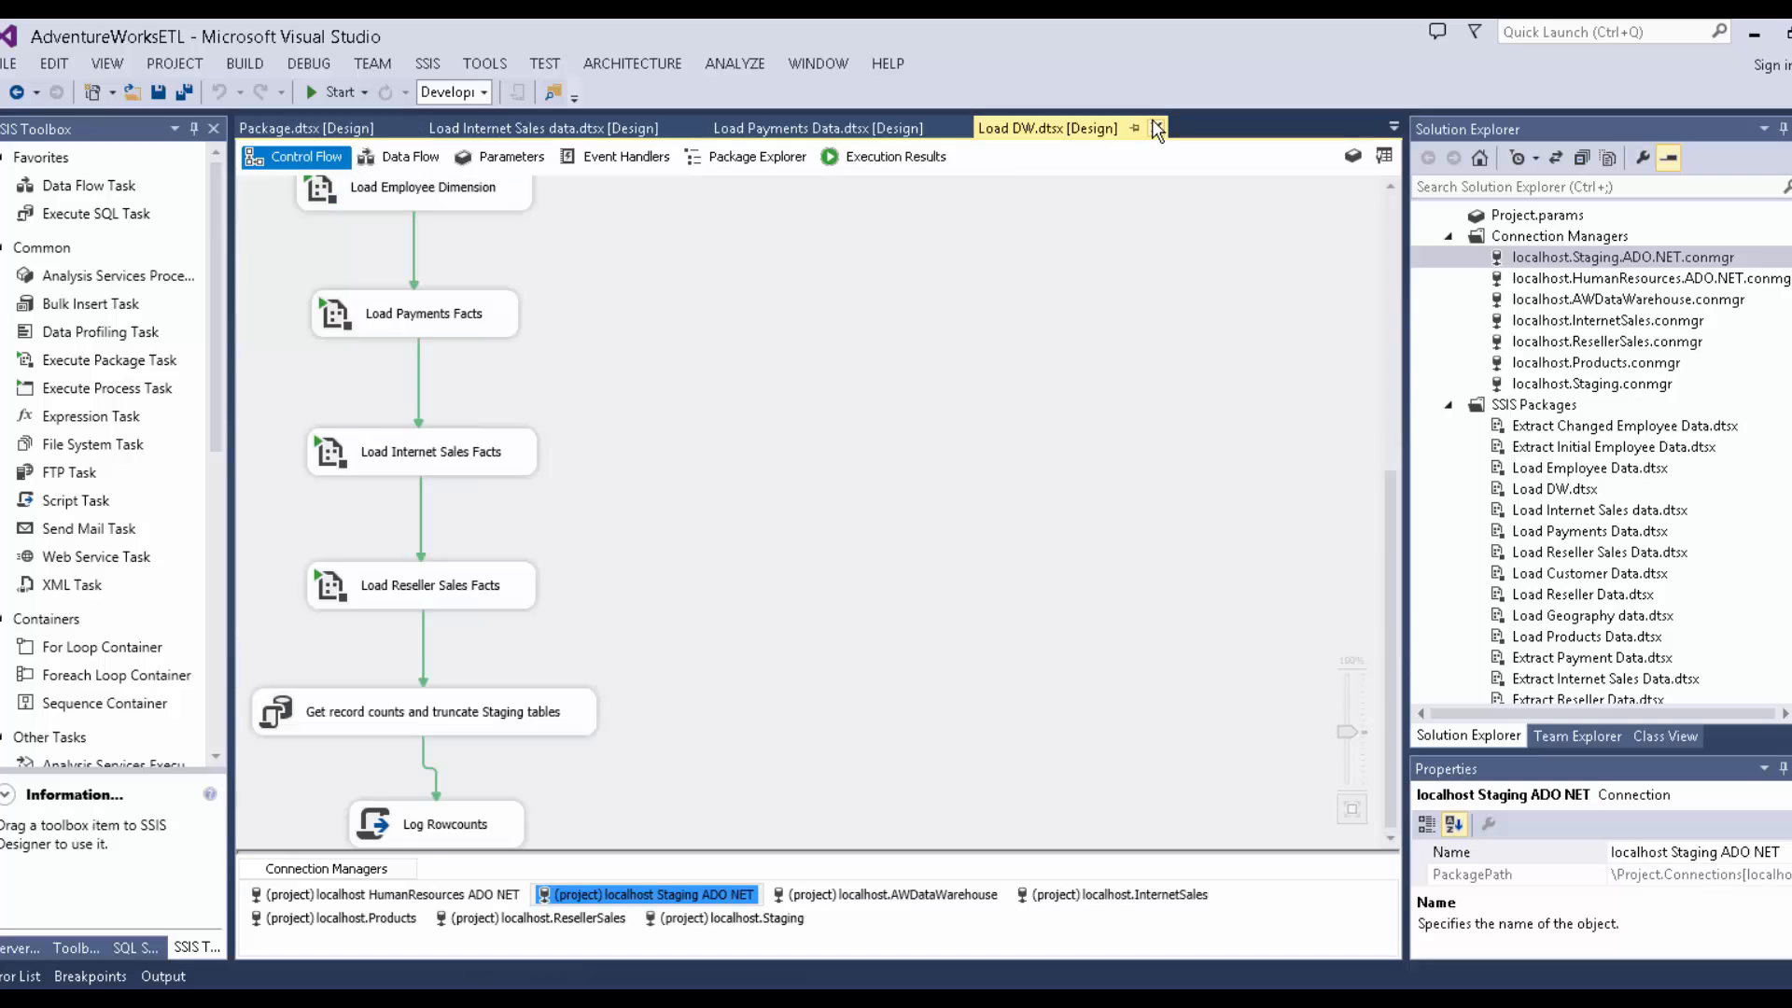
pyautogui.click(1150, 125)
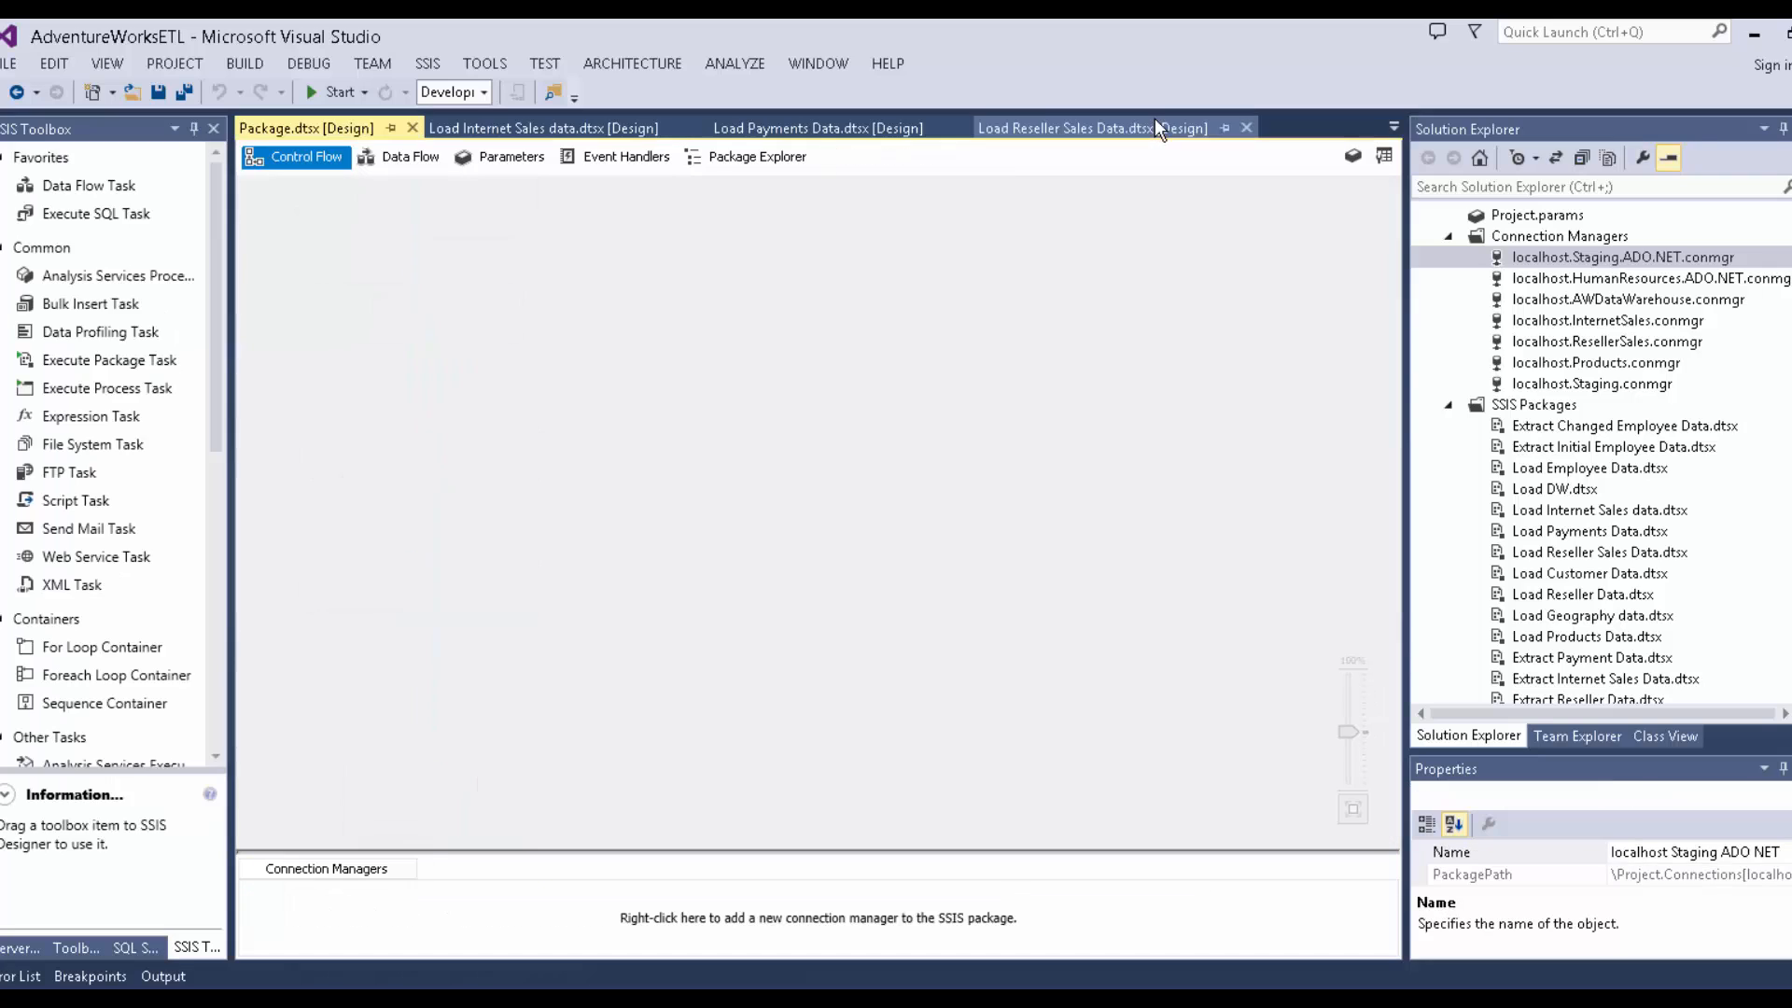
pyautogui.click(1247, 127)
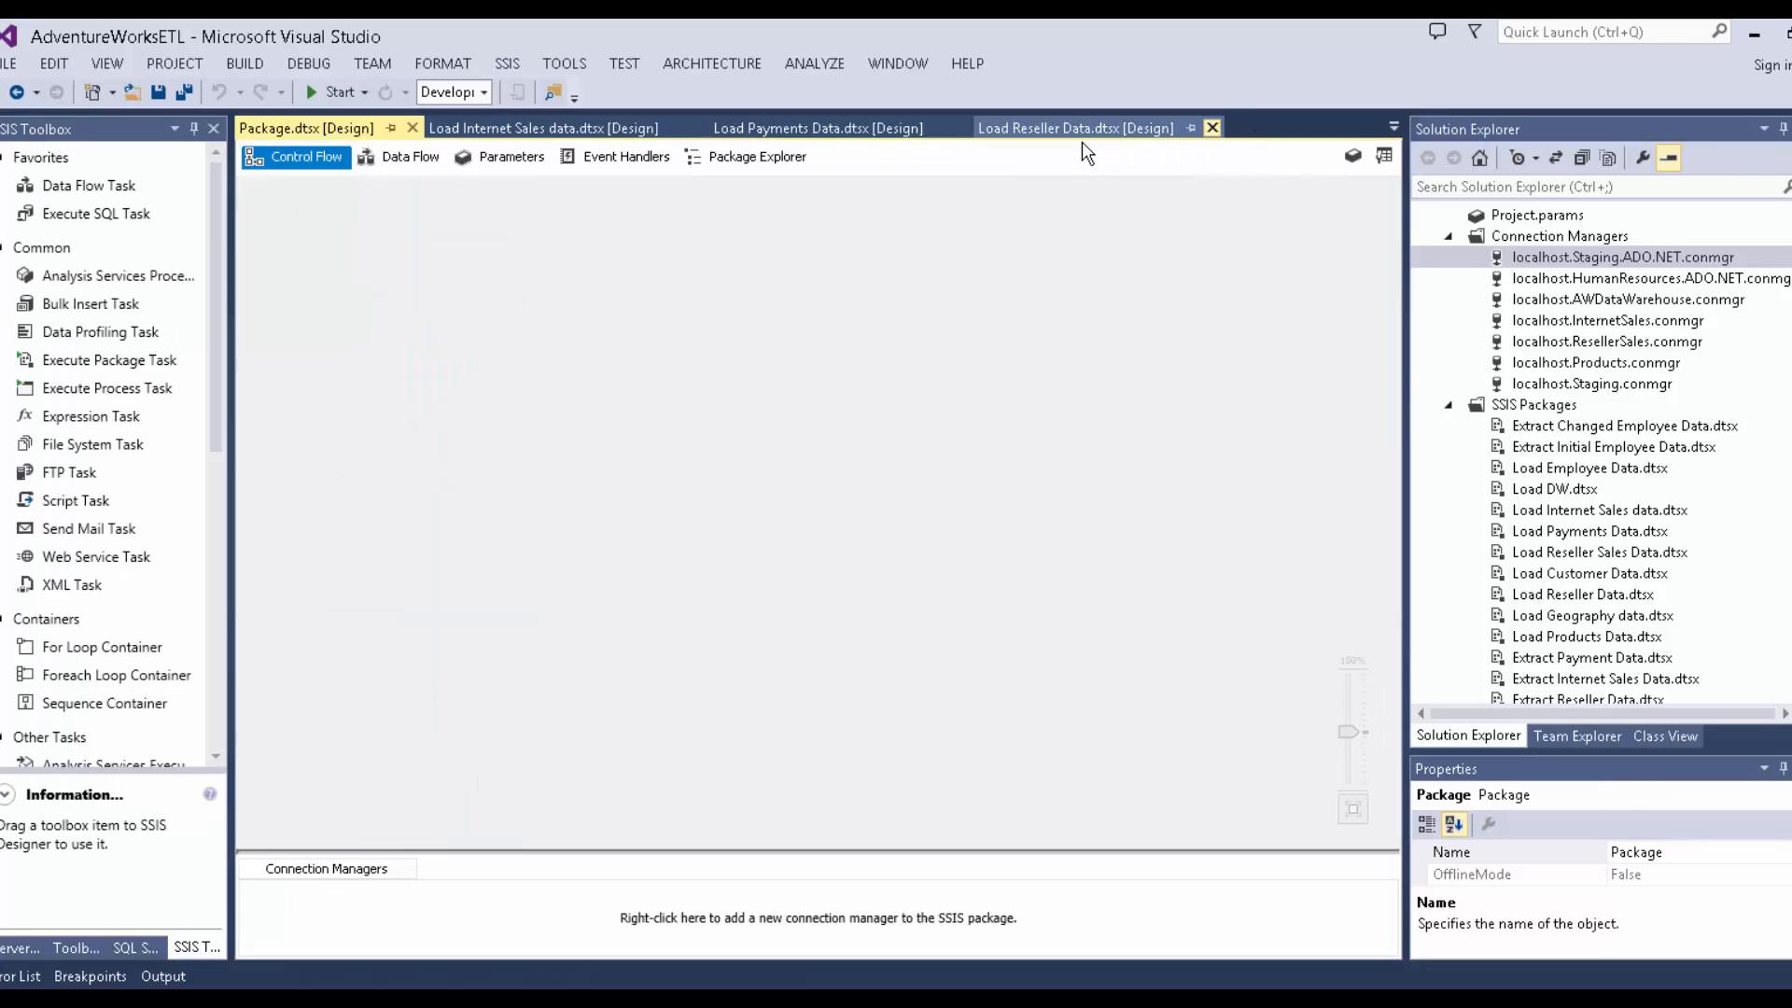
pyautogui.click(1213, 126)
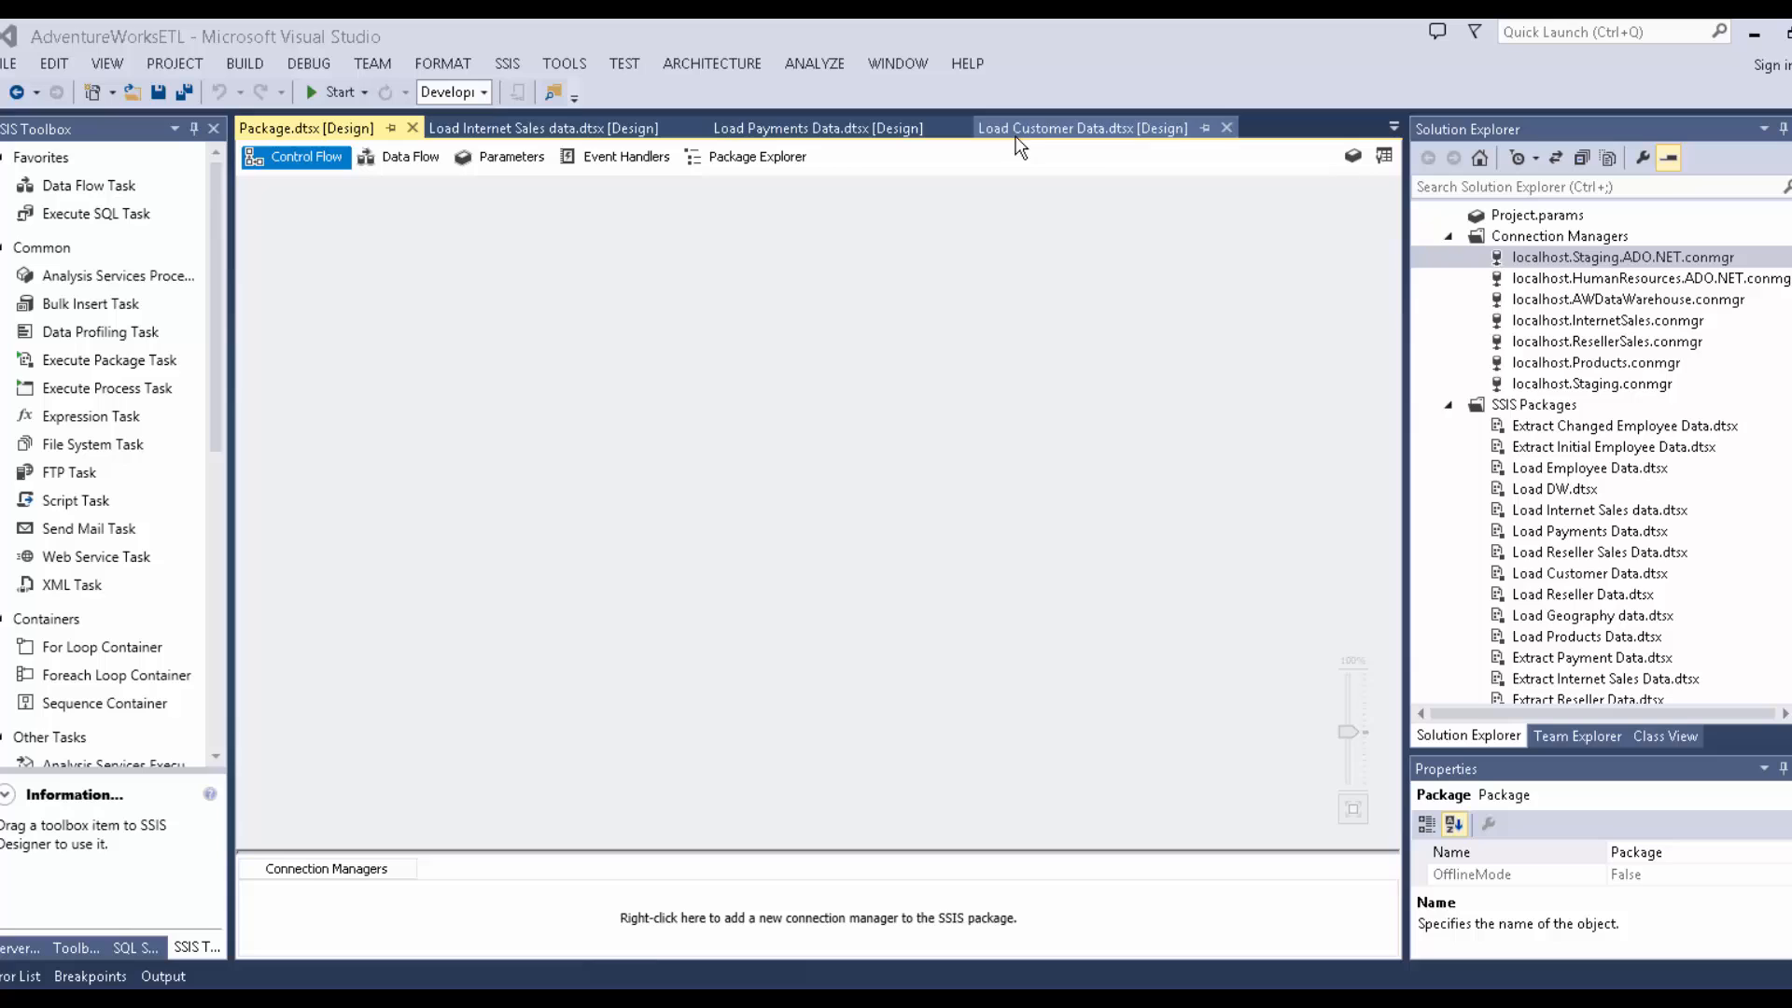
pyautogui.rightClick(1120, 122)
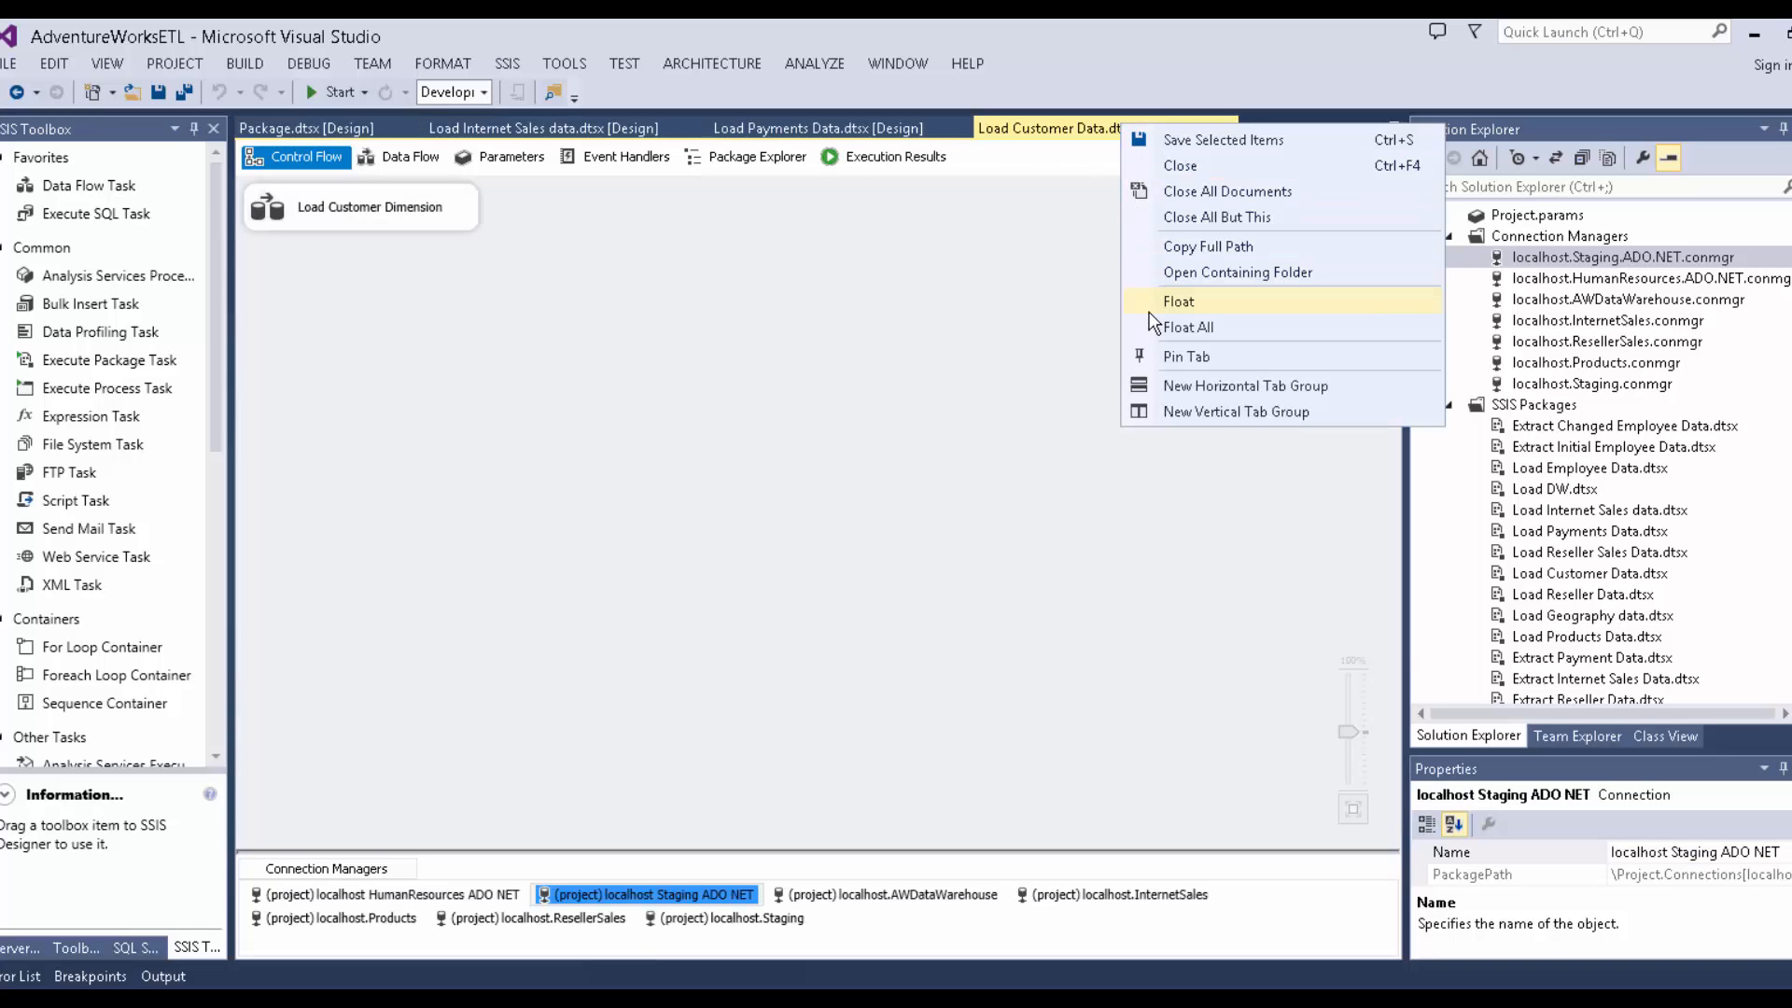
pyautogui.click(1182, 199)
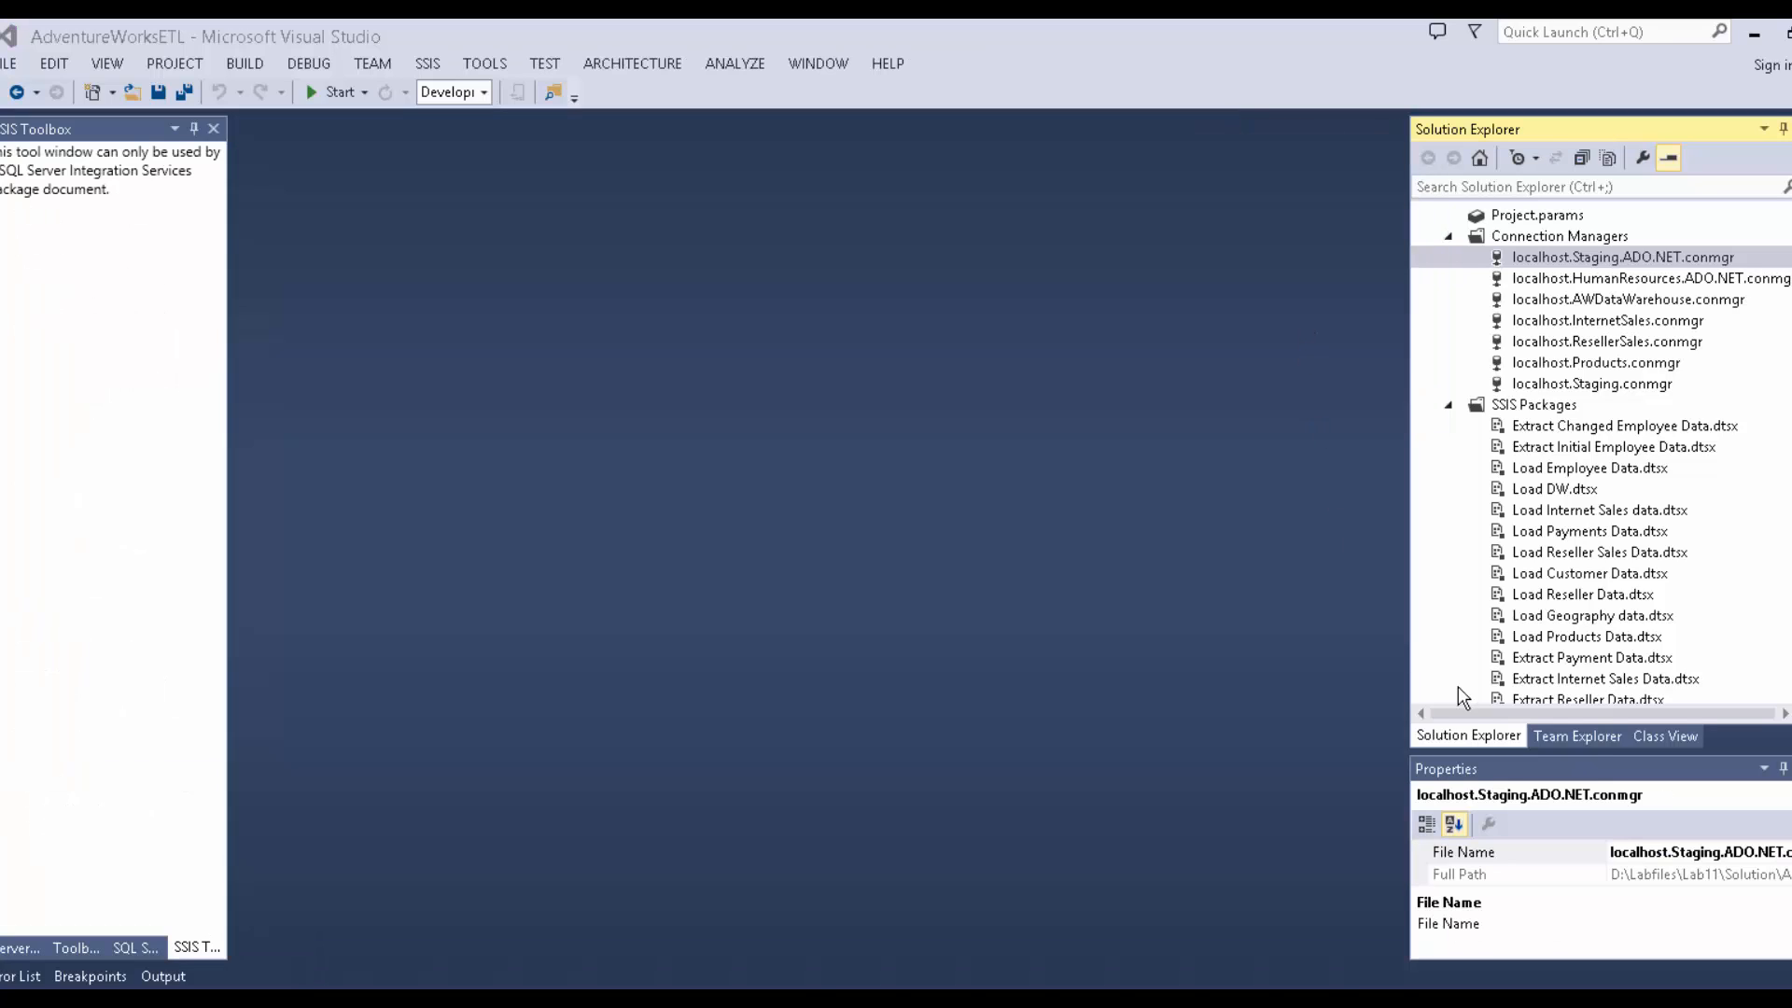
# Open the Load Internet Sales data package and view the Staging ADO.NET connection settings unchanged.
pyautogui.click(1567, 510)
pyautogui.doubleClick(1567, 510)
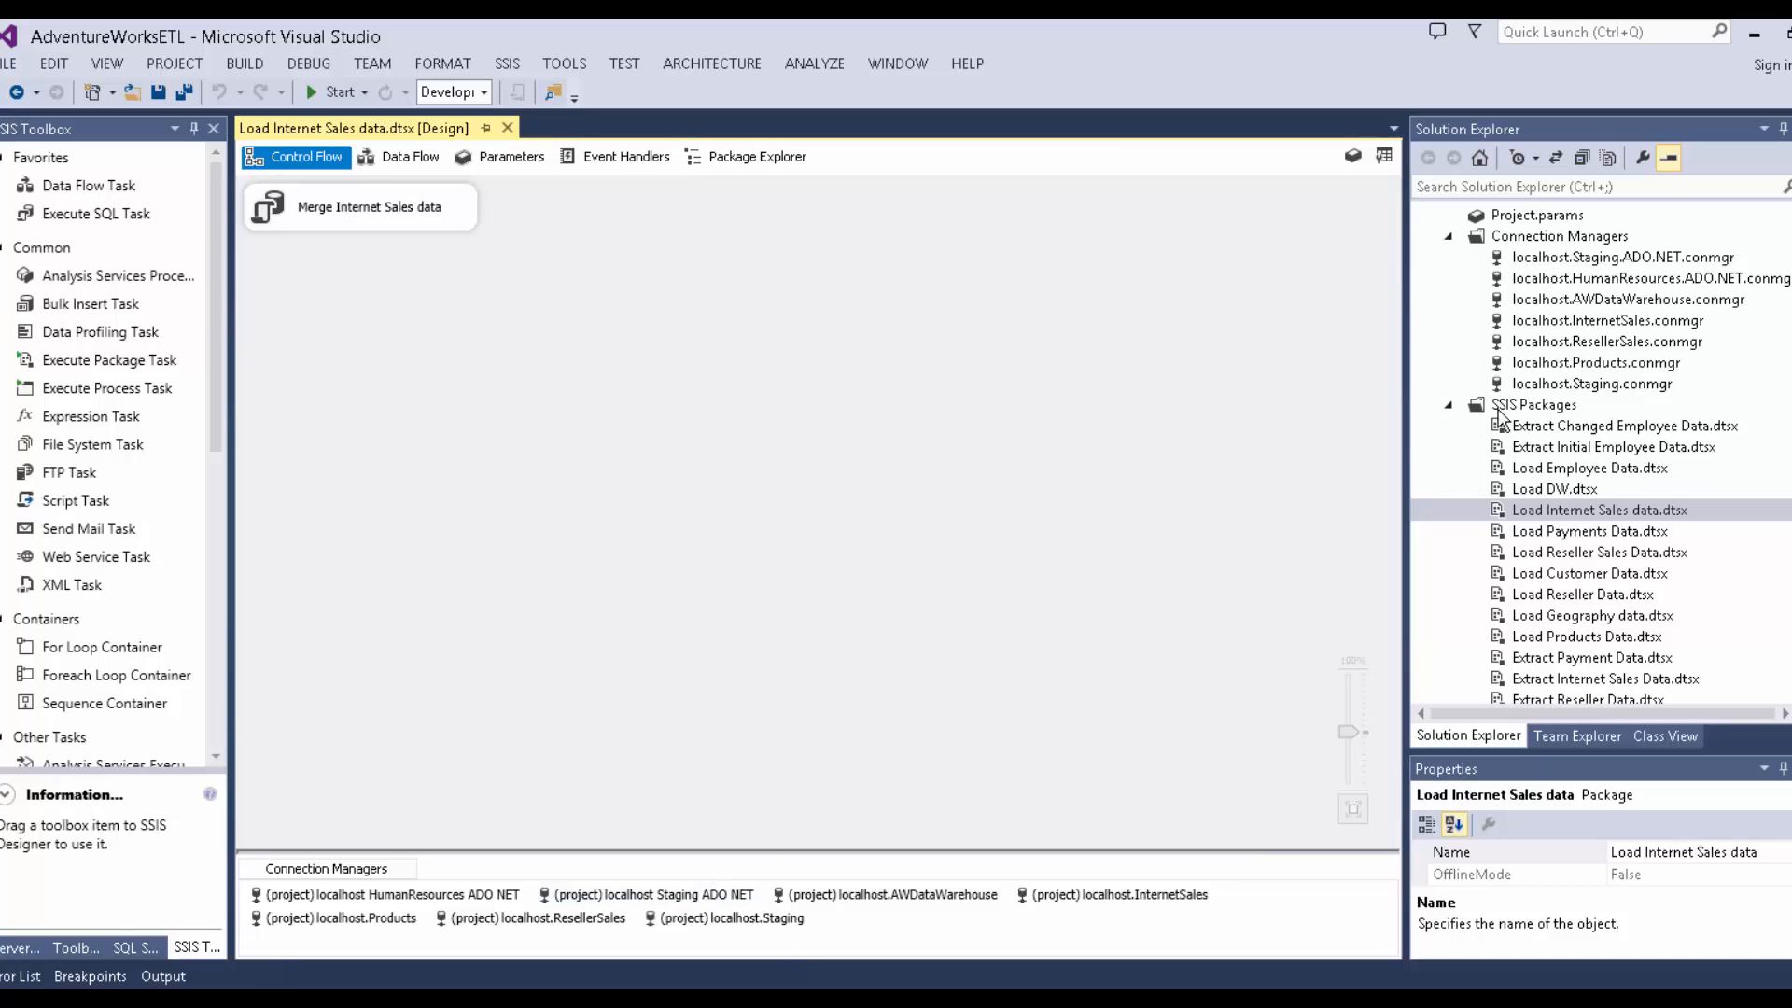
pyautogui.click(1568, 258)
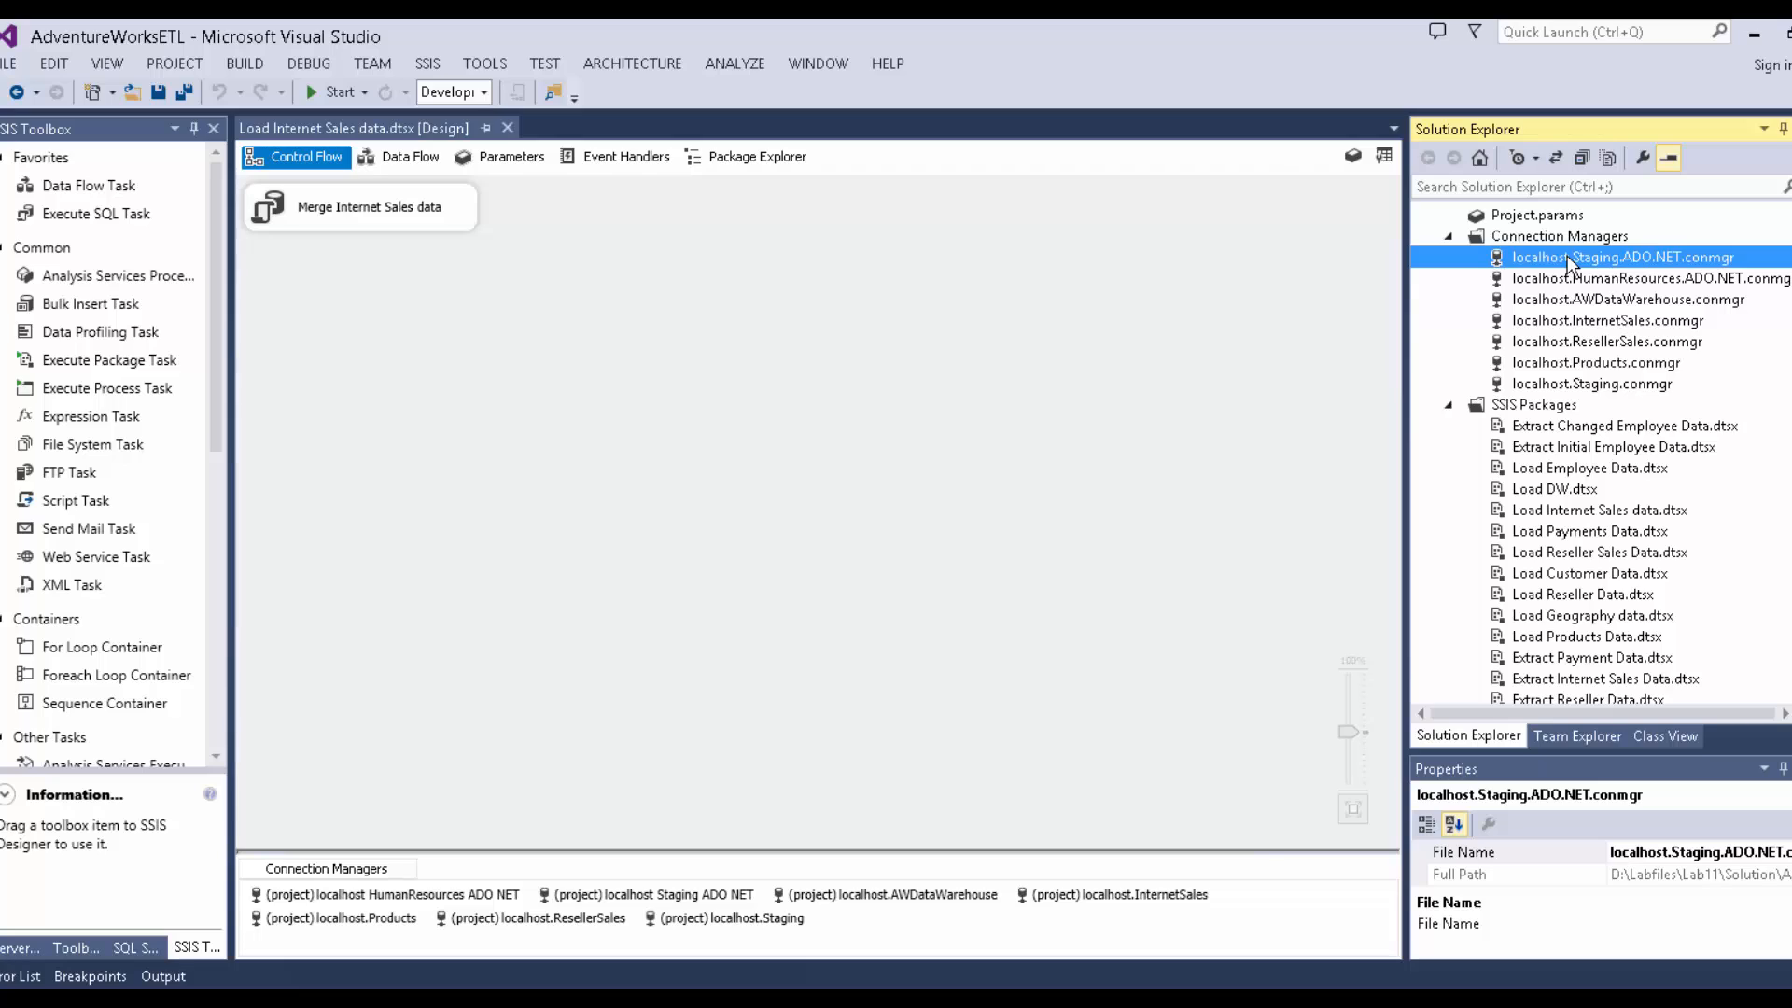
pyautogui.doubleClick(1568, 264)
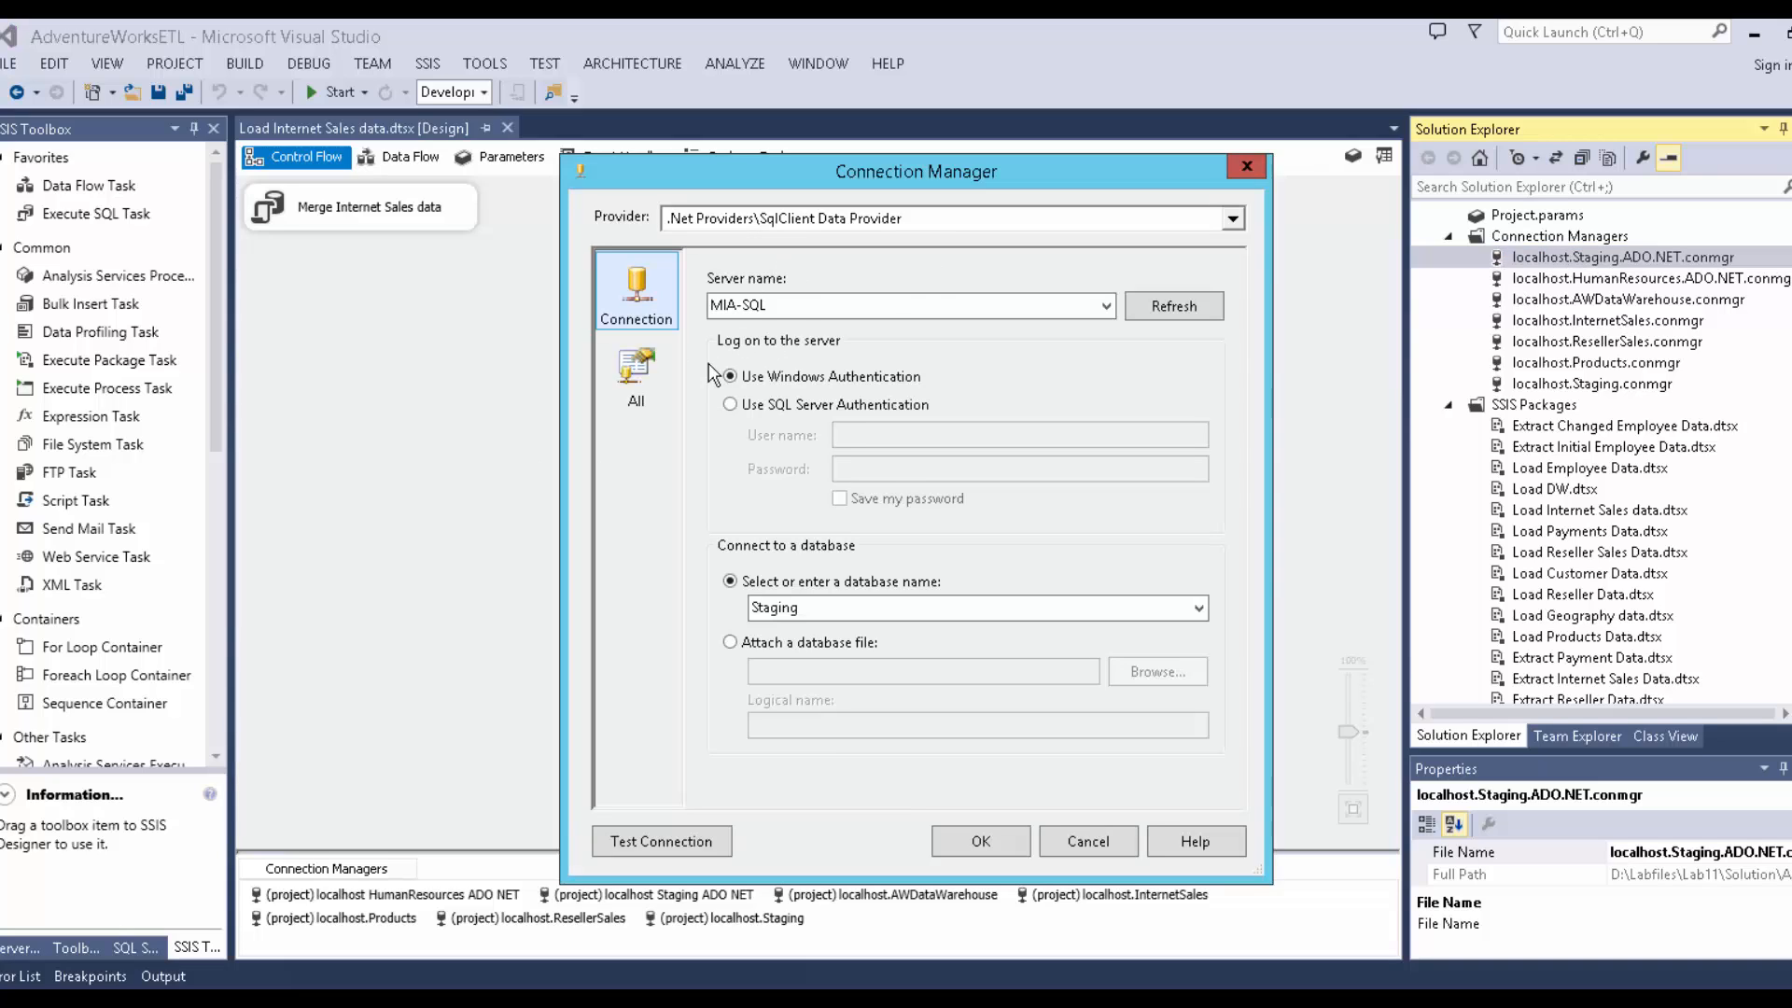
pyautogui.click(1056, 846)
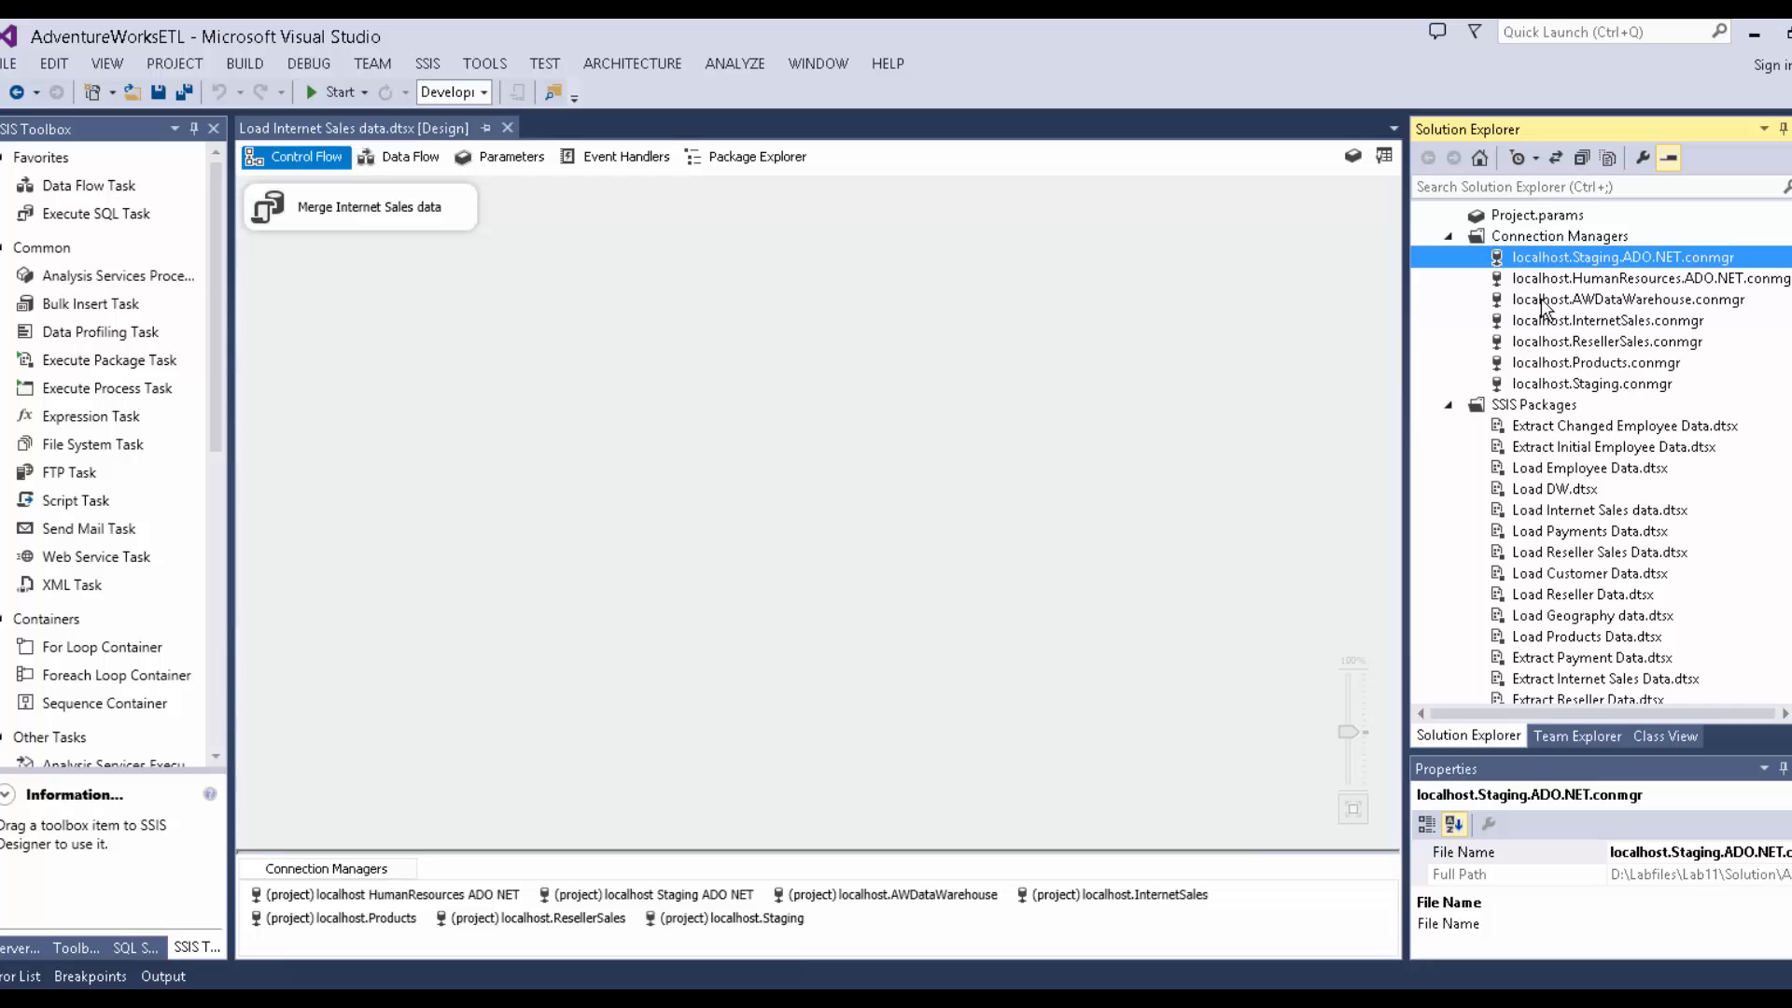
pyautogui.scroll(-3, 1545, 306)
pyautogui.scroll(3, 1544, 306)
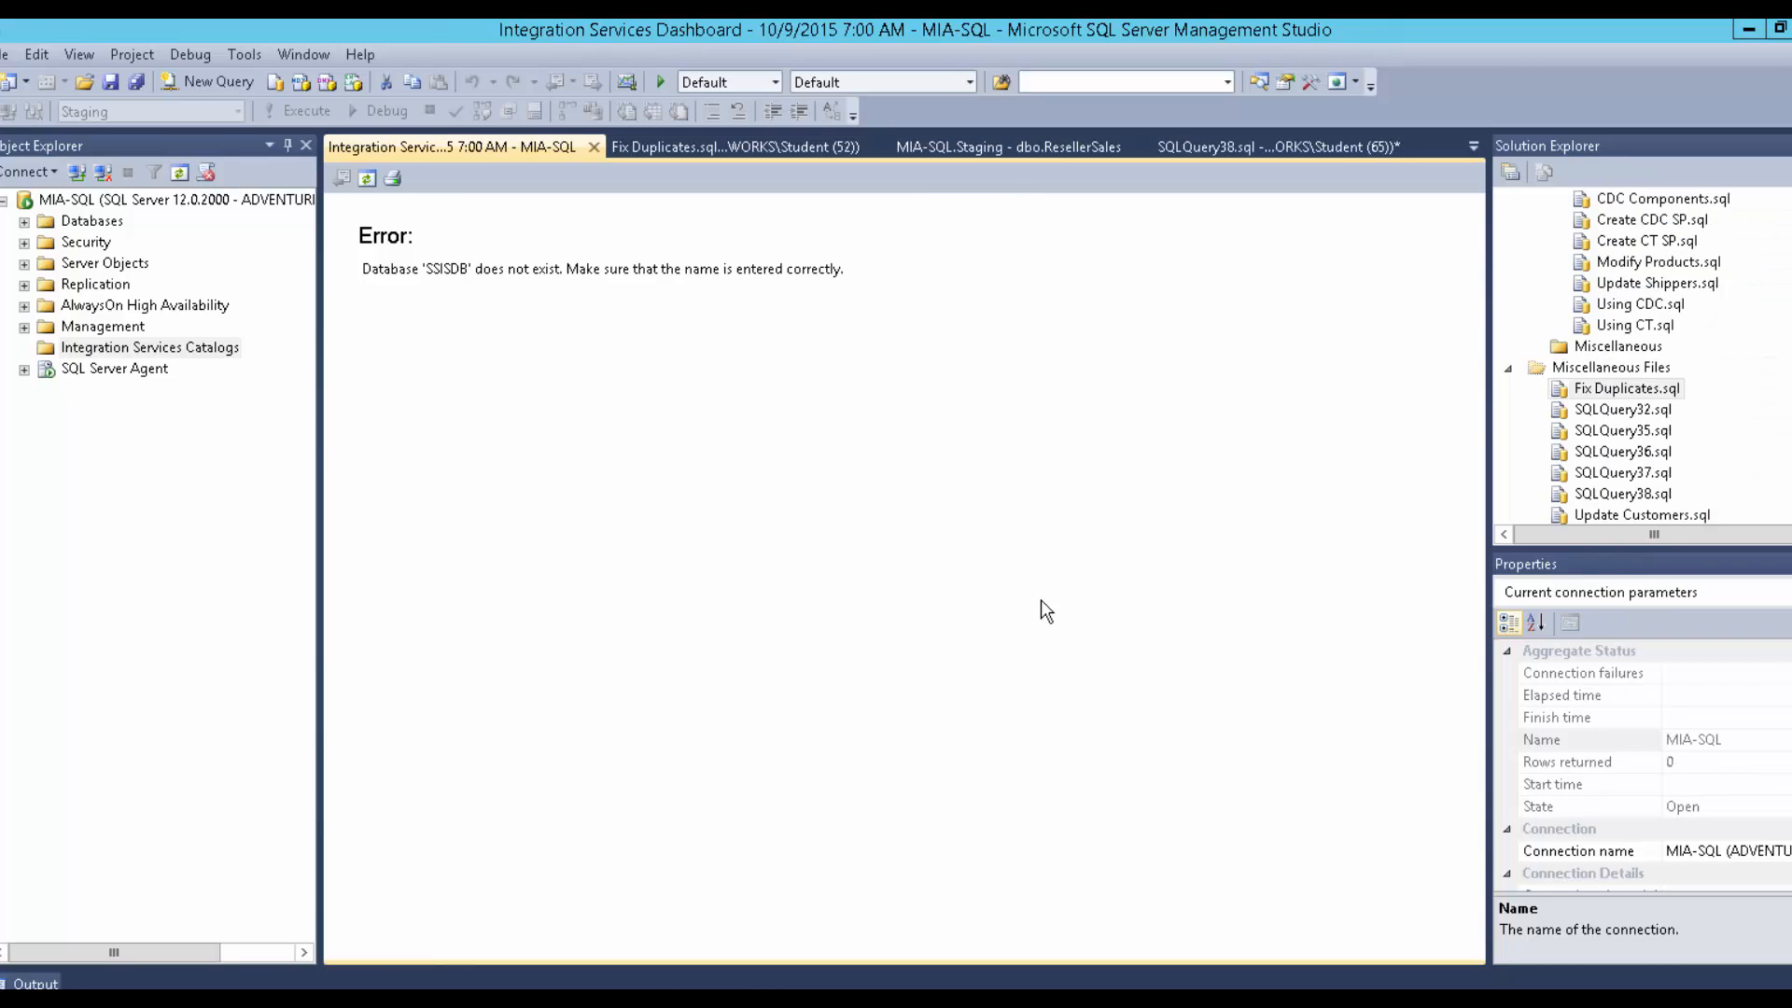
pyautogui.moveTo(510, 1003)
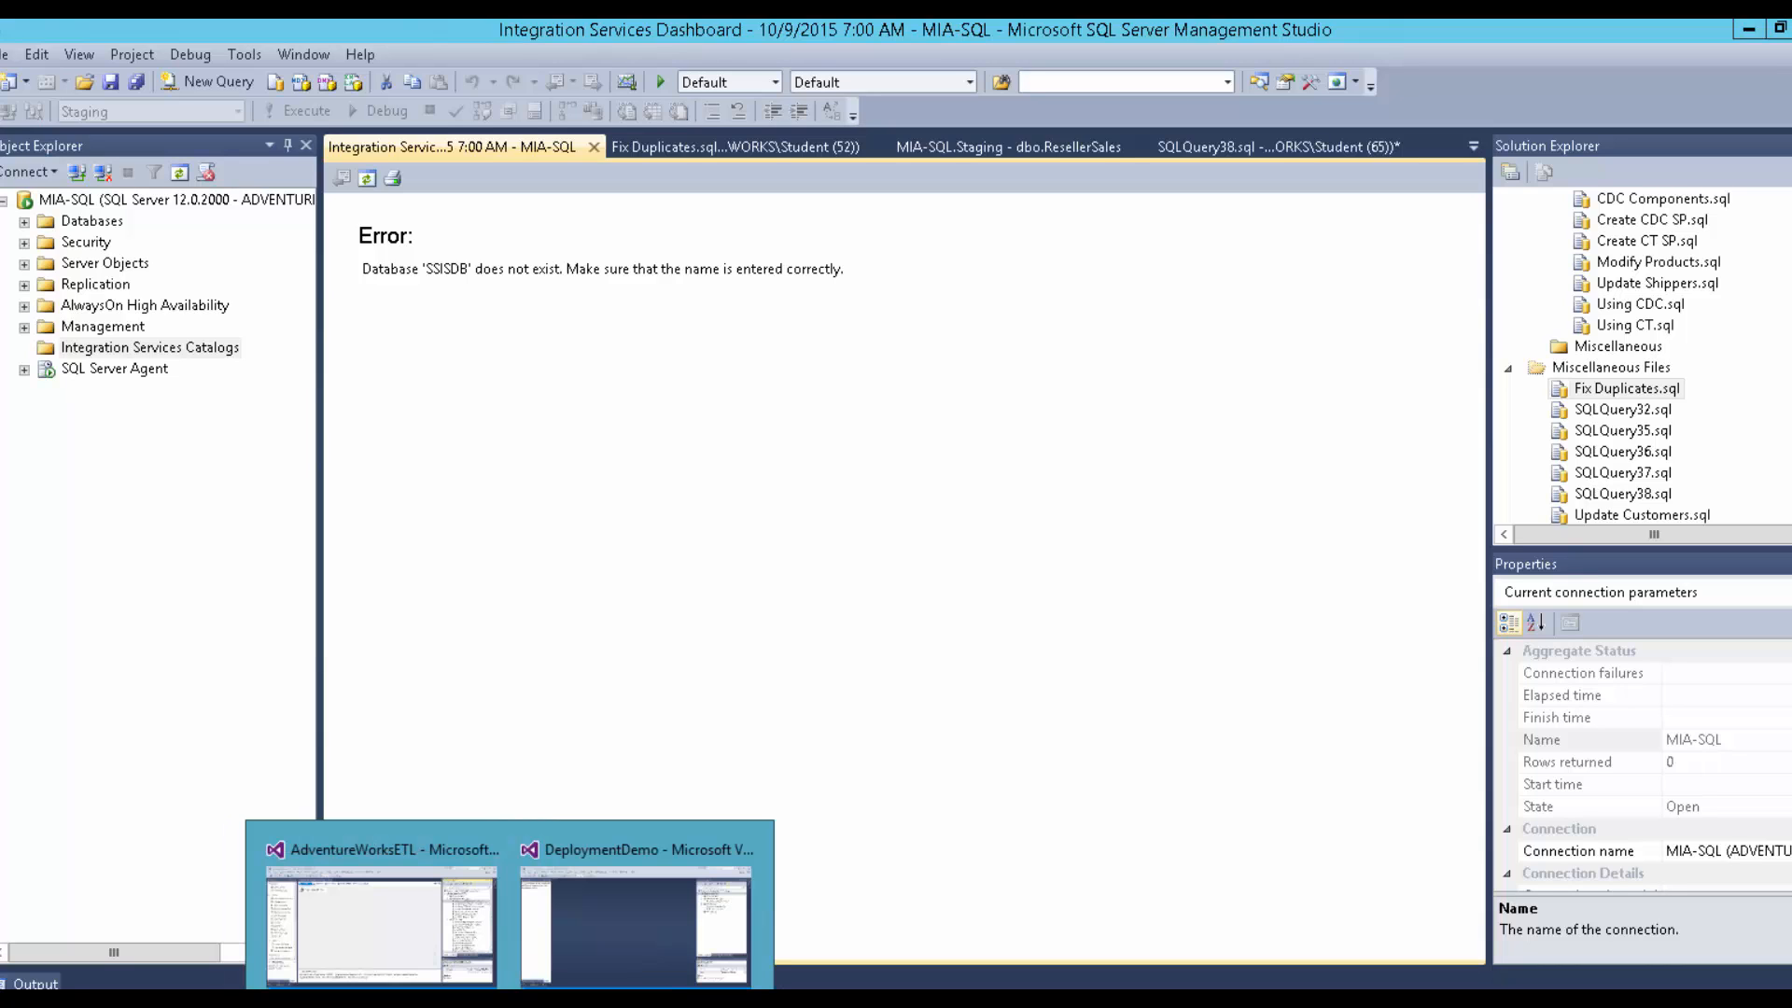
pyautogui.click(560, 971)
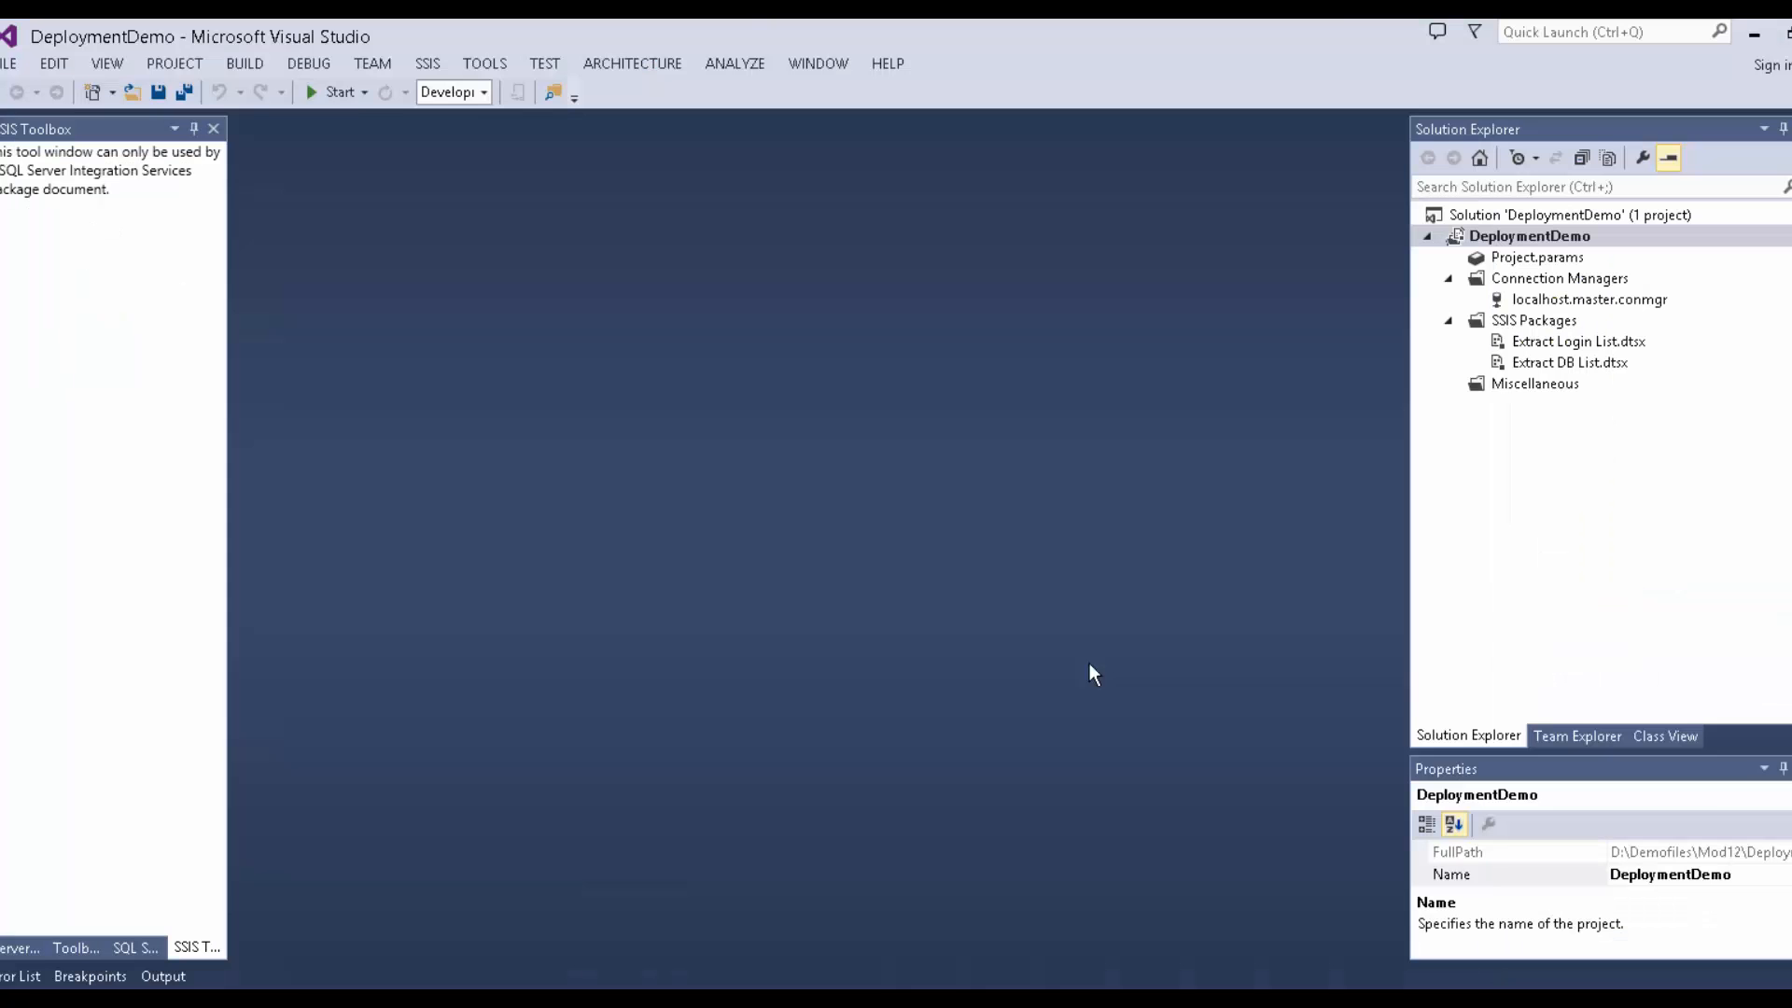
pyautogui.click(1527, 259)
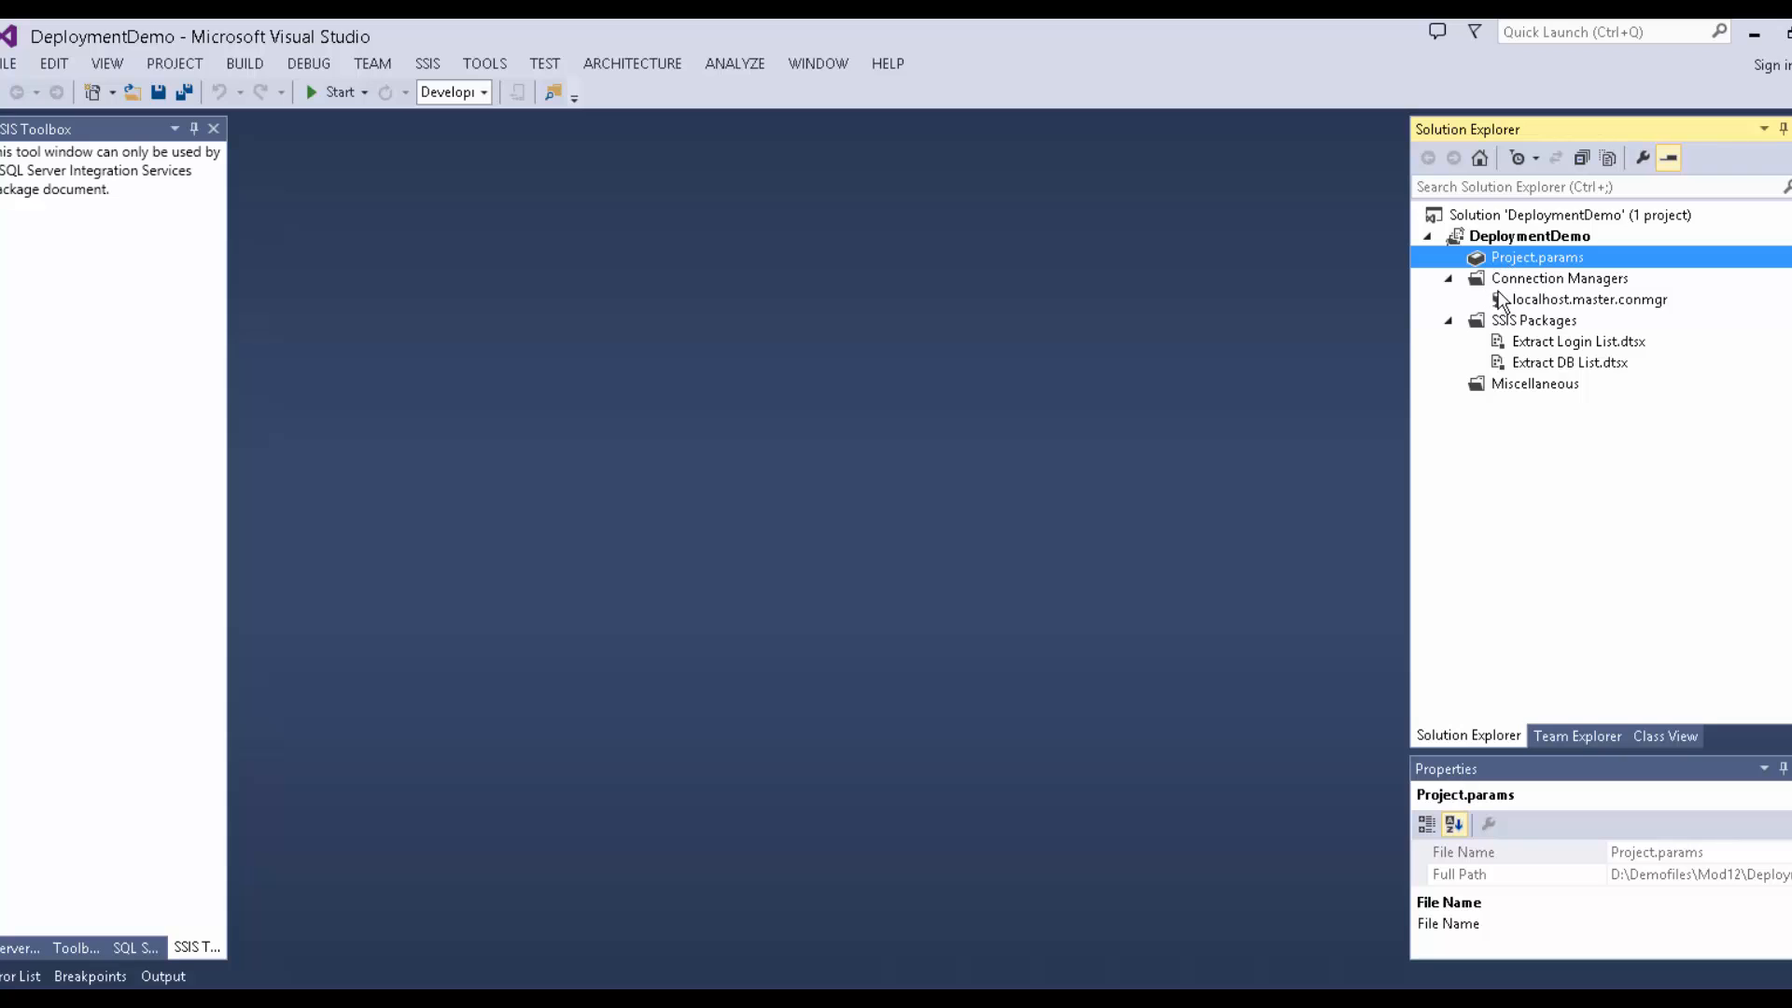
pyautogui.moveTo(509, 1002)
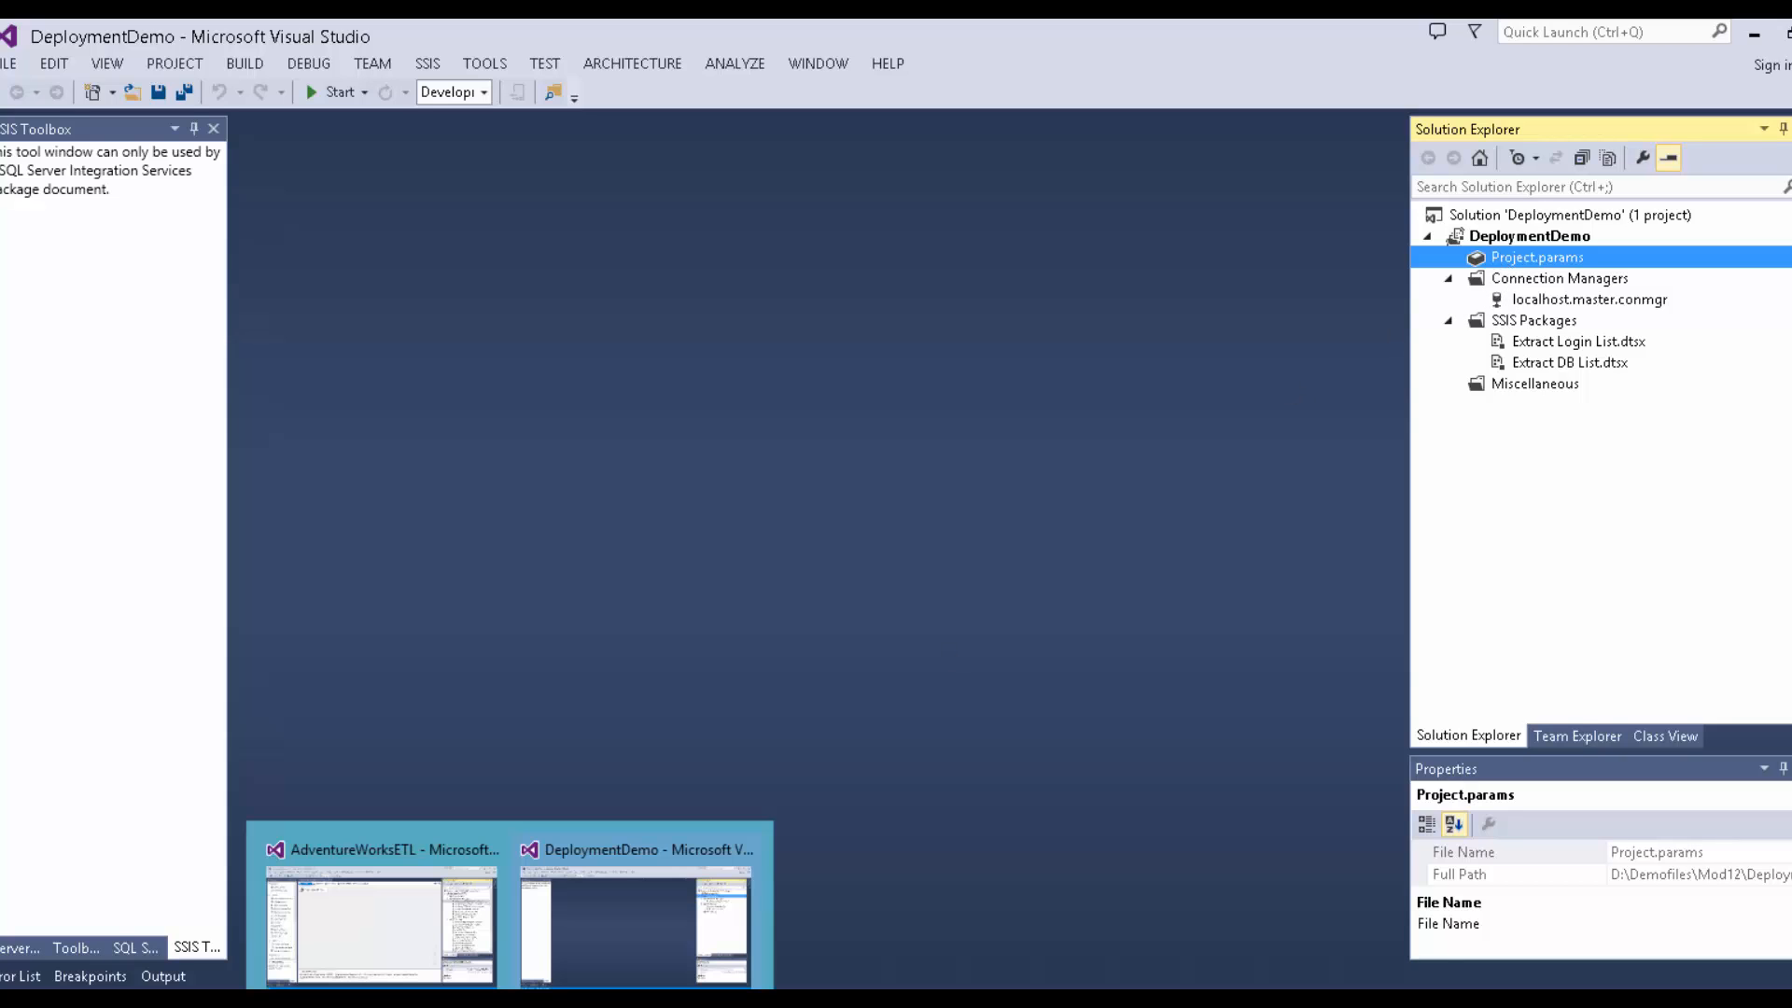
pyautogui.click(391, 952)
# Confirm the HumanResources ADO.NET connection uses localhost, widen Solution Explorer, and select Project.params.
pyautogui.click(1570, 322)
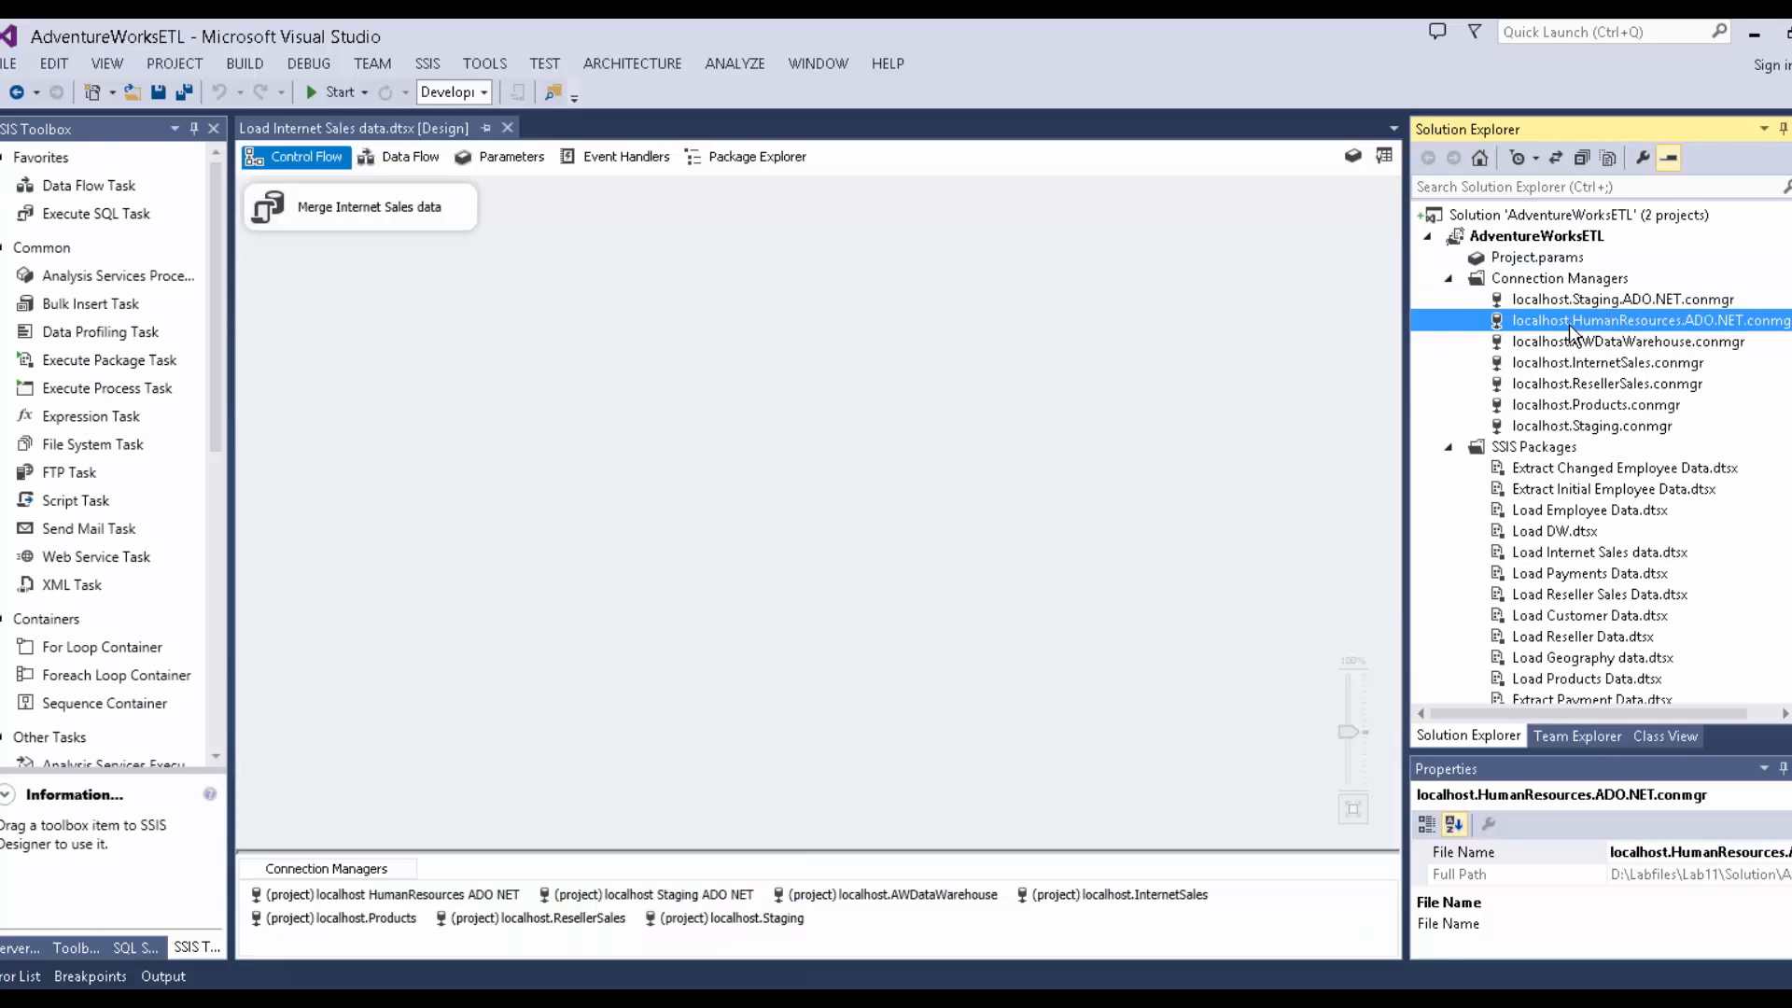
pyautogui.doubleClick(1570, 322)
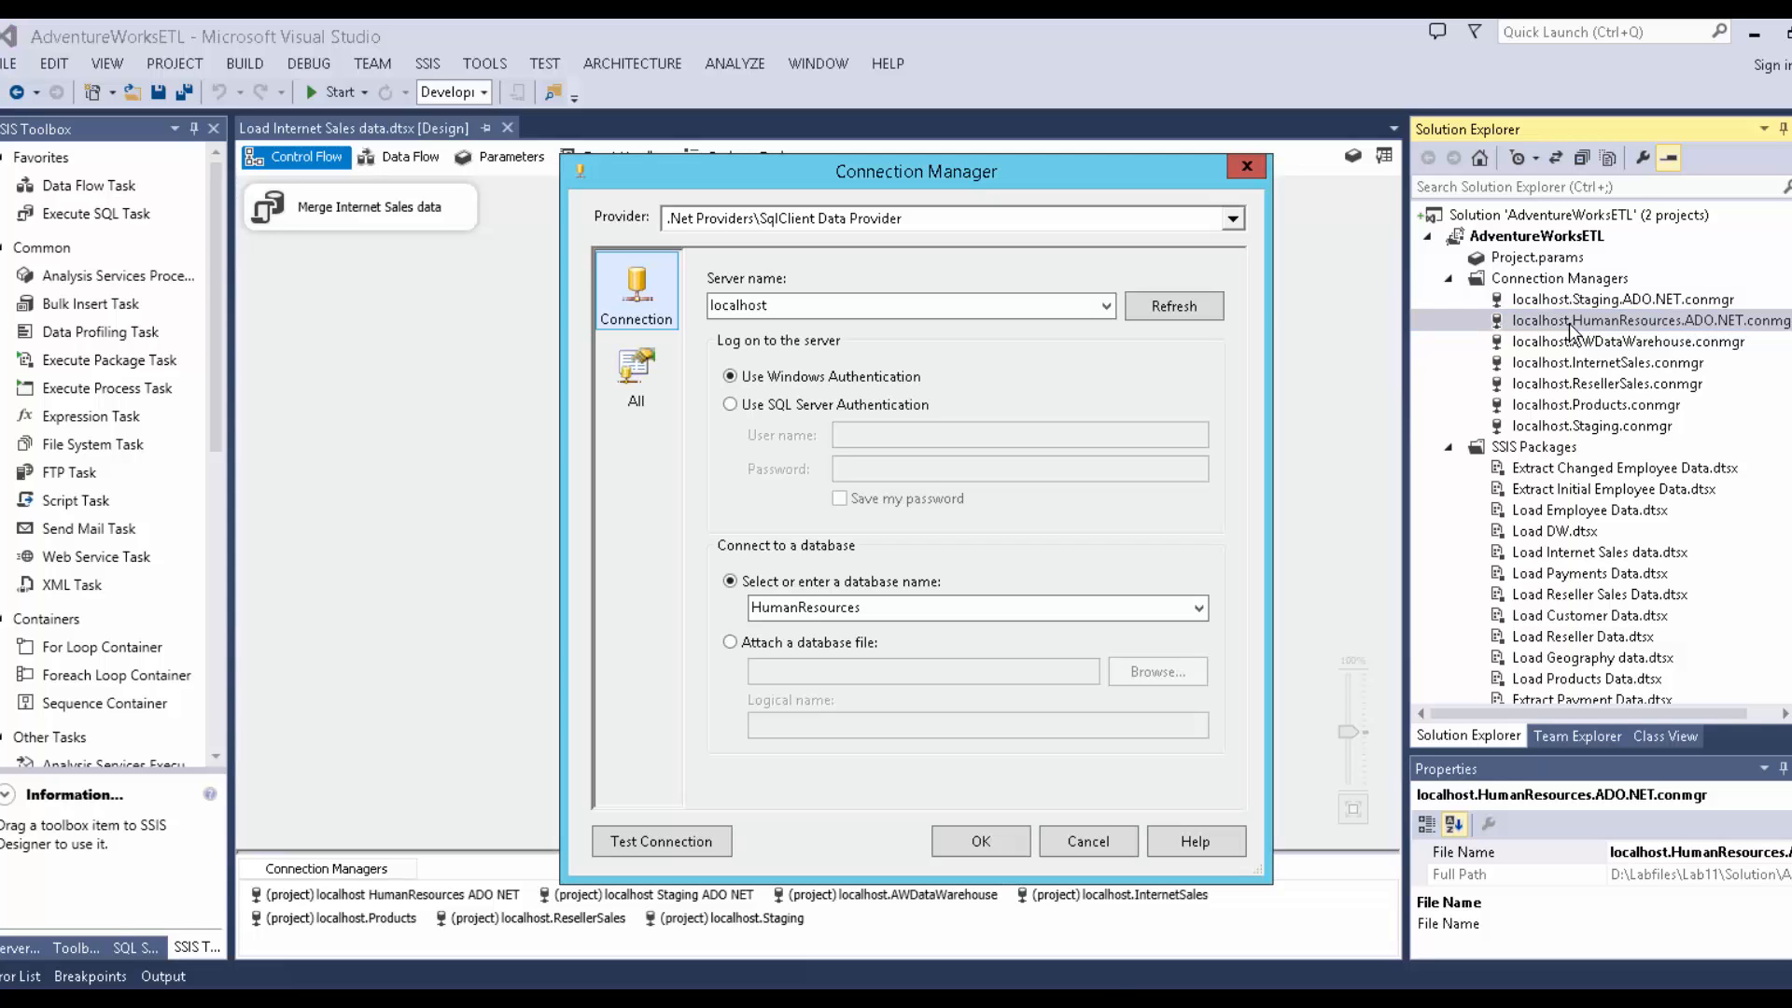
pyautogui.click(1088, 845)
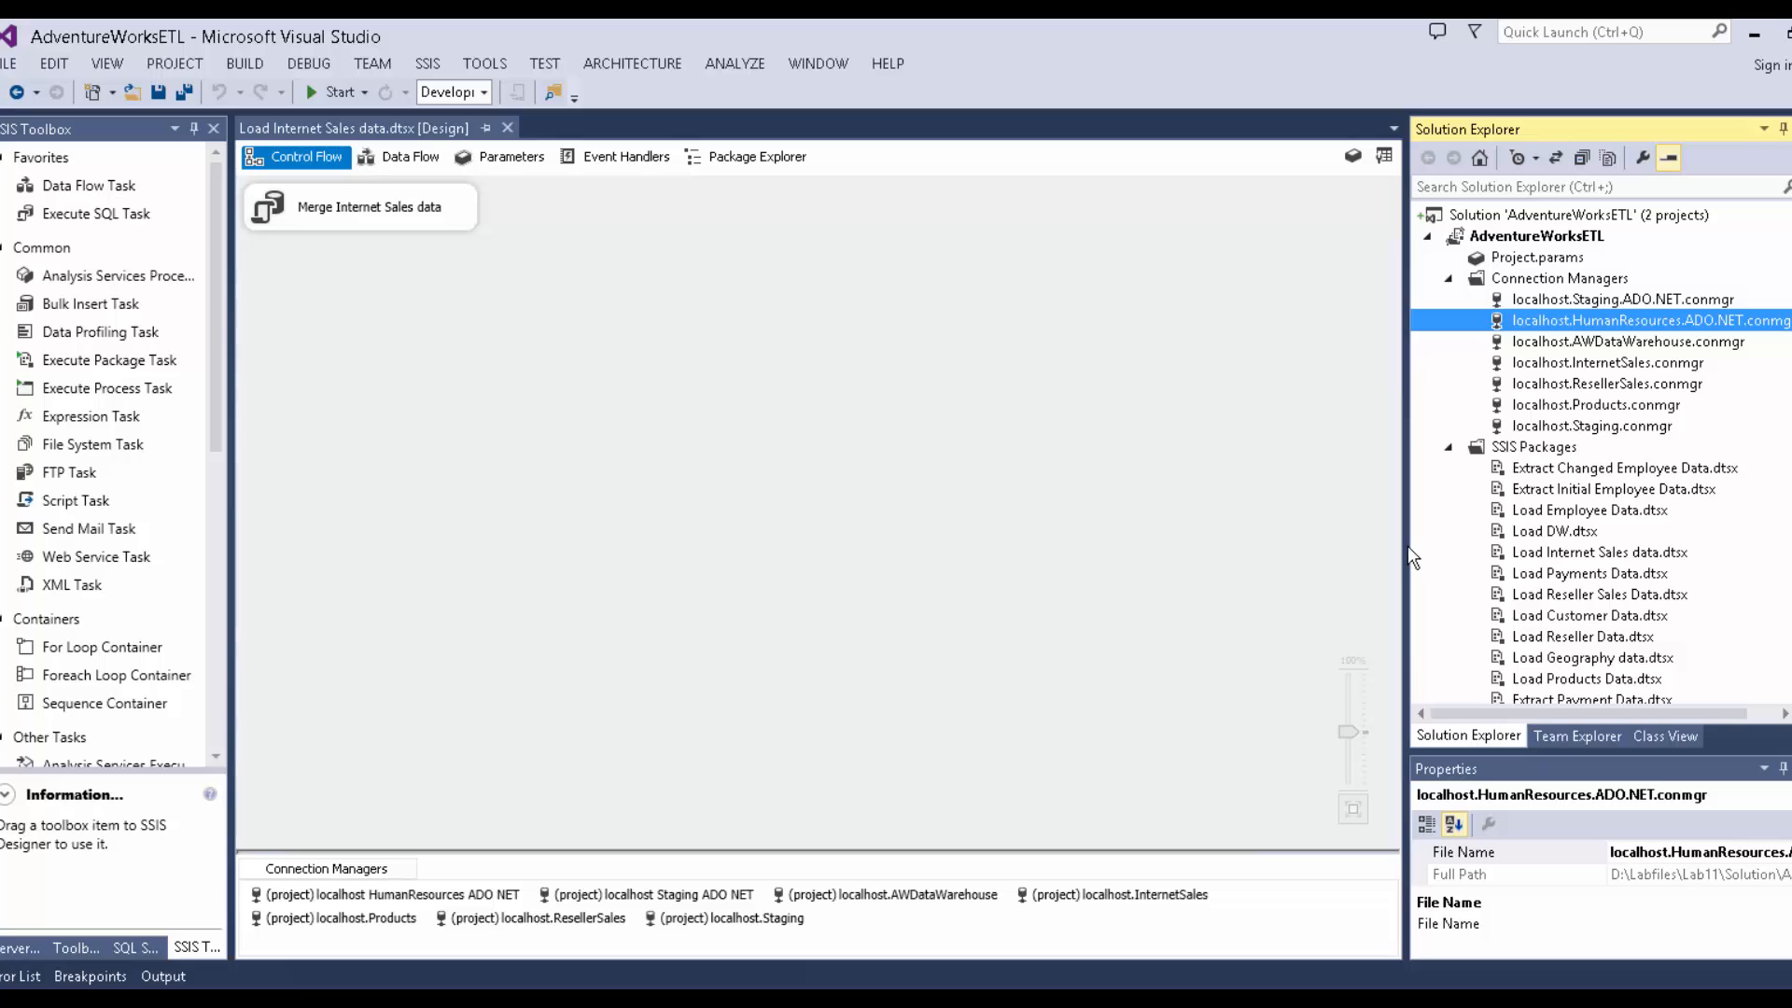
pyautogui.moveTo(1408, 547); pyautogui.dragTo(1242, 559)
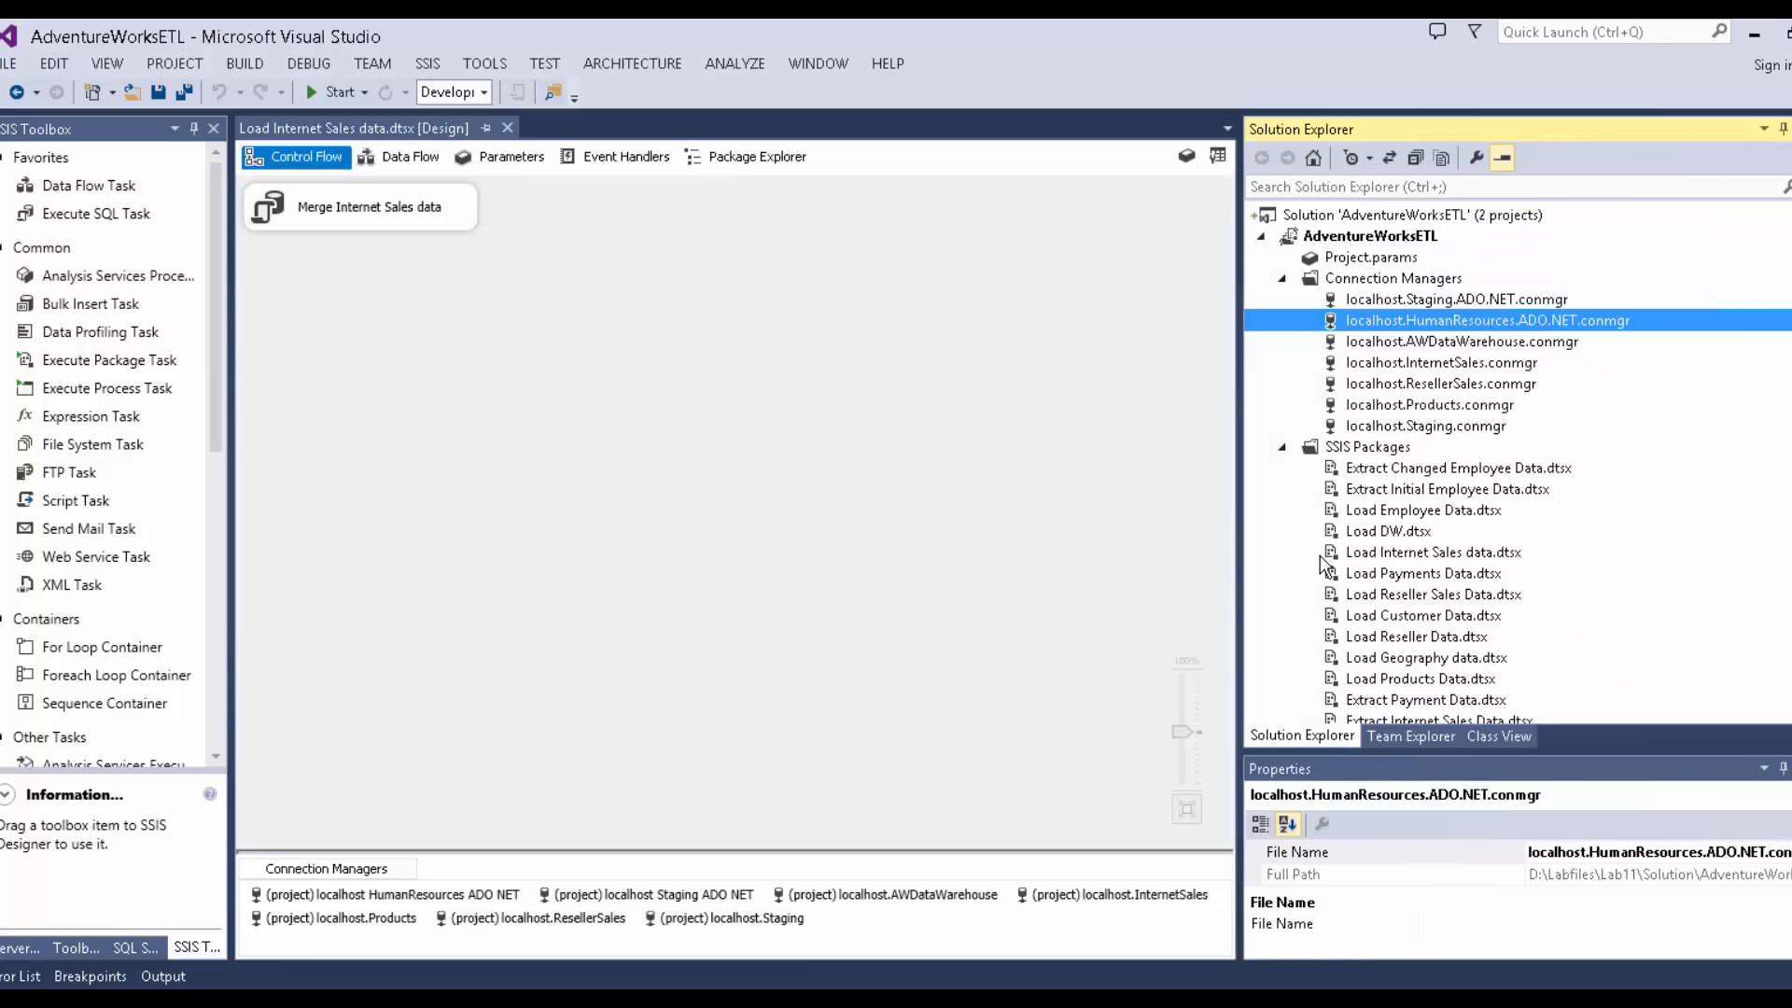
pyautogui.click(1341, 258)
# Add project parameter ServerName of type String with value localhost in Project.params.
pyautogui.doubleClick(1342, 261)
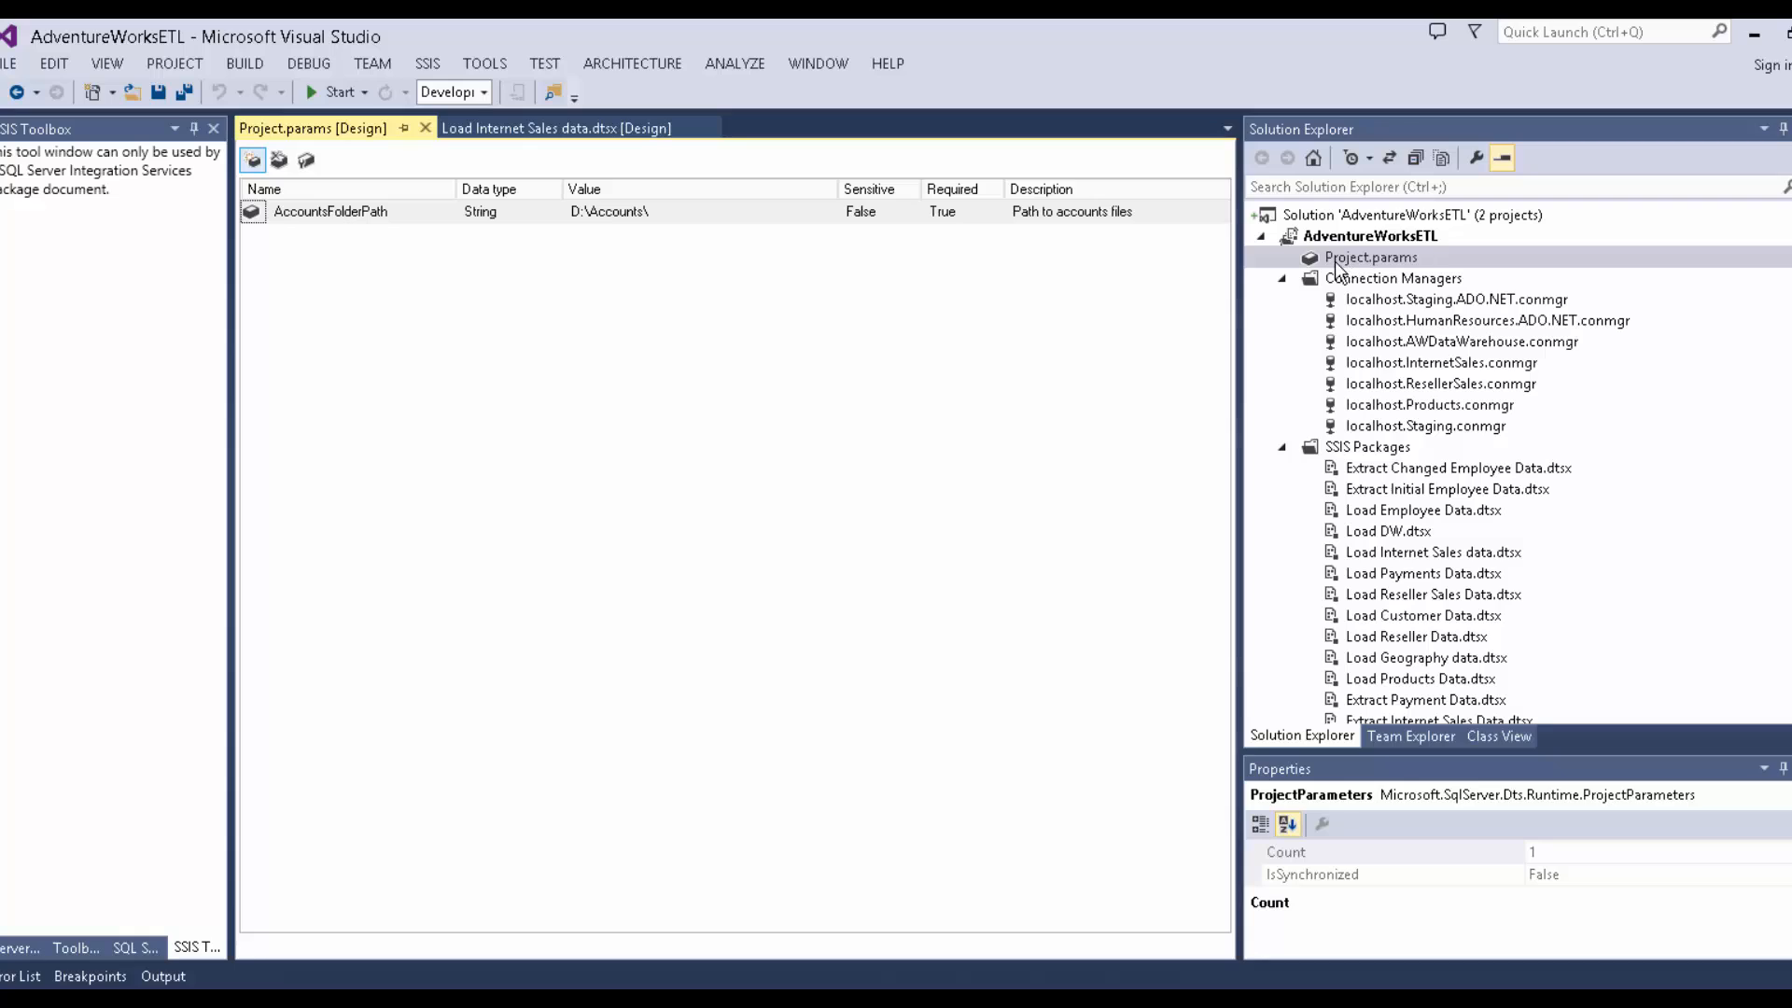
pyautogui.click(252, 160)
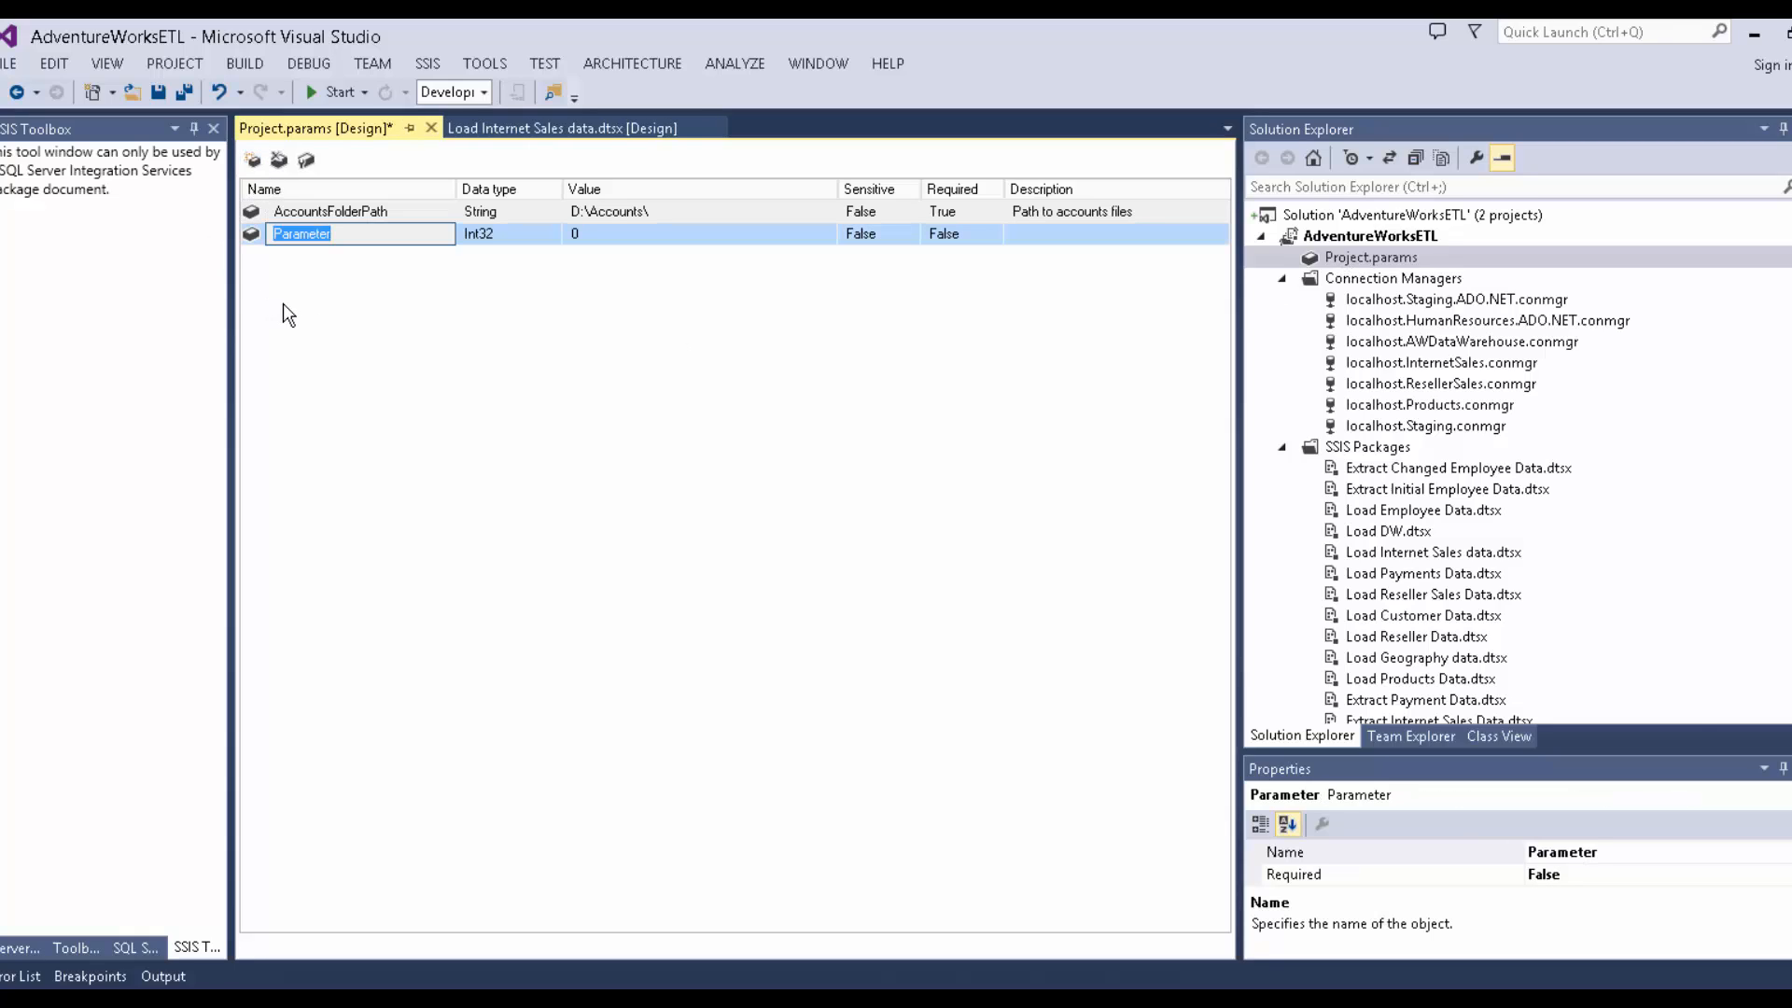
pyautogui.write('ServerName')
pyautogui.click(517, 231)
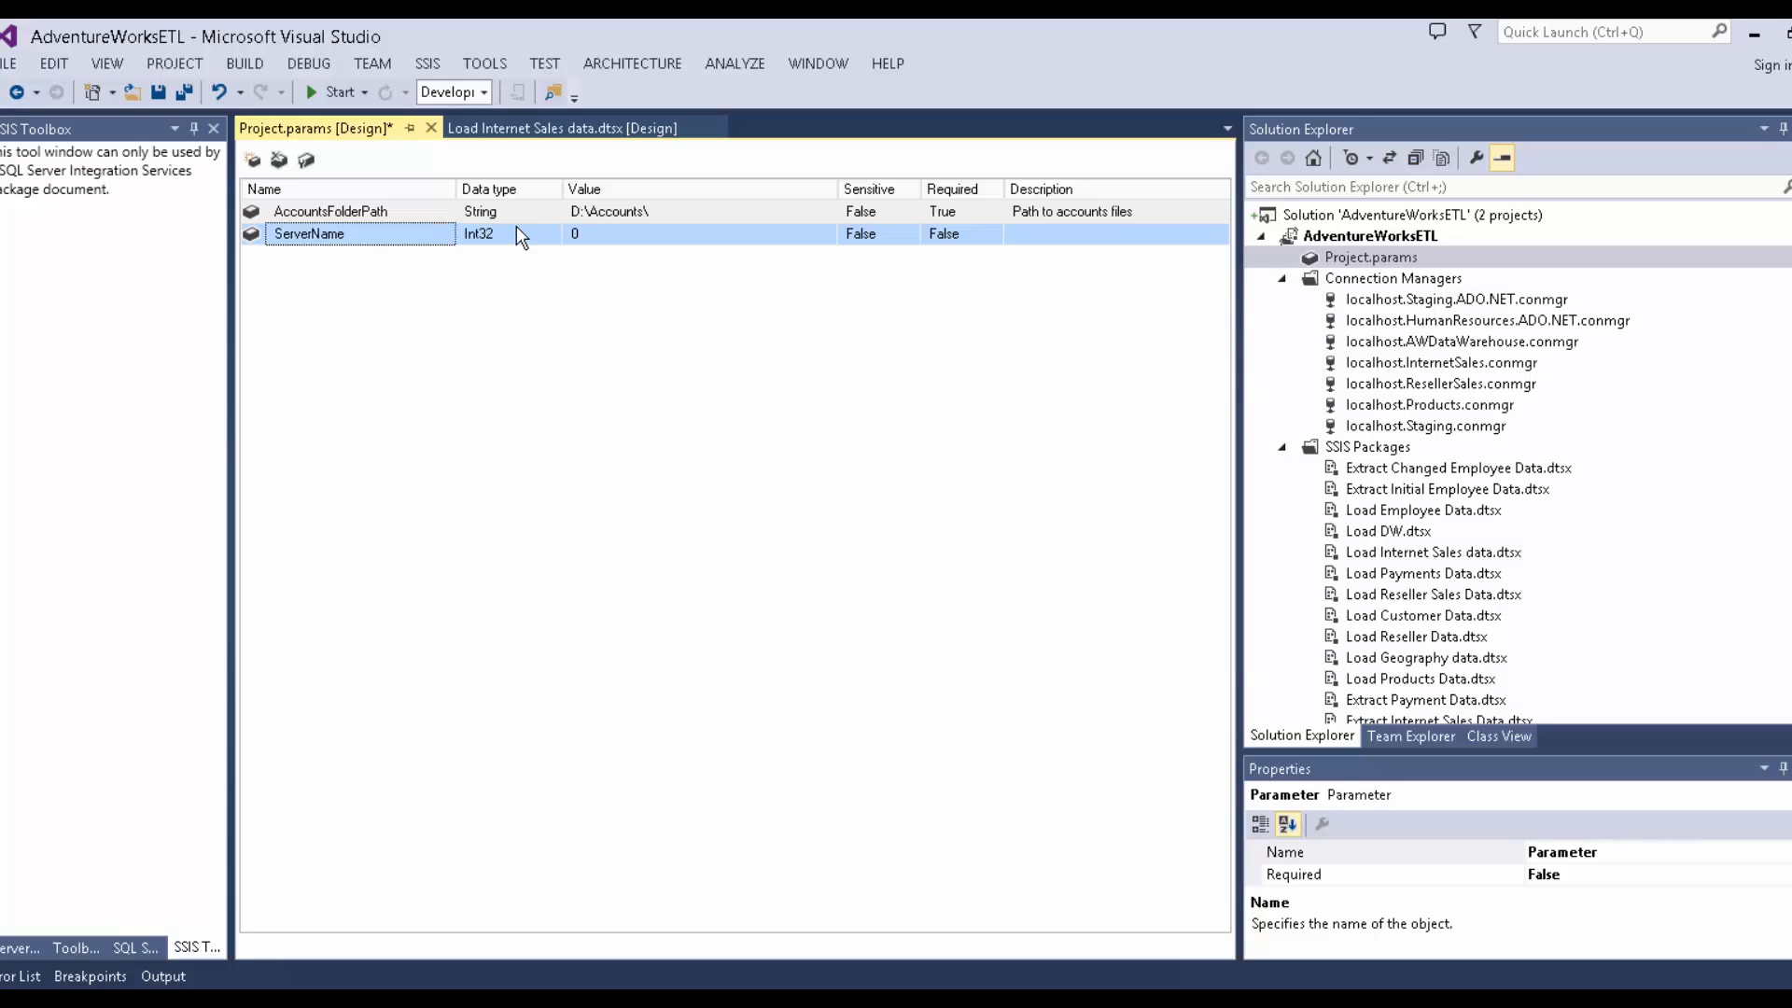
pyautogui.click(517, 233)
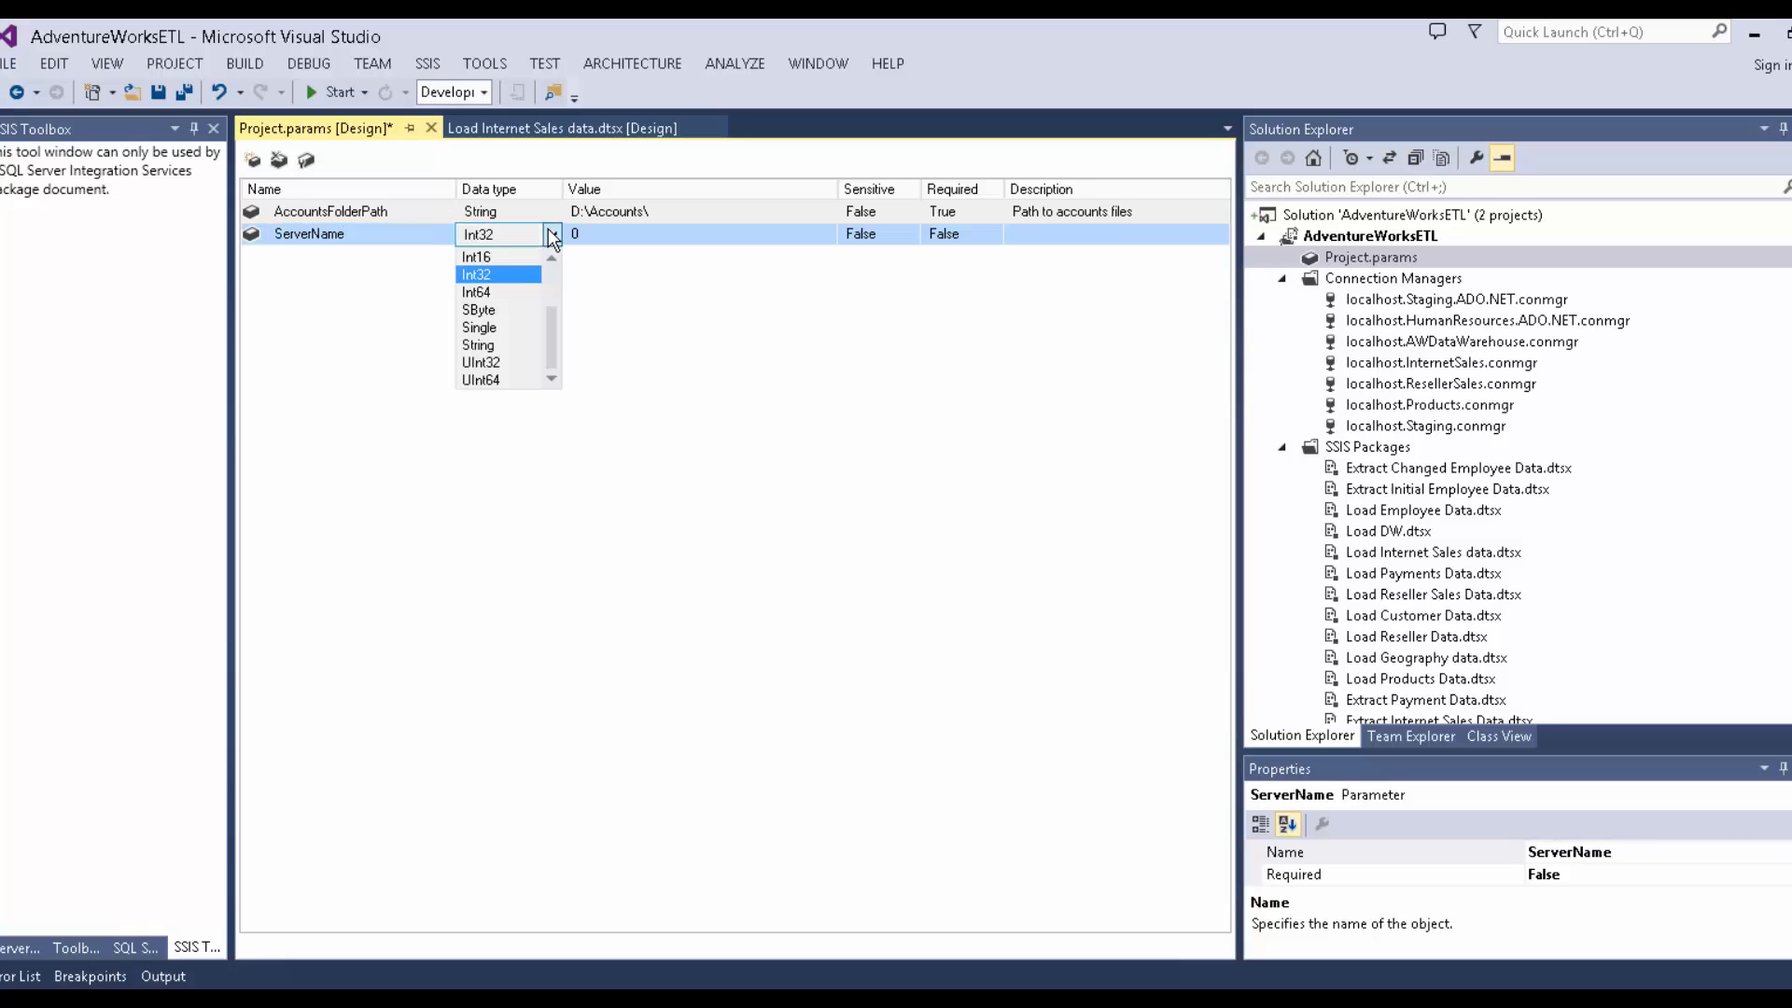
pyautogui.click(485, 345)
pyautogui.click(608, 233)
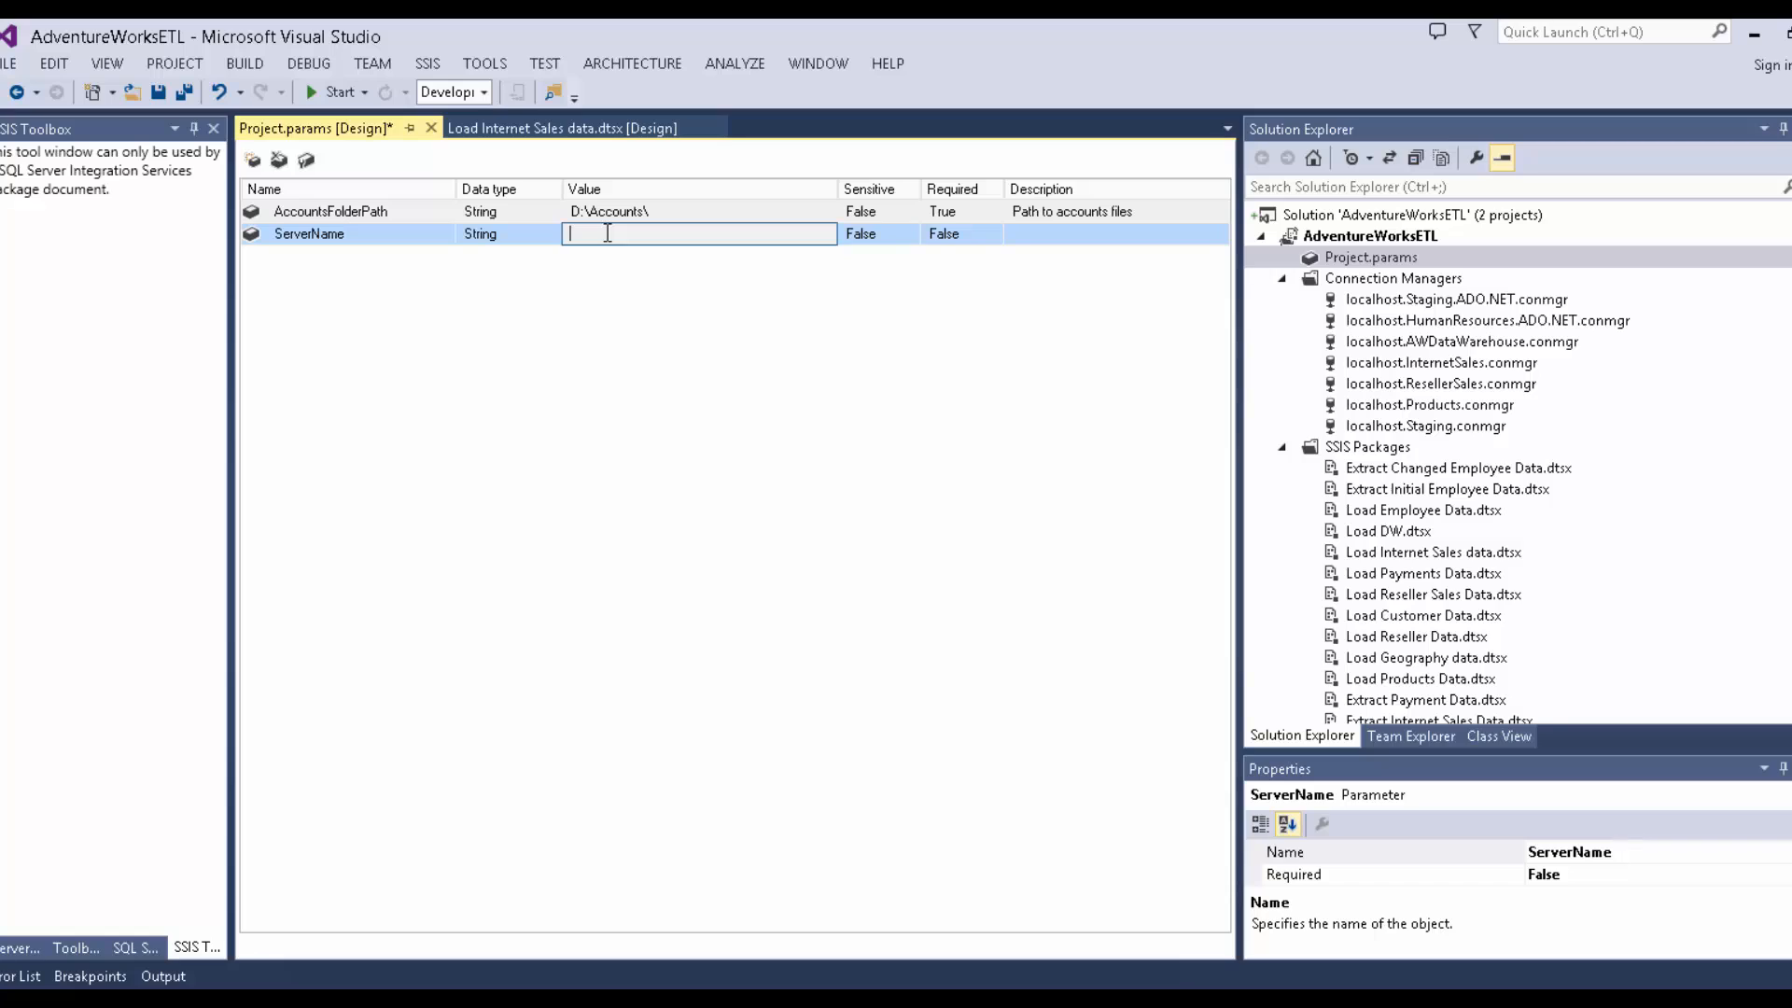
pyautogui.write('localhost')
pyautogui.click(586, 652)
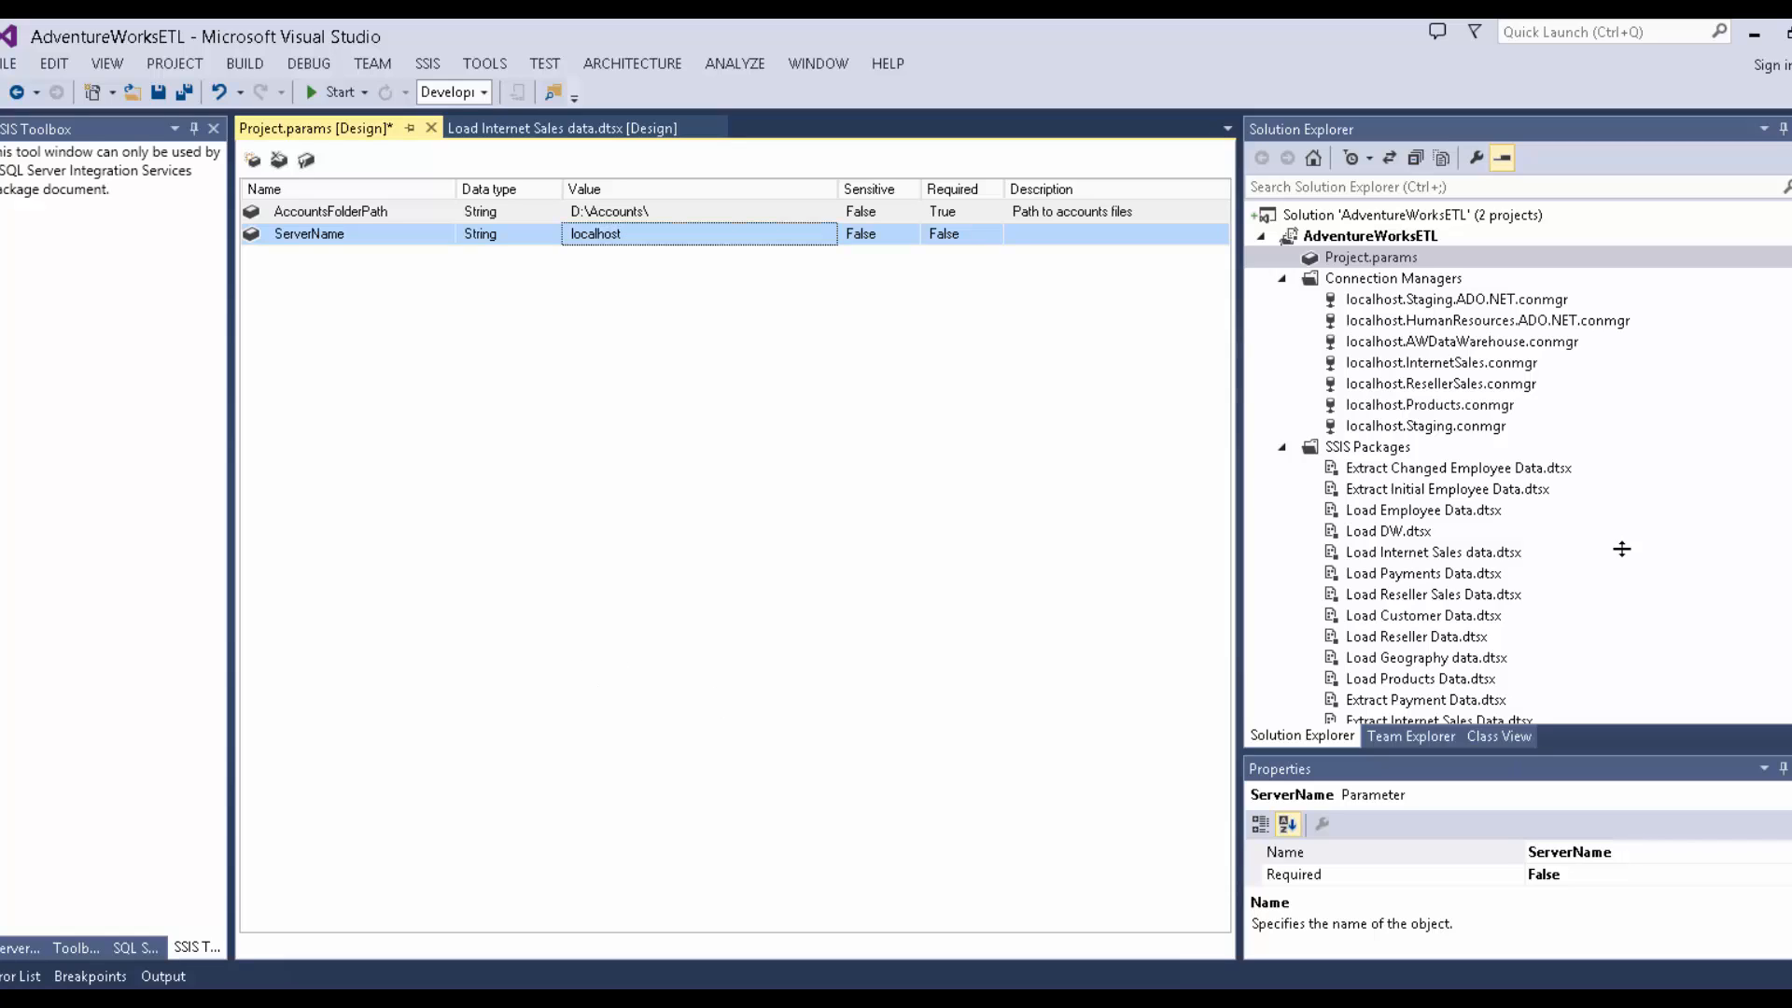
pyautogui.click(1445, 300)
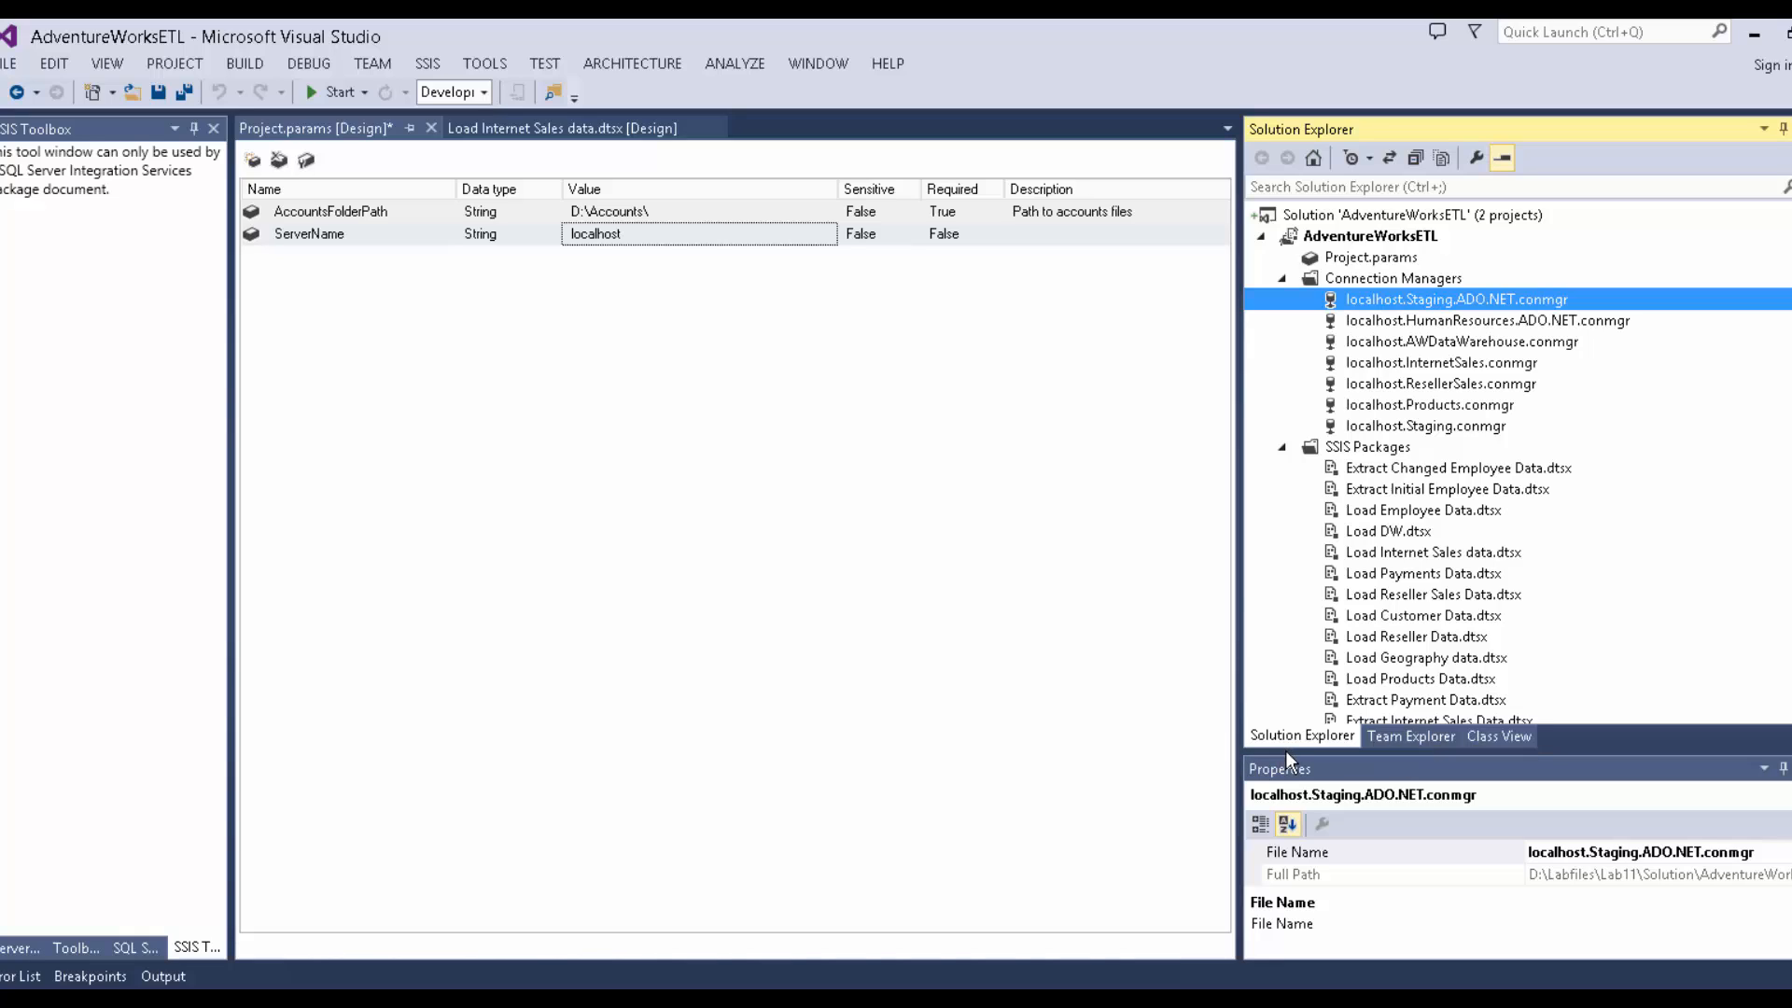
pyautogui.moveTo(1285, 750); pyautogui.dragTo(1367, 672)
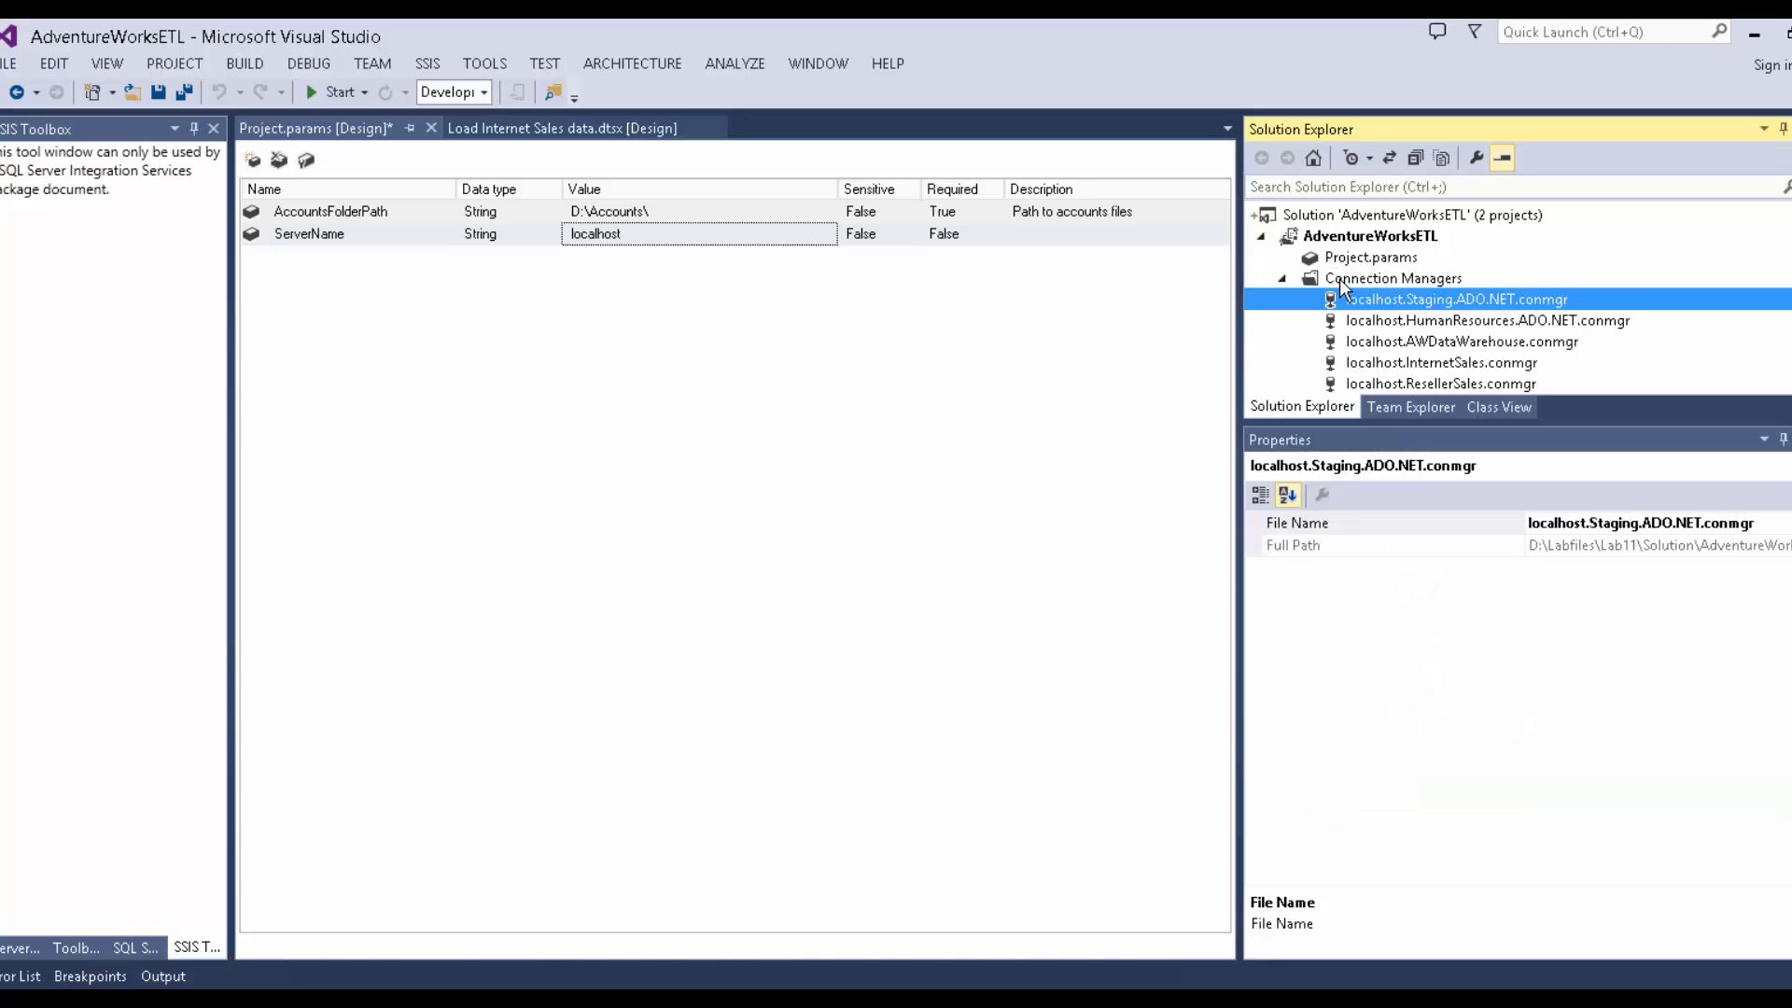
pyautogui.click(1368, 314)
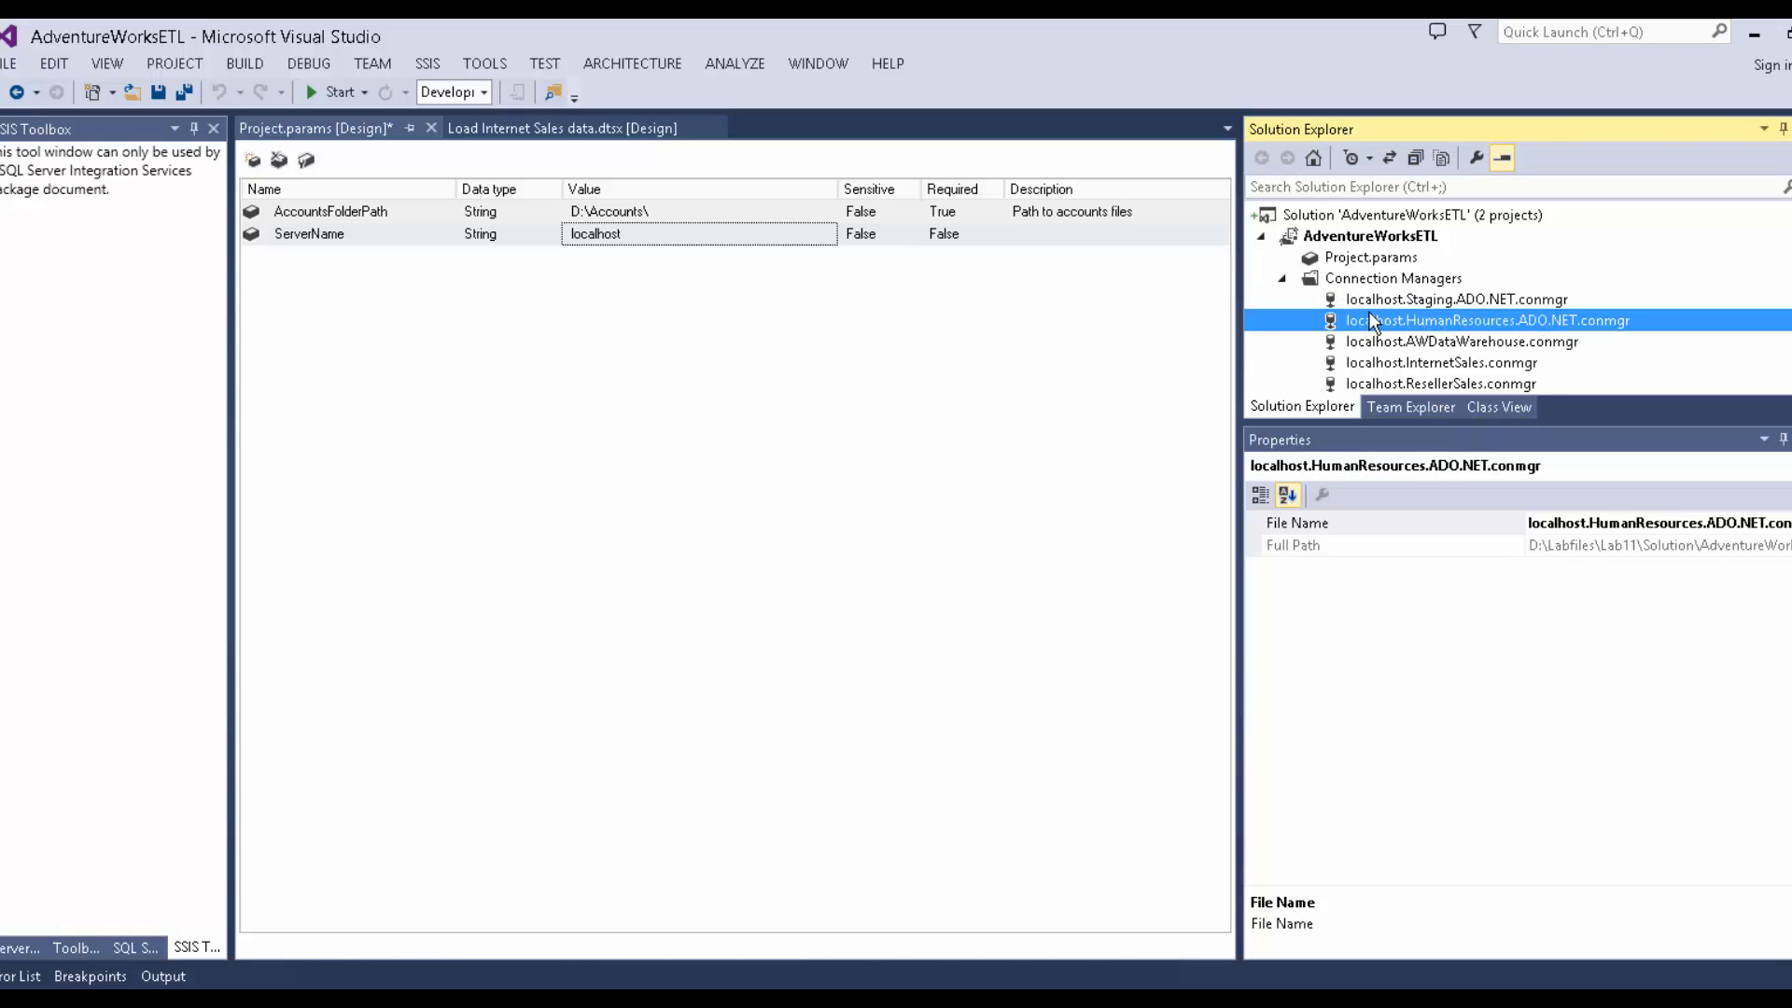
pyautogui.rightClick(1374, 305)
pyautogui.click(1484, 623)
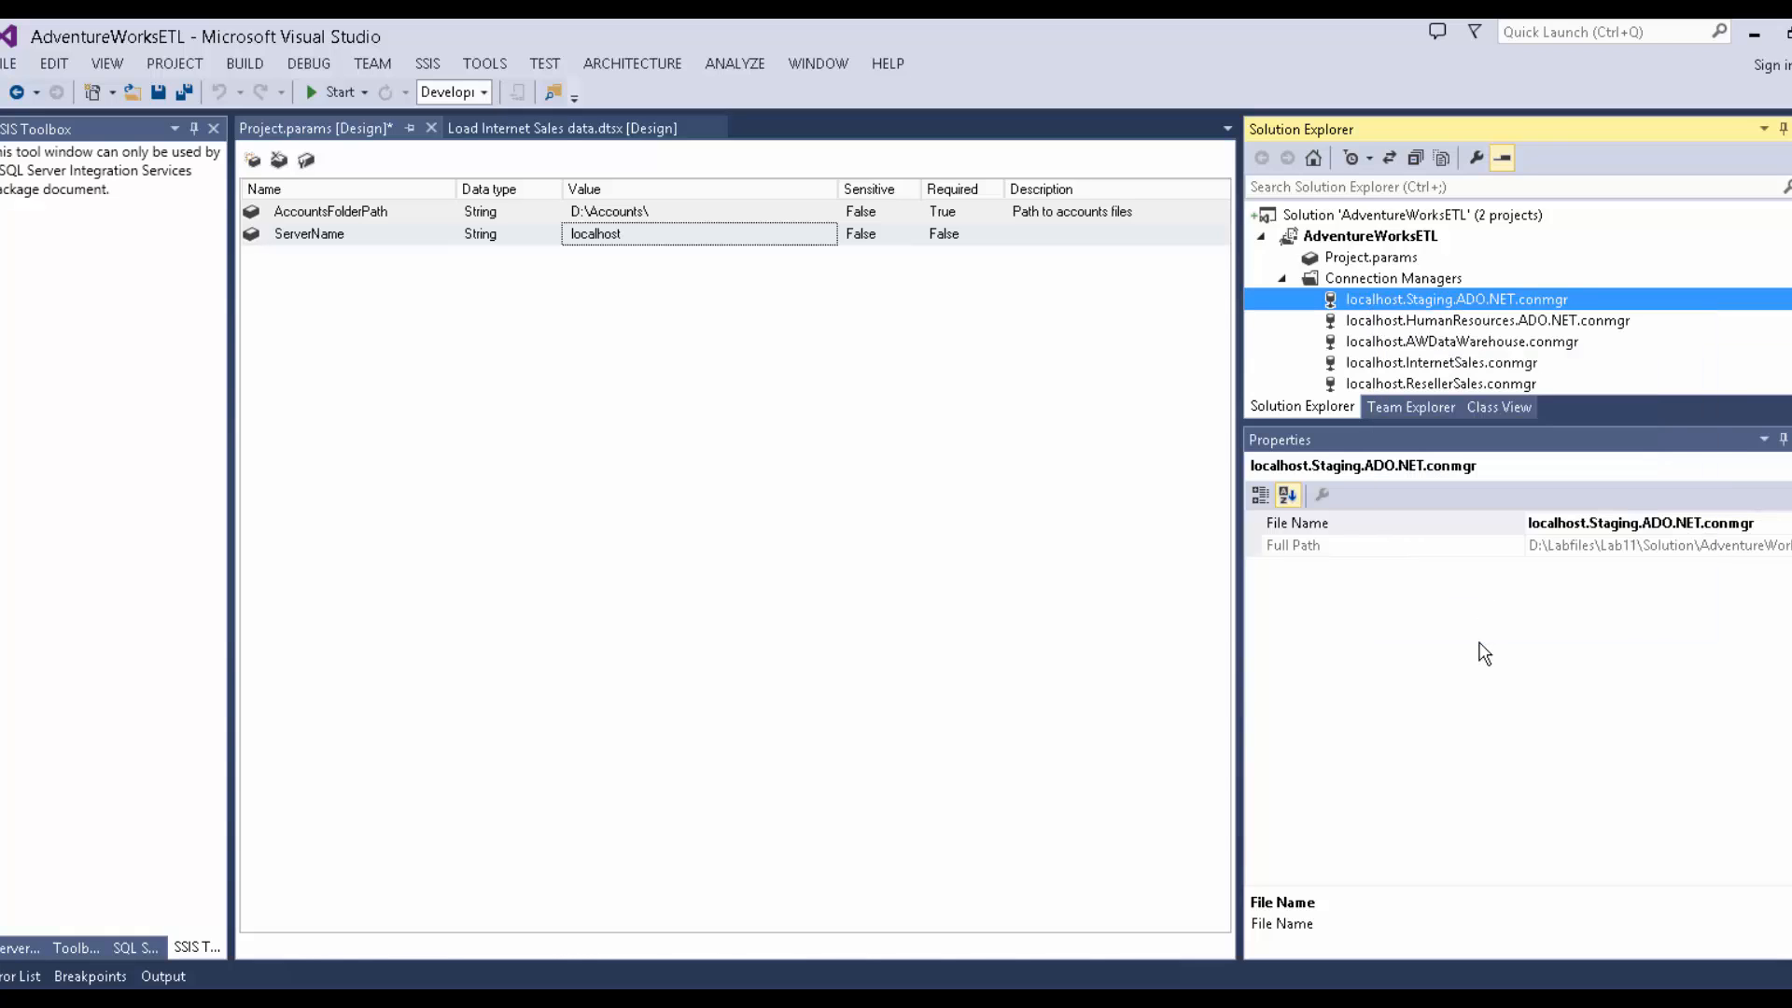
pyautogui.click(1423, 297)
pyautogui.doubleClick(1422, 297)
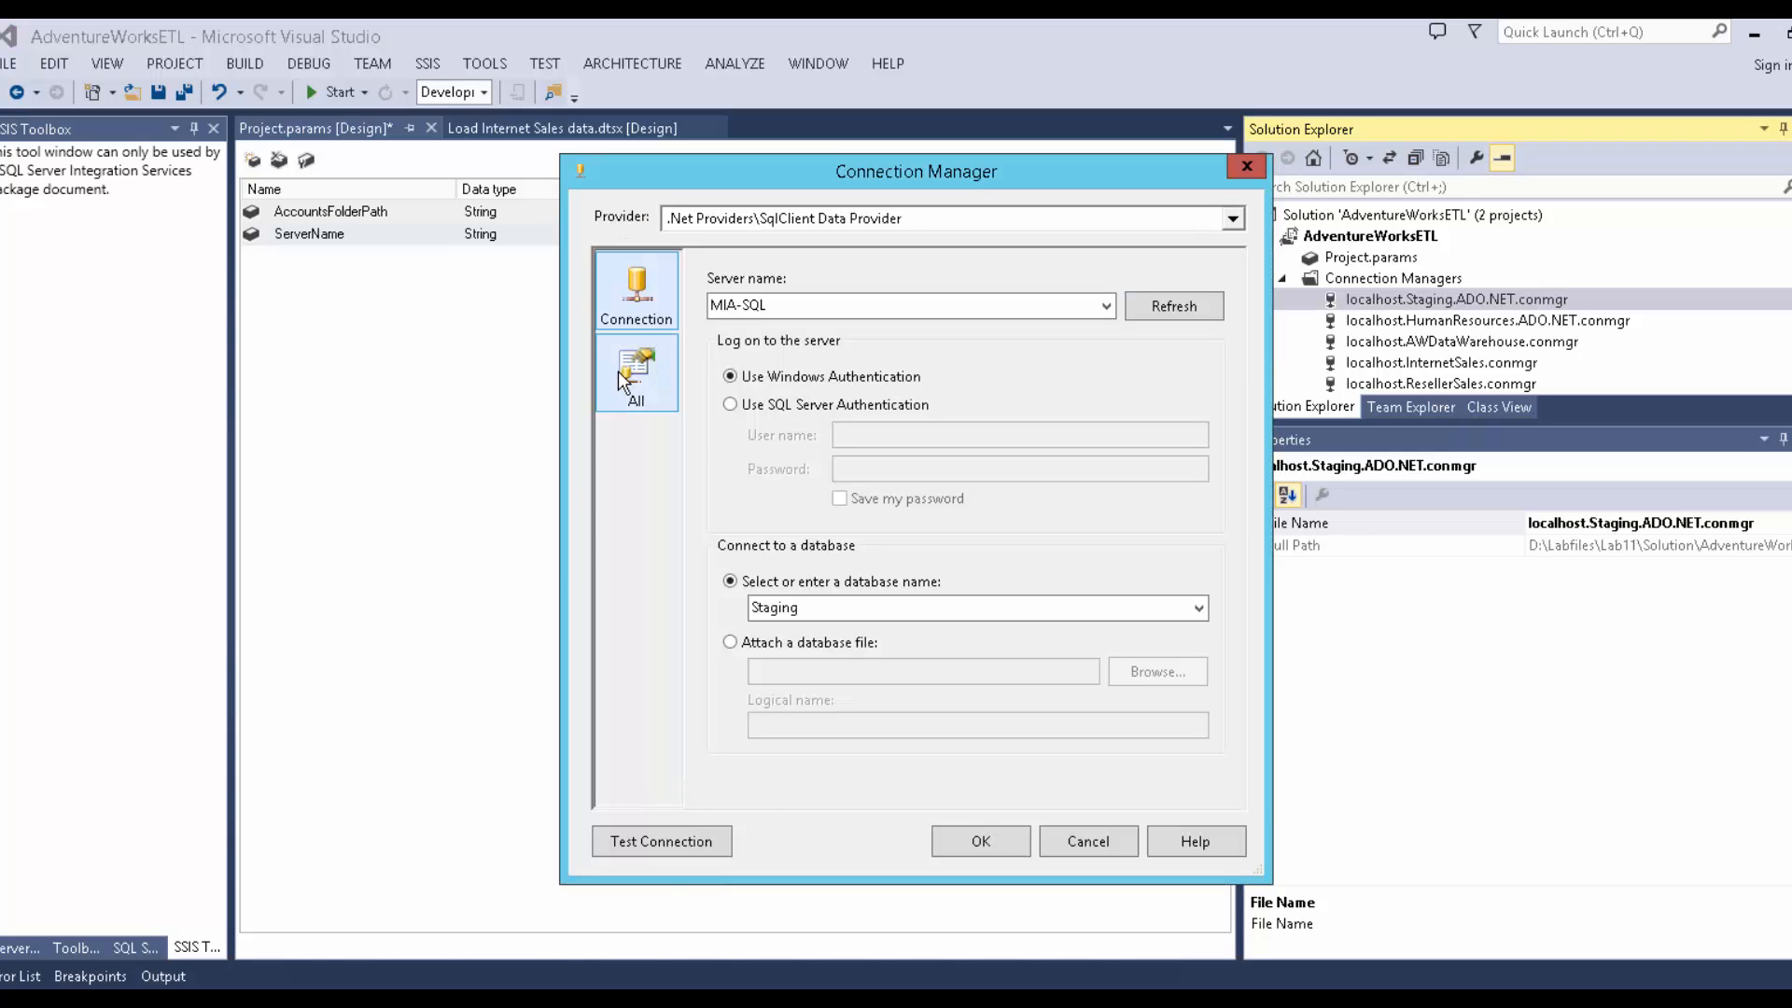
pyautogui.click(653, 366)
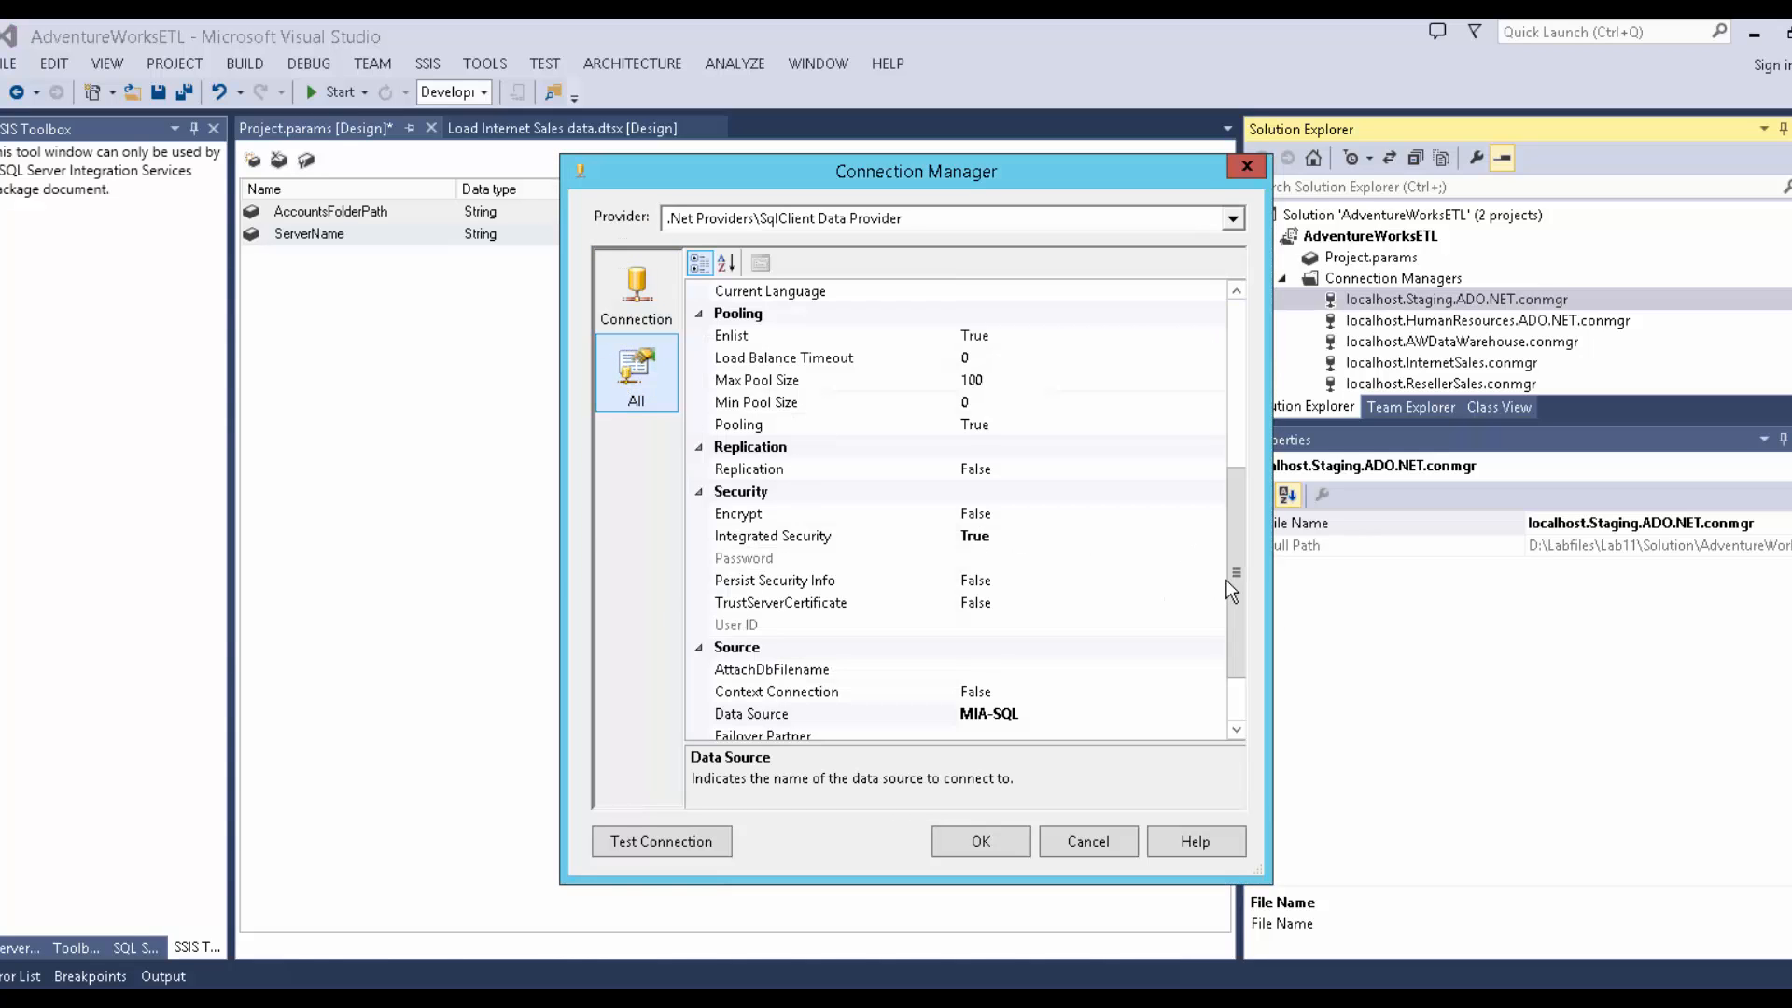
pyautogui.scroll(-2, 1236, 582)
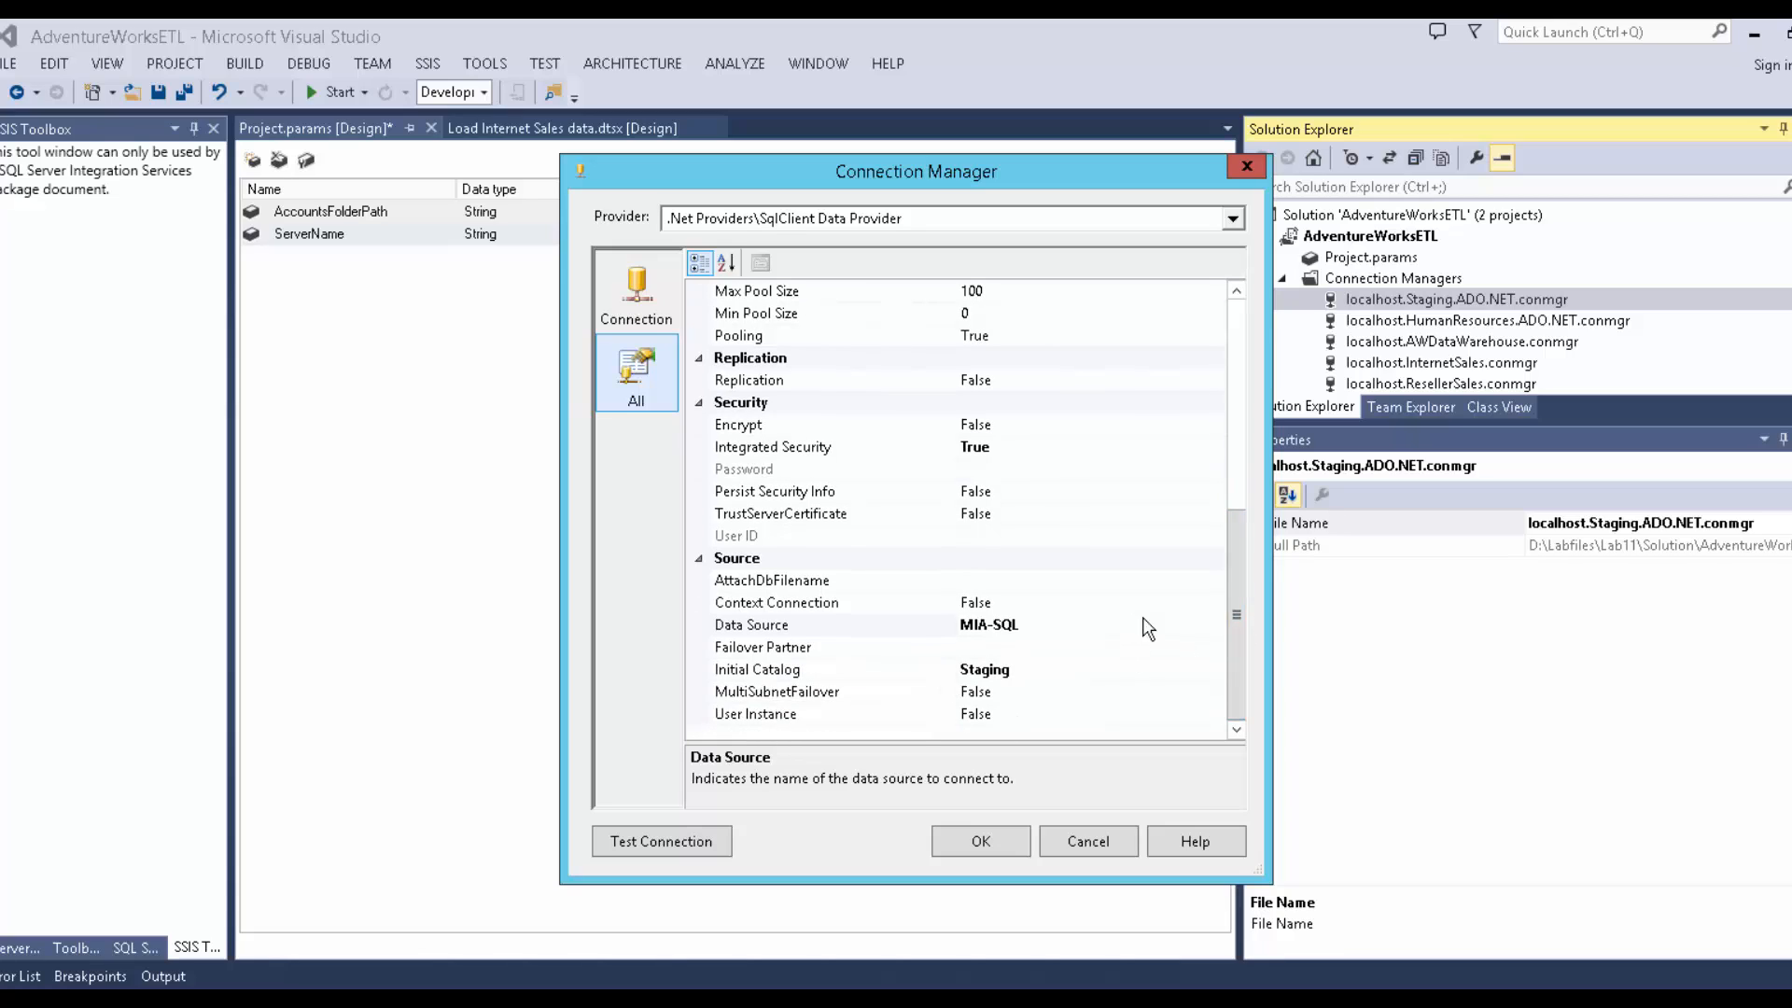
pyautogui.click(1214, 628)
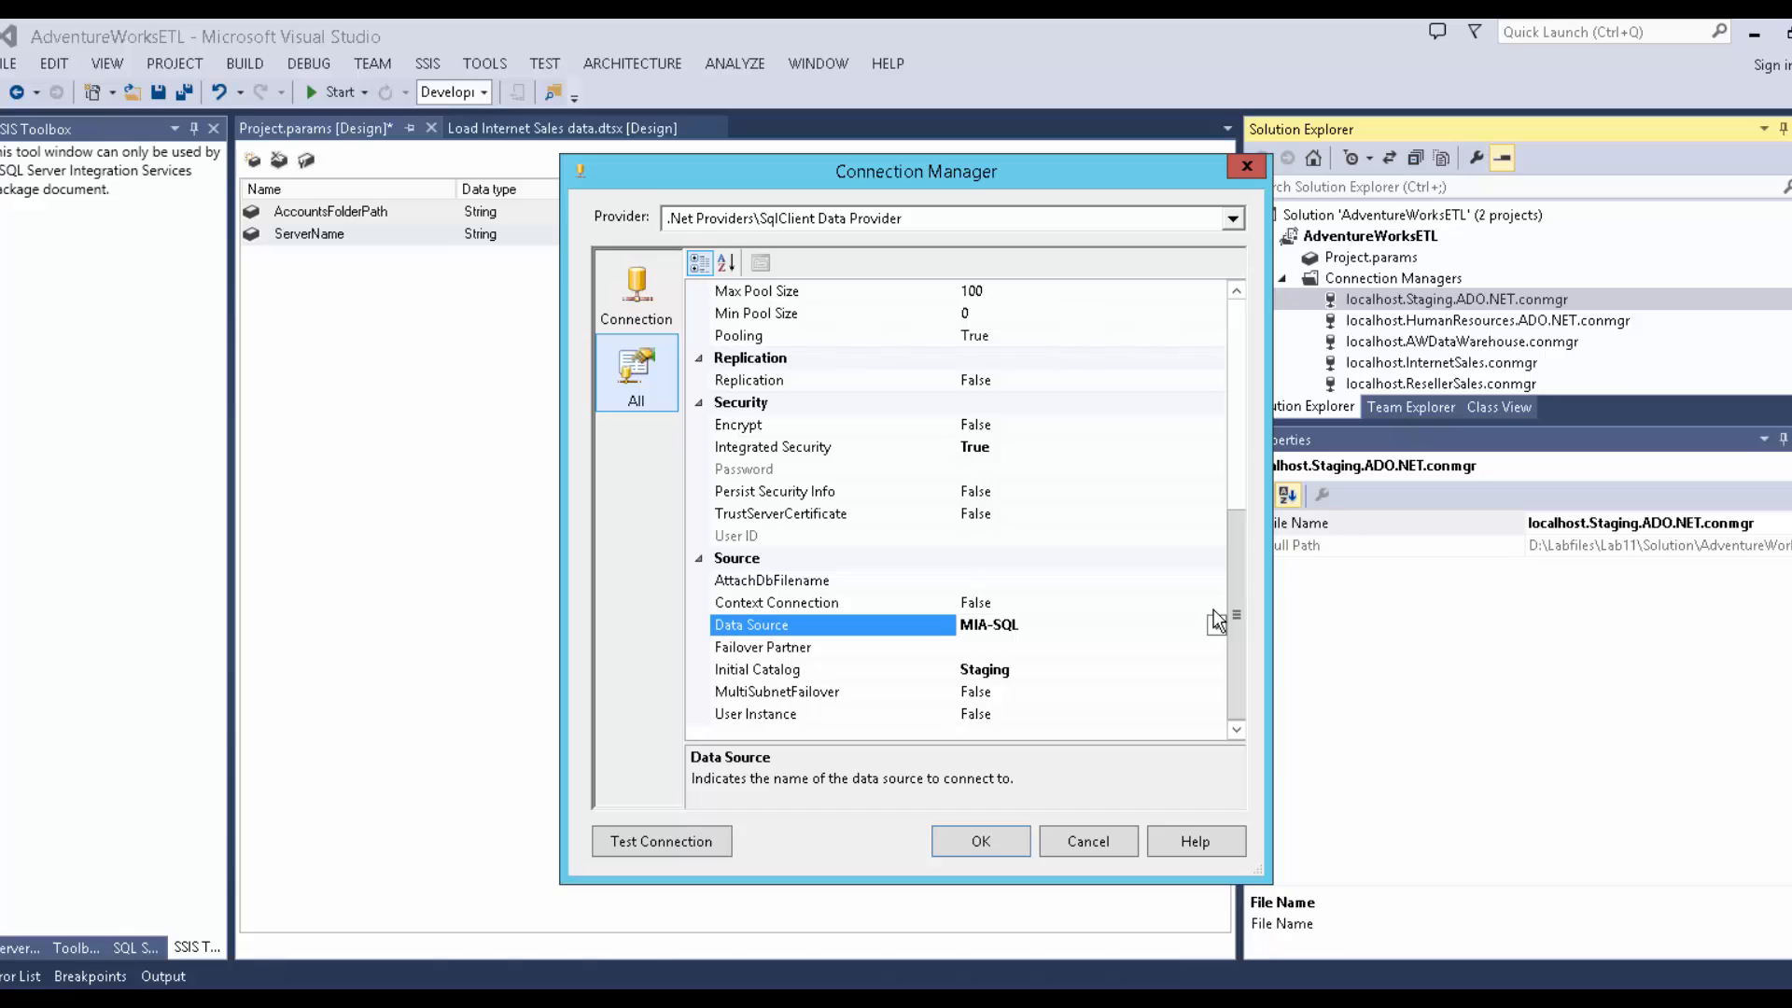
pyautogui.click(634, 297)
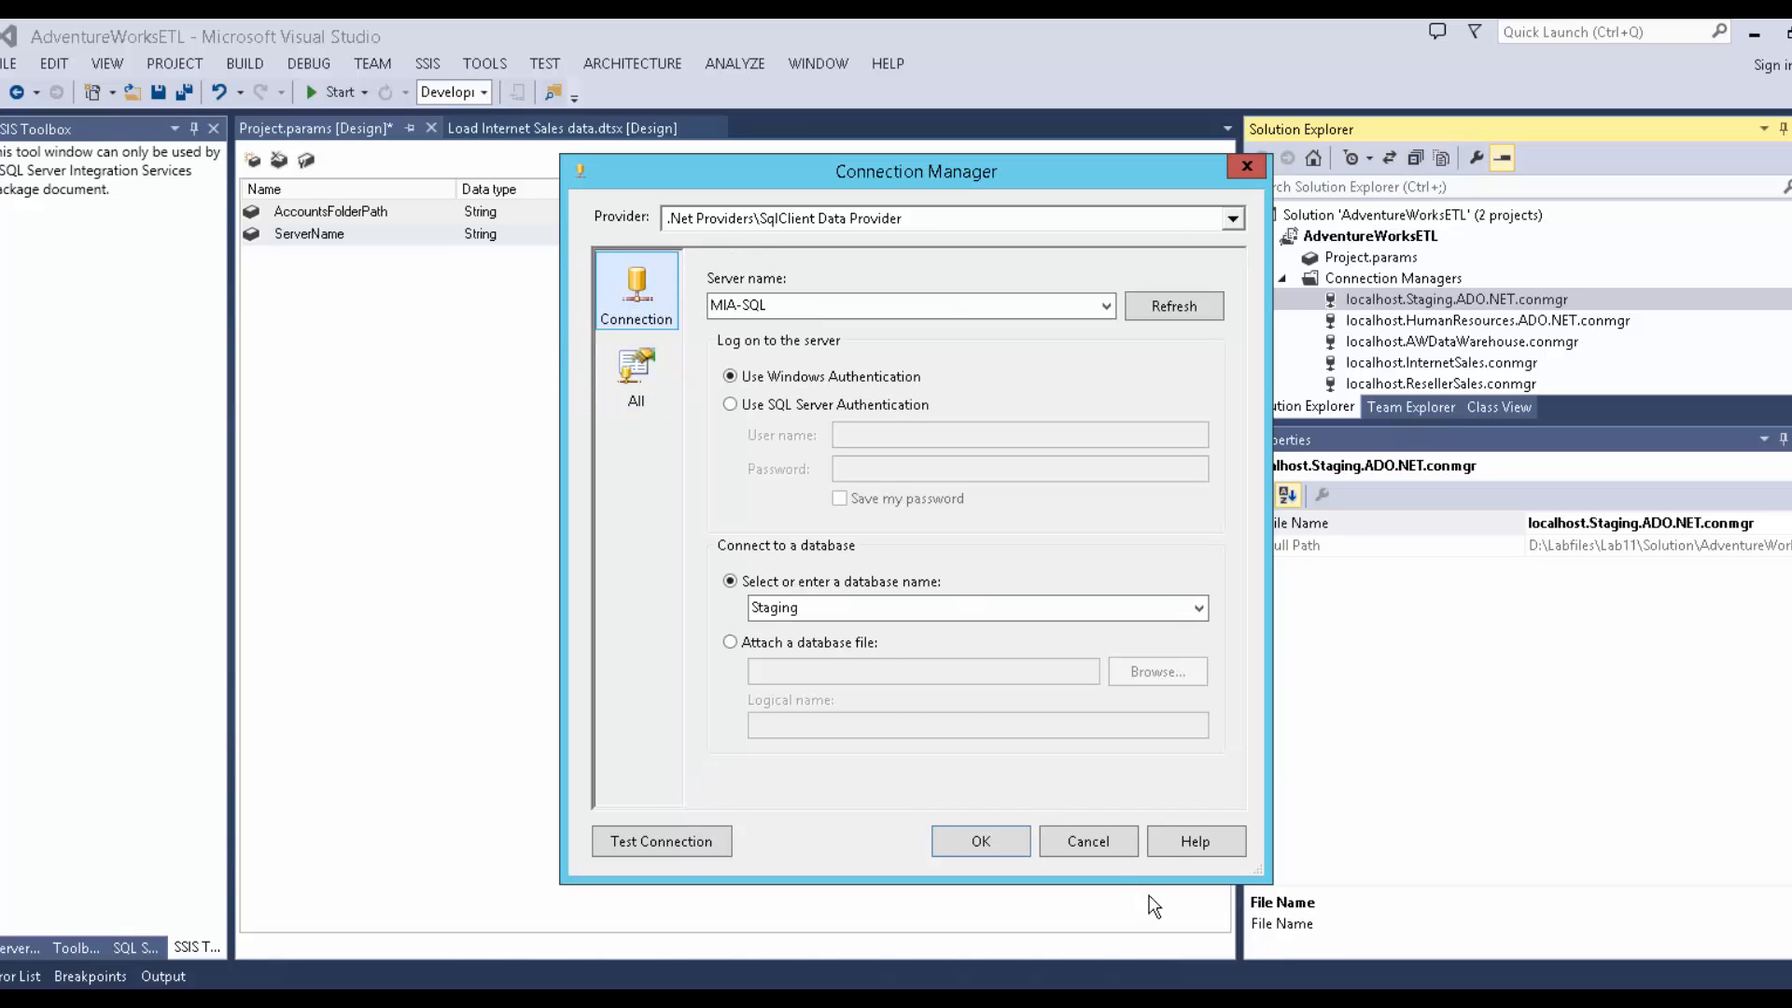
pyautogui.click(1100, 841)
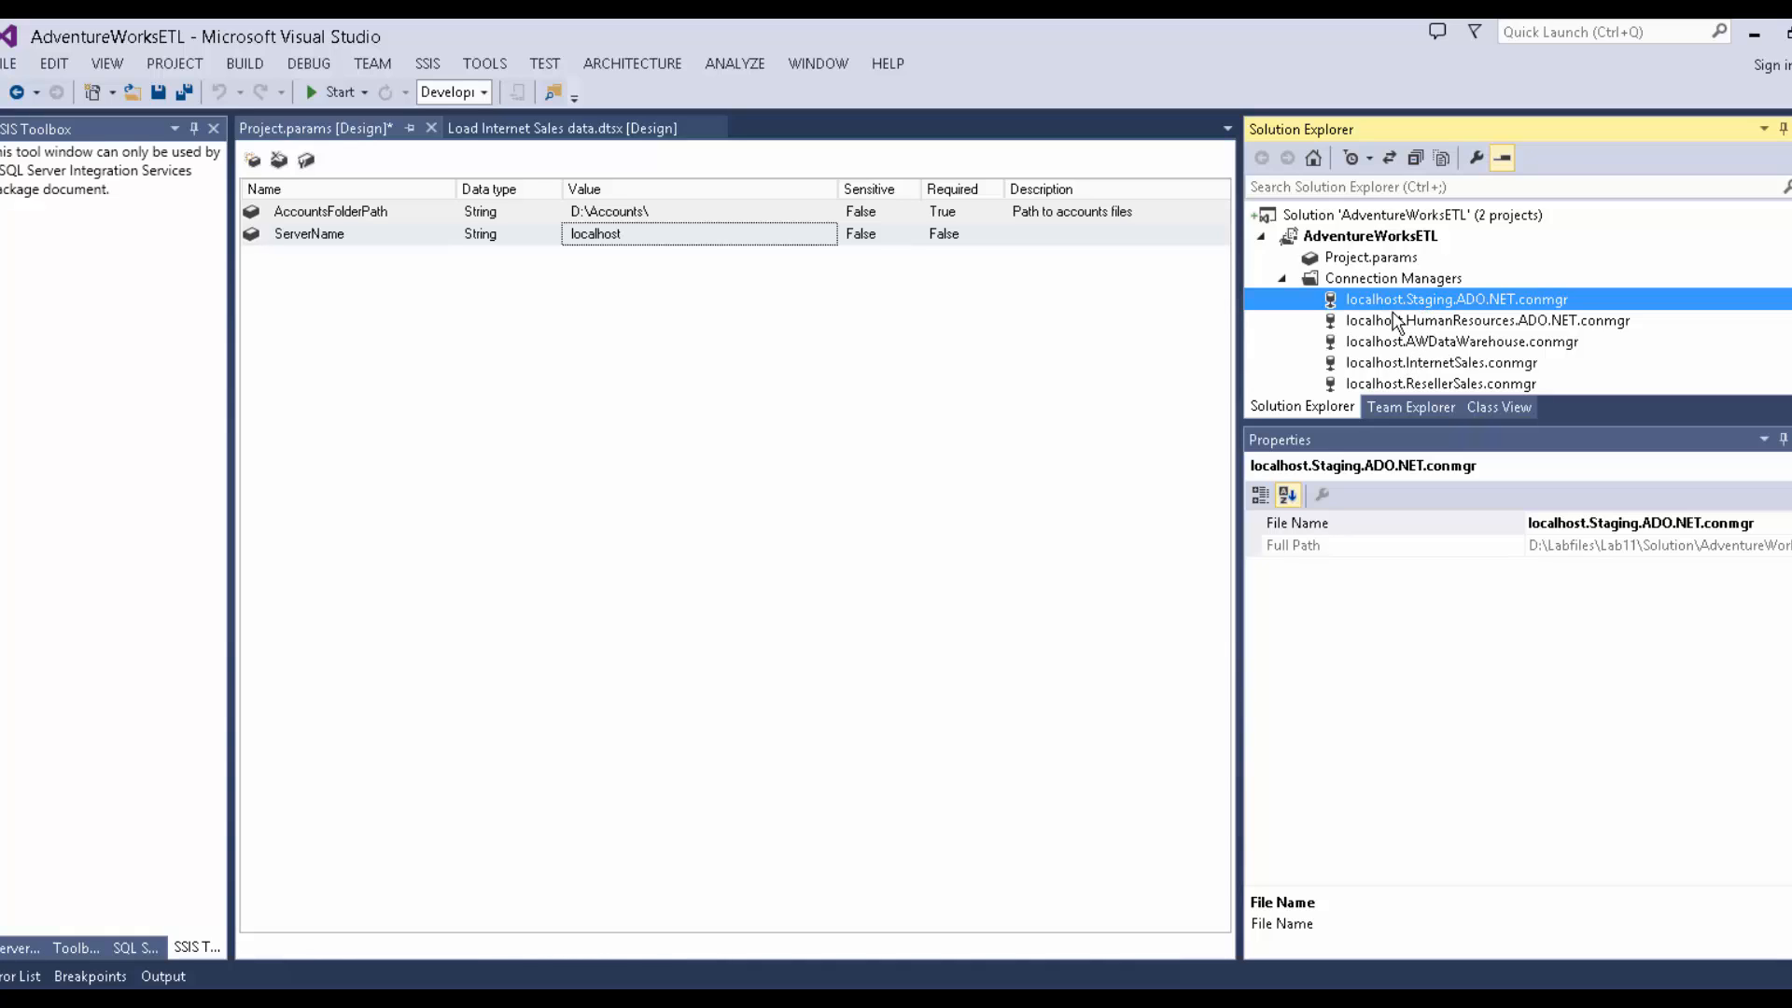
# Open the localhost.Staging.ADO.NET connection manager's XML with View Code.
pyautogui.click(1368, 259)
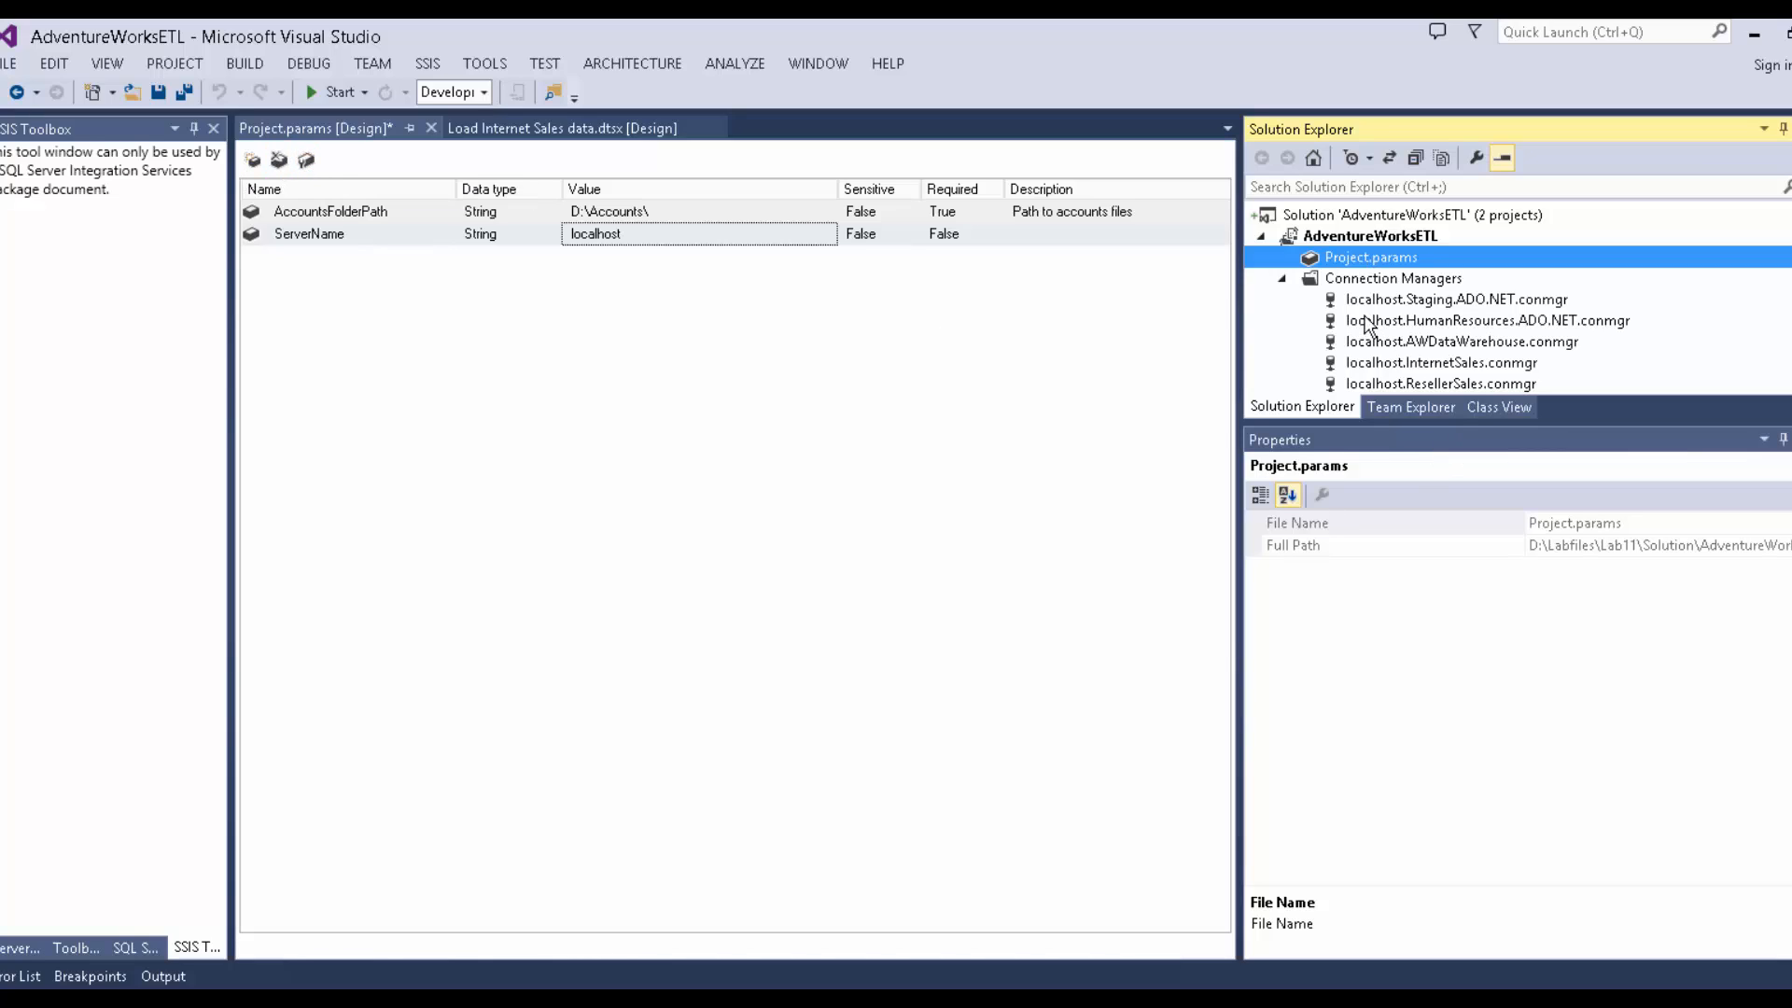
pyautogui.rightClick(1366, 280)
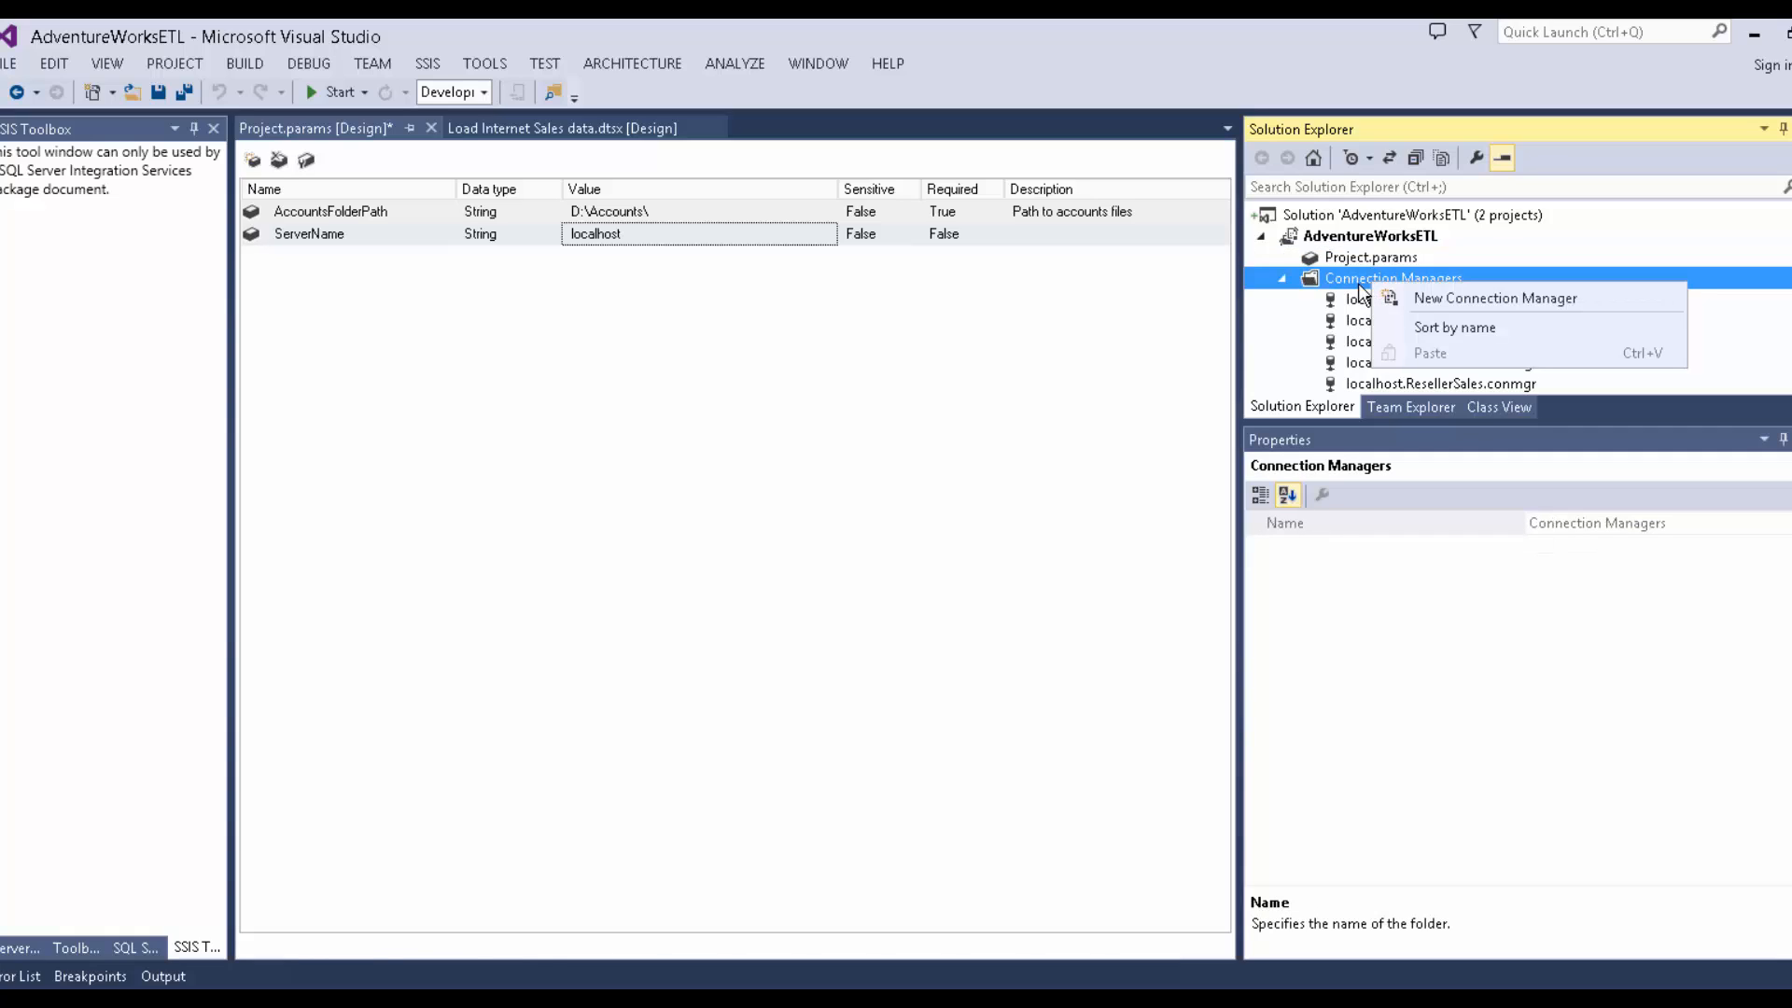
pyautogui.click(1347, 303)
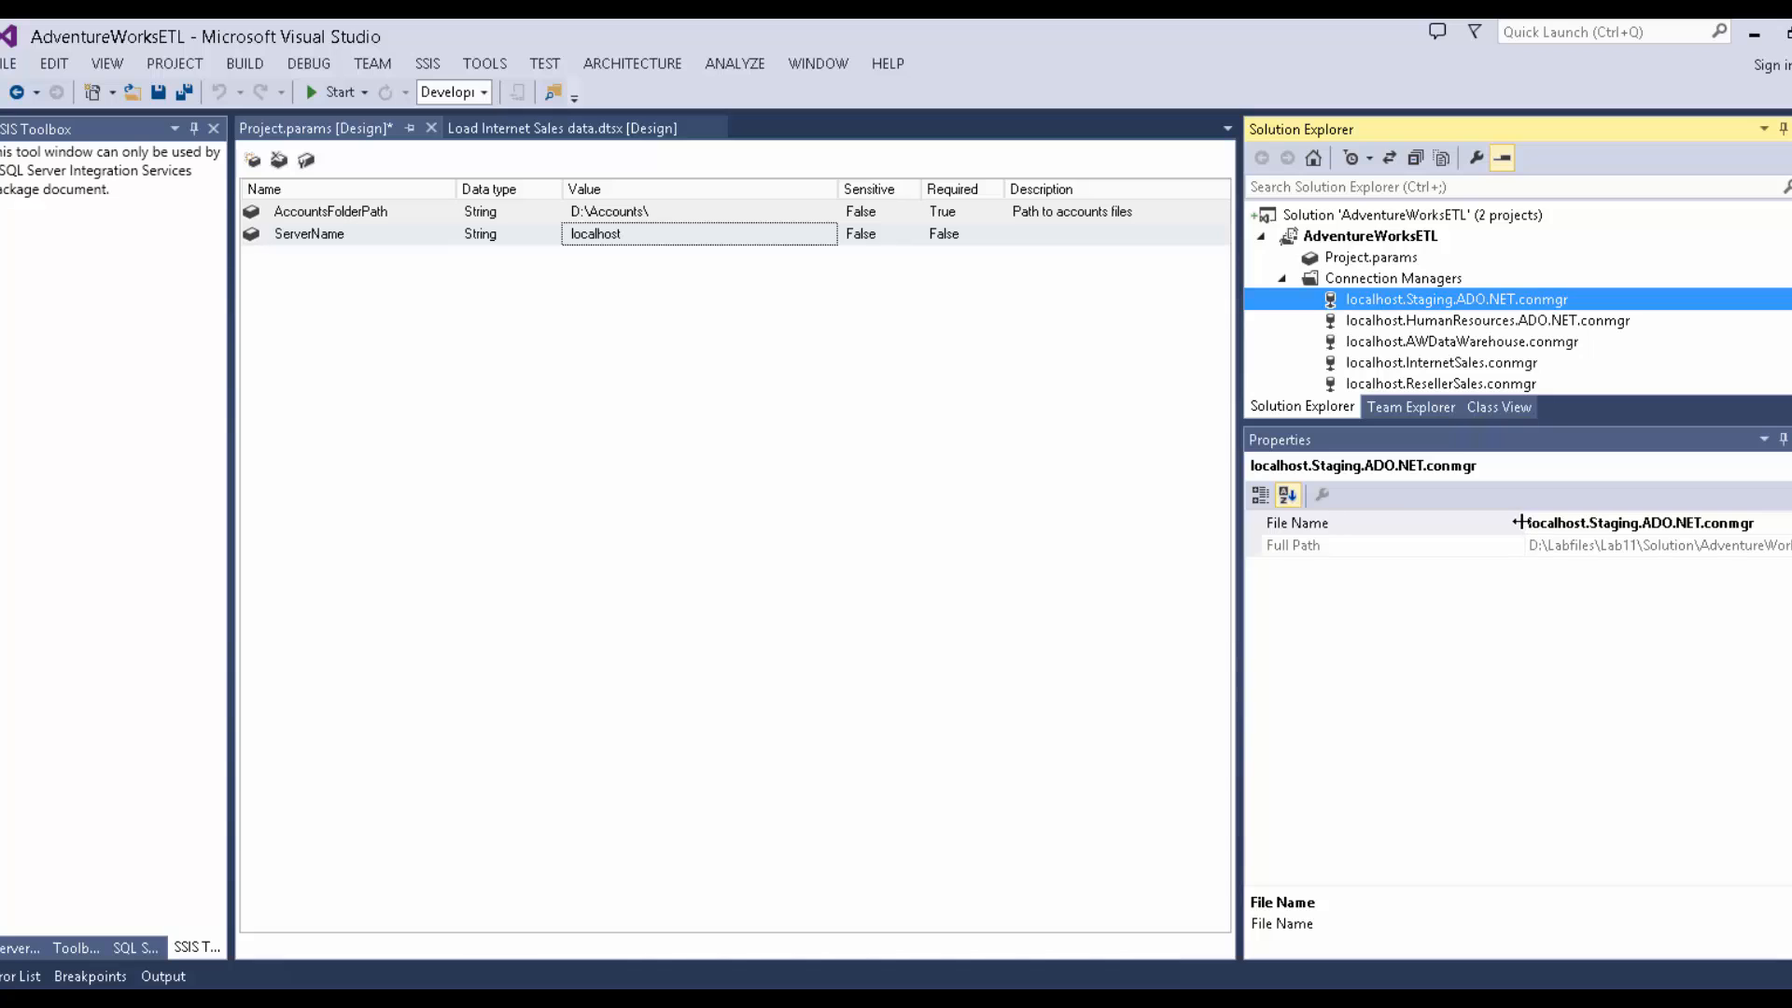
pyautogui.moveTo(1524, 524); pyautogui.dragTo(1362, 507)
pyautogui.click(1391, 301)
pyautogui.rightClick(1390, 301)
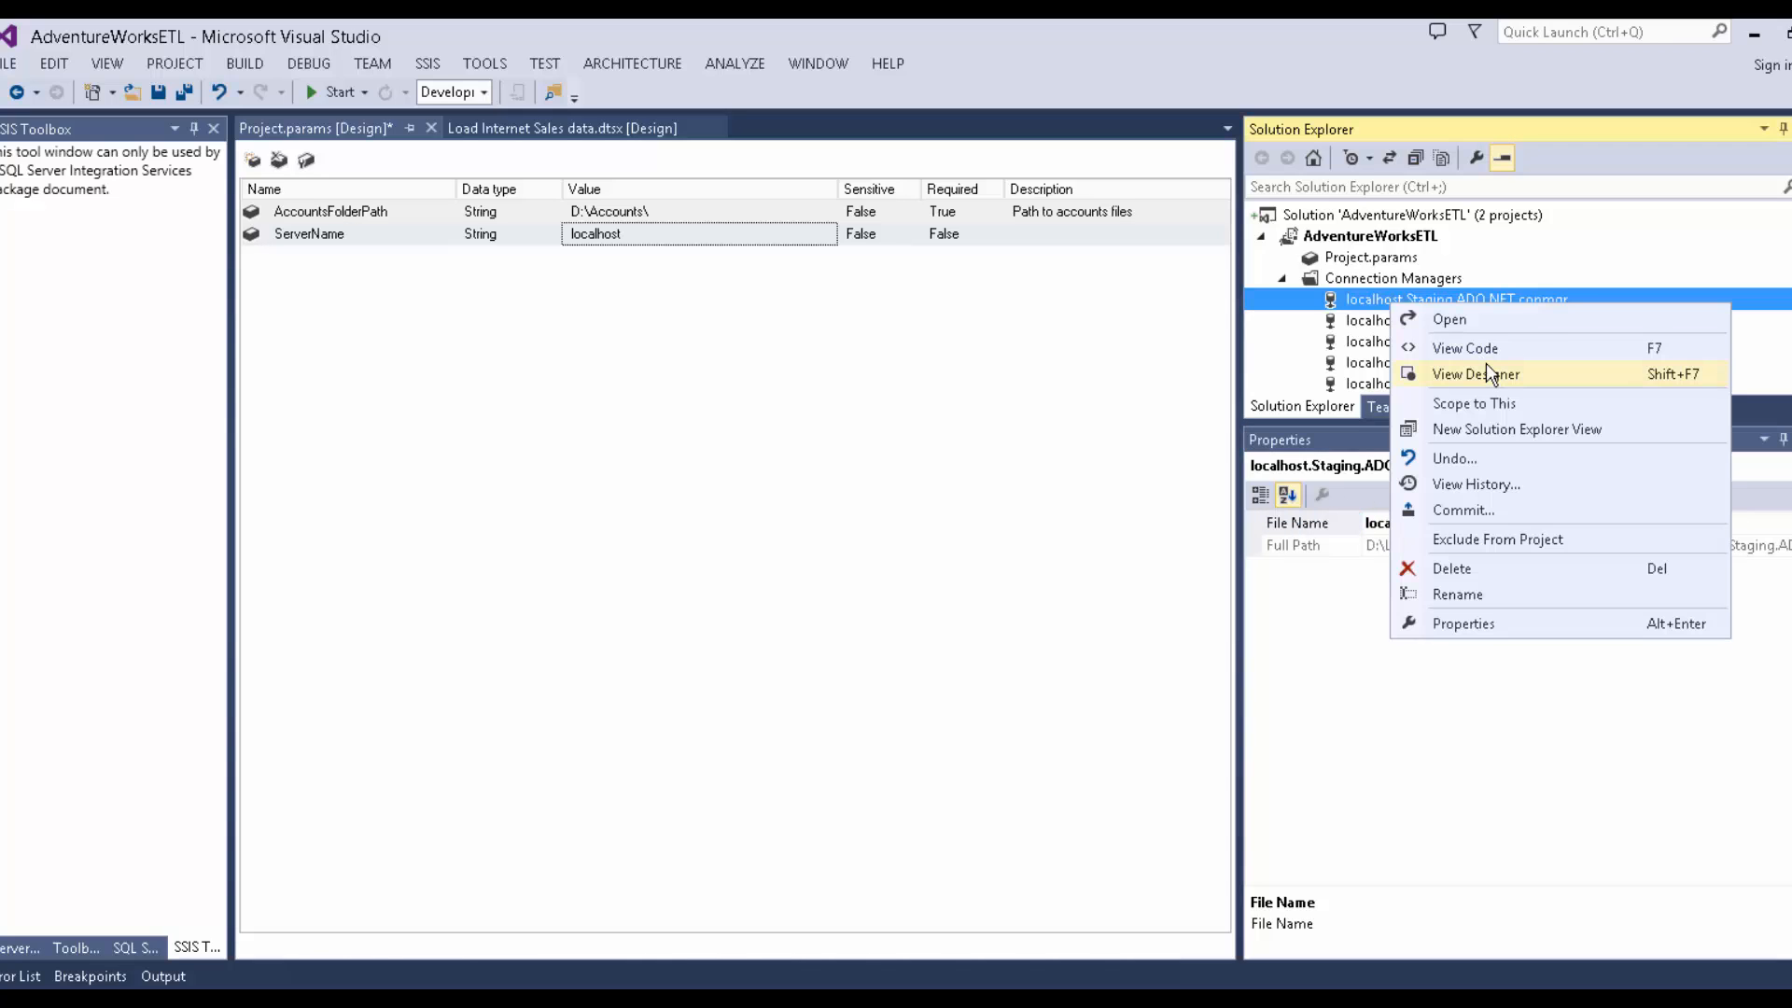
pyautogui.click(1486, 364)
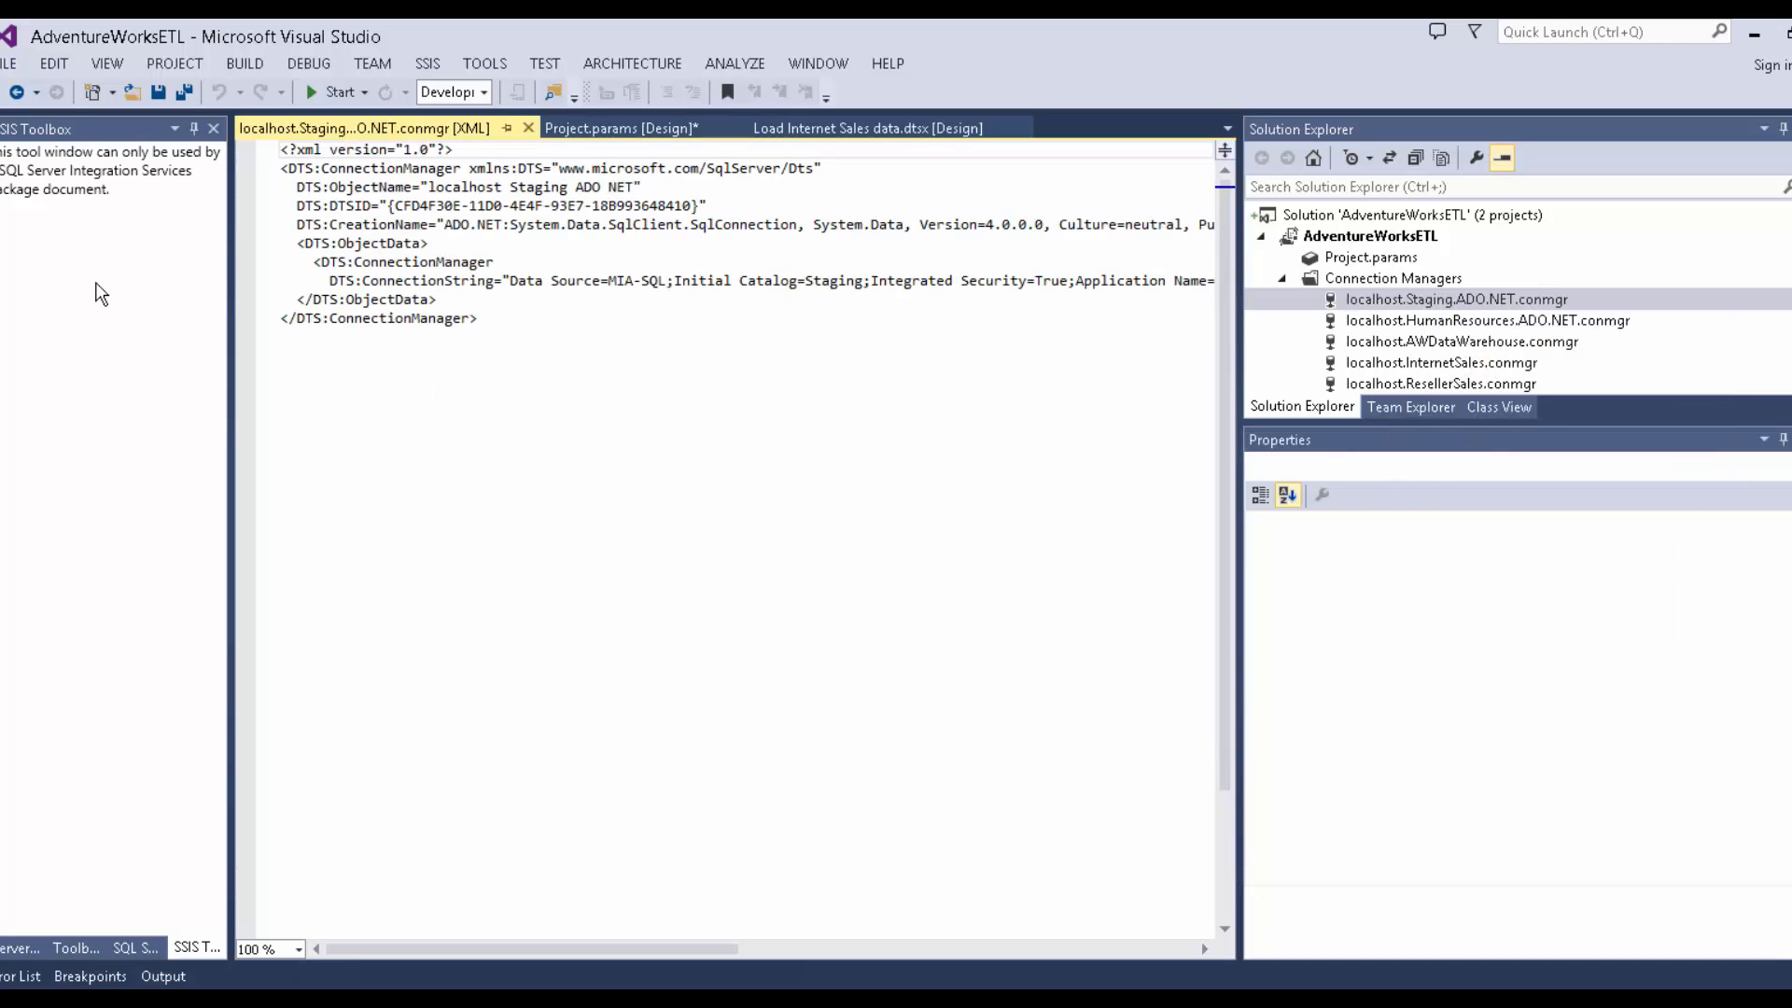
# Widen the code editor to read the connection string: Data Source MIA-SQL, Initial Catalog Staging.
pyautogui.moveTo(229, 265); pyautogui.dragTo(78, 266)
pyautogui.moveTo(234, 270); pyautogui.dragTo(484, 271)
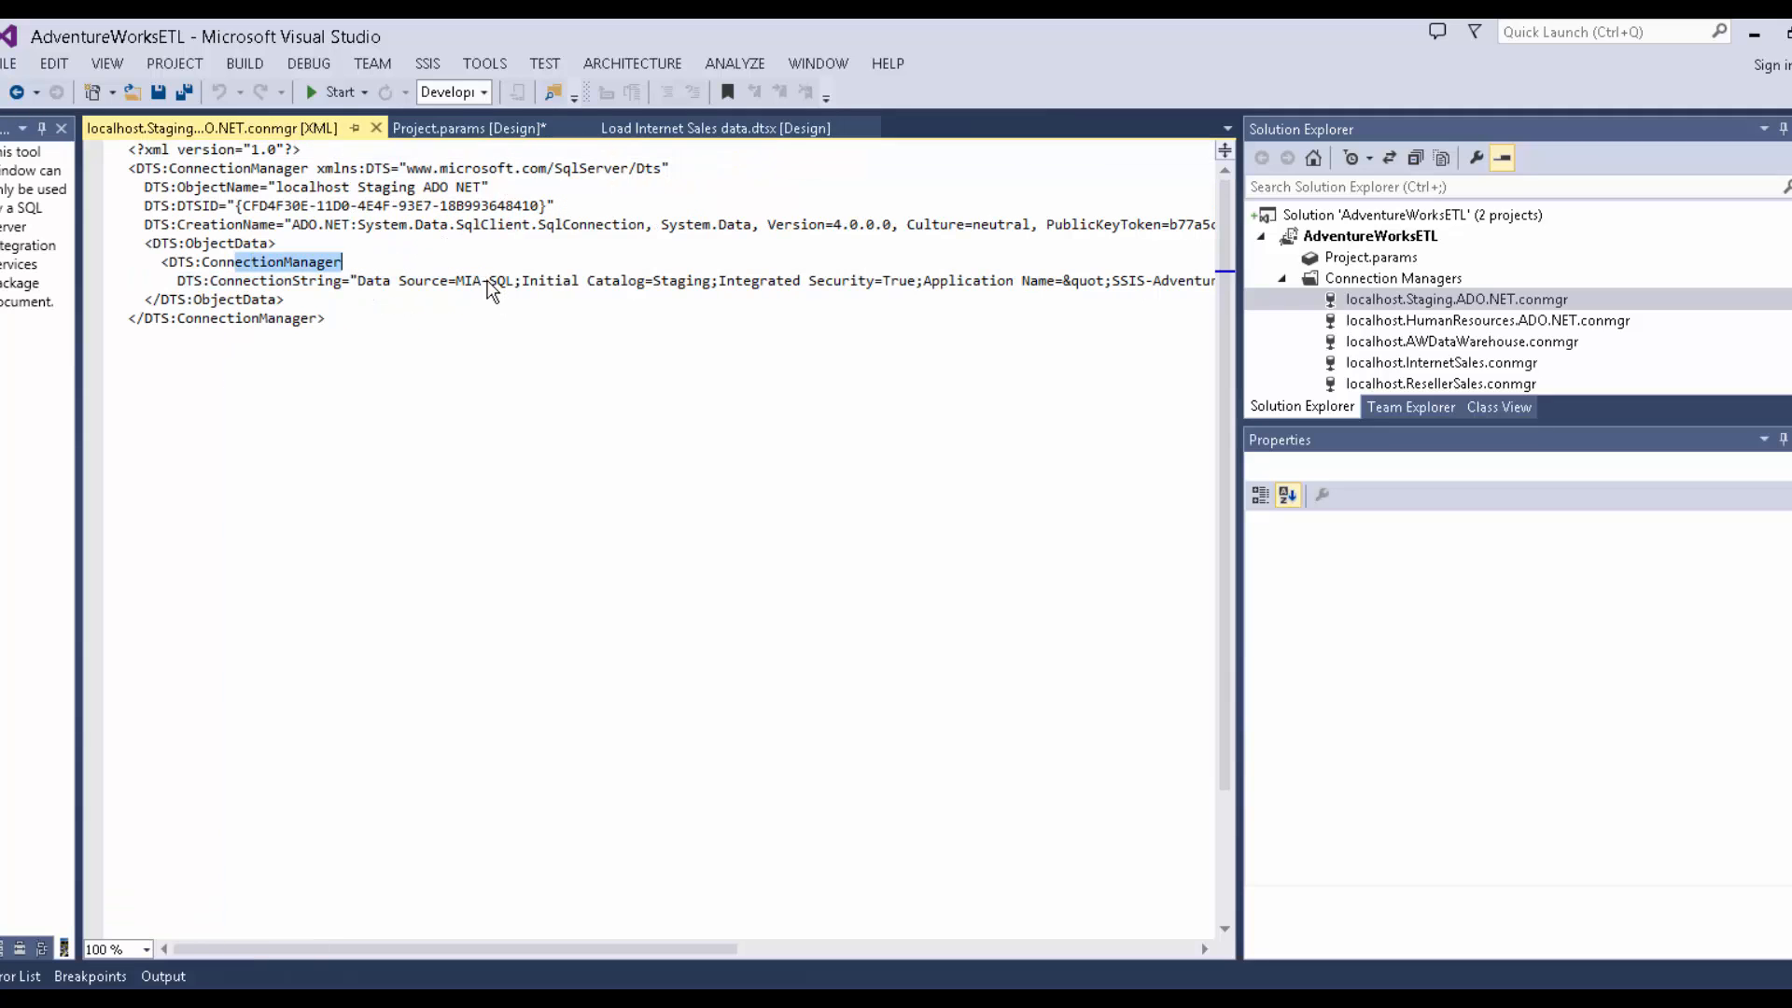
pyautogui.click(556, 281)
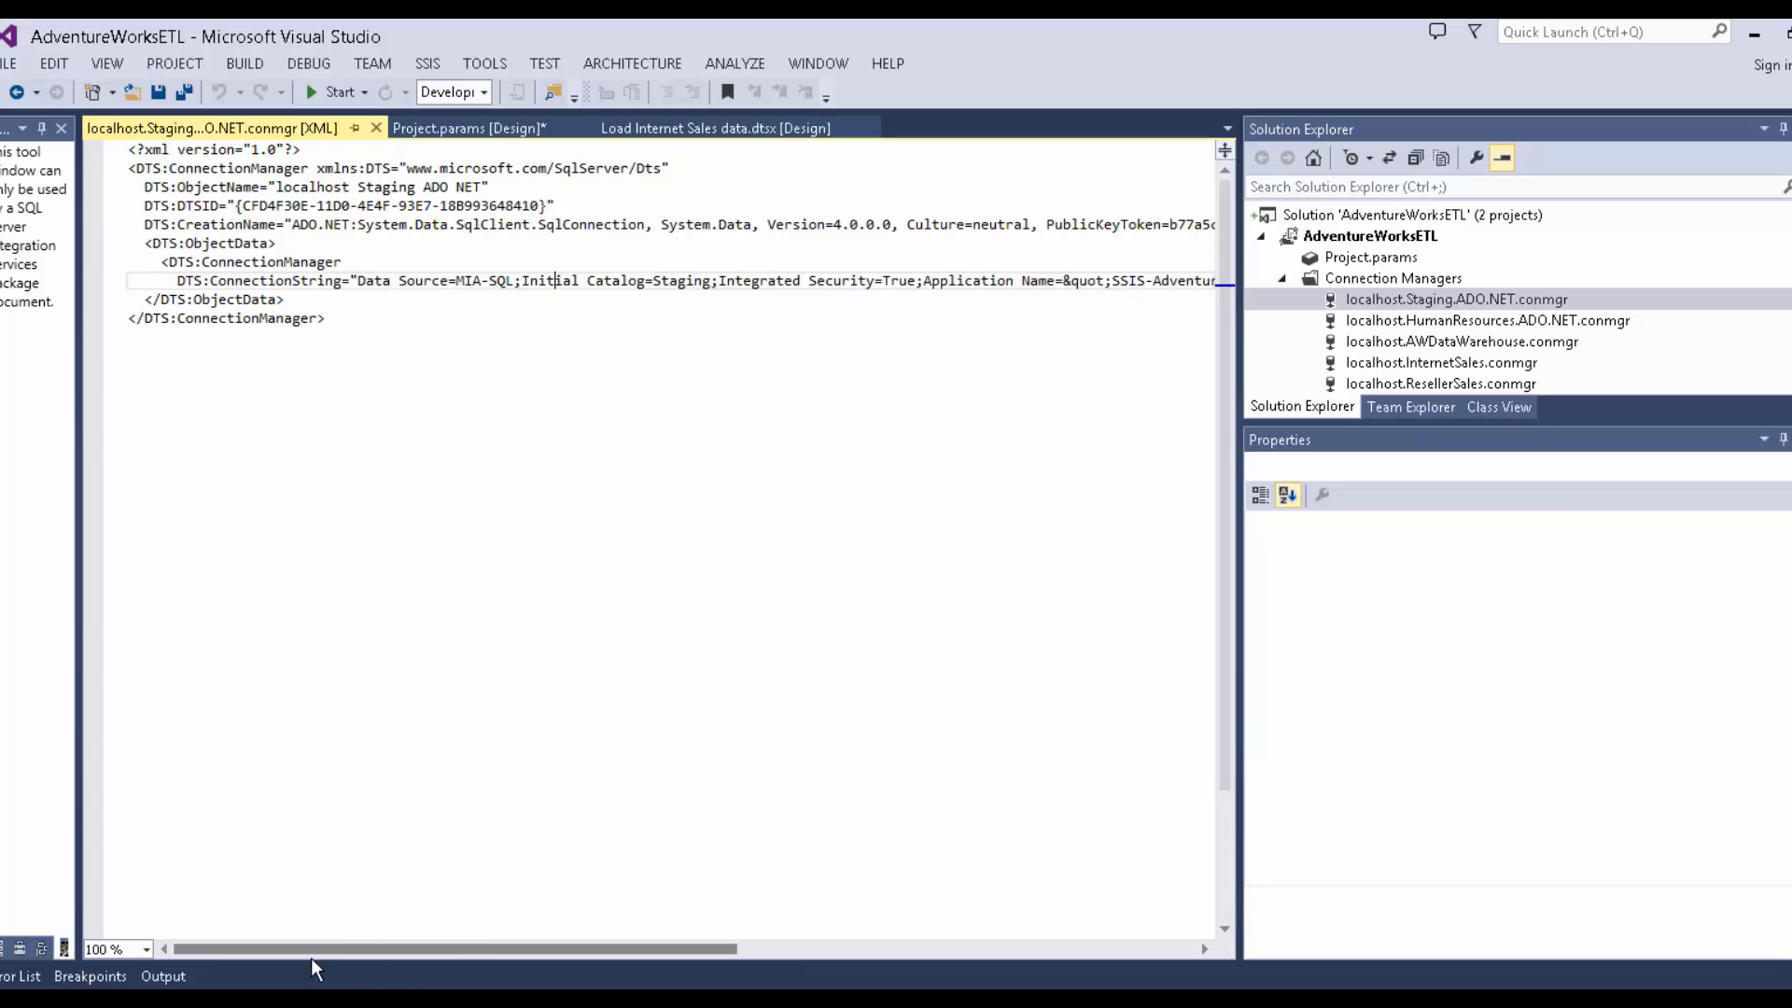
pyautogui.click(559, 916)
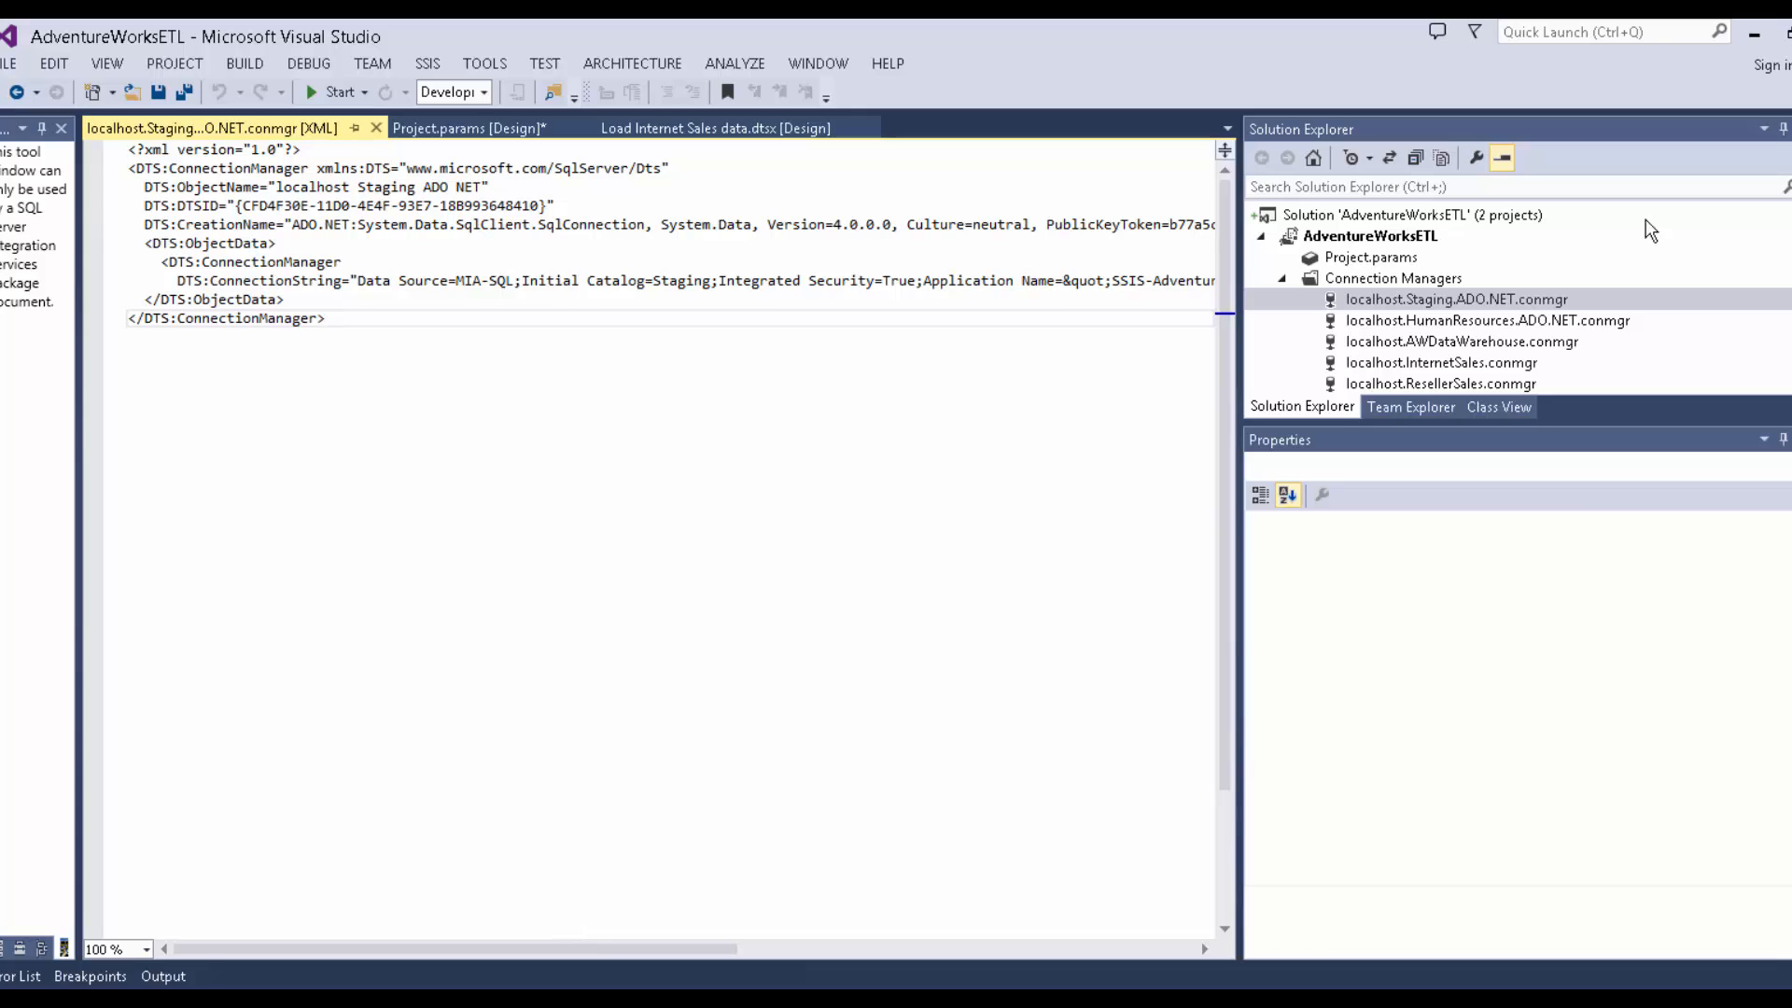
pyautogui.rightClick(1389, 238)
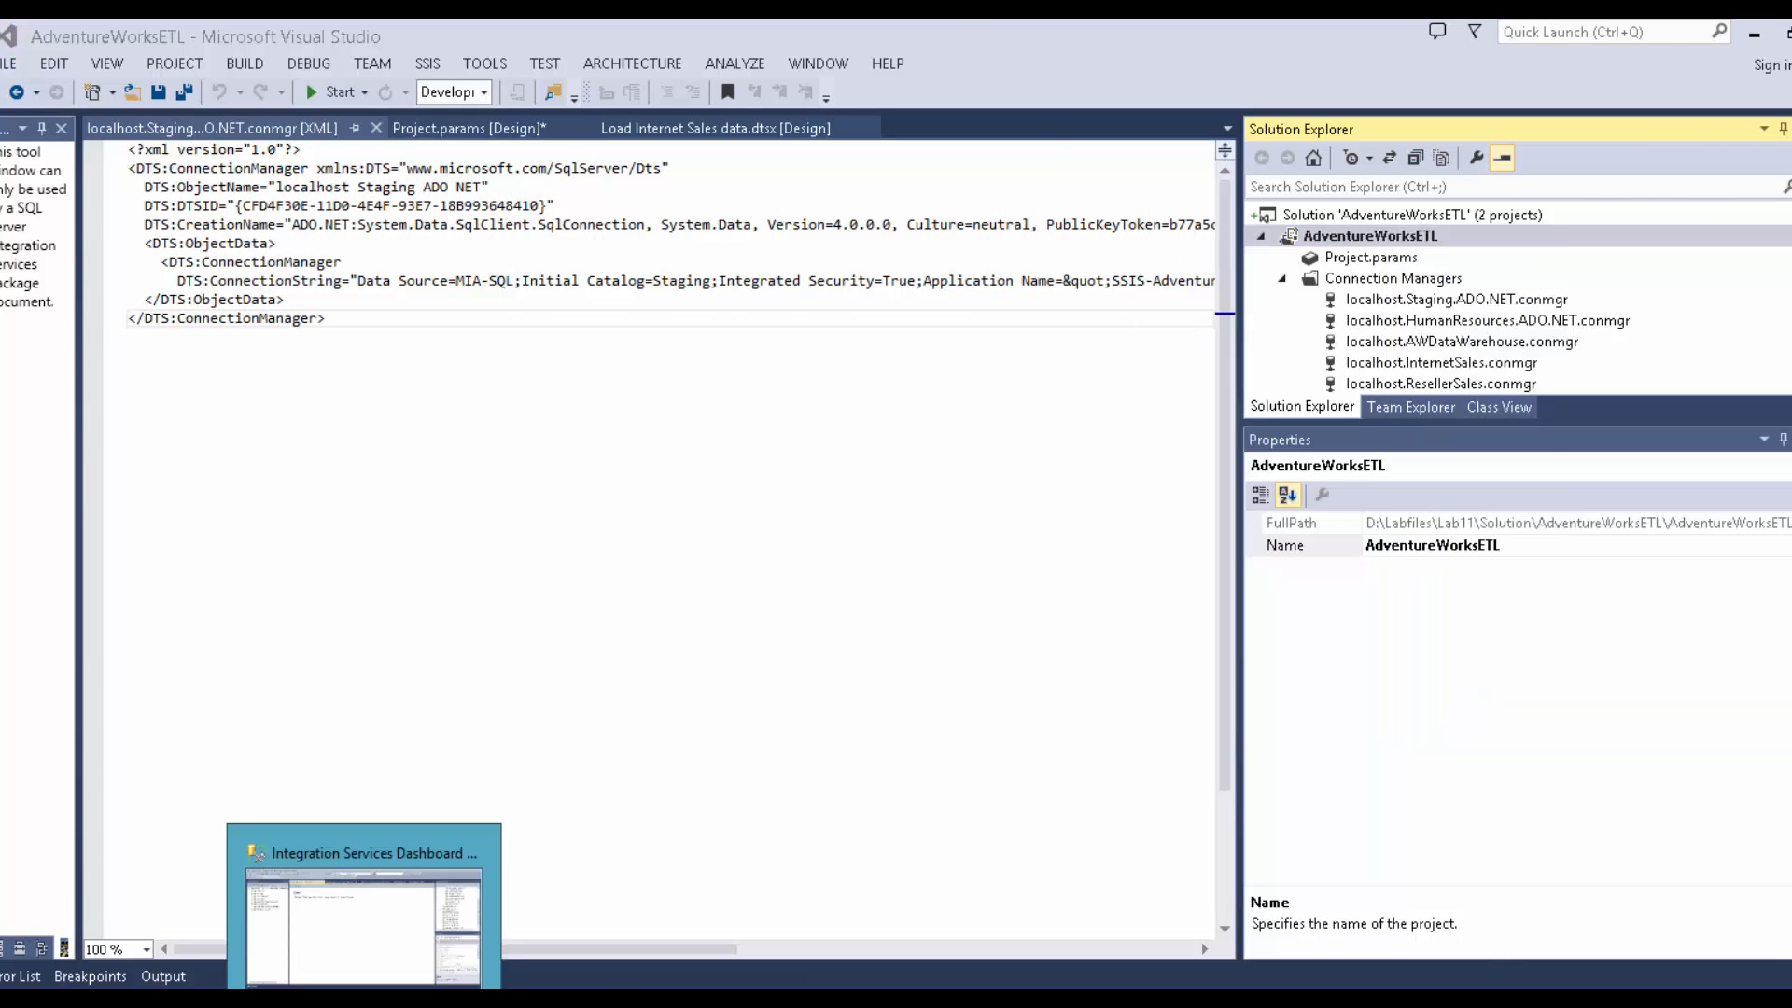
# Switch to Management Studio and expand MIA-SQL's Databases and System Databases.
pyautogui.click(264, 740)
pyautogui.rightClick(129, 354)
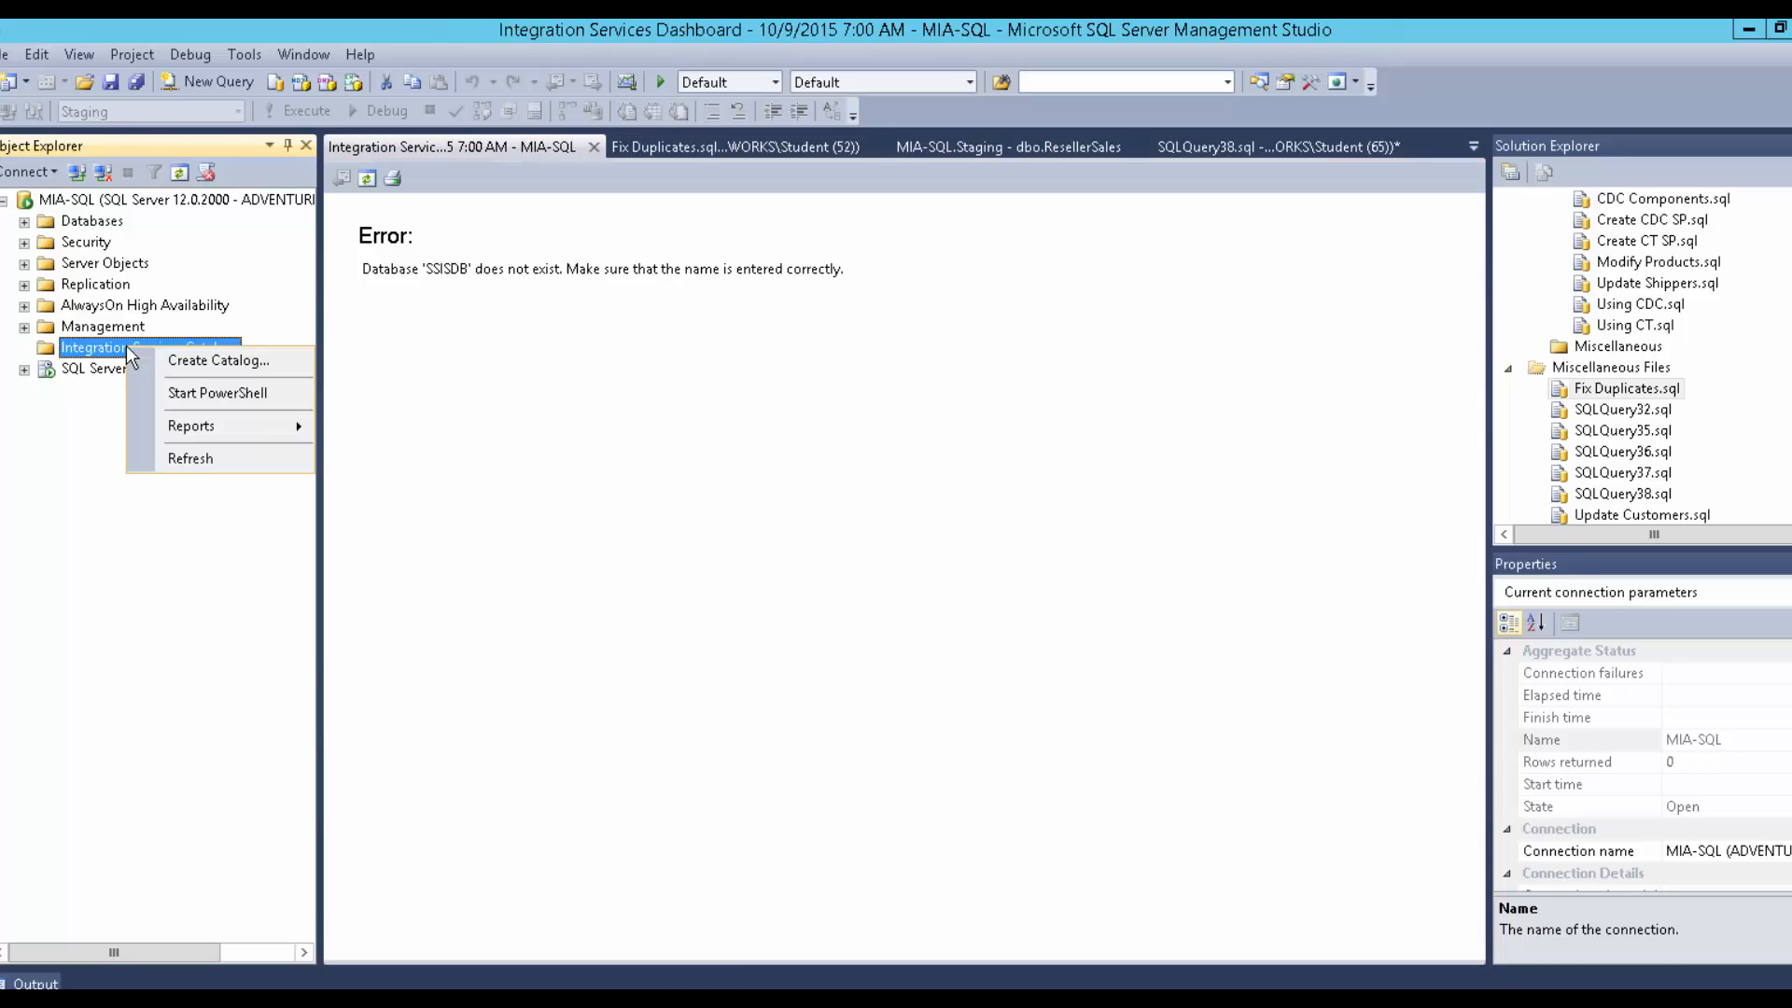
pyautogui.press('Escape')
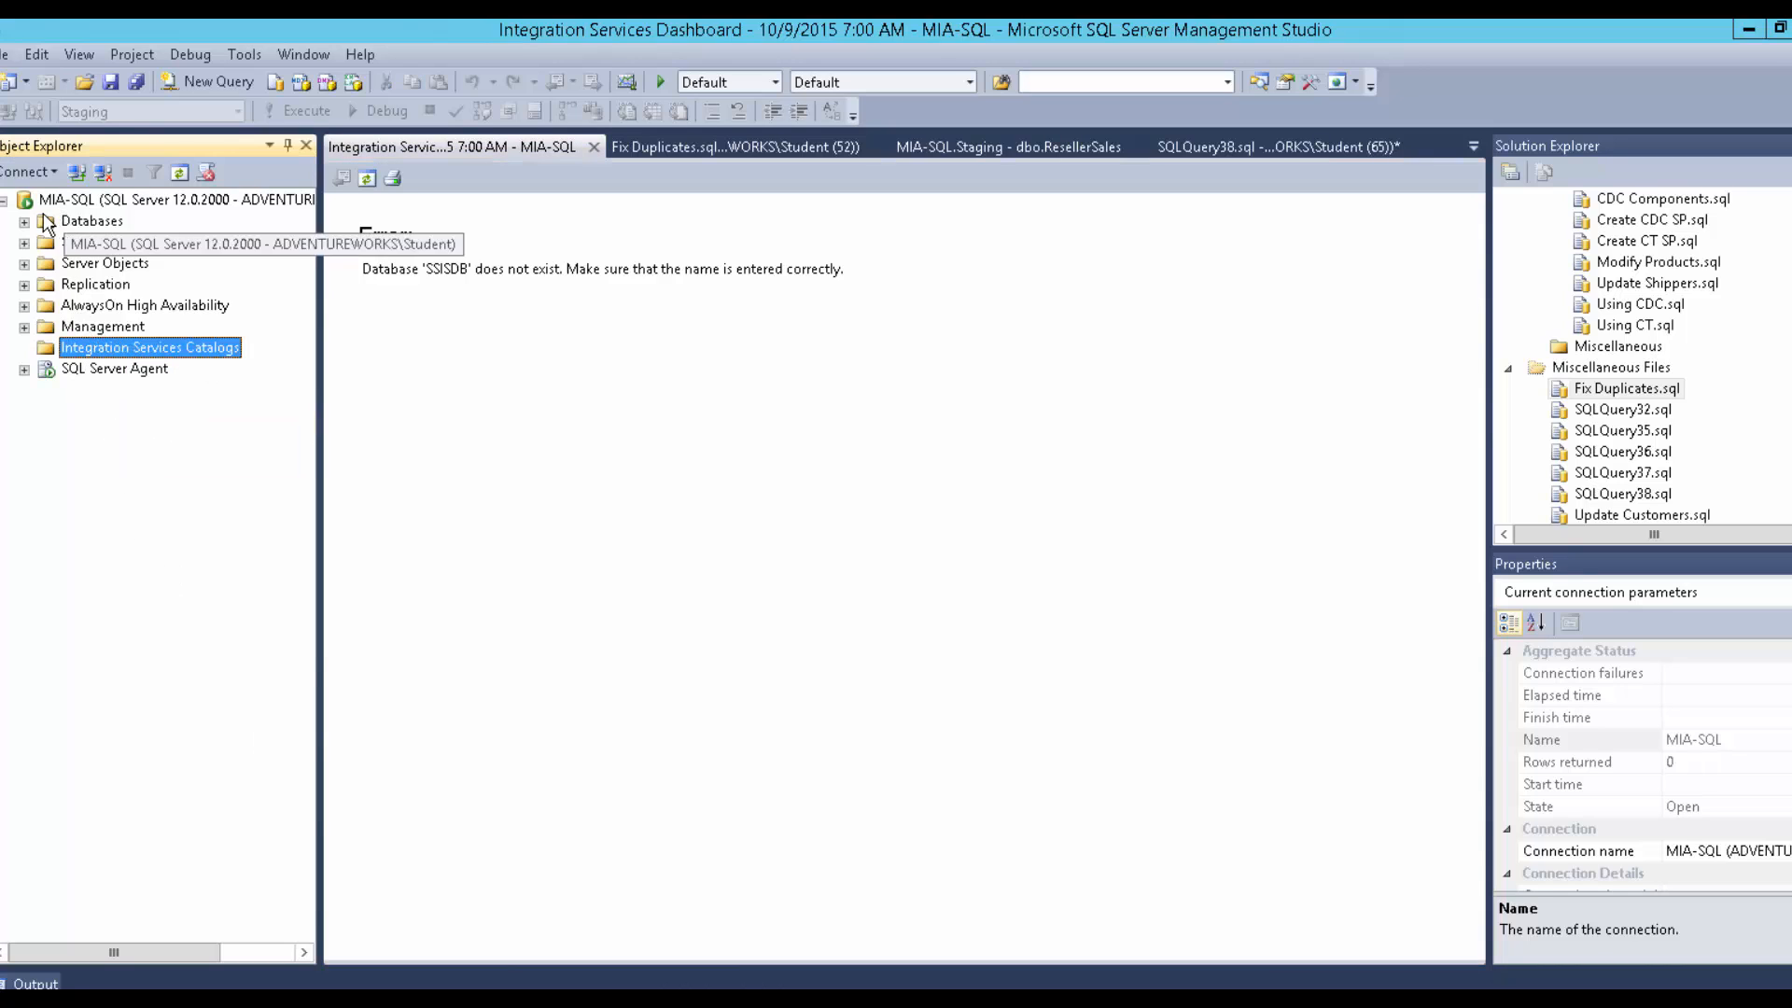
pyautogui.click(24, 222)
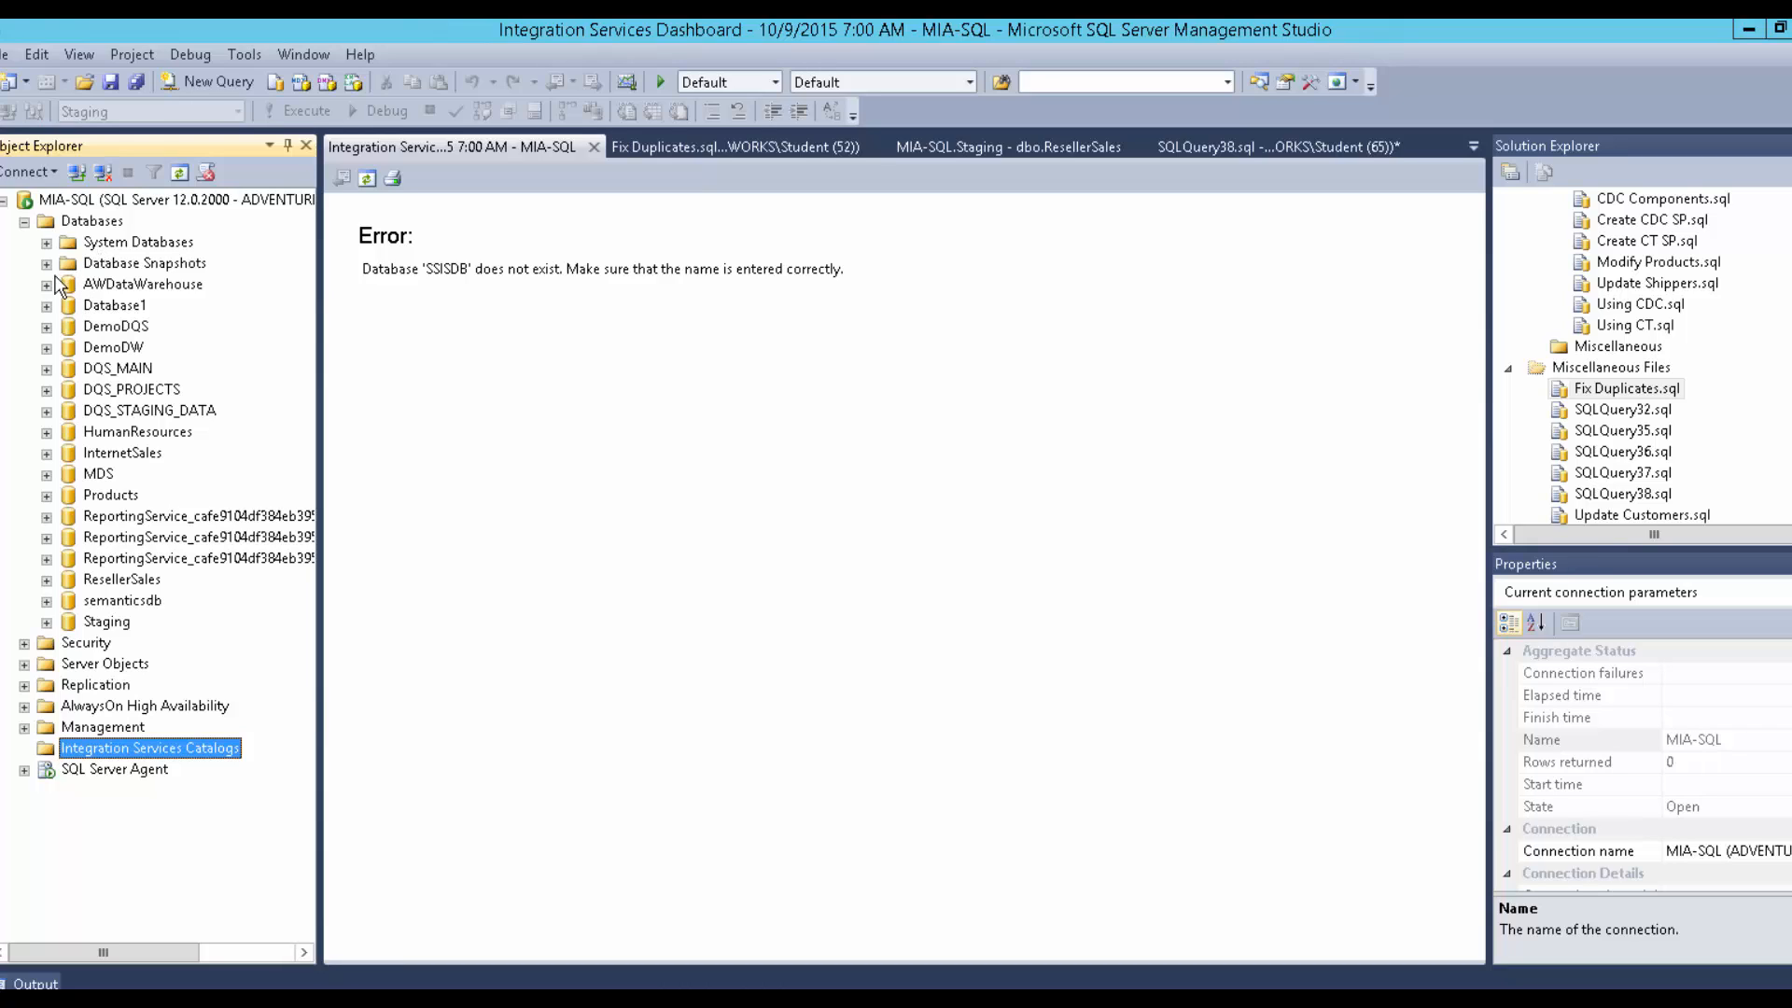
pyautogui.click(46, 243)
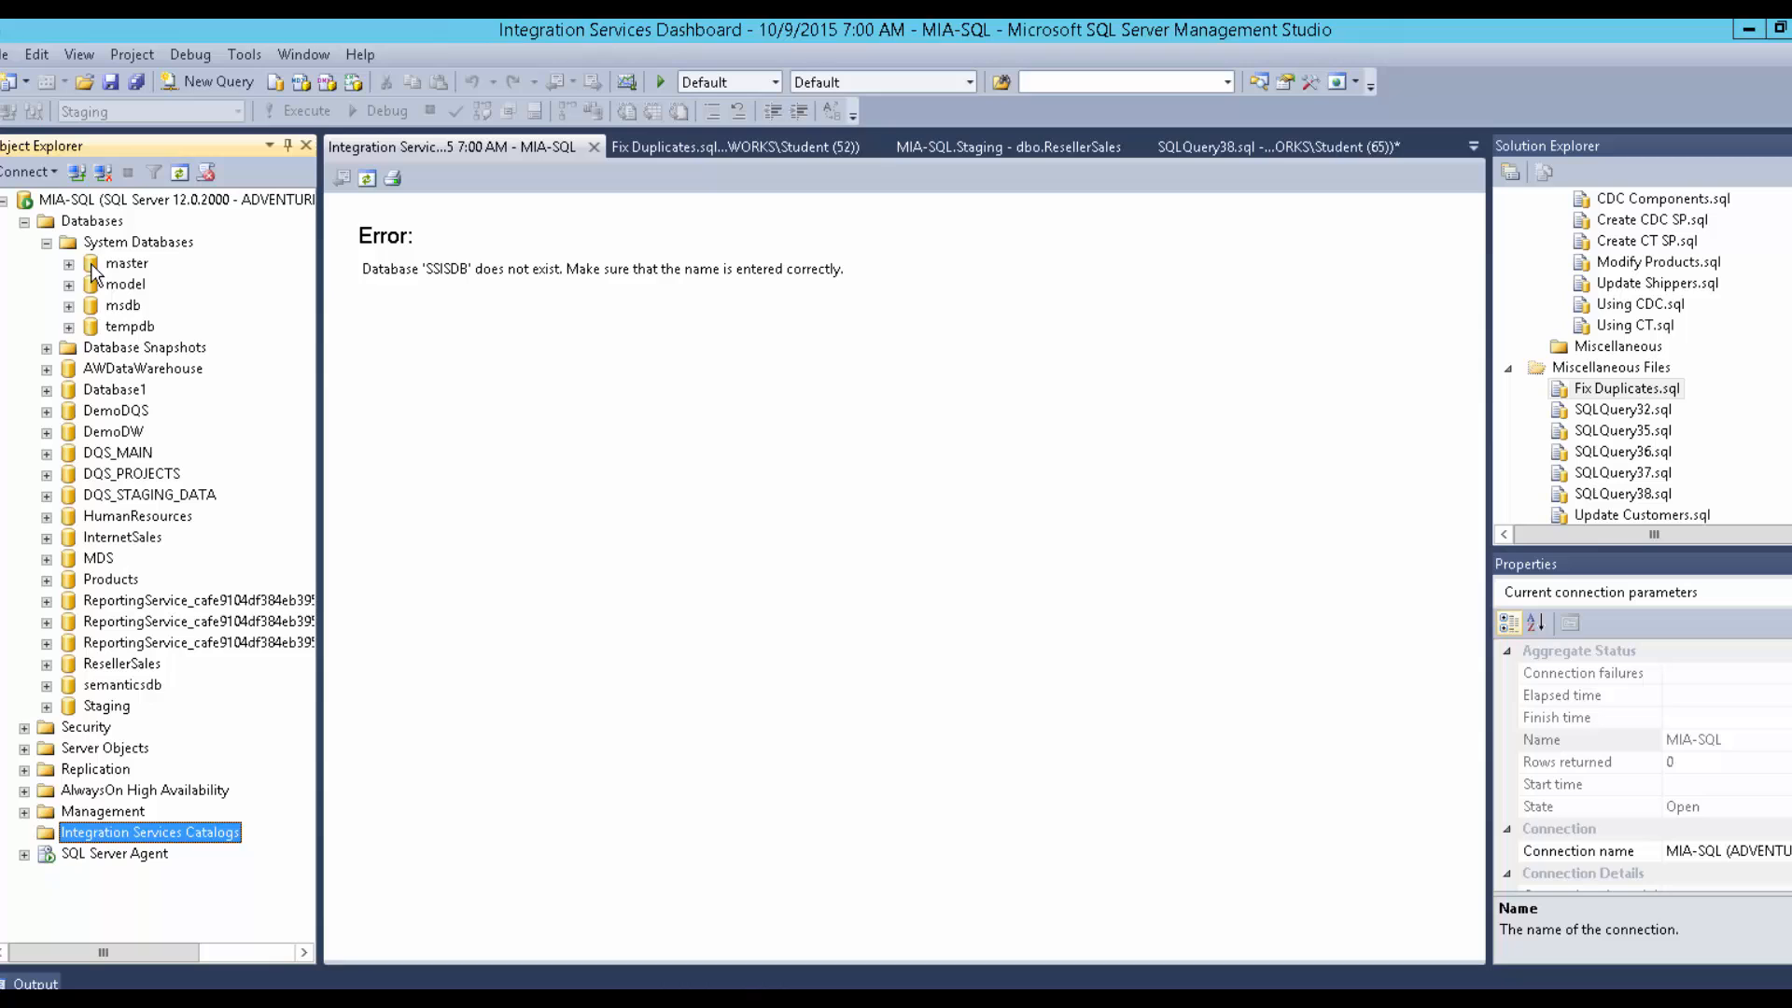
# Browse msdb's system tables such as dbo.sysssislog, then collapse msdb and select Integration Services Catalogs.
pyautogui.click(68, 306)
pyautogui.click(92, 327)
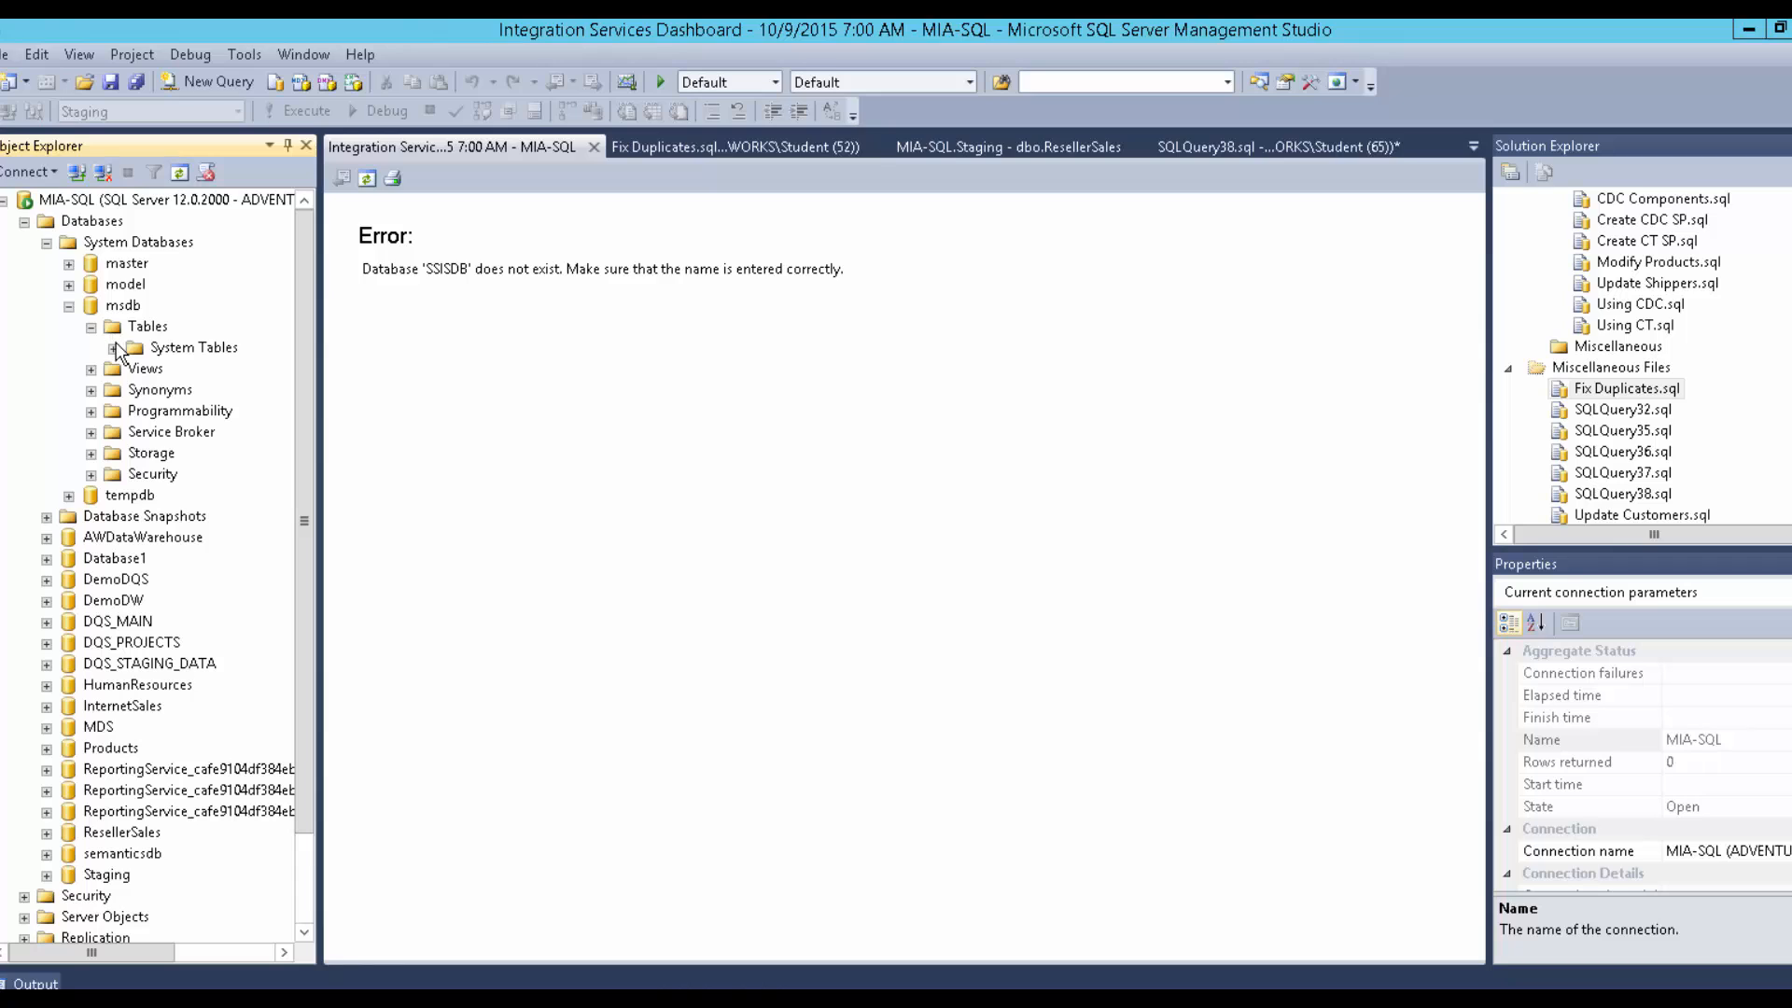
pyautogui.click(113, 348)
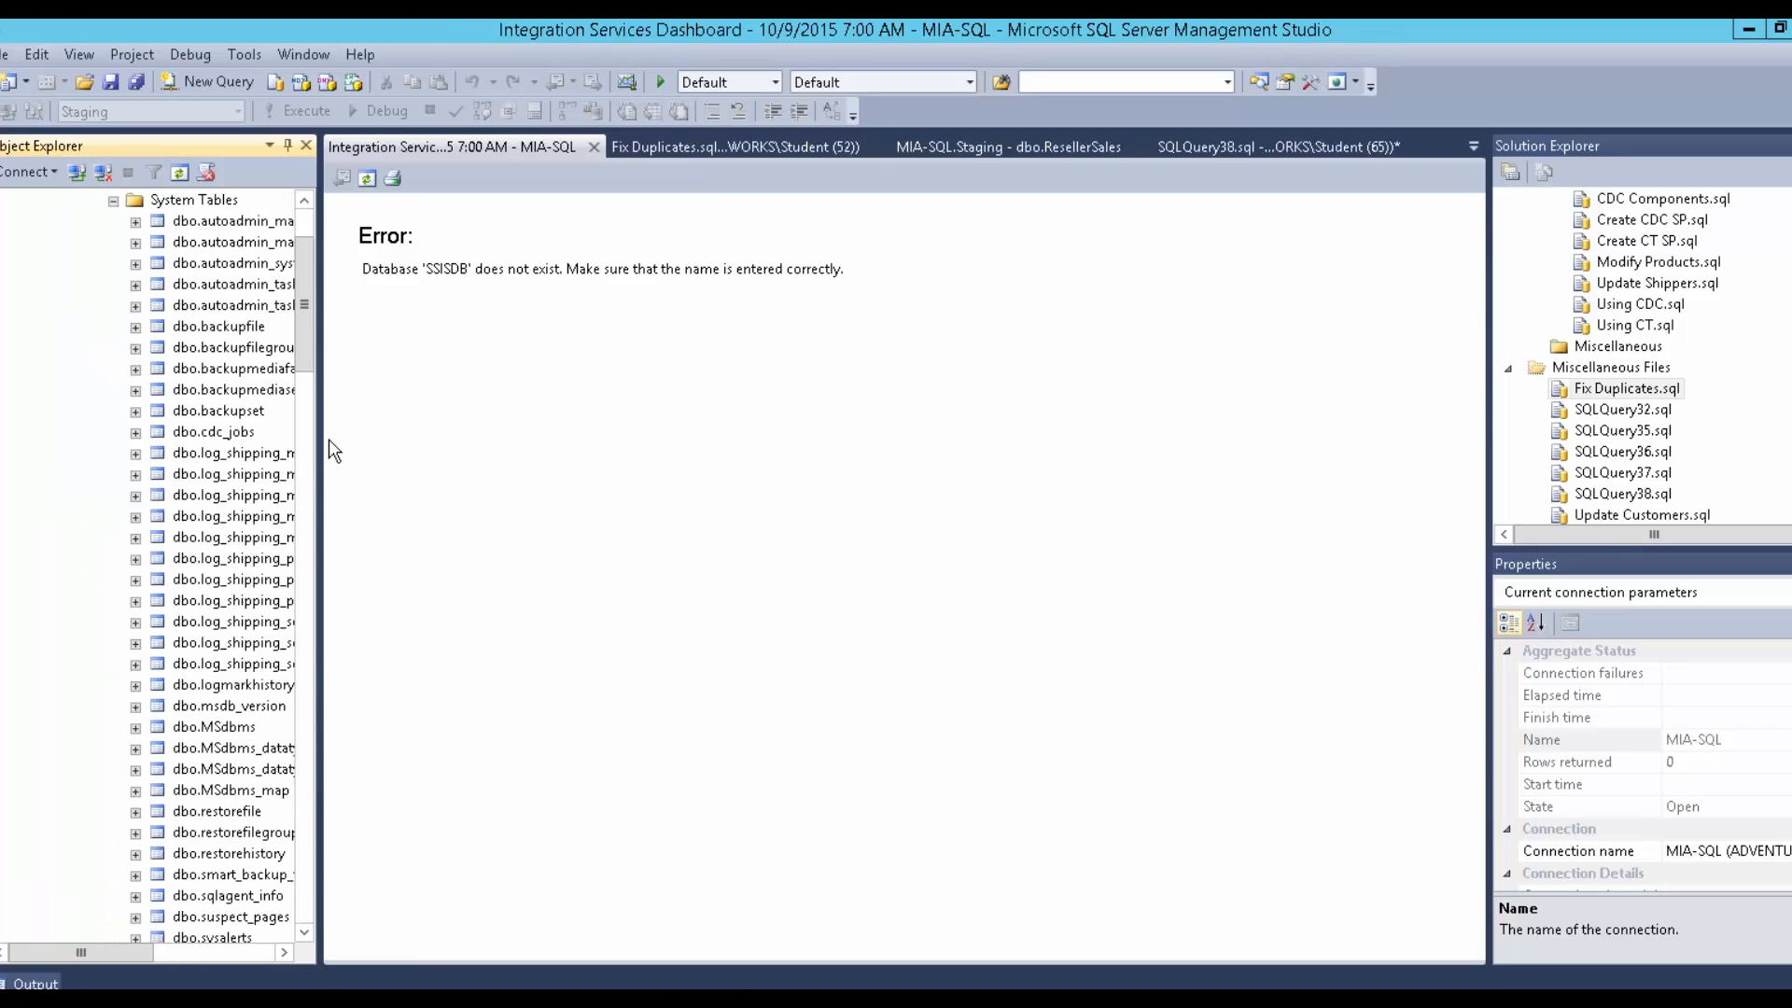
pyautogui.moveTo(310, 334); pyautogui.dragTo(299, 664)
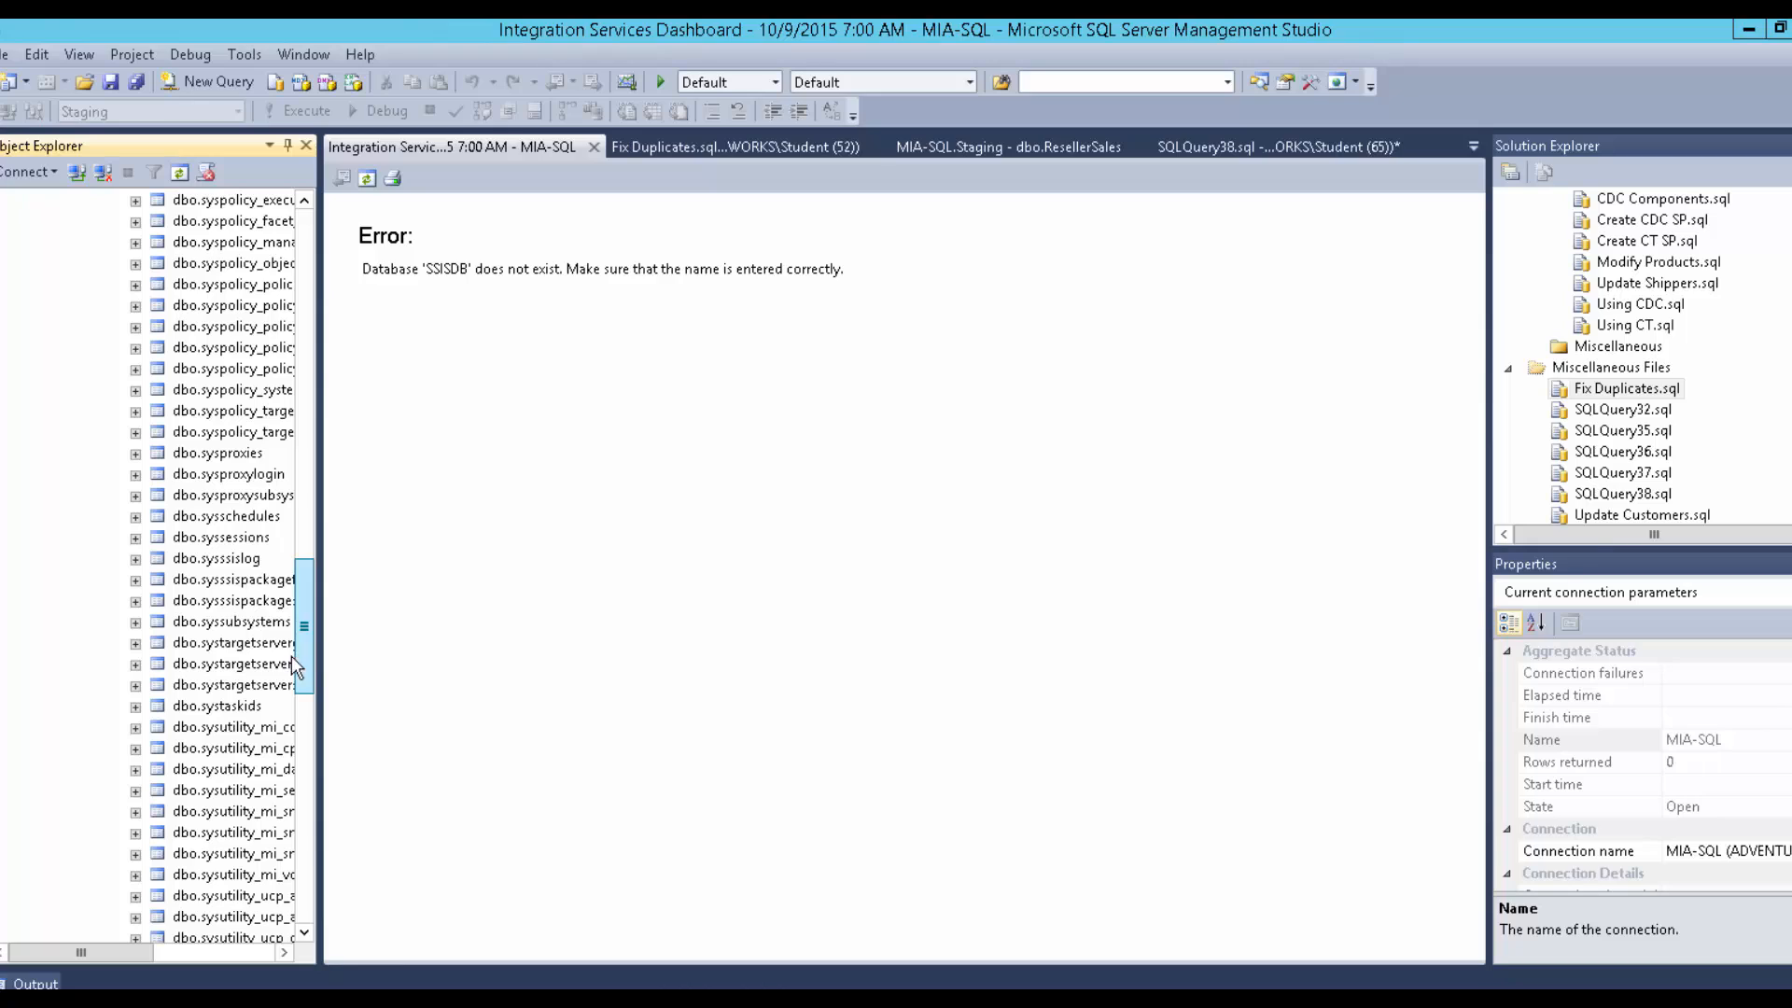
pyautogui.click(221, 603)
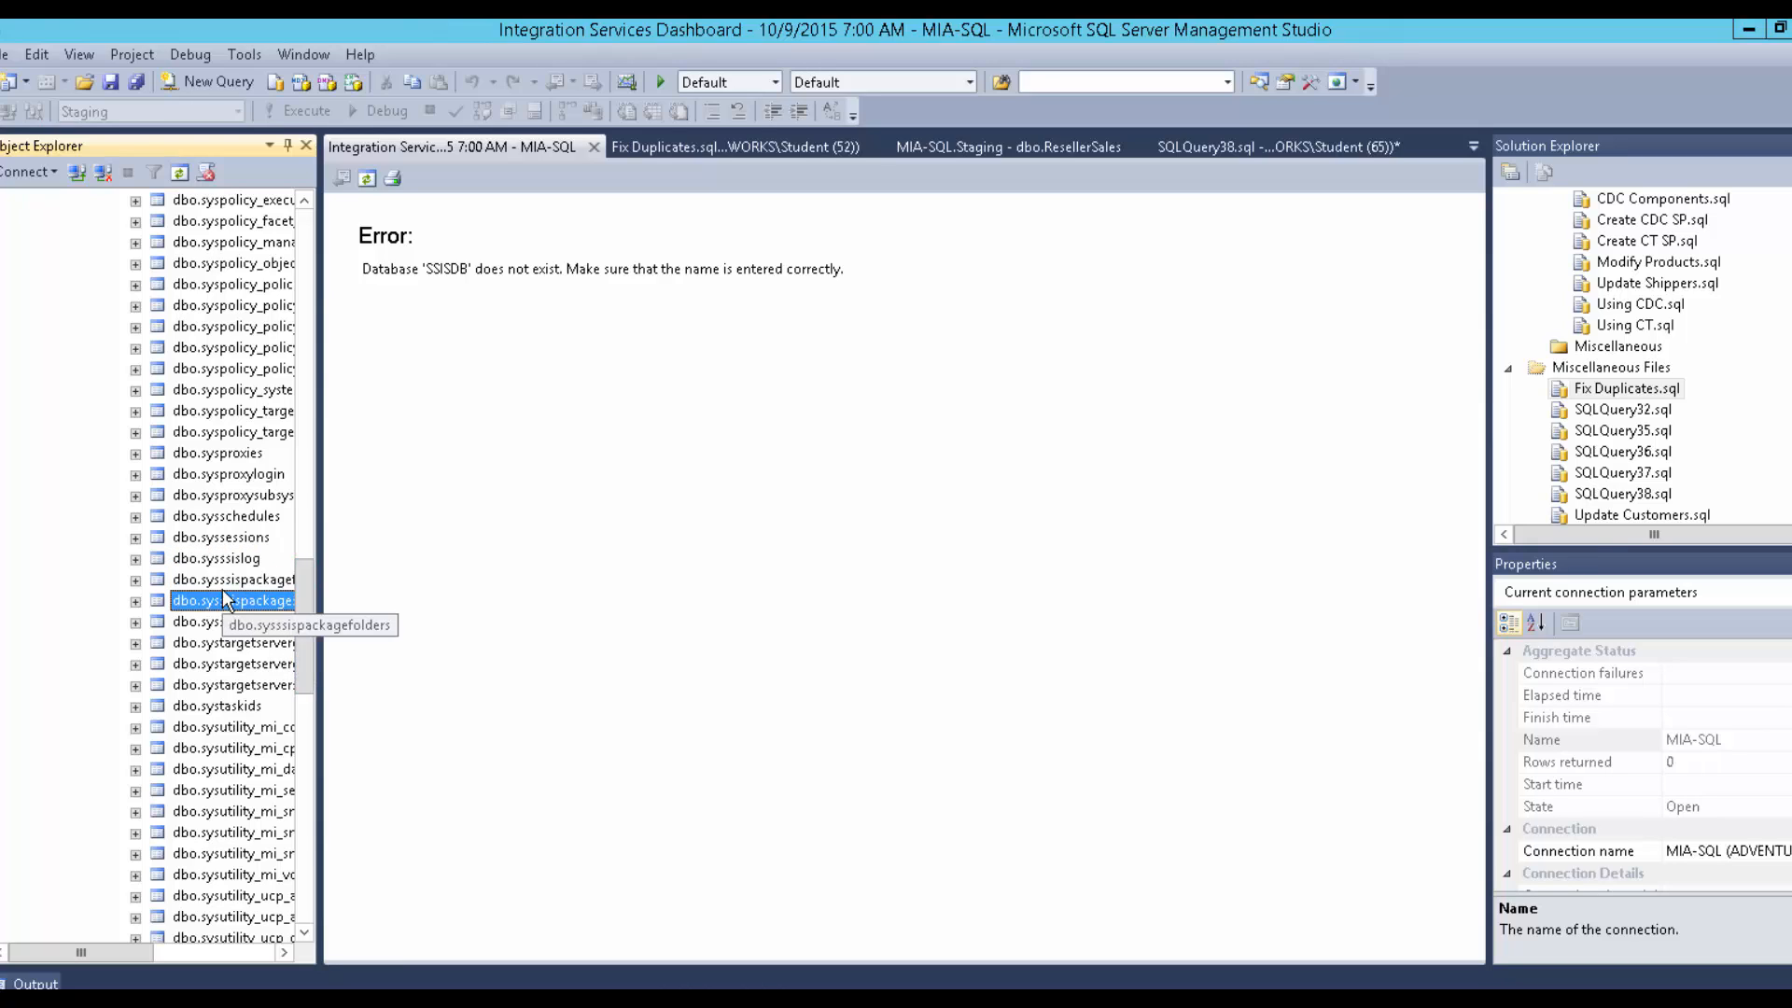
pyautogui.press('Up')
pyautogui.press('Up')
pyautogui.moveTo(318, 565); pyautogui.dragTo(311, 219)
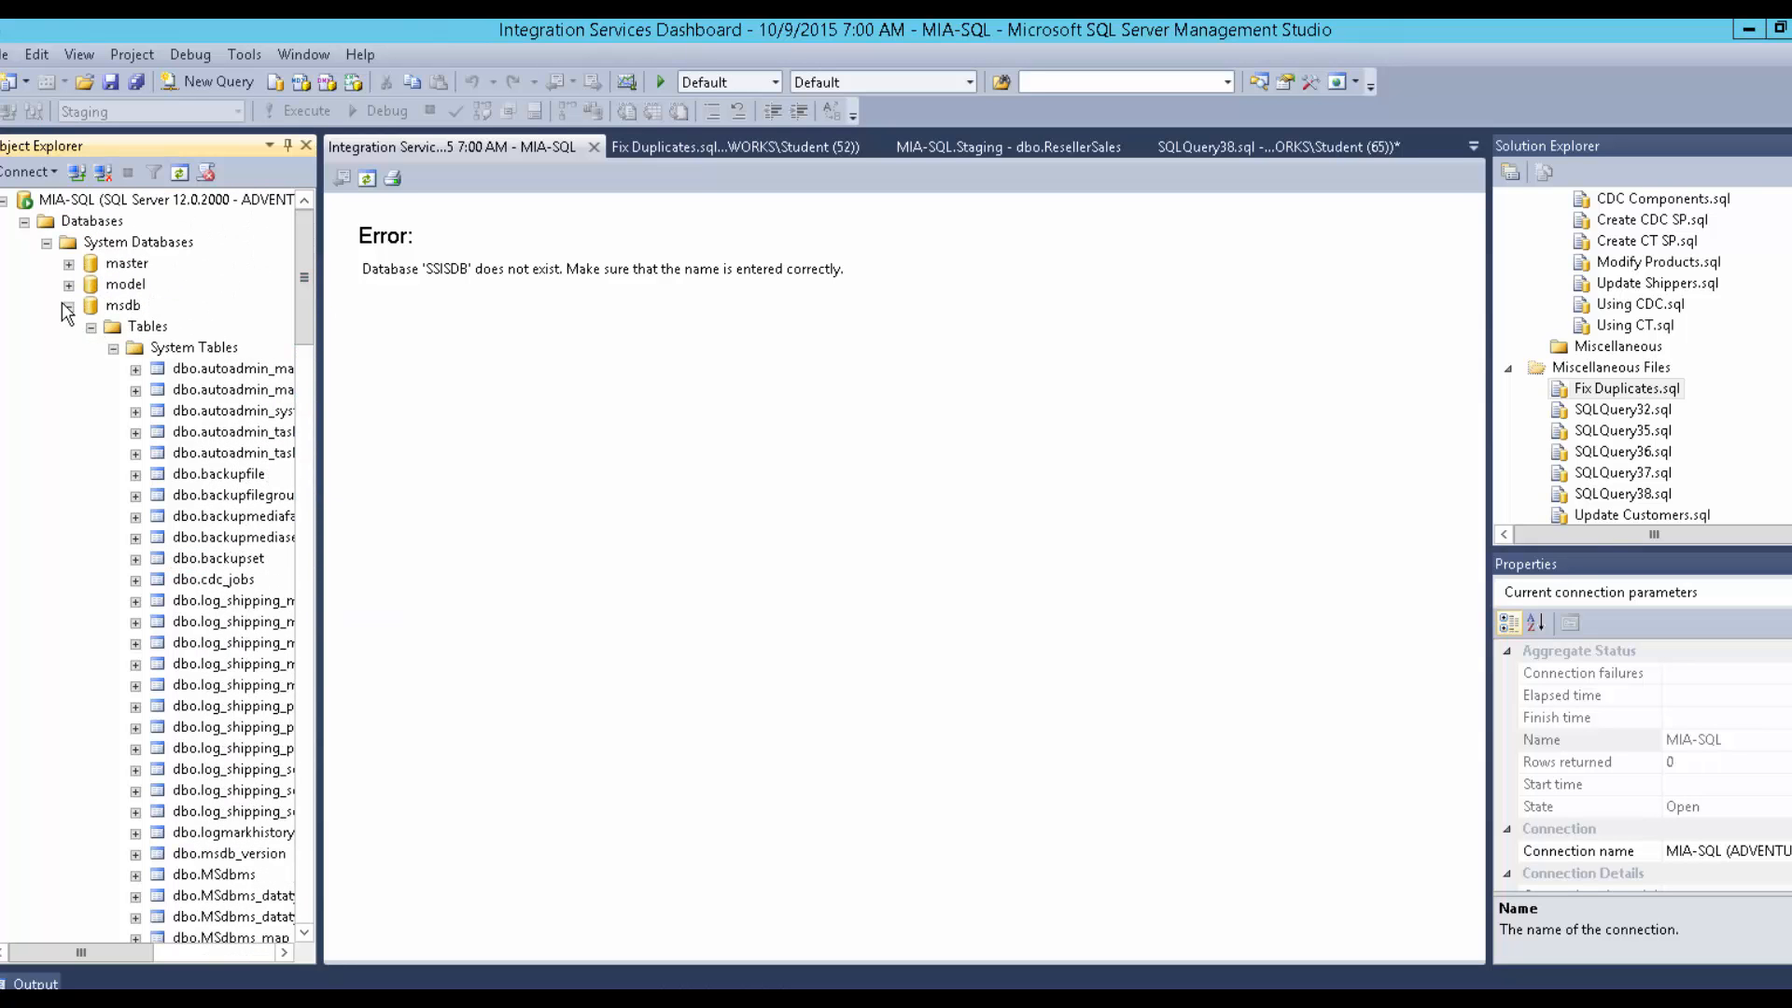
pyautogui.click(69, 305)
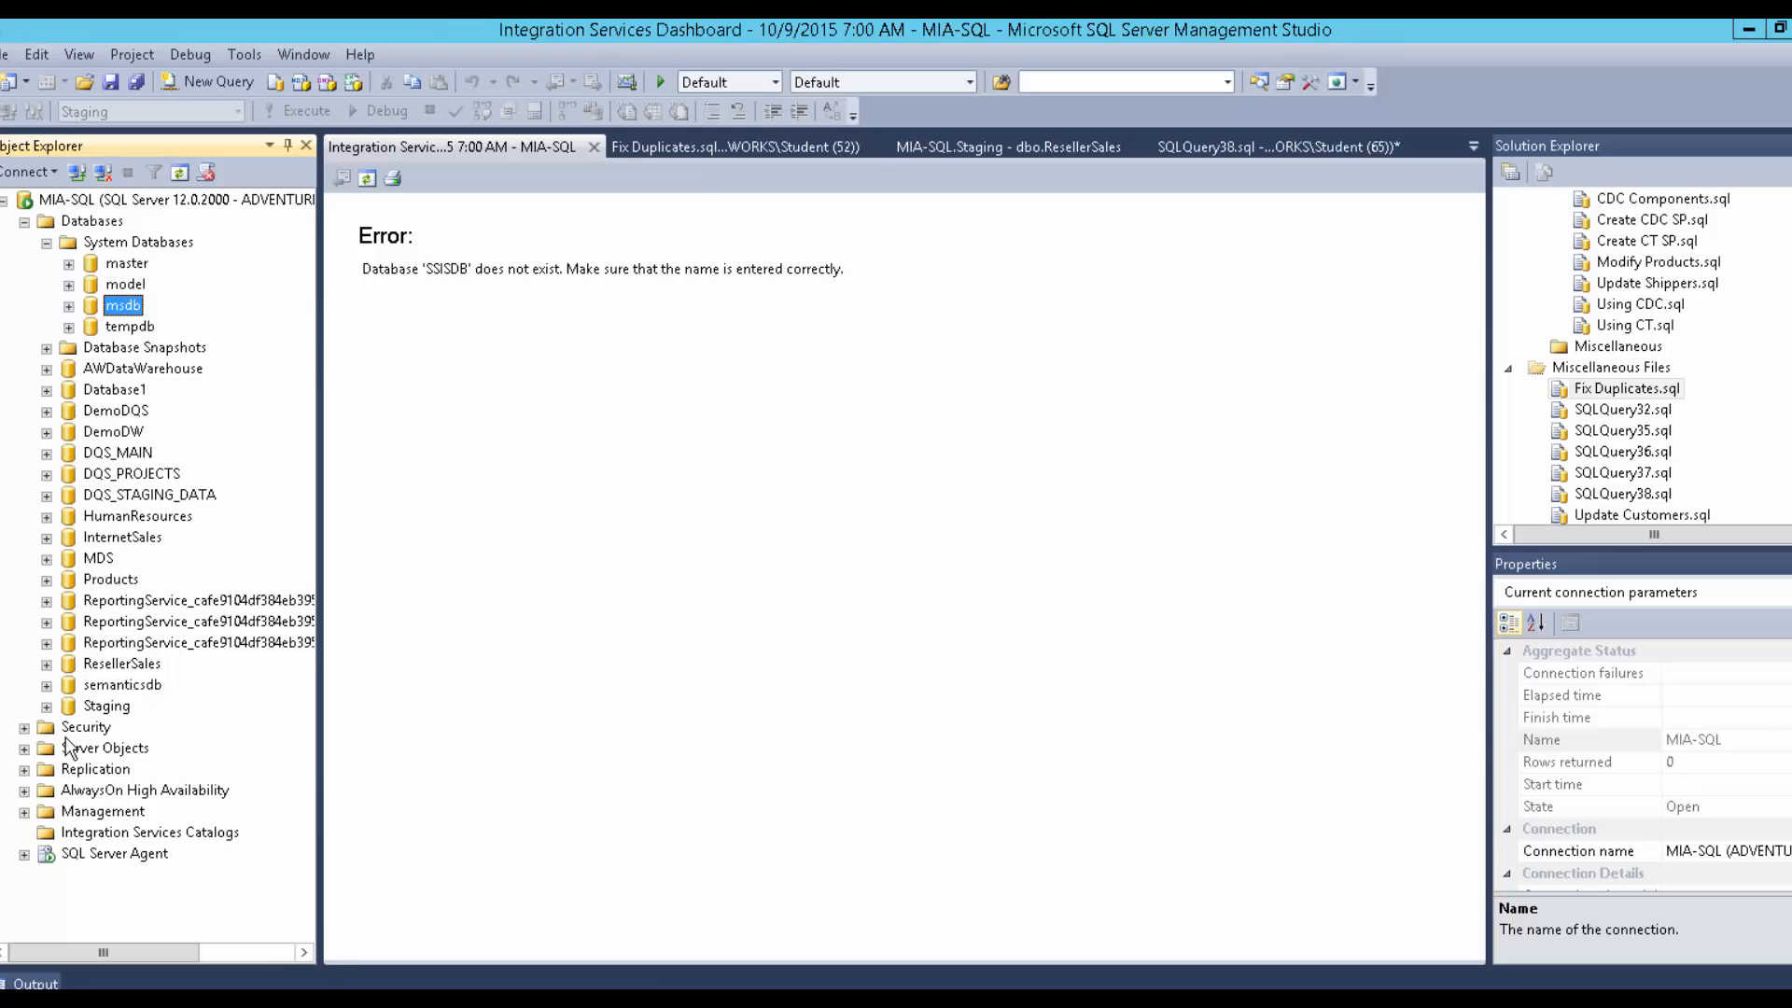
pyautogui.click(110, 838)
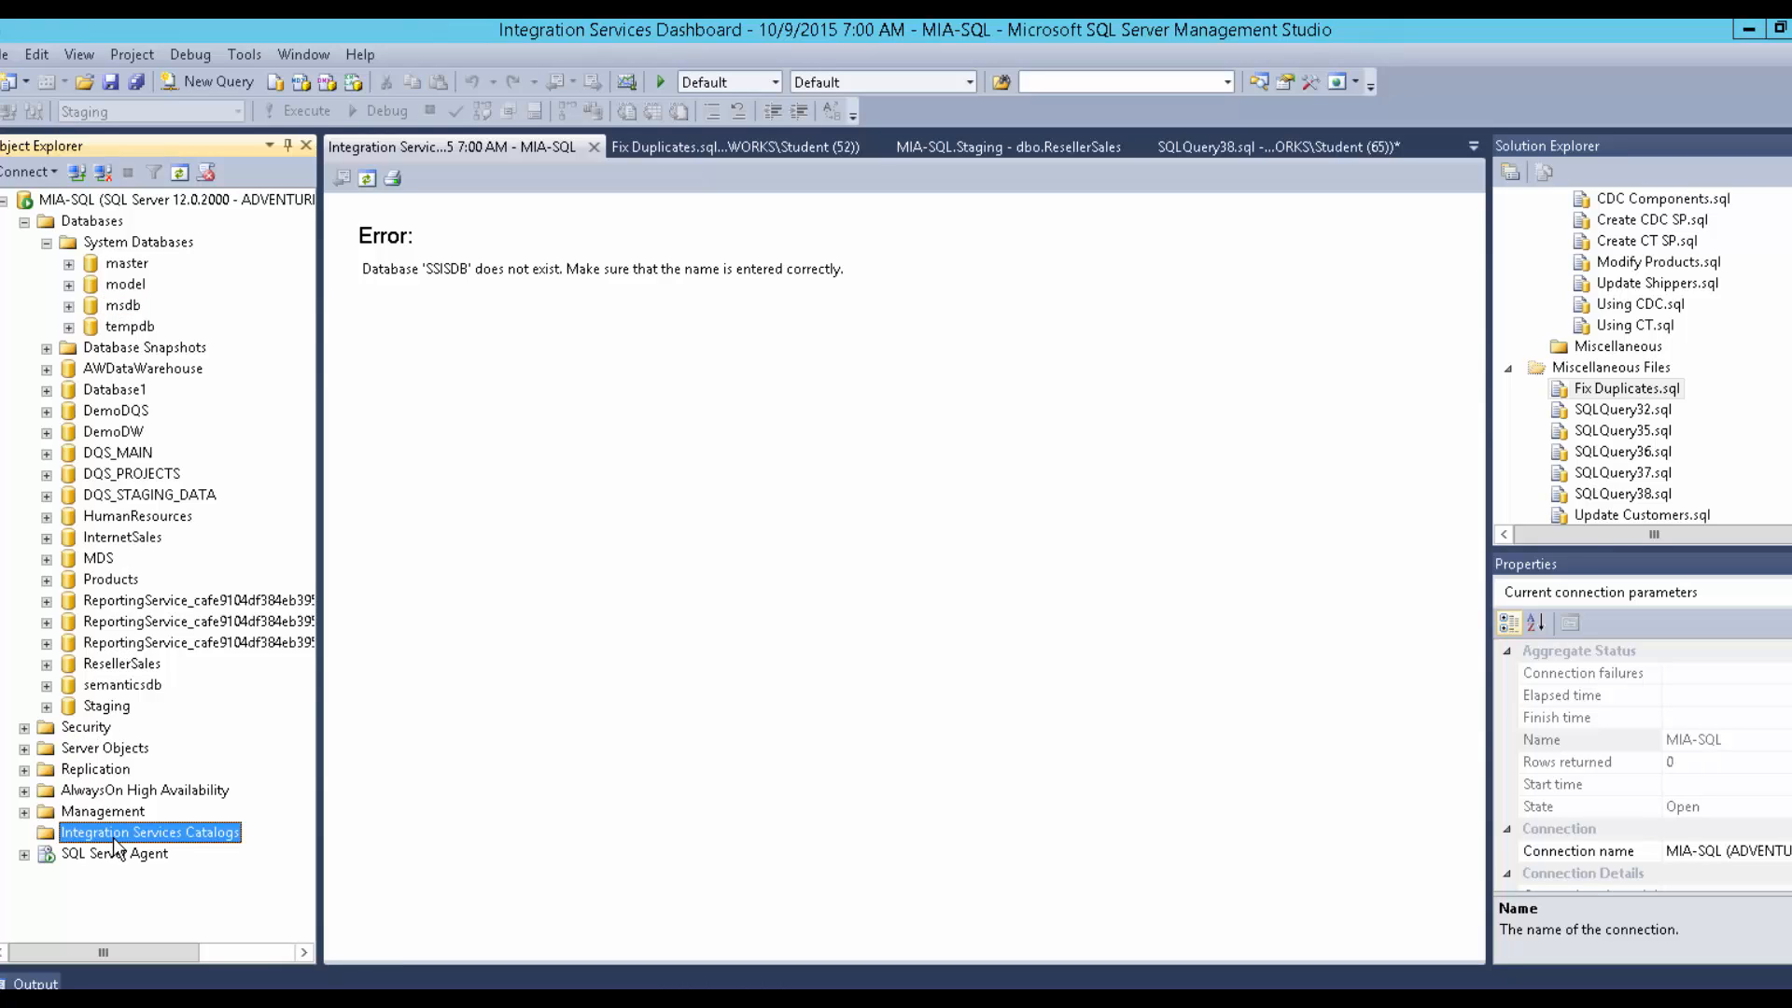
# Create the SSISDB catalog, entering and confirming the catalog encryption password.
pyautogui.rightClick(114, 838)
pyautogui.click(215, 852)
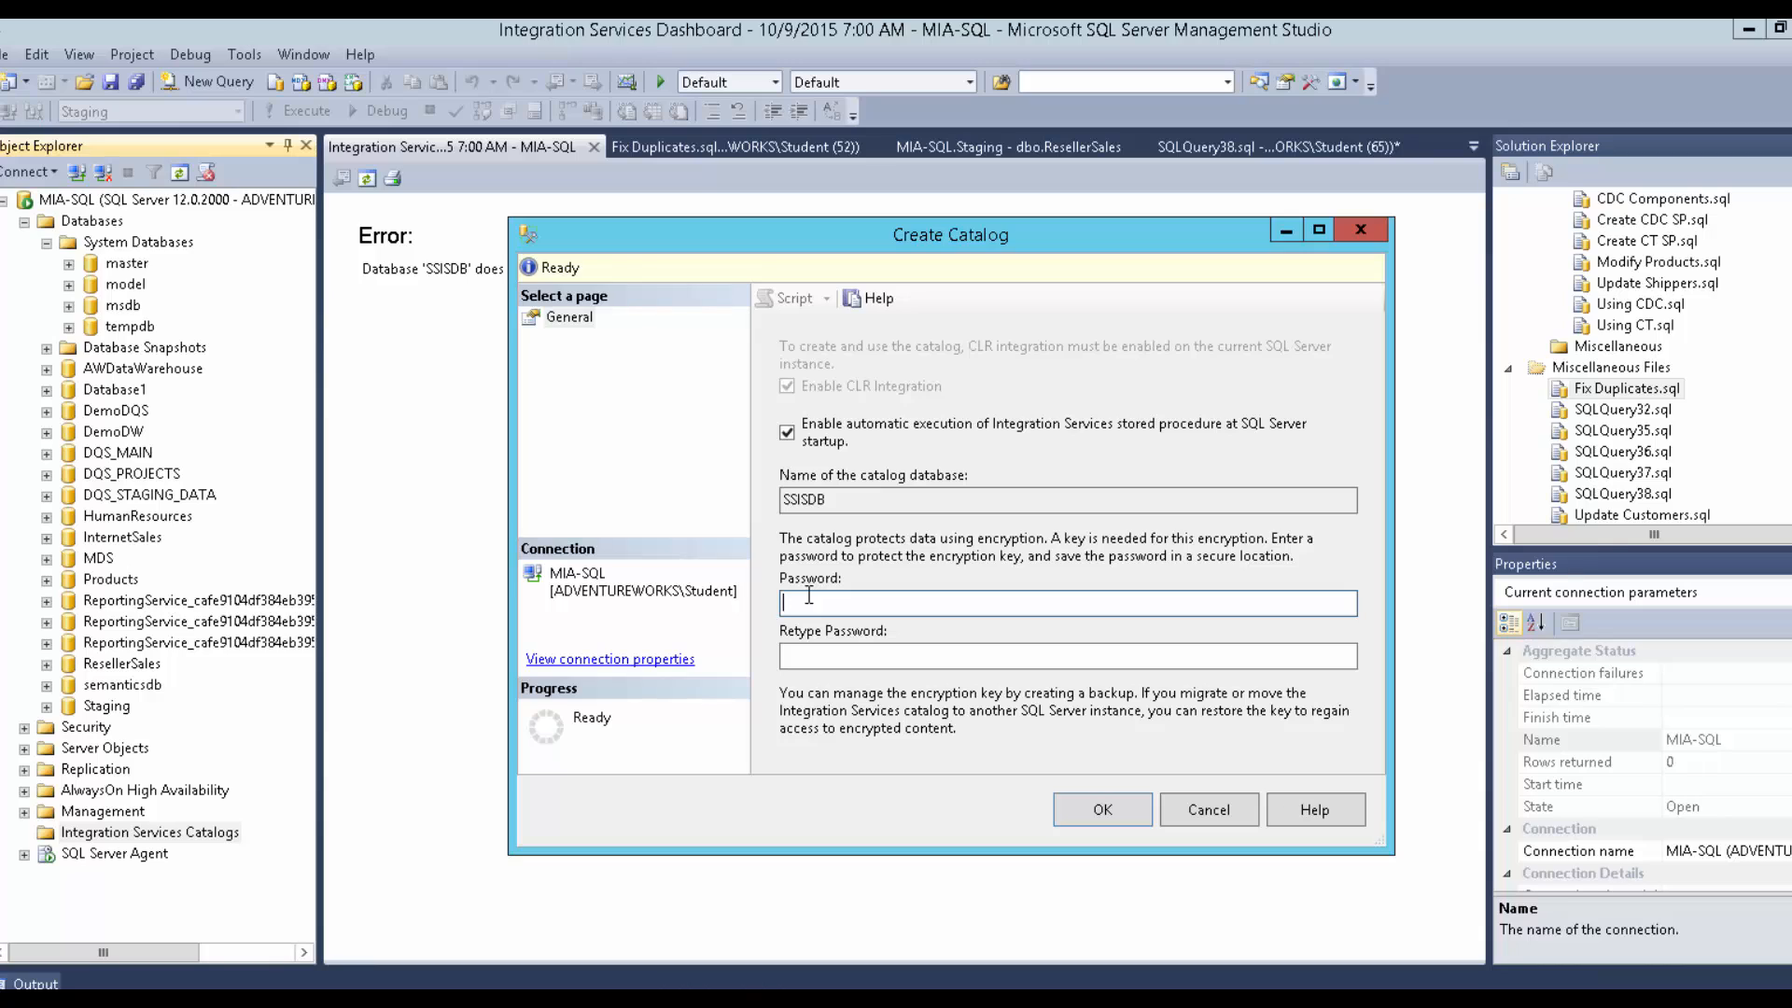
pyautogui.write('Pa$$w0rd')
pyautogui.press('Tab')
pyautogui.write('Pa')
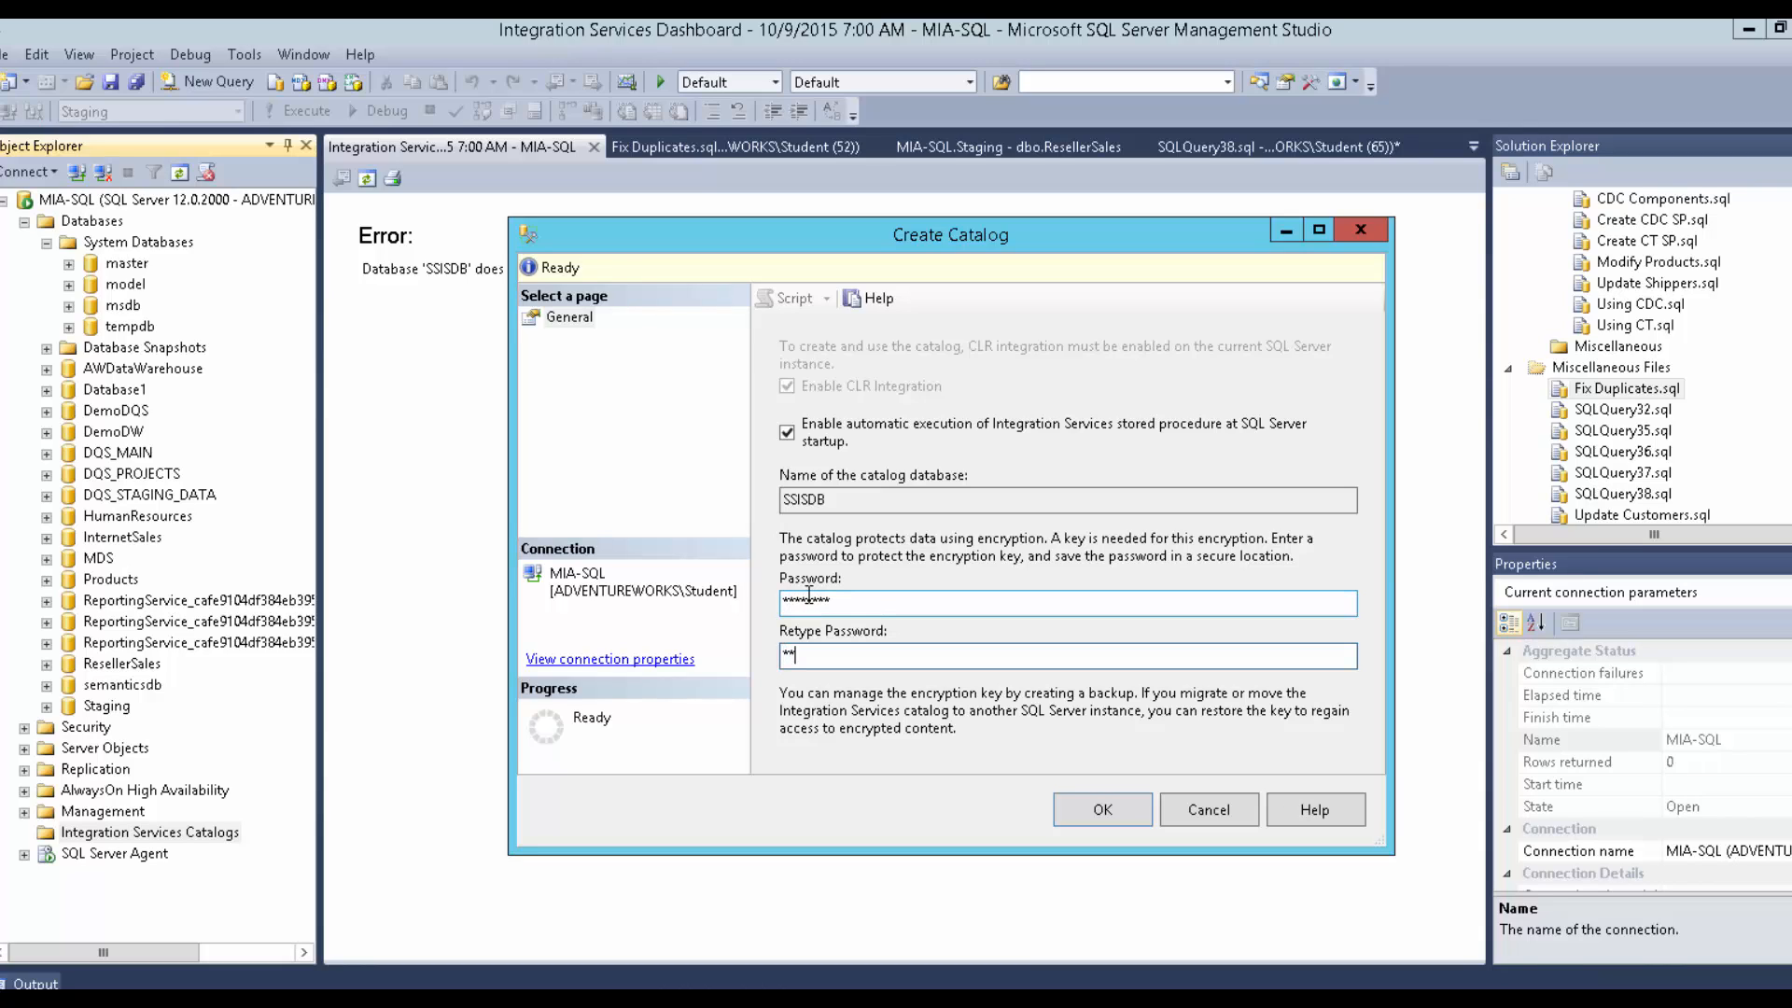
pyautogui.write('$$w0rd')
pyautogui.press('Return')
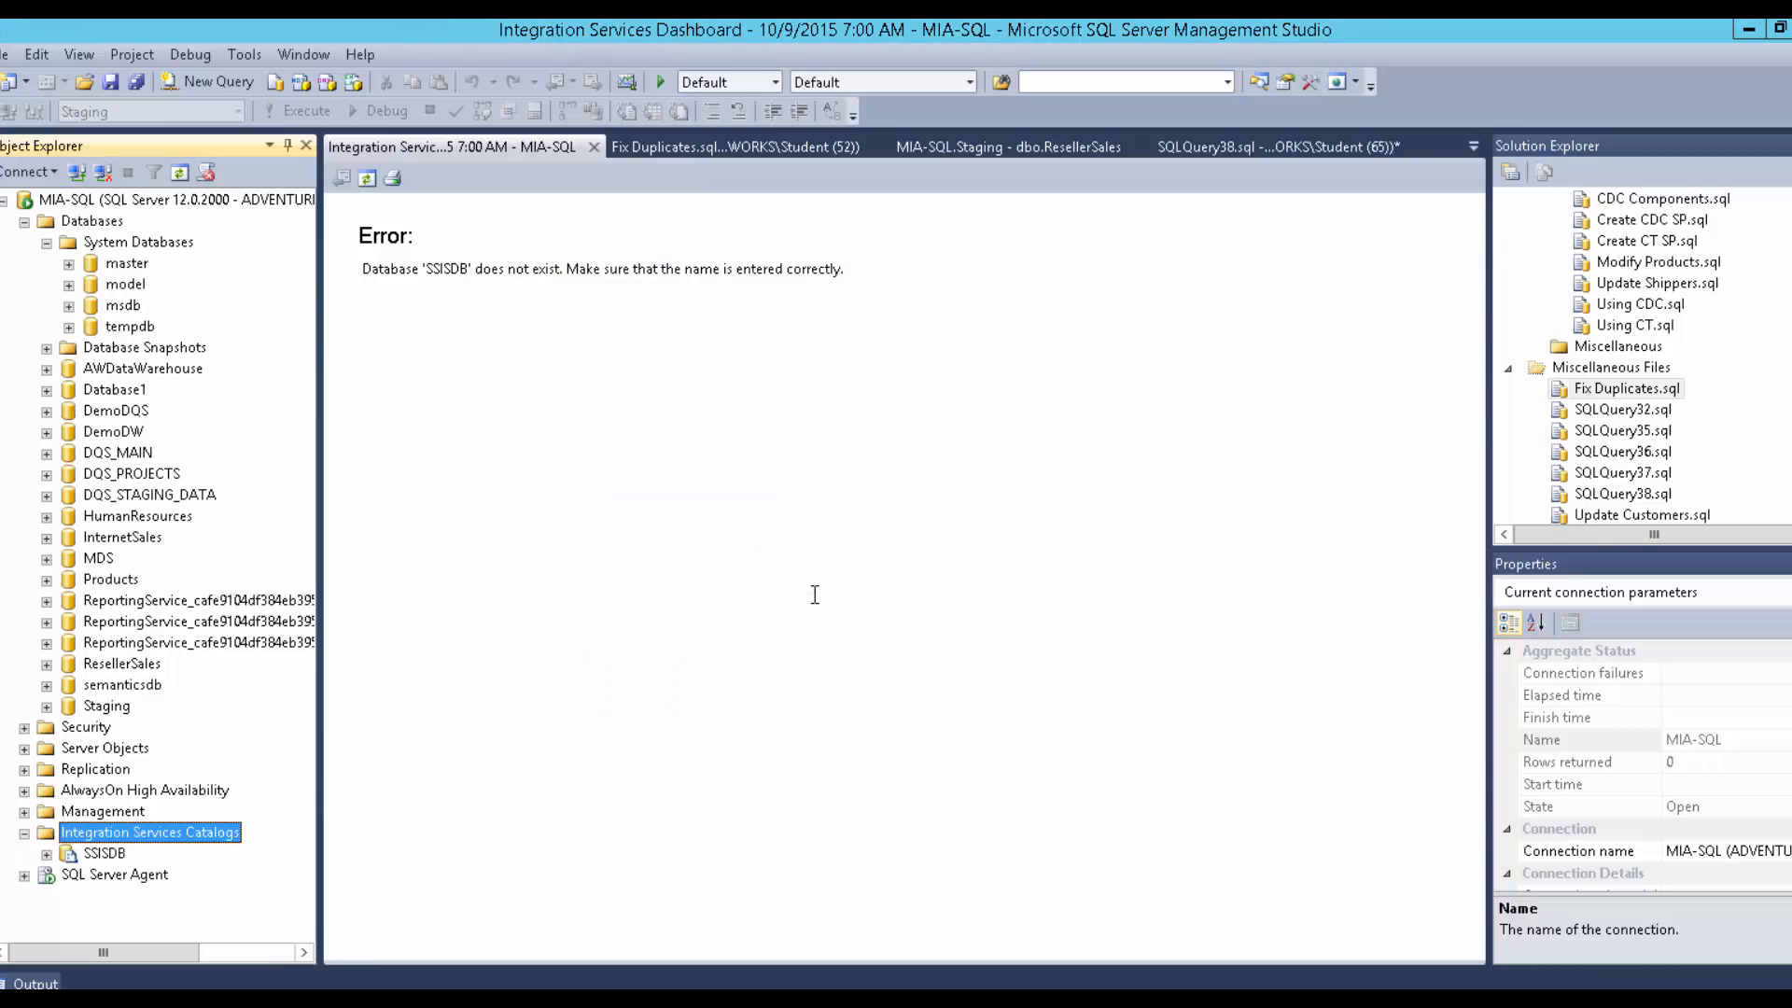
pyautogui.click(46, 853)
# Create a catalog folder named Demo under SSISDB.
pyautogui.rightClick(75, 853)
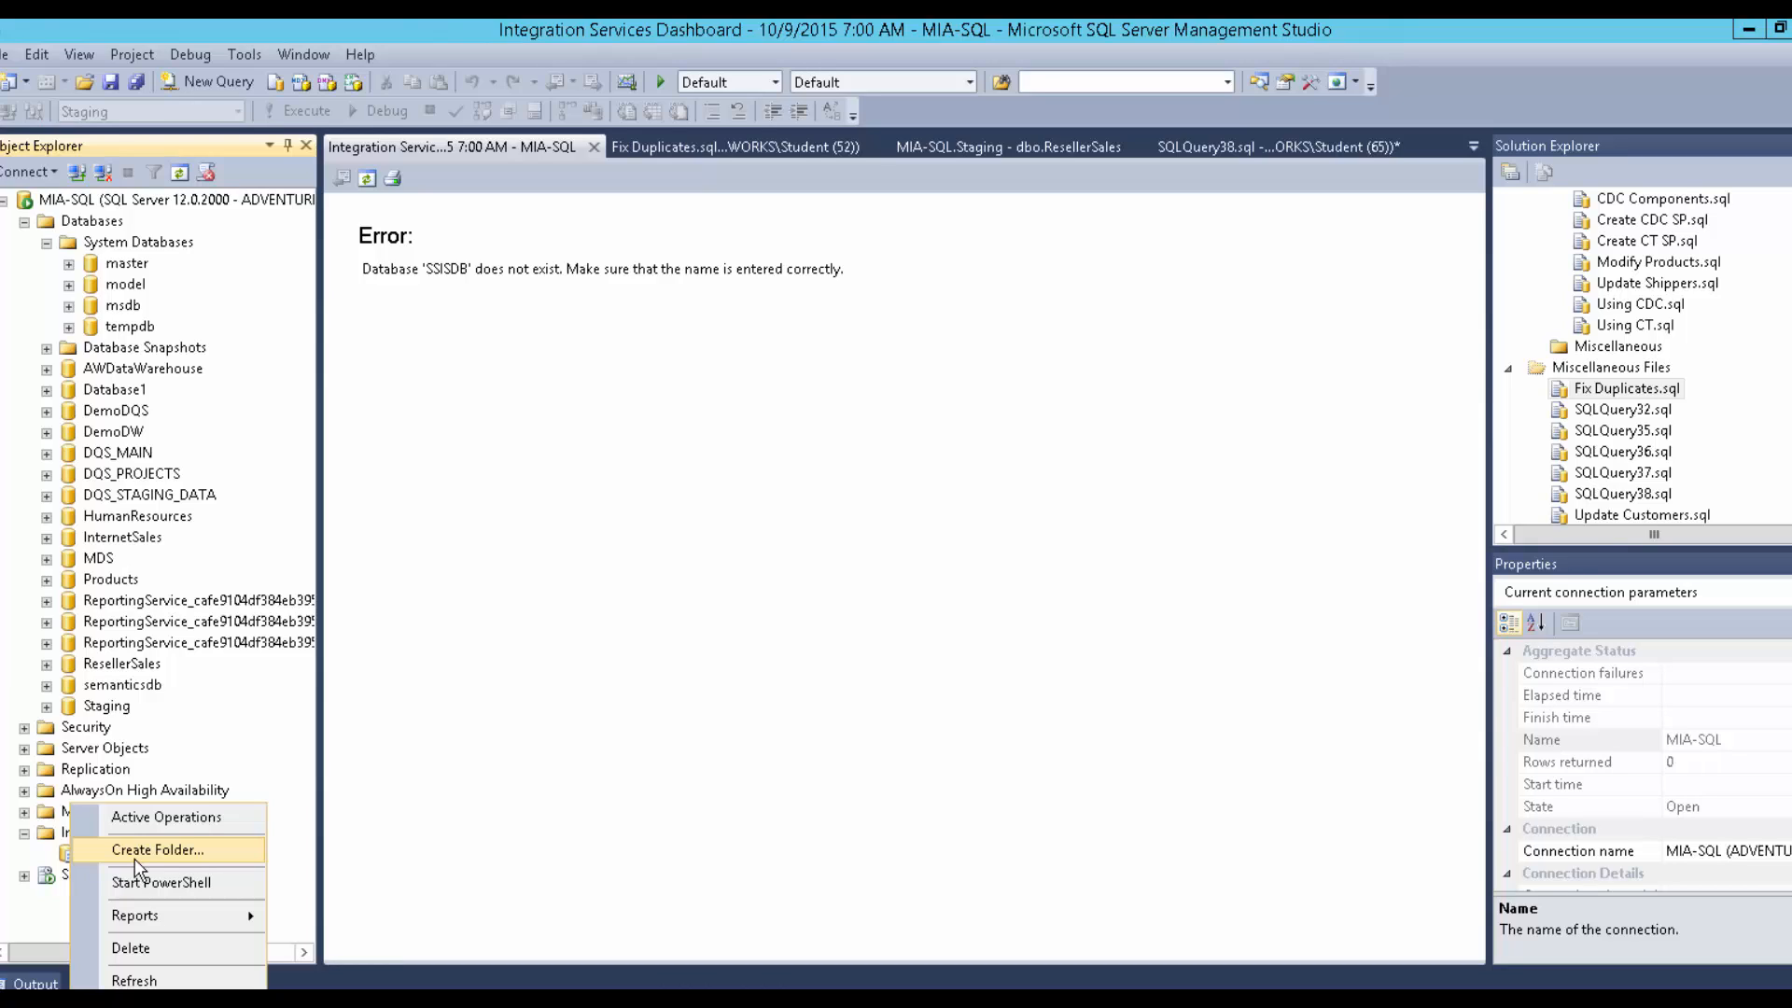
pyautogui.click(135, 857)
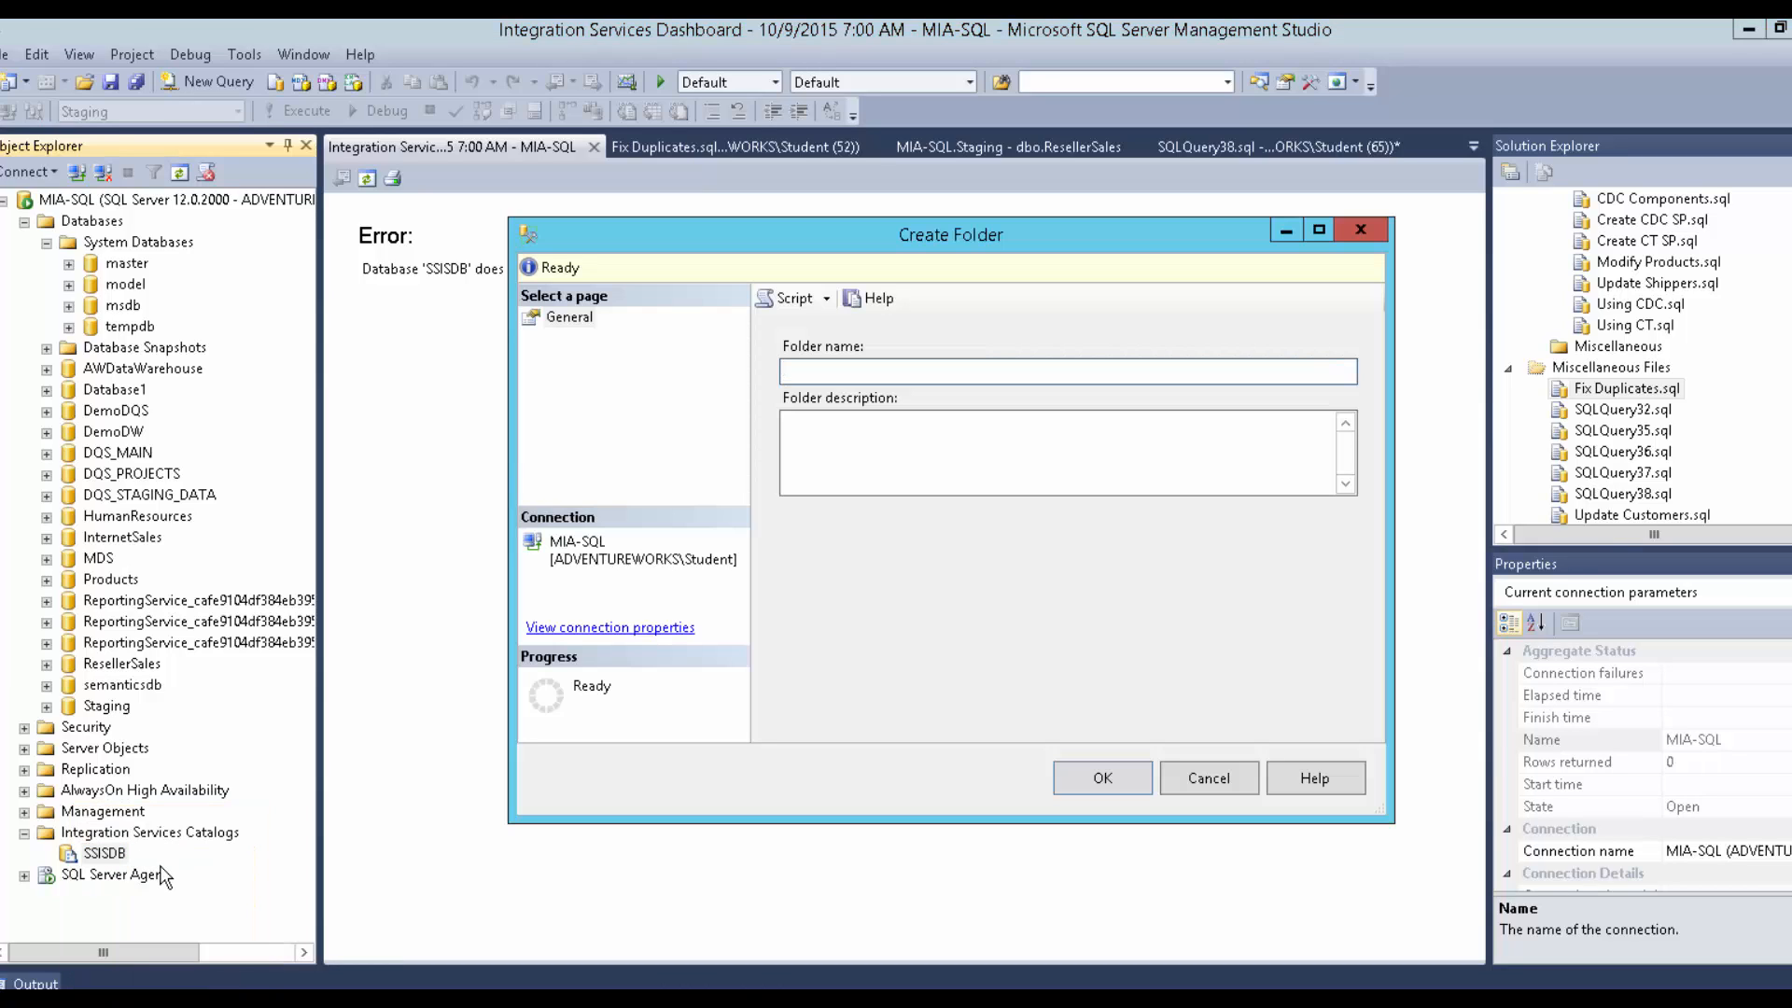
pyautogui.write('Demo')
pyautogui.click(1089, 786)
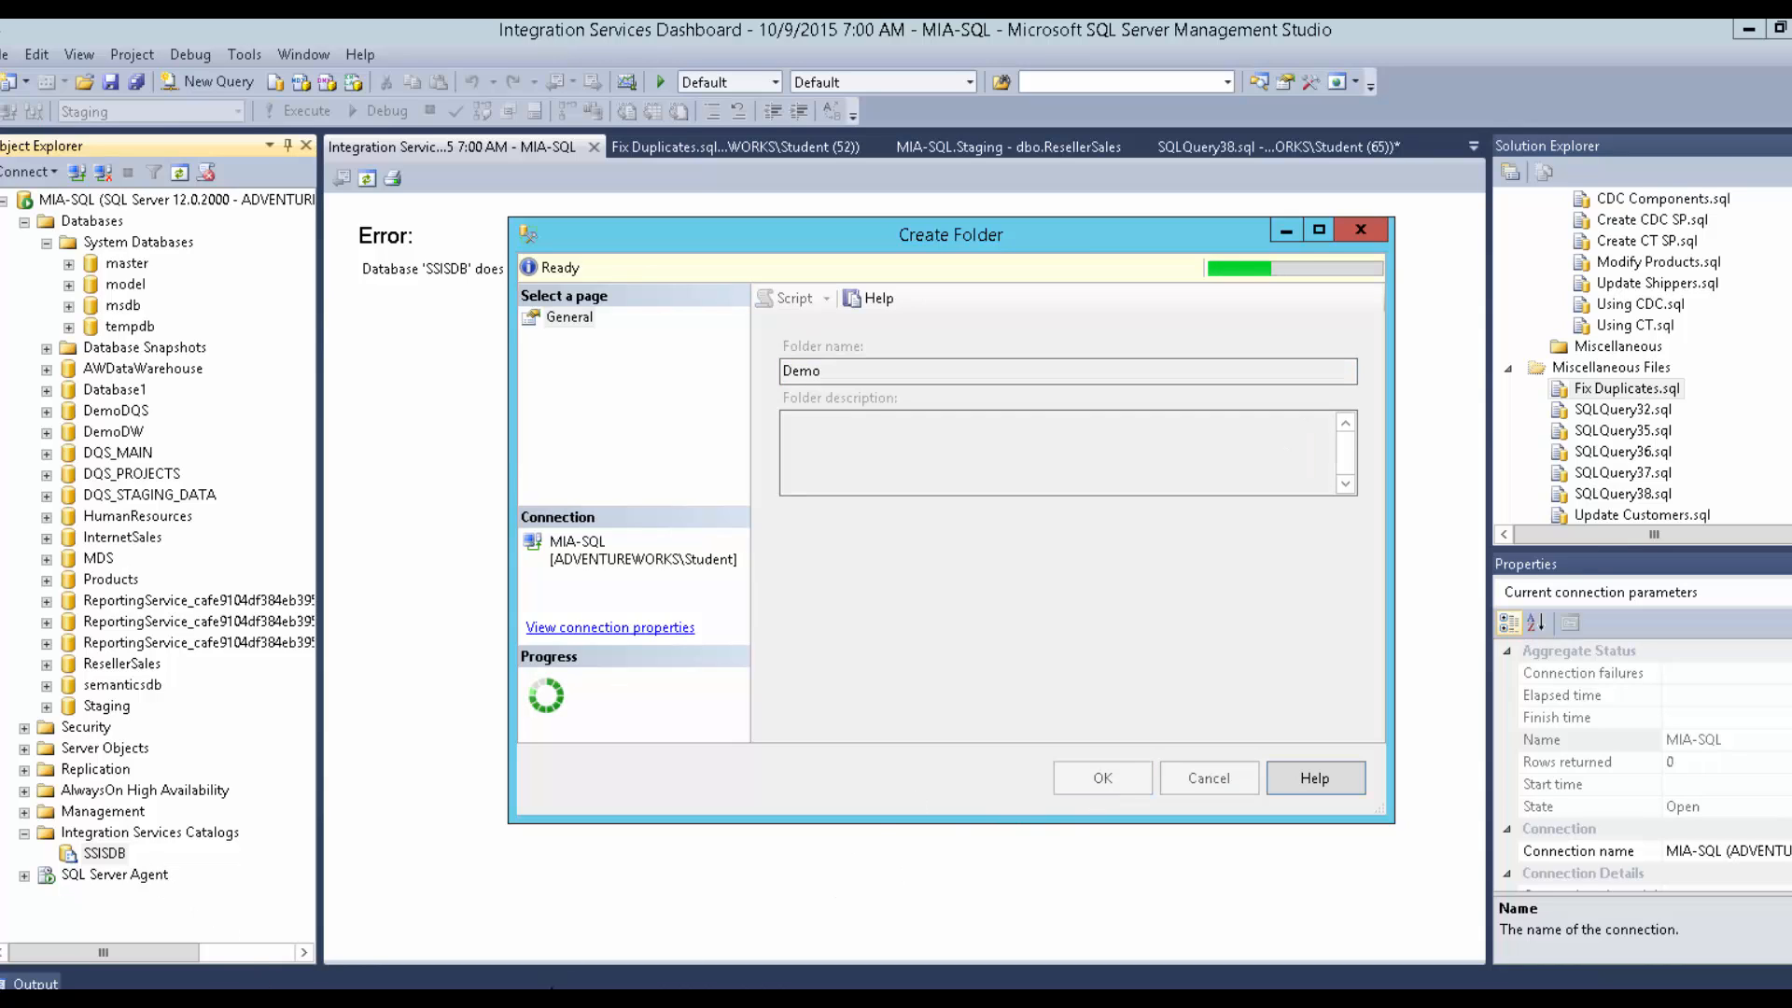
pyautogui.moveTo(512, 997)
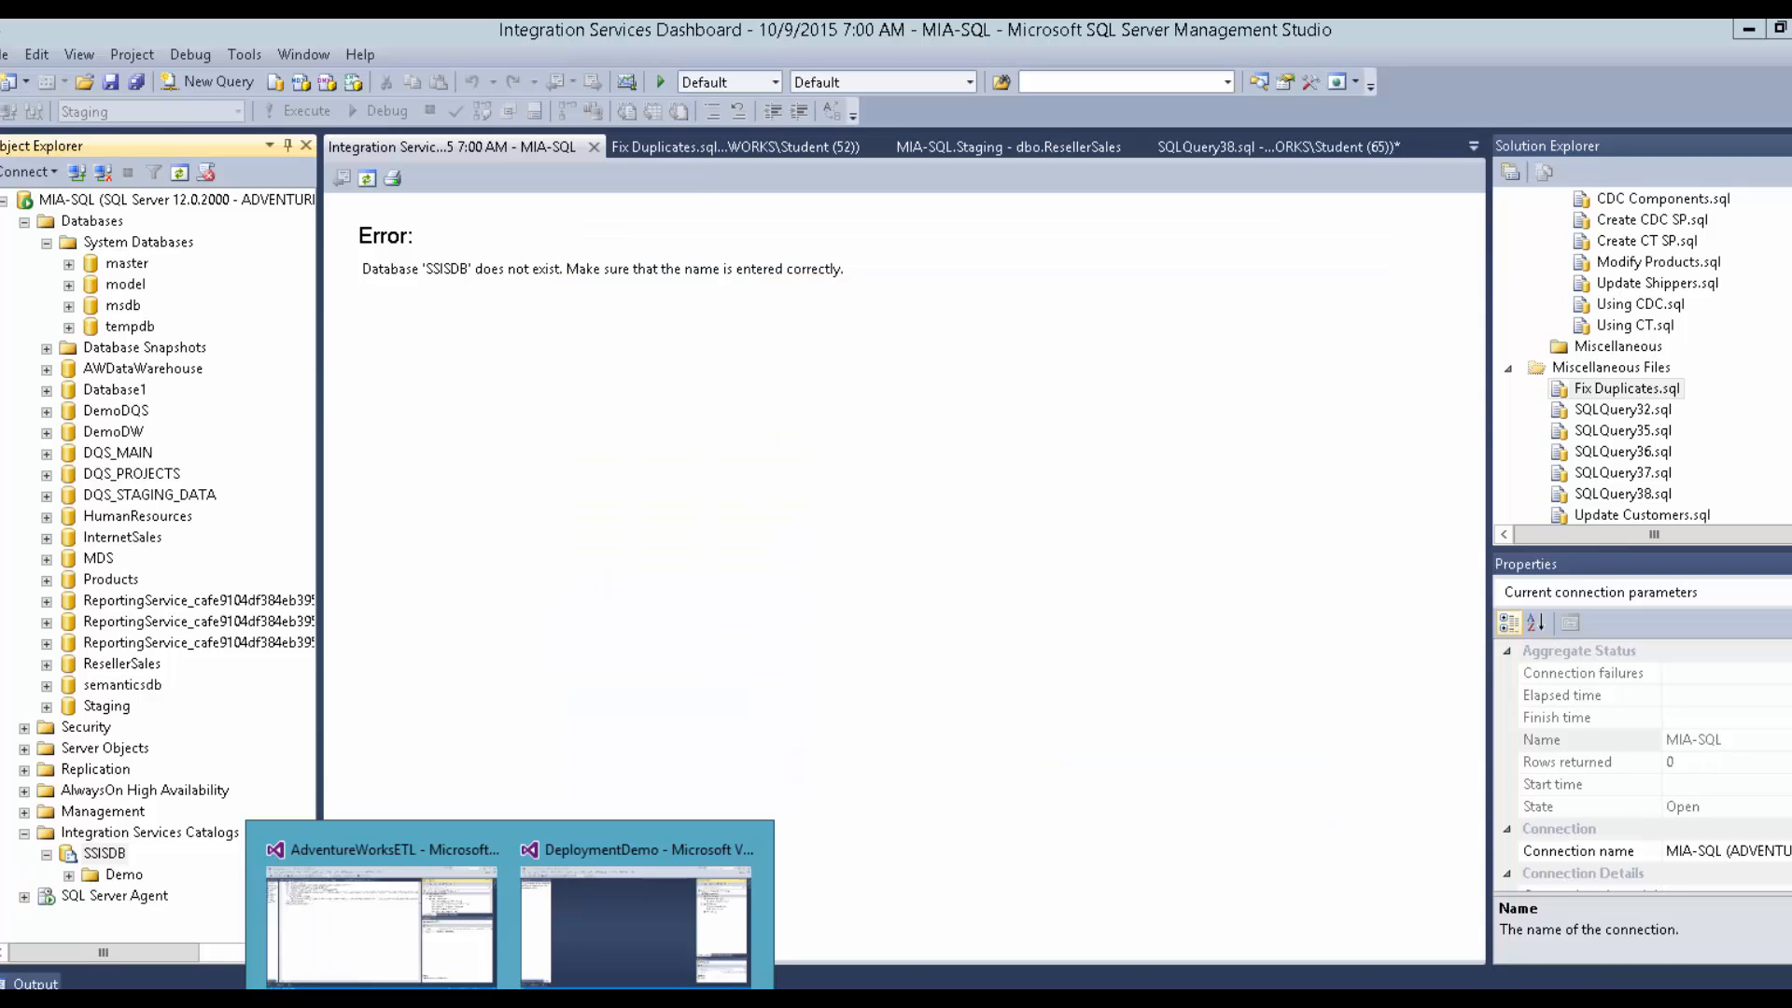
# Build the DeploymentDemo project in Visual Studio and locate the .ispac output path in the build log.
pyautogui.click(532, 971)
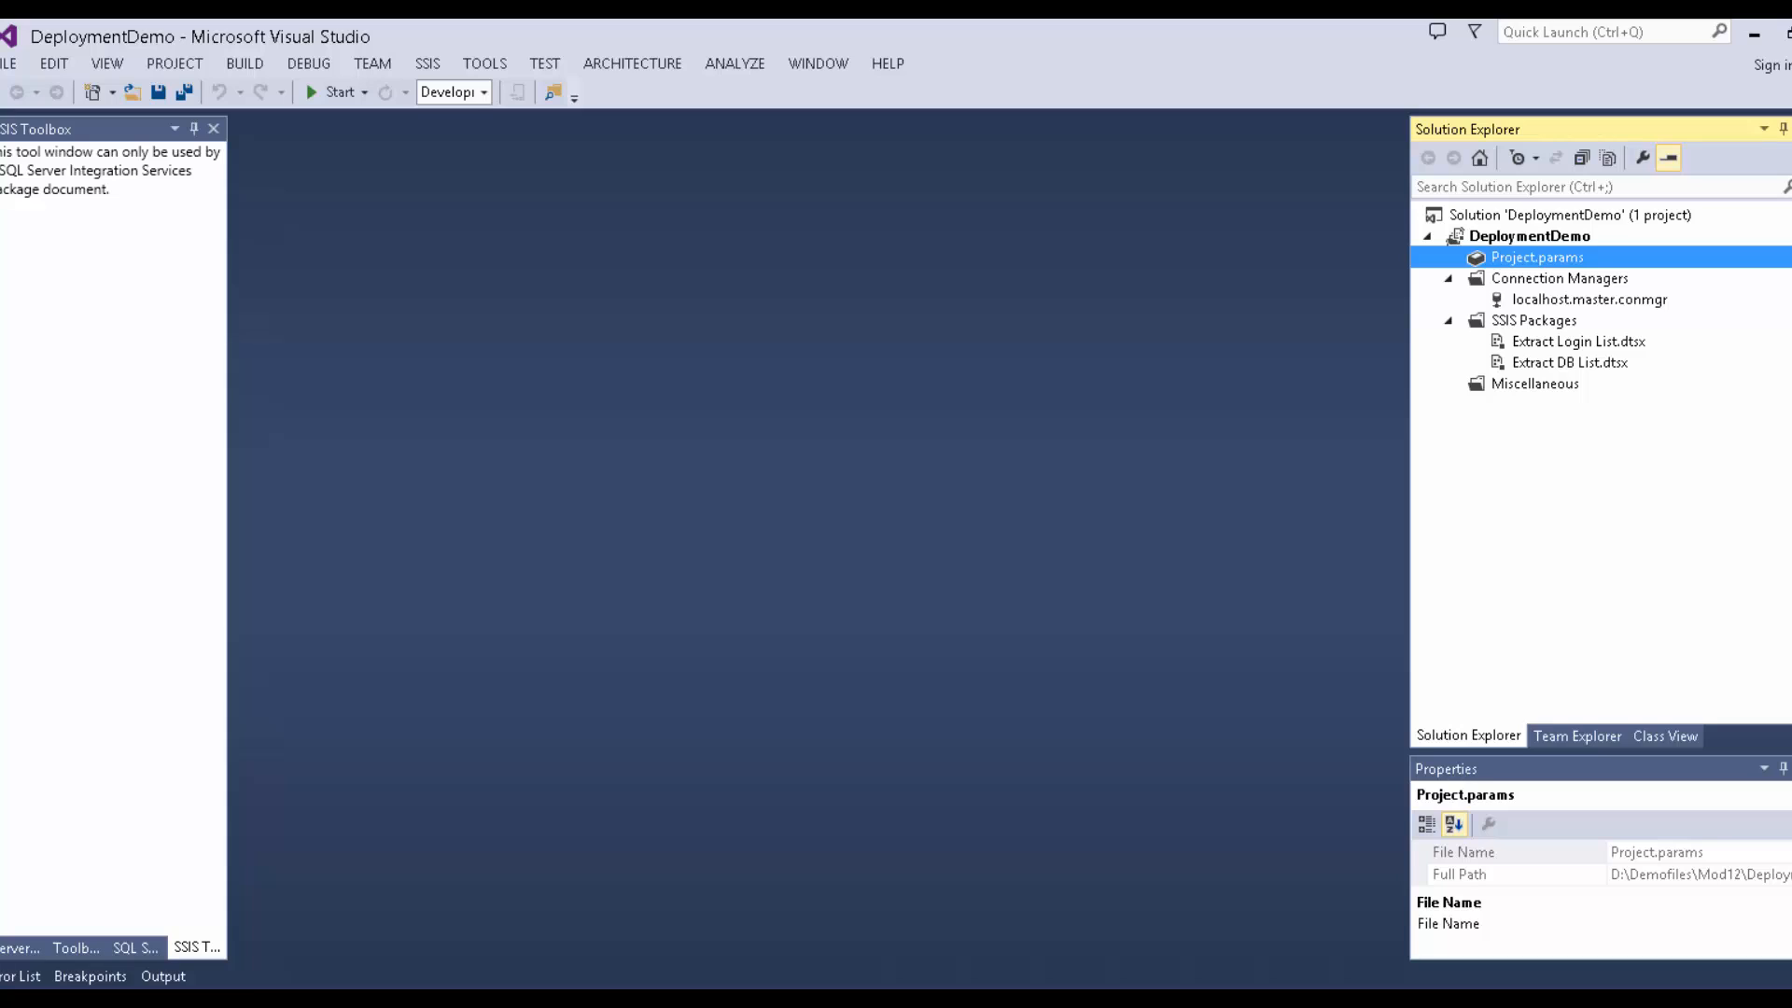
pyautogui.moveTo(364, 999)
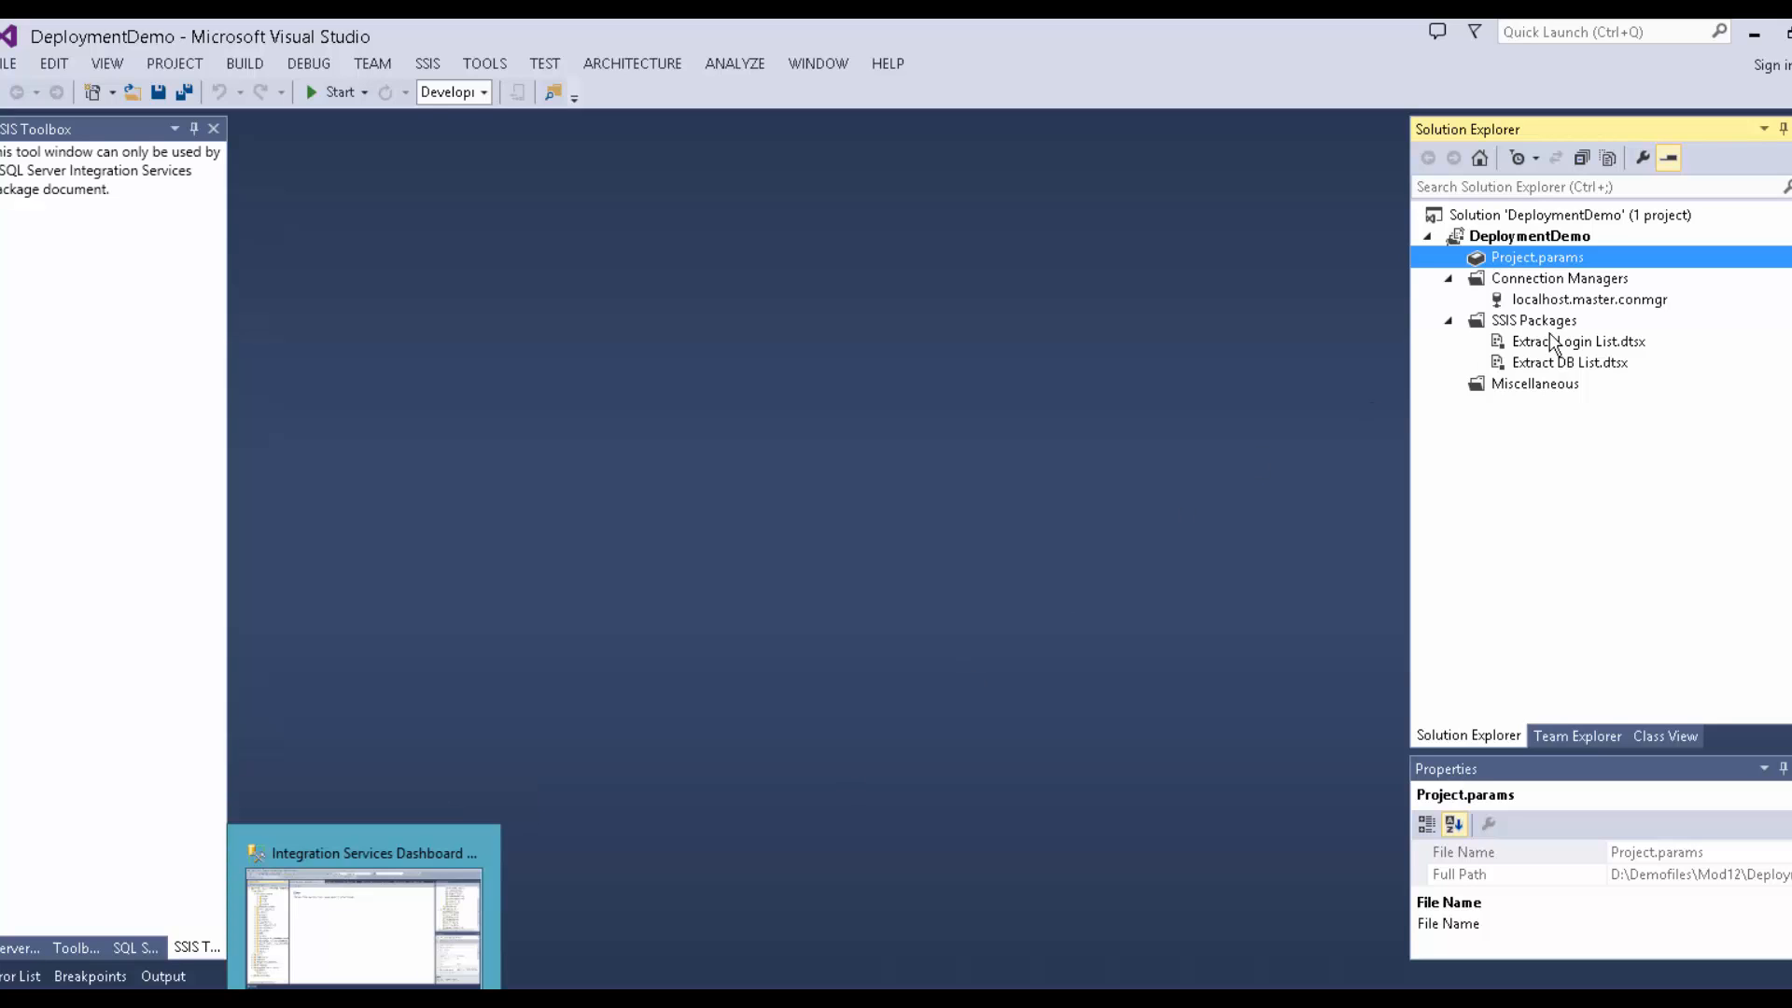
pyautogui.click(1557, 238)
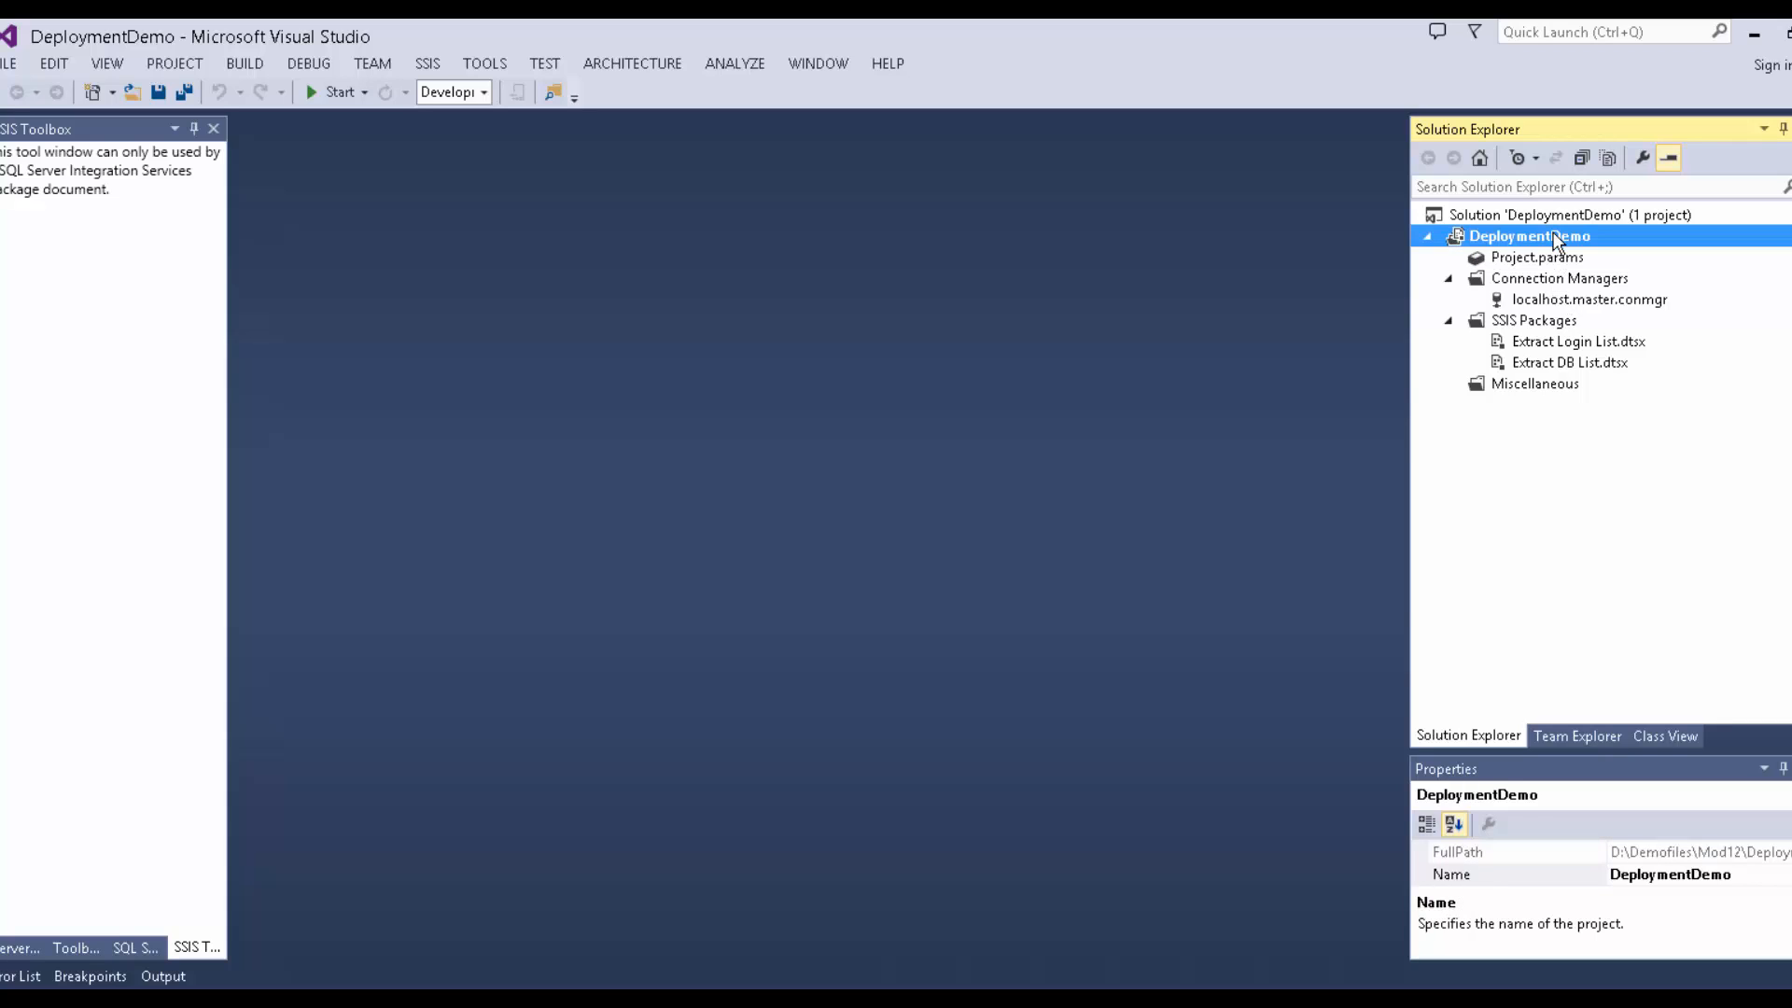
pyautogui.rightClick(1557, 239)
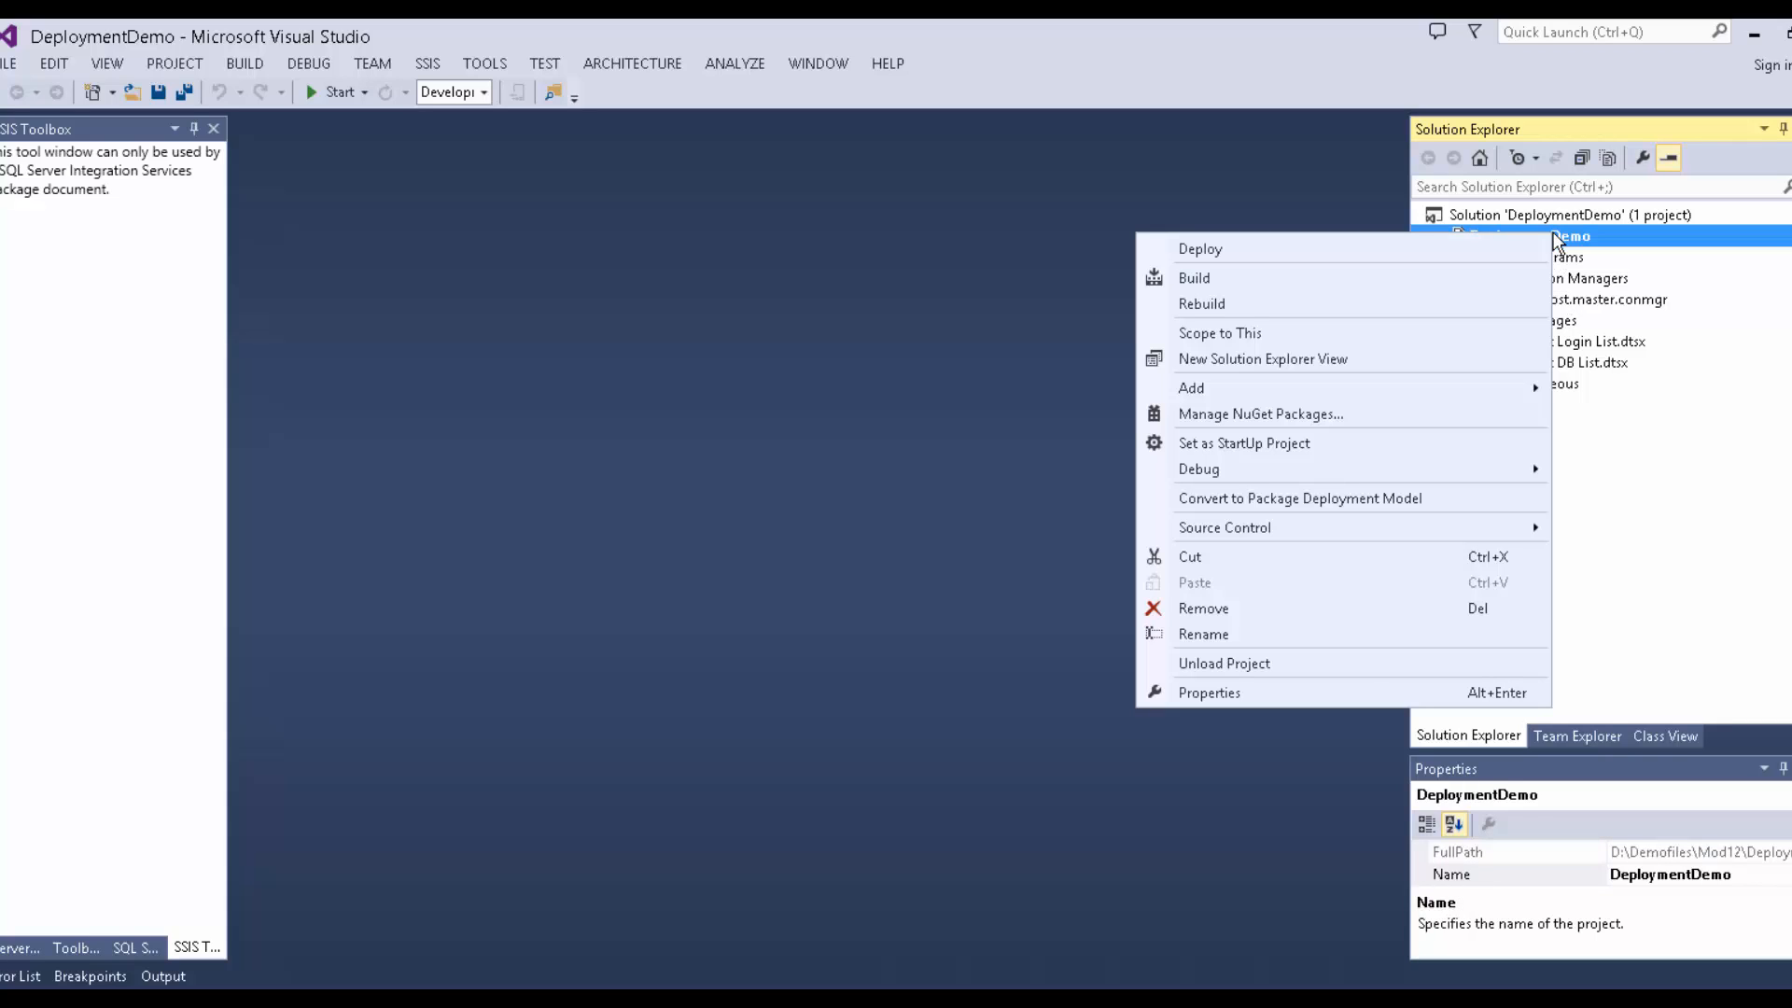
pyautogui.click(1489, 273)
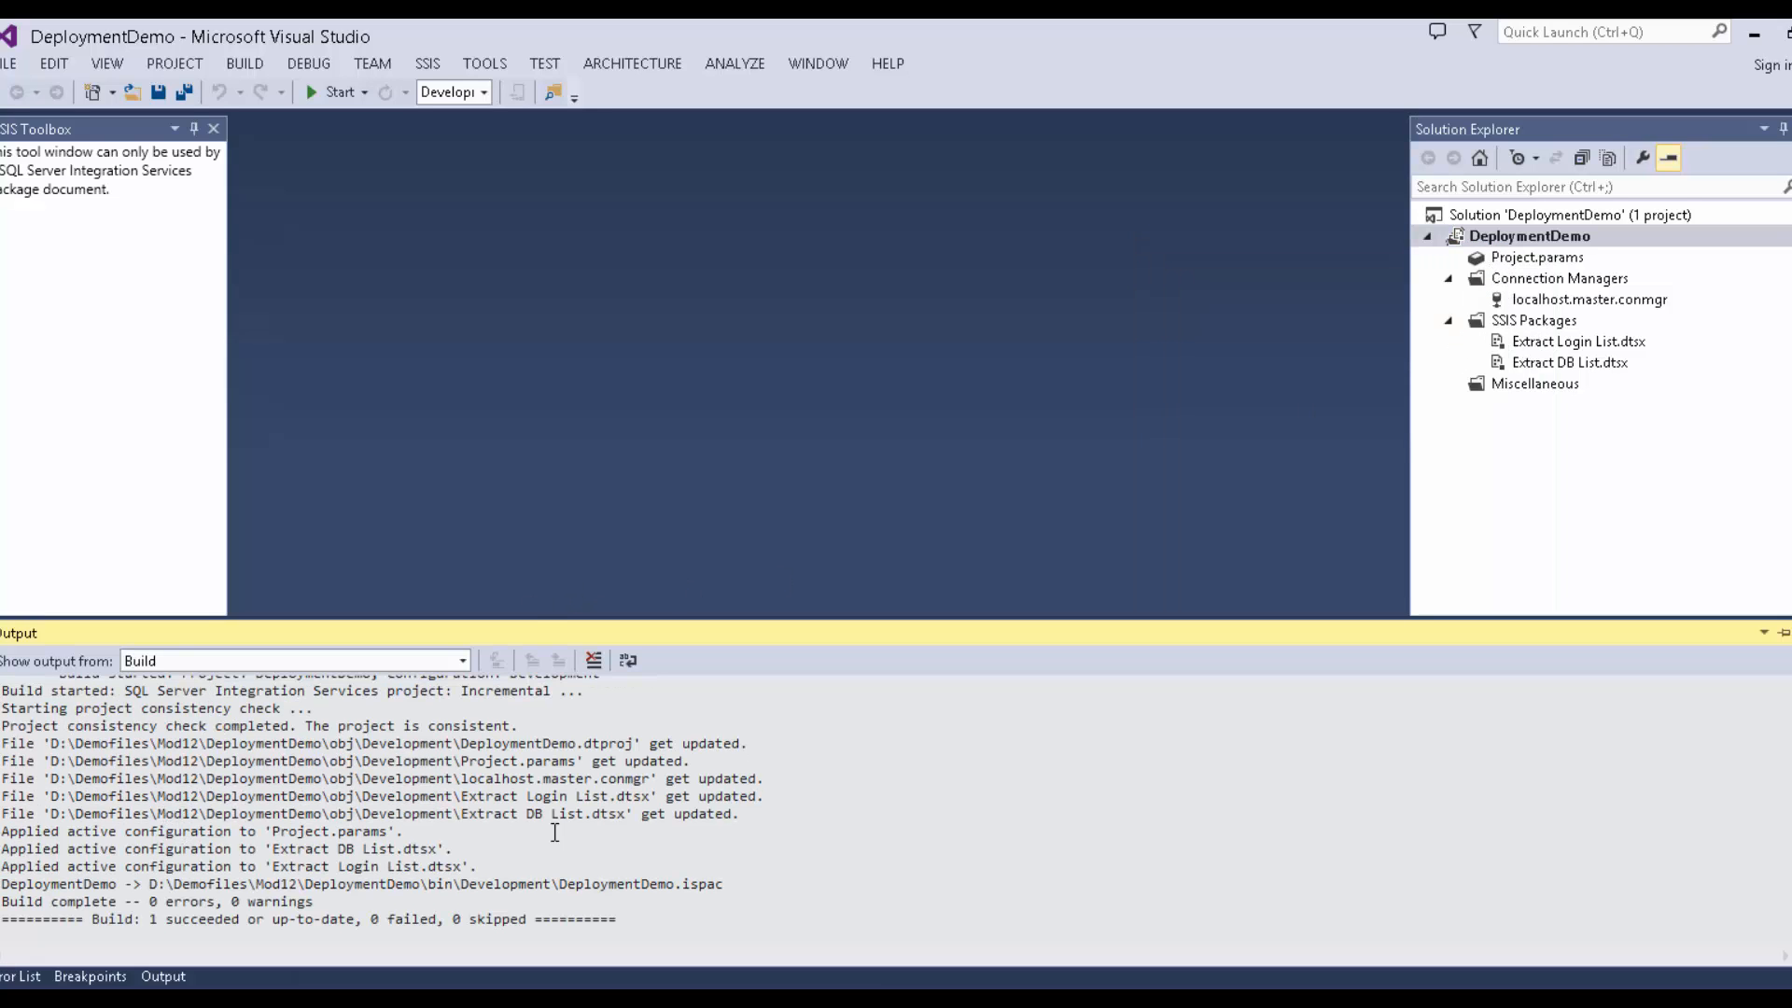
pyautogui.moveTo(677, 876)
pyautogui.mouseDown()
pyautogui.moveTo(255, 863)
pyautogui.moveTo(112, 885)
pyautogui.moveTo(425, 917)
pyautogui.moveTo(674, 885)
pyautogui.mouseUp()
pyautogui.click(554, 880)
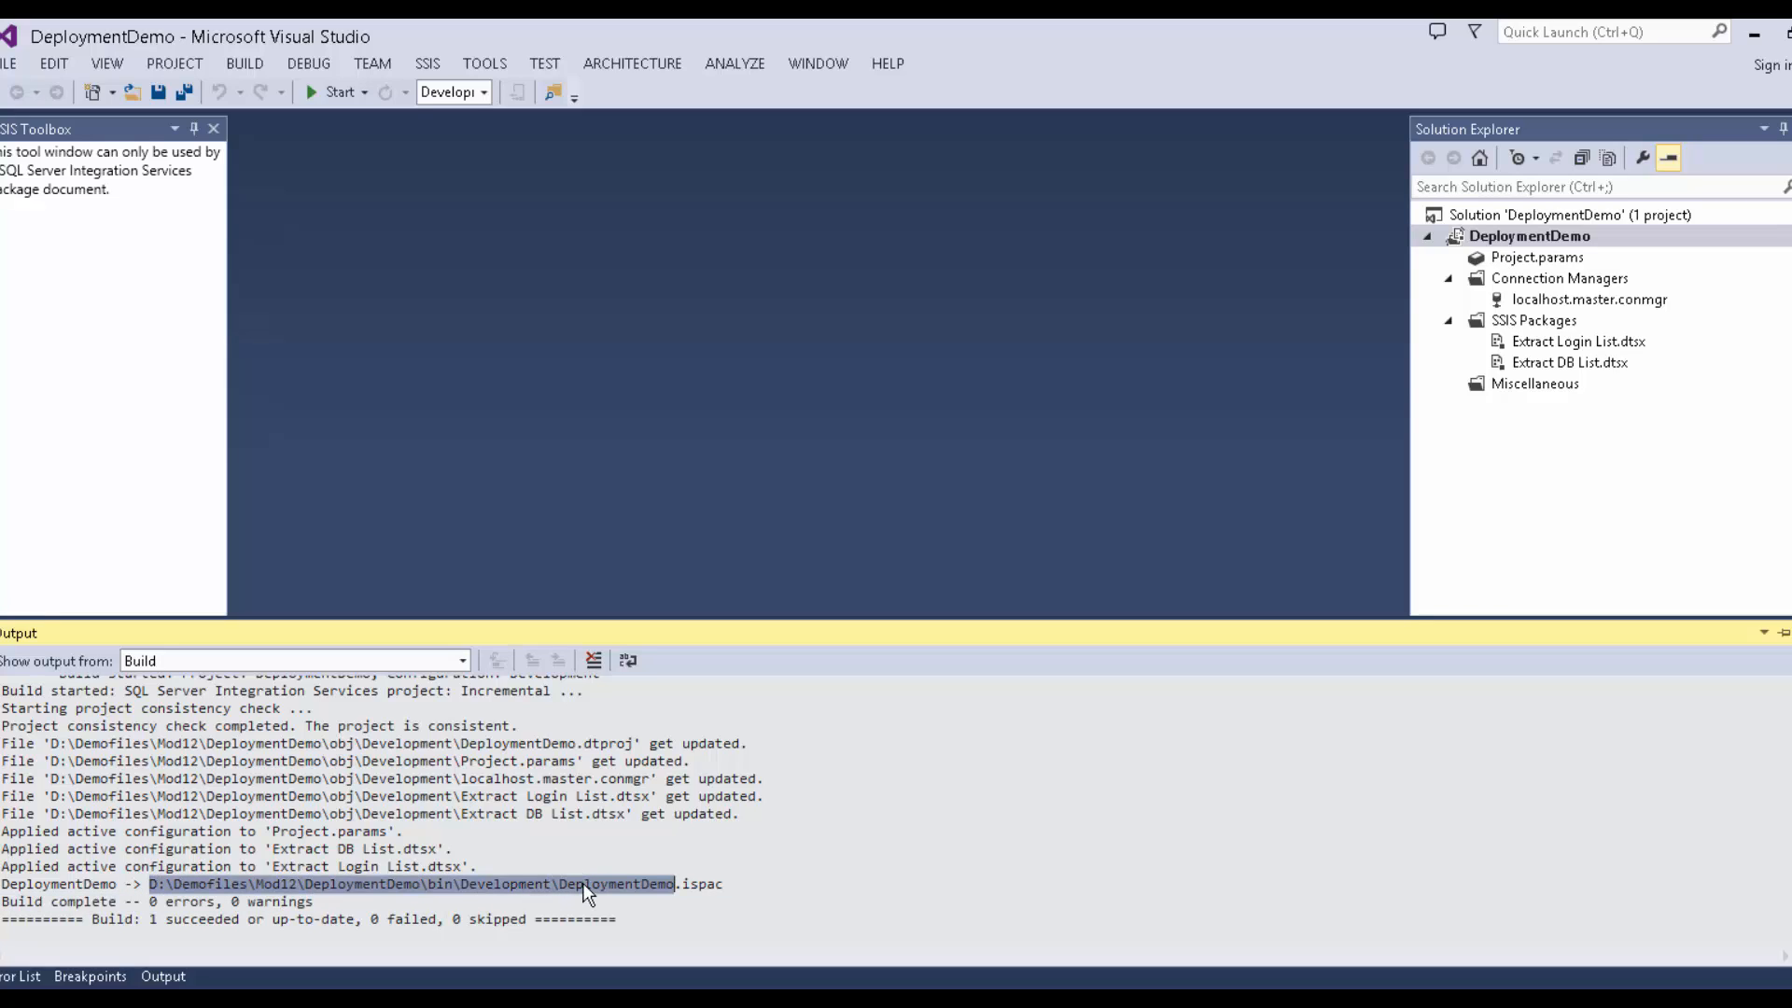
# Open File Explorer and try pasting a path into its address bar, then clear the wrong text.
pyautogui.rightClick(1509, 235)
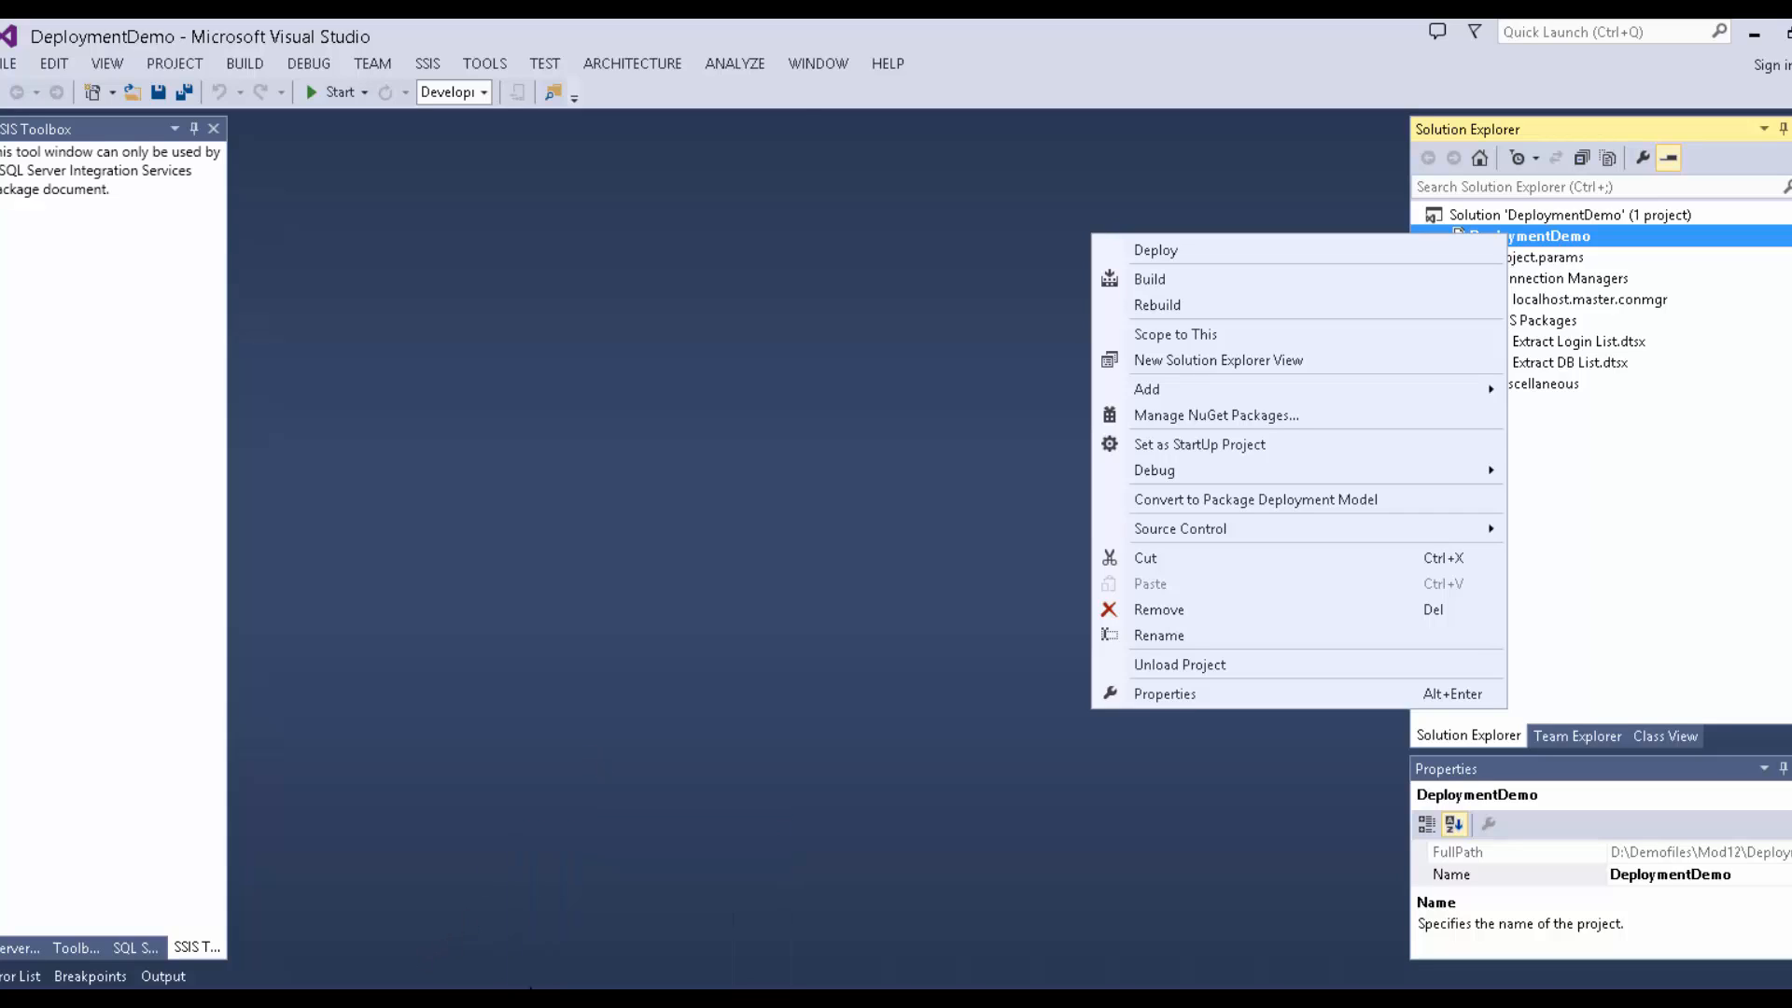
pyautogui.press('Escape')
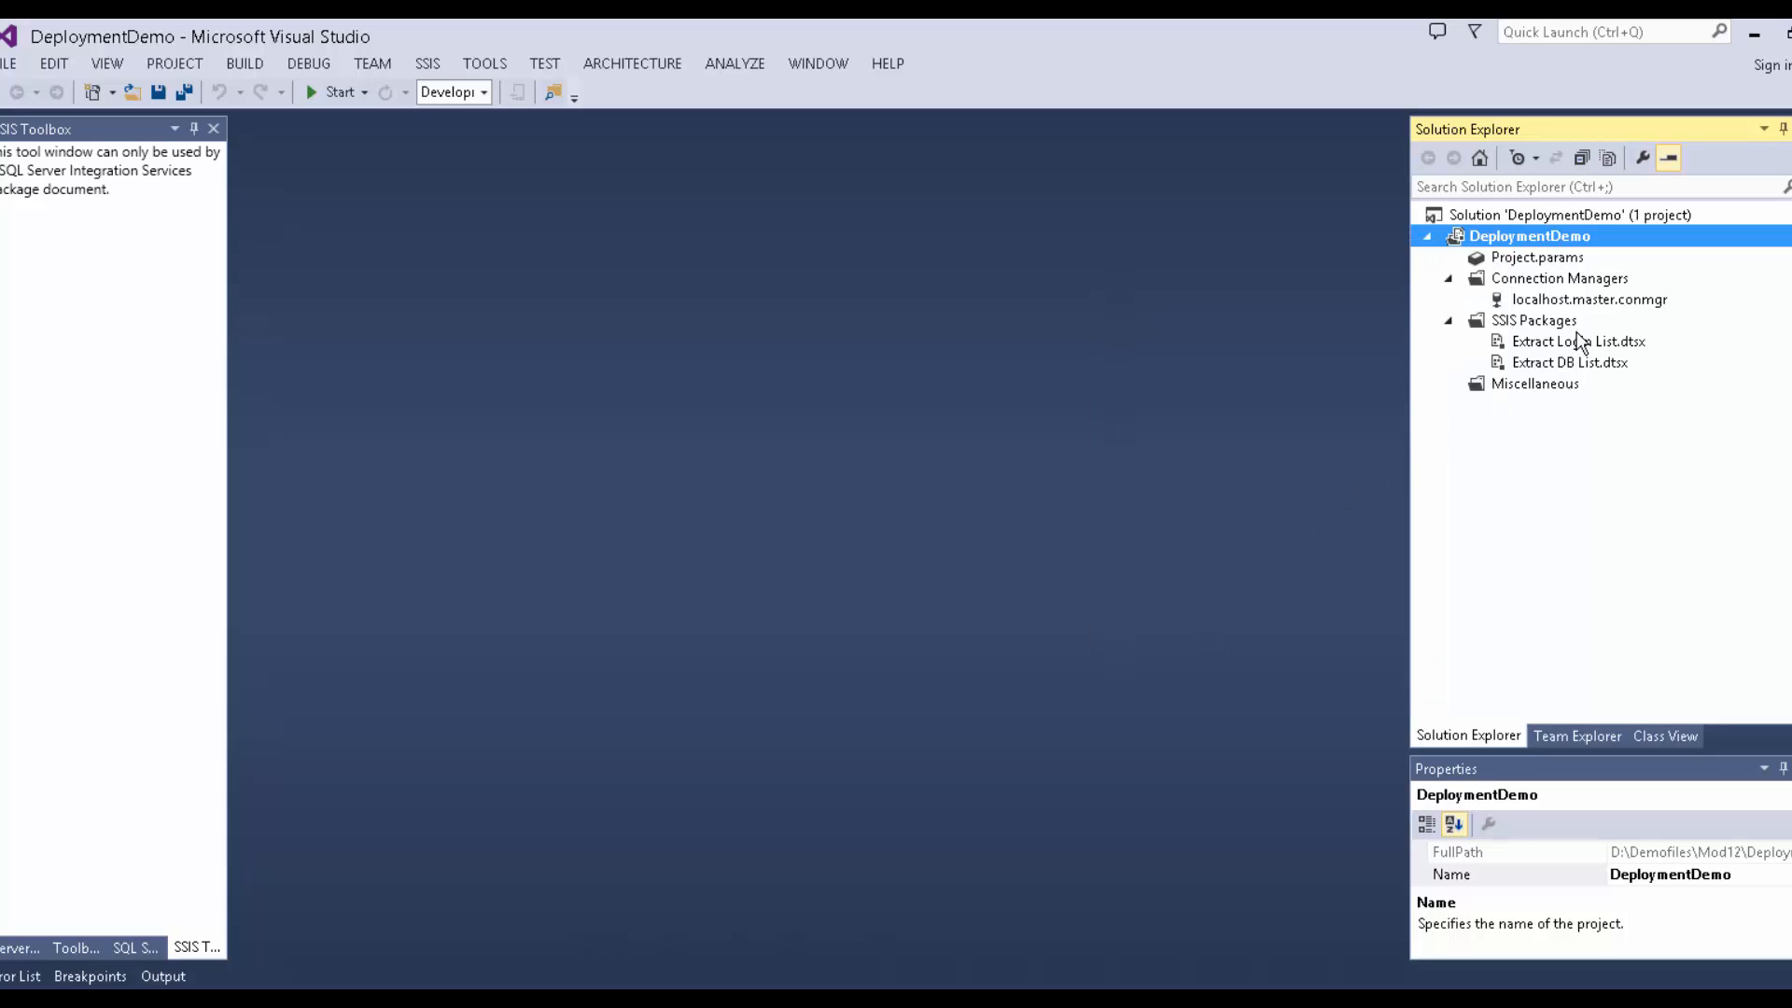
pyautogui.rightClick(1522, 235)
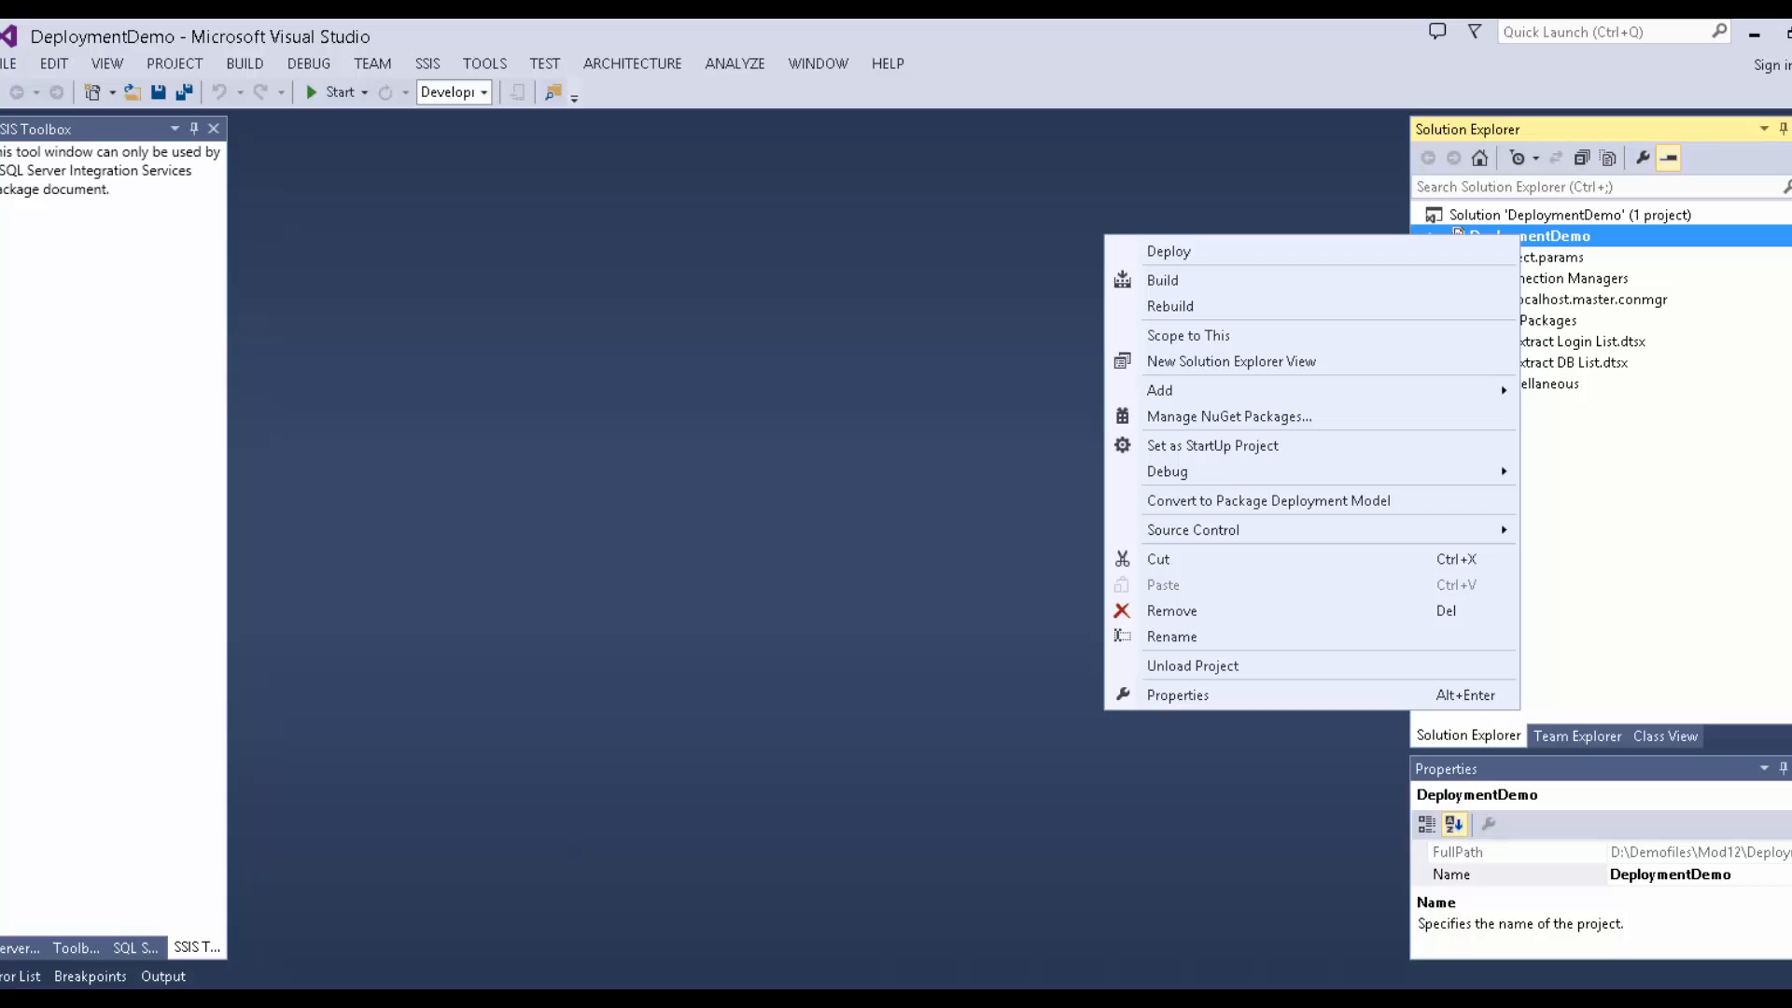
pyautogui.click(442, 1002)
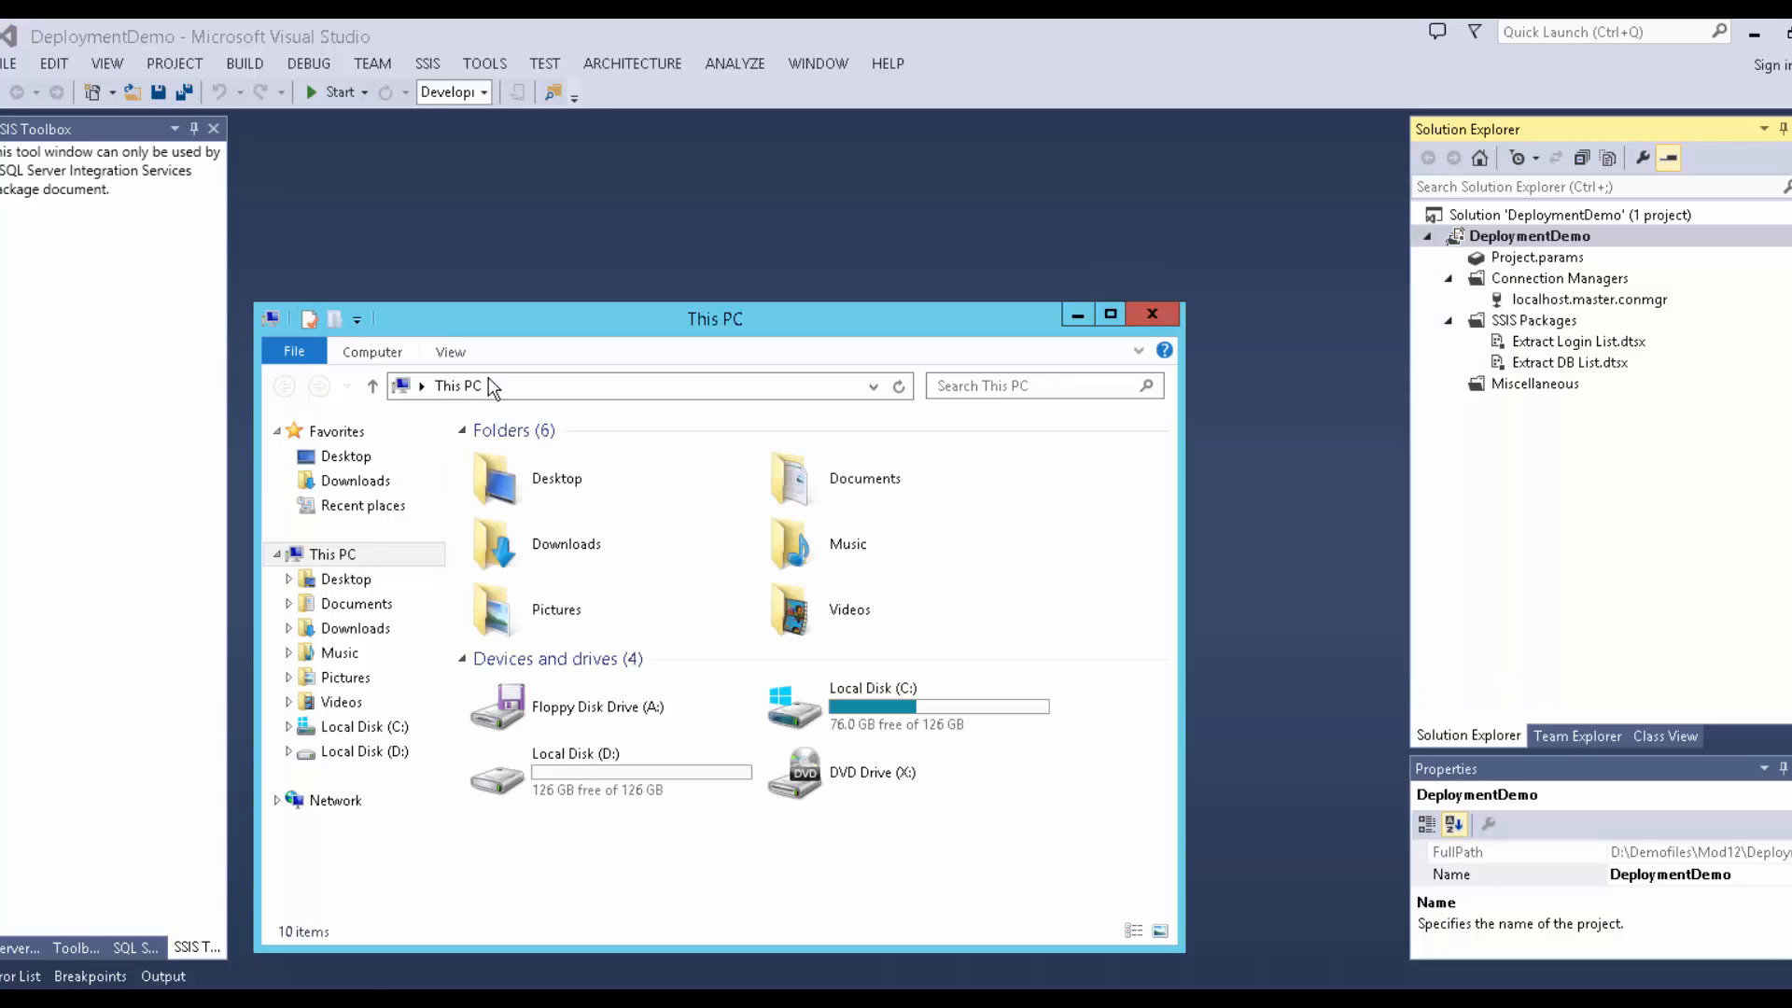
pyautogui.click(540, 394)
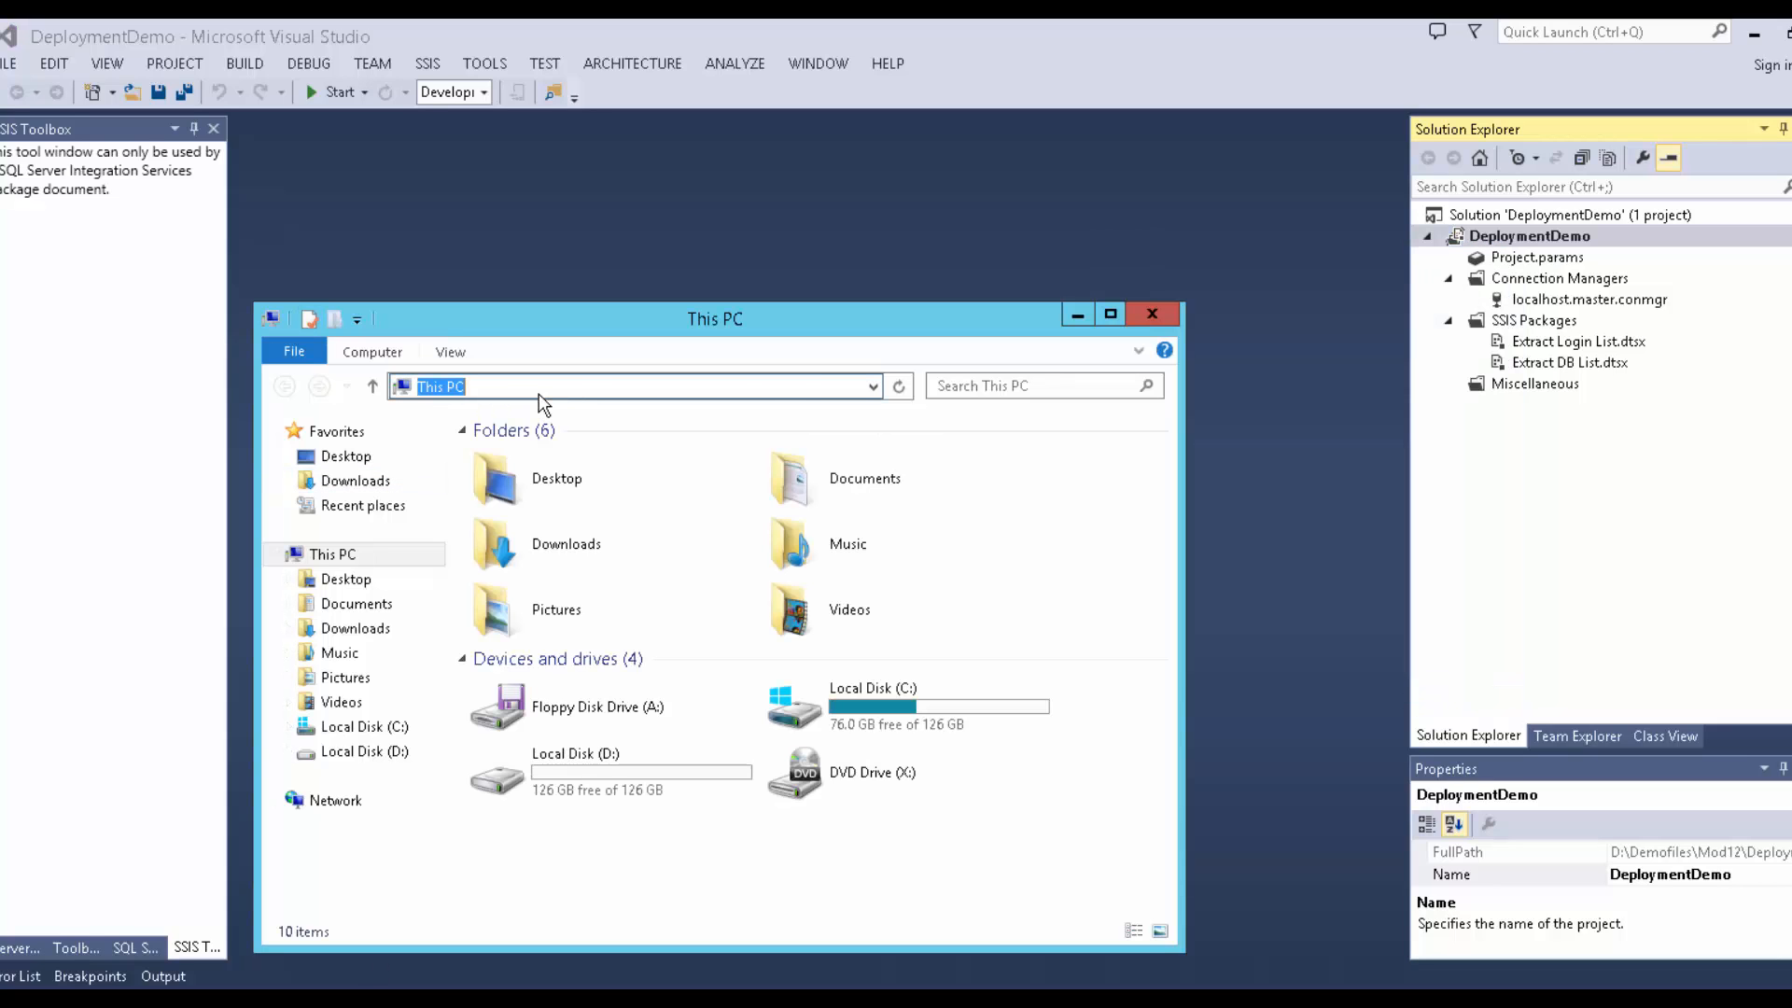
pyautogui.write('public override void Input0_ProcessInput(Input0Buffer Buffer)')
pyautogui.press('BackSpace')
pyautogui.press('BackSpace')
pyautogui.press('BackSpace')
pyautogui.press('BackSpace')
pyautogui.press('BackSpace')
pyautogui.press('BackSpace')
pyautogui.press('BackSpace')
pyautogui.press('BackSpace')
pyautogui.press('BackSpace')
pyautogui.press('BackSpace')
pyautogui.press('BackSpace')
pyautogui.press('BackSpace')
pyautogui.press('BackSpace')
pyautogui.press('BackSpace')
pyautogui.press('BackSpace')
pyautogui.press('BackSpace')
pyautogui.press('BackSpace')
pyautogui.press('BackSpace')
pyautogui.press('BackSpace')
pyautogui.press('BackSpace')
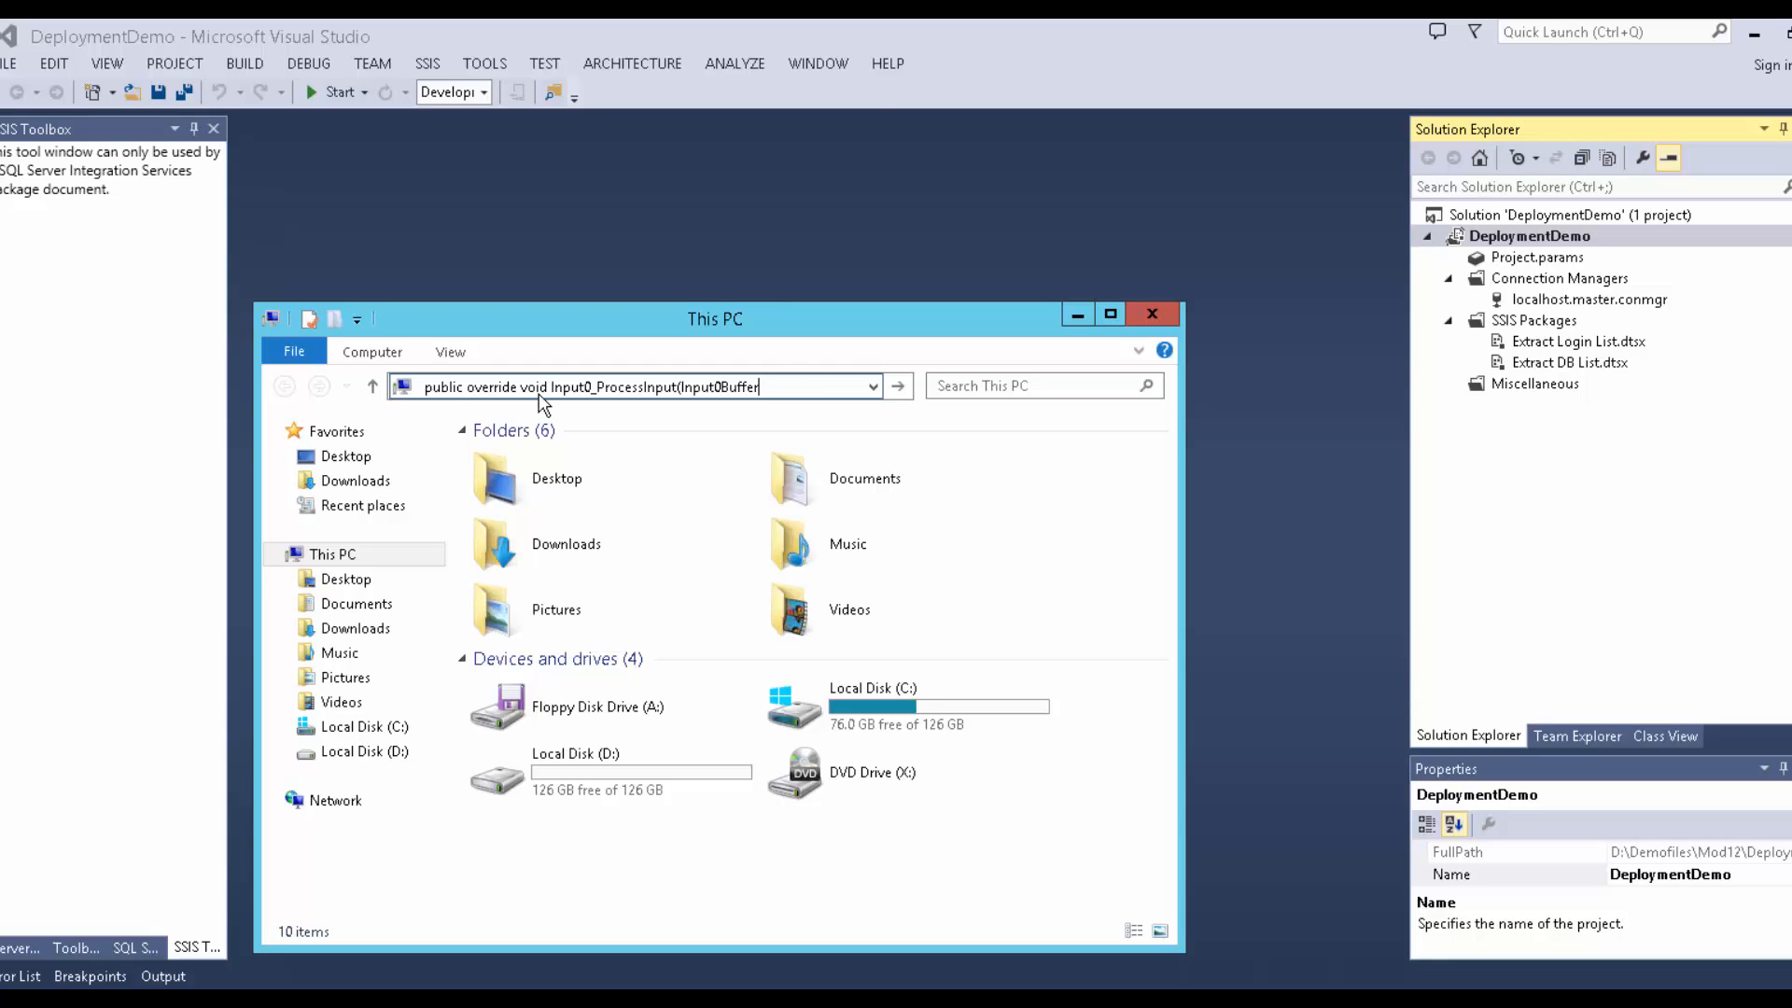
pyautogui.press('BackSpace')
pyautogui.press('BackSpace')
pyautogui.press('BackSpace')
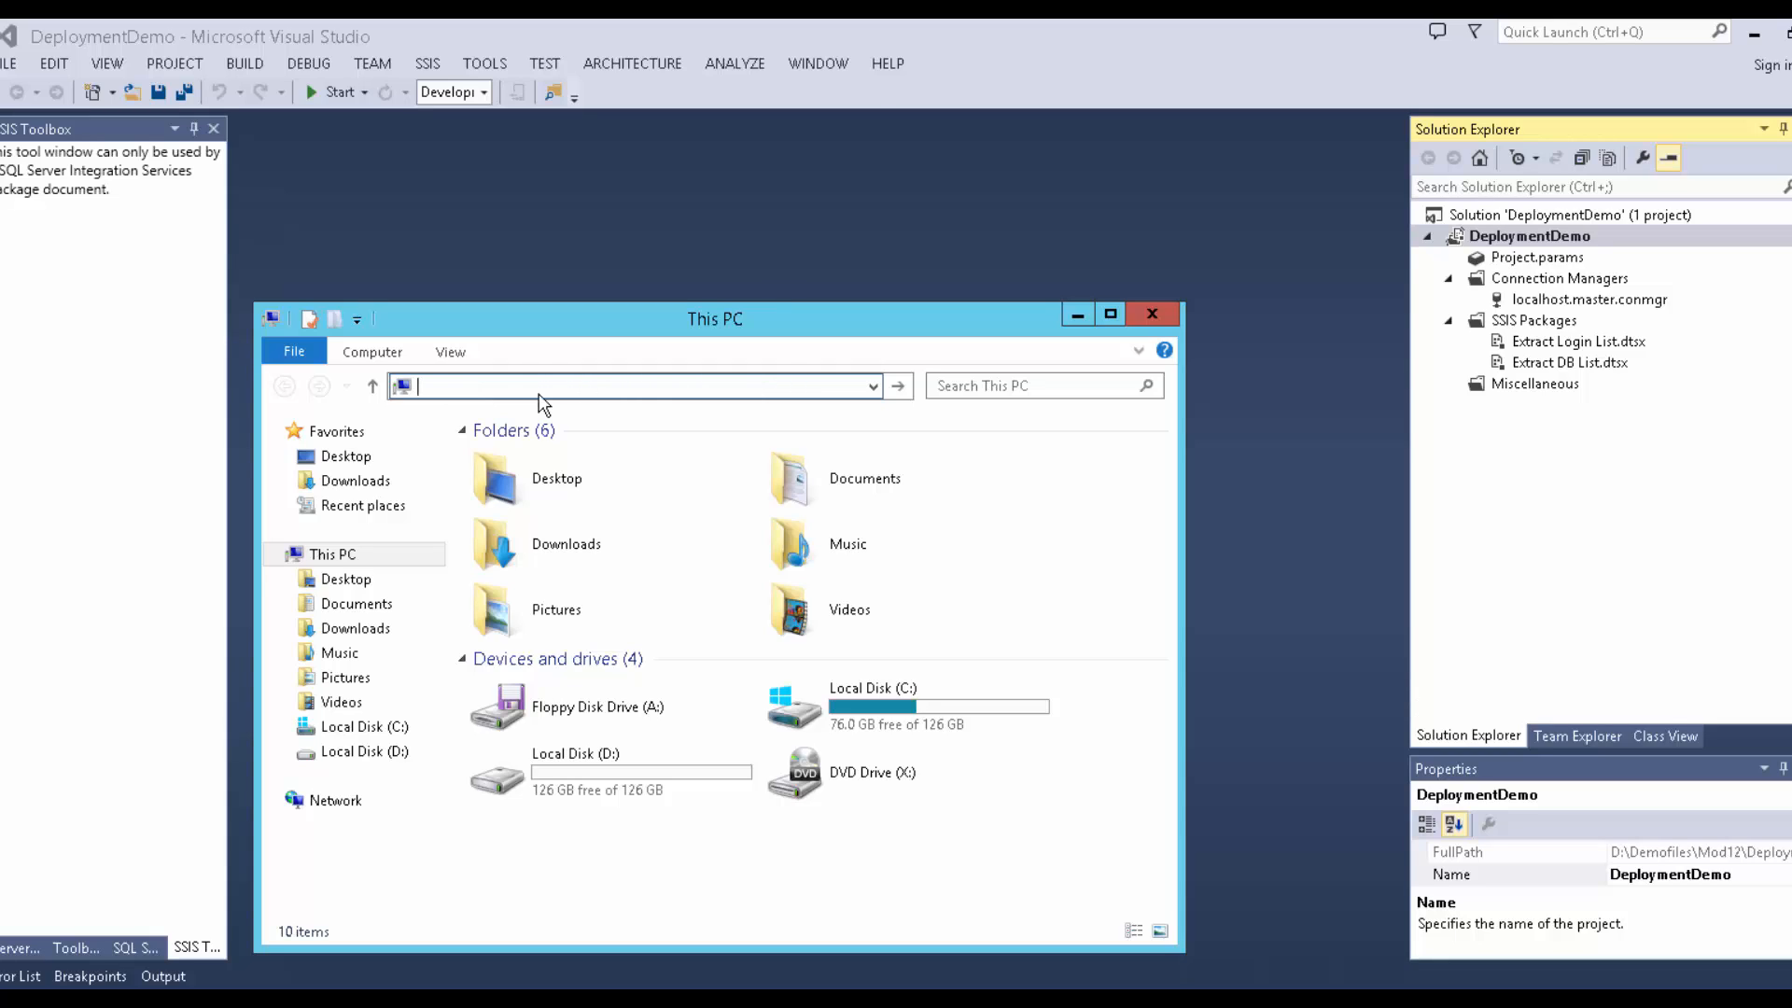
# Rebuild DeploymentDemo, copy the bin\Development folder path from the build log, and open File Explorer.
pyautogui.click(1560, 237)
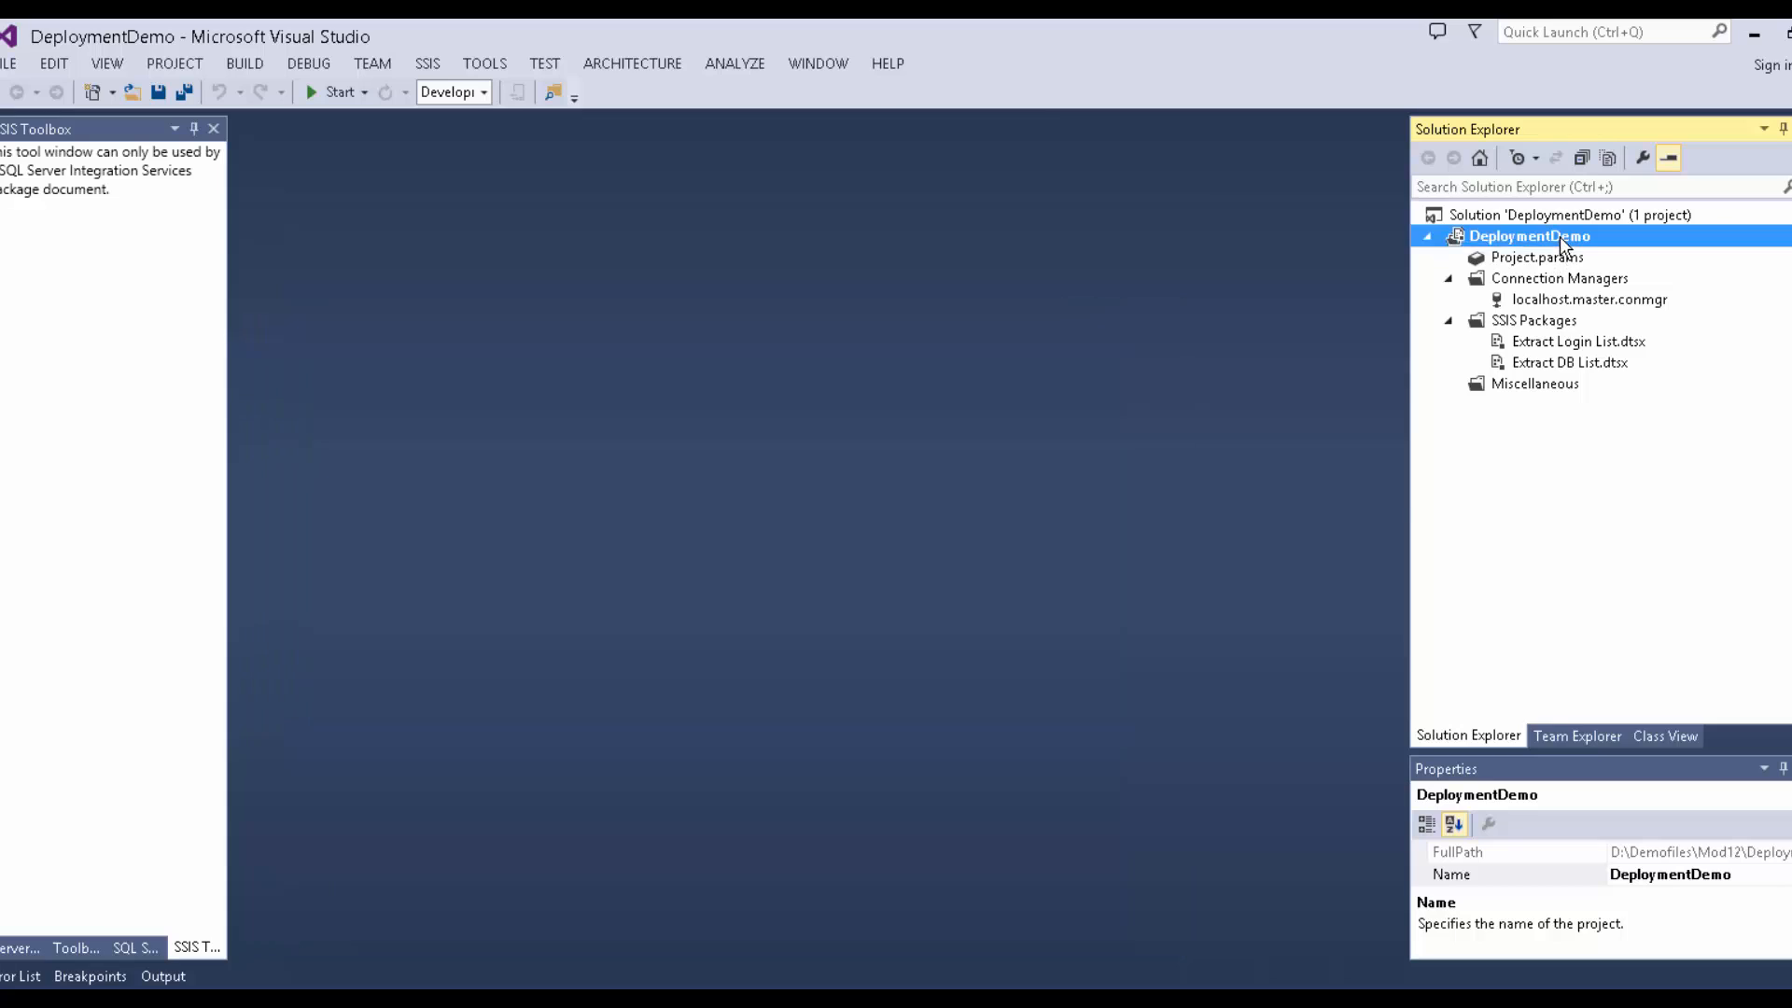
pyautogui.rightClick(1560, 237)
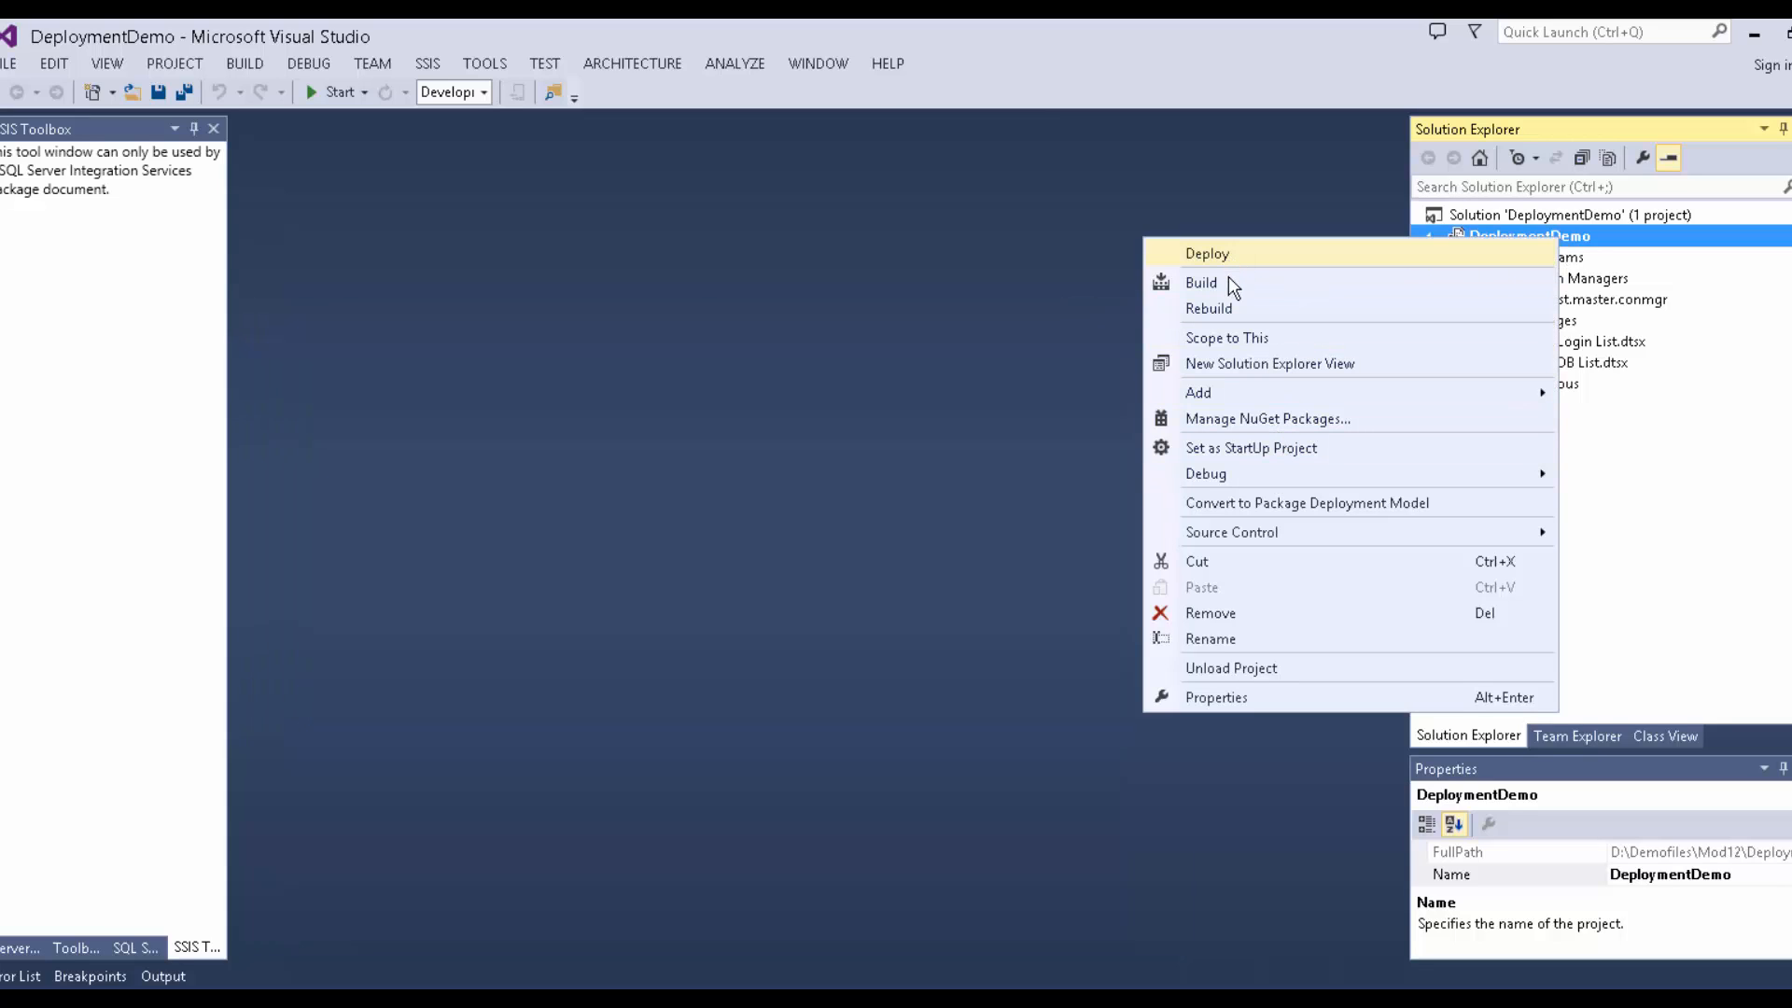
pyautogui.click(1204, 282)
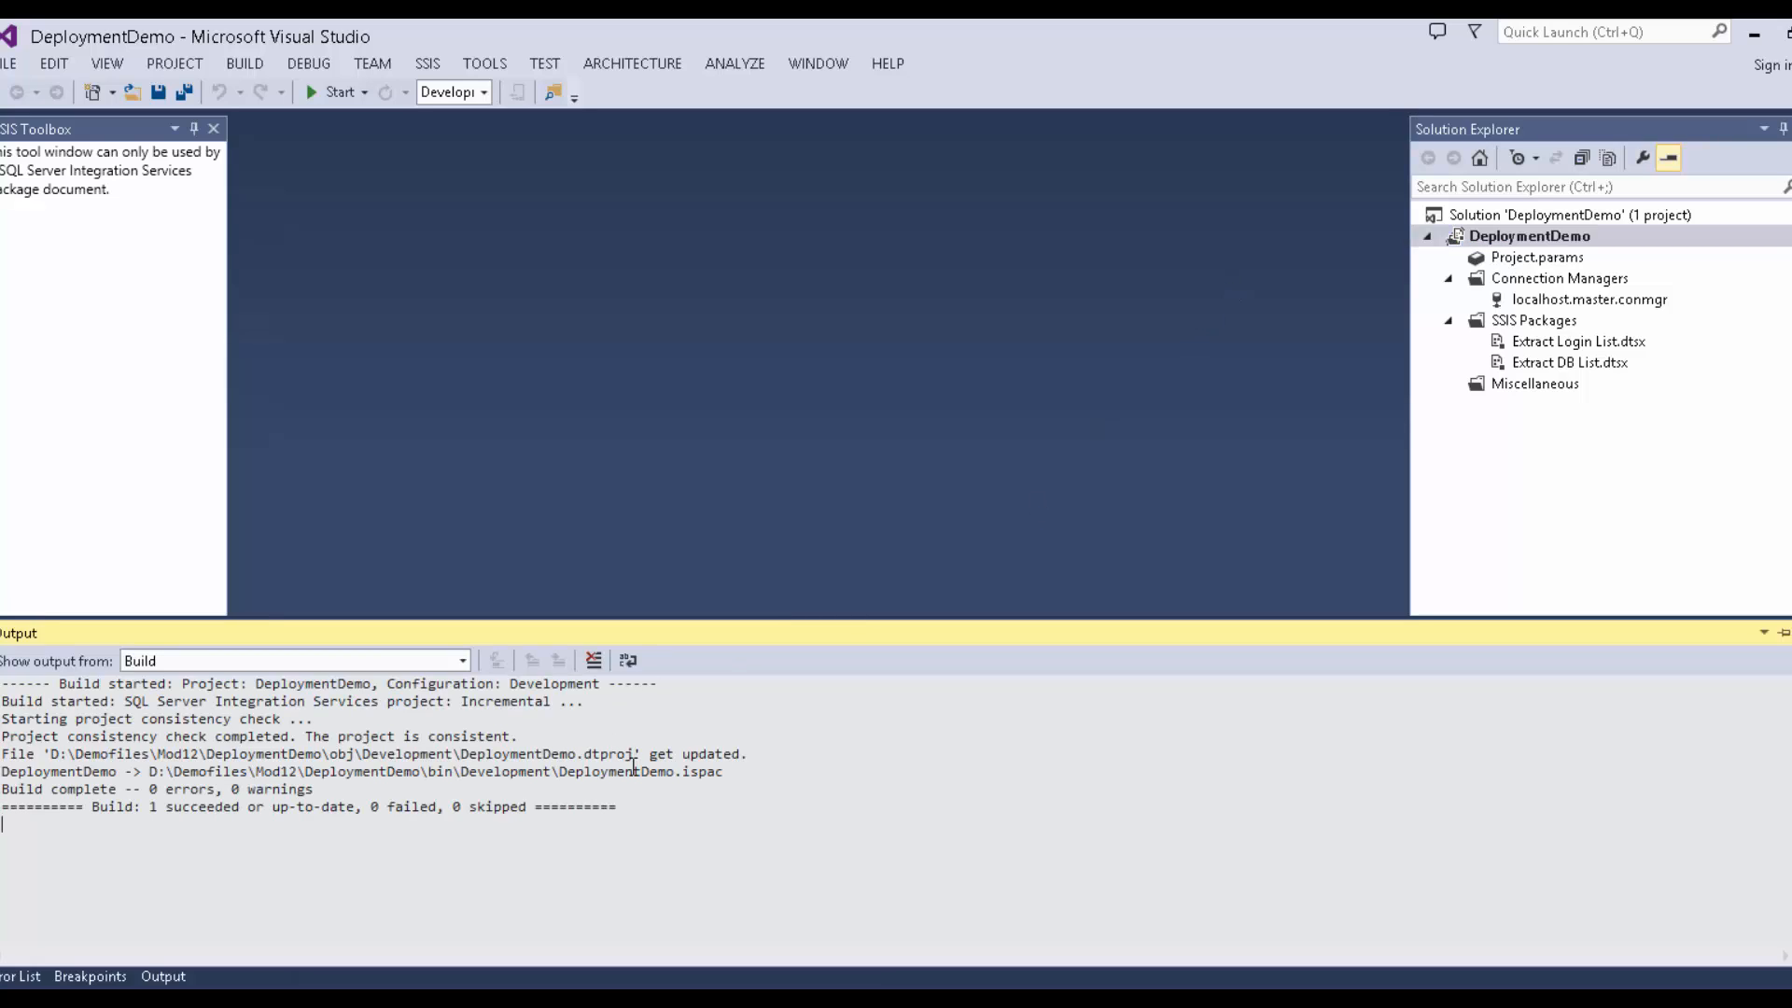
pyautogui.moveTo(552, 771); pyautogui.dragTo(501, 771)
pyautogui.moveTo(312, 792); pyautogui.dragTo(149, 774)
pyautogui.hotkey('ctrl', 'c')
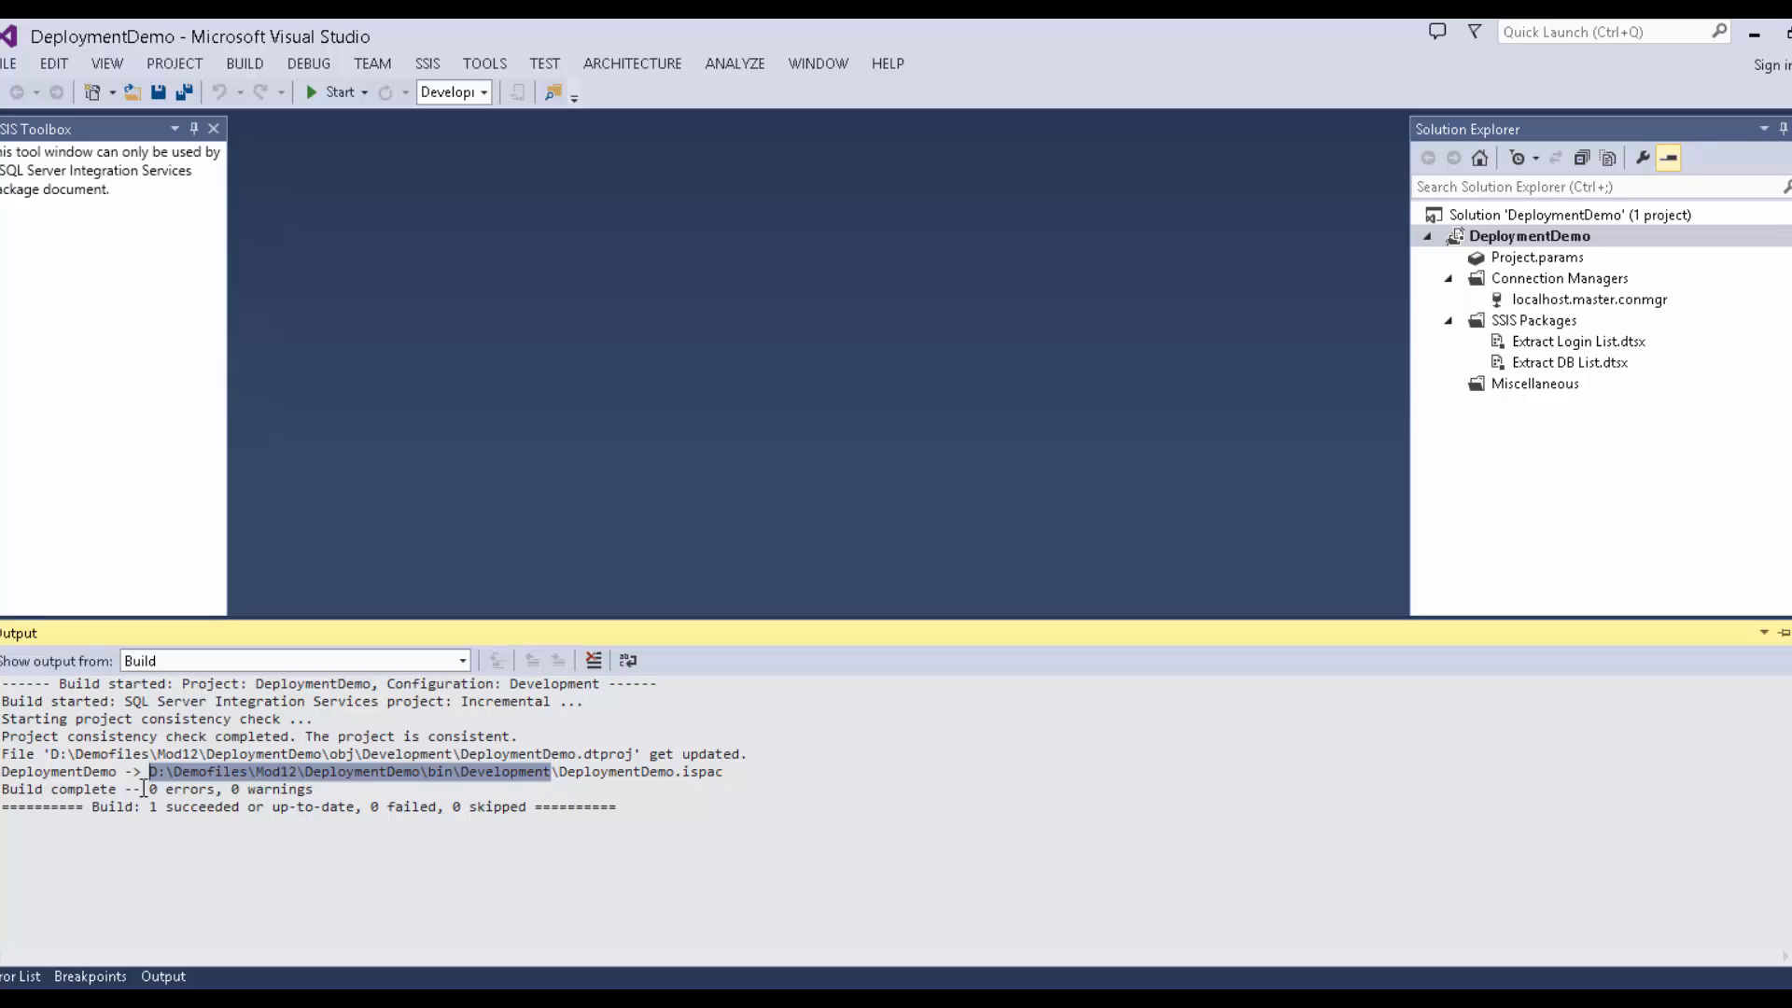
pyautogui.click(219, 1003)
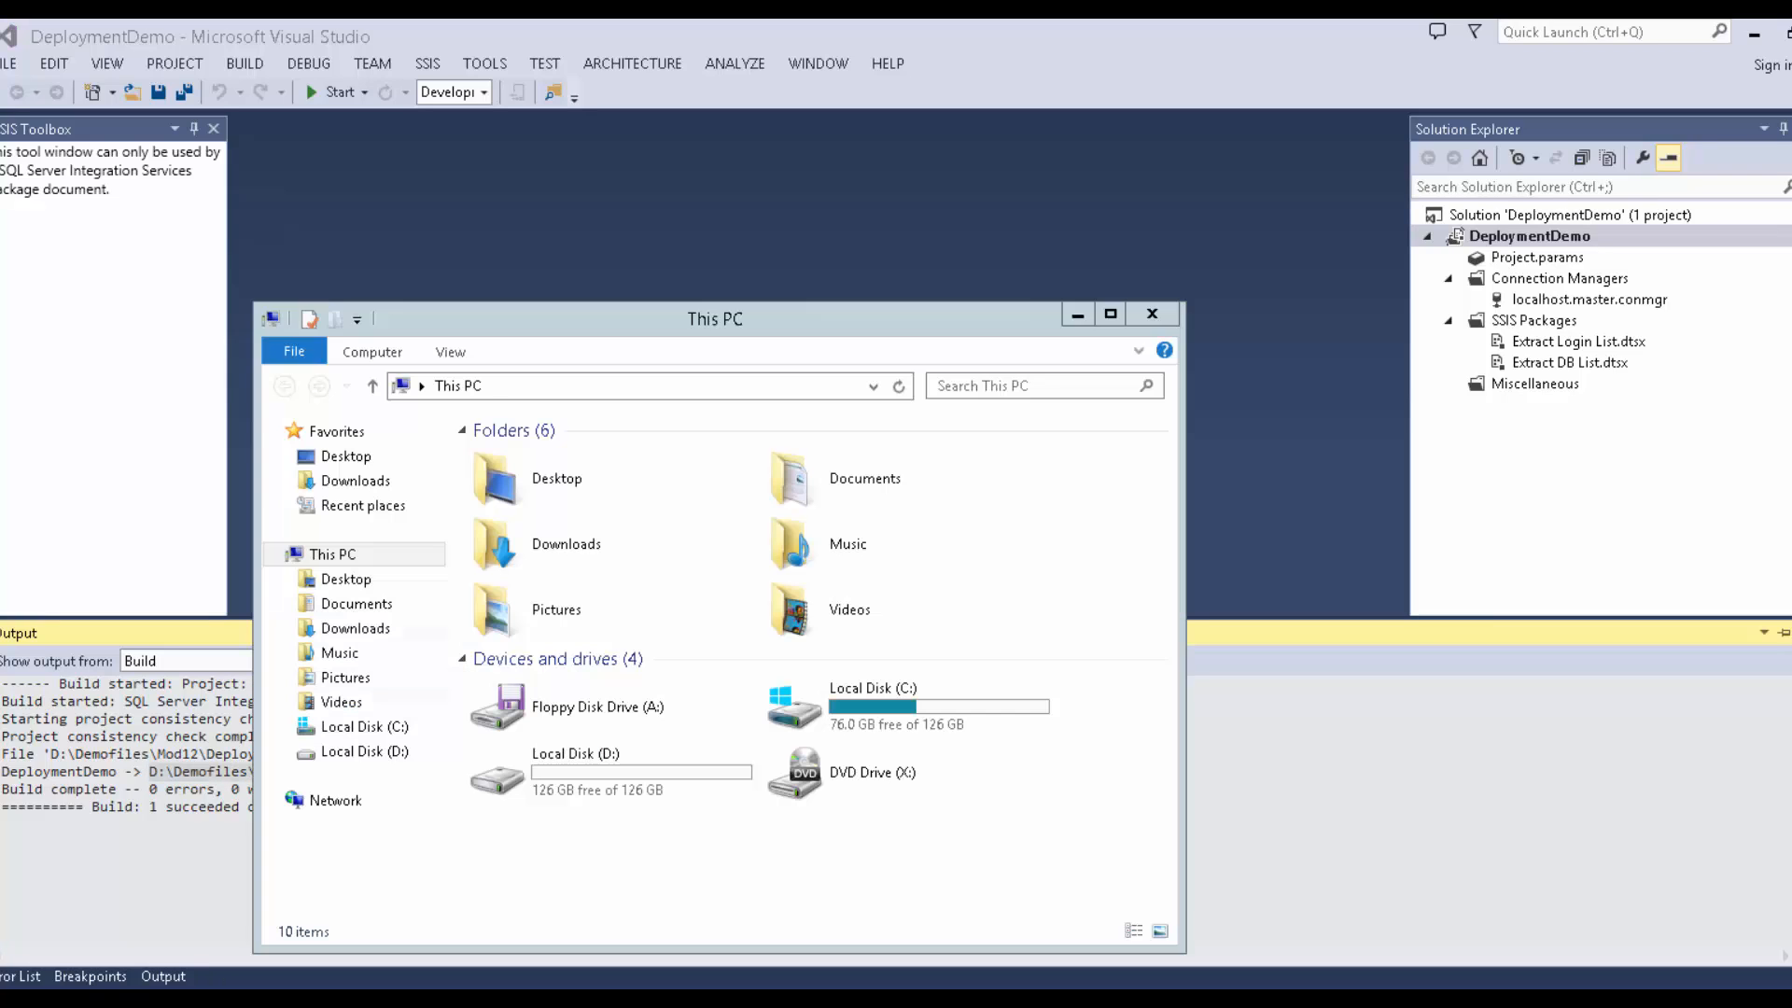
# Navigate Explorer to the pasted bin\Development folder and launch DeploymentDemo.ispac in the Deployment Wizard.
pyautogui.click(494, 387)
pyautogui.hotkey('ctrl', 'v')
pyautogui.press('Return')
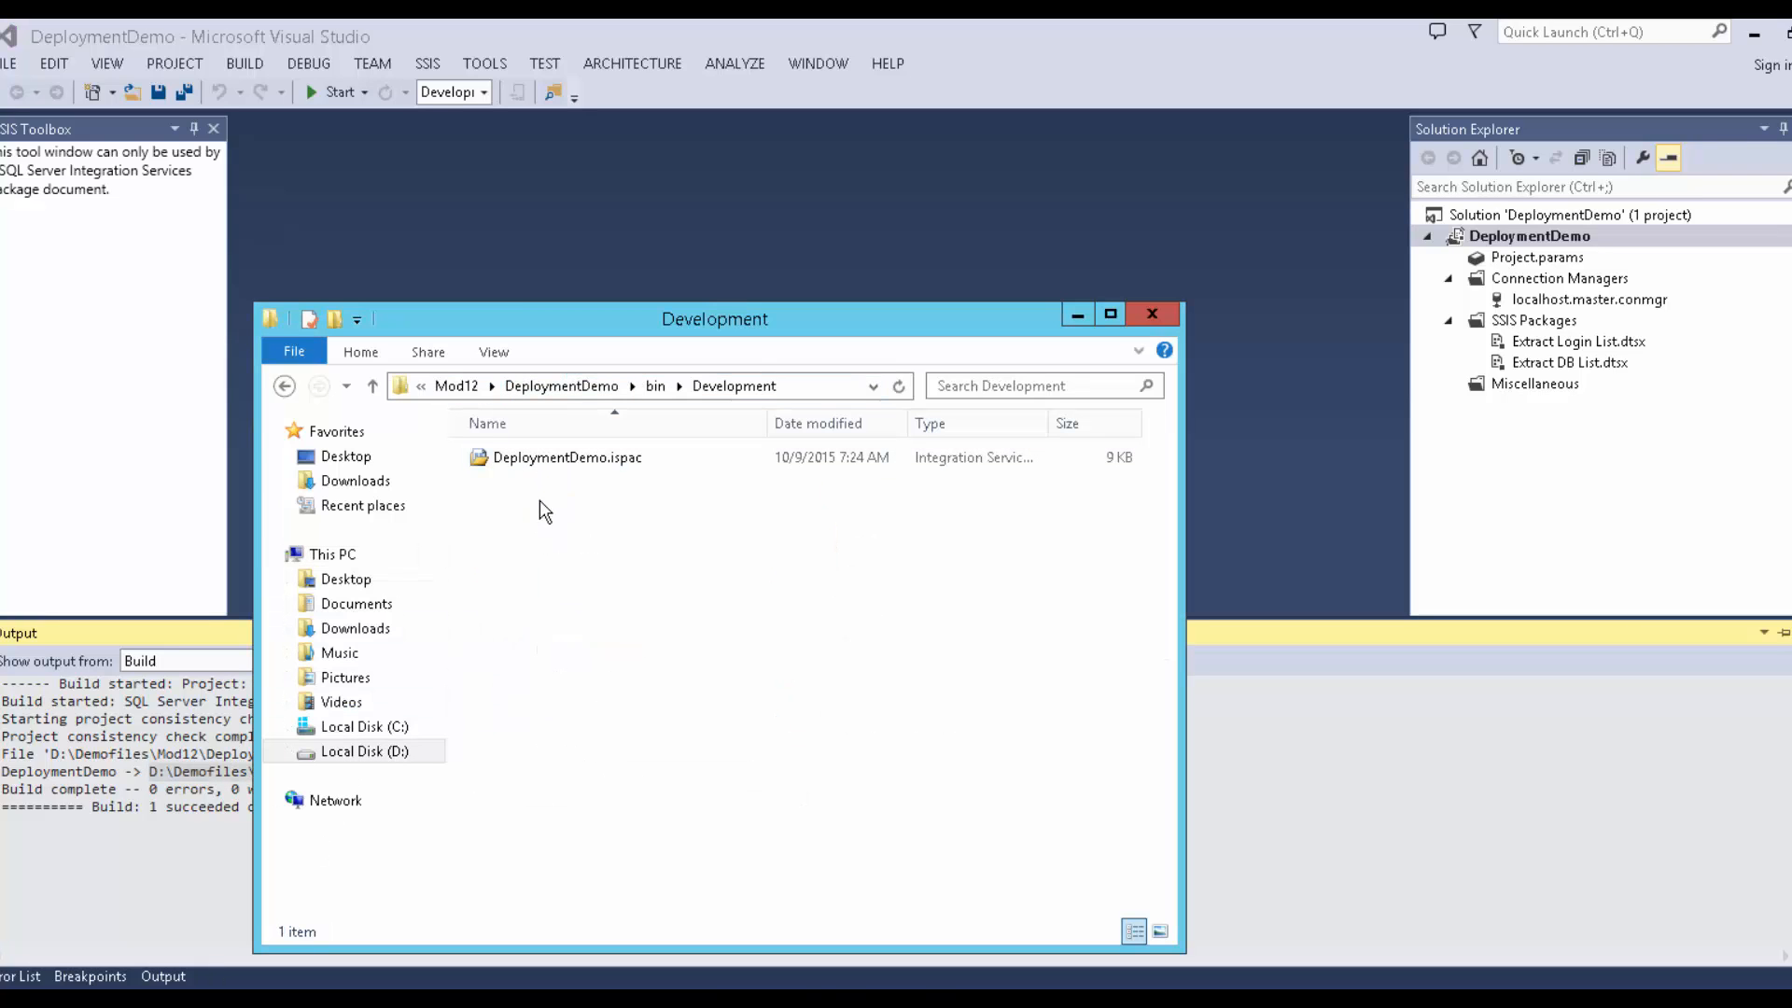
pyautogui.click(557, 471)
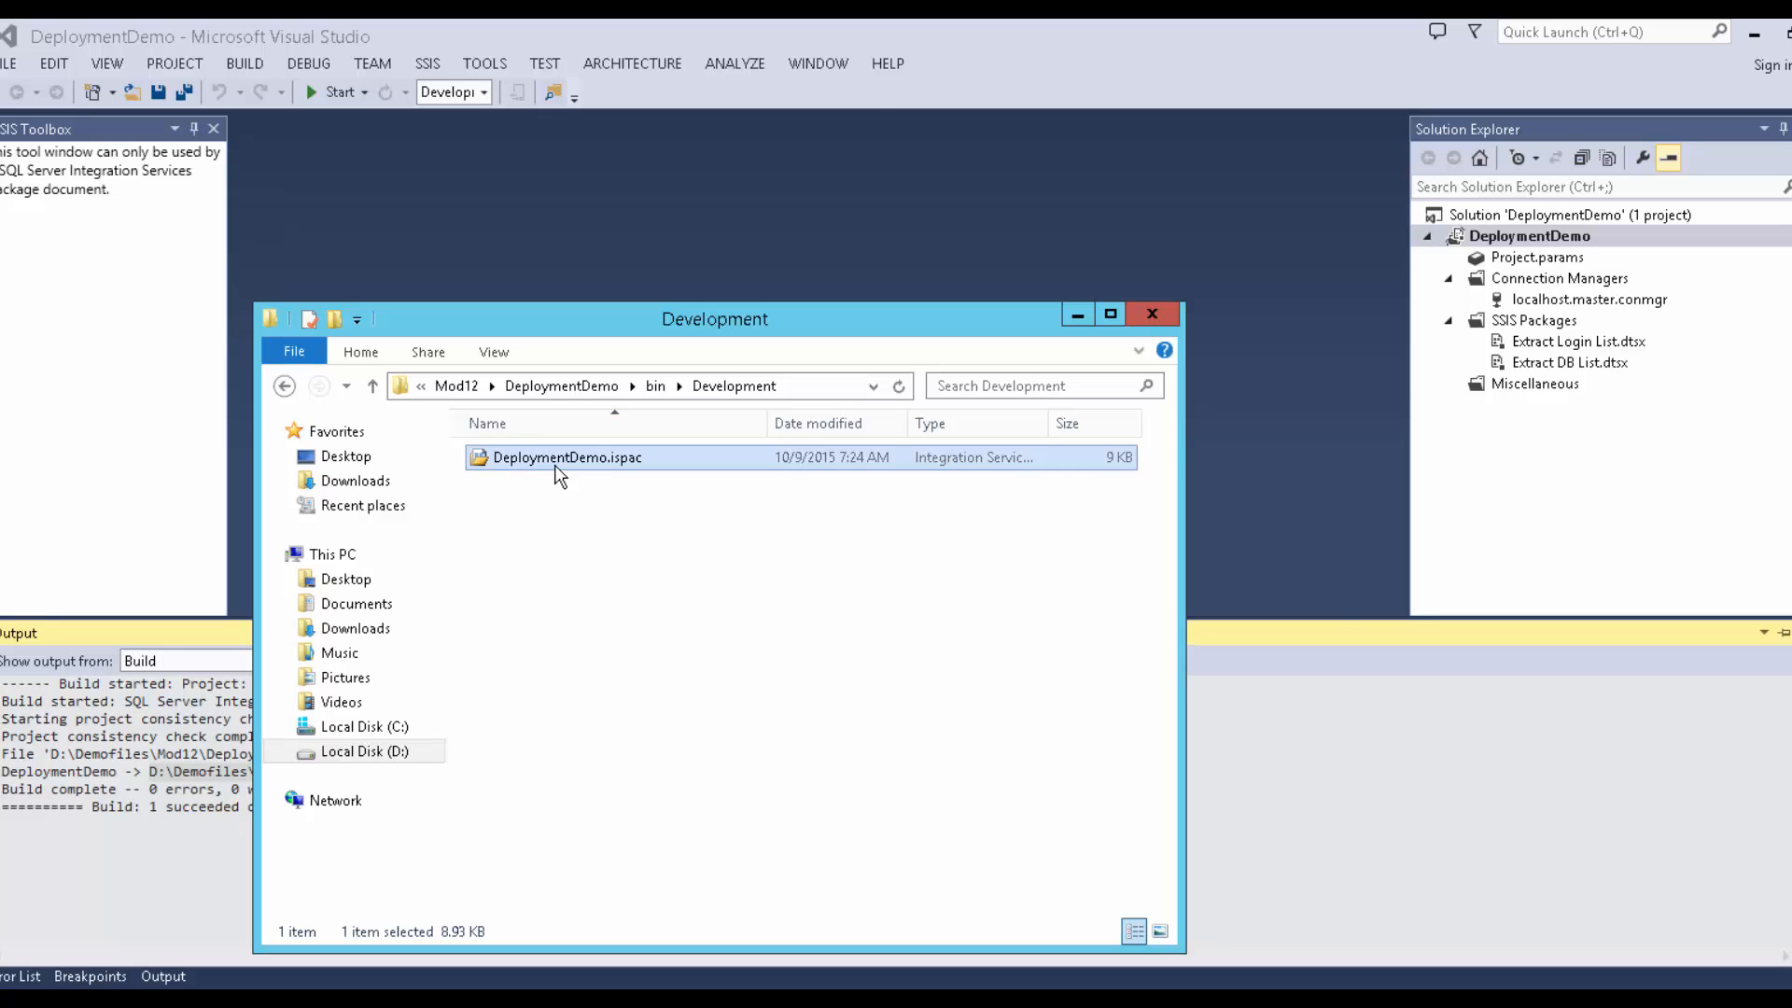
pyautogui.doubleClick(557, 463)
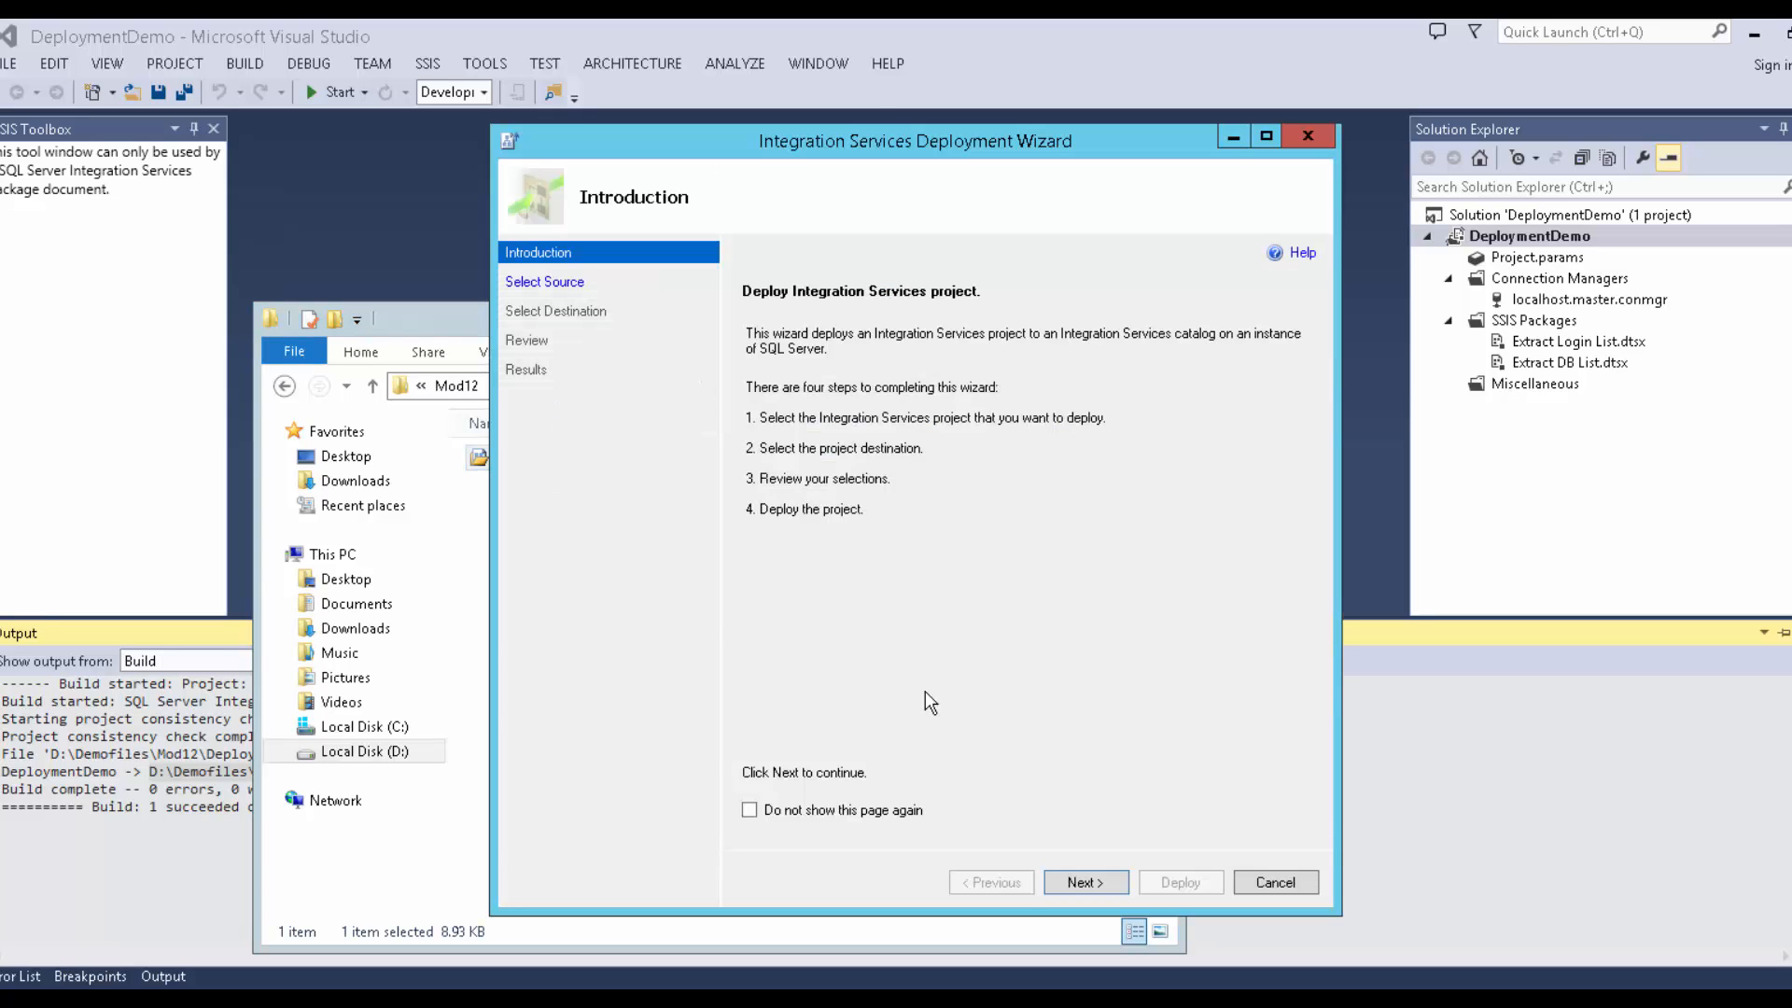
# Past the introduction, try an Integration Services catalog source on MIA-SQL's Demo folder, then cancel it.
pyautogui.click(1061, 883)
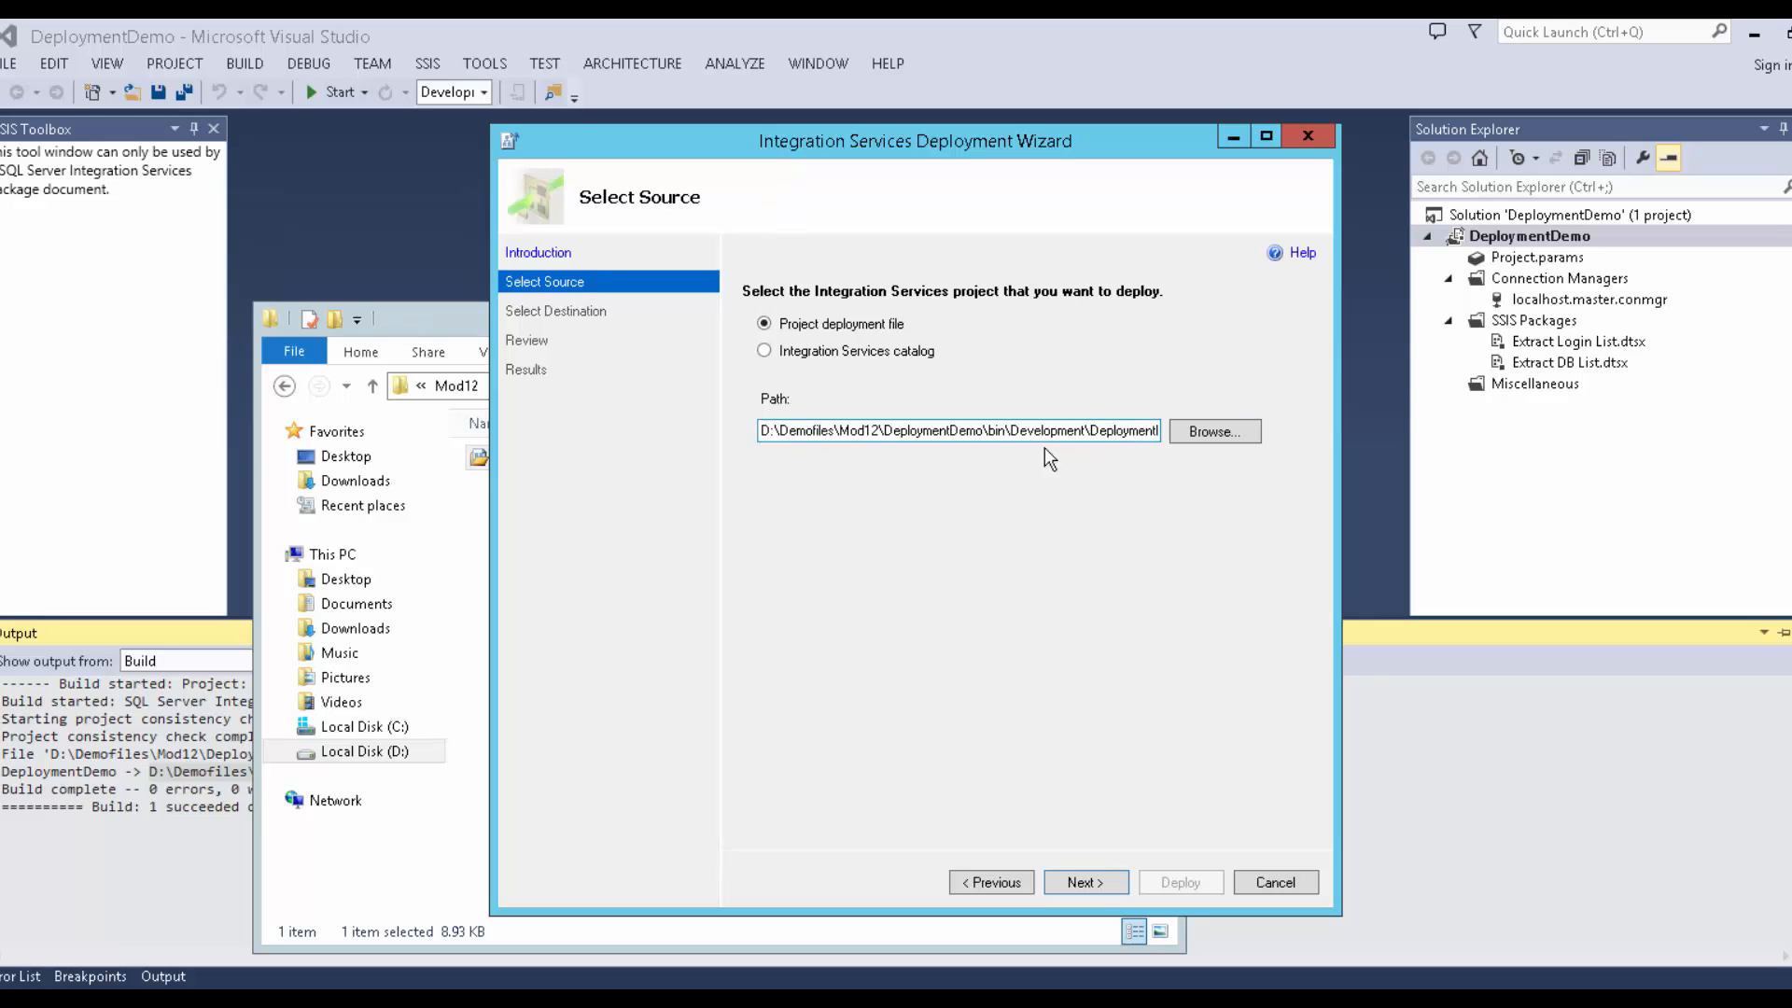
pyautogui.click(773, 351)
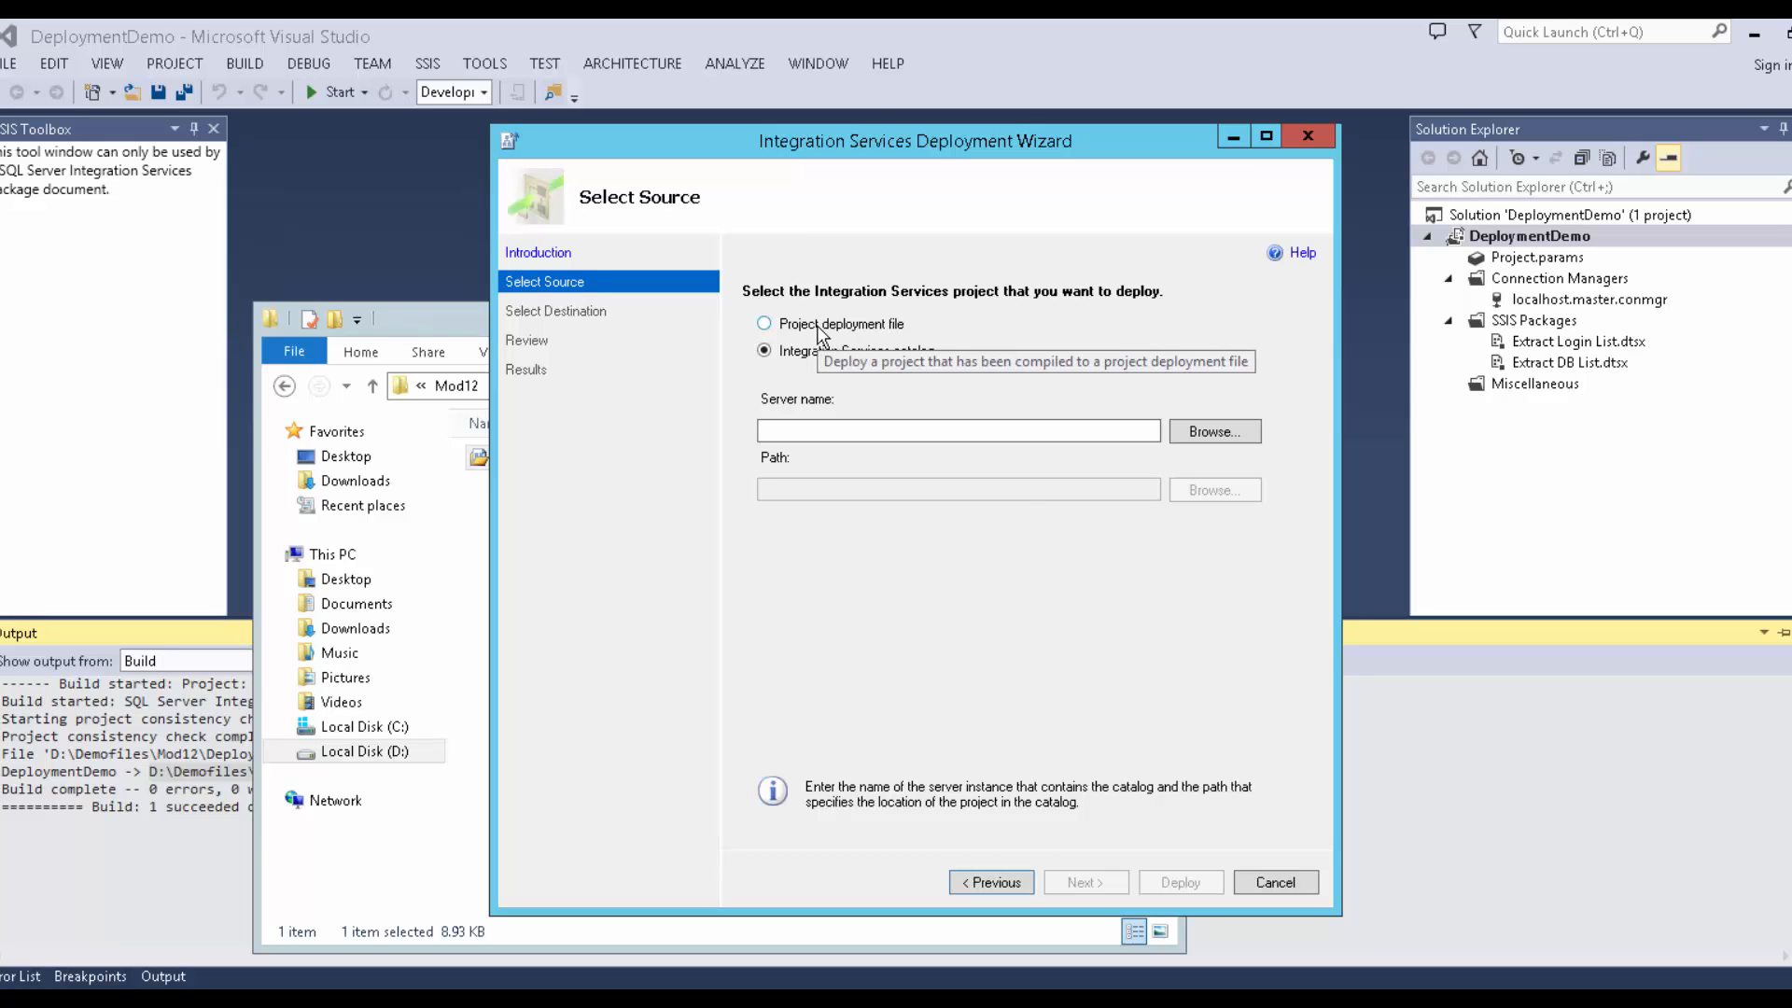
pyautogui.click(1172, 435)
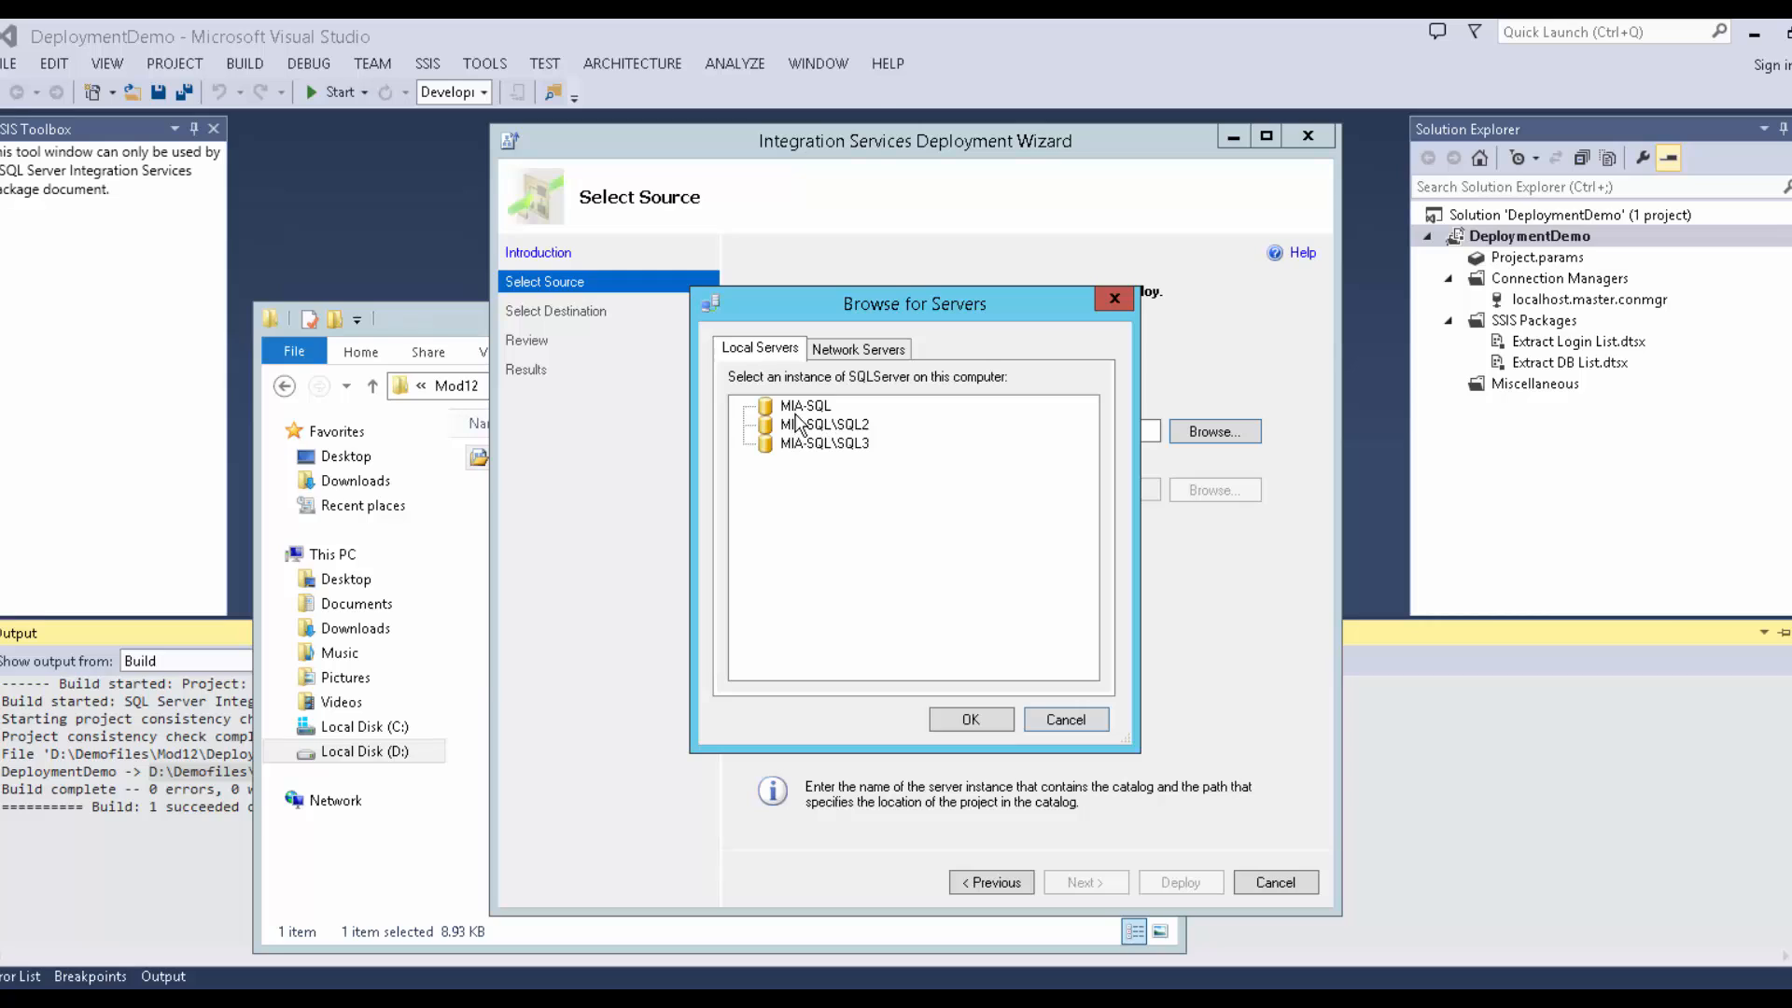
pyautogui.click(796, 410)
pyautogui.click(971, 720)
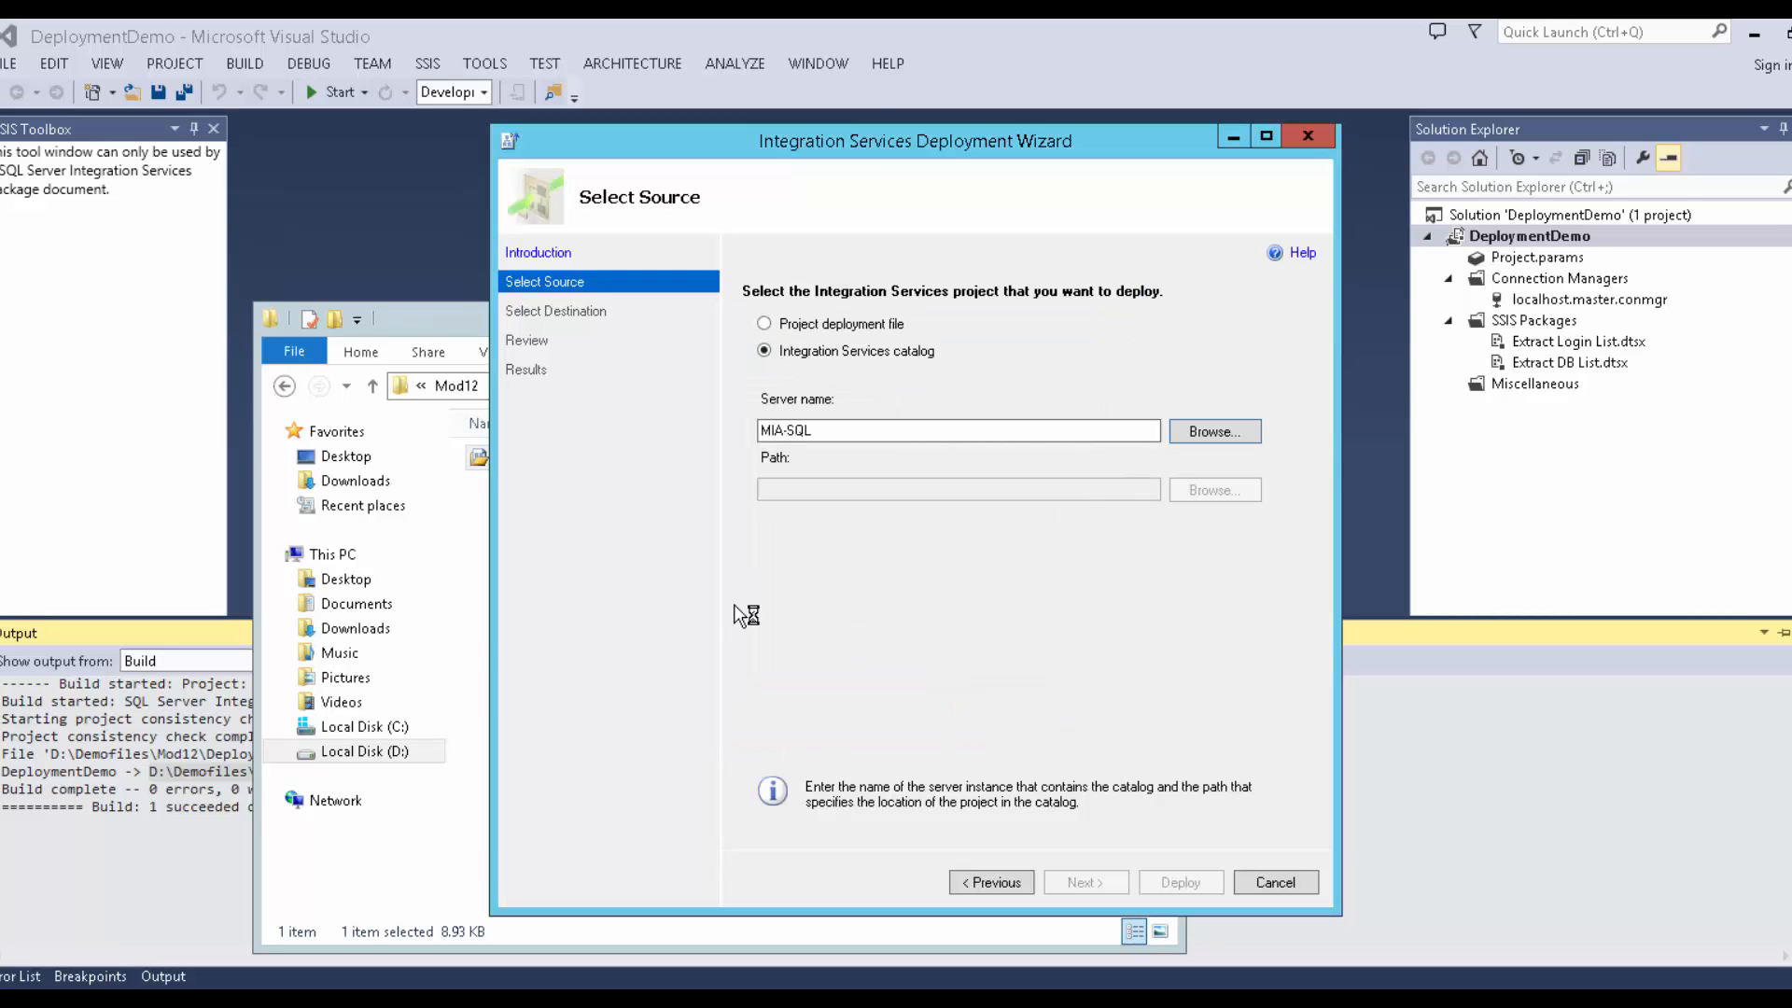
pyautogui.click(1201, 485)
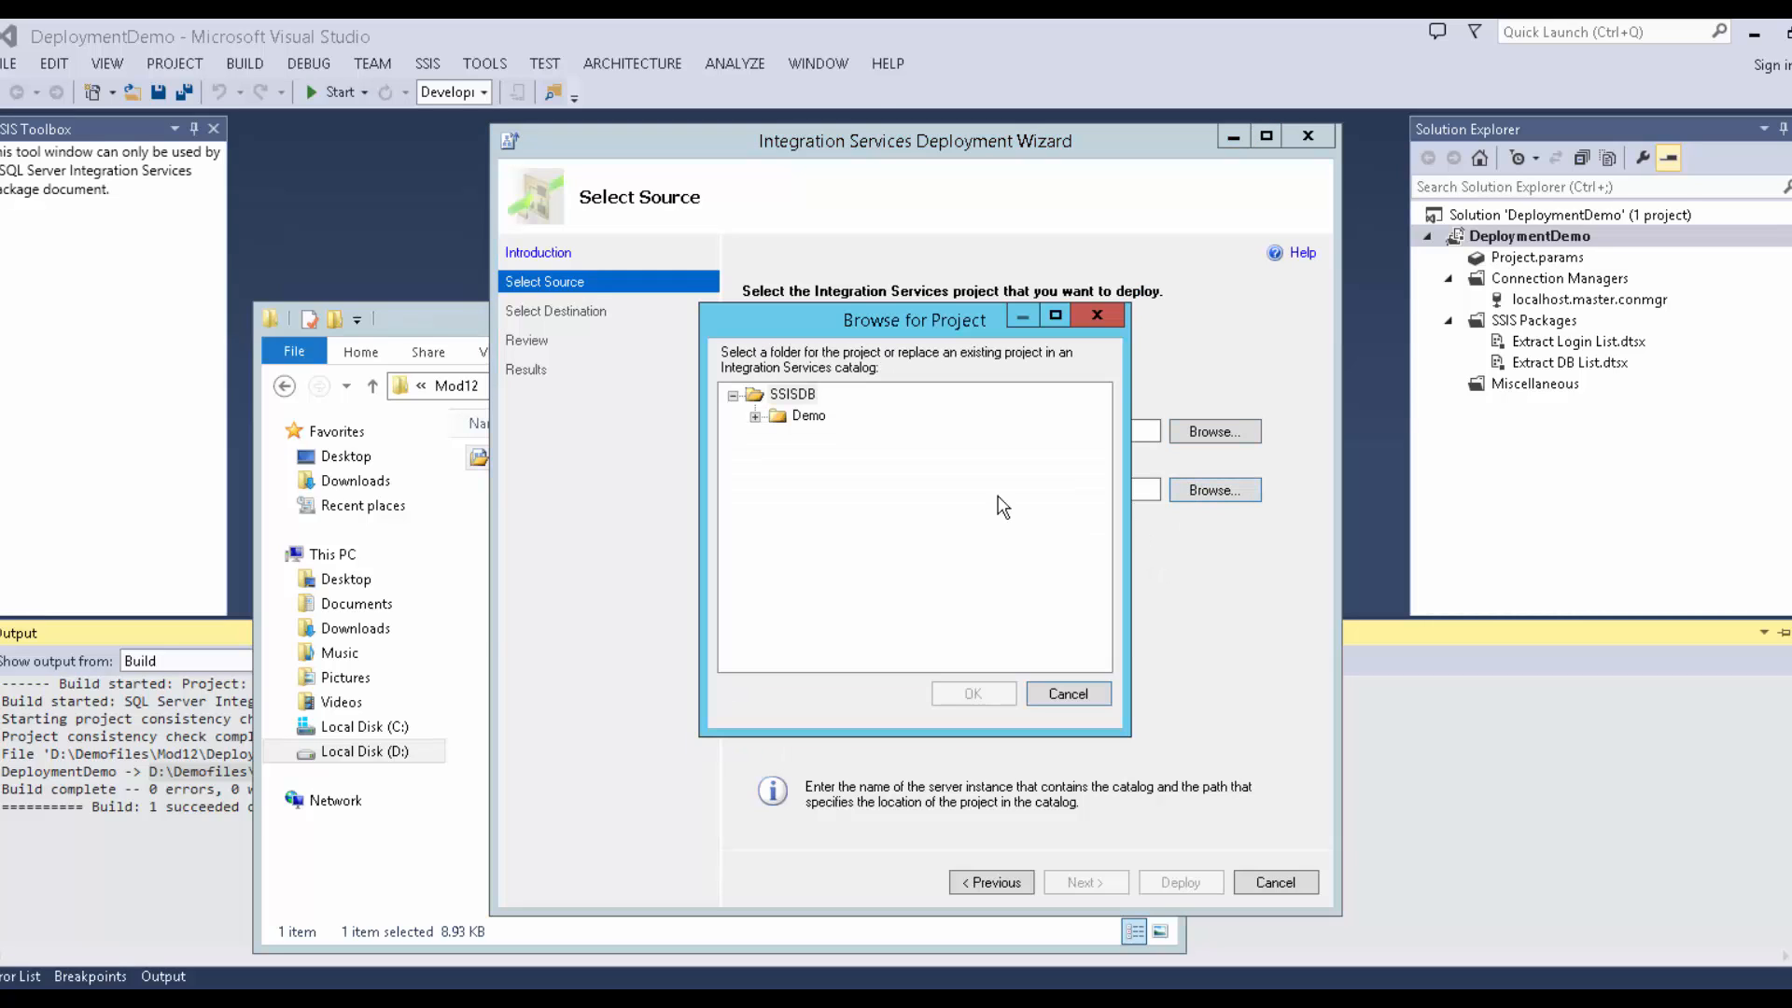
pyautogui.click(775, 417)
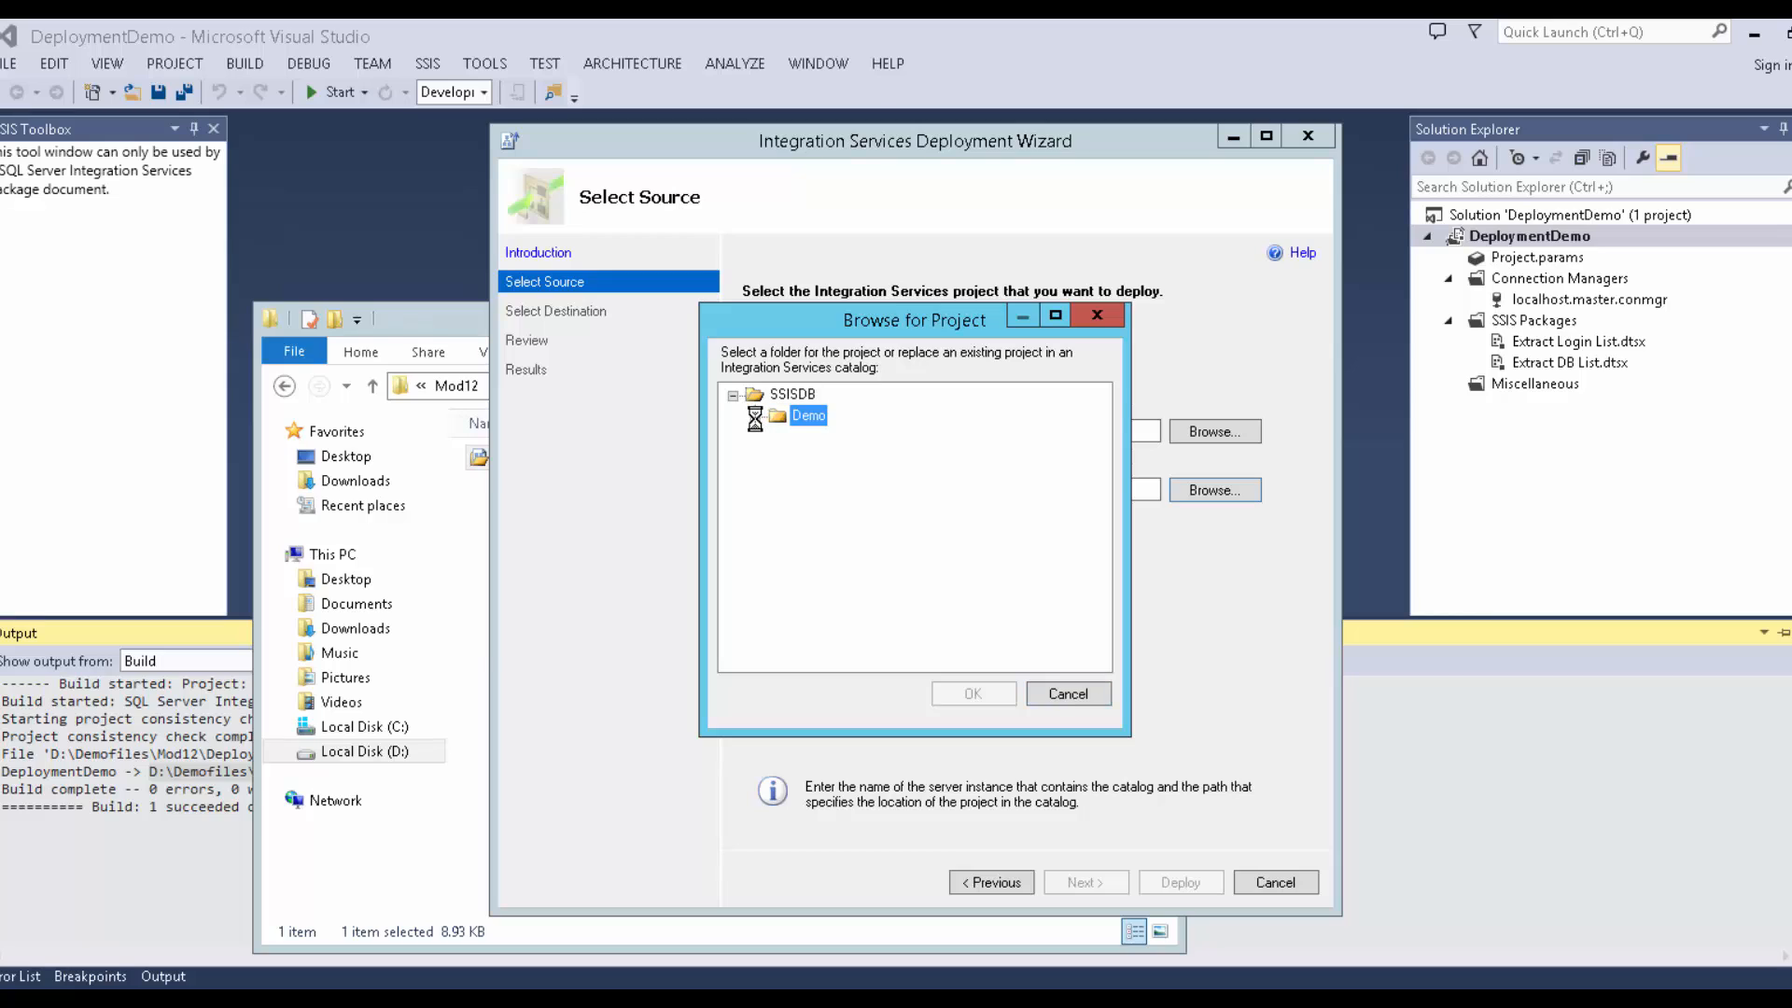
pyautogui.click(1070, 692)
# Use the DeploymentDemo.ispac project deployment file as the source and continue.
pyautogui.click(880, 323)
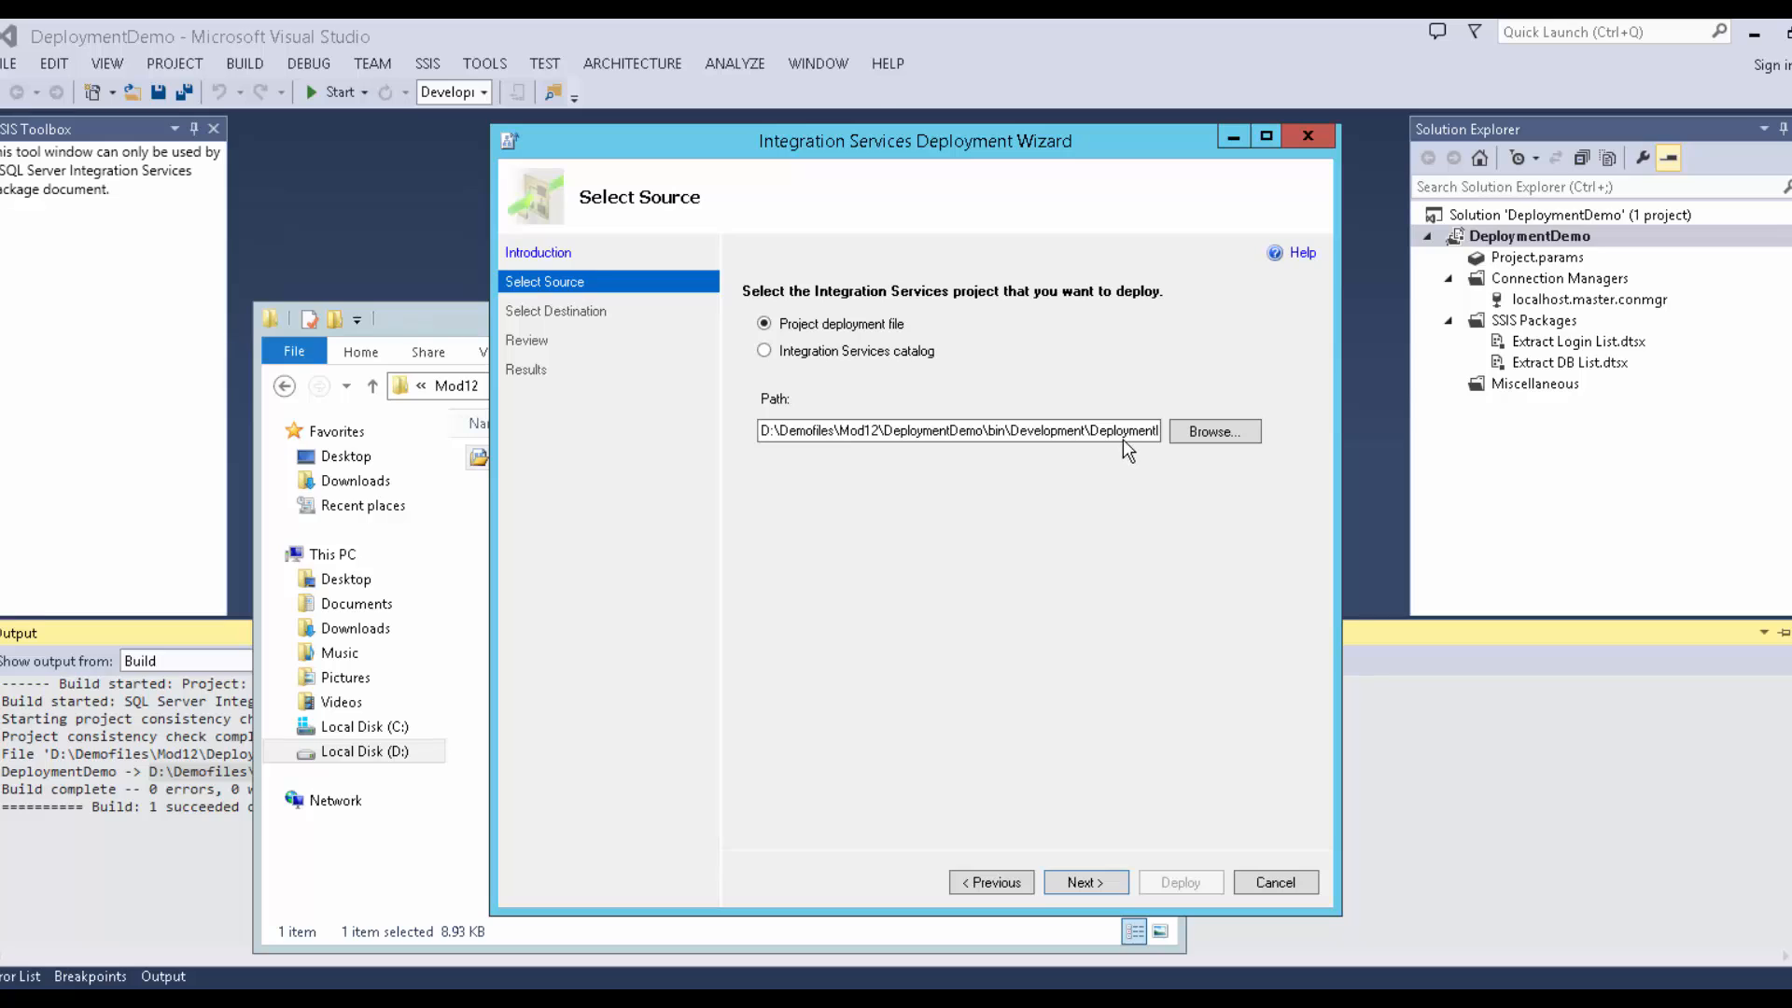
pyautogui.moveTo(1123, 435); pyautogui.dragTo(1158, 446)
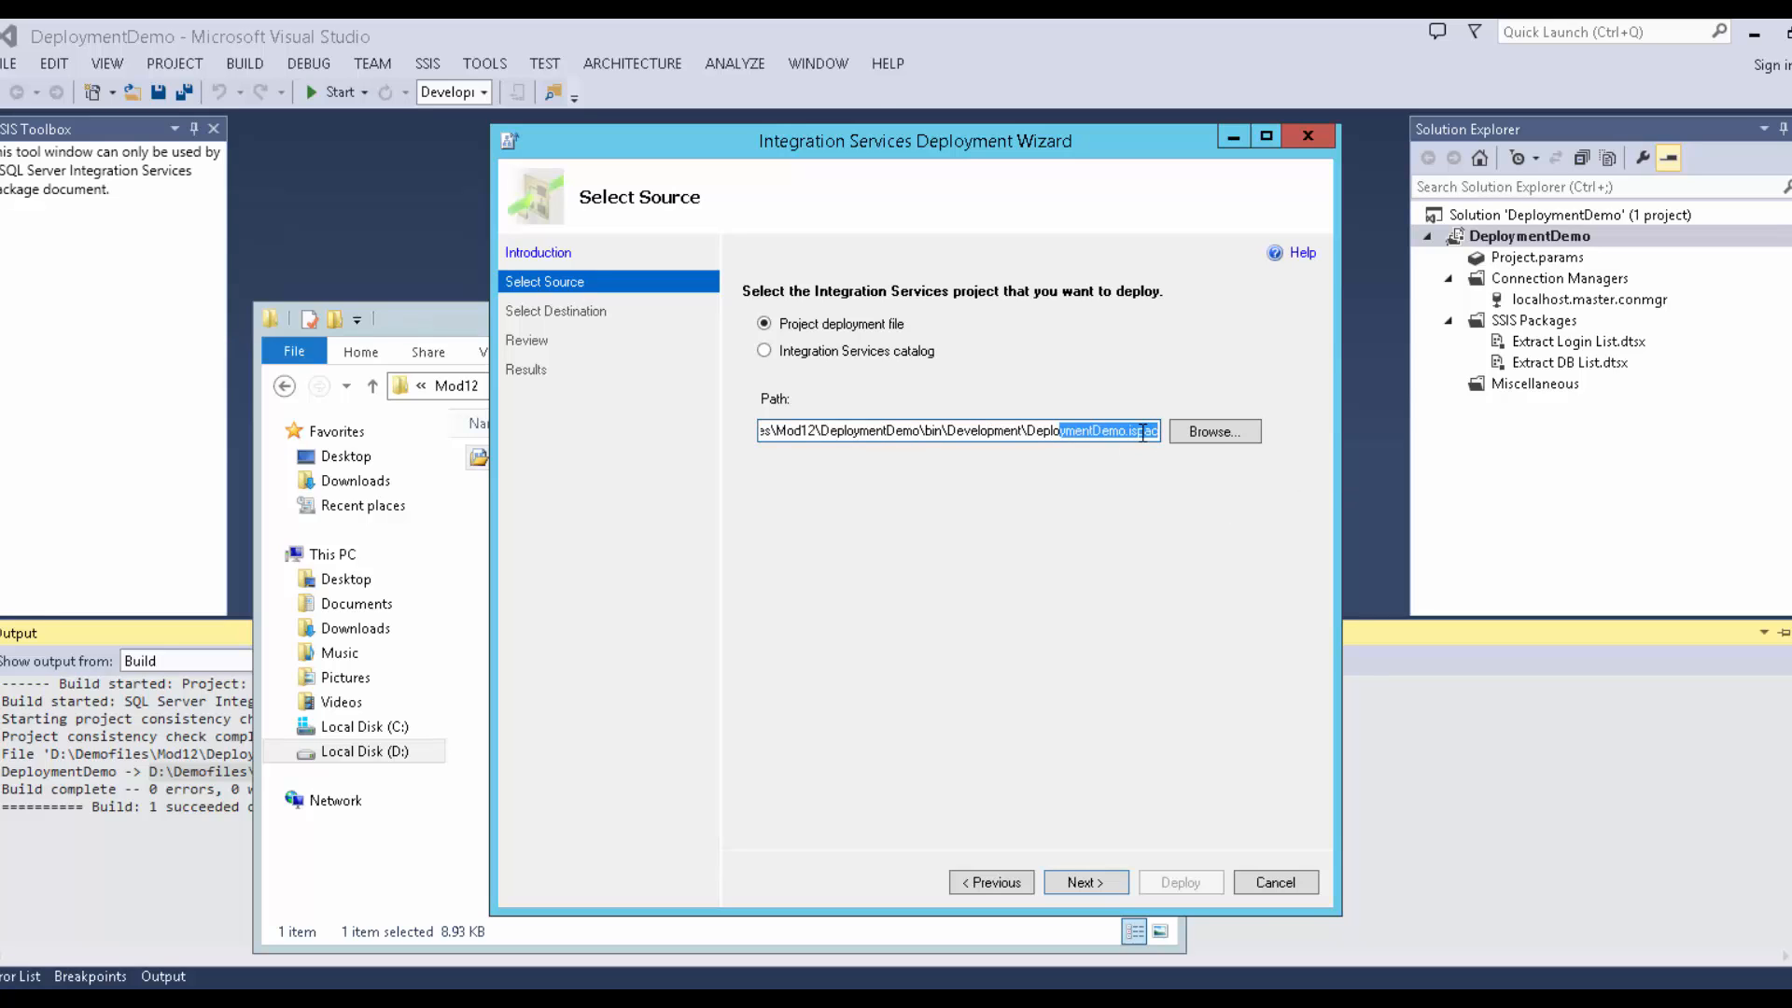
pyautogui.click(1088, 884)
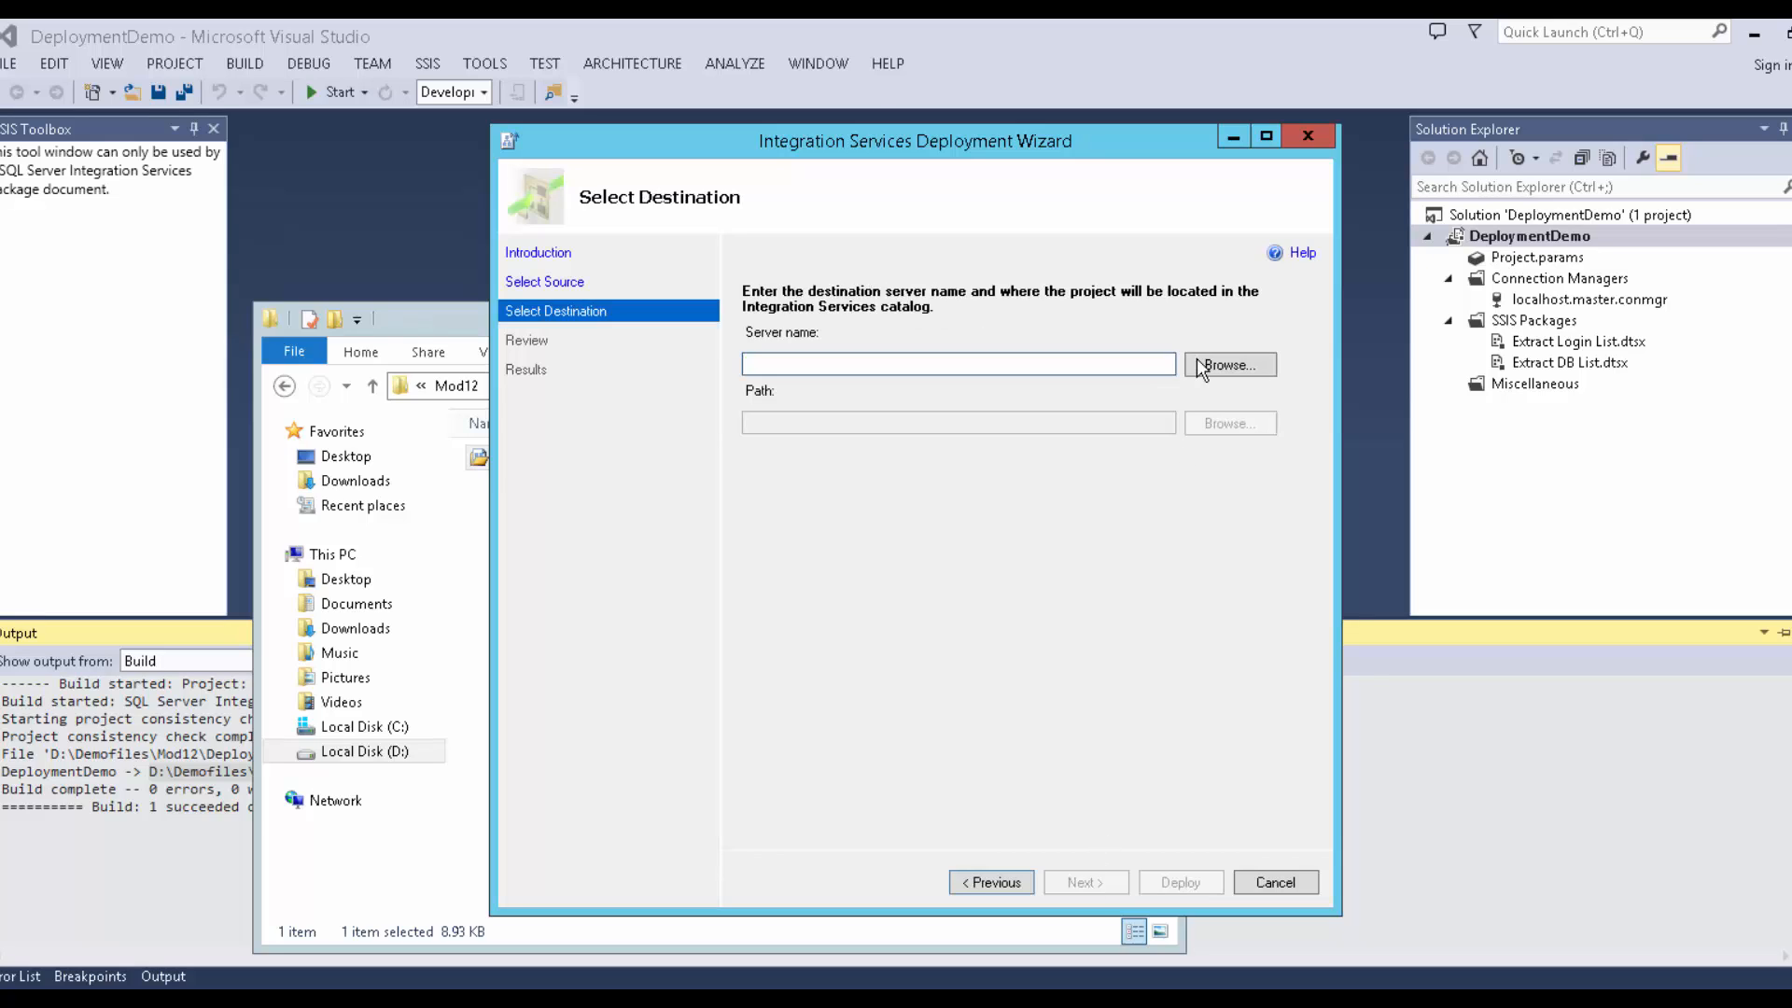
# Set destination server MIA-SQL and path SSISDB > Demo, then proceed to the Review page.
pyautogui.click(1198, 367)
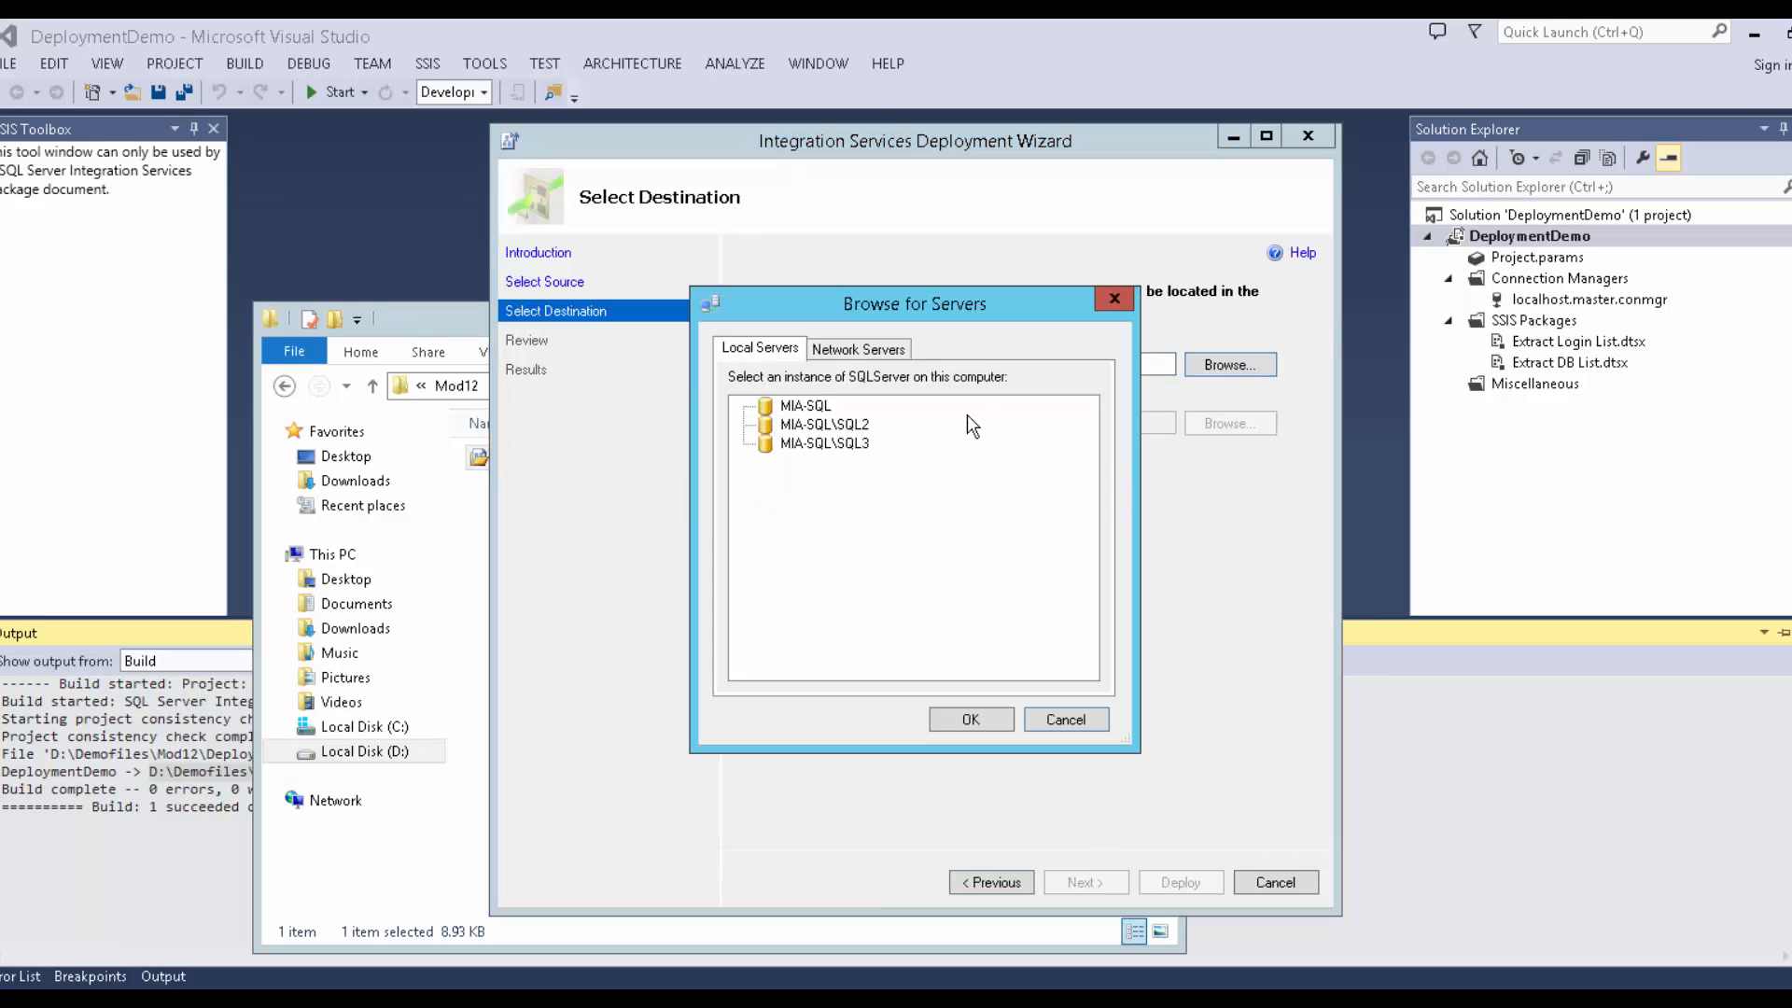
pyautogui.click(843, 424)
pyautogui.click(829, 408)
pyautogui.click(947, 715)
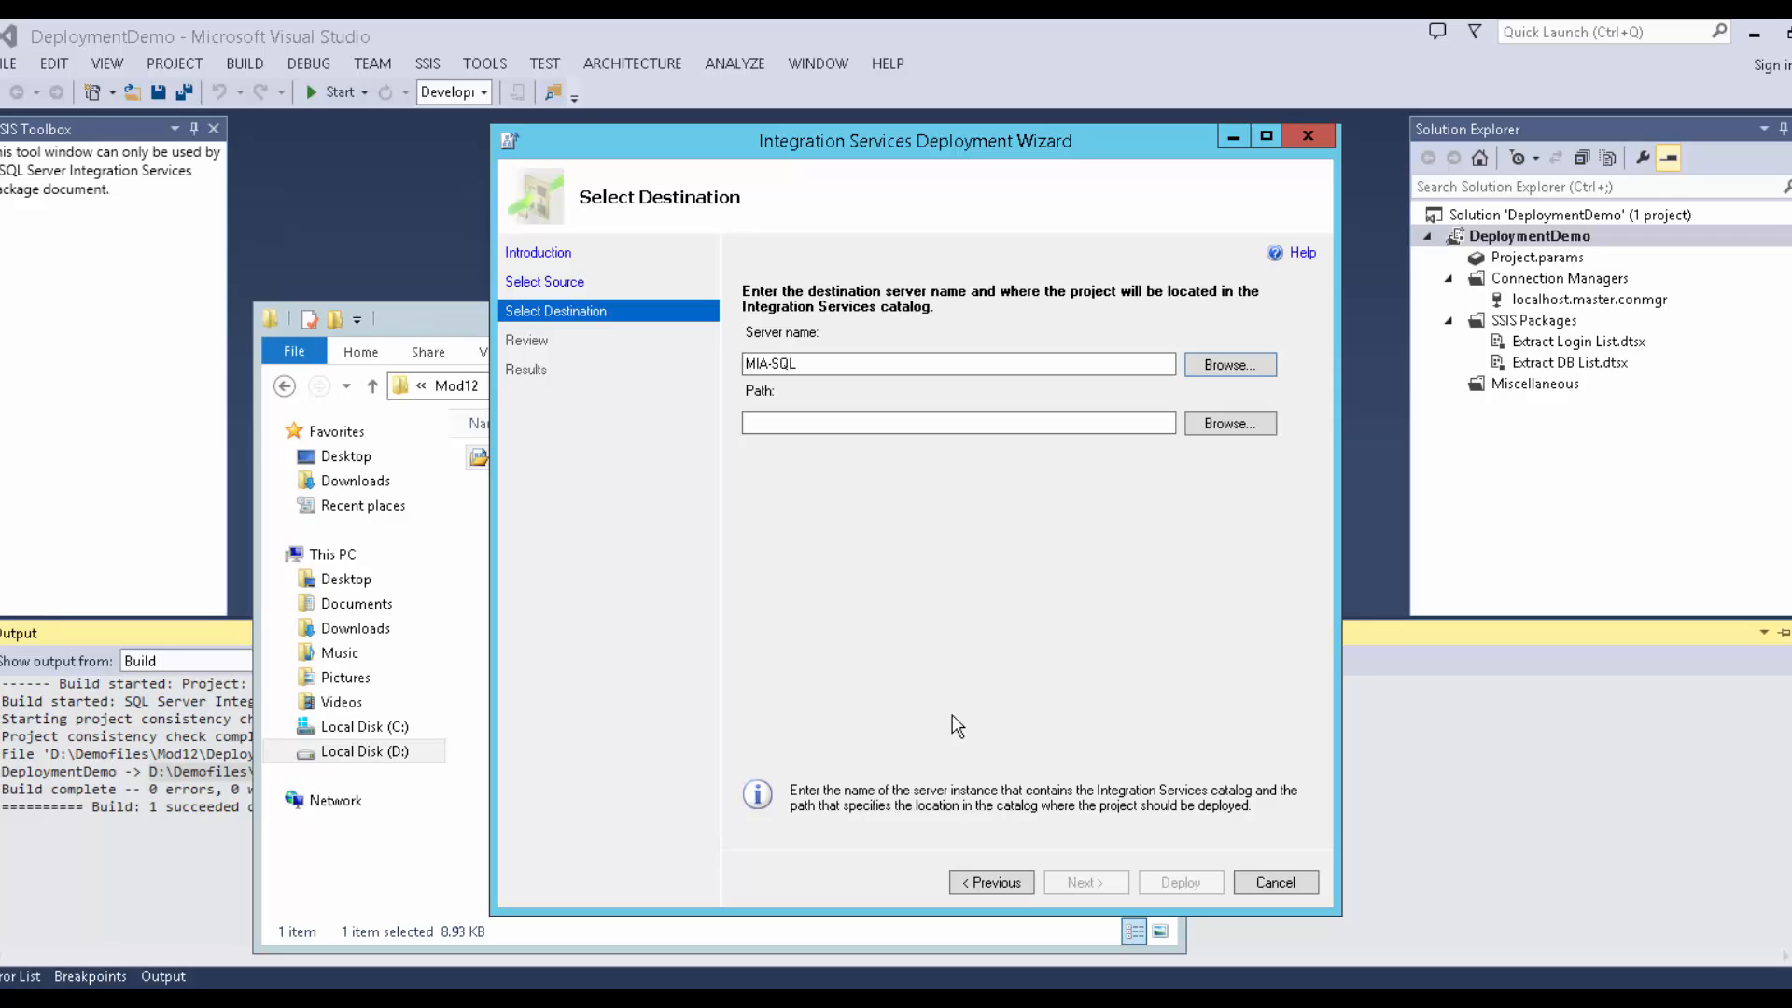
pyautogui.click(1214, 416)
pyautogui.click(808, 416)
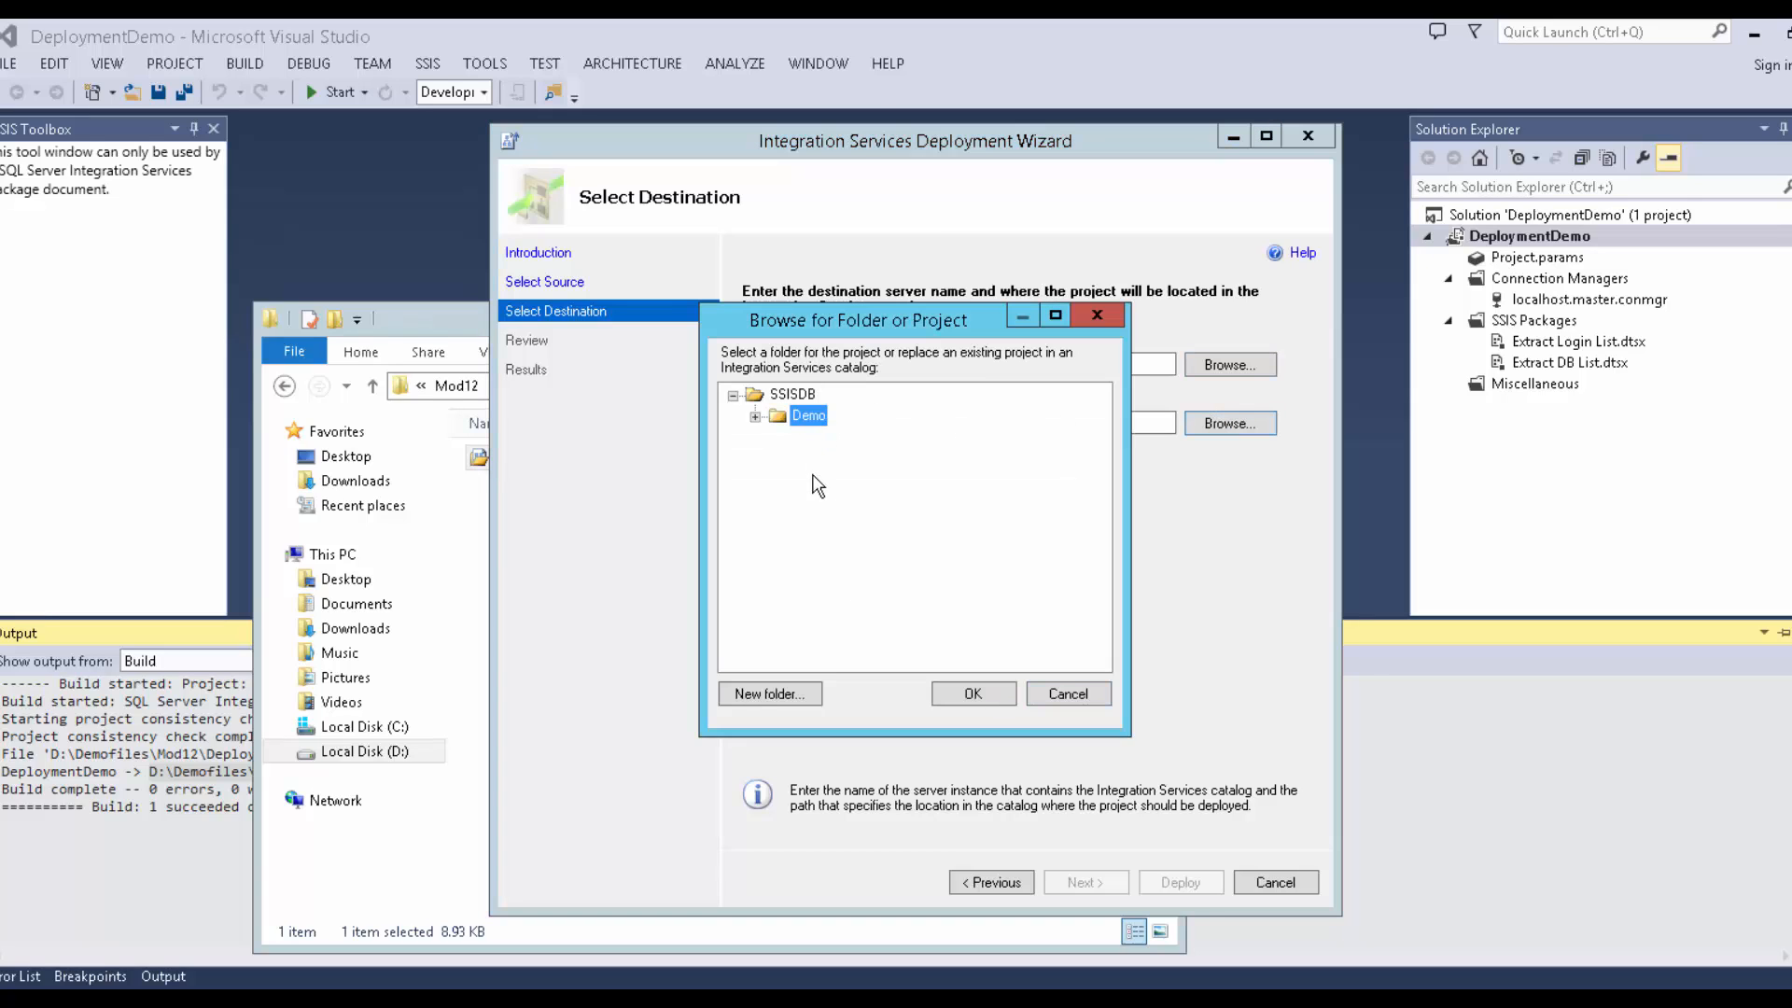
pyautogui.click(970, 695)
pyautogui.click(1081, 883)
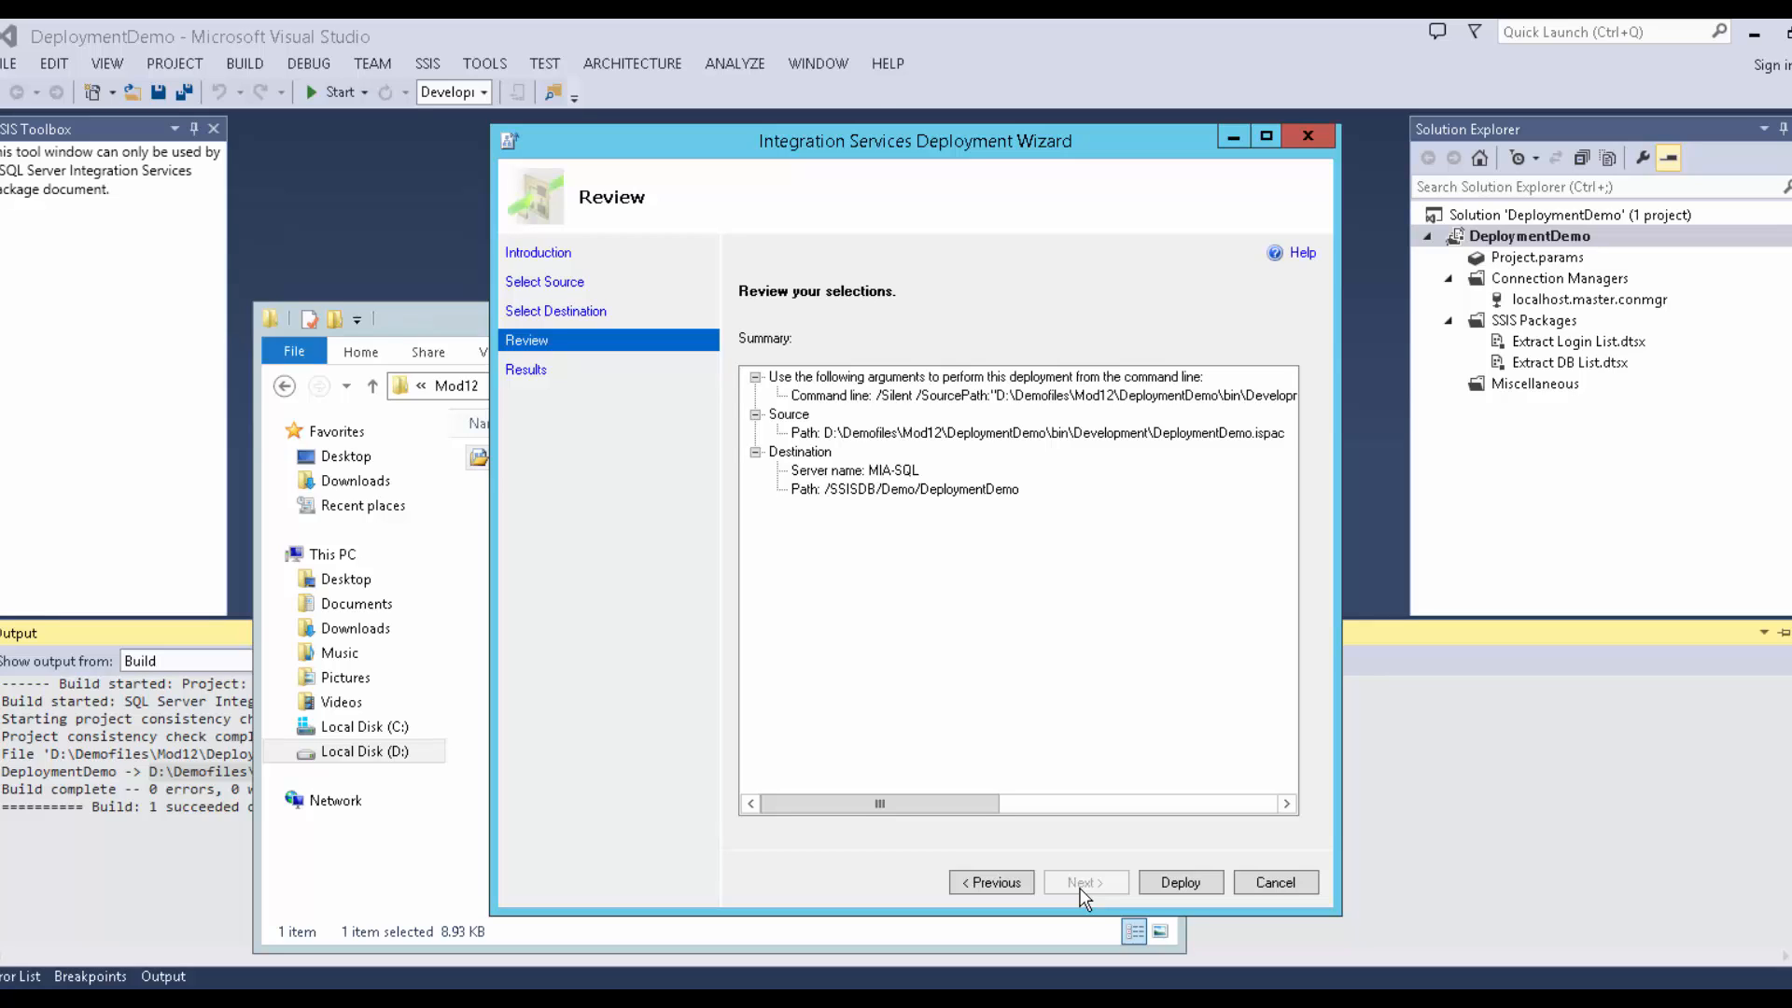
# Deploy DeploymentDemo to SSISDB and close the wizard once all results show Passed.
pyautogui.click(1163, 882)
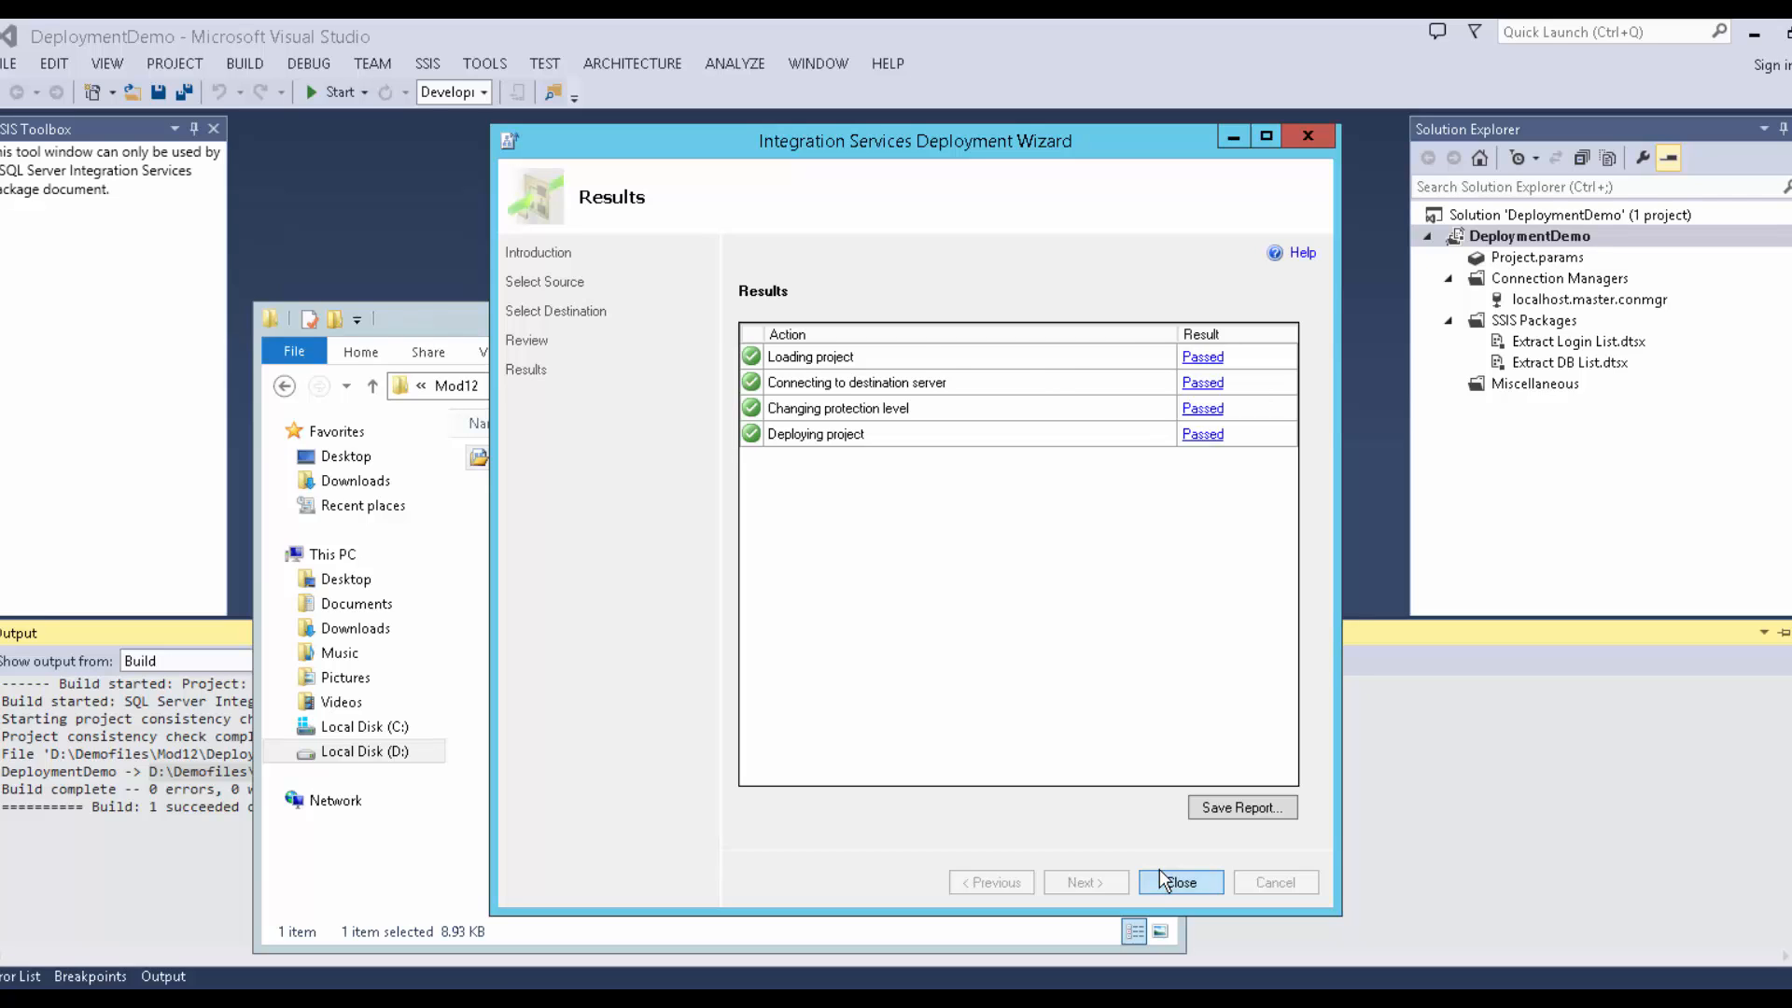
pyautogui.click(1178, 883)
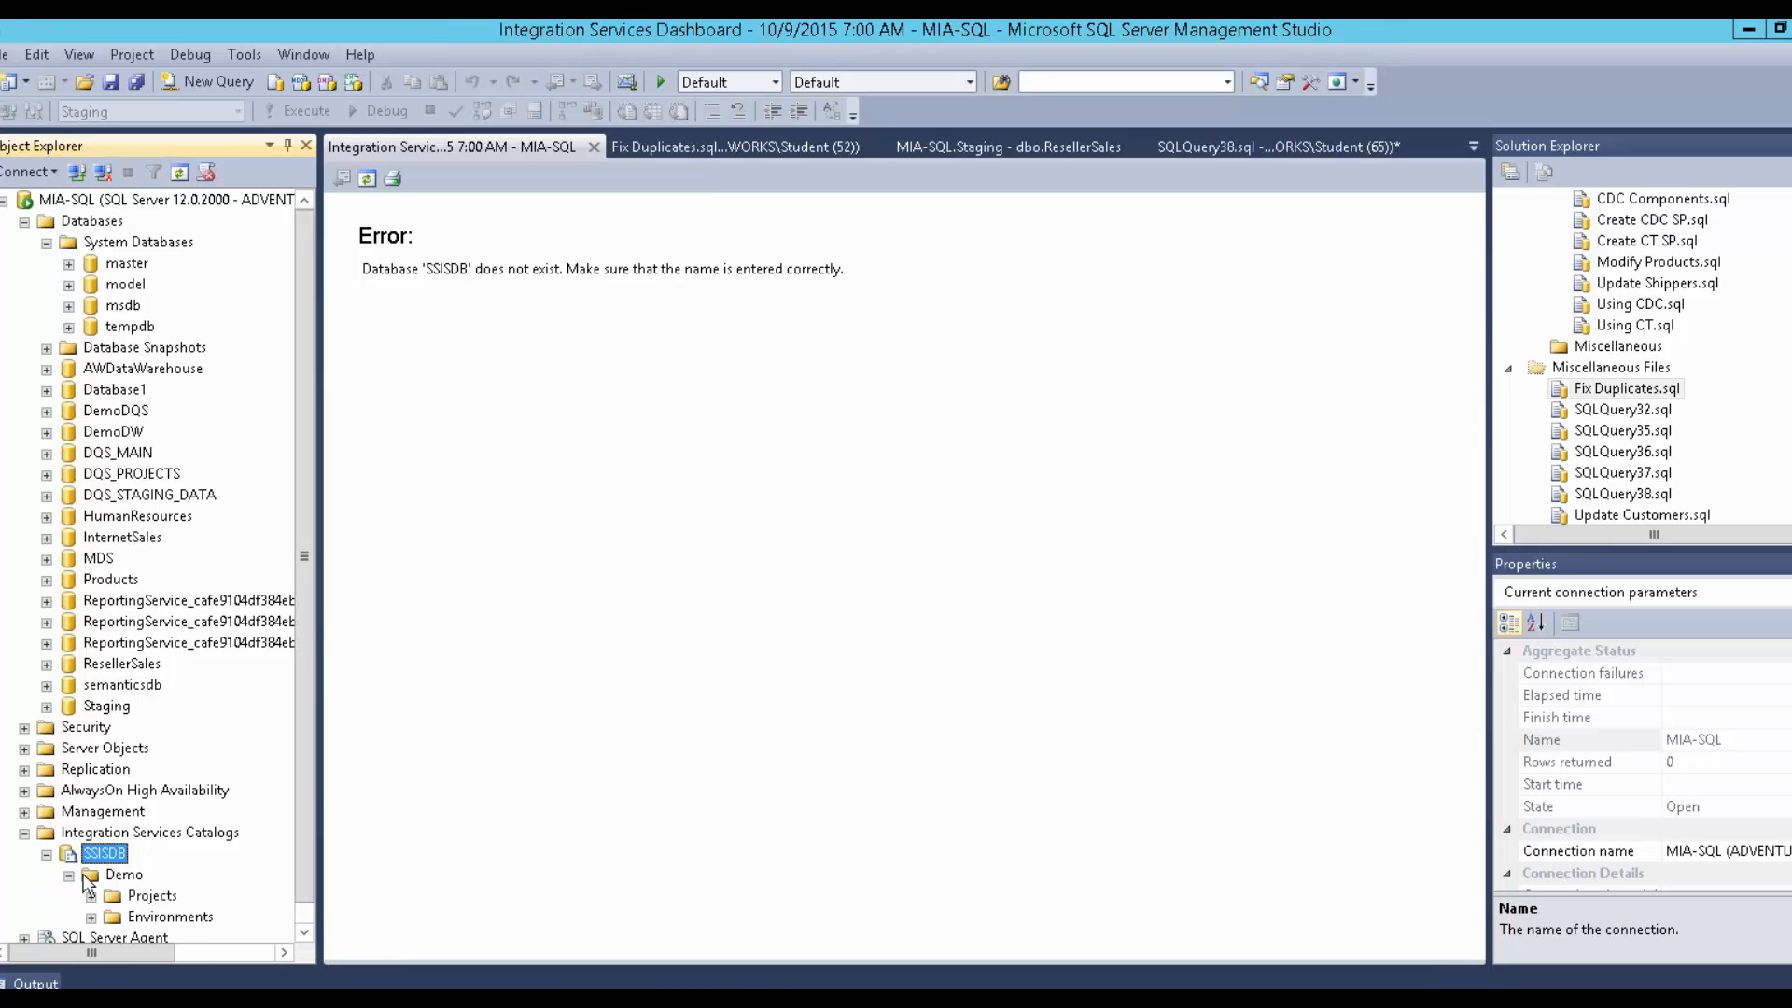
# Expand the Demo folder's Projects and Environments in Object Explorer and bring up Environments' actions.
pyautogui.click(91, 876)
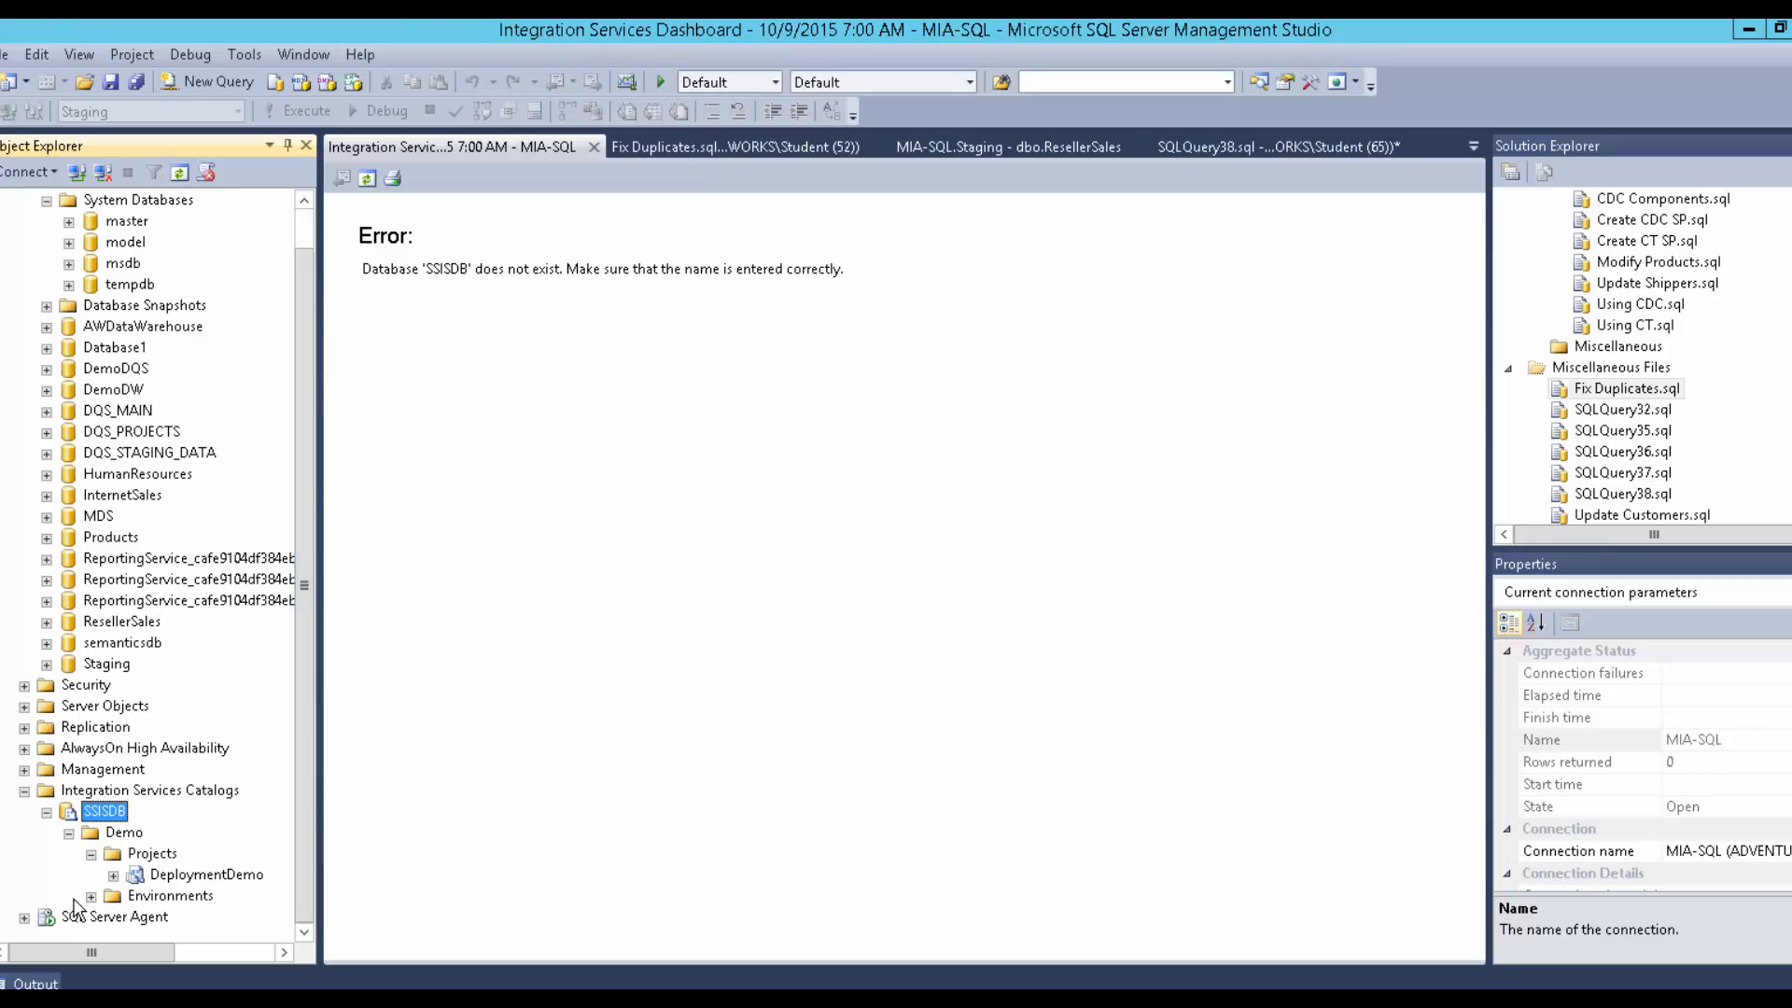
pyautogui.click(91, 896)
pyautogui.click(114, 896)
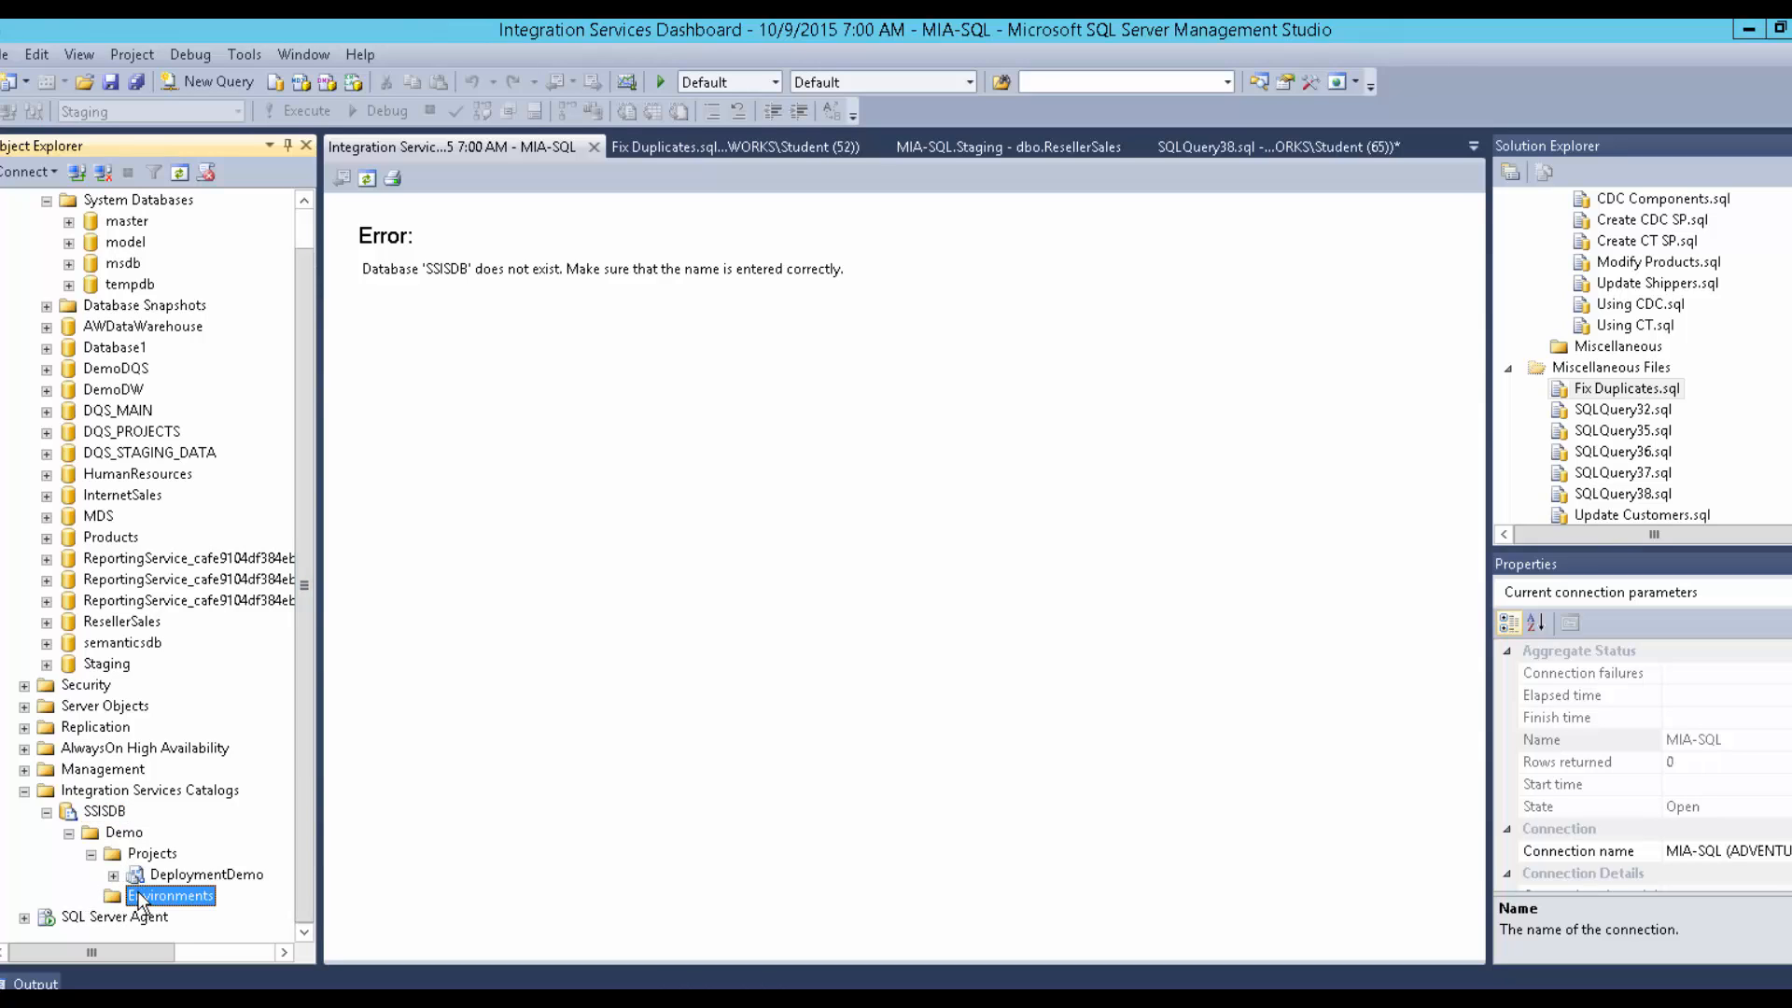
pyautogui.rightClick(138, 892)
# Create environments named 'Test' and 'Production' under Environments, then select Test.
pyautogui.click(185, 911)
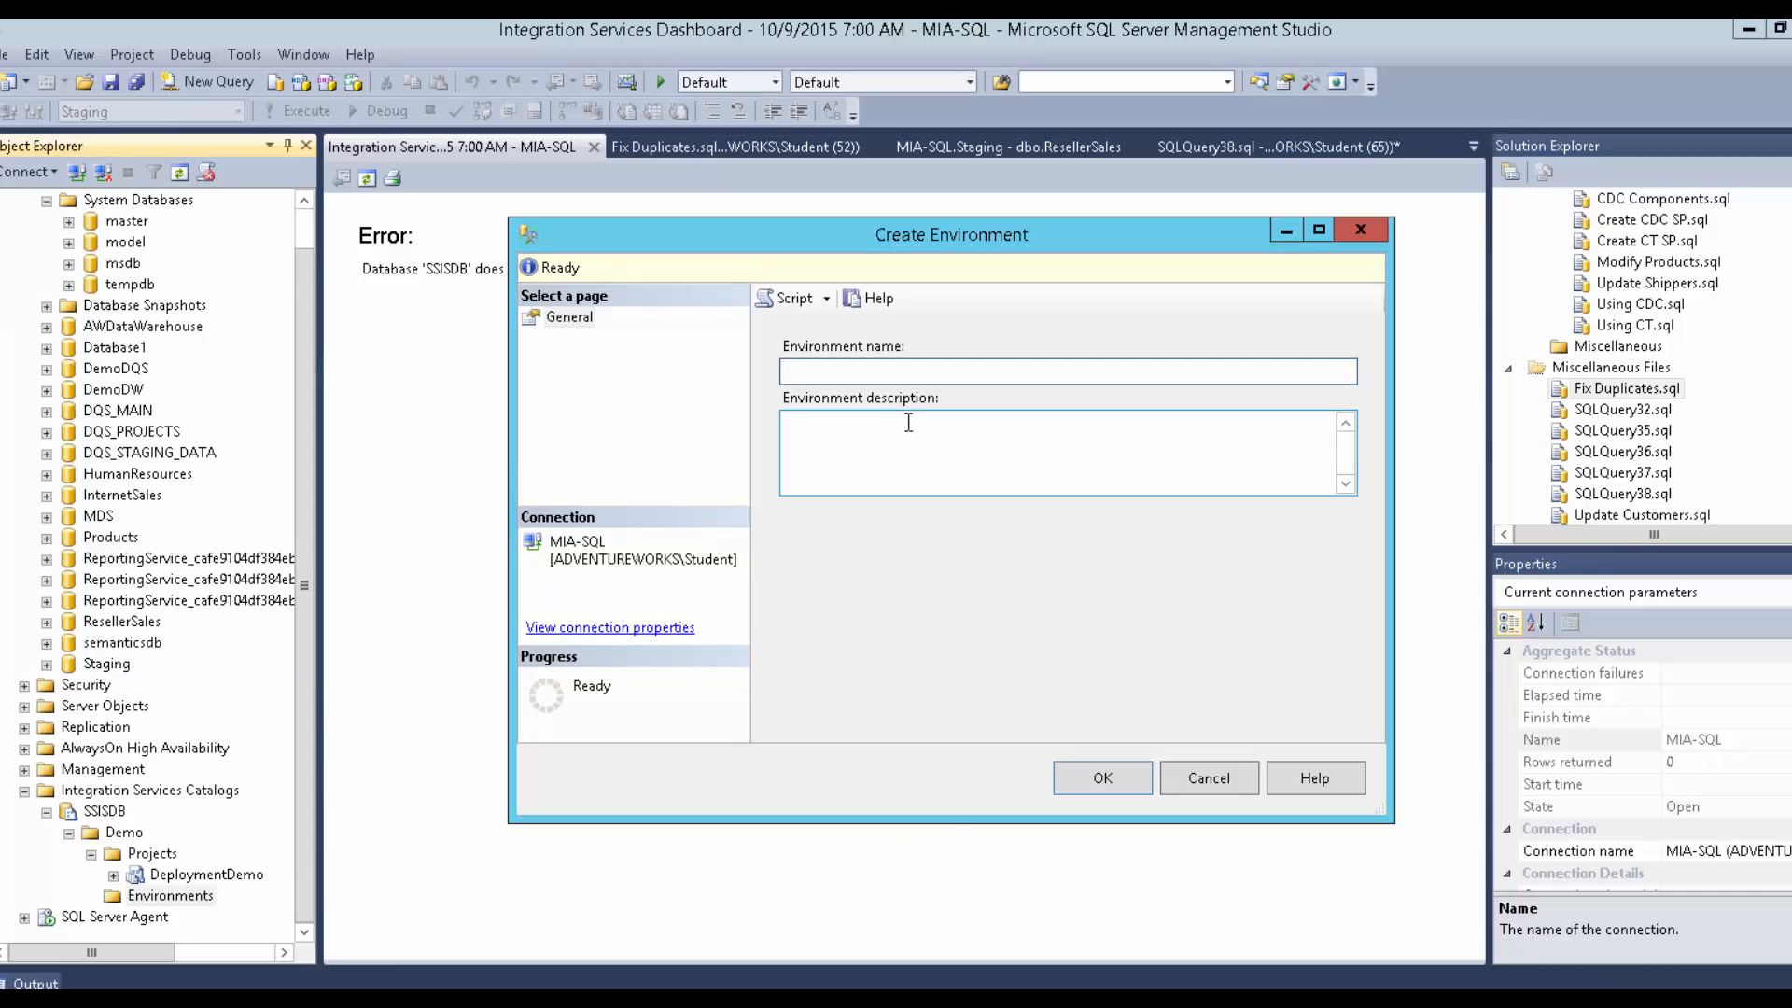
pyautogui.write('Test')
pyautogui.click(1090, 781)
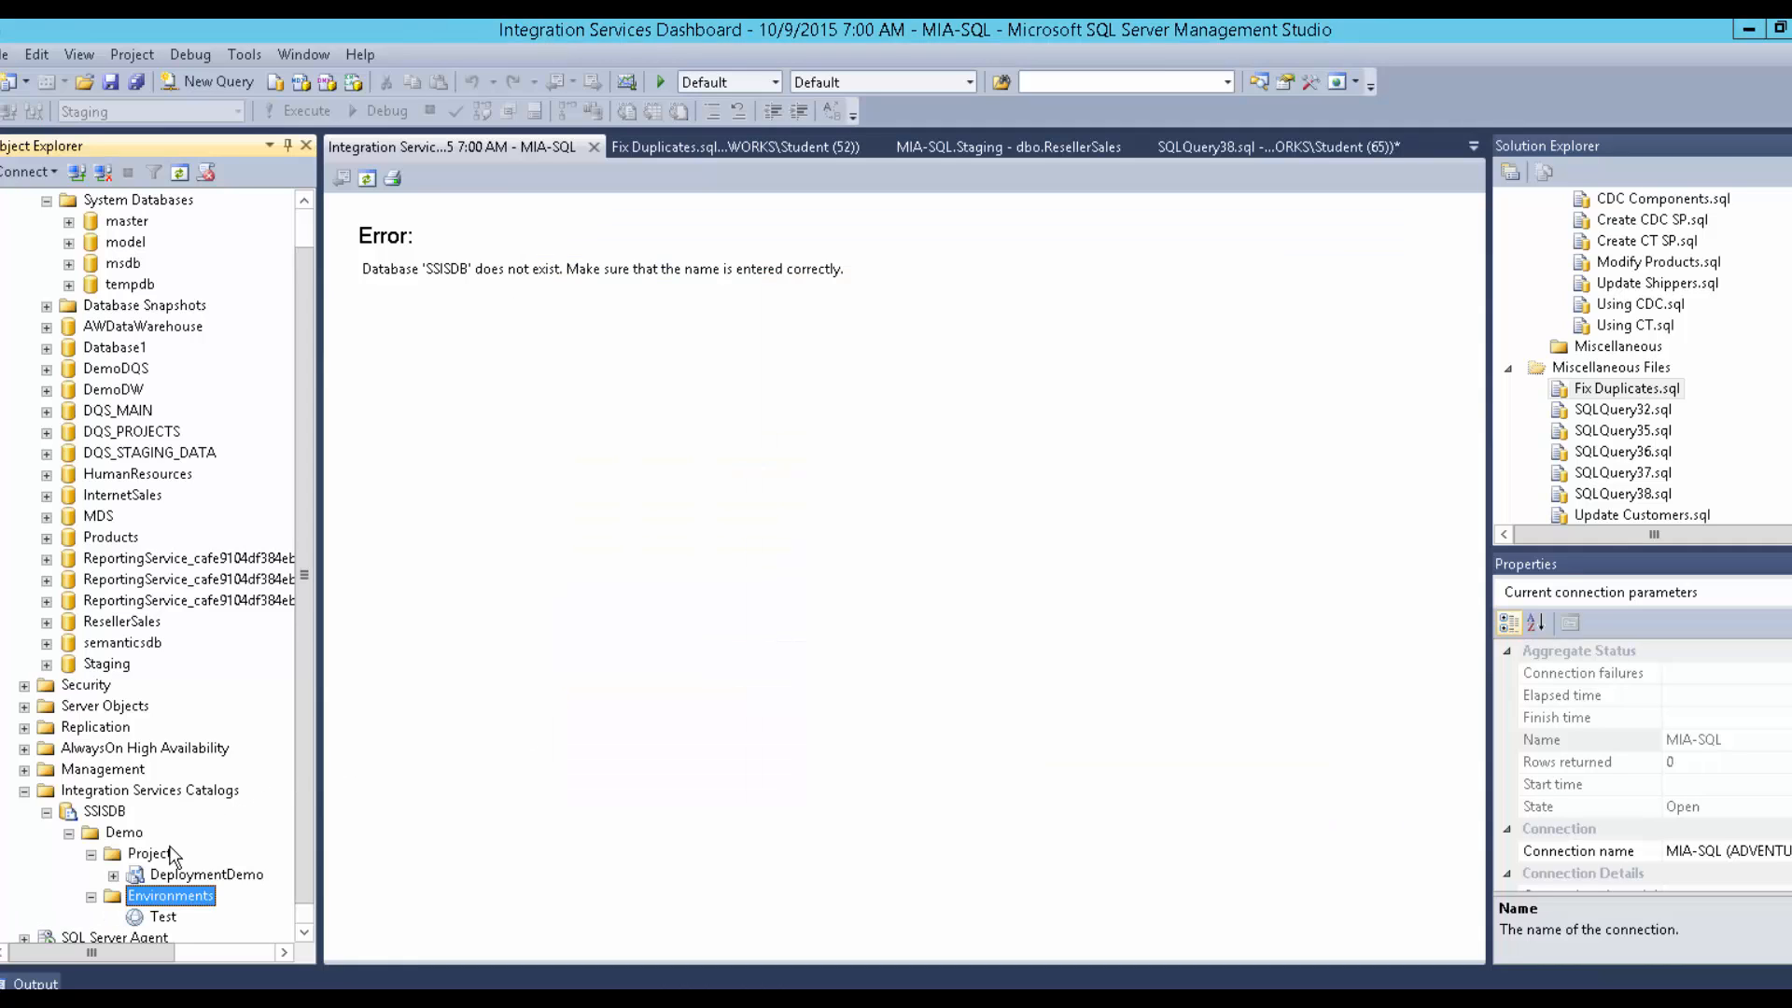
pyautogui.rightClick(150, 899)
pyautogui.click(204, 910)
pyautogui.write('Production')
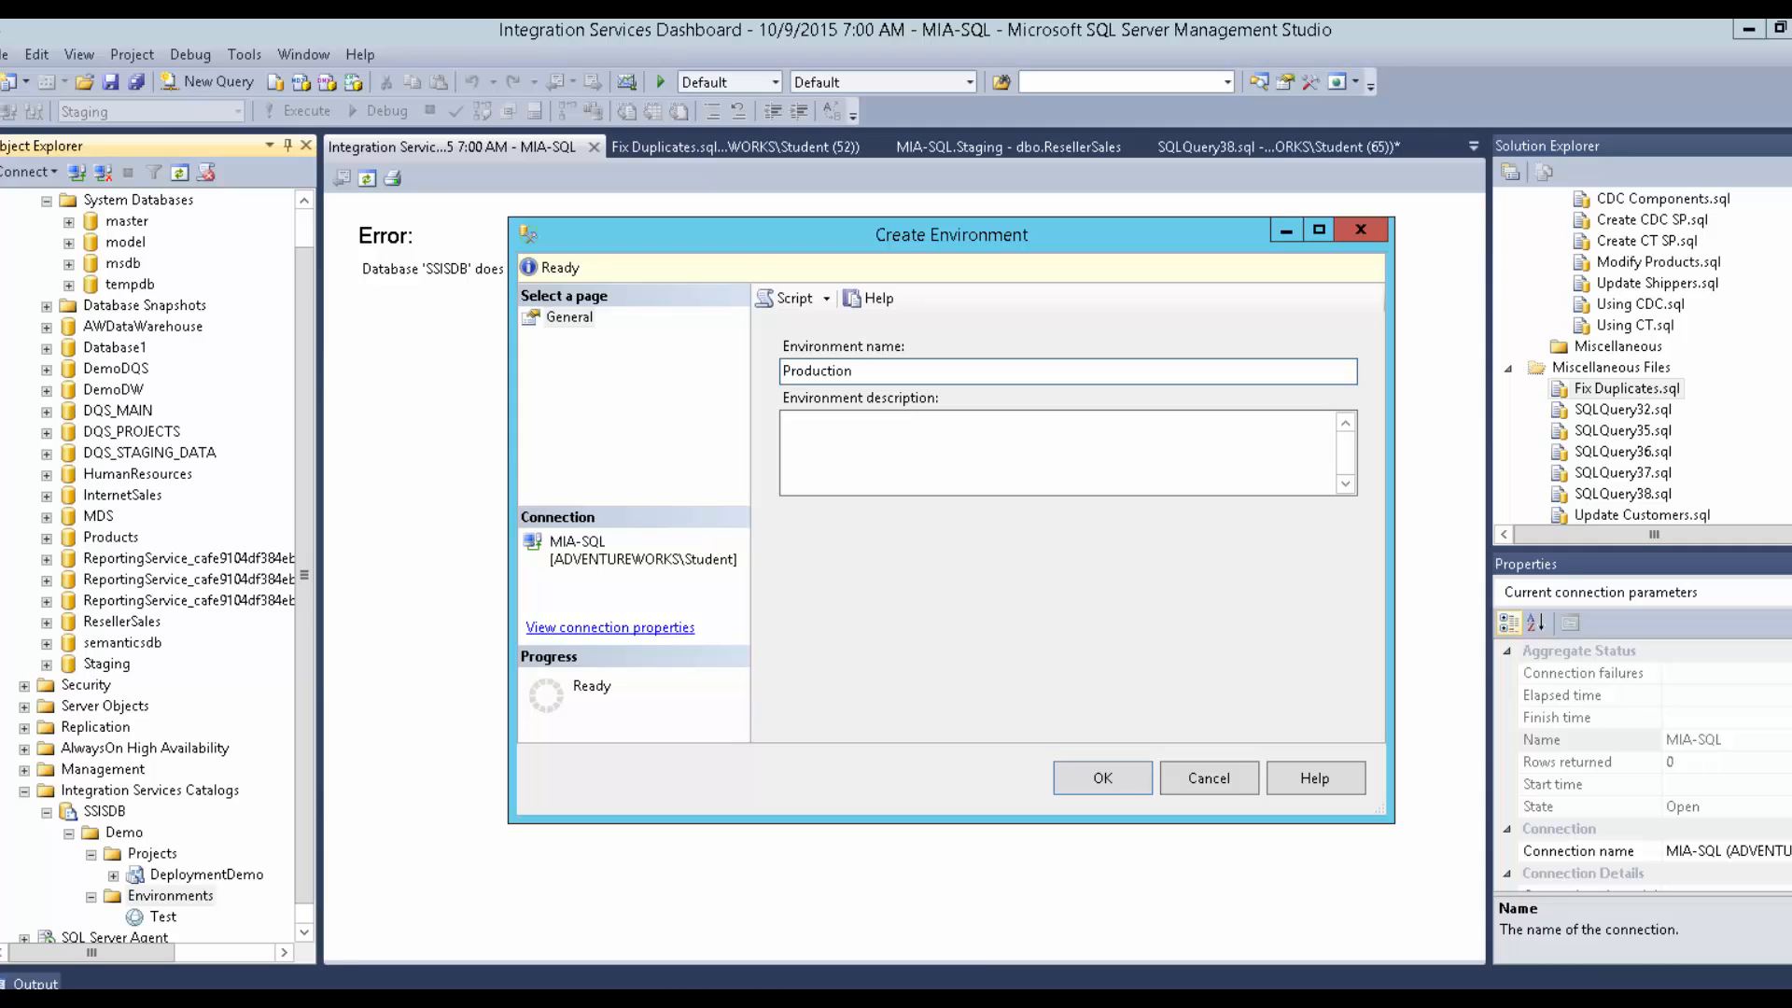
pyautogui.click(1081, 787)
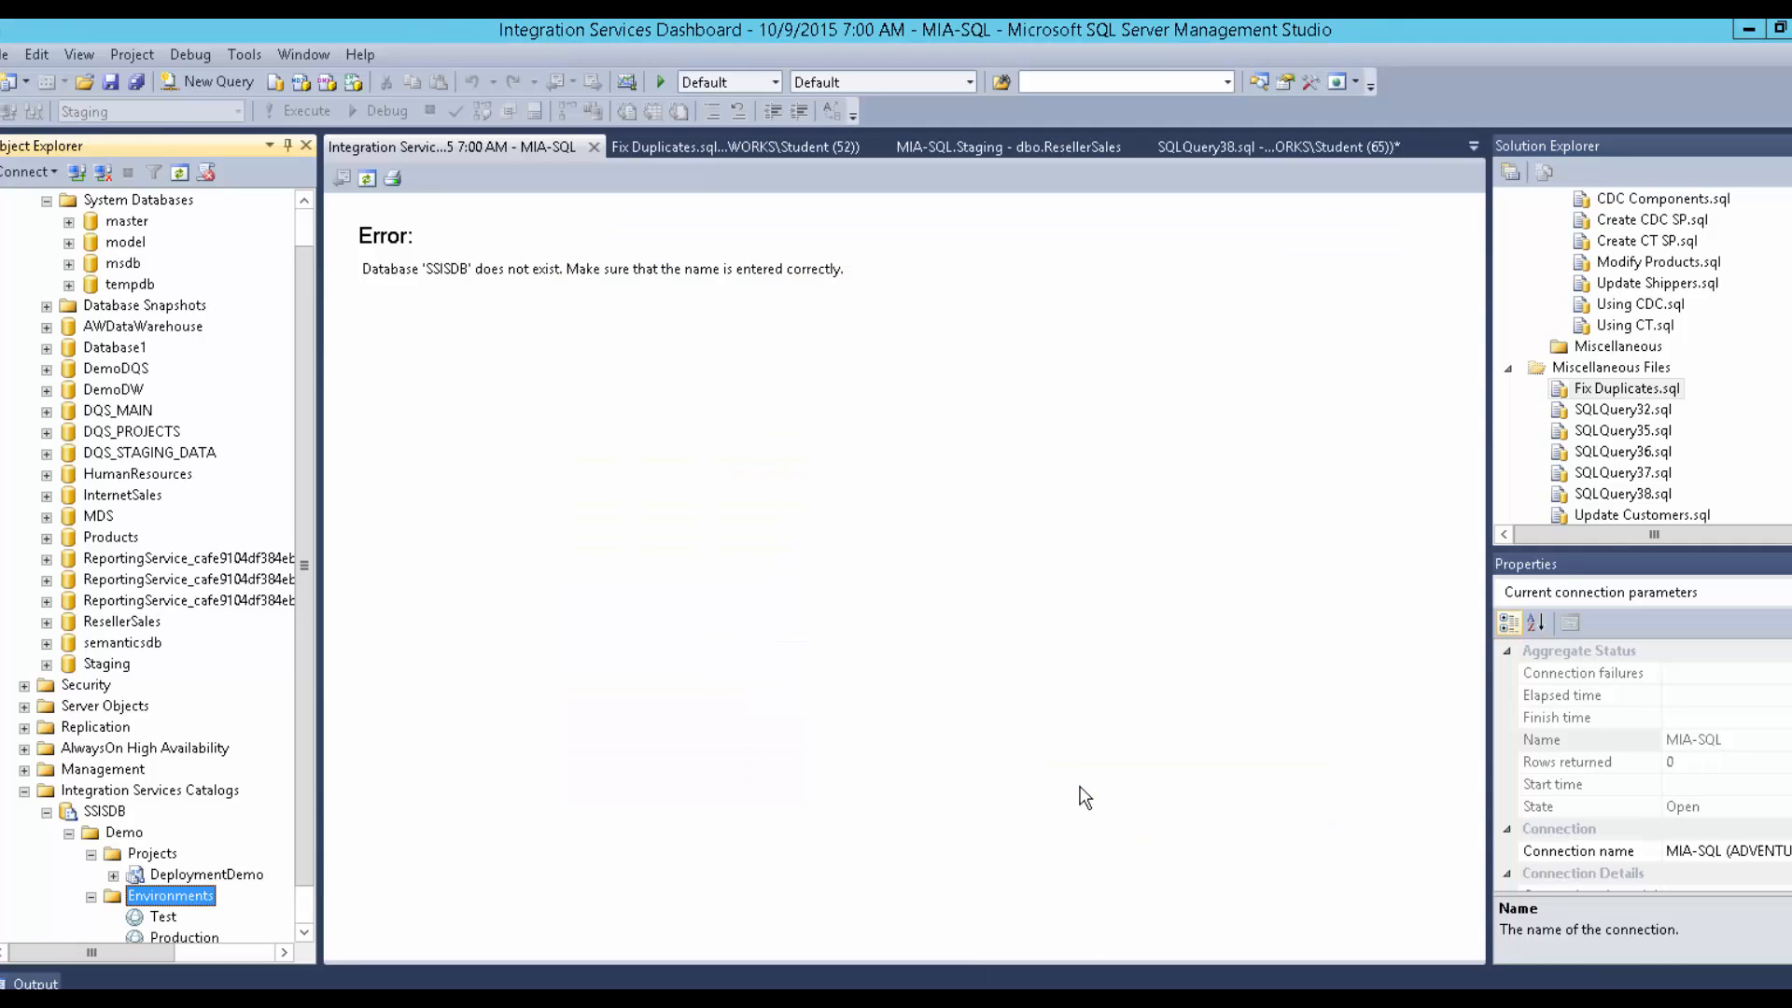
pyautogui.click(304, 934)
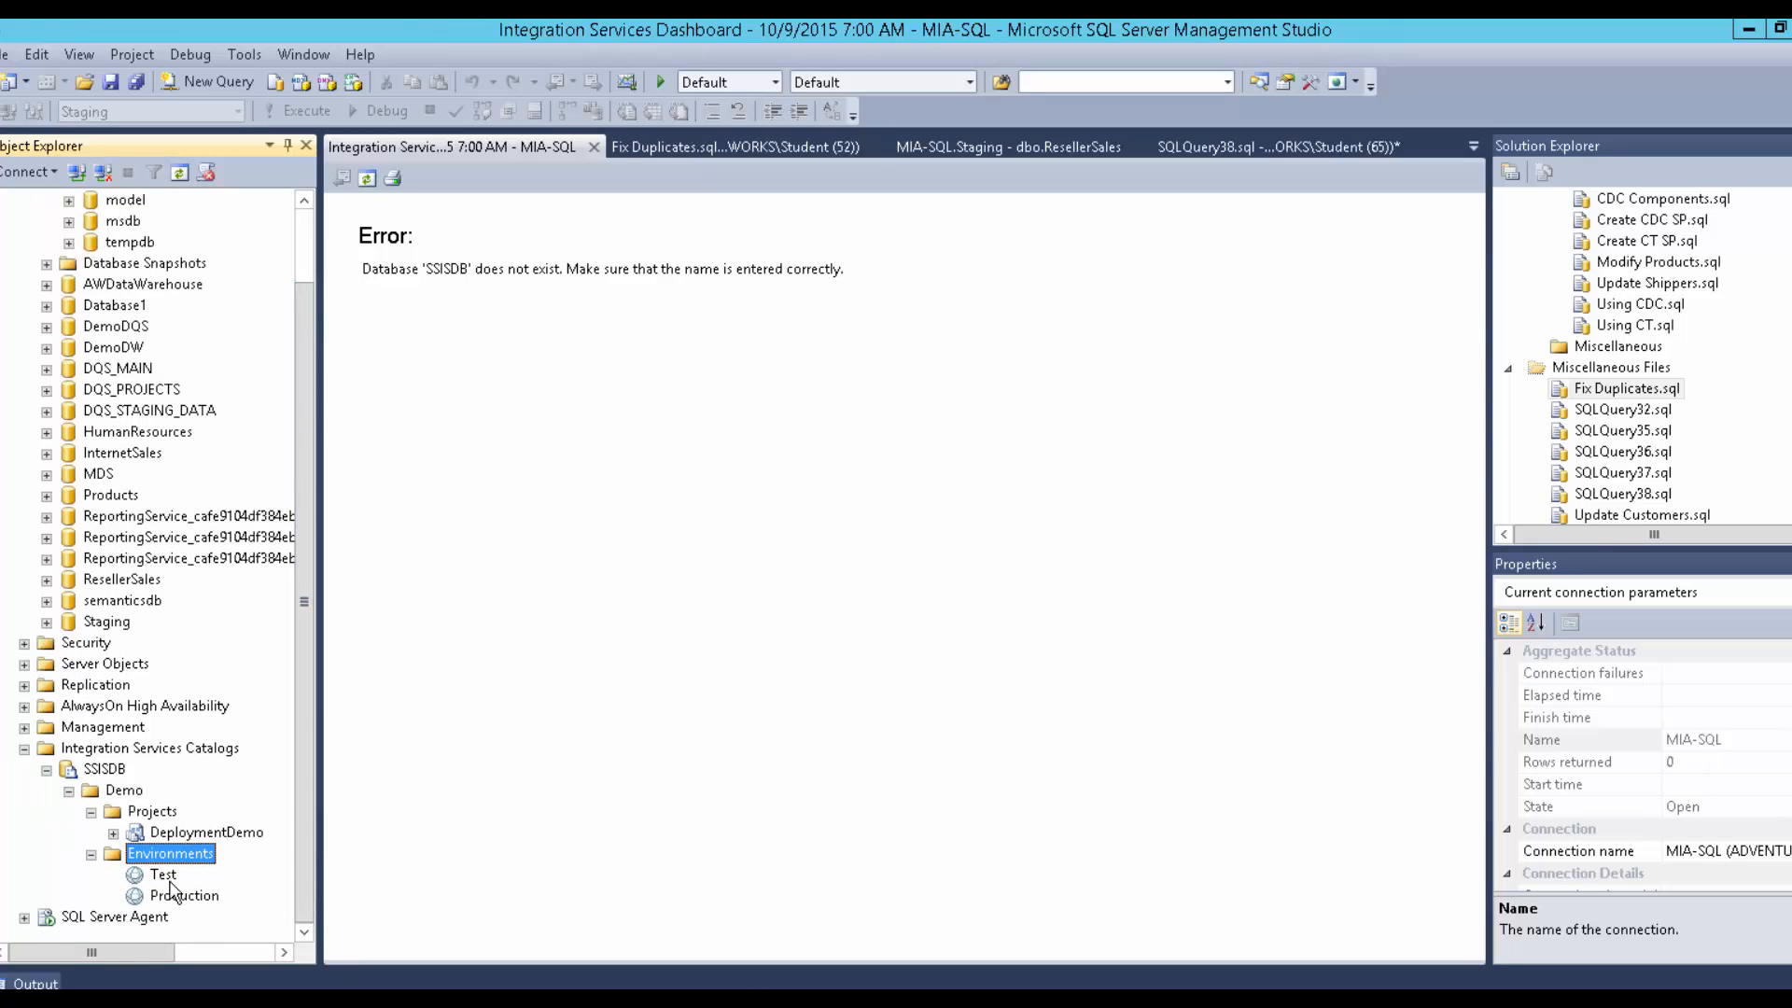
# Open the Test environment's Environment Properties, closing the Integration Services dashboard along the way.
pyautogui.click(164, 876)
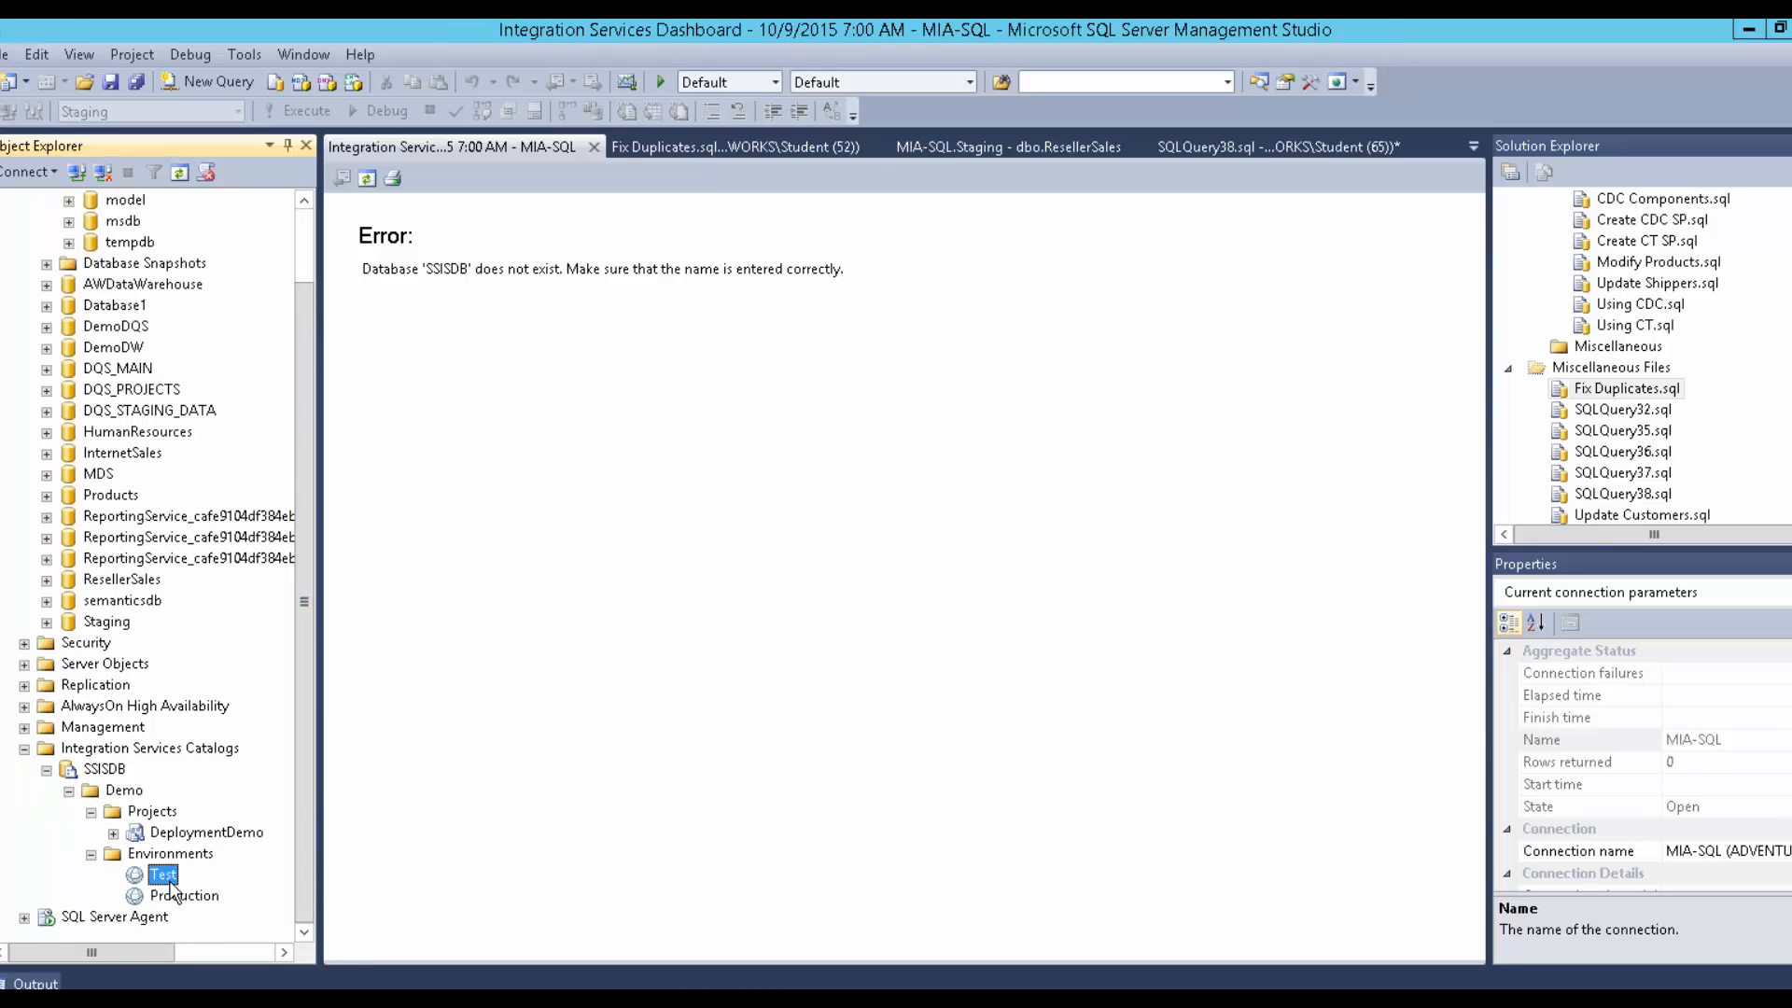
pyautogui.rightClick(171, 887)
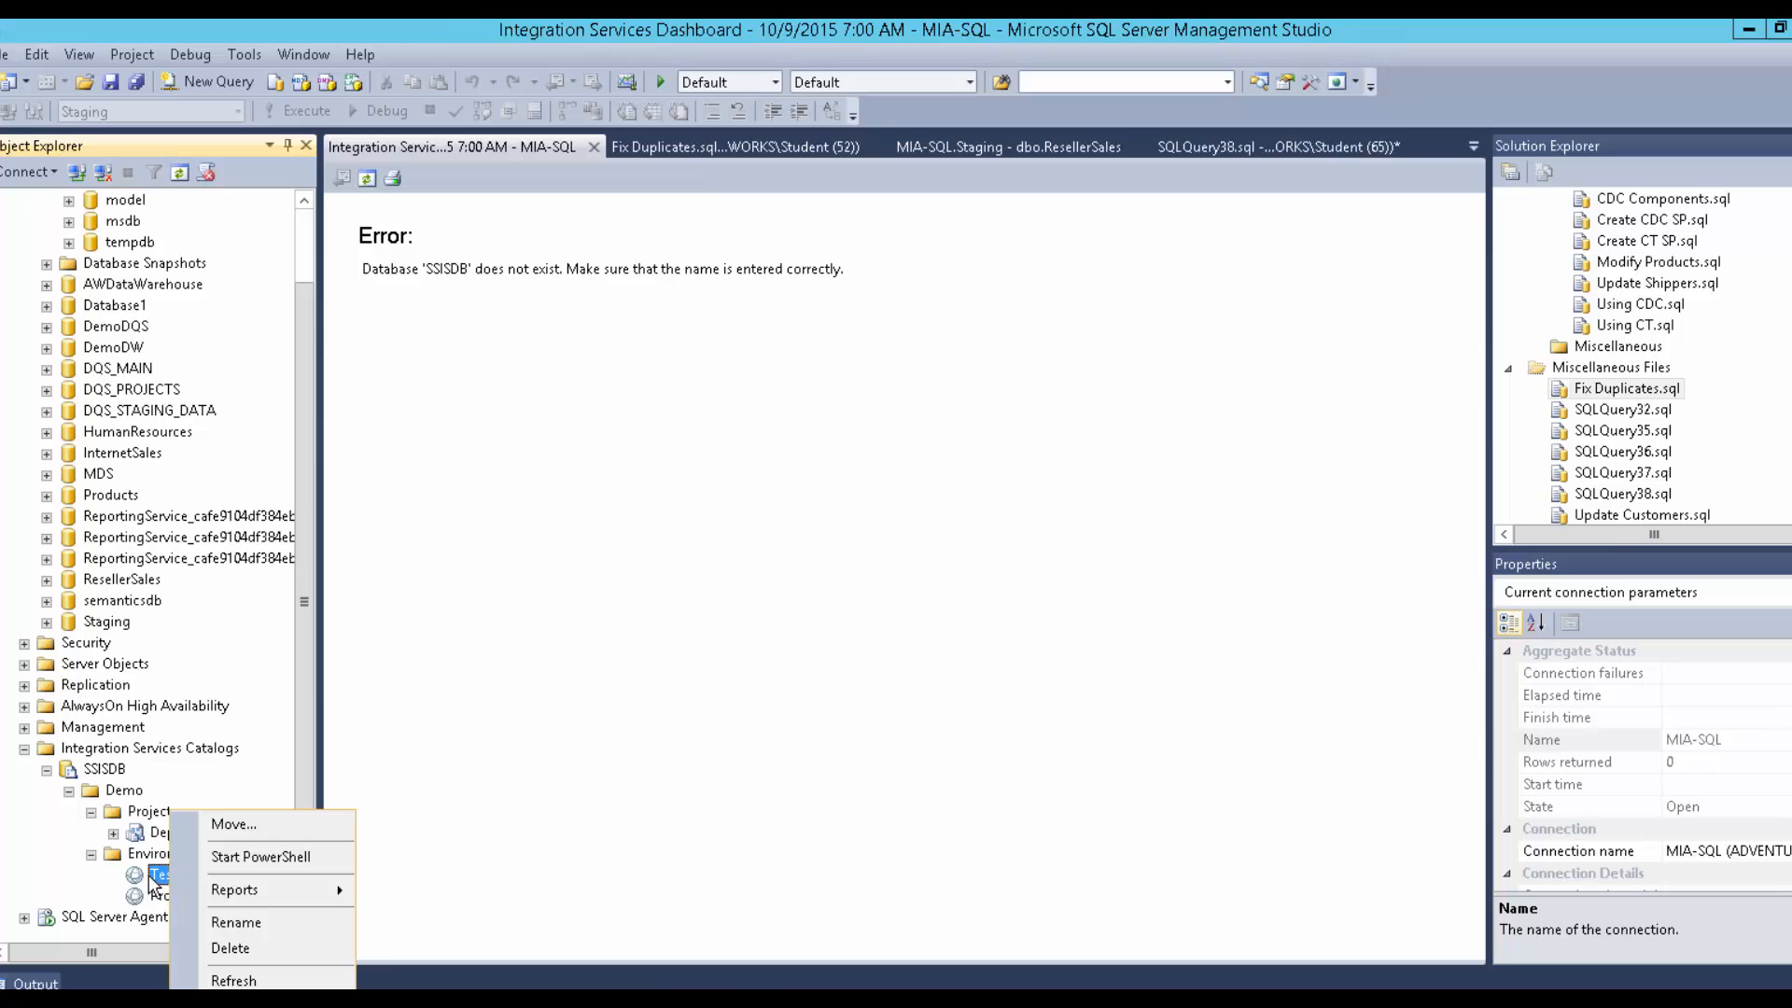
pyautogui.click(147, 876)
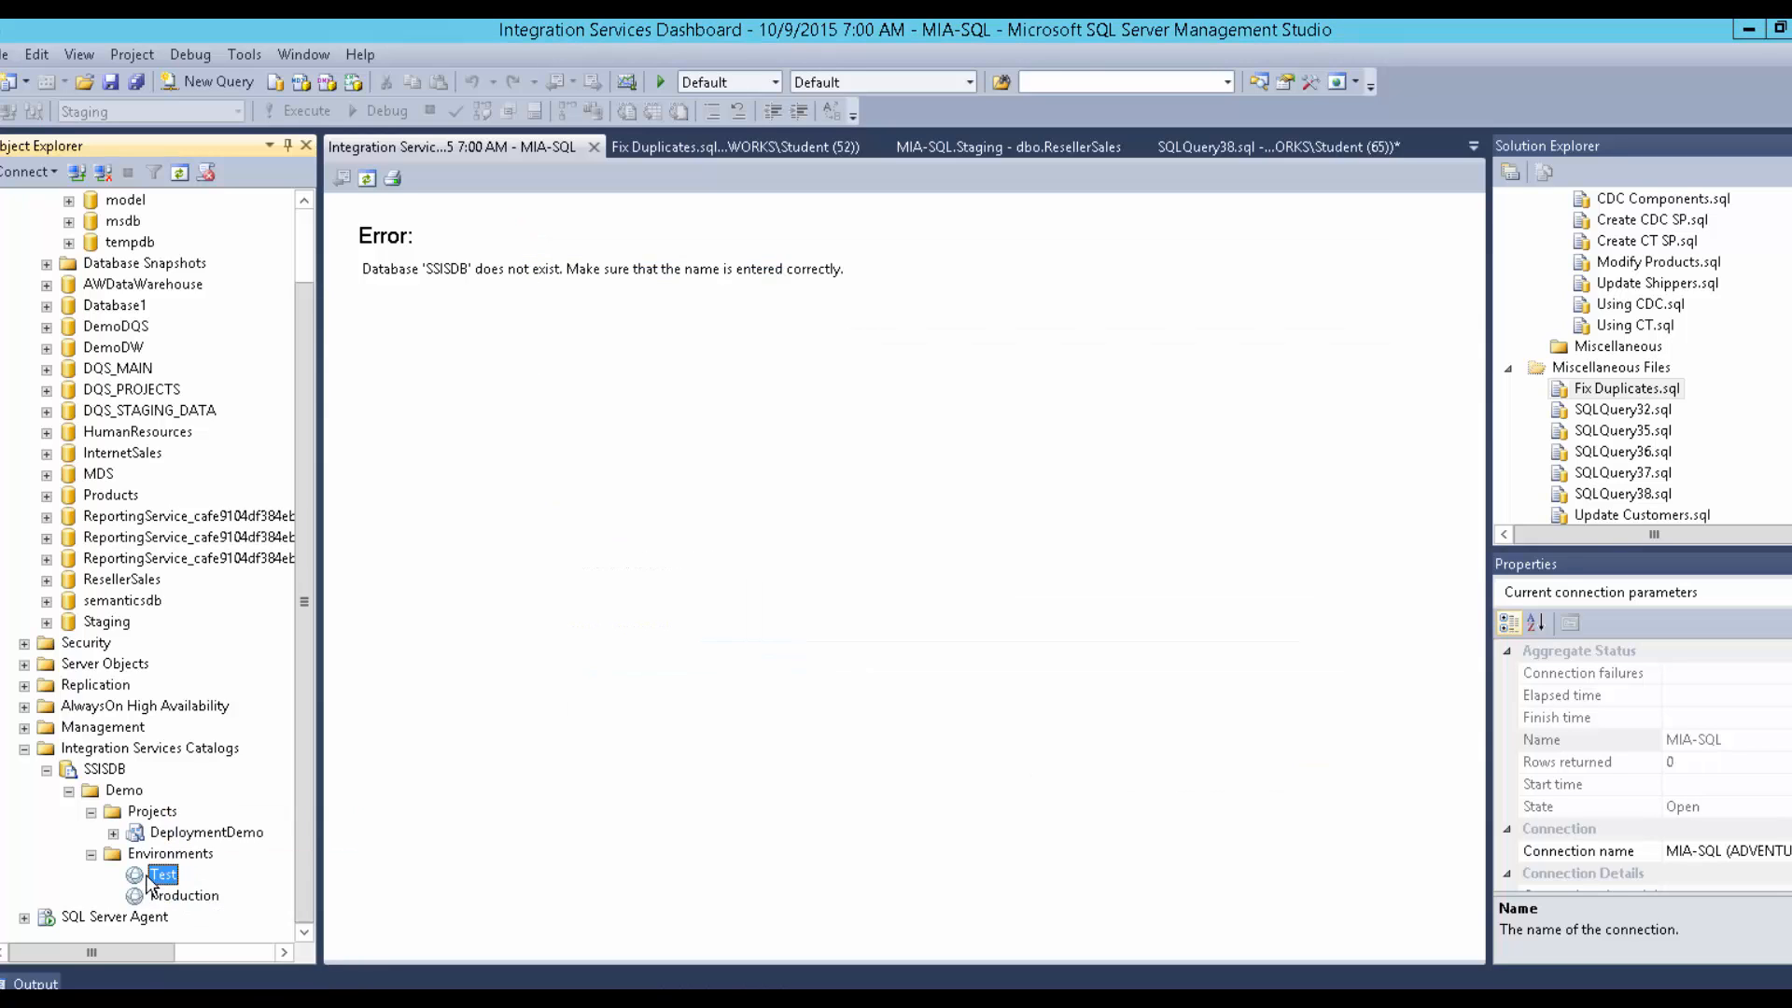
pyautogui.doubleClick(146, 875)
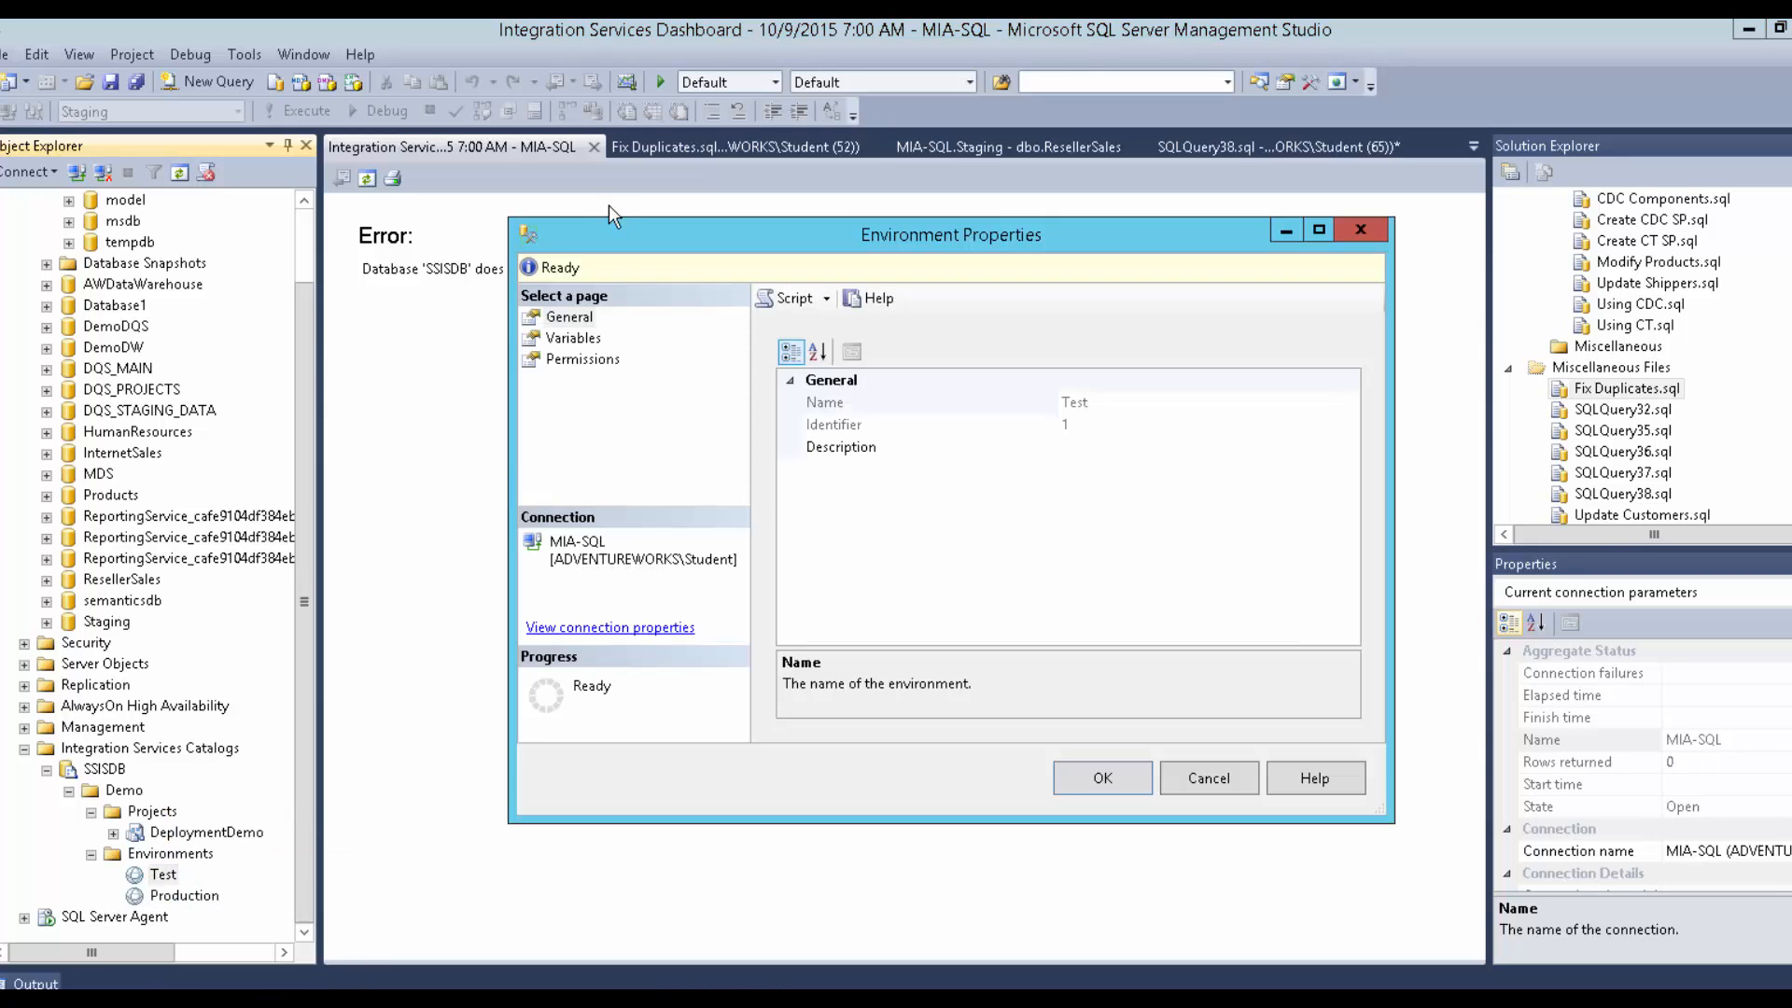
pyautogui.click(1191, 773)
pyautogui.click(594, 146)
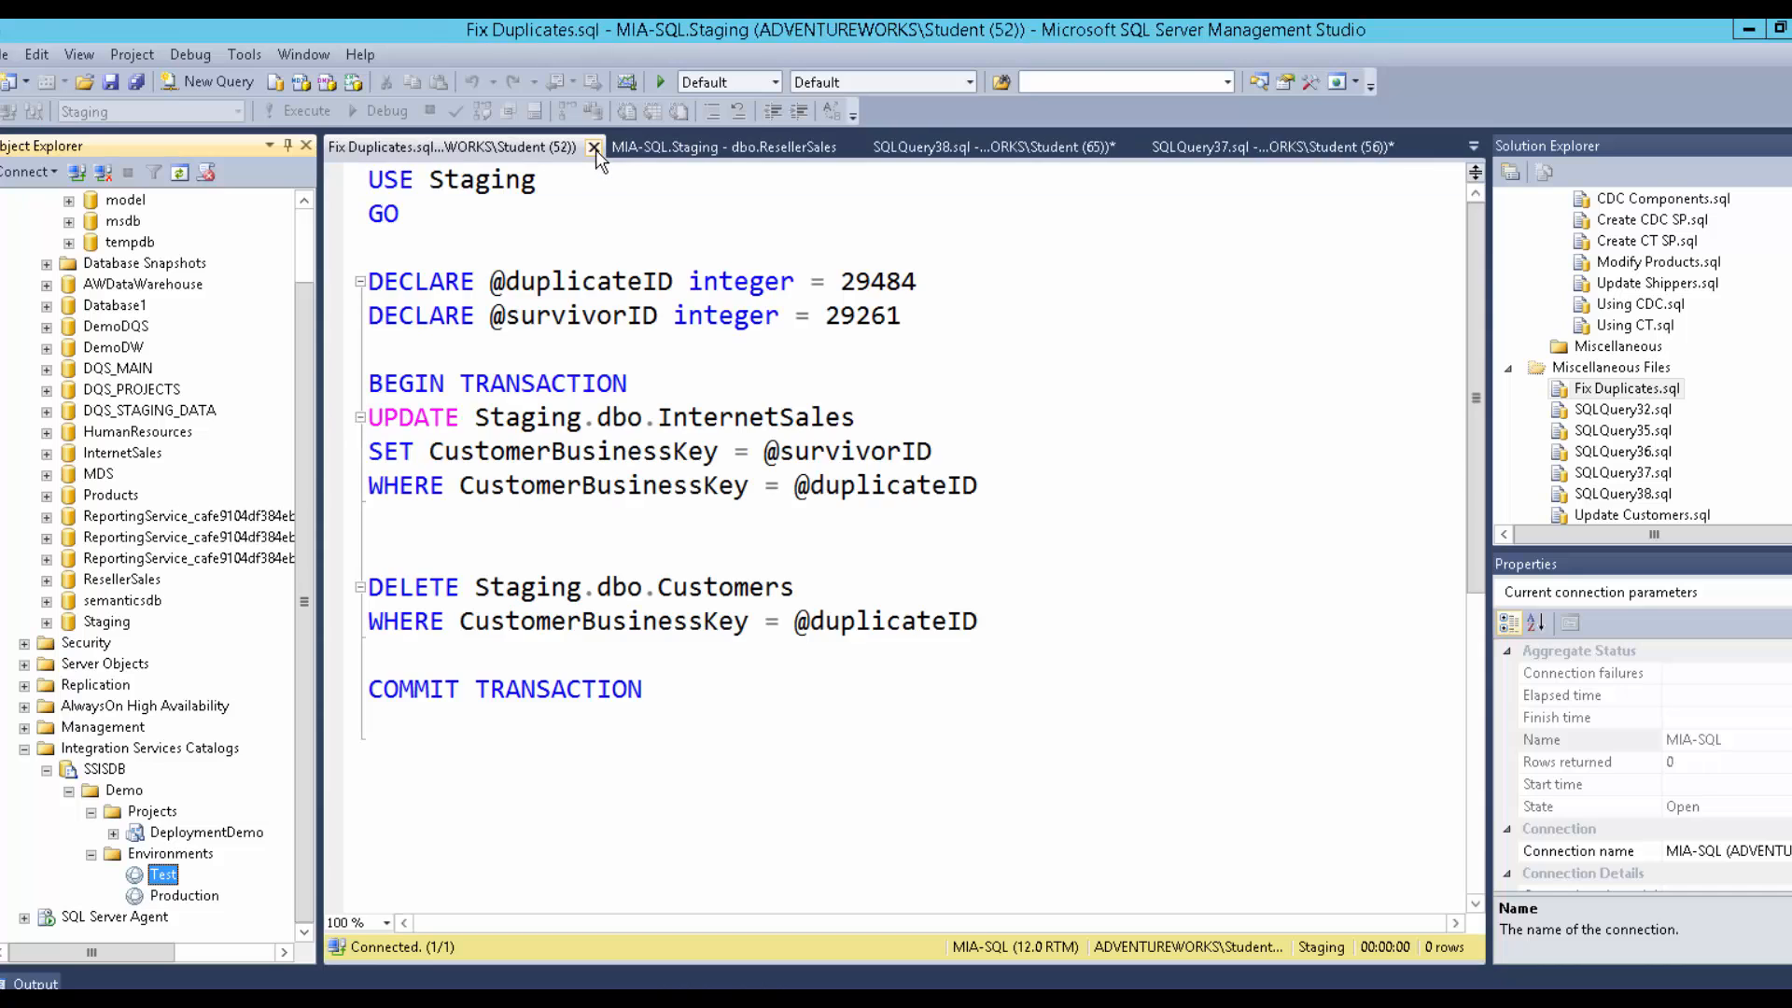
pyautogui.doubleClick(164, 875)
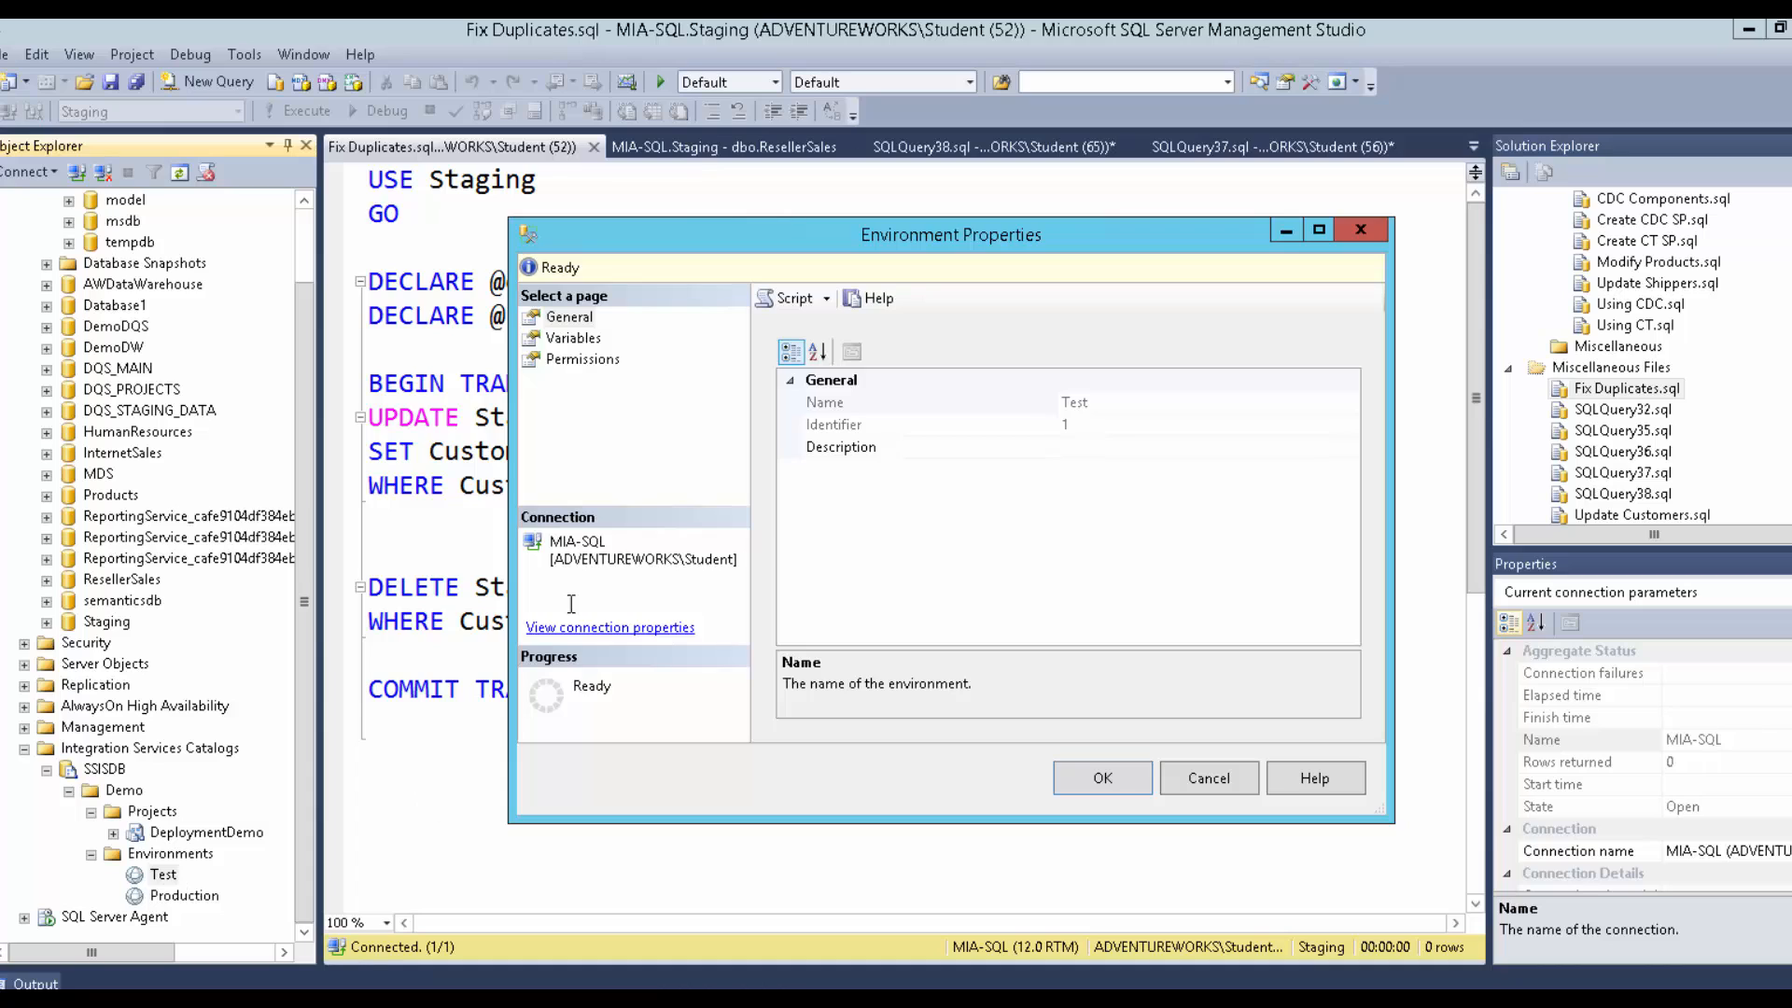
# Add a String variable DBServer with value MIA-SQL to the Test environment.
pyautogui.click(573, 340)
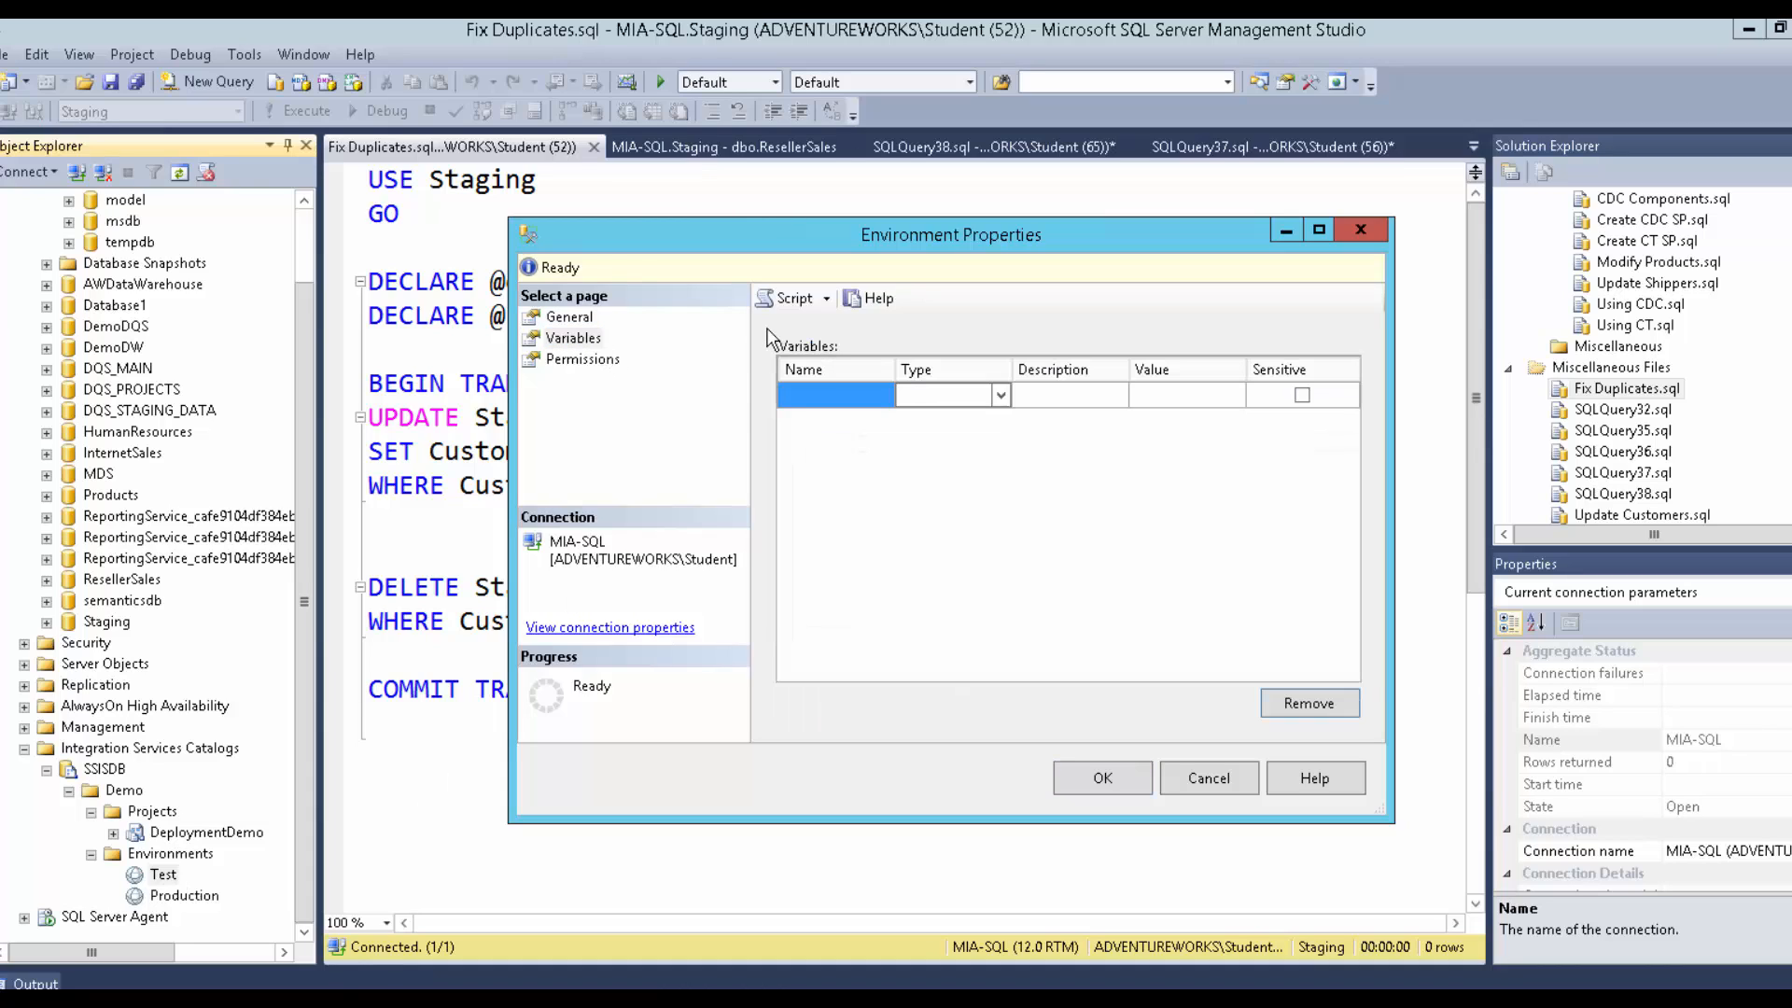
pyautogui.click(819, 394)
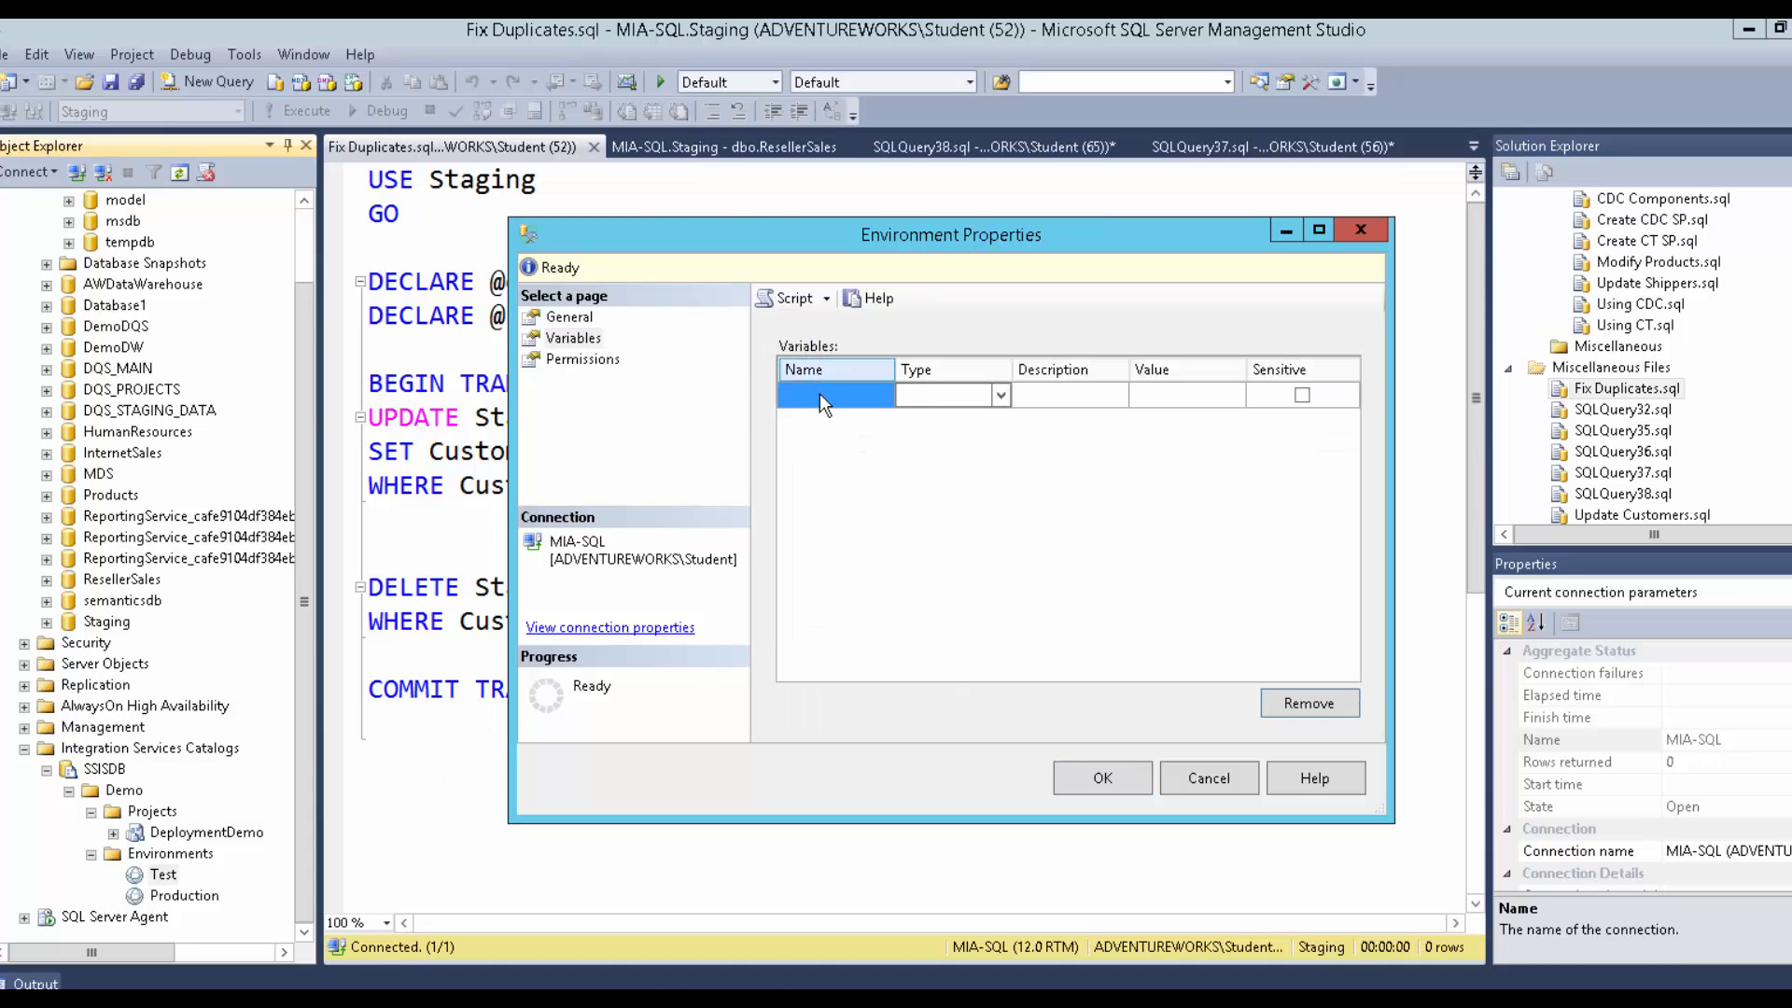
pyautogui.write('DBServ')
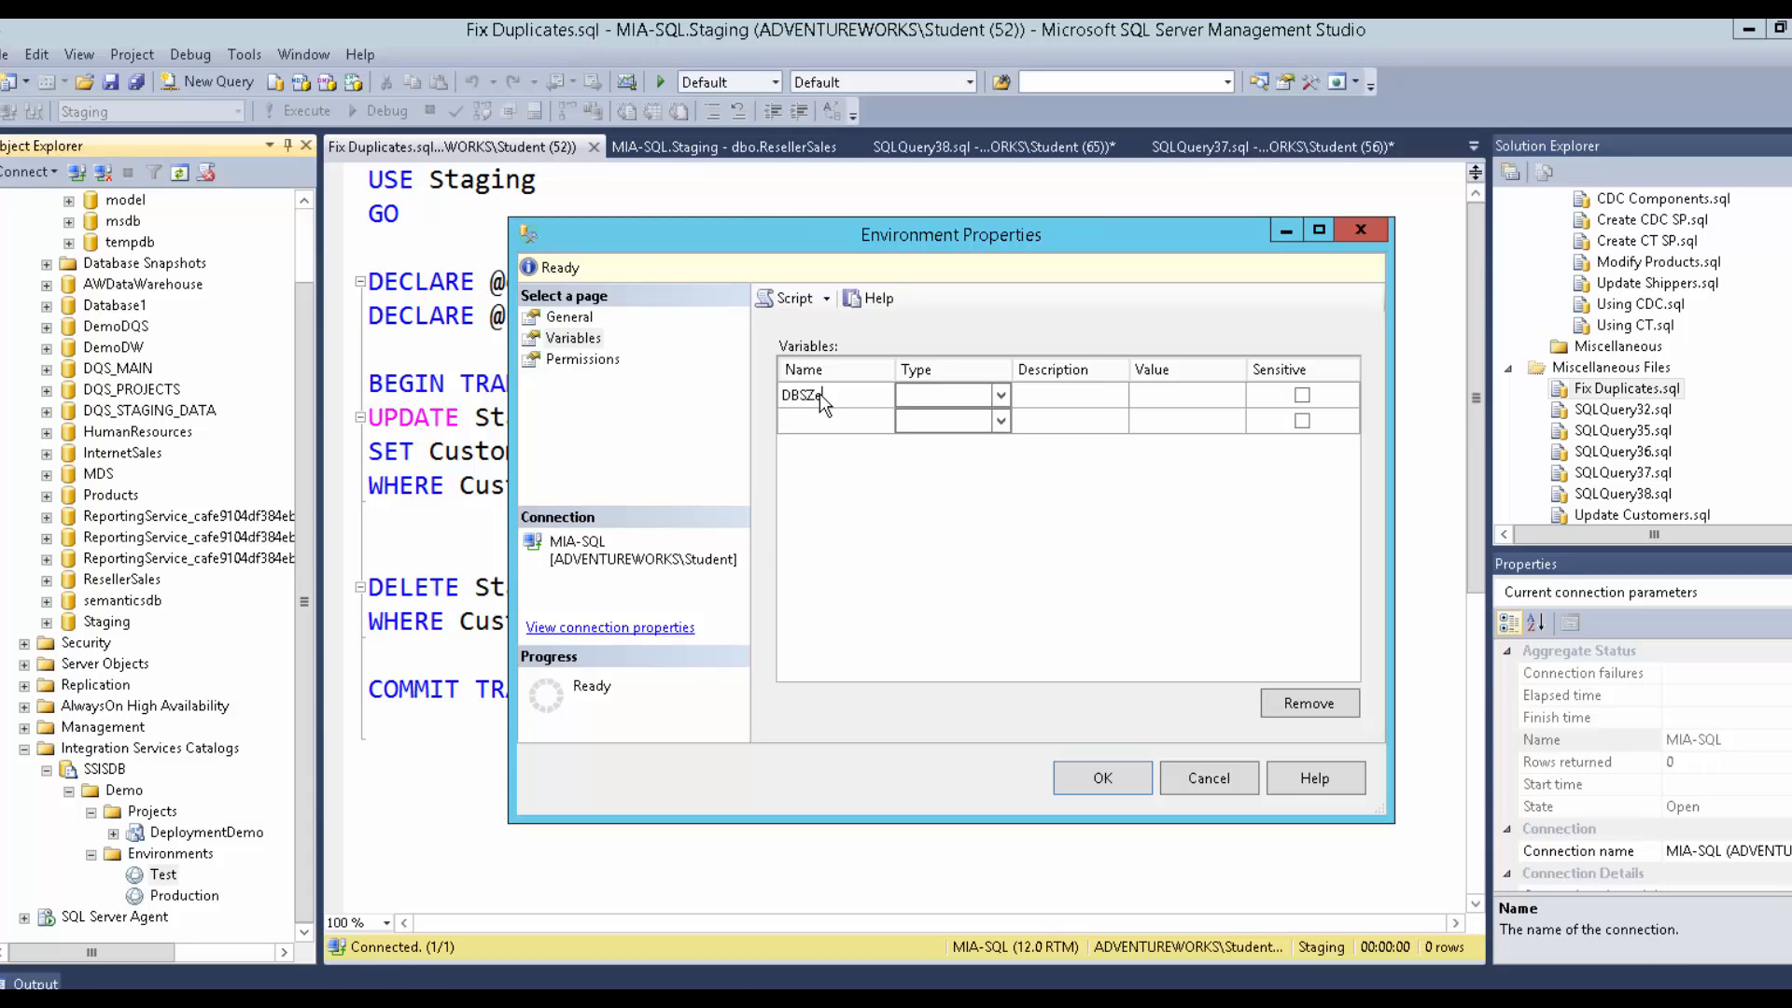
pyautogui.press('BackSpace')
pyautogui.press('BackSpace')
pyautogui.press('BackSpace')
pyautogui.write('erver')
pyautogui.press('Tab')
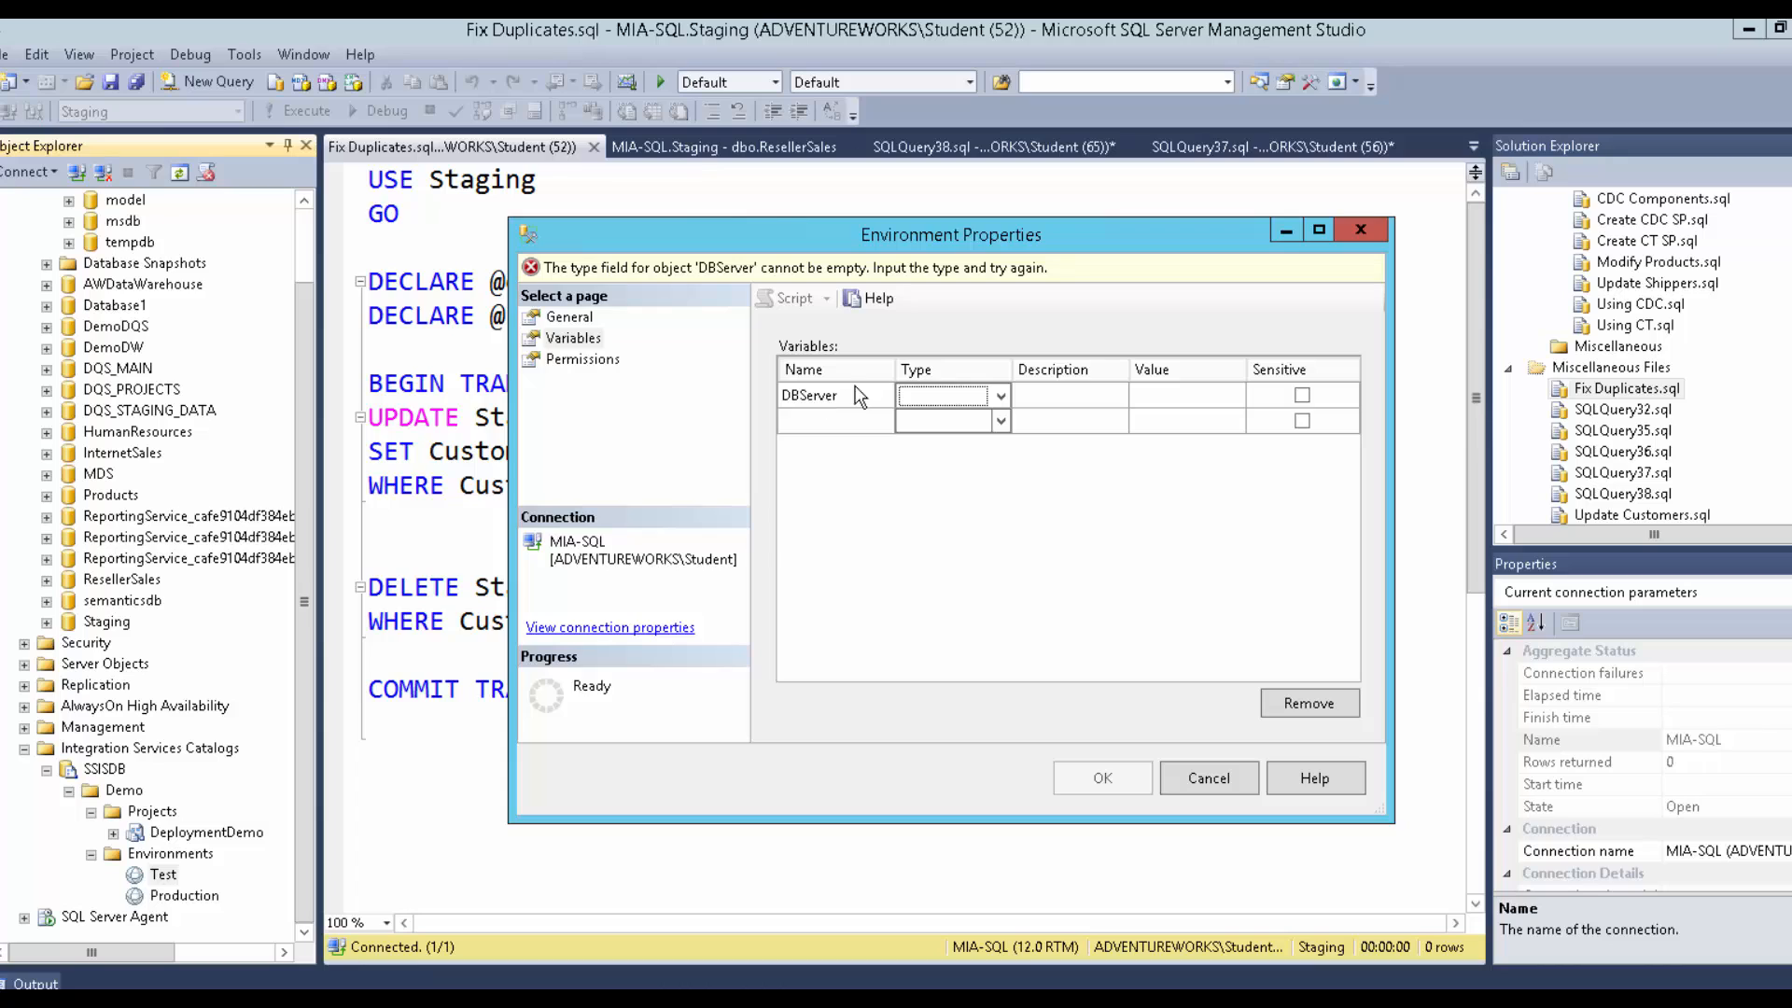
pyautogui.click(929, 395)
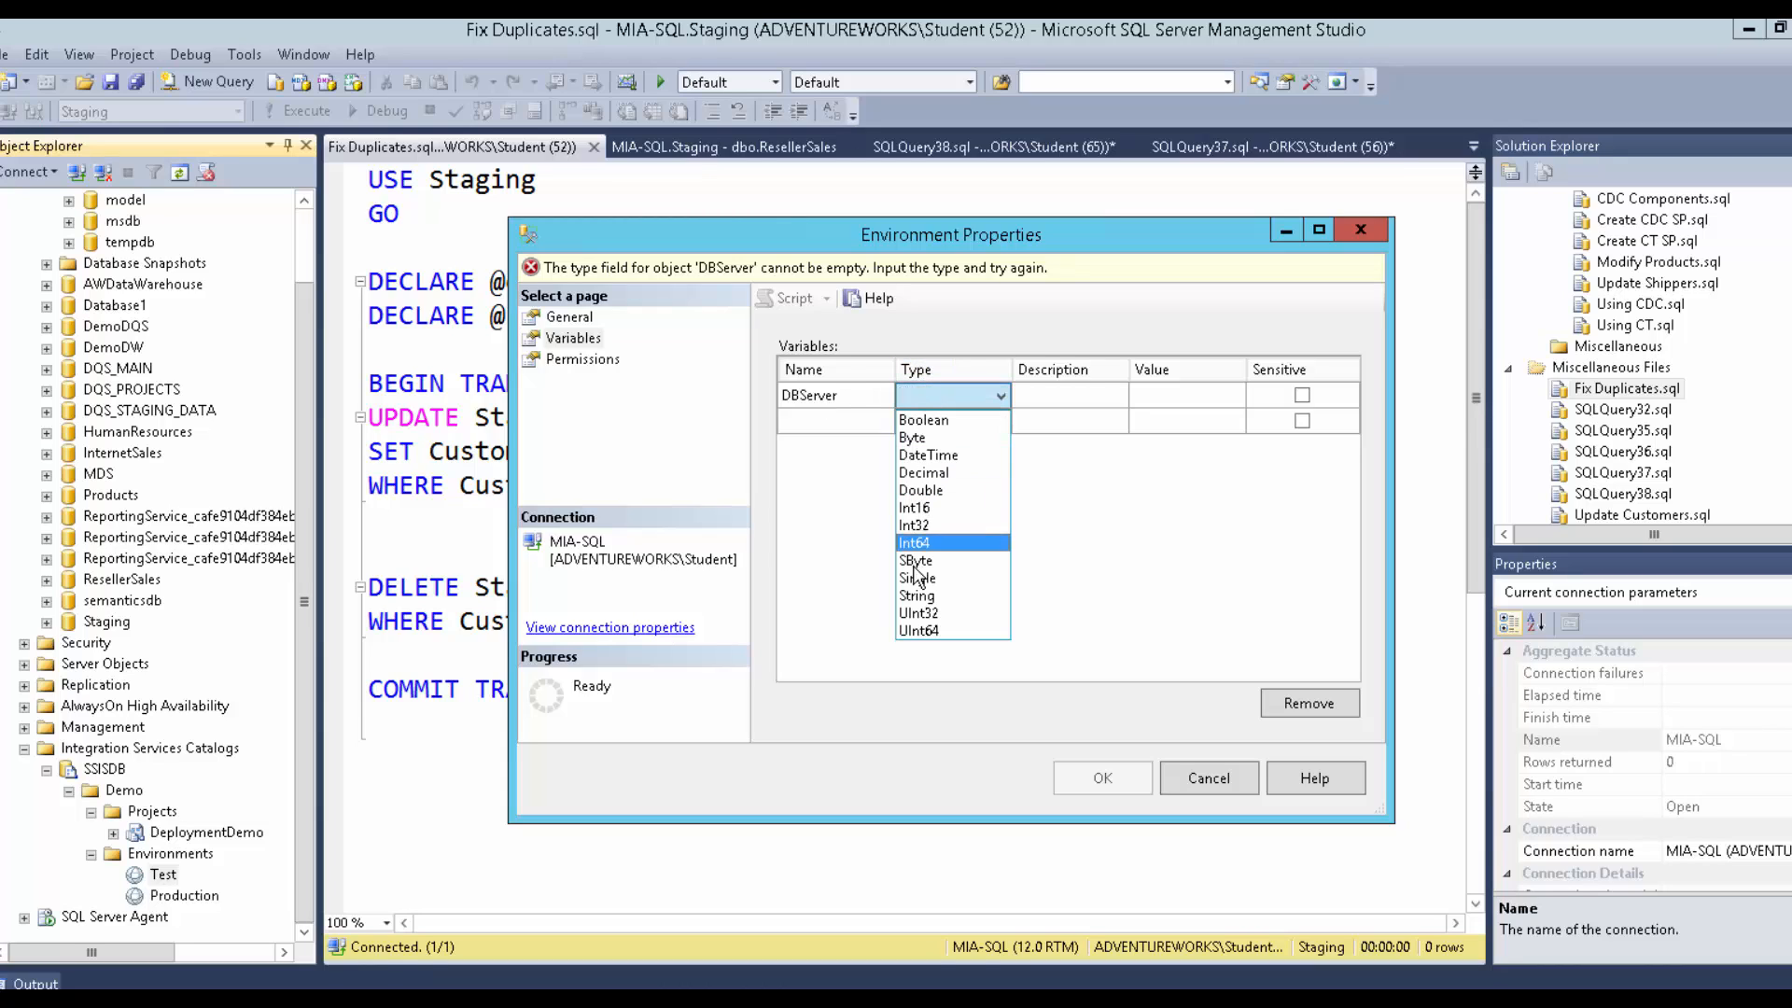
pyautogui.click(917, 597)
pyautogui.click(1174, 398)
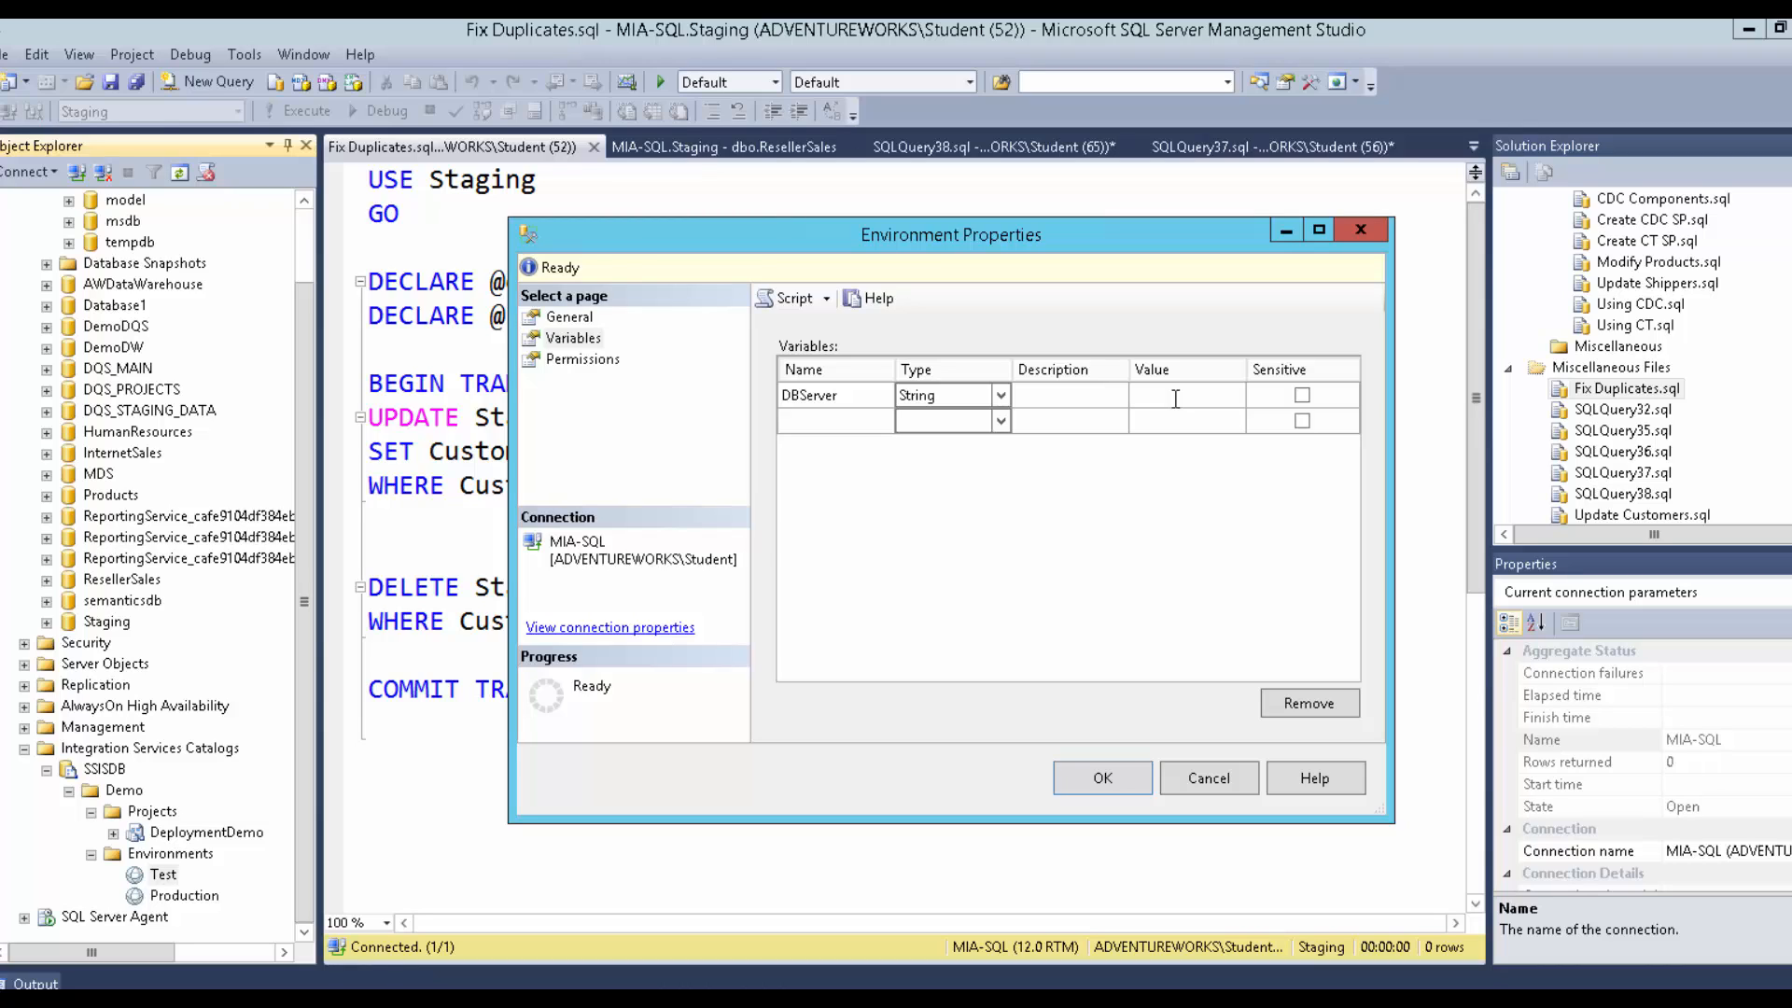
pyautogui.write('MIA-SQL')
pyautogui.write('Folder')
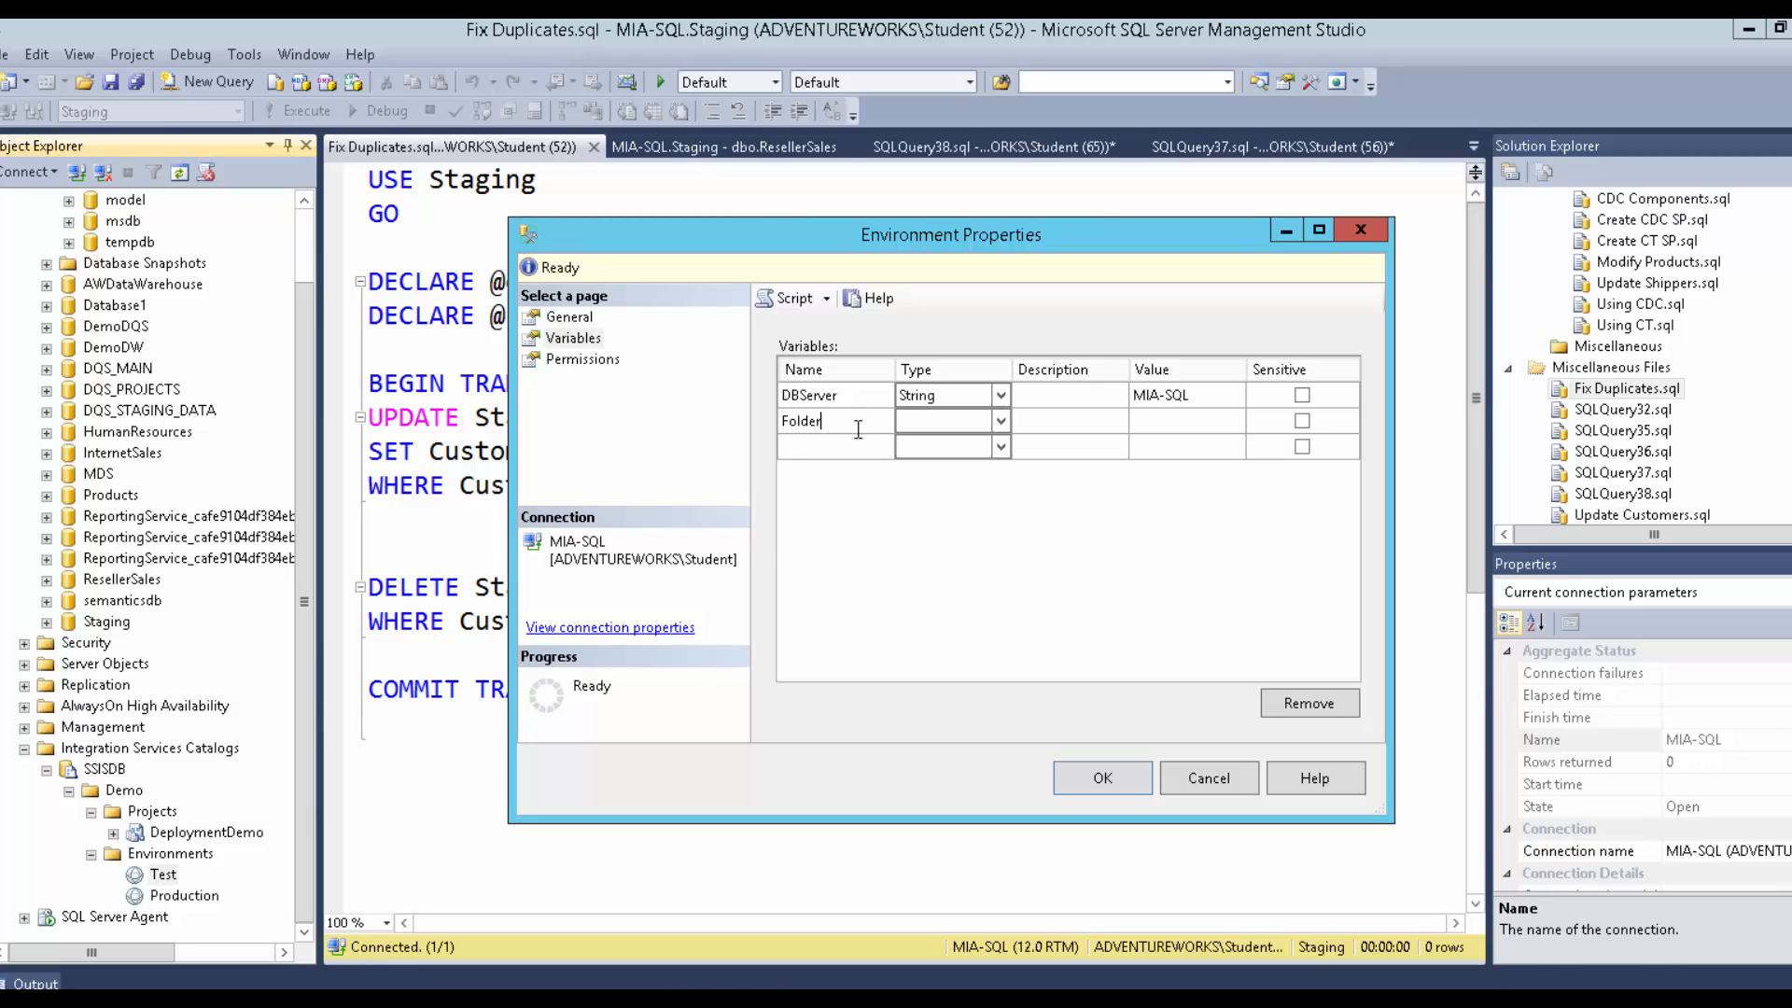
pyautogui.write('Path')
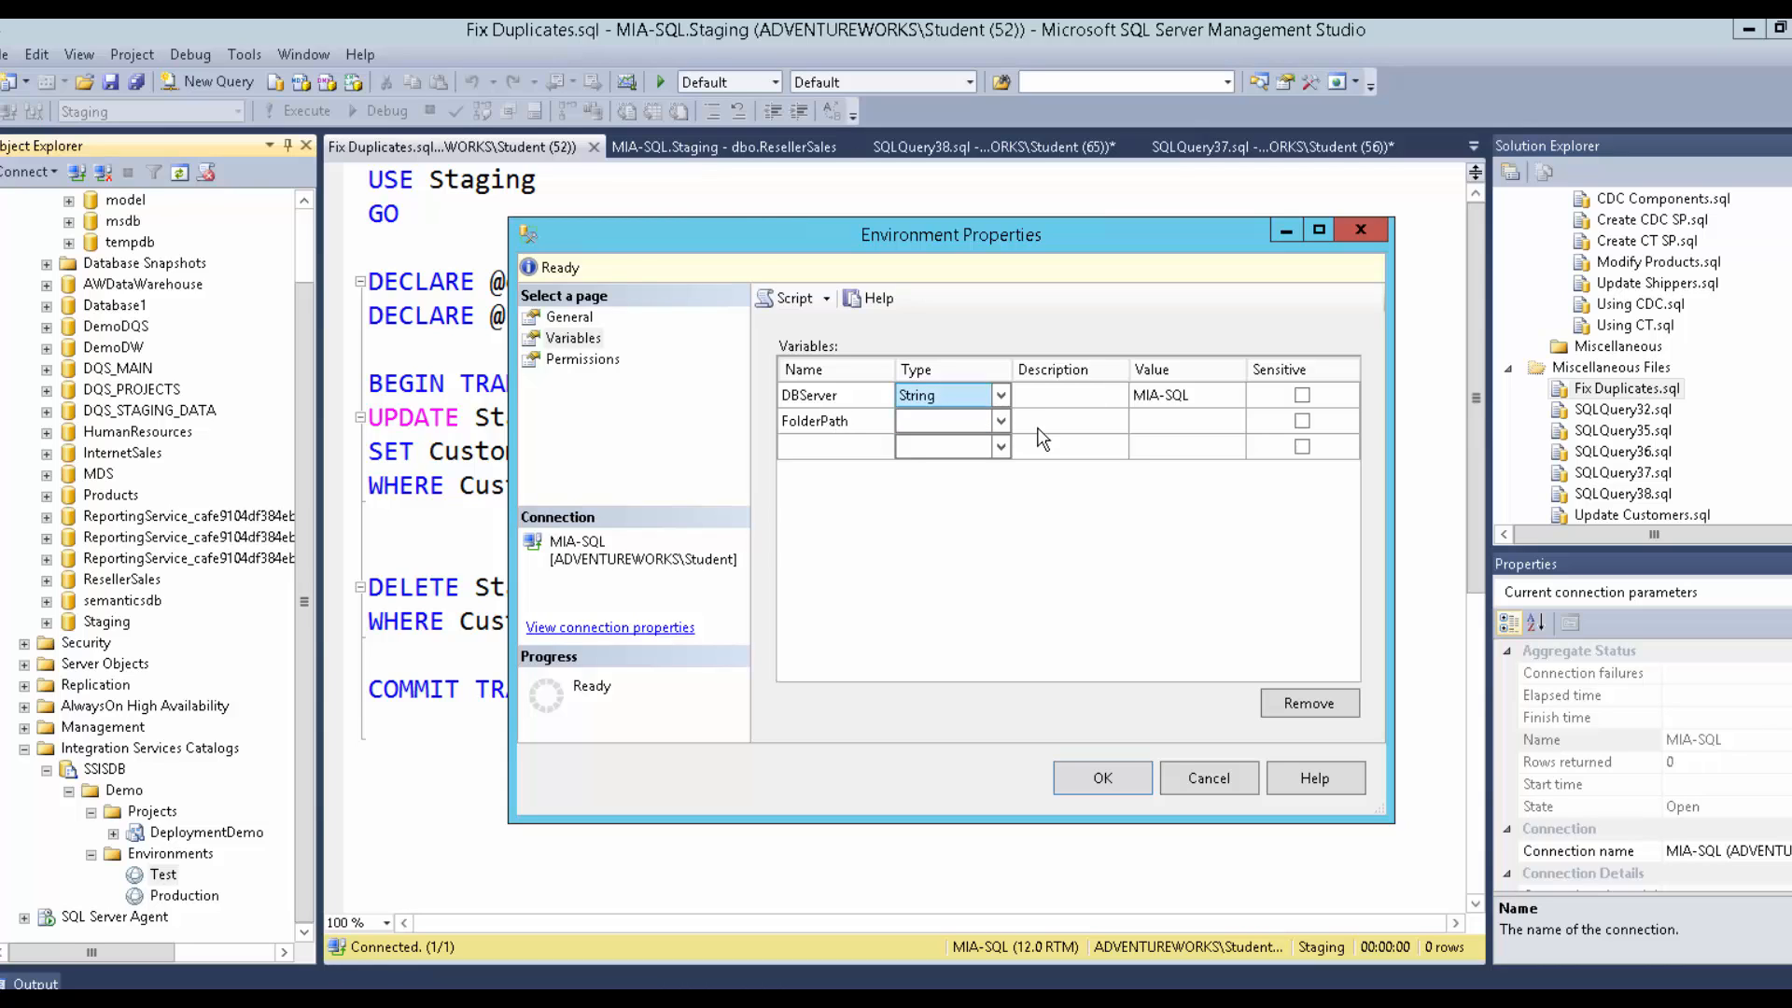
# Add String variable FolderPath set to D:\Demofiles\Mod12\Test and save the variables.
pyautogui.click(999, 425)
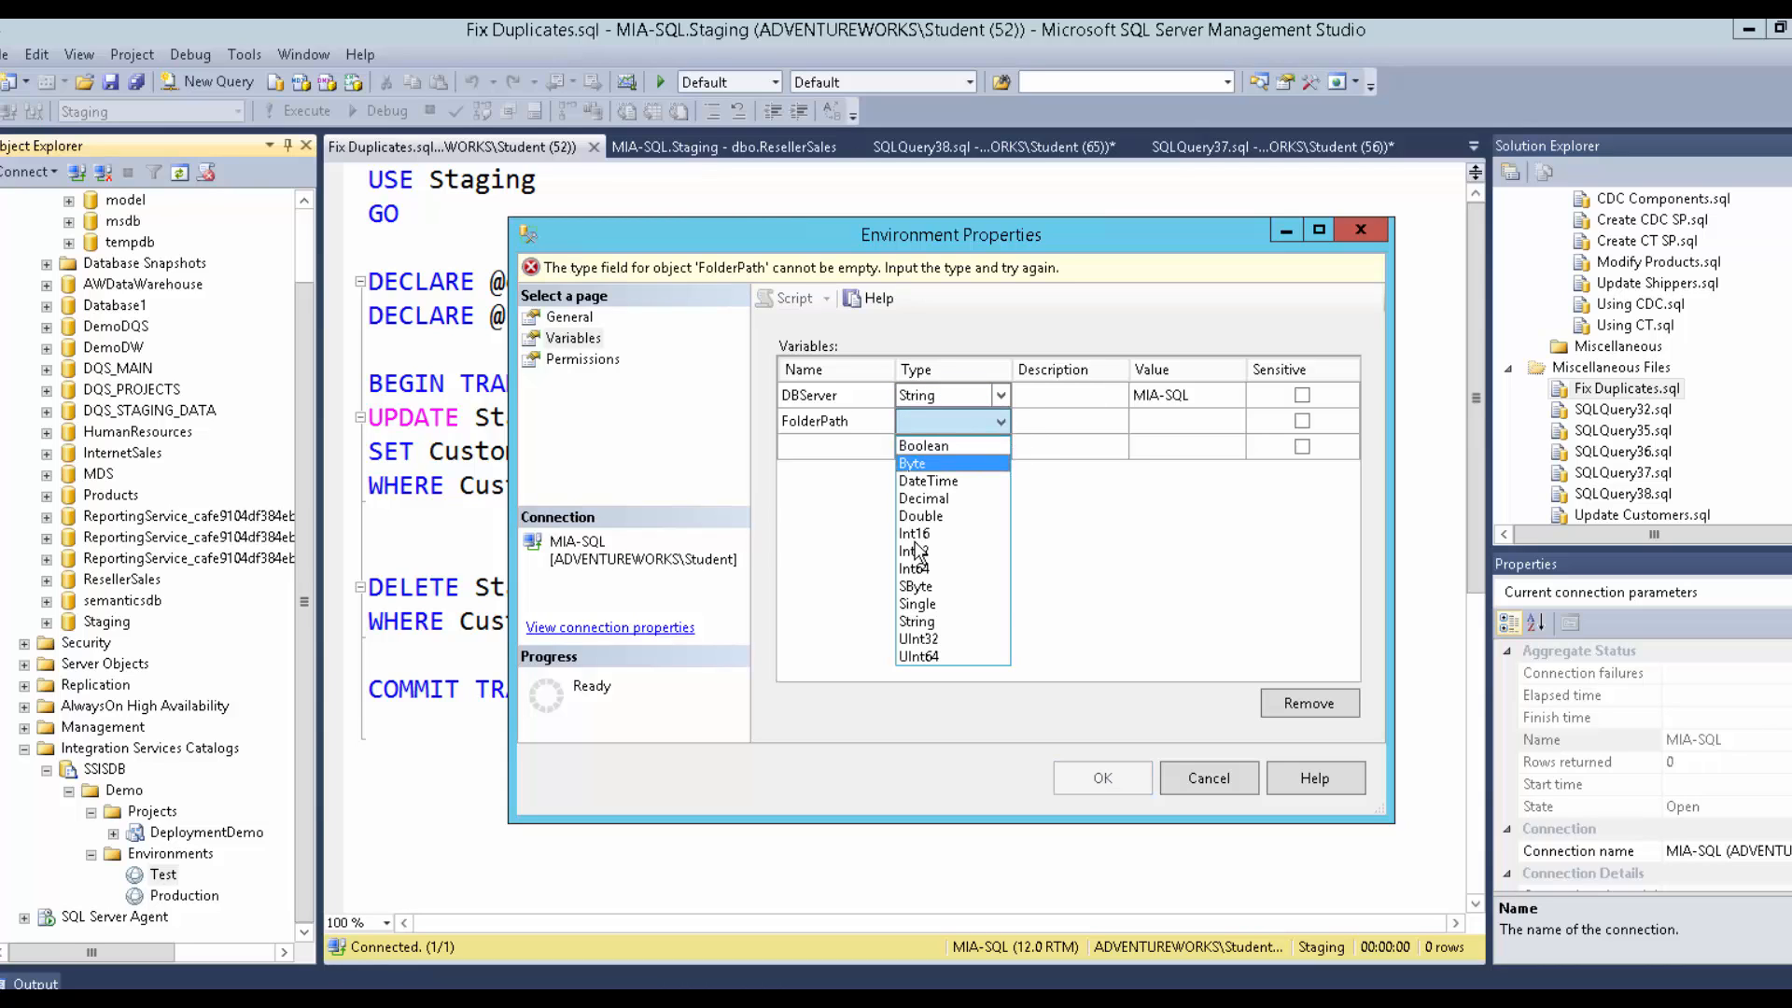
pyautogui.click(905, 620)
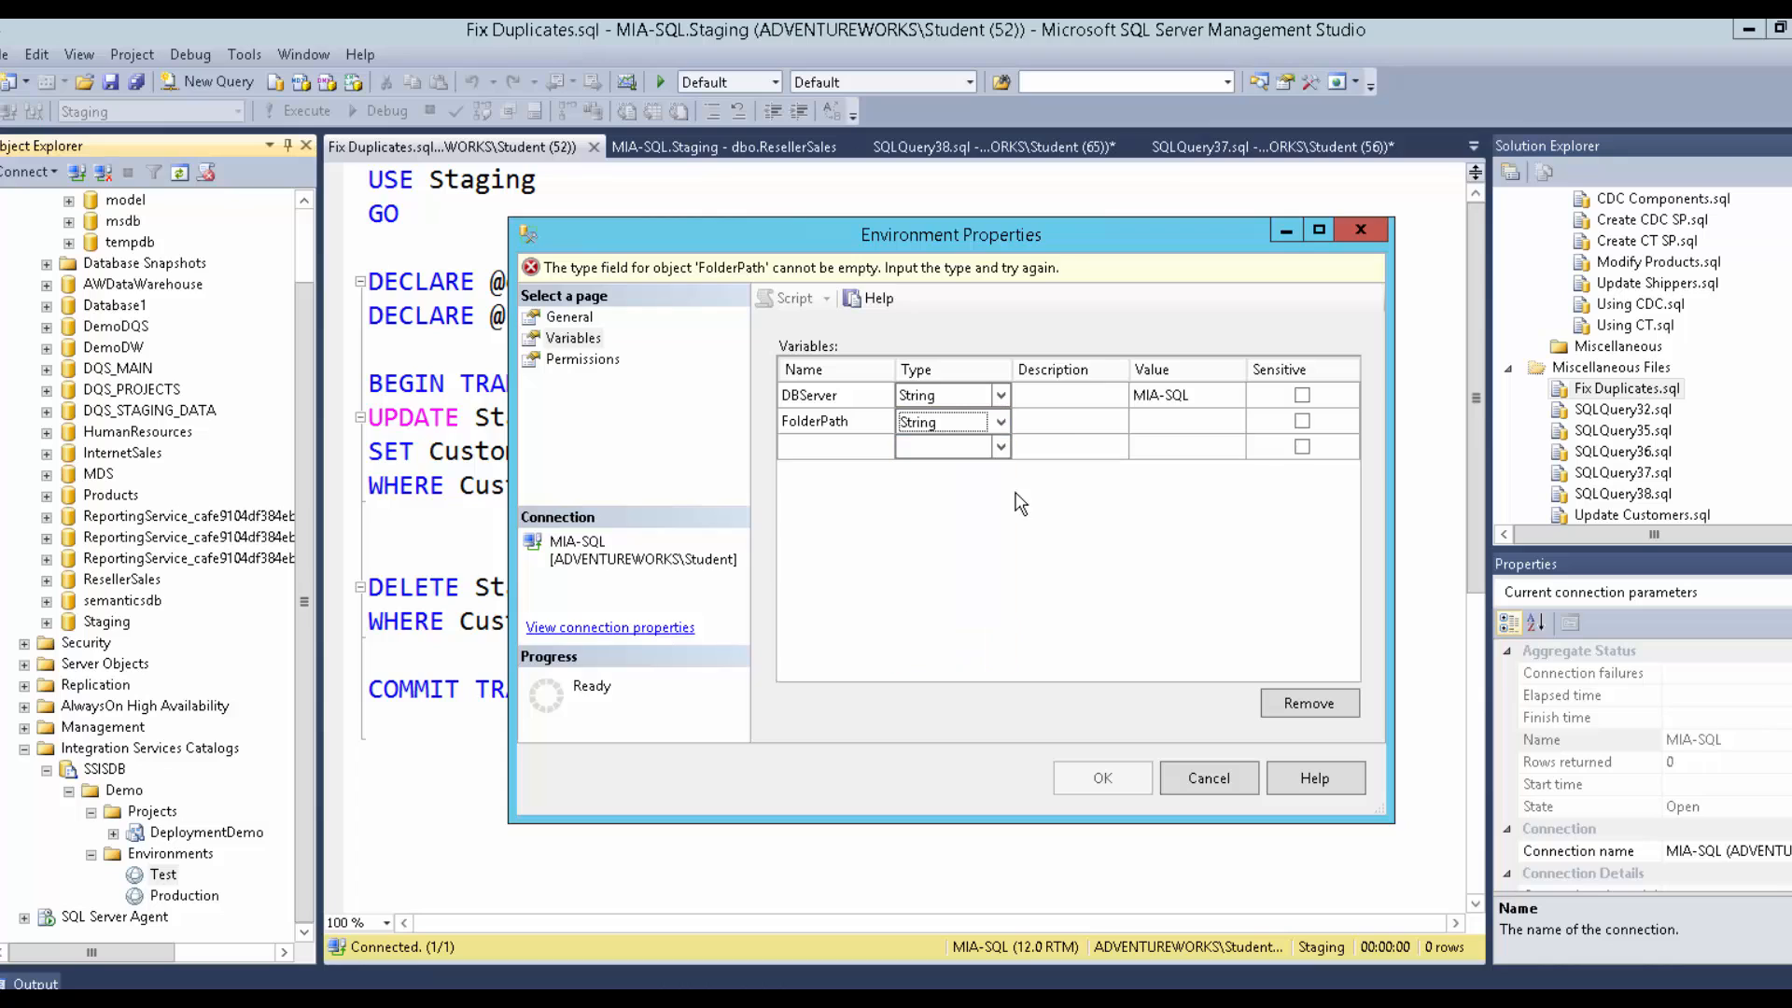
pyautogui.click(1144, 420)
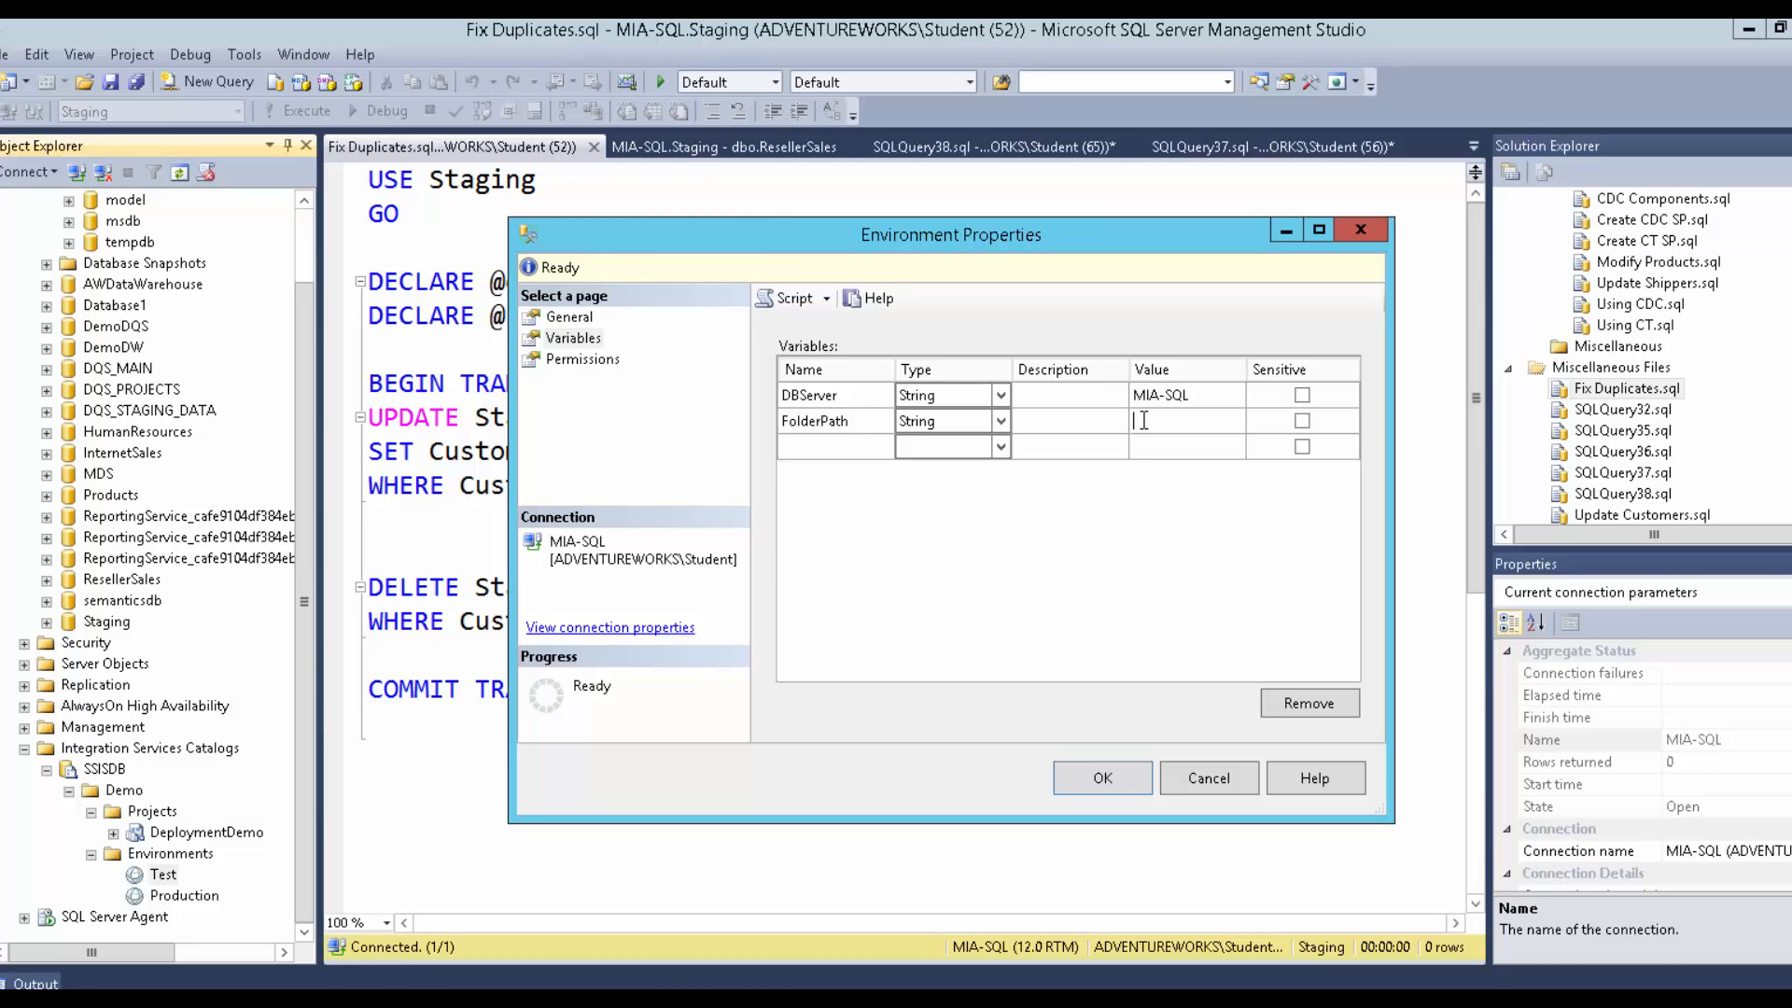
pyautogui.write('D:\\Demofiles\\Mode')
pyautogui.press('BackSpace')
pyautogui.write('12\\Produc')
pyautogui.press('BackSpace')
pyautogui.press('BackSpace')
pyautogui.press('BackSpace')
pyautogui.press('BackSpace')
pyautogui.press('BackSpace')
pyautogui.press('BackSpace')
pyautogui.write('Test')
pyautogui.click(1178, 452)
pyautogui.click(1172, 427)
pyautogui.click(1176, 400)
pyautogui.click(1181, 398)
pyautogui.click(1103, 784)
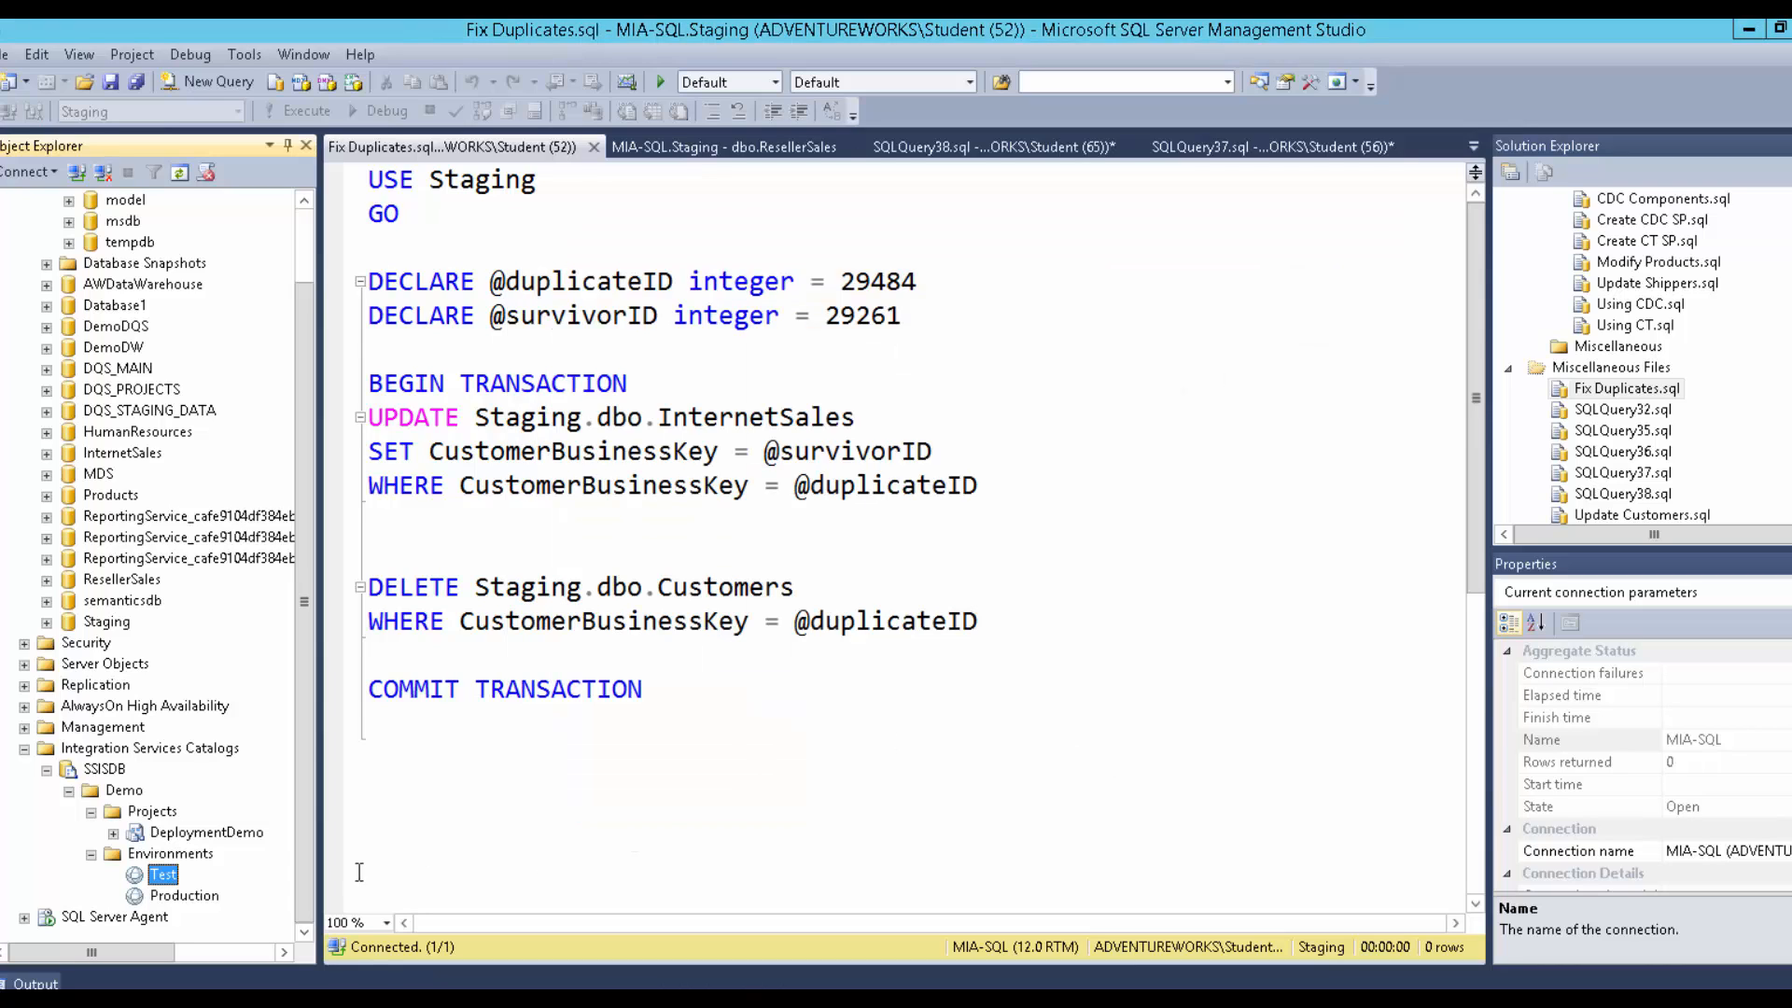
# Open the Production environment's properties and show its Variables page.
pyautogui.click(191, 898)
pyautogui.doubleClick(197, 901)
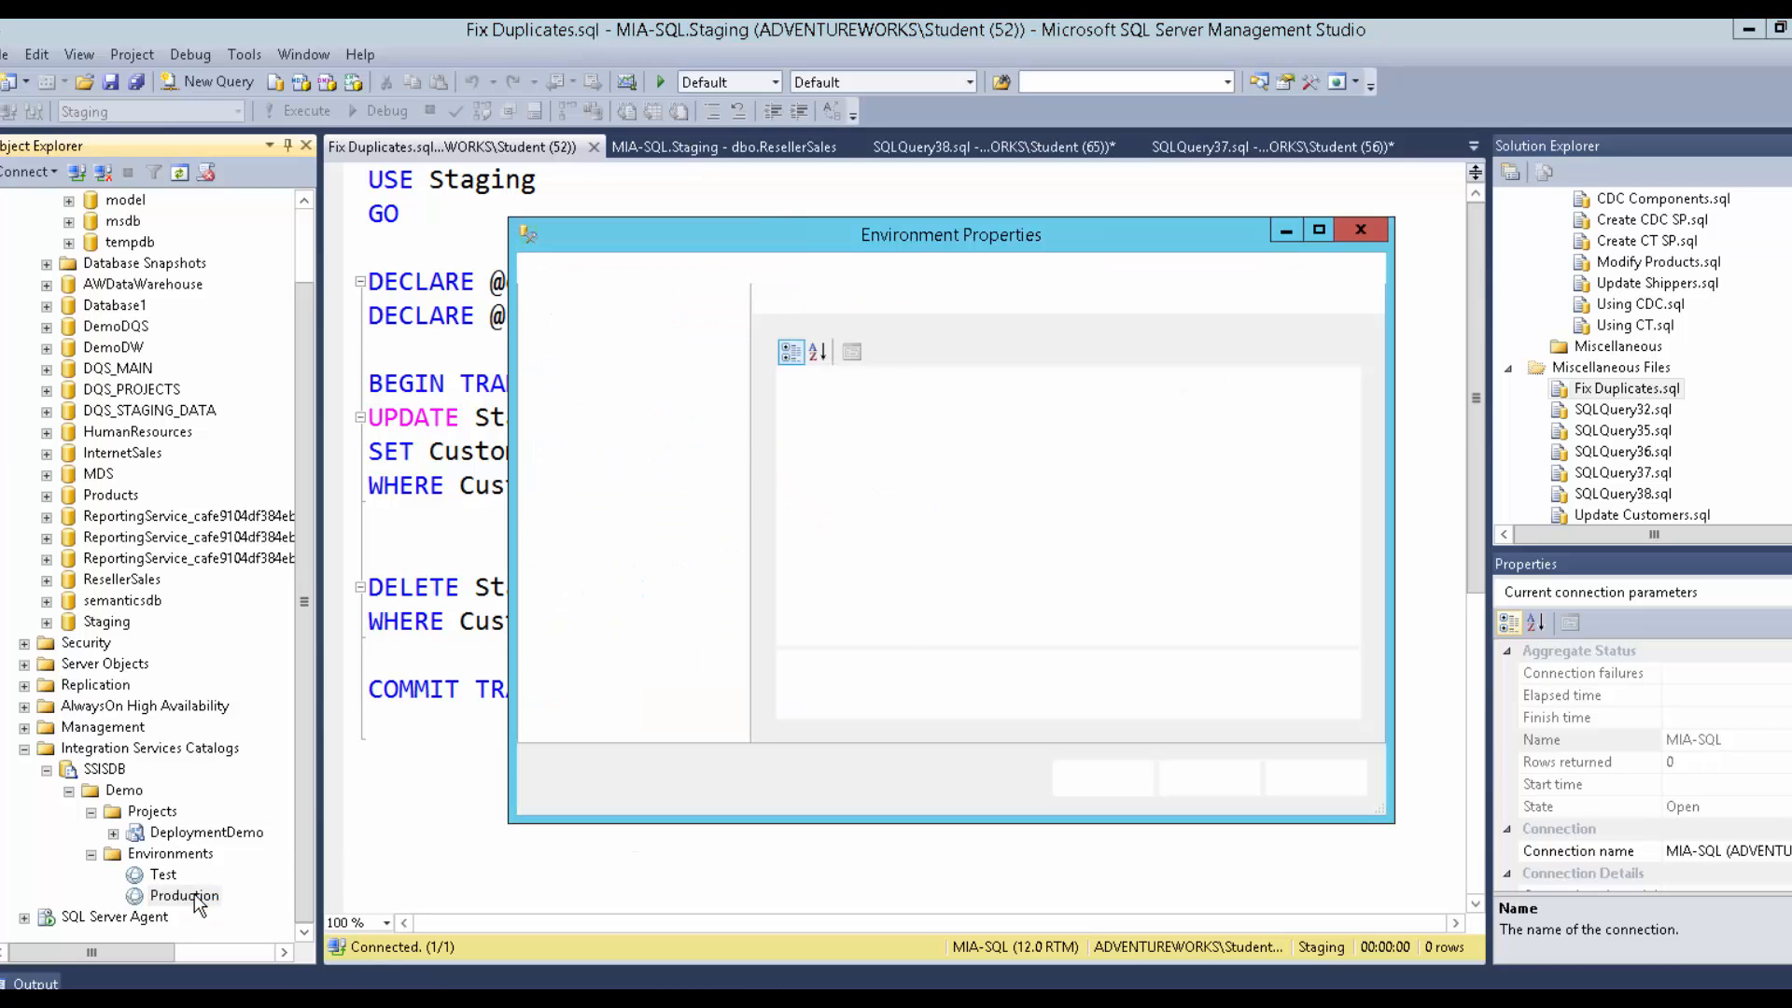
pyautogui.click(571, 338)
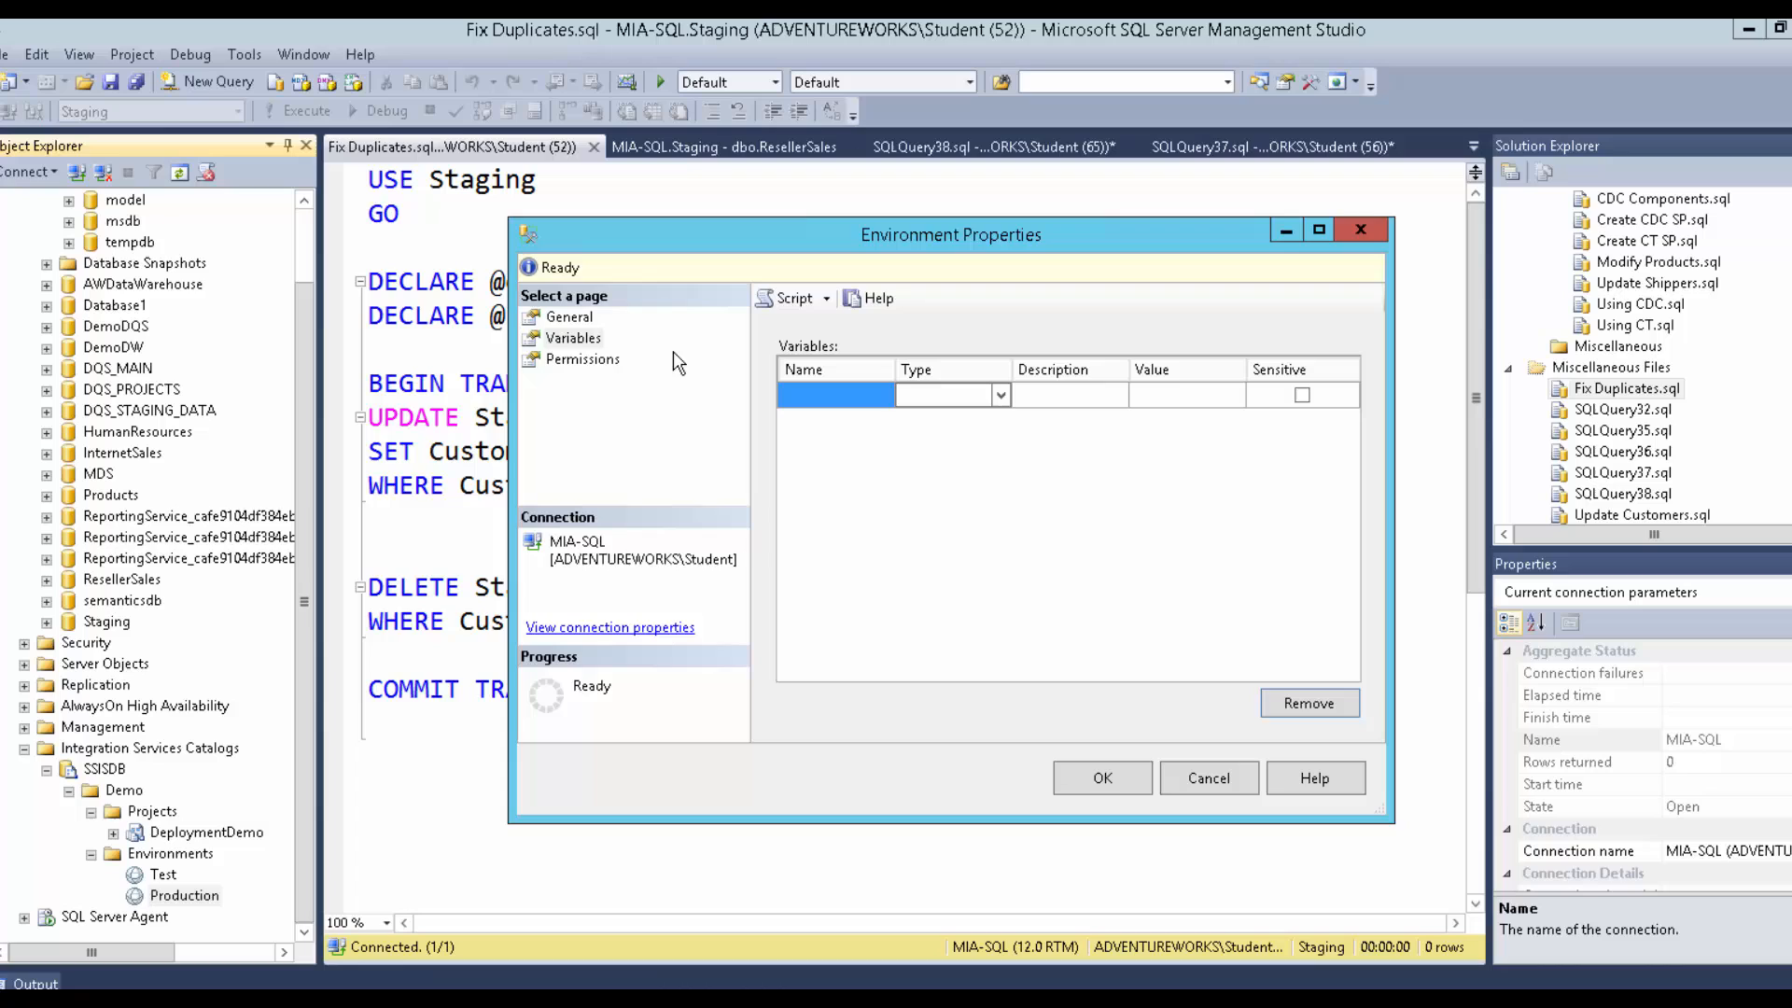
pyautogui.click(586, 361)
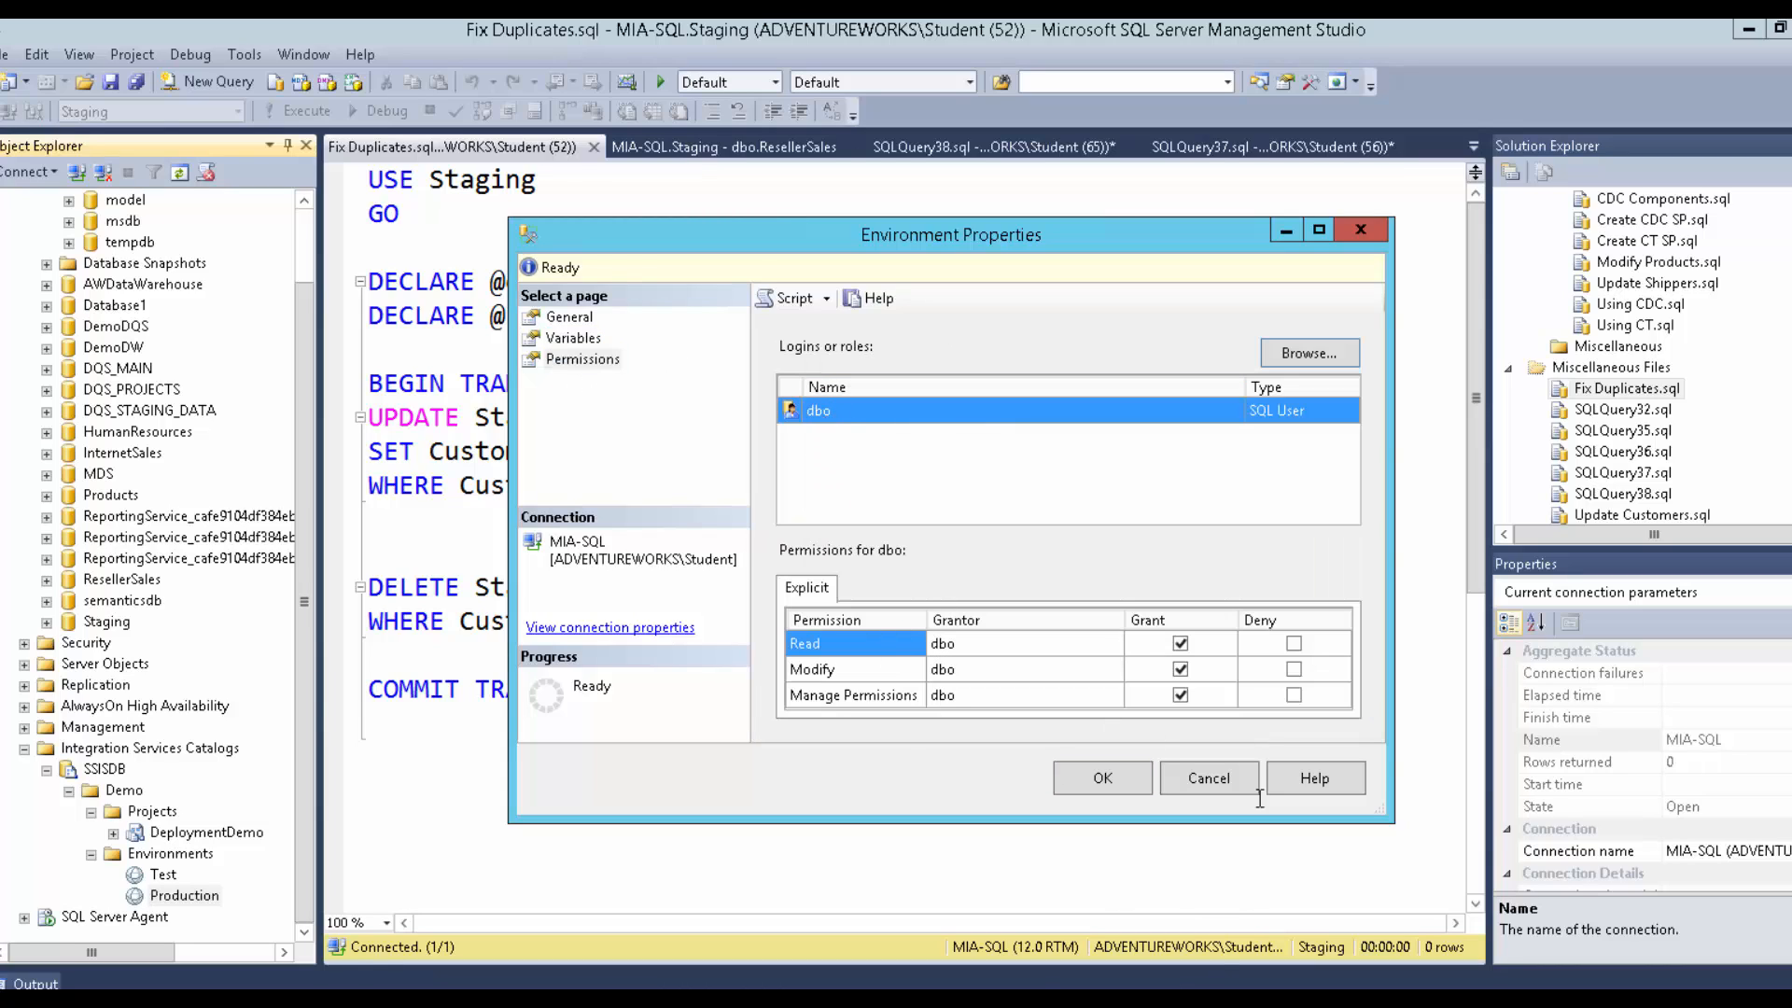
pyautogui.click(573, 341)
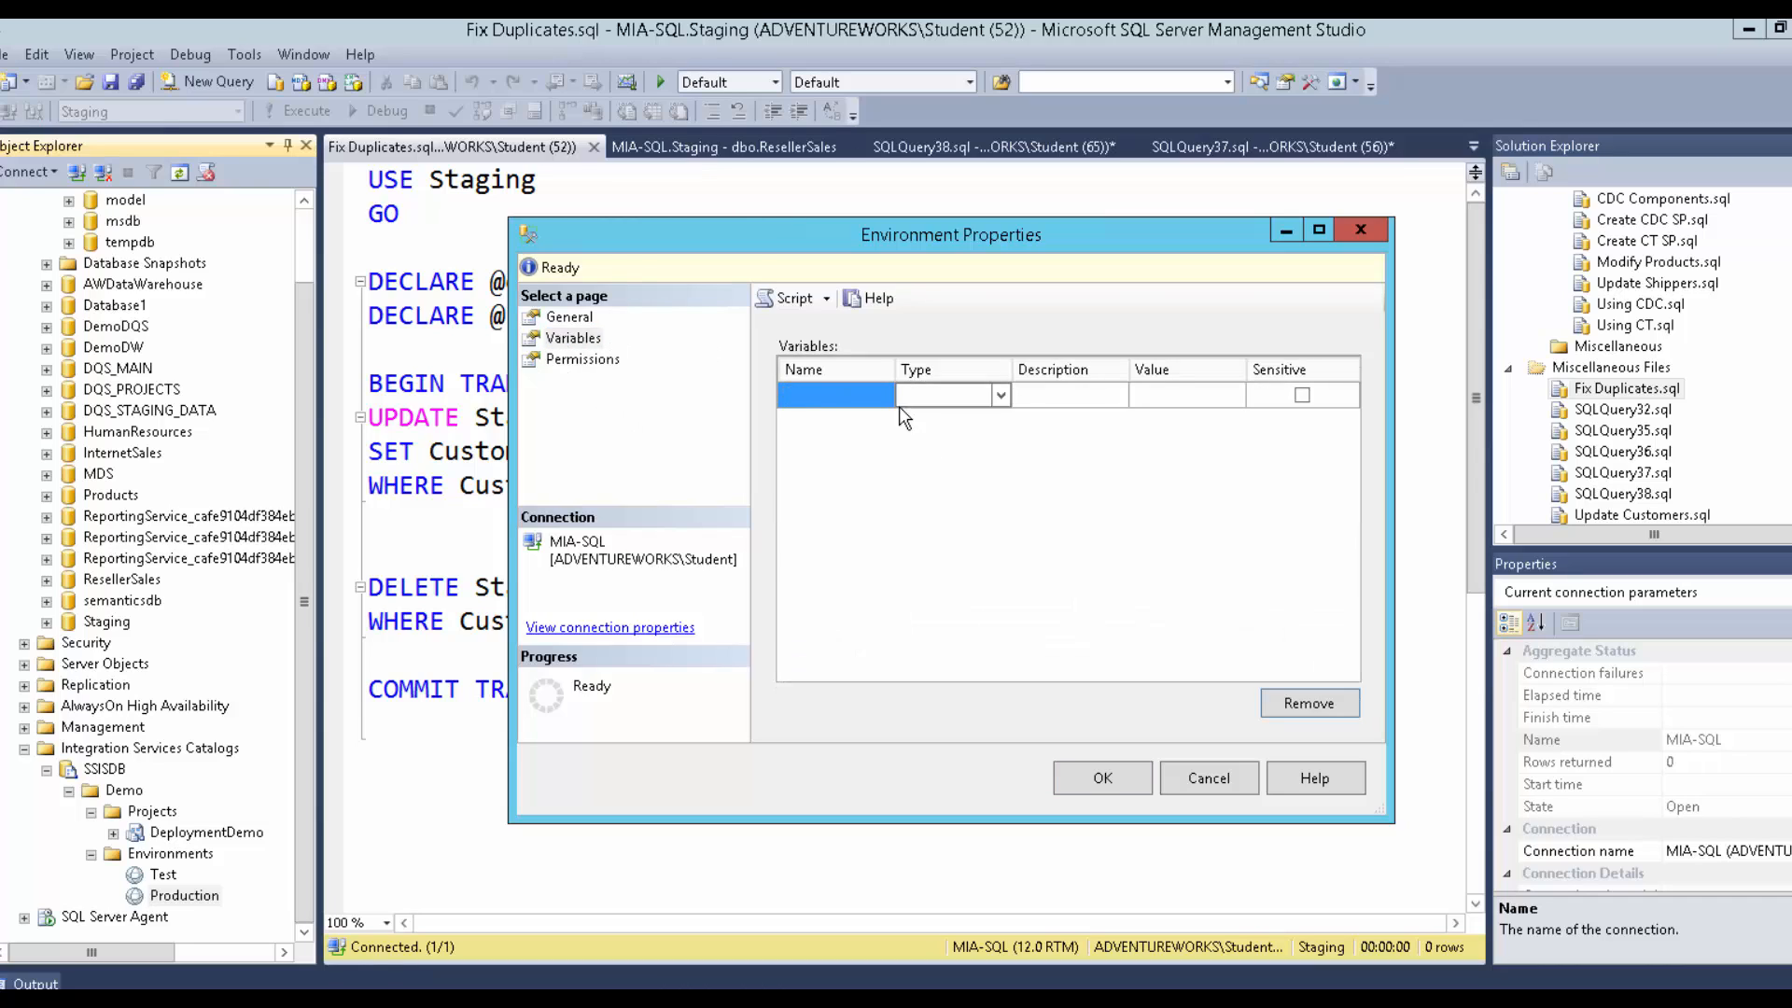
# Add a String variable DBServer with value MIA-SQL.
pyautogui.click(819, 392)
pyautogui.write('DB')
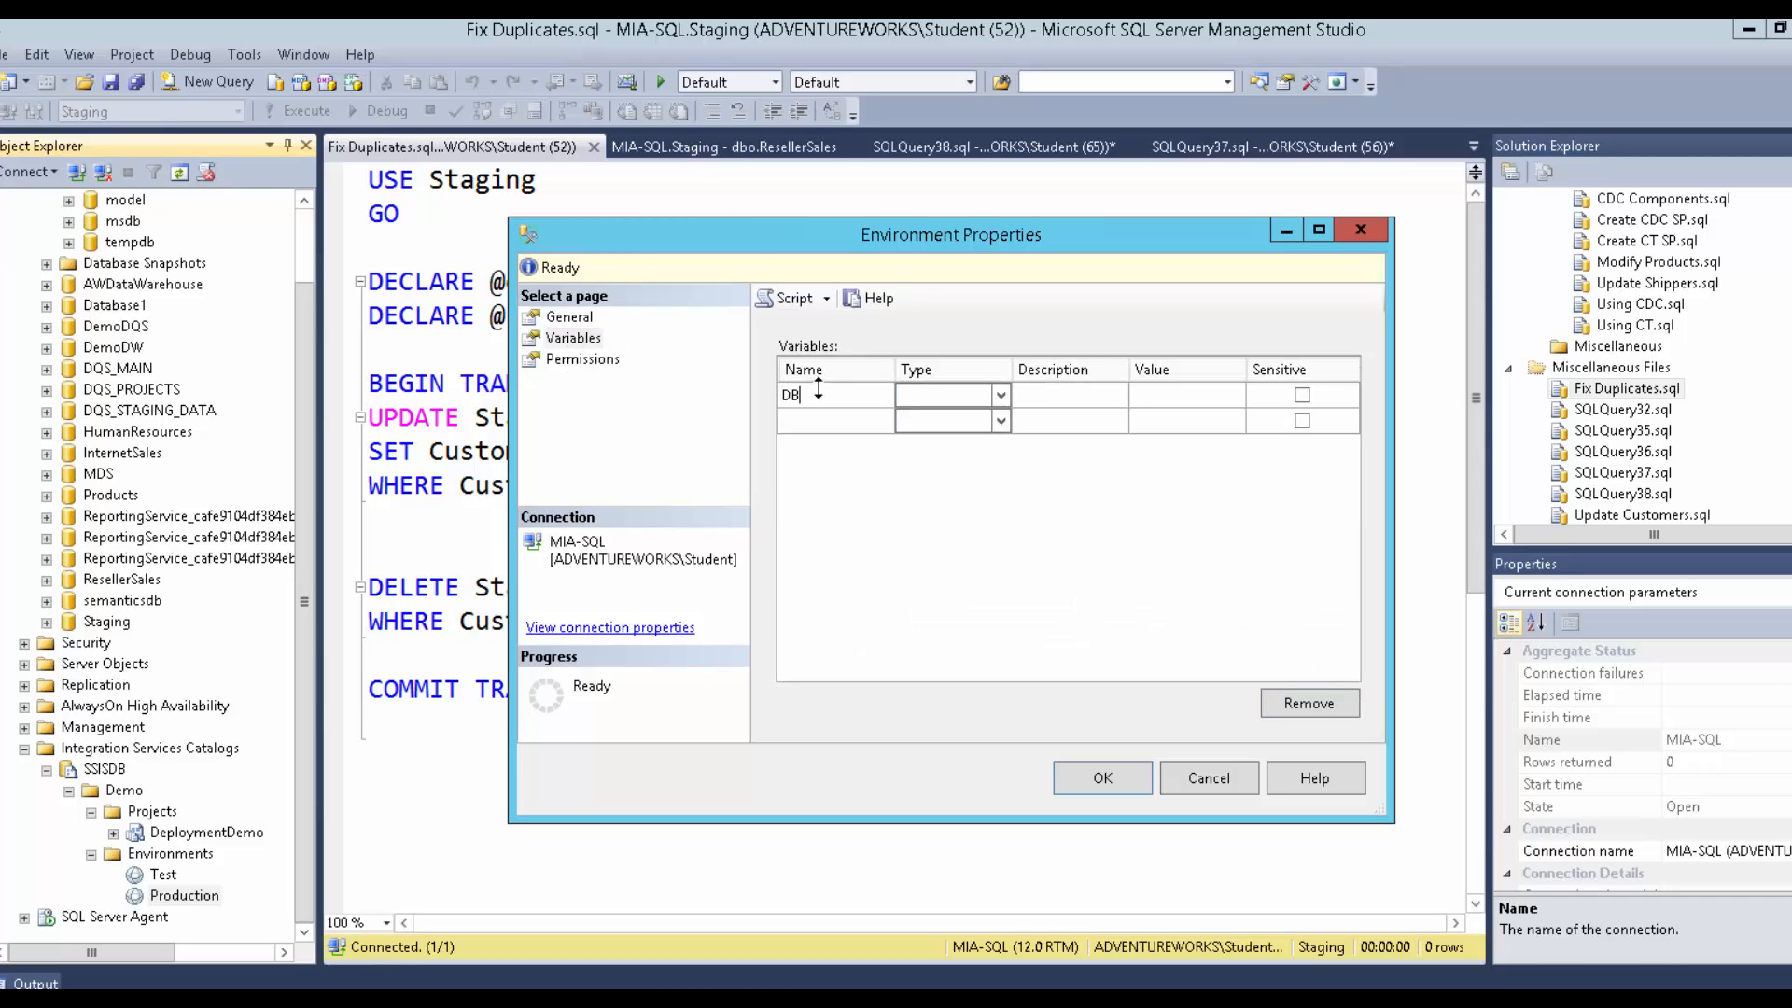
pyautogui.write('Server')
pyautogui.press('Tab')
pyautogui.press('s')
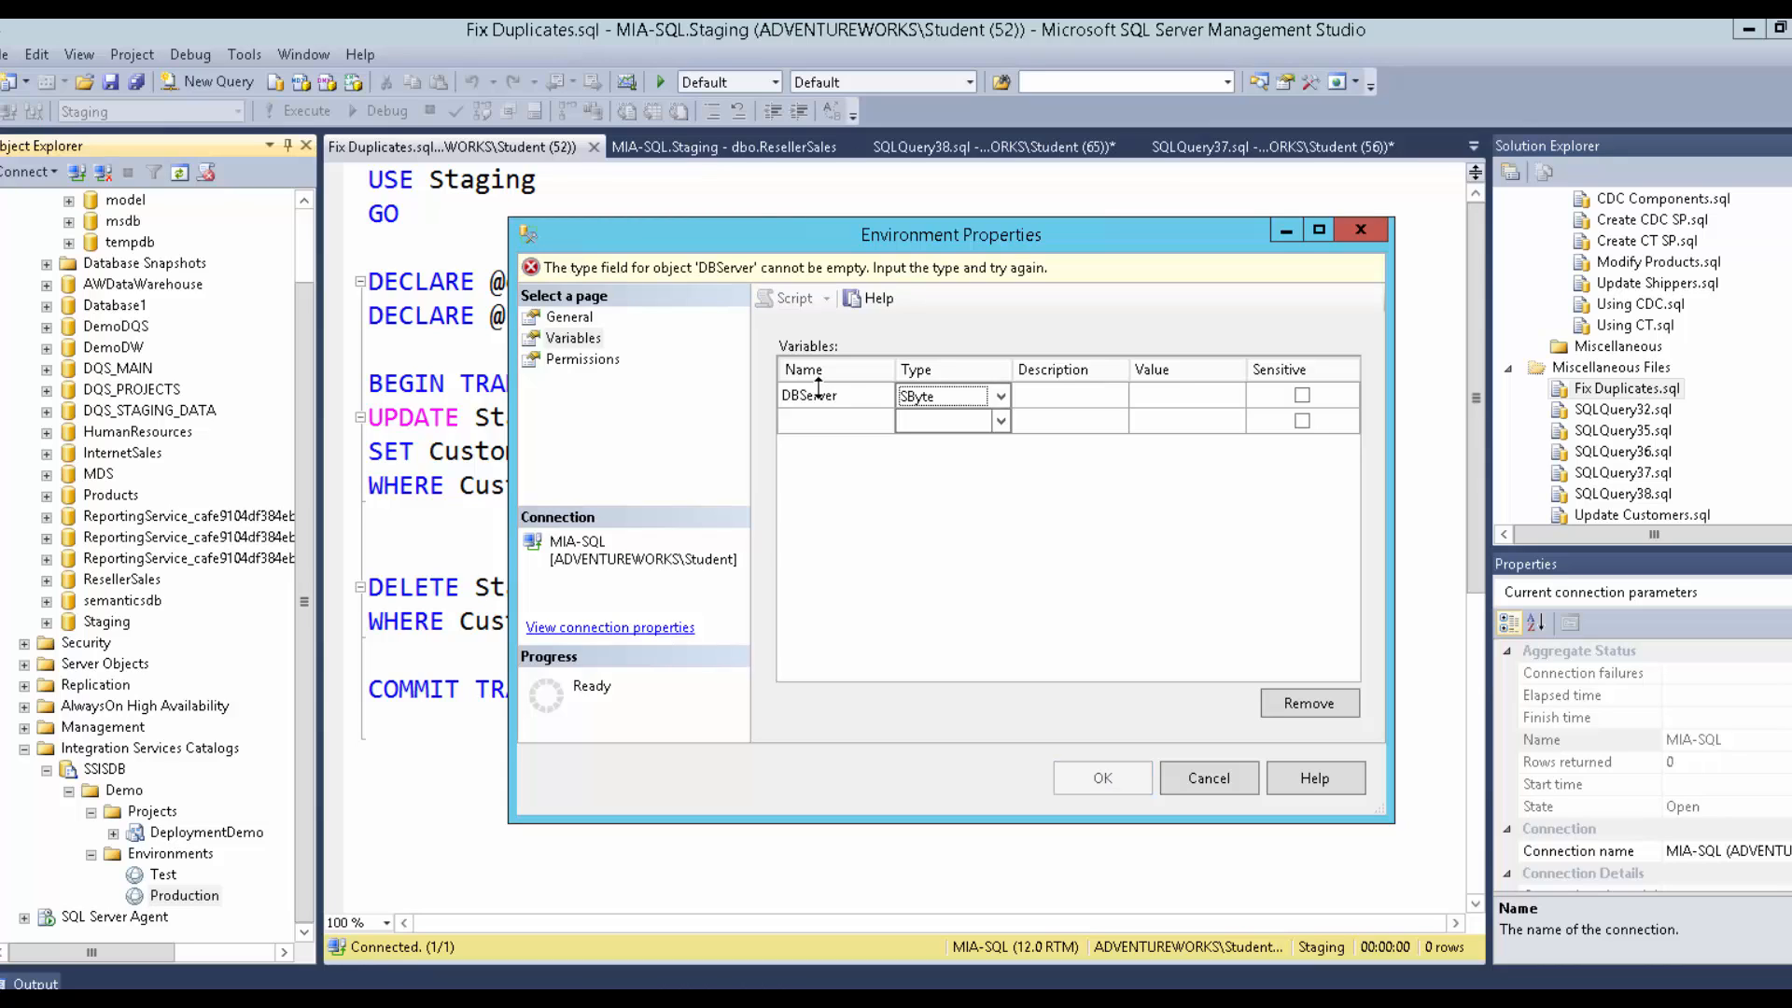
pyautogui.press('s')
pyautogui.press('s')
pyautogui.press('Tab')
pyautogui.press('Tab')
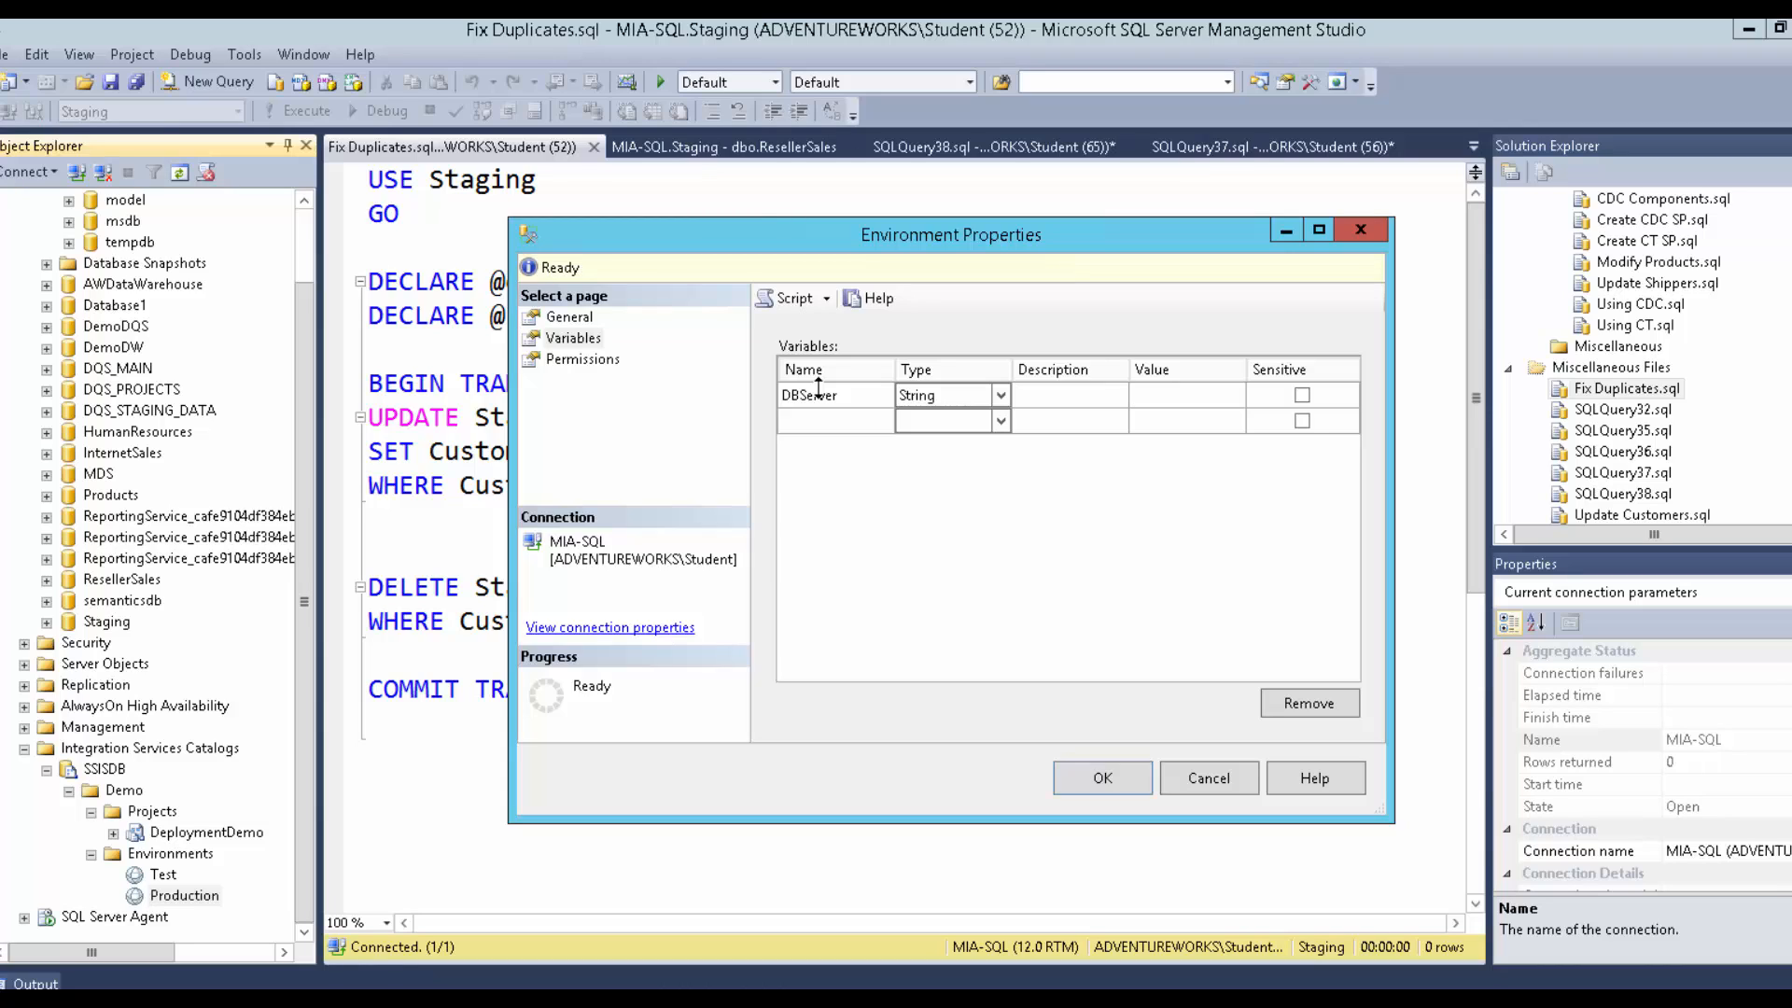
pyautogui.write('MIA')
pyautogui.write('=')
pyautogui.write('SQL')
pyautogui.press('Tab')
pyautogui.press('Tab')
# Add String variable FolderPath = D:\Demofiles\Mod12\Production and save the environment.
pyautogui.write('FolderPa')
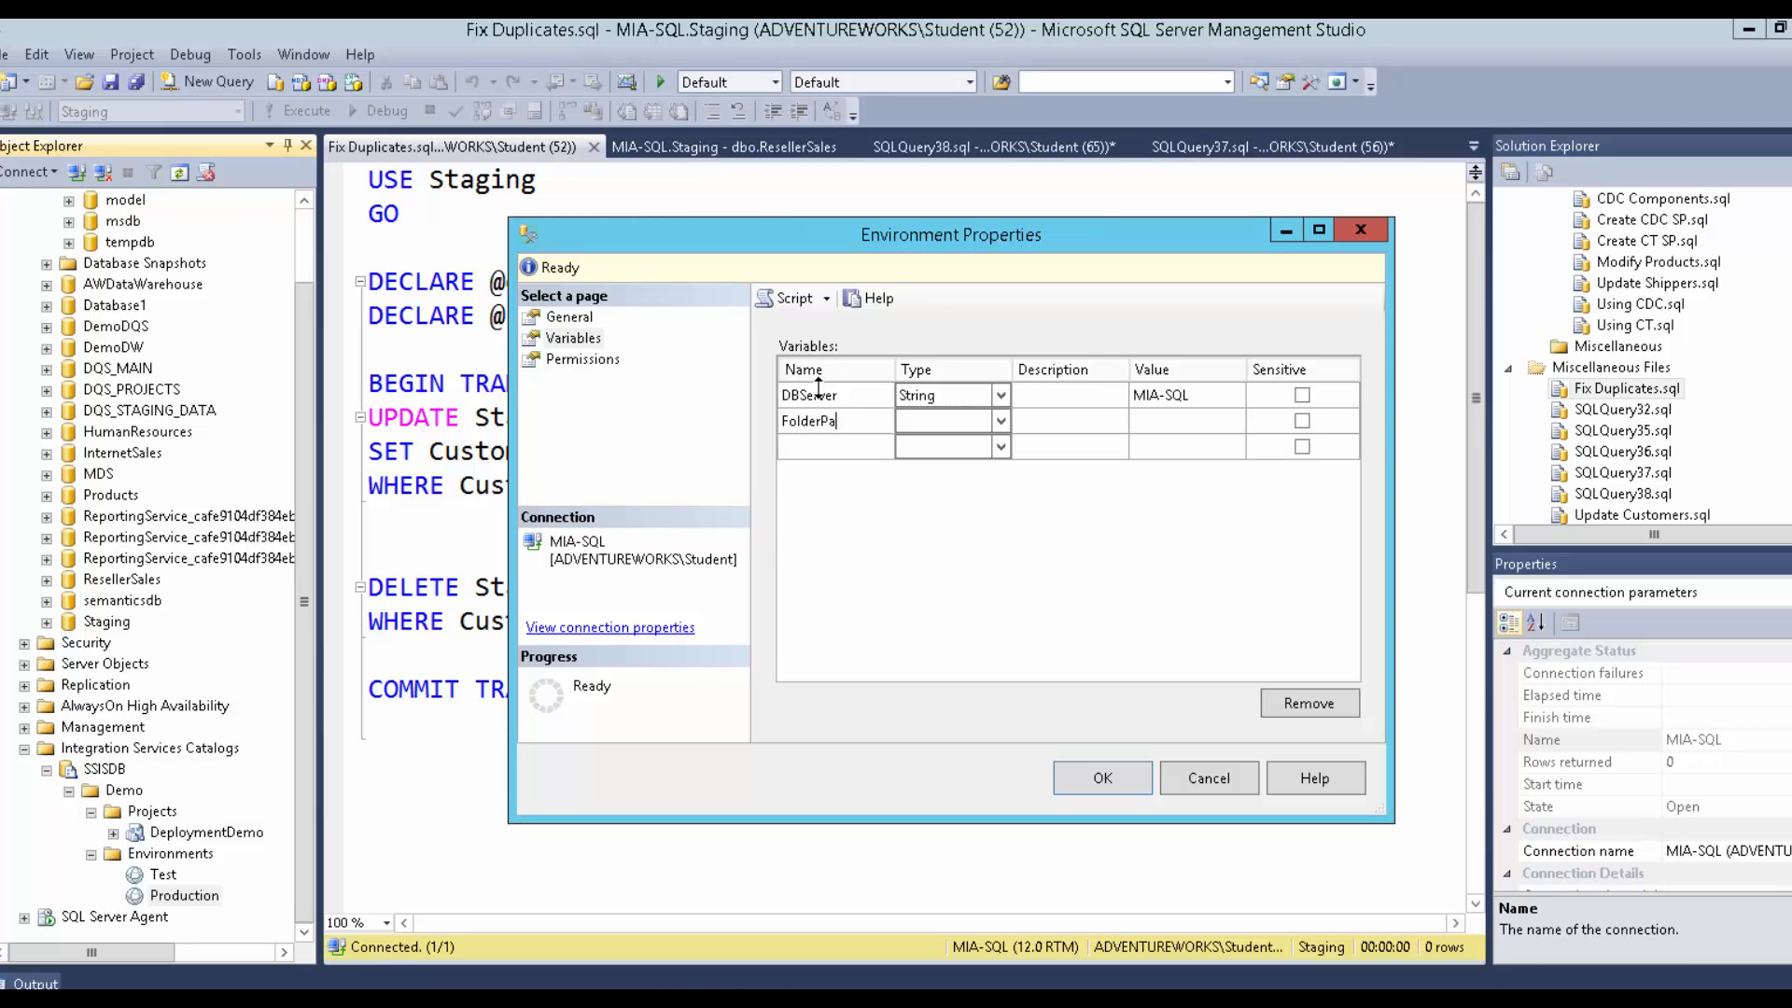
pyautogui.write('th')
pyautogui.press('Tab')
pyautogui.press('s')
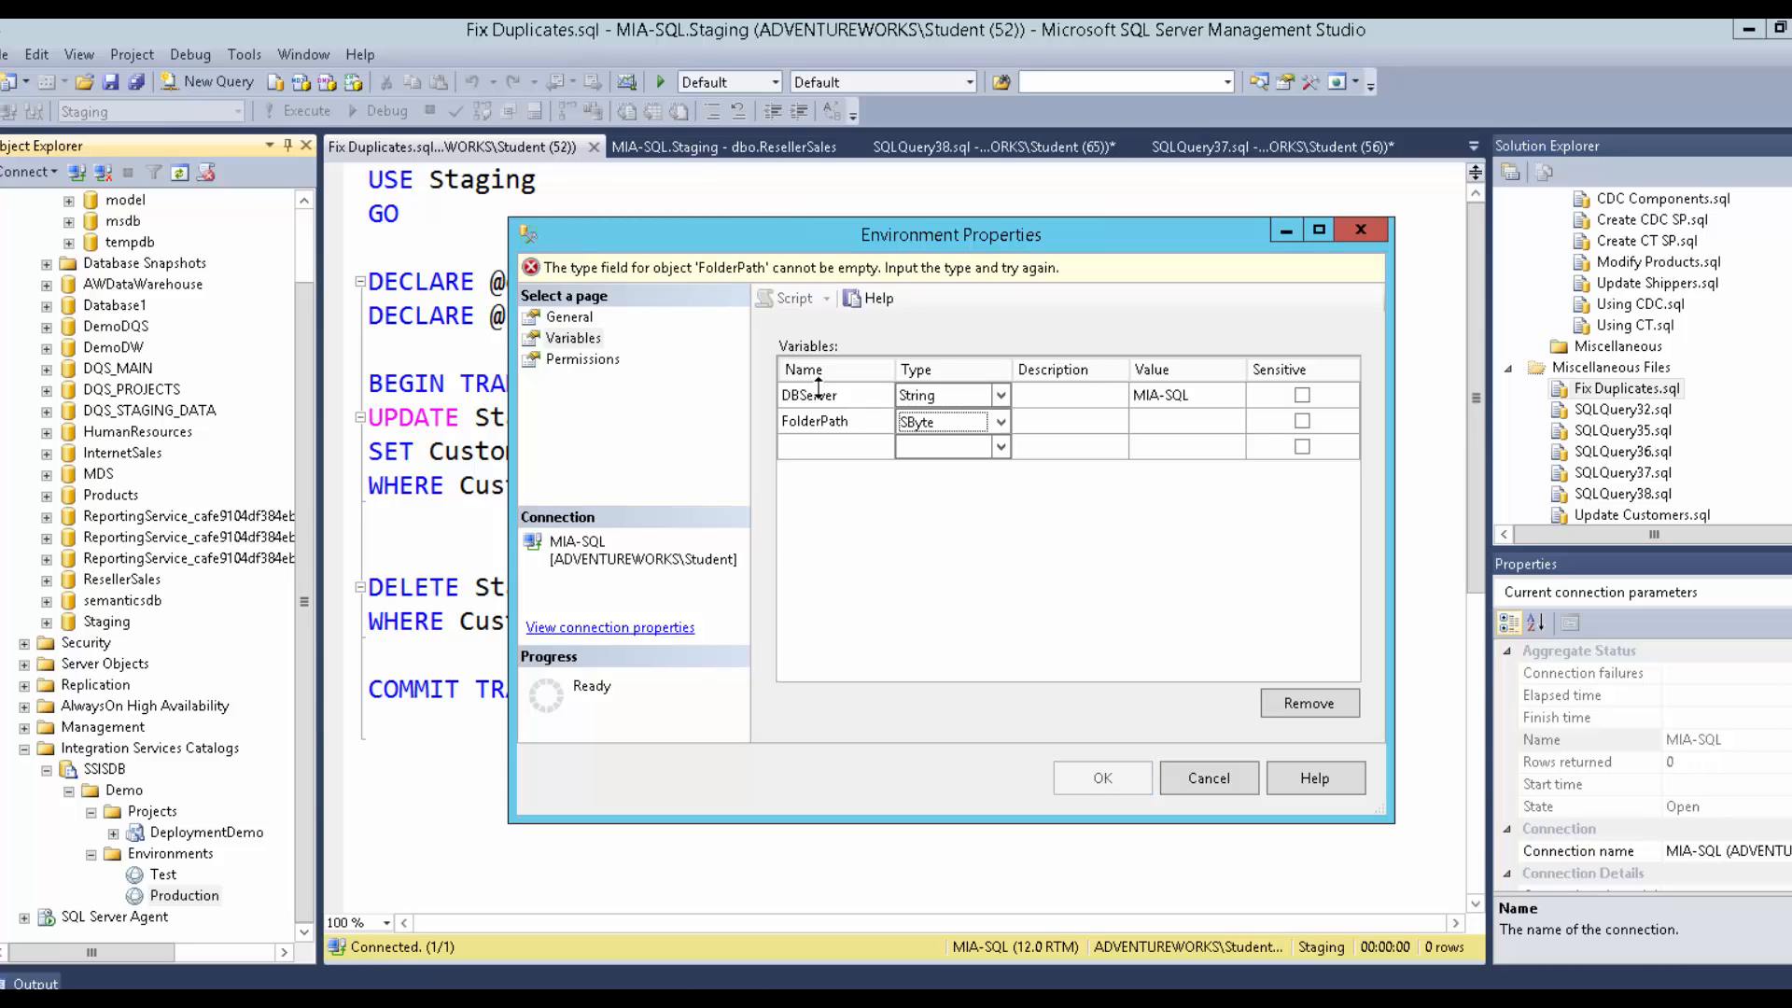
pyautogui.press('s')
pyautogui.press('s')
pyautogui.press('Tab')
pyautogui.press('Tab')
pyautogui.write('D:\\D')
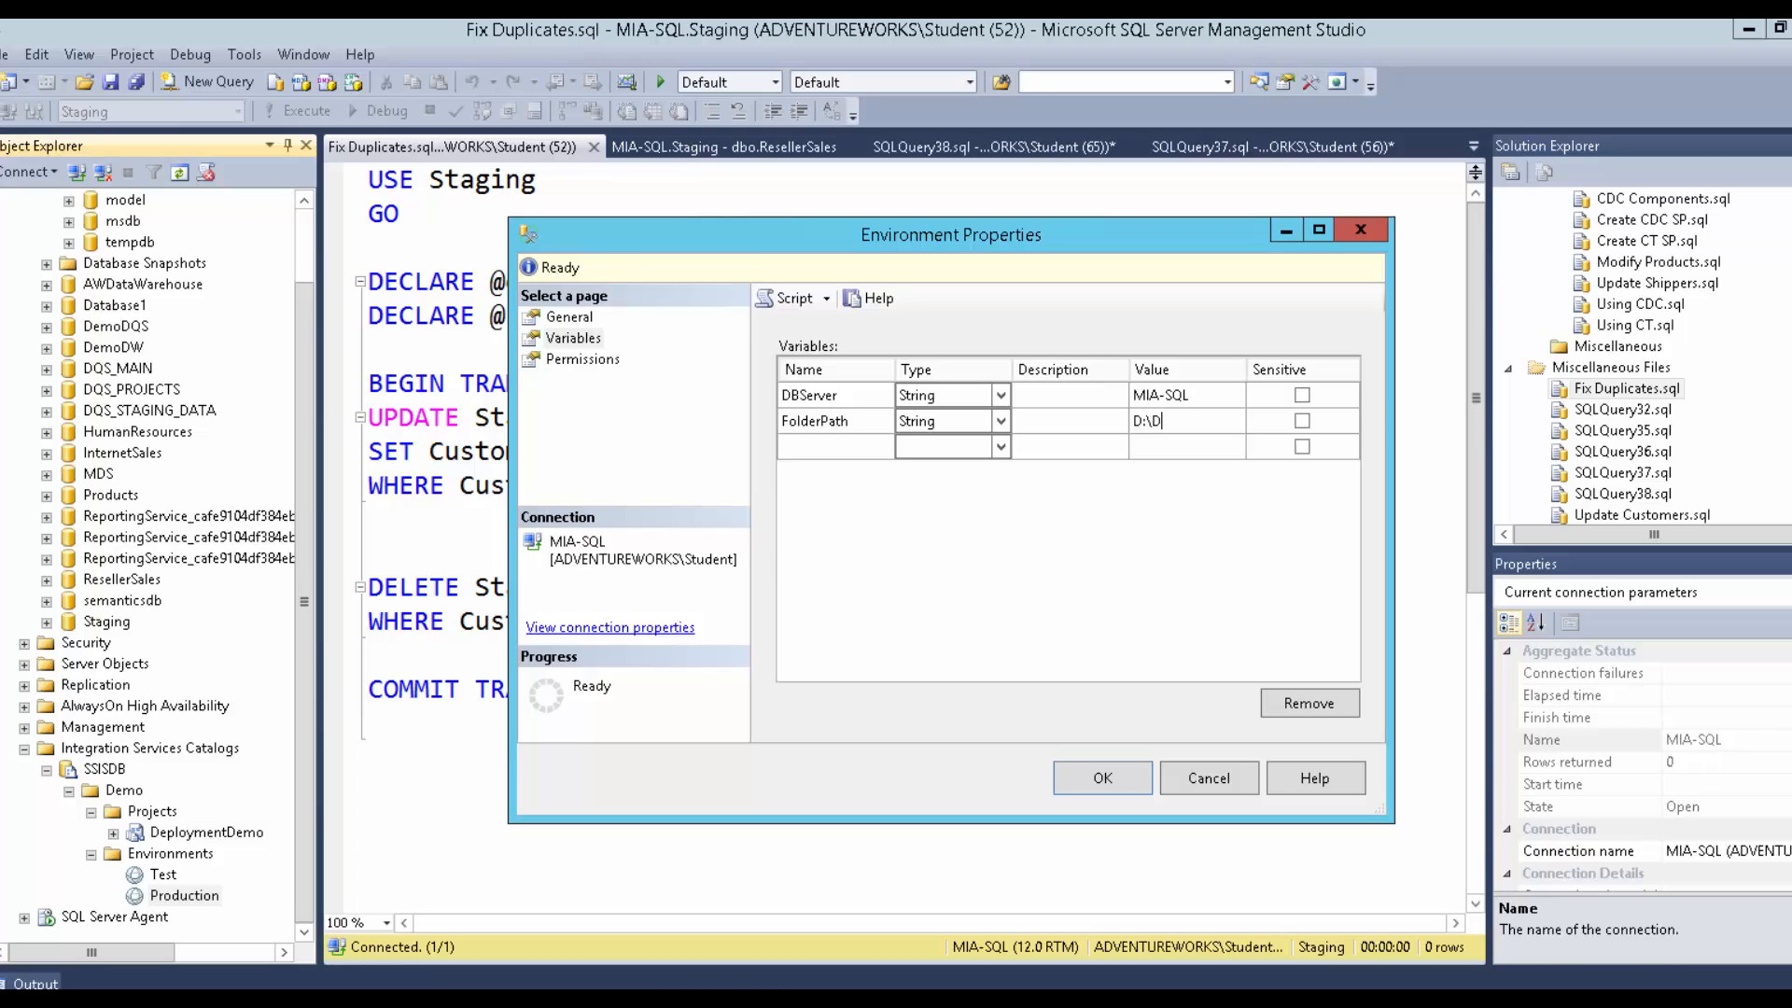
pyautogui.write('emofiles\\M')
pyautogui.write('od12\\')
pyautogui.write('Production')
pyautogui.write('=')
pyautogui.press('BackSpace')
pyautogui.write('n')
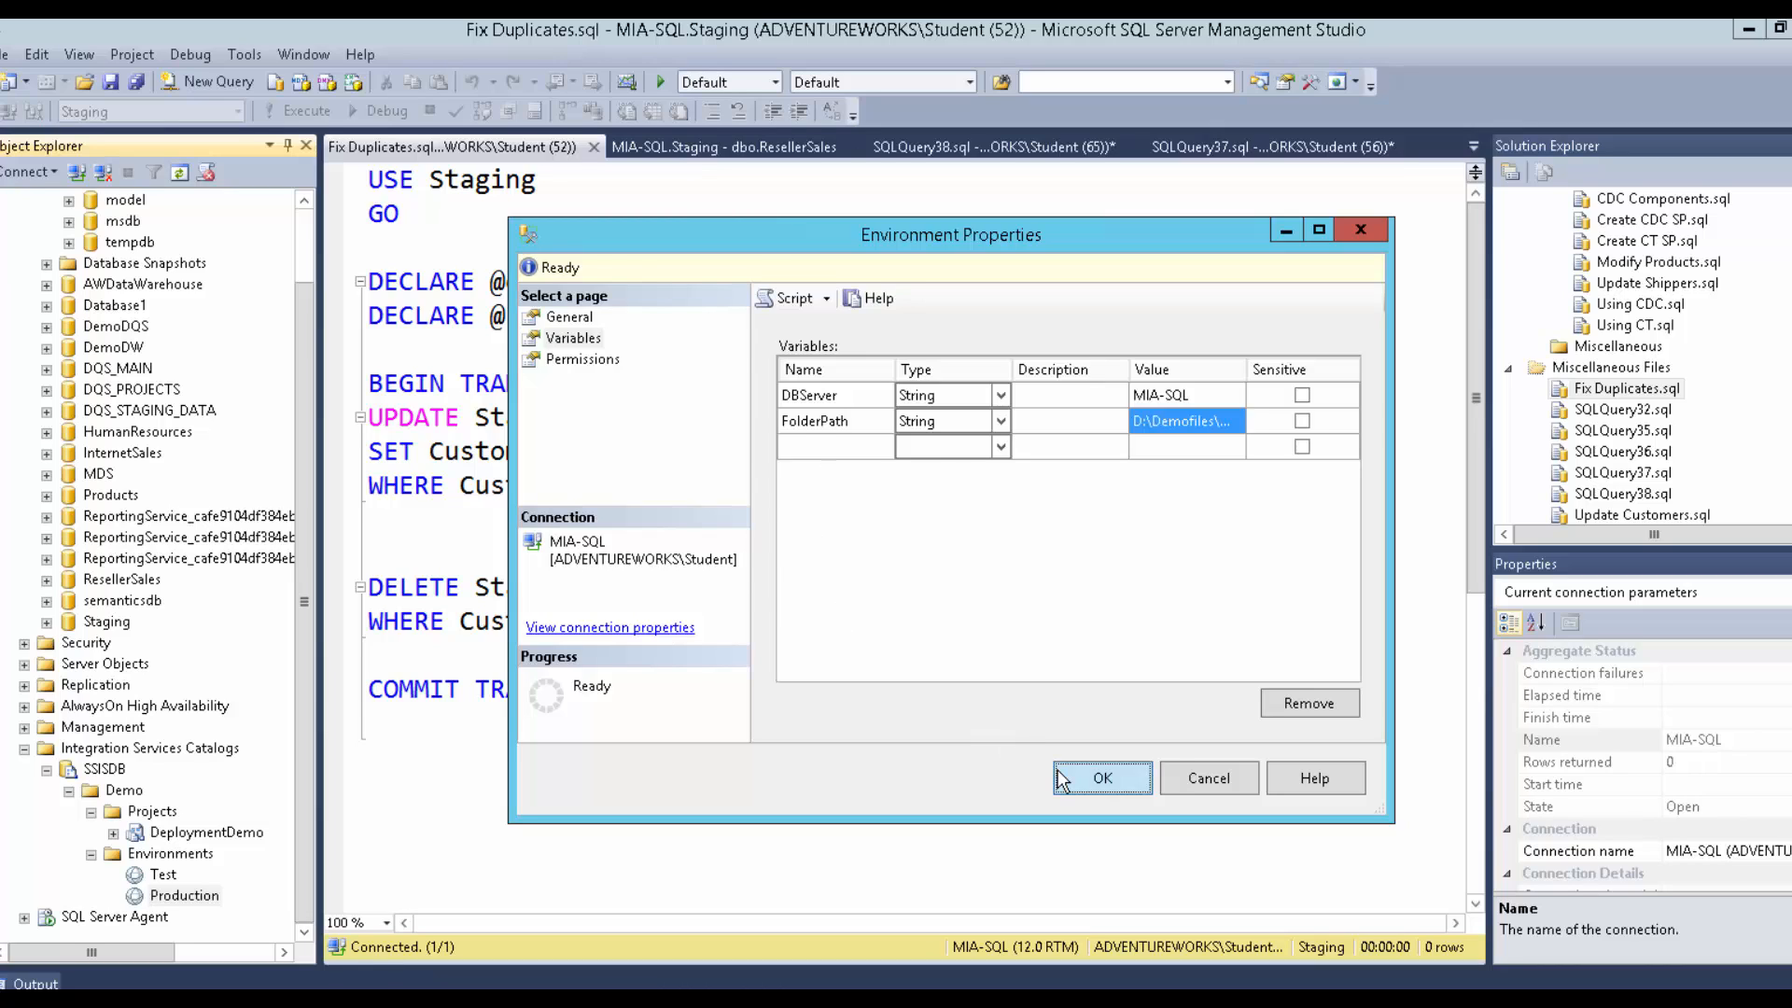
pyautogui.click(1102, 777)
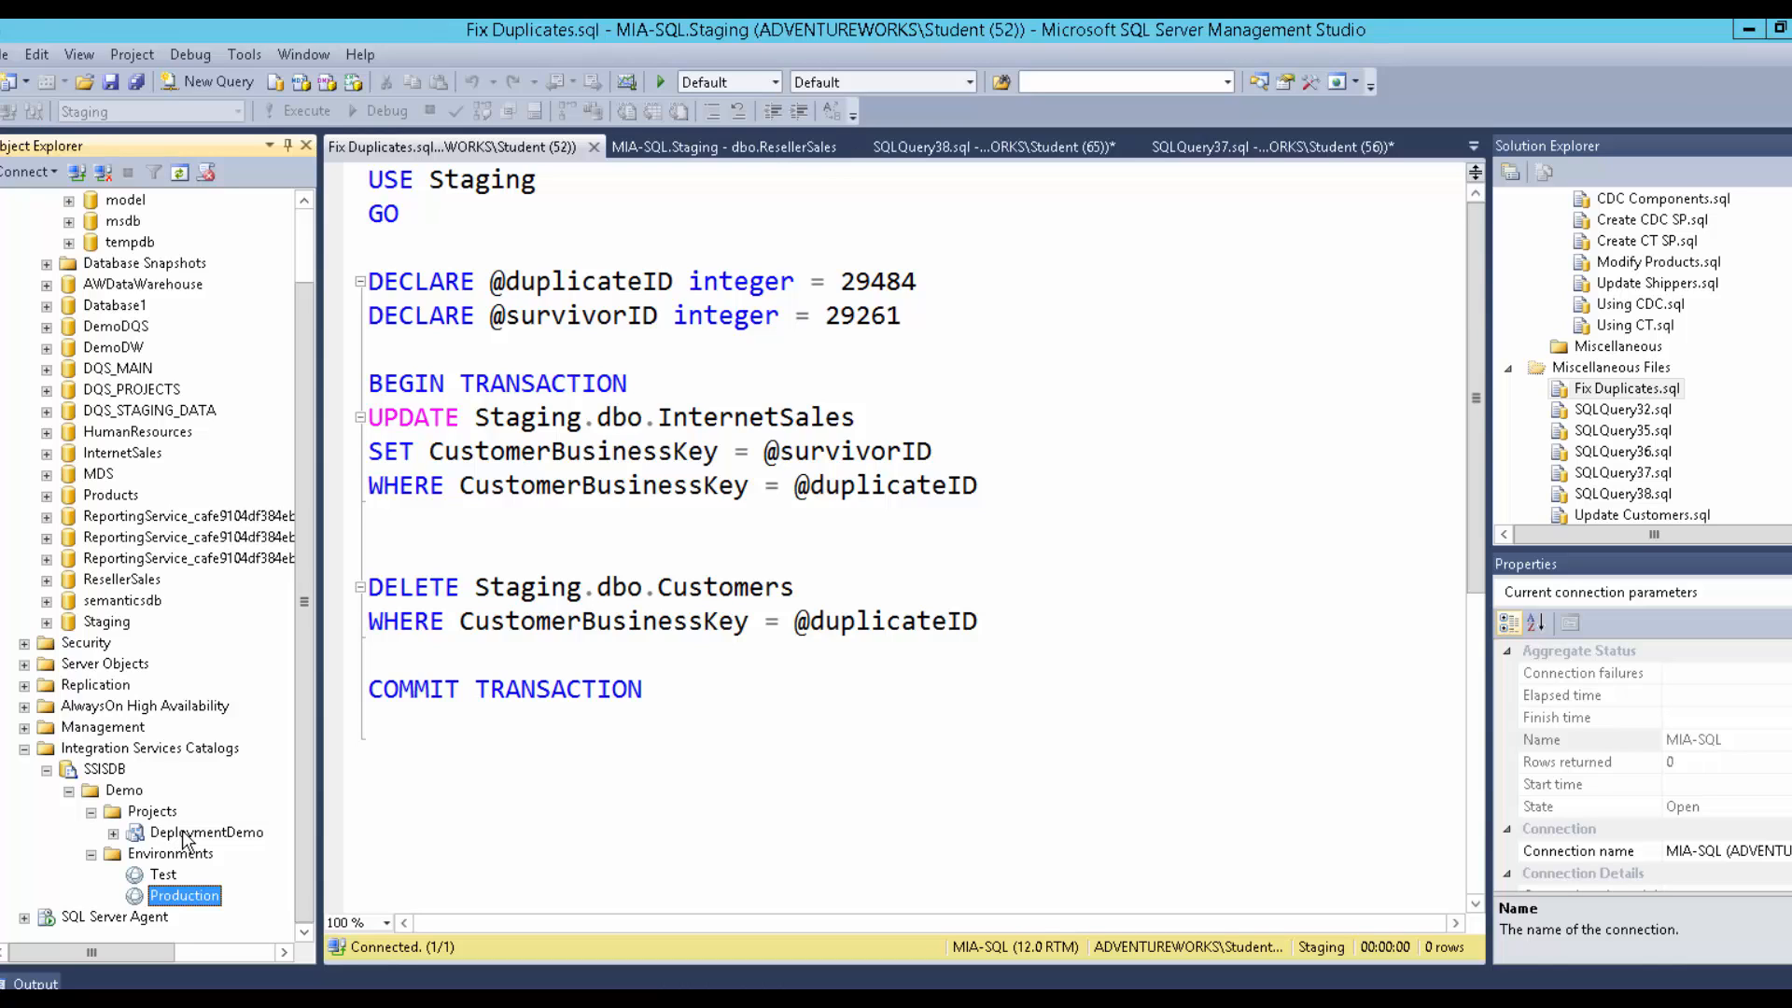
# Open the DeploymentDemo project configuration on its References page.
pyautogui.click(114, 833)
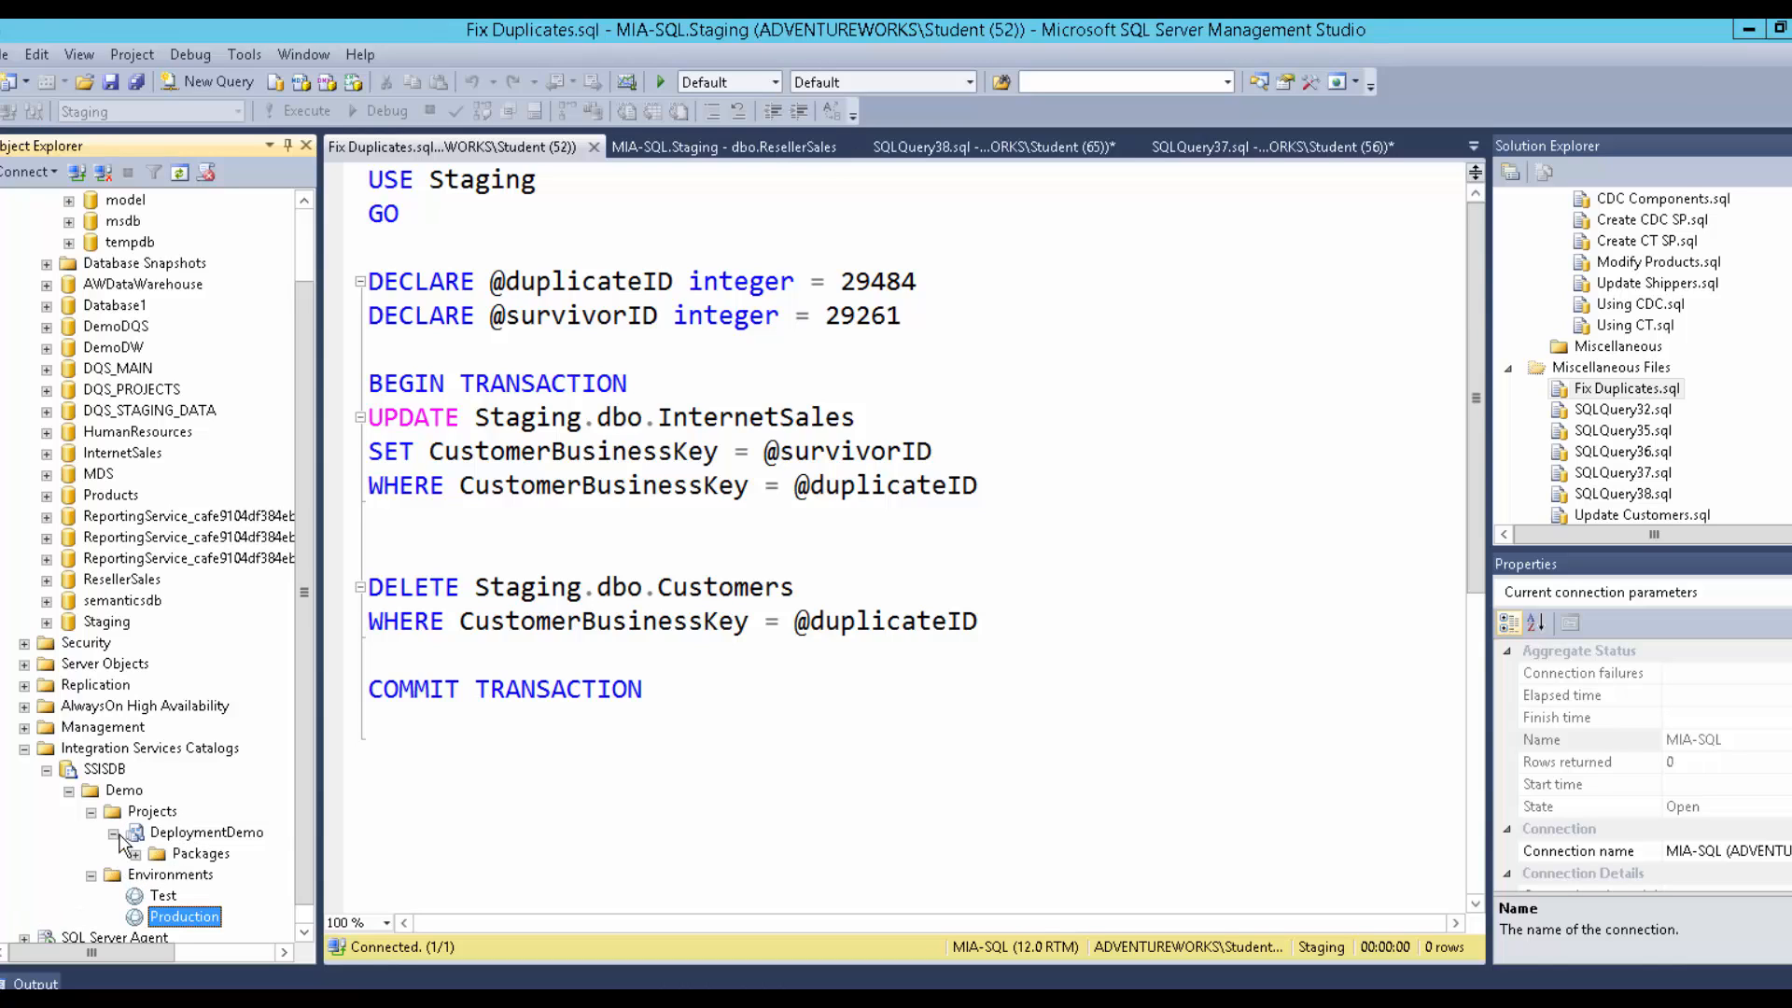
pyautogui.rightClick(174, 833)
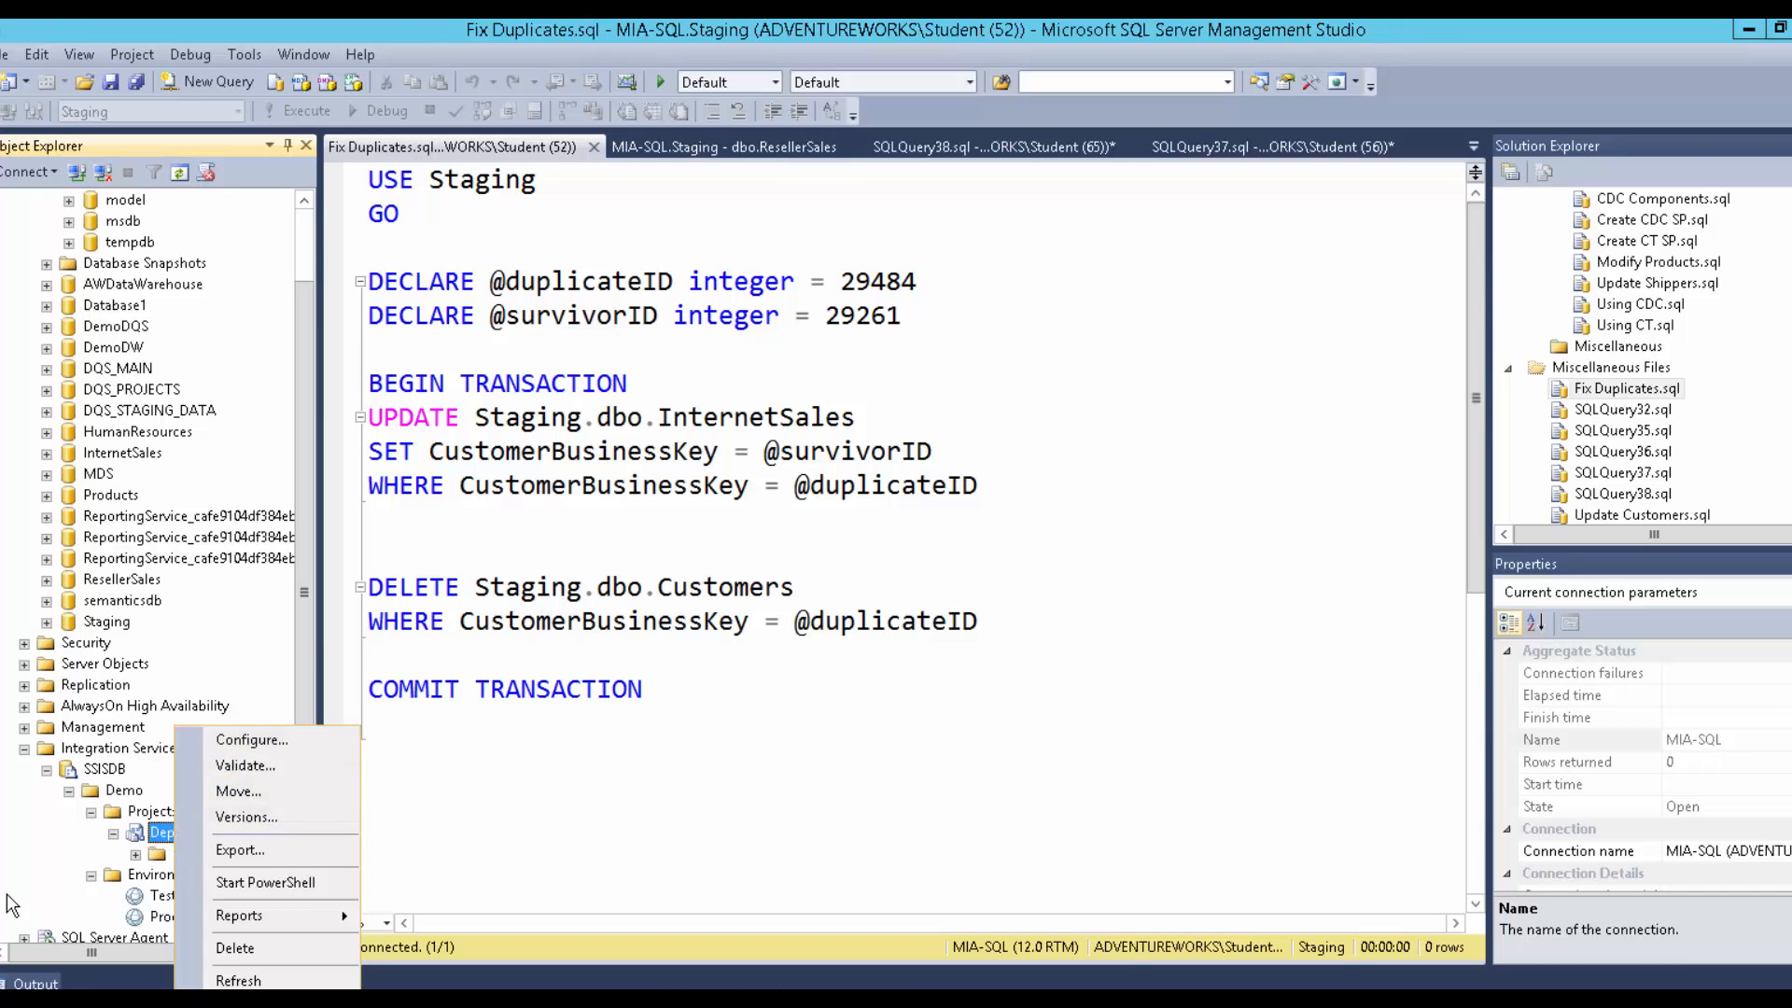
pyautogui.click(62, 853)
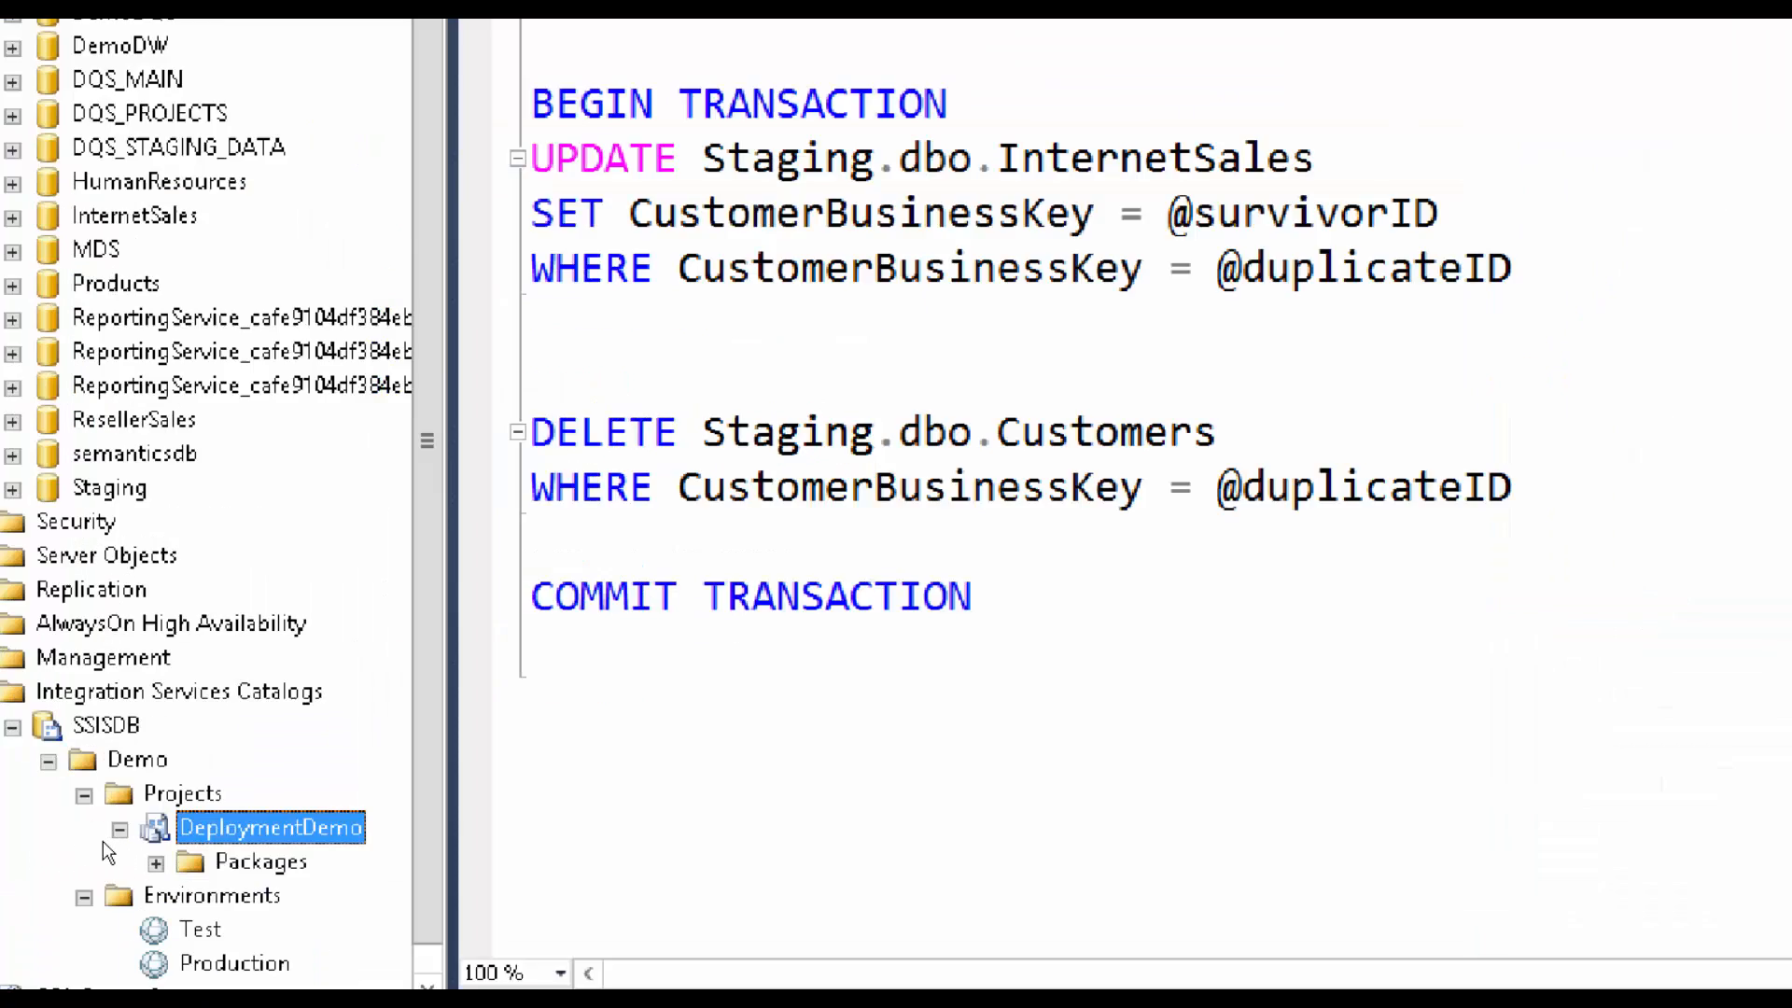
pyautogui.moveTo(108, 843)
pyautogui.mouseDown()
pyautogui.moveTo(232, 934)
pyautogui.moveTo(291, 938)
pyautogui.mouseUp()
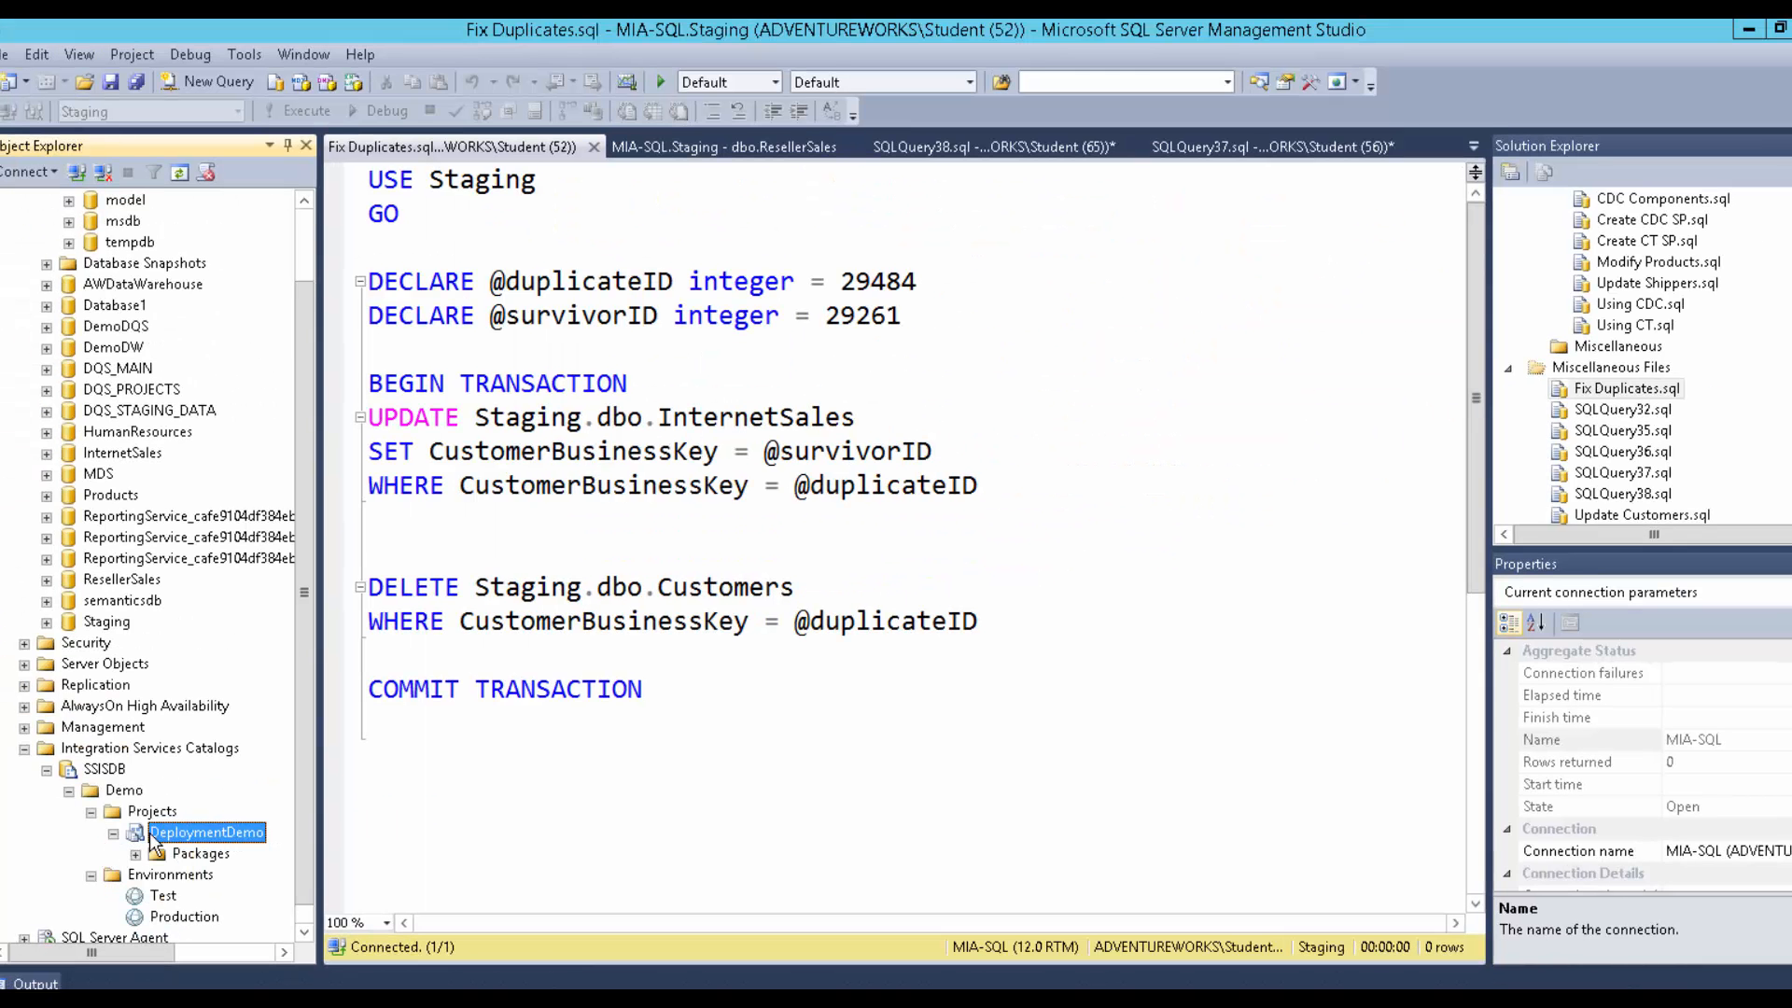
pyautogui.rightClick(210, 818)
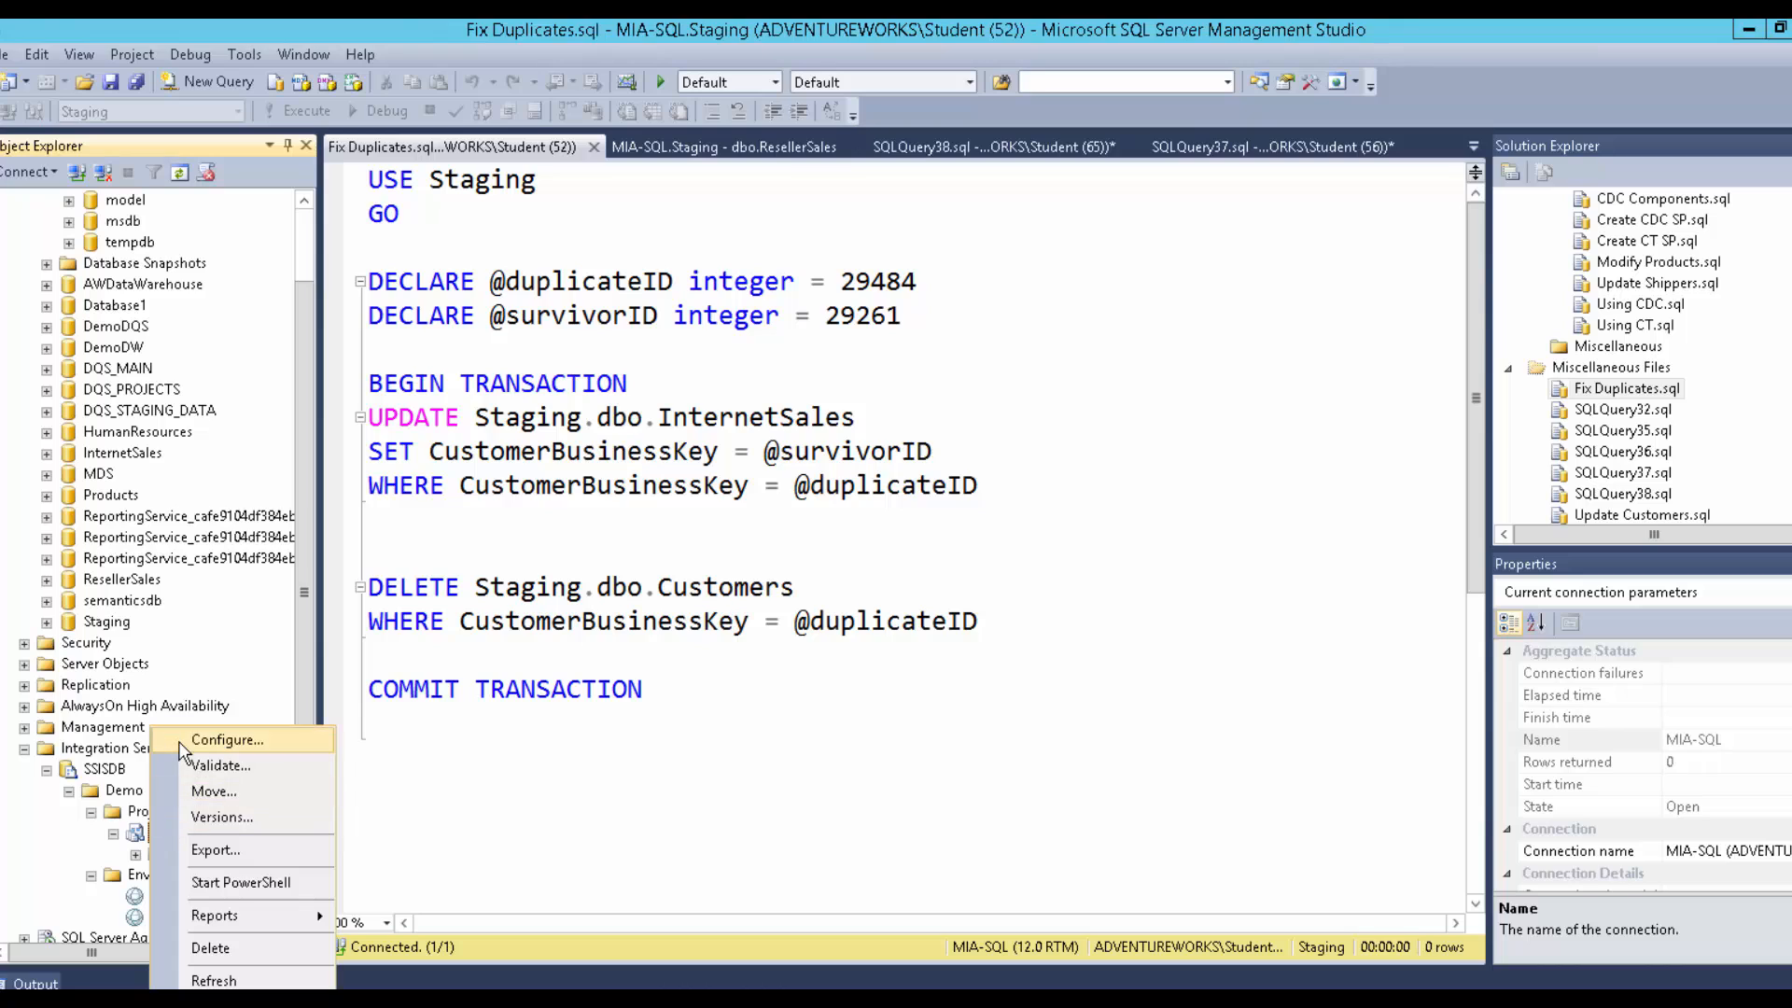
pyautogui.click(222, 747)
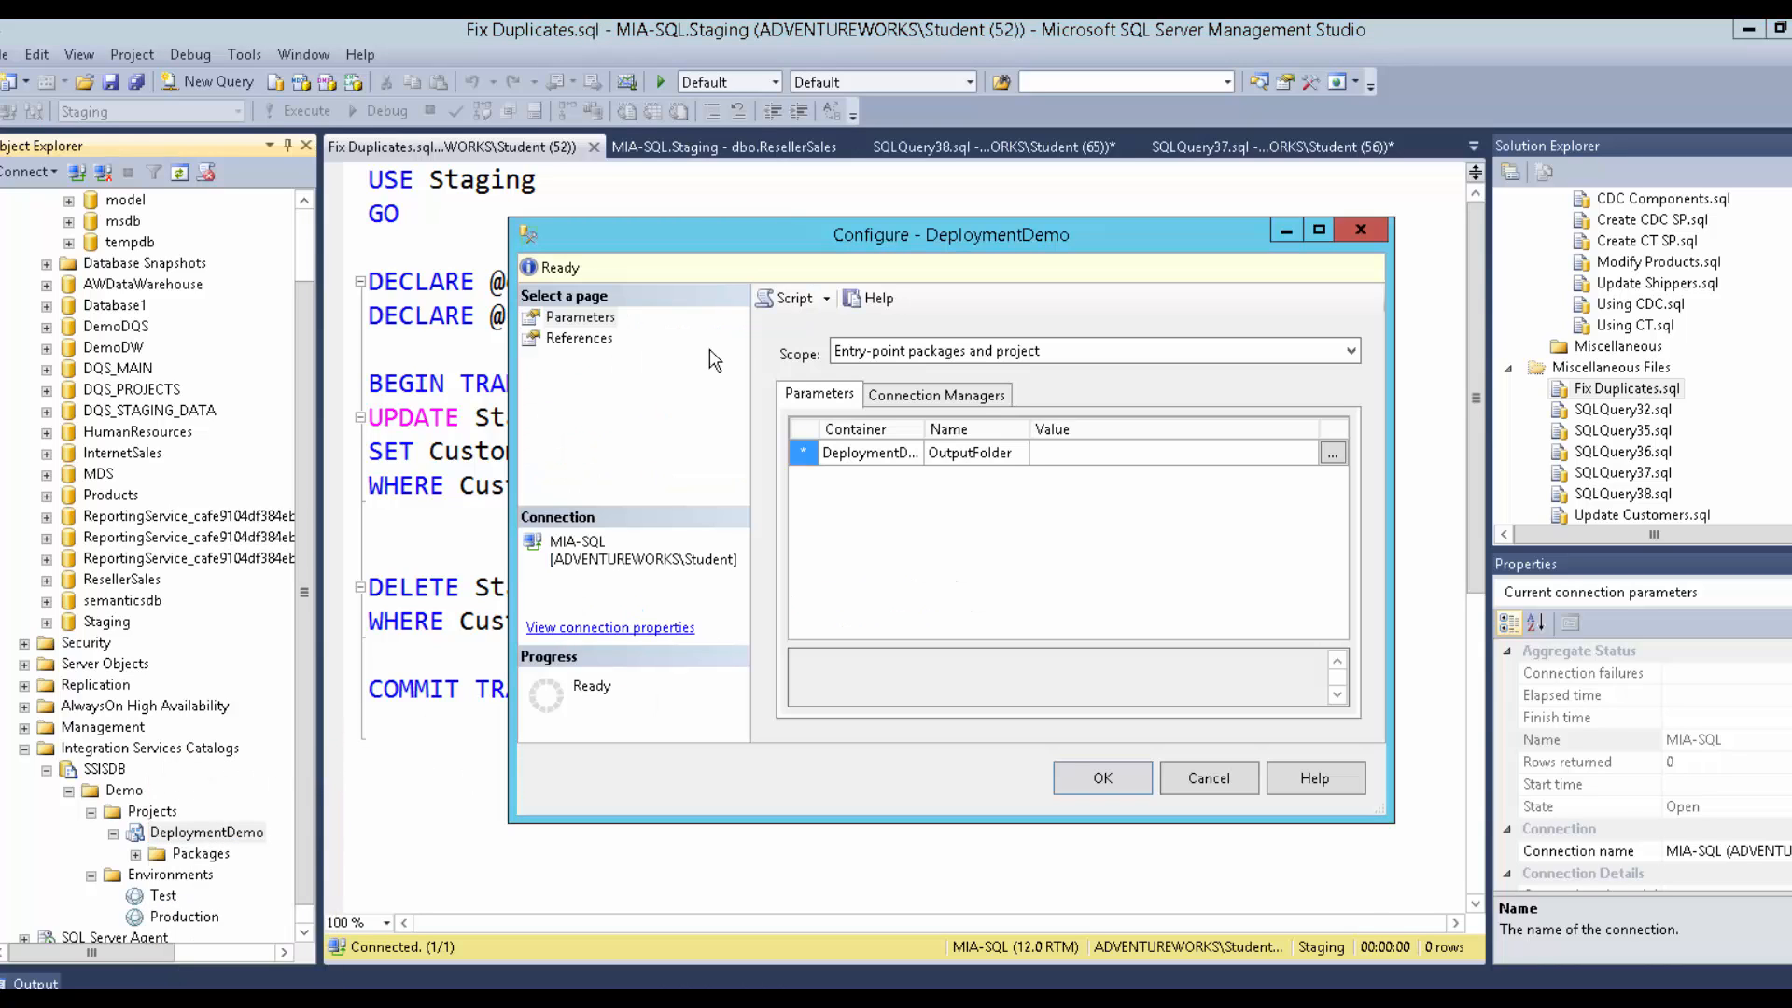
pyautogui.click(573, 337)
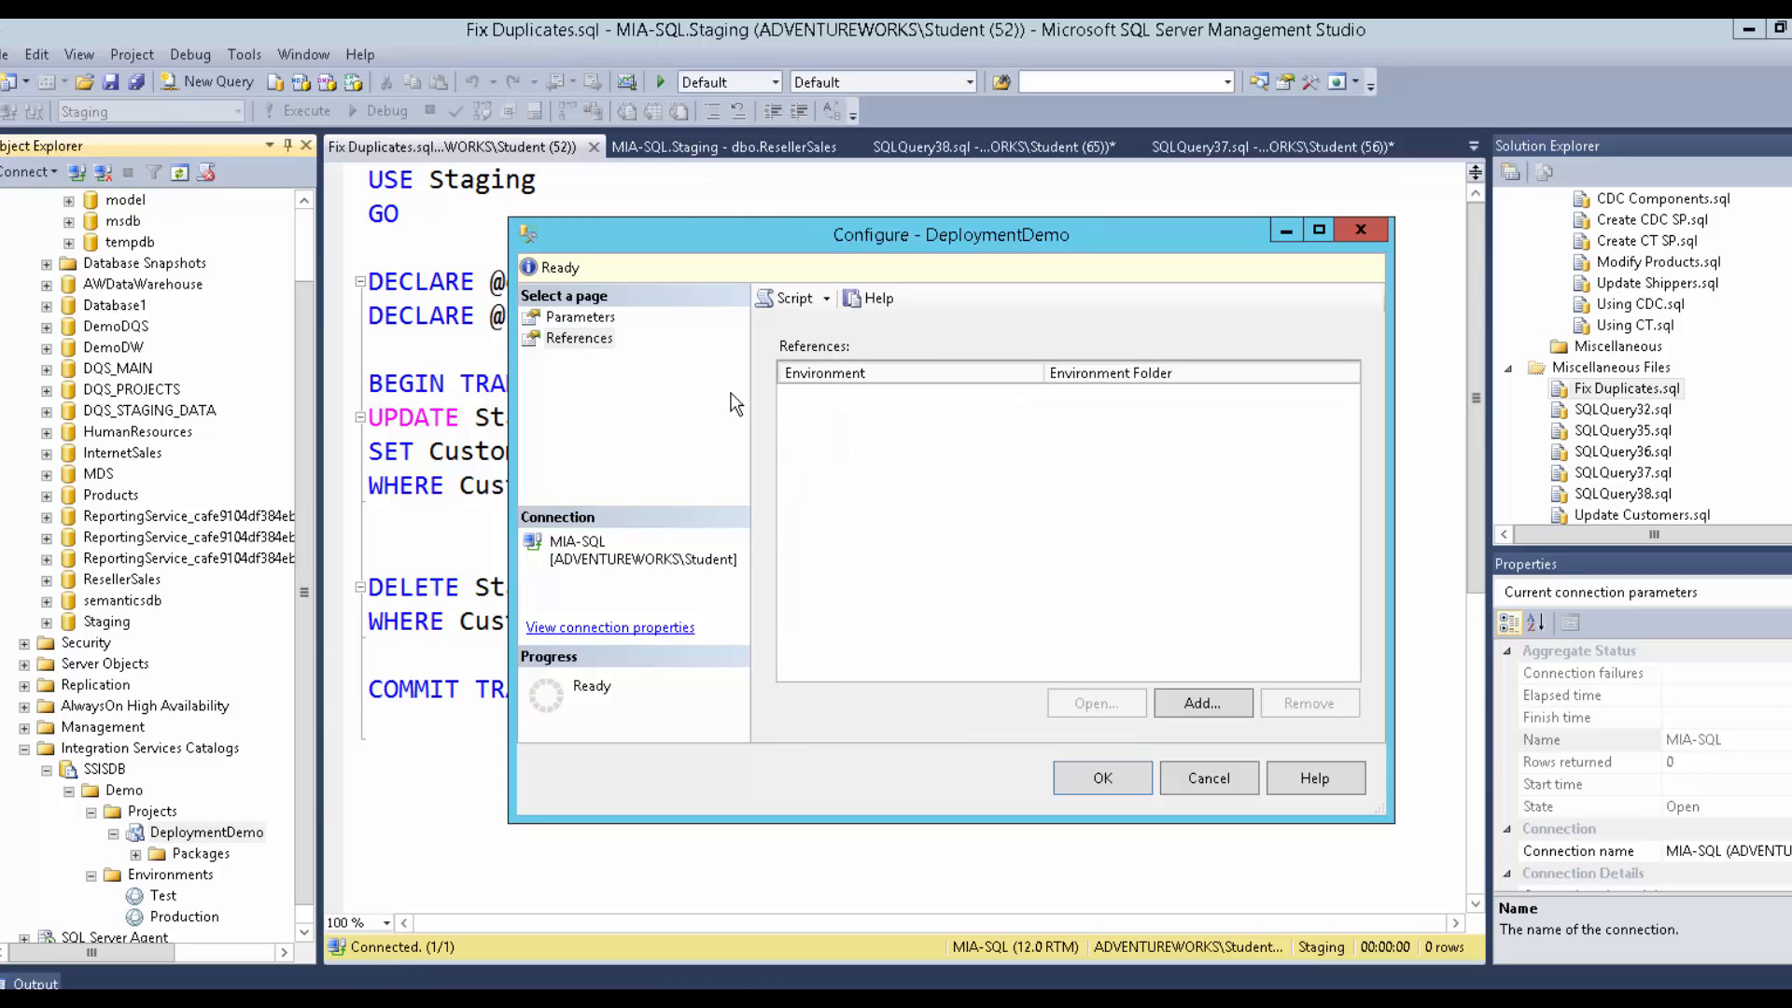
# Add the Production and Test environments as project references, then view Parameters.
pyautogui.click(1202, 703)
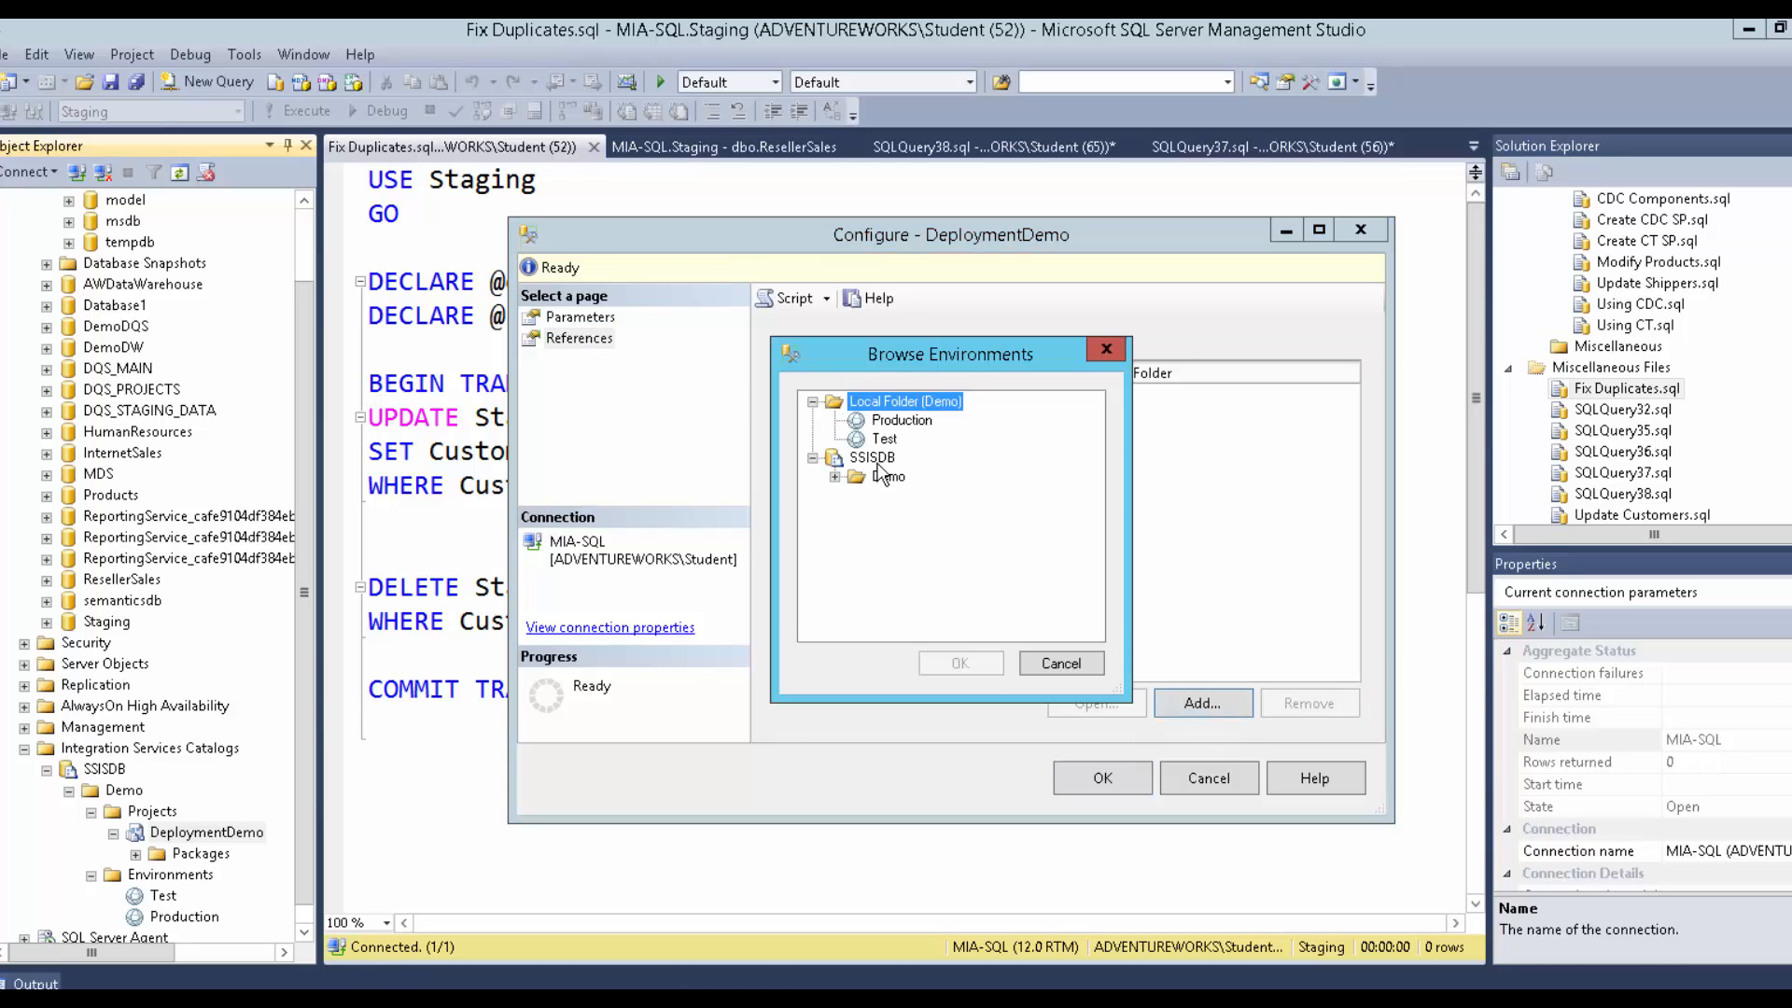
pyautogui.click(898, 420)
pyautogui.click(944, 658)
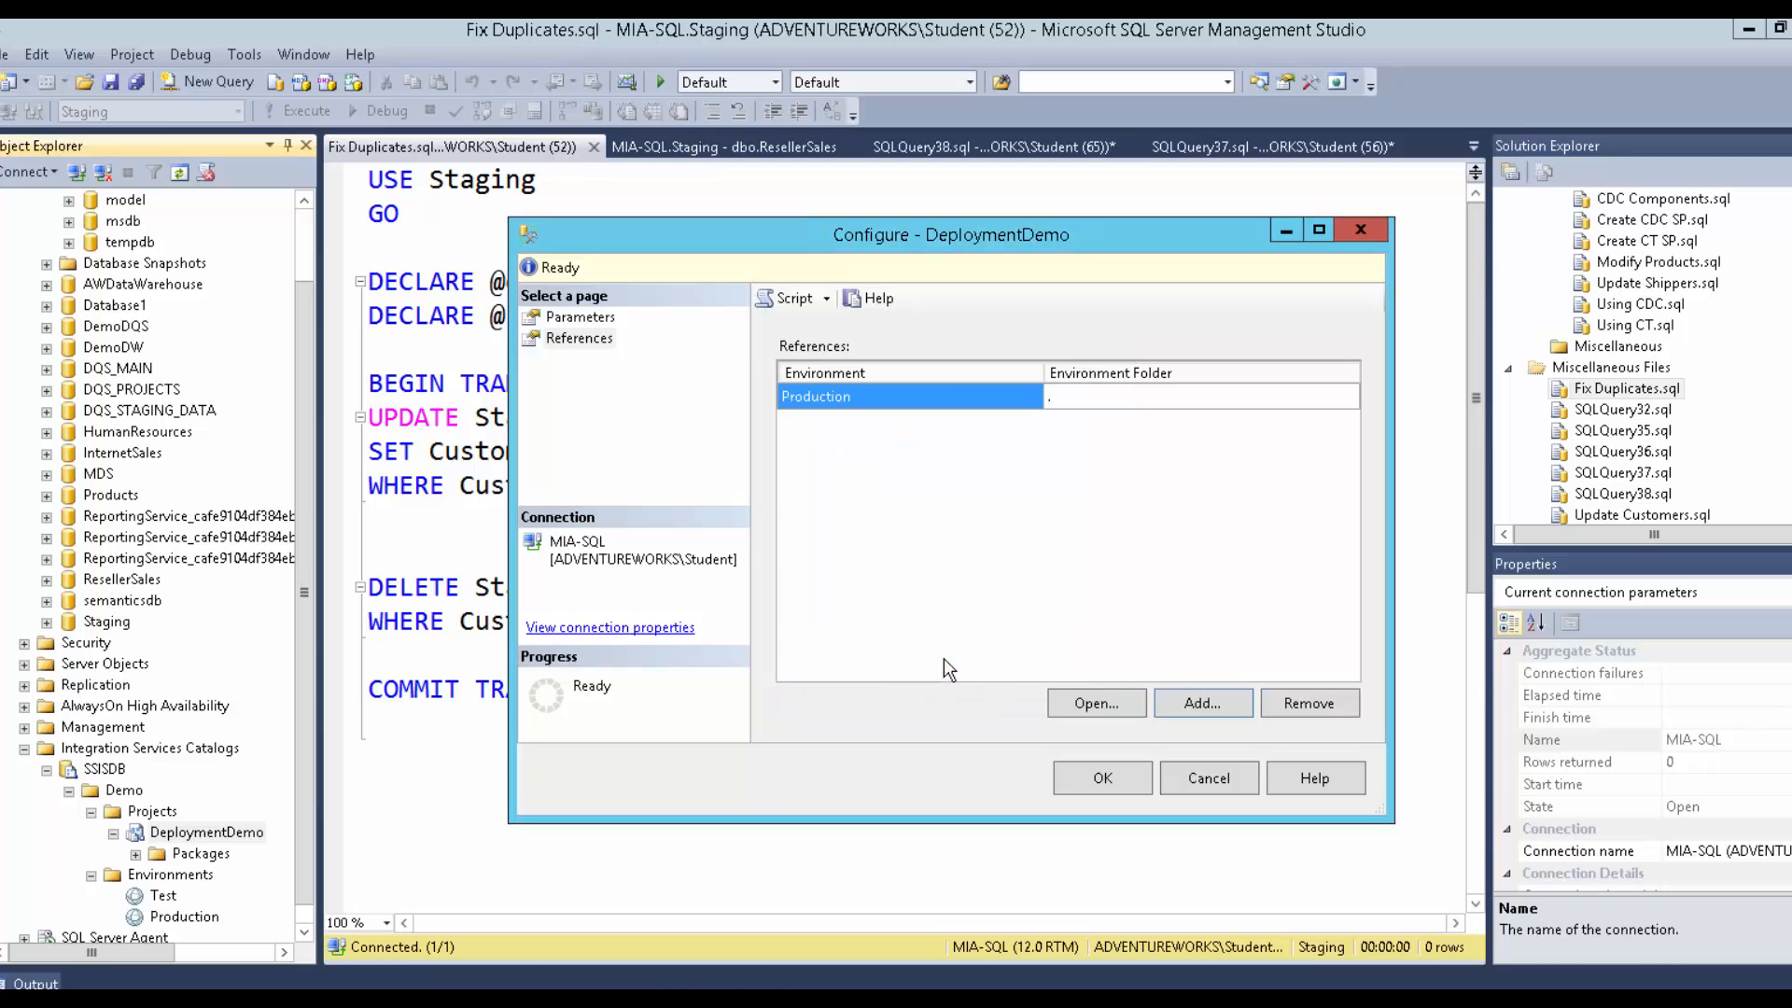
pyautogui.click(1189, 704)
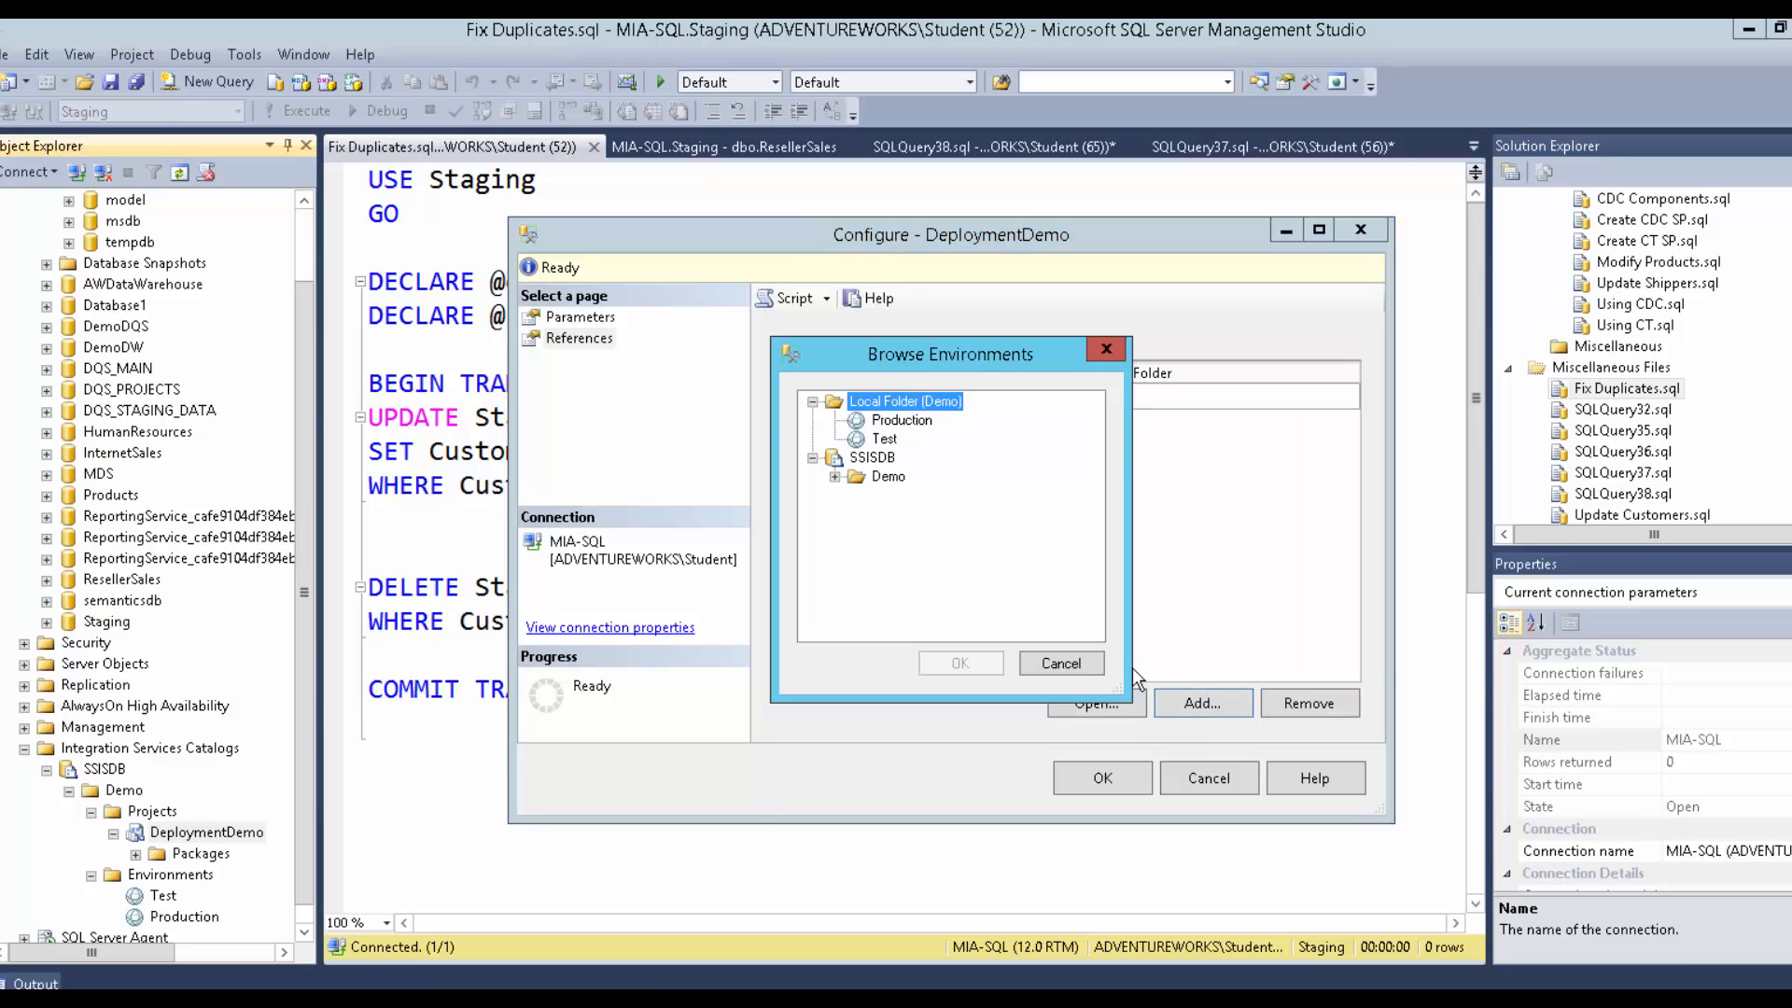
pyautogui.click(883, 439)
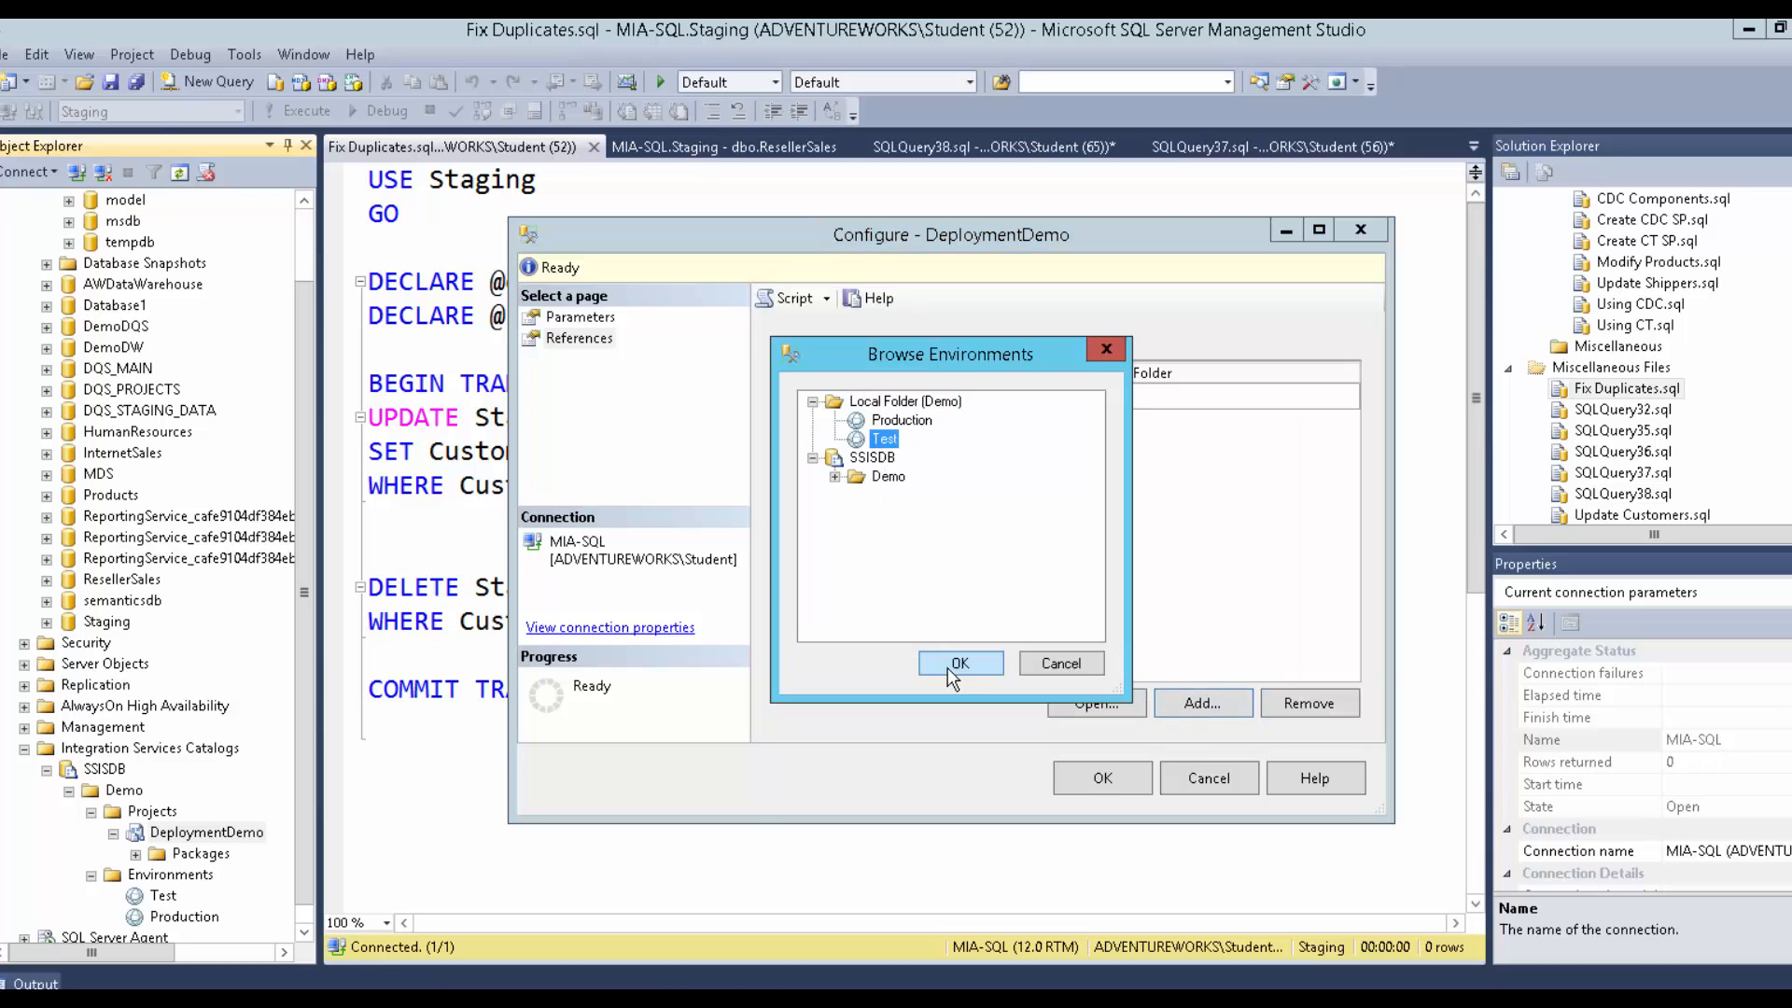
pyautogui.click(954, 663)
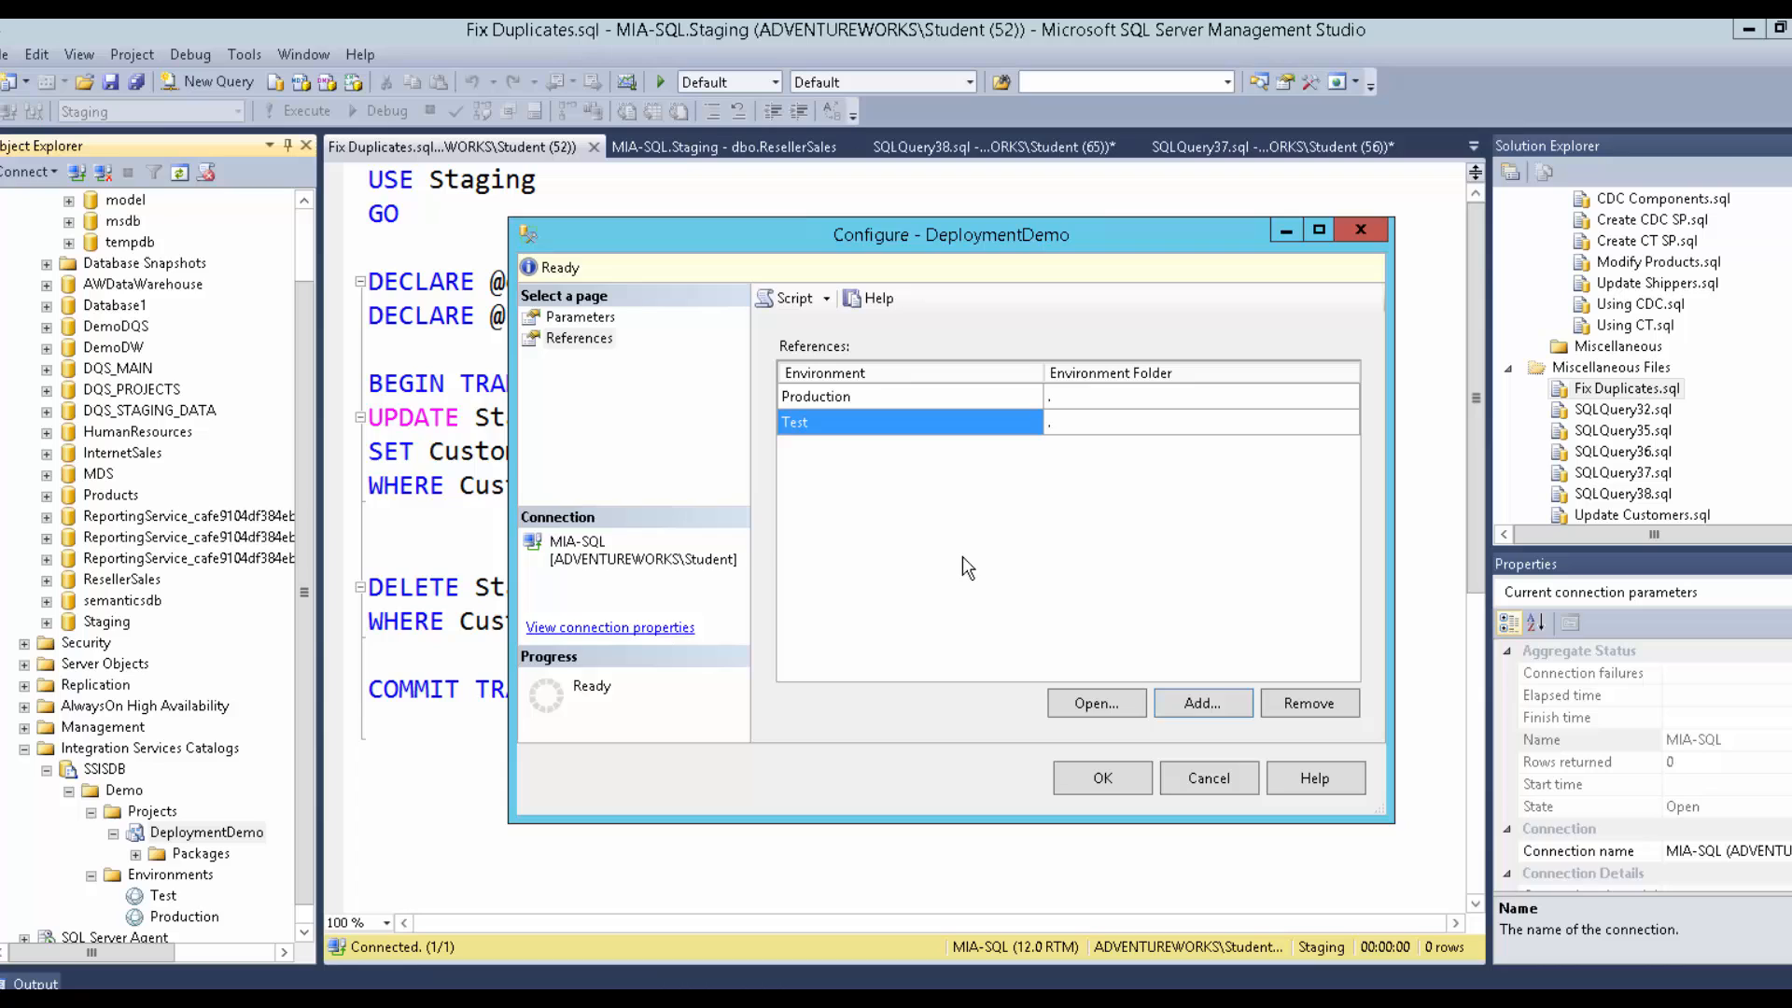
pyautogui.click(609, 319)
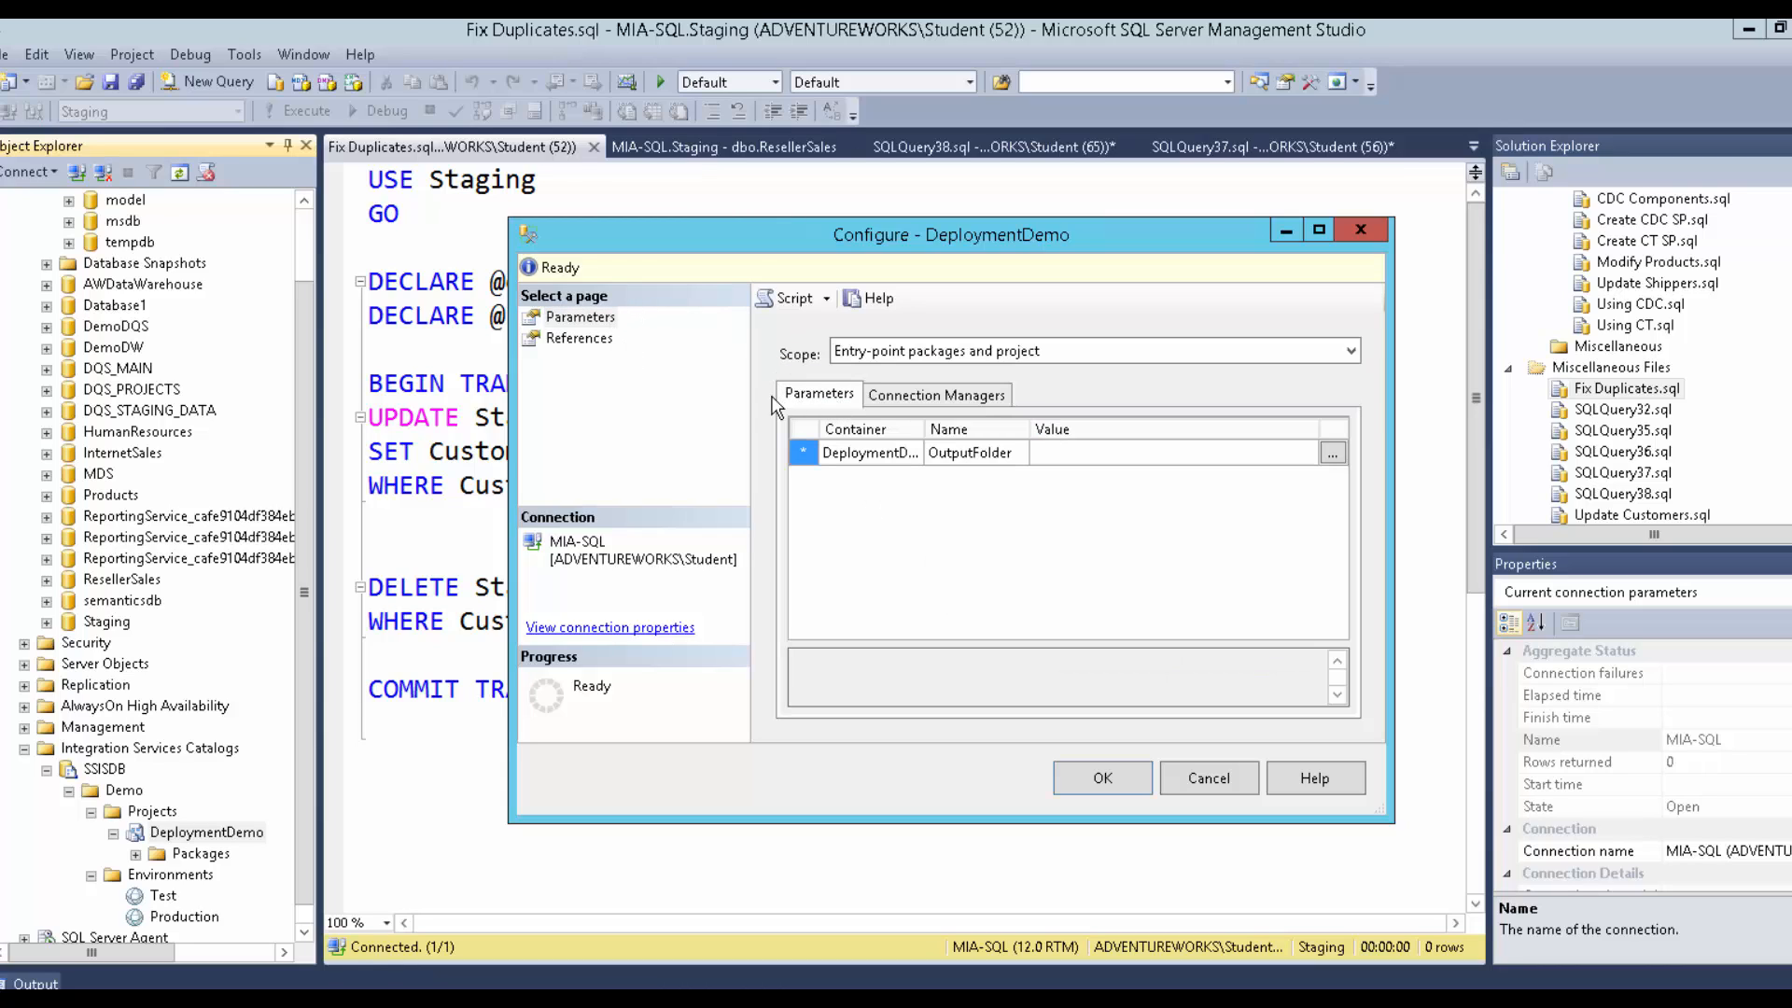
# Review connection manager properties and keep the scope at all packages and project.
pyautogui.click(936, 395)
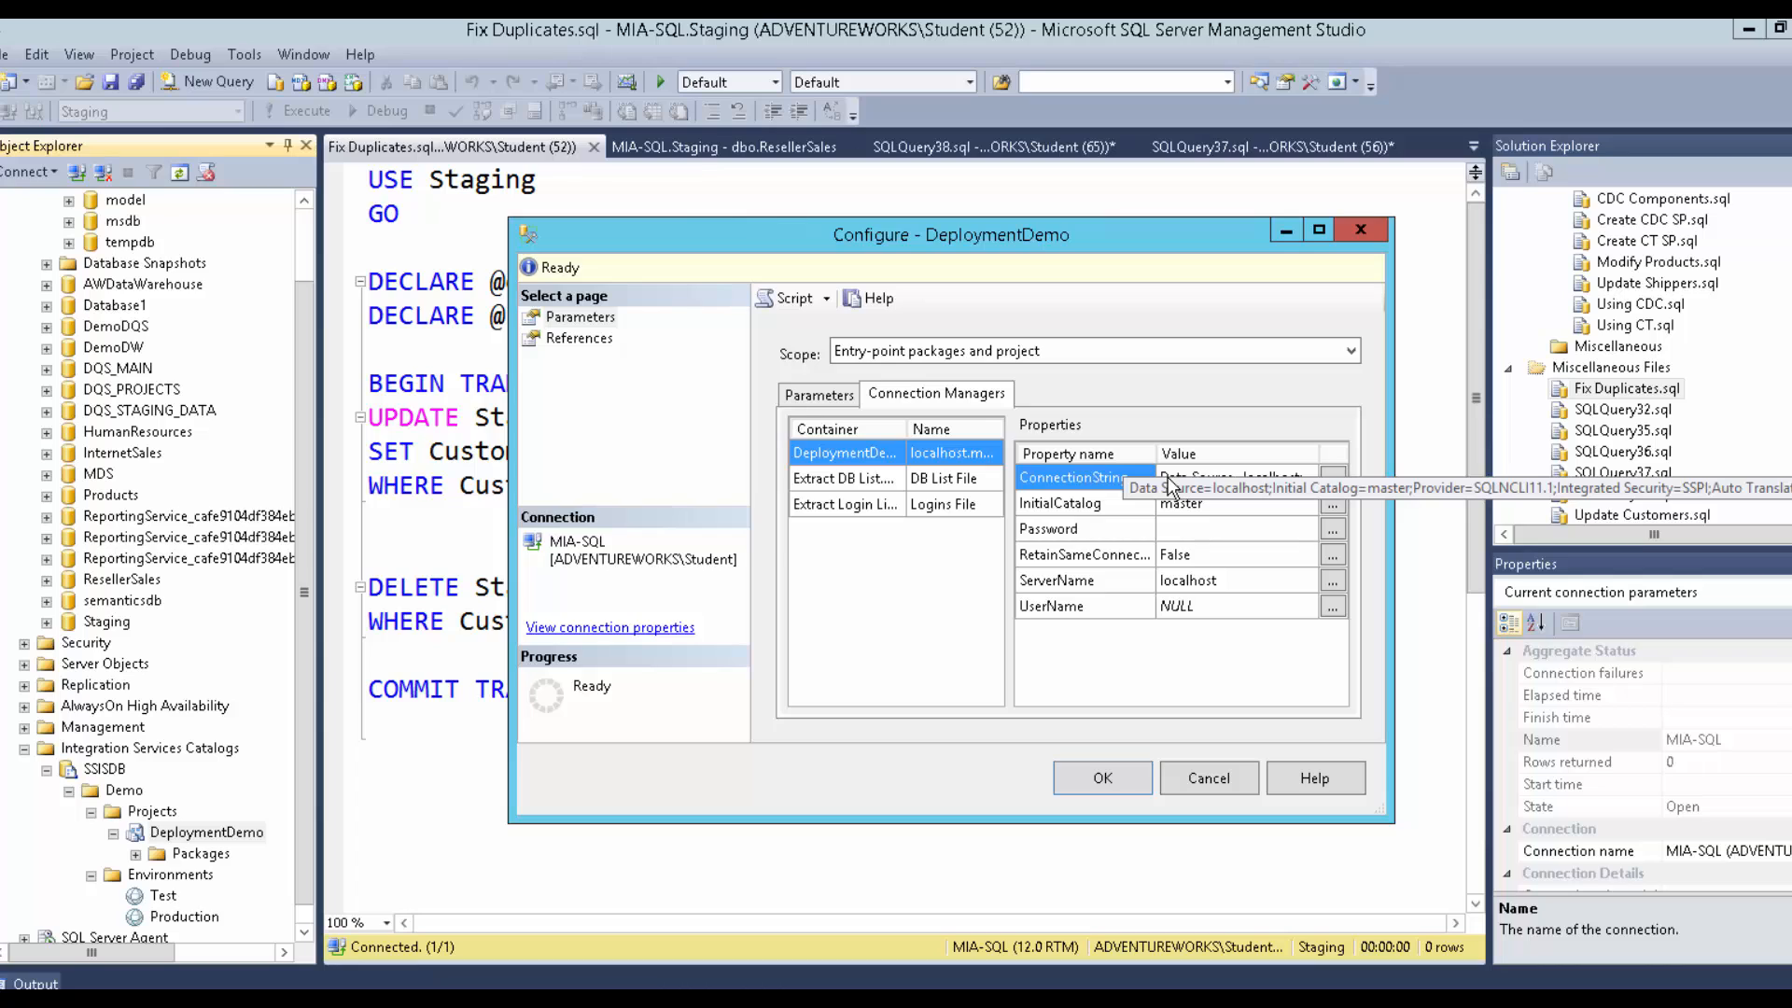
pyautogui.click(858, 482)
pyautogui.click(865, 457)
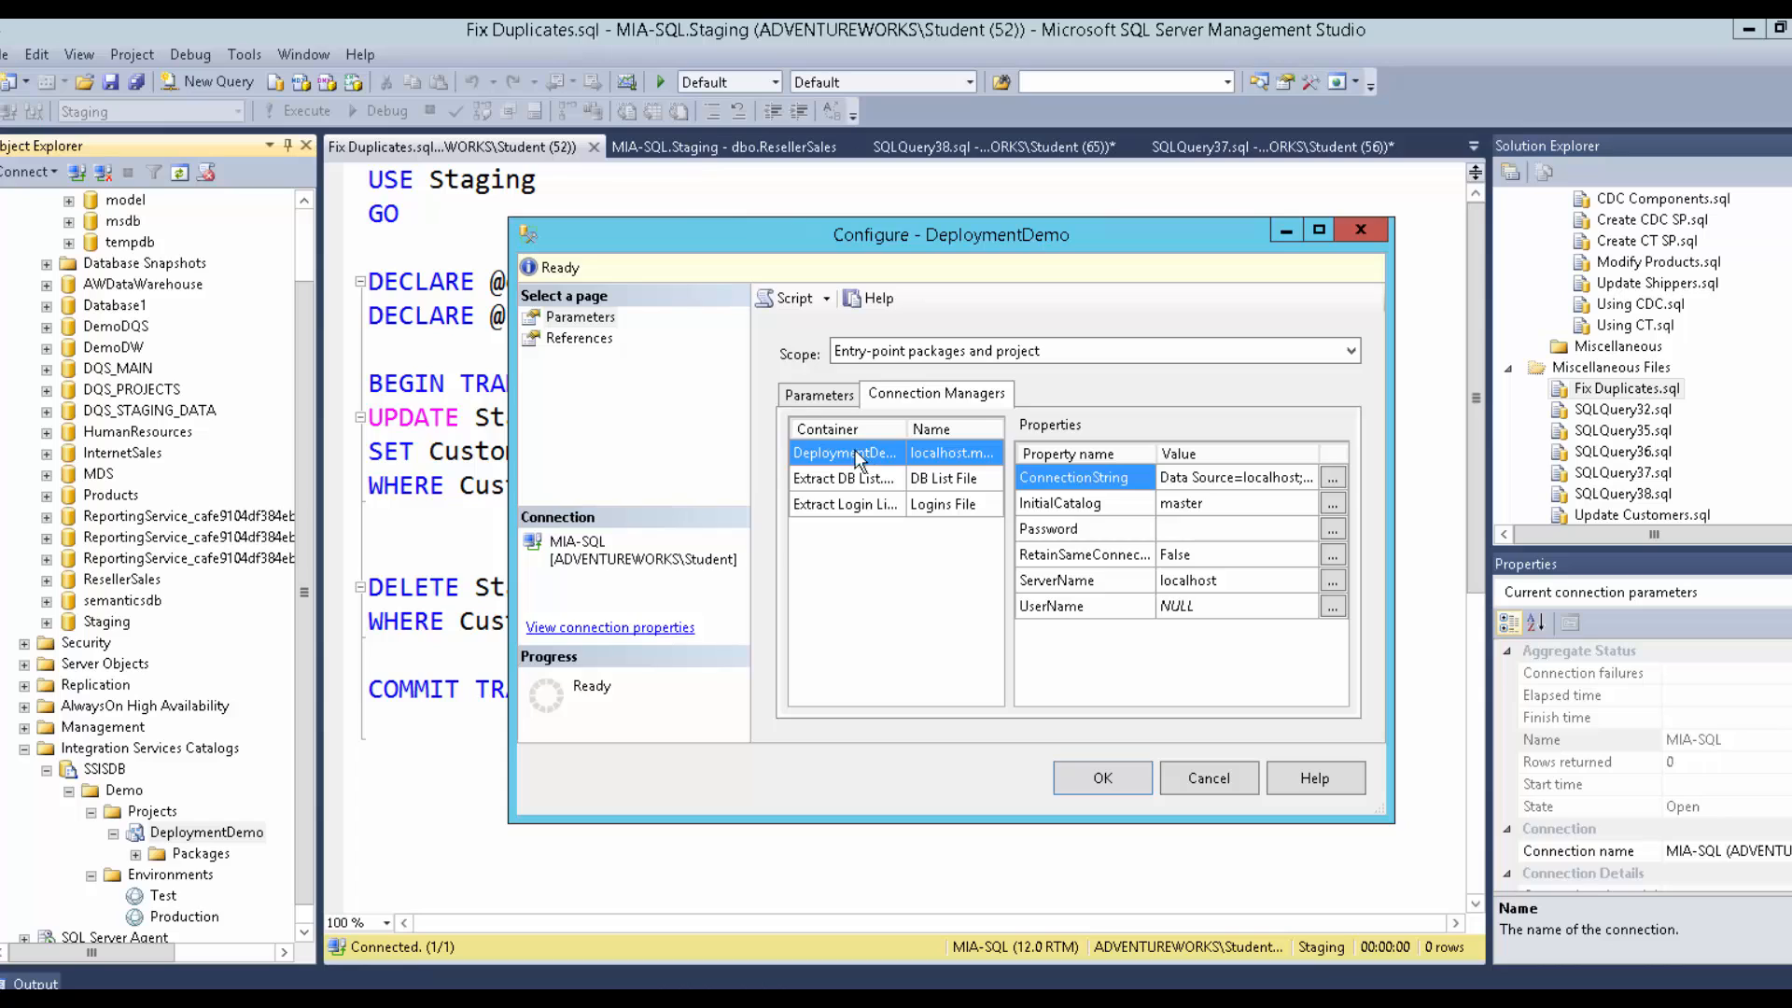
pyautogui.click(592, 318)
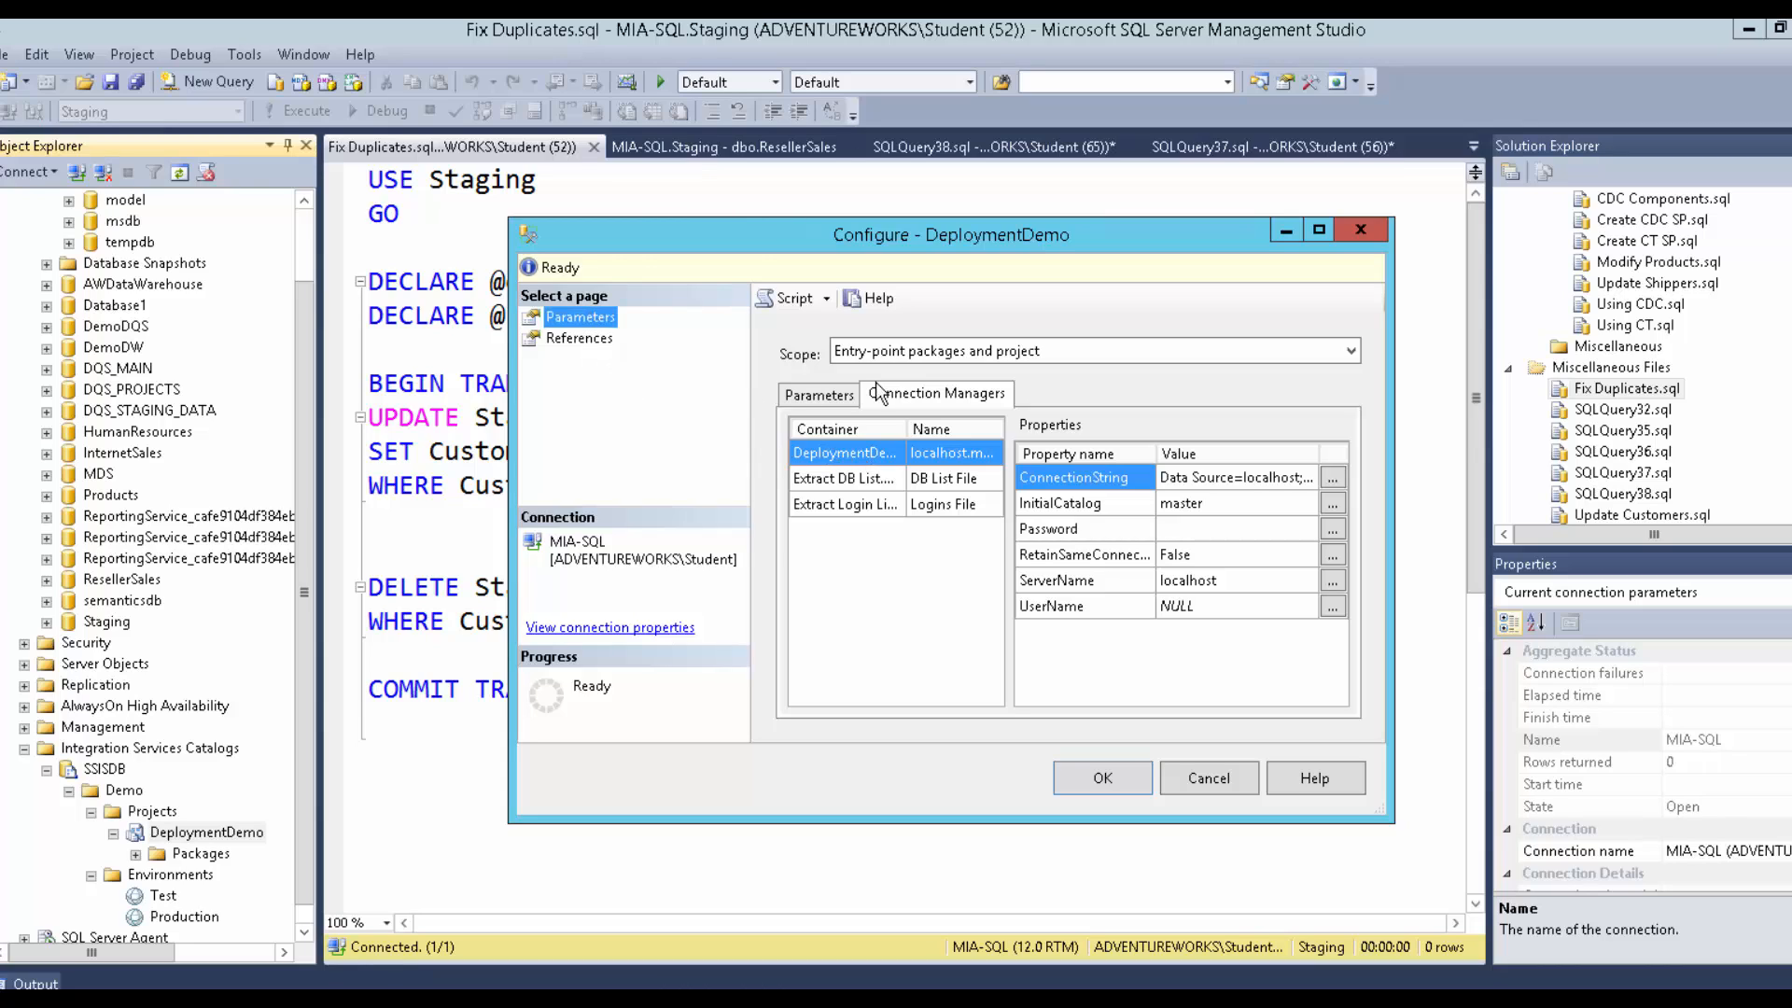
pyautogui.click(913, 359)
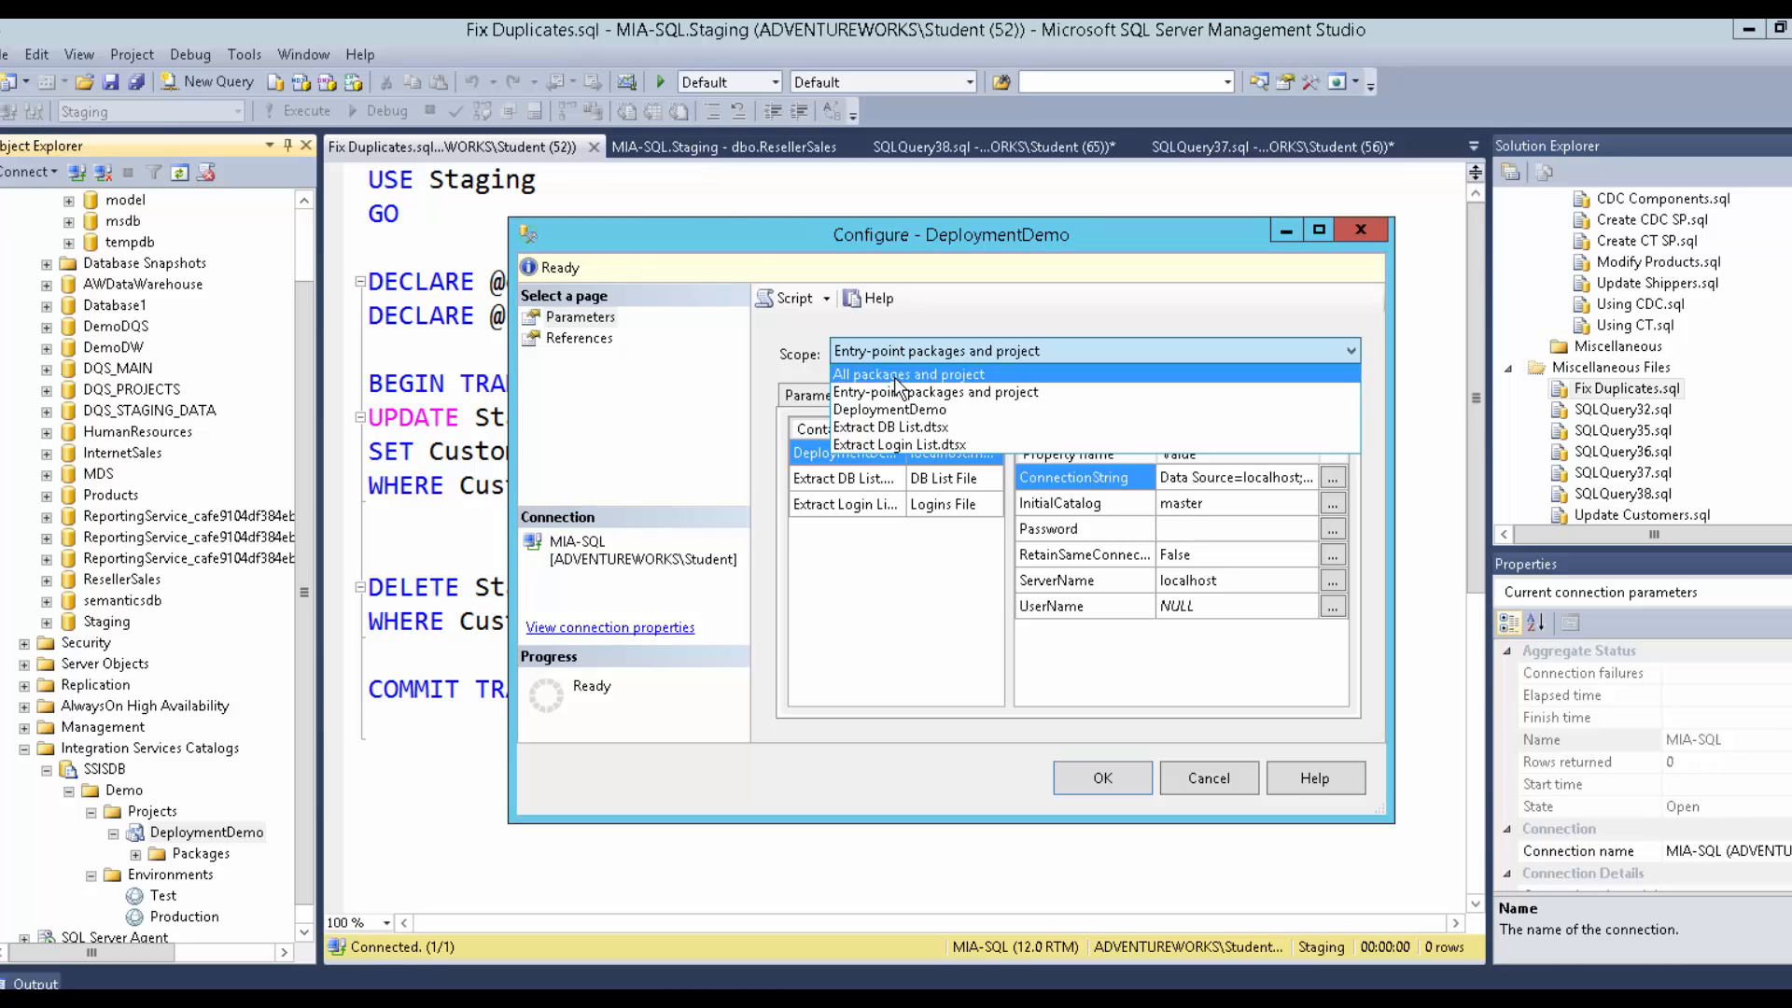
pyautogui.click(894, 377)
pyautogui.click(893, 355)
pyautogui.click(883, 372)
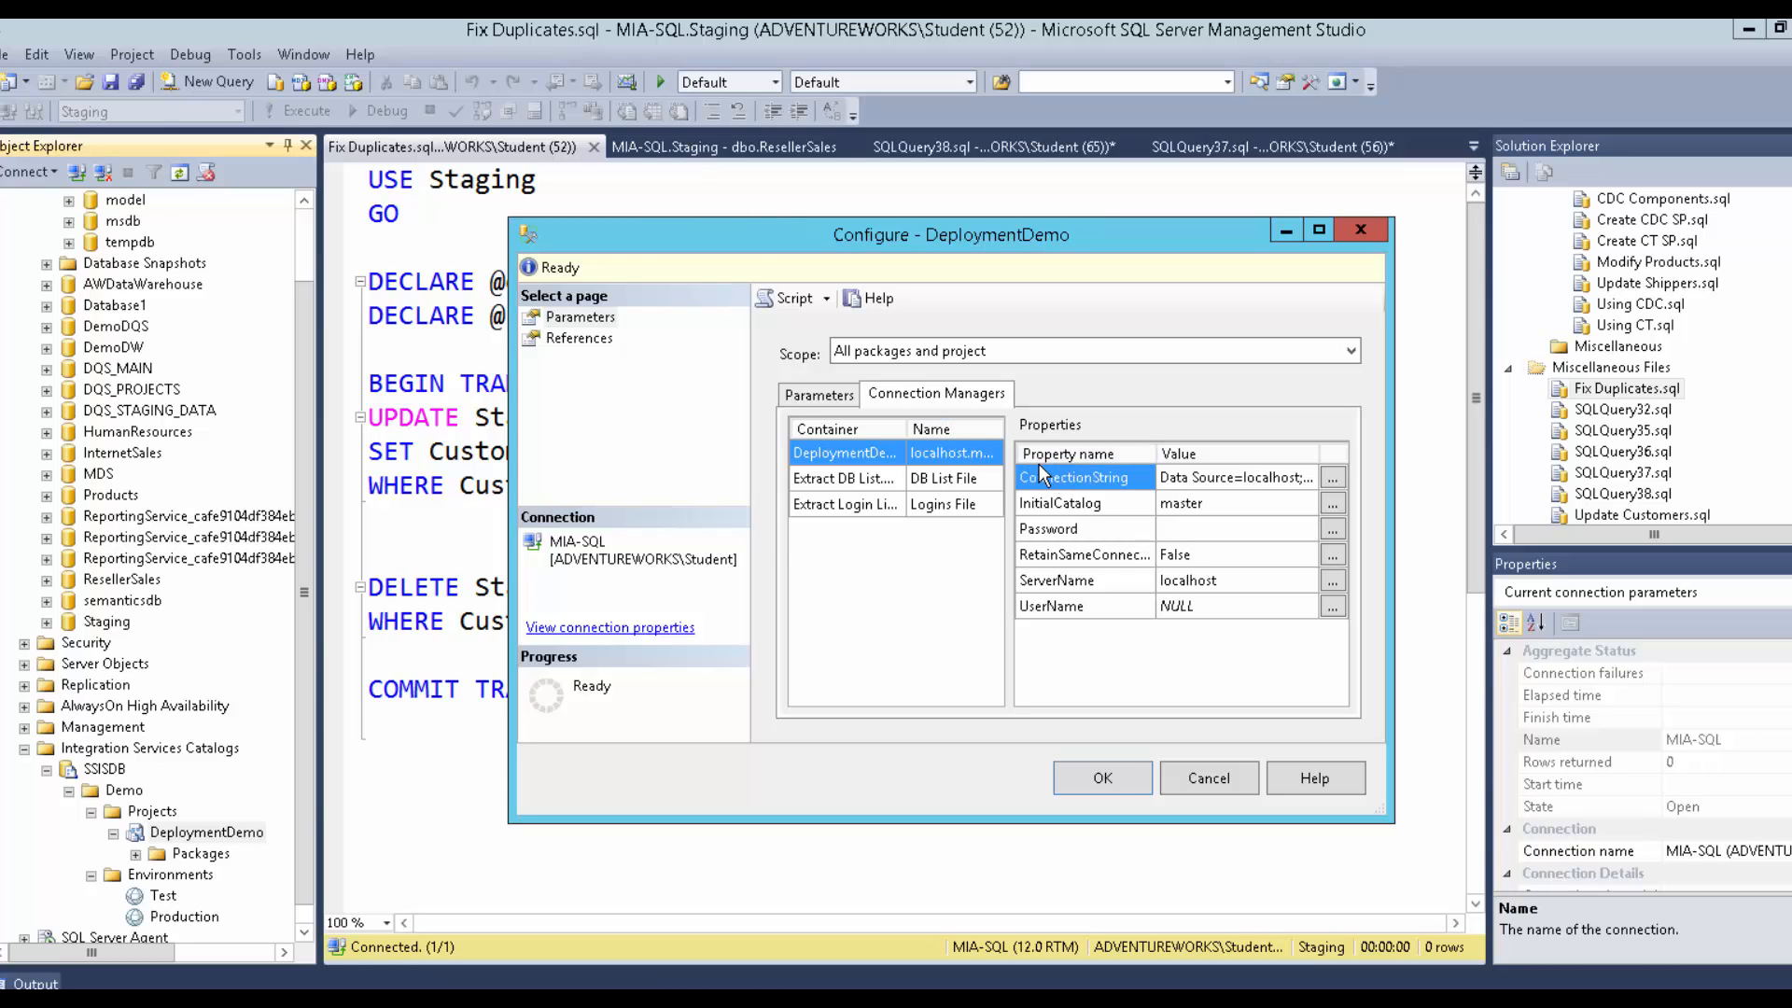
# Compare parameters under the Extract DB List and Extract Login List package scopes.
pyautogui.click(833, 395)
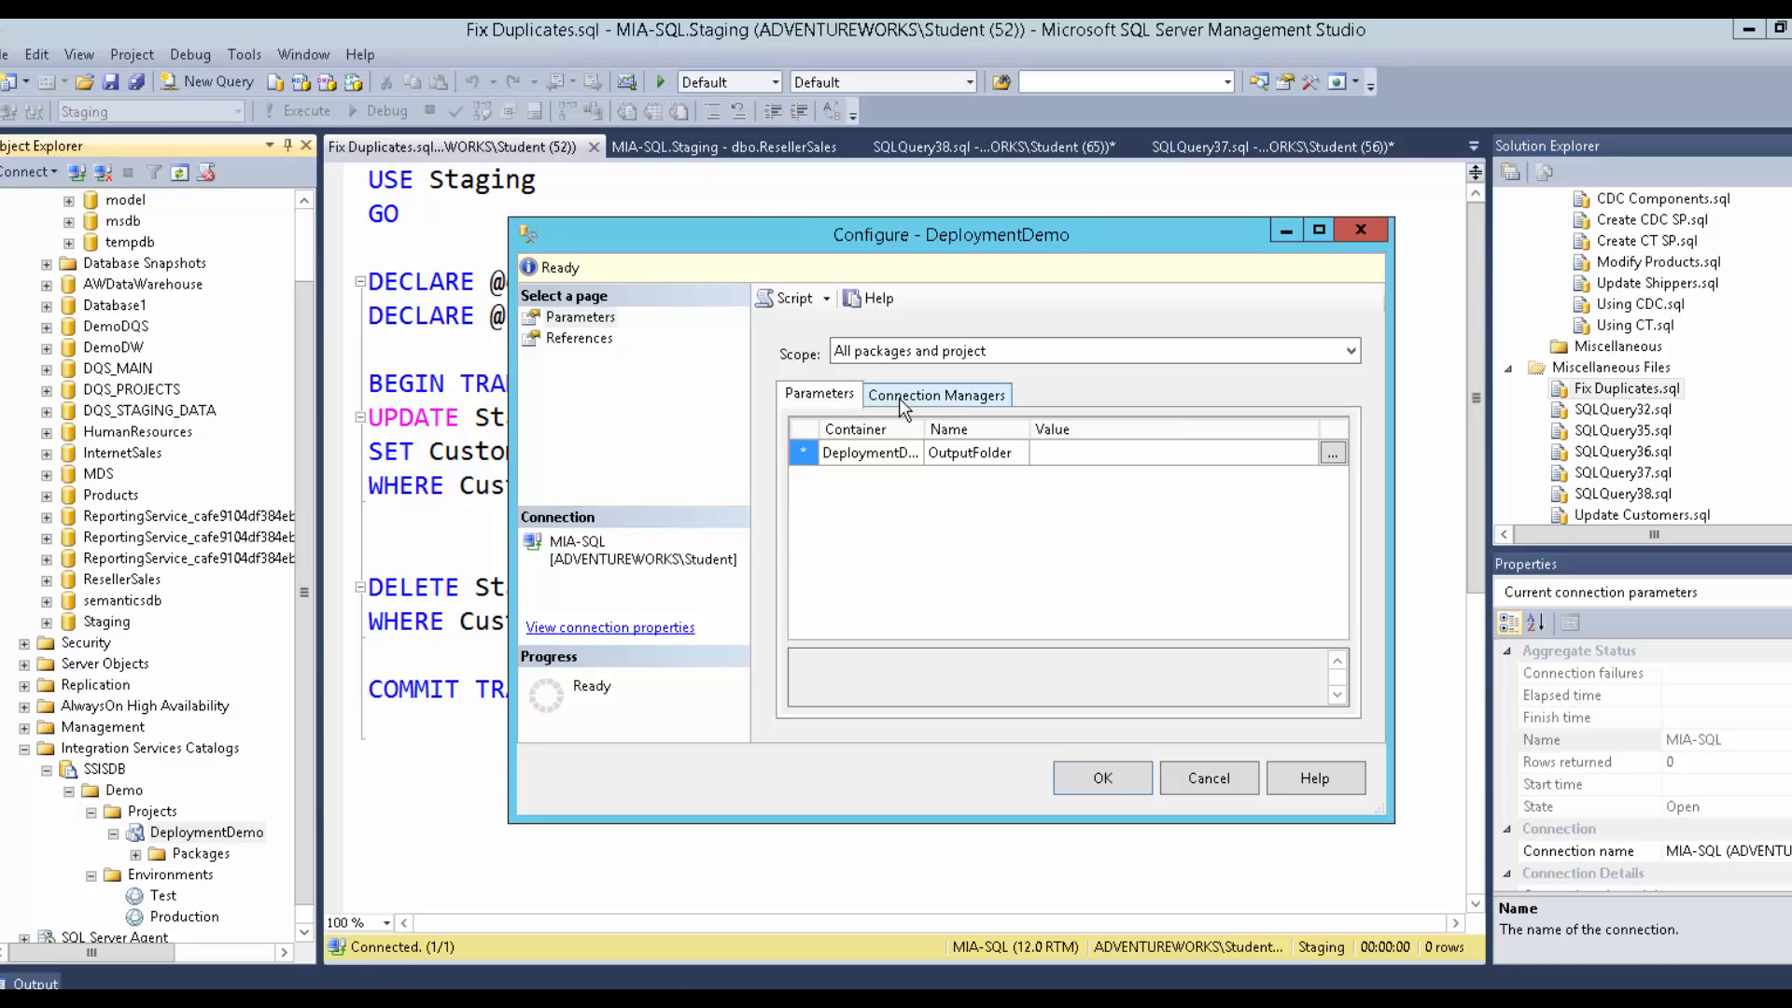
pyautogui.click(927, 353)
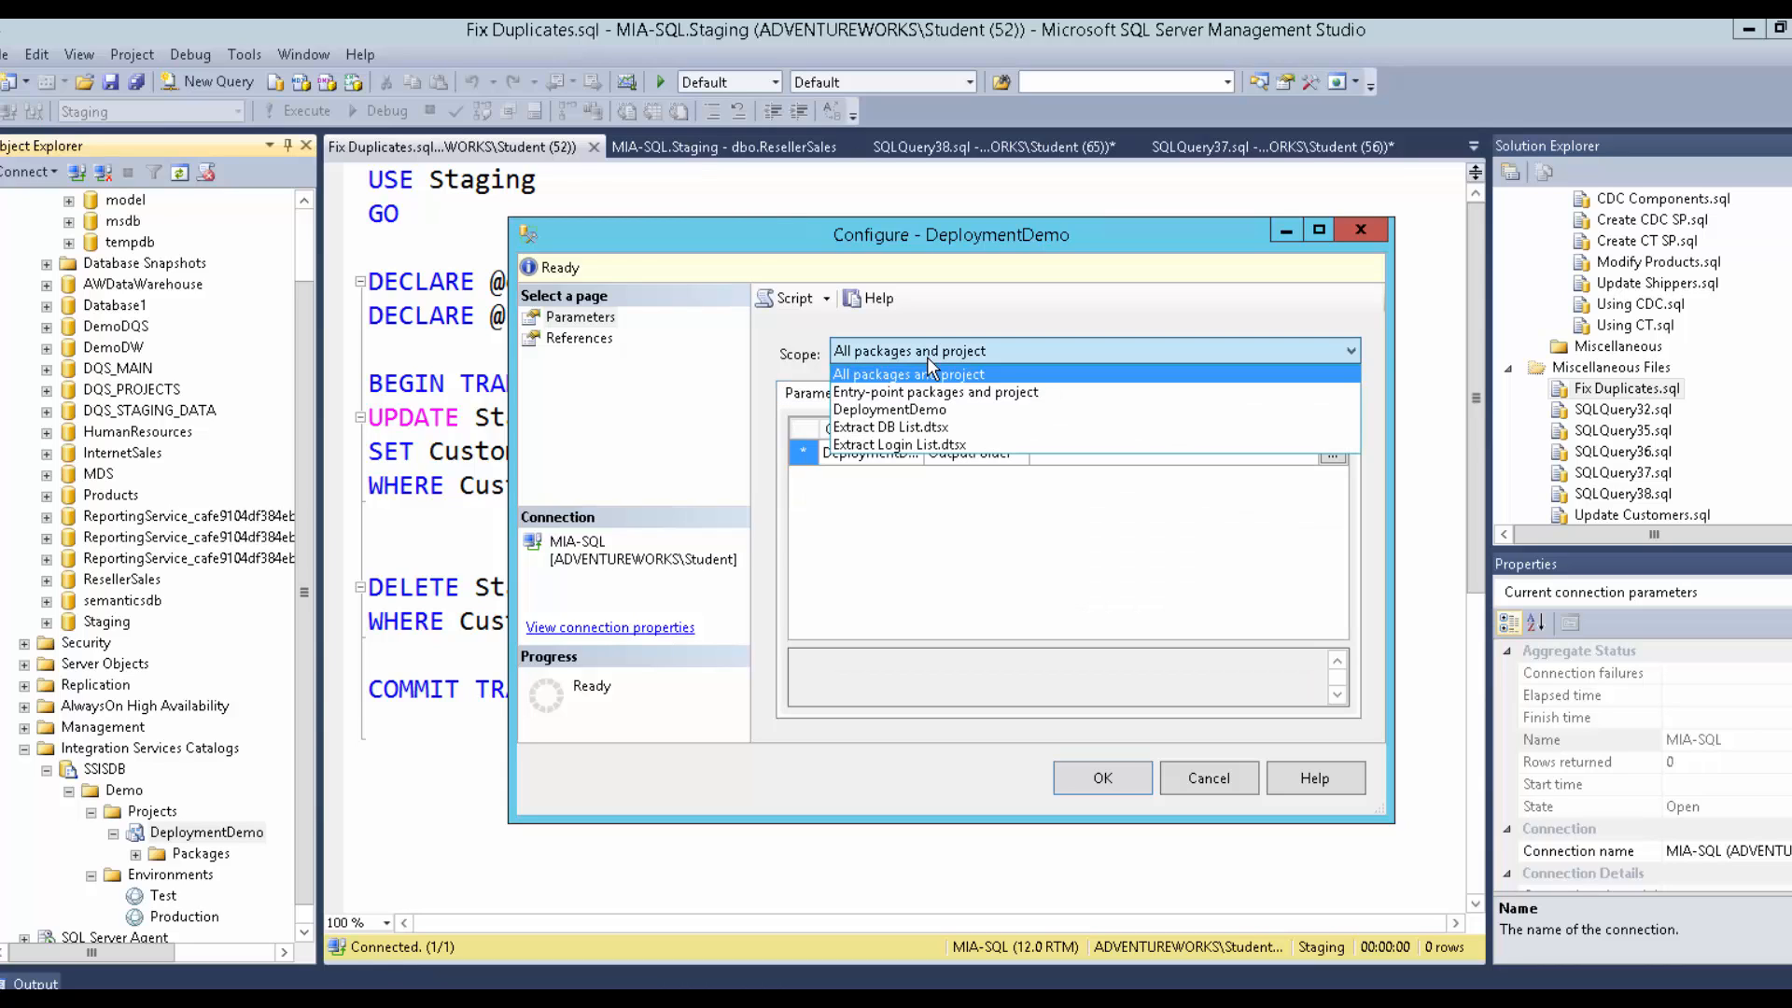
pyautogui.click(908, 429)
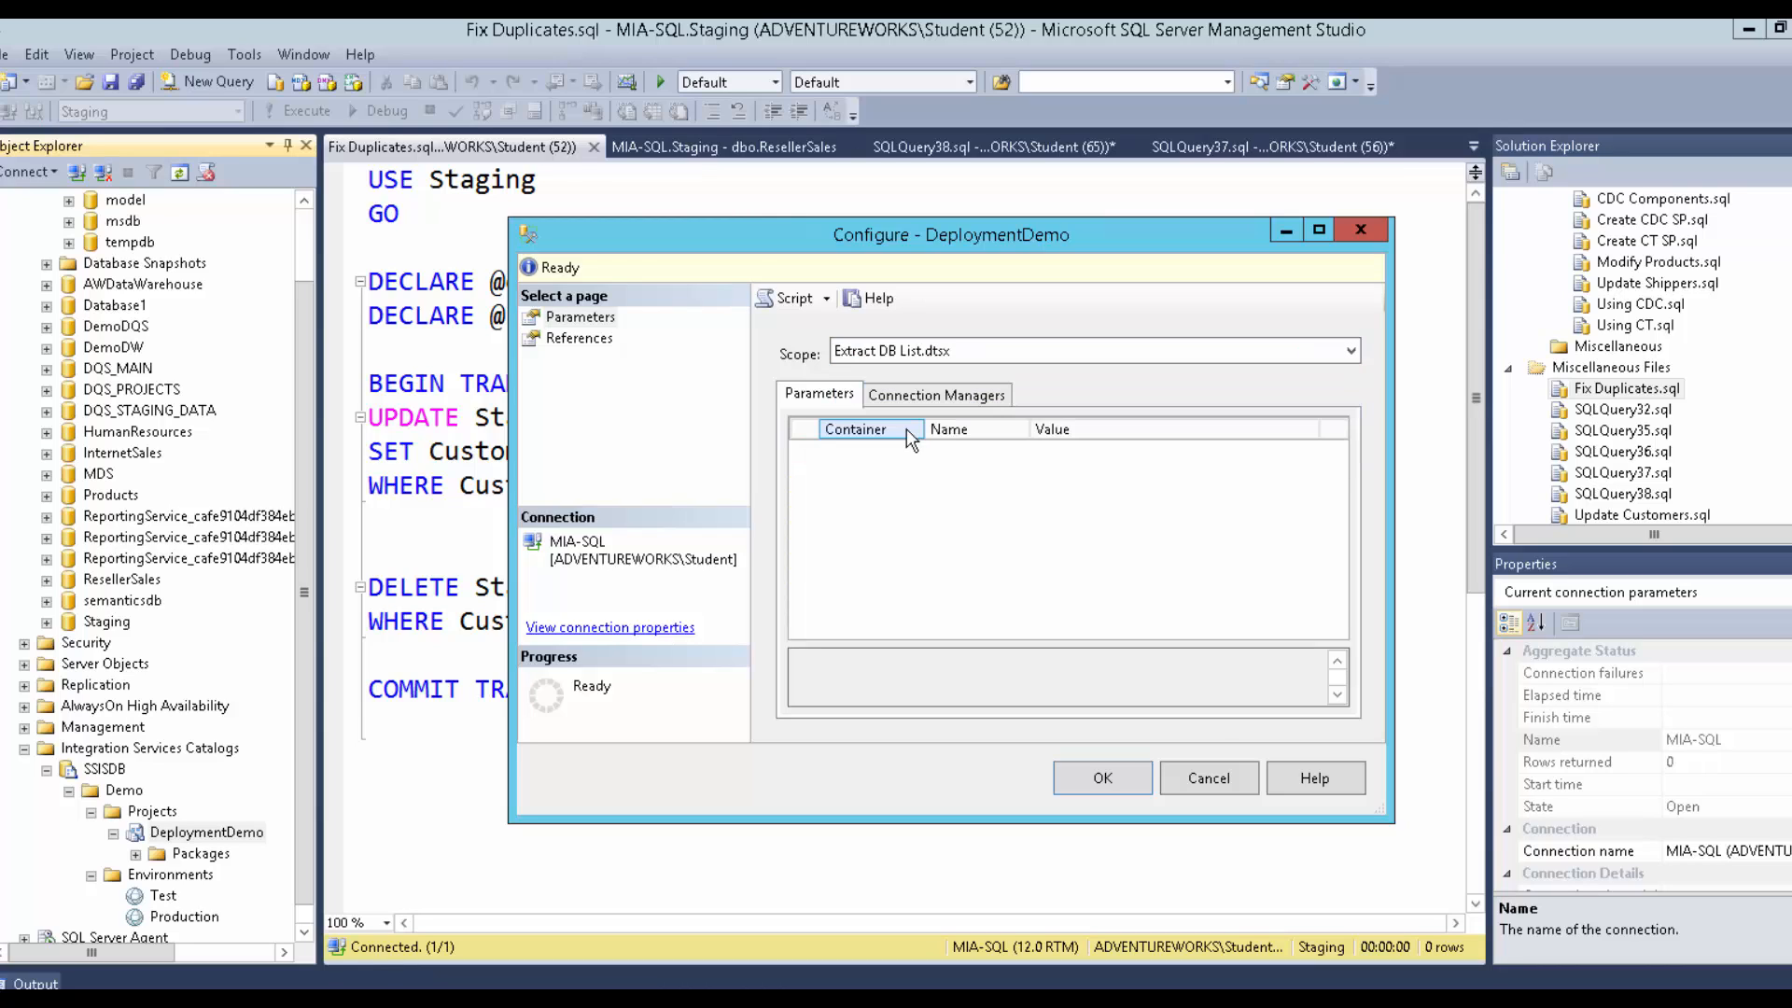
pyautogui.click(910, 364)
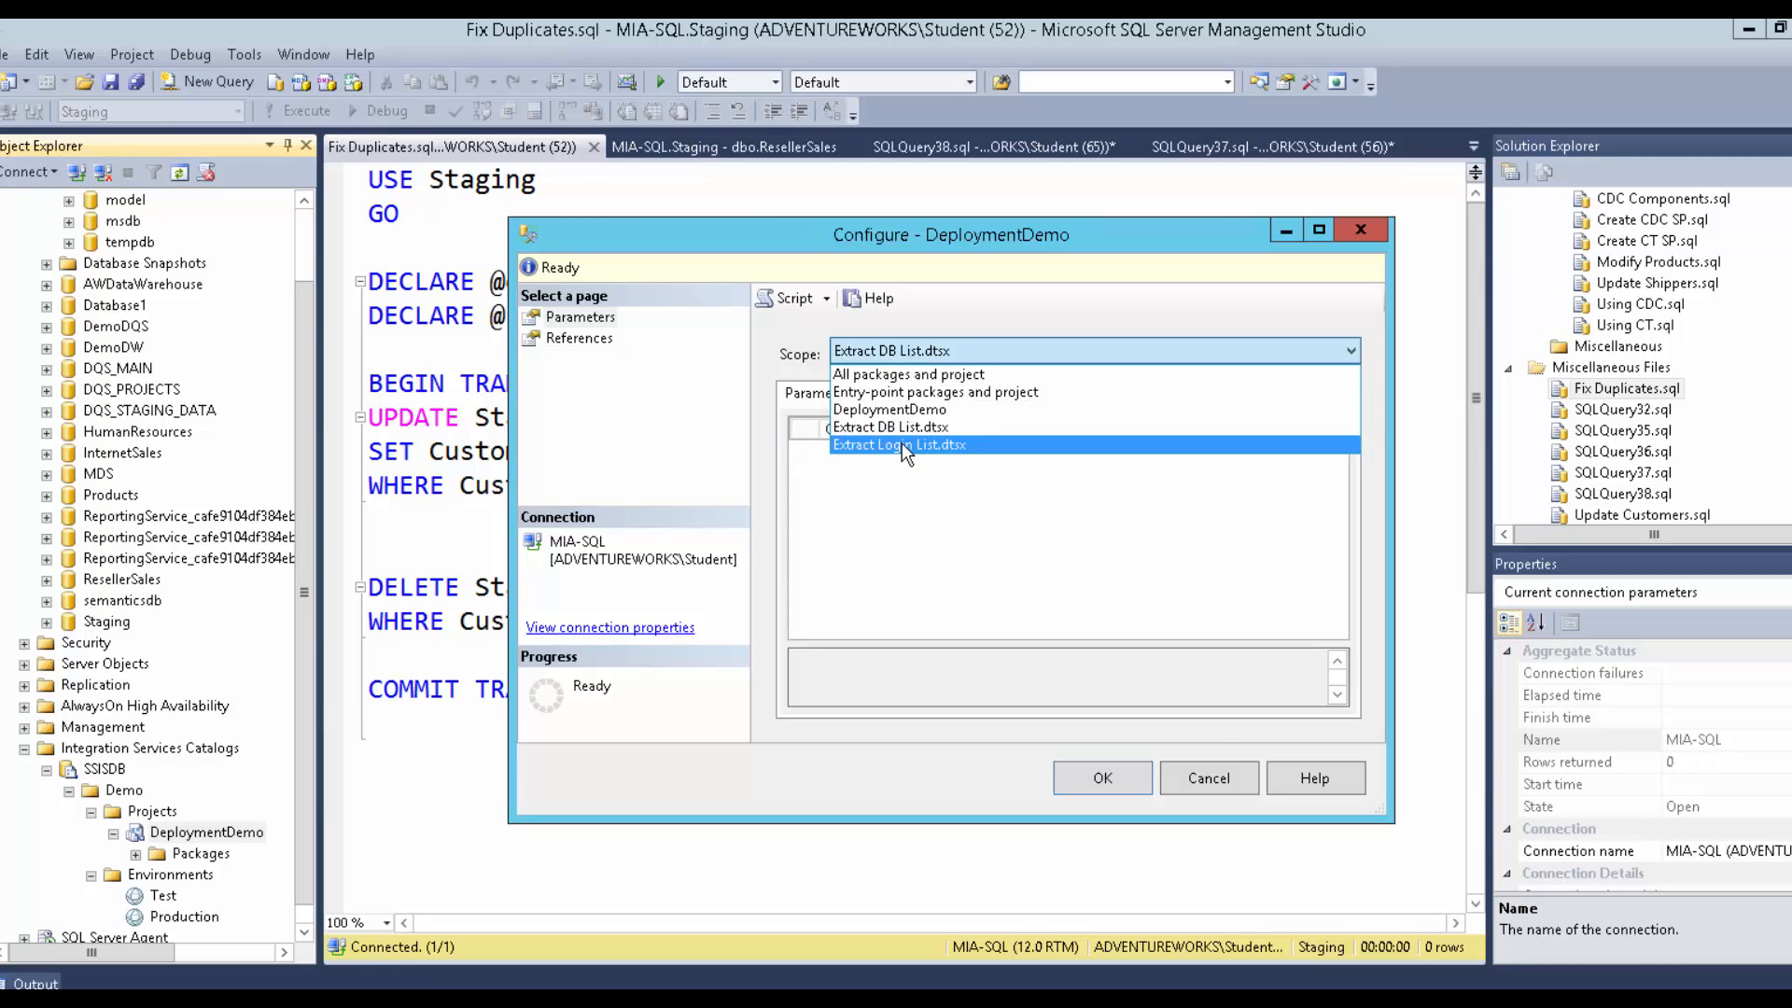
pyautogui.click(901, 443)
pyautogui.click(898, 356)
pyautogui.click(870, 426)
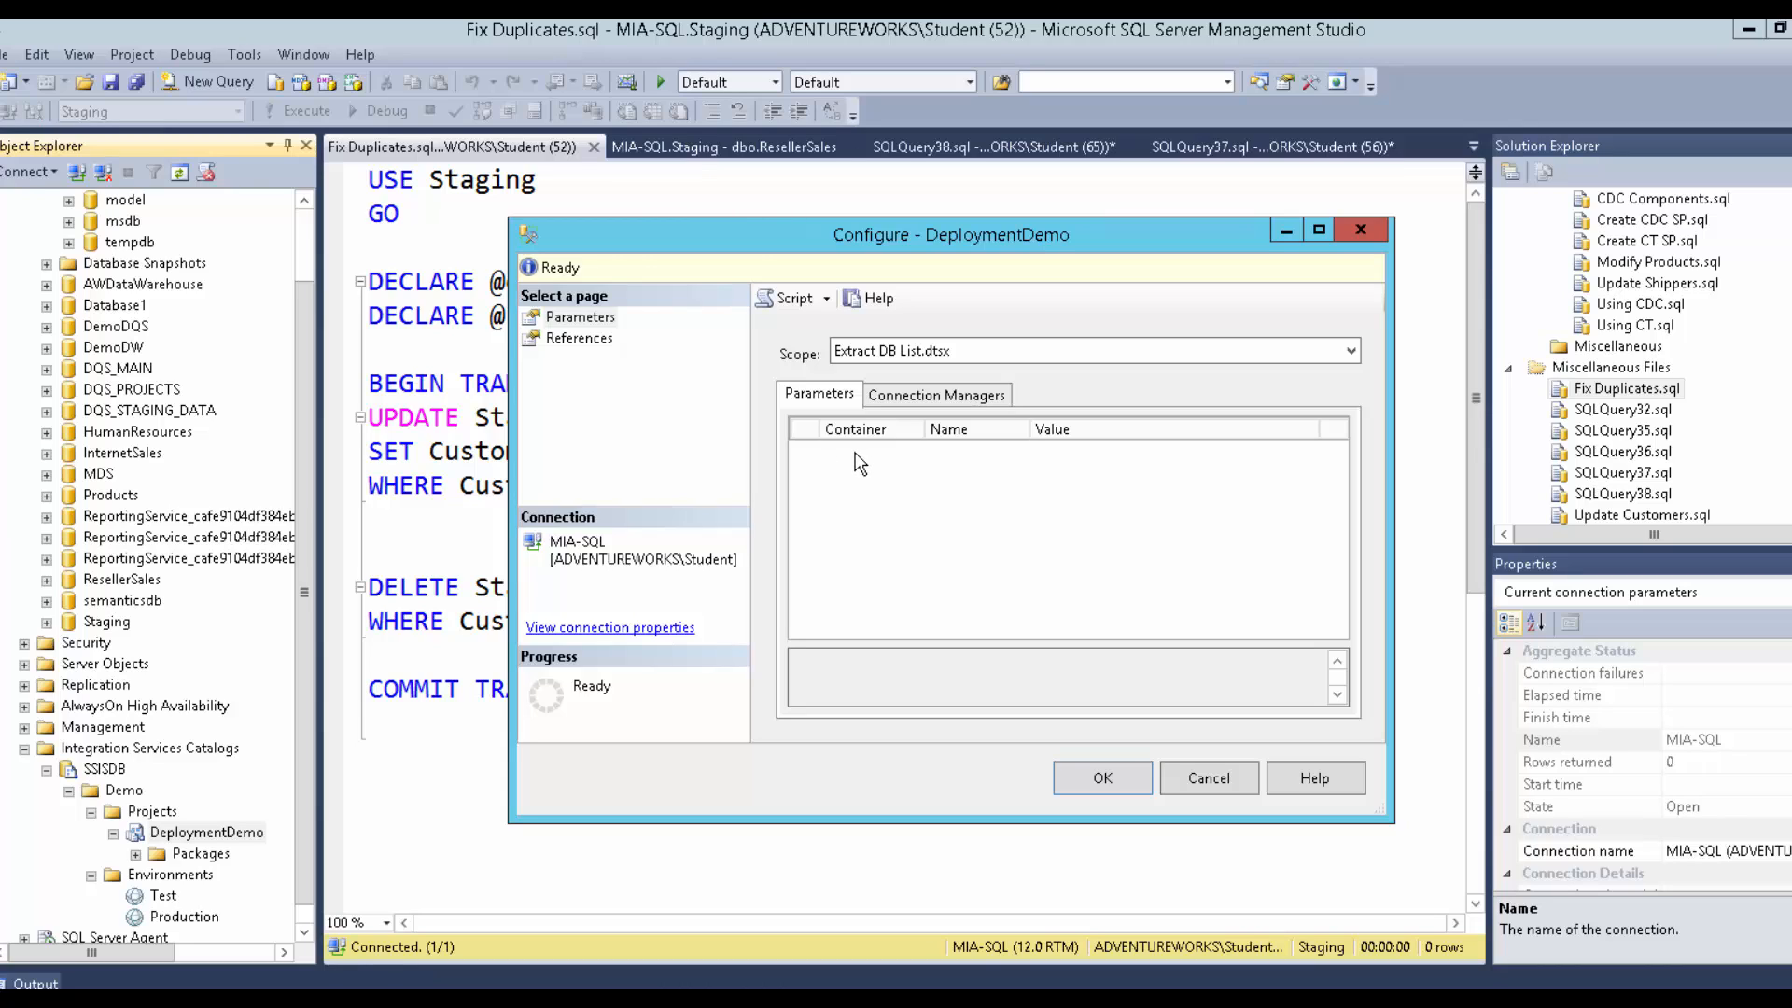
# Limit scope to the DeploymentDemo project and widen the connection managers' Container column.
pyautogui.click(880, 349)
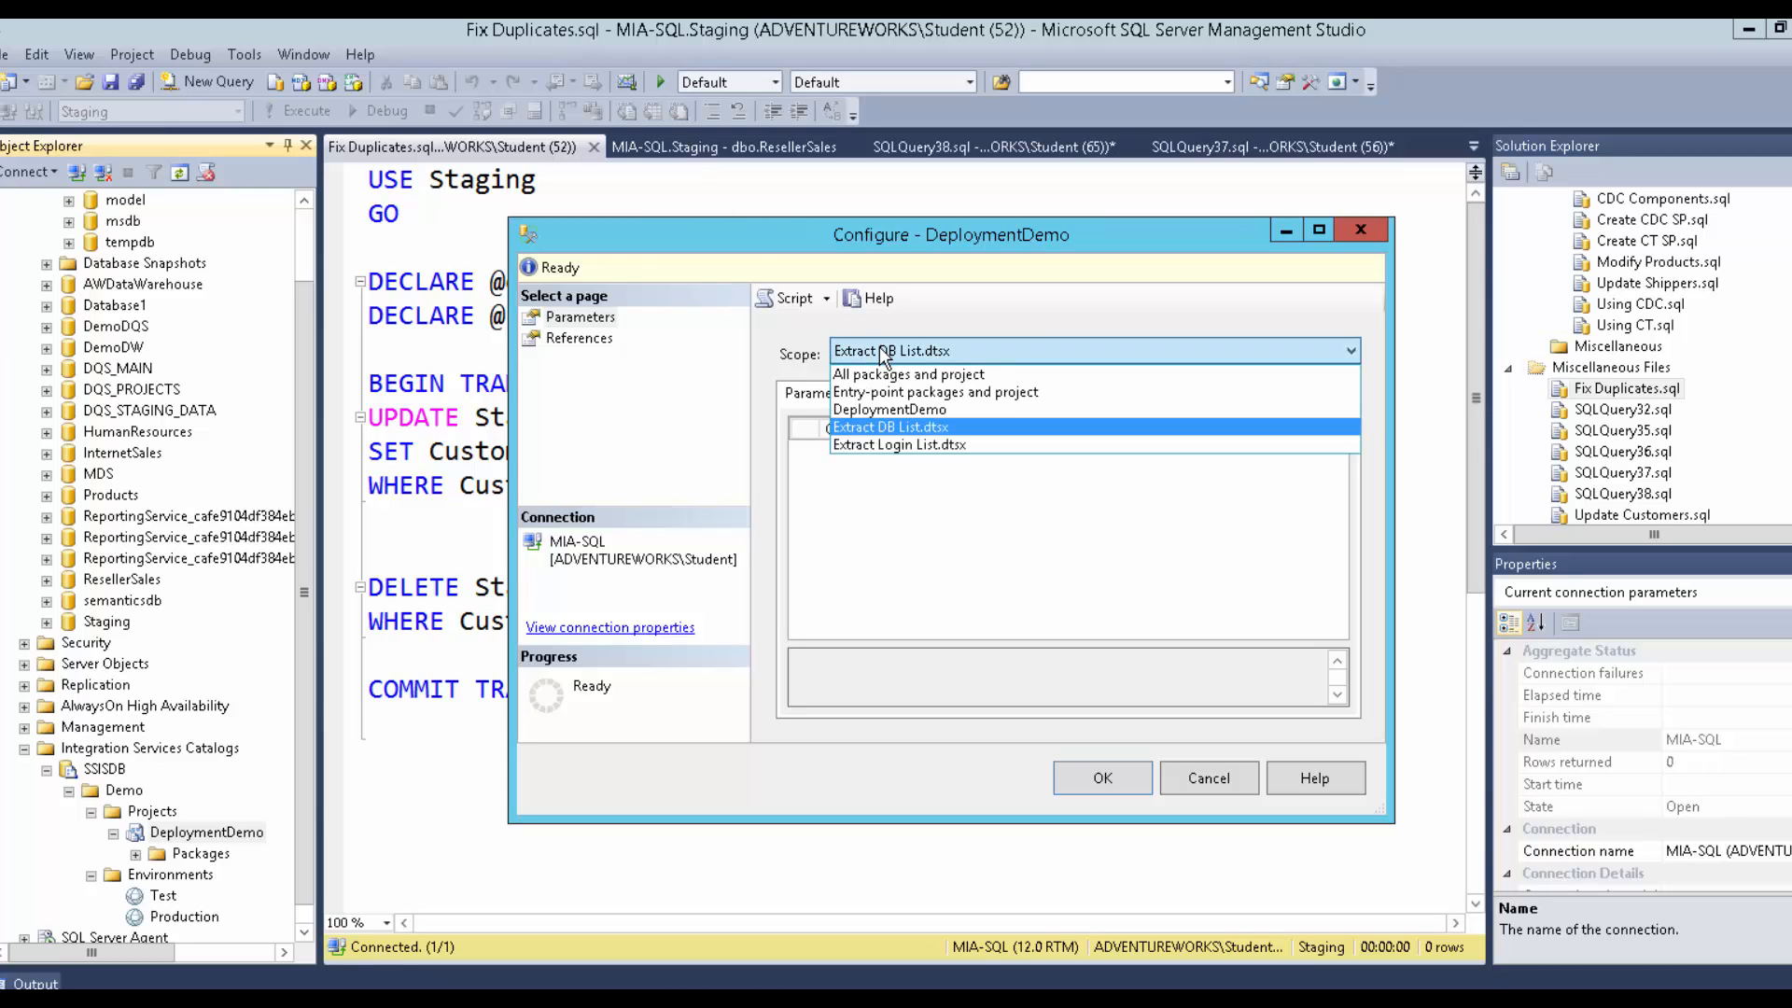
pyautogui.click(882, 410)
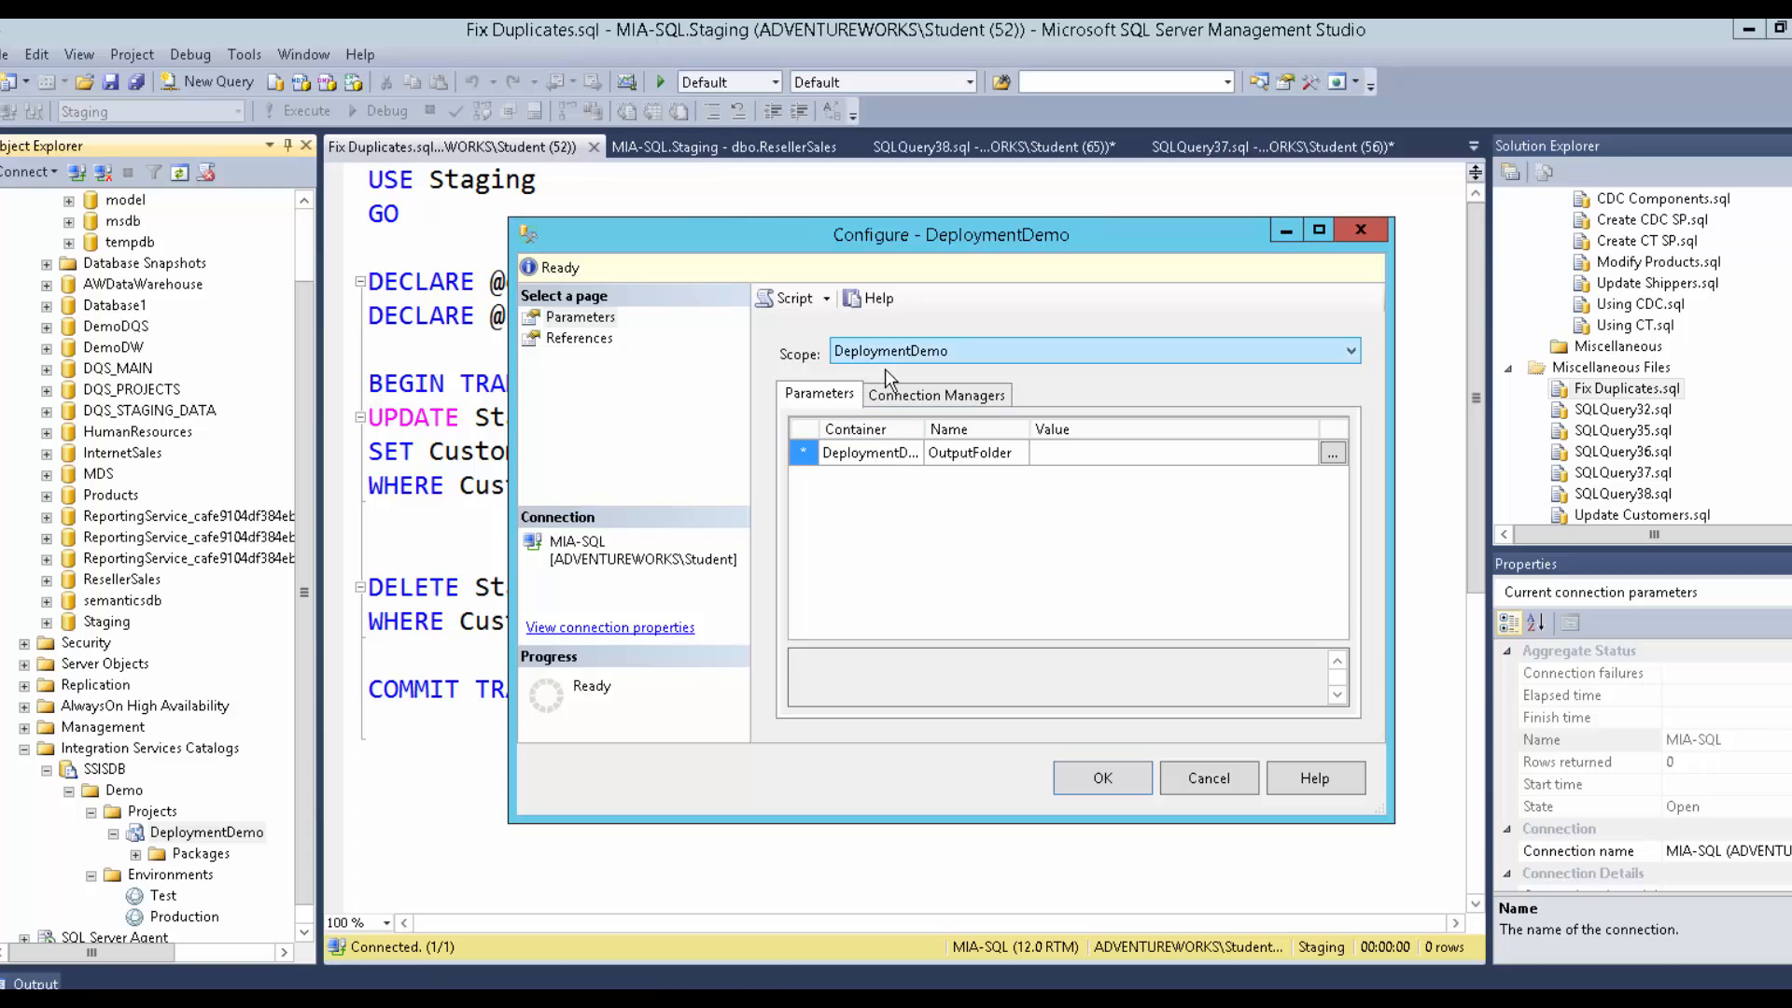
pyautogui.click(888, 396)
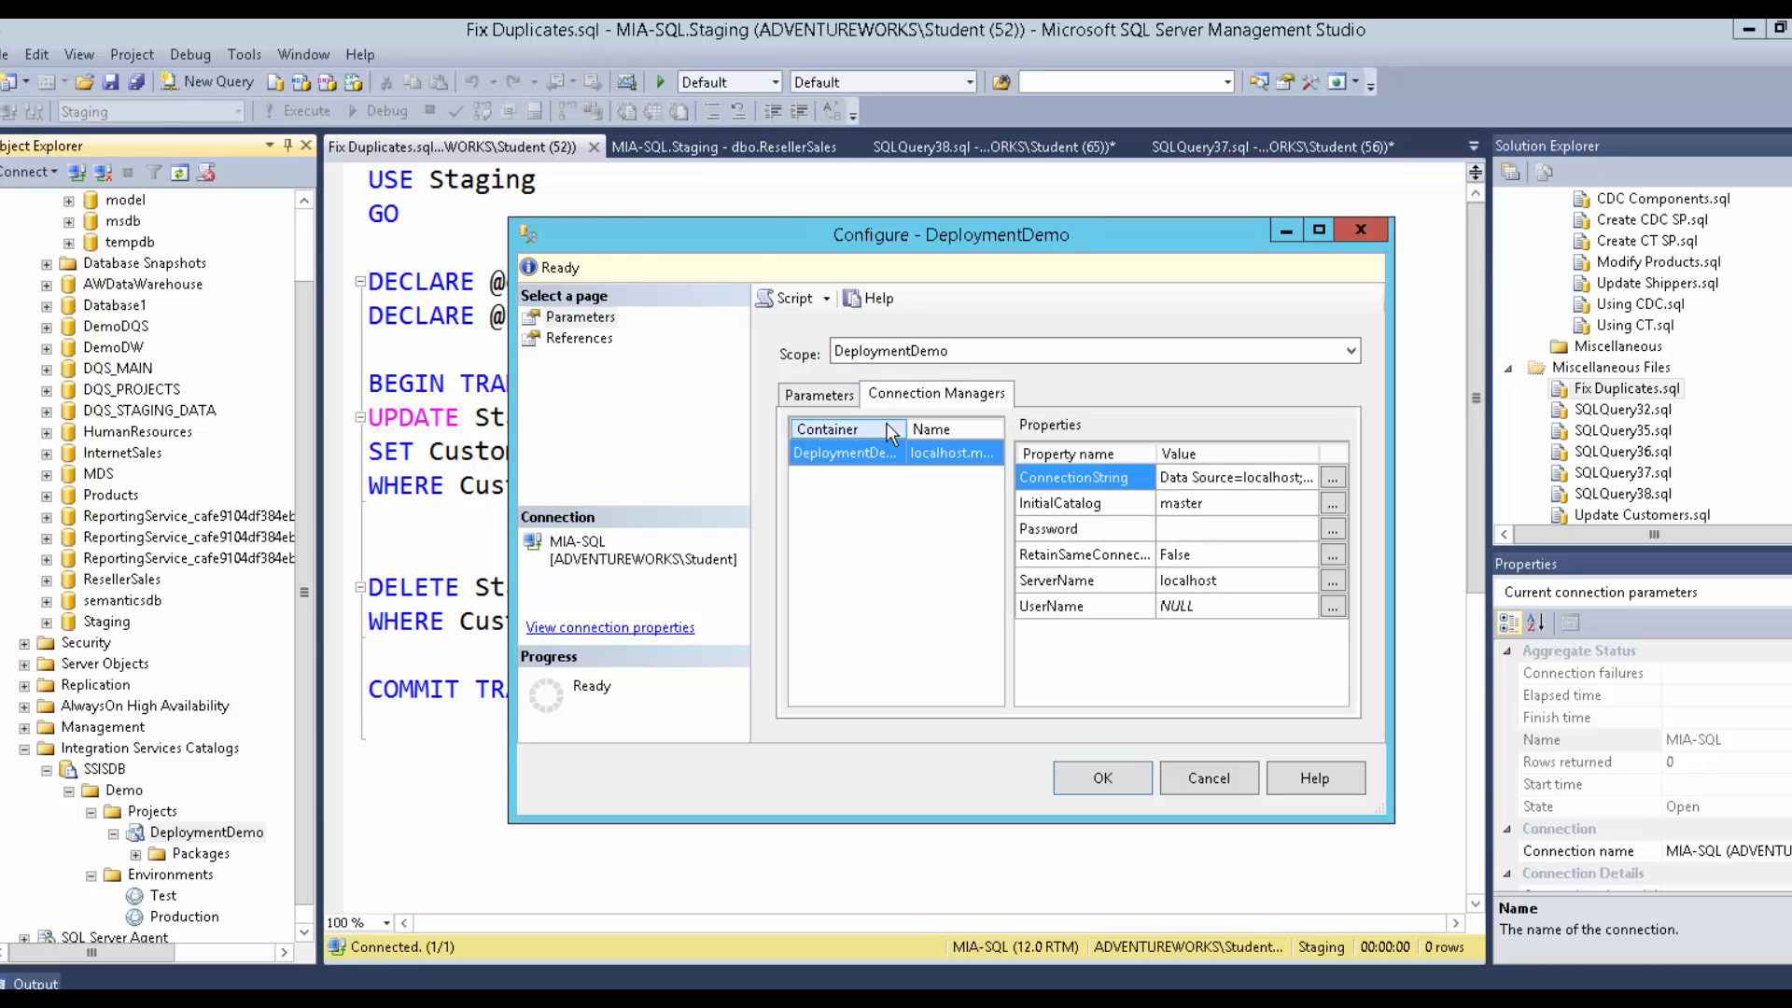
pyautogui.moveTo(907, 425); pyautogui.dragTo(968, 420)
pyautogui.moveTo(935, 694); pyautogui.dragTo(995, 693)
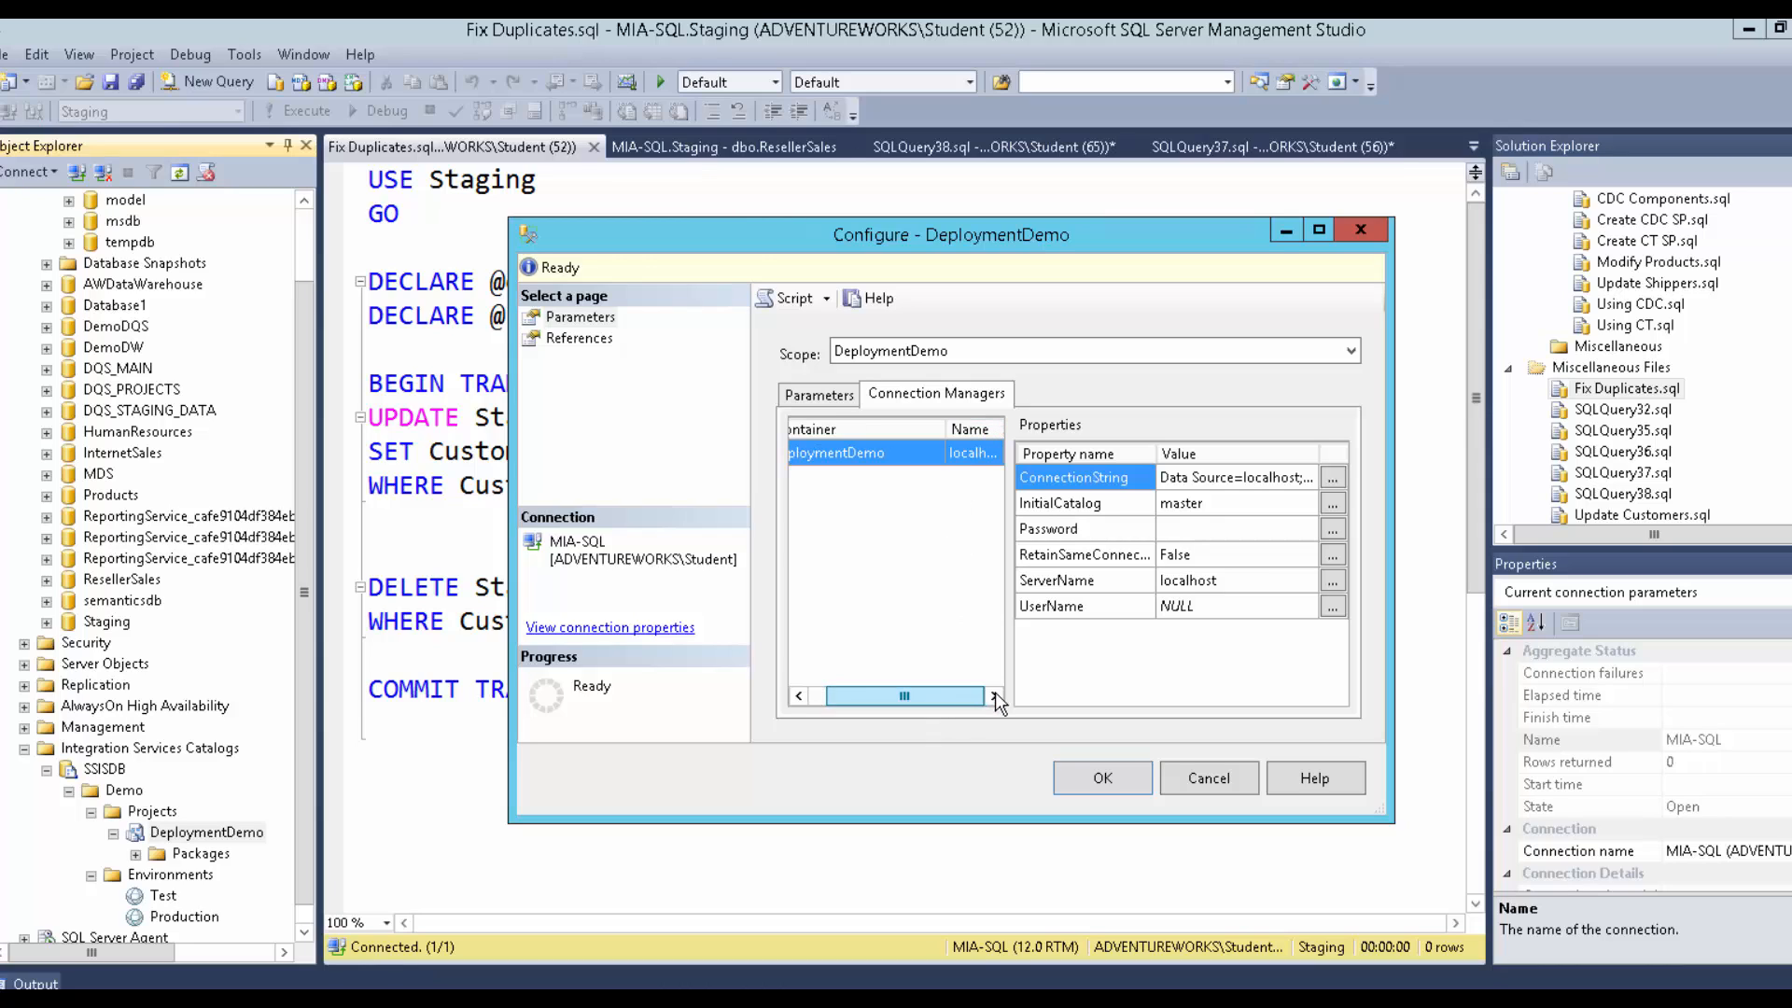
pyautogui.moveTo(946, 429); pyautogui.dragTo(894, 434)
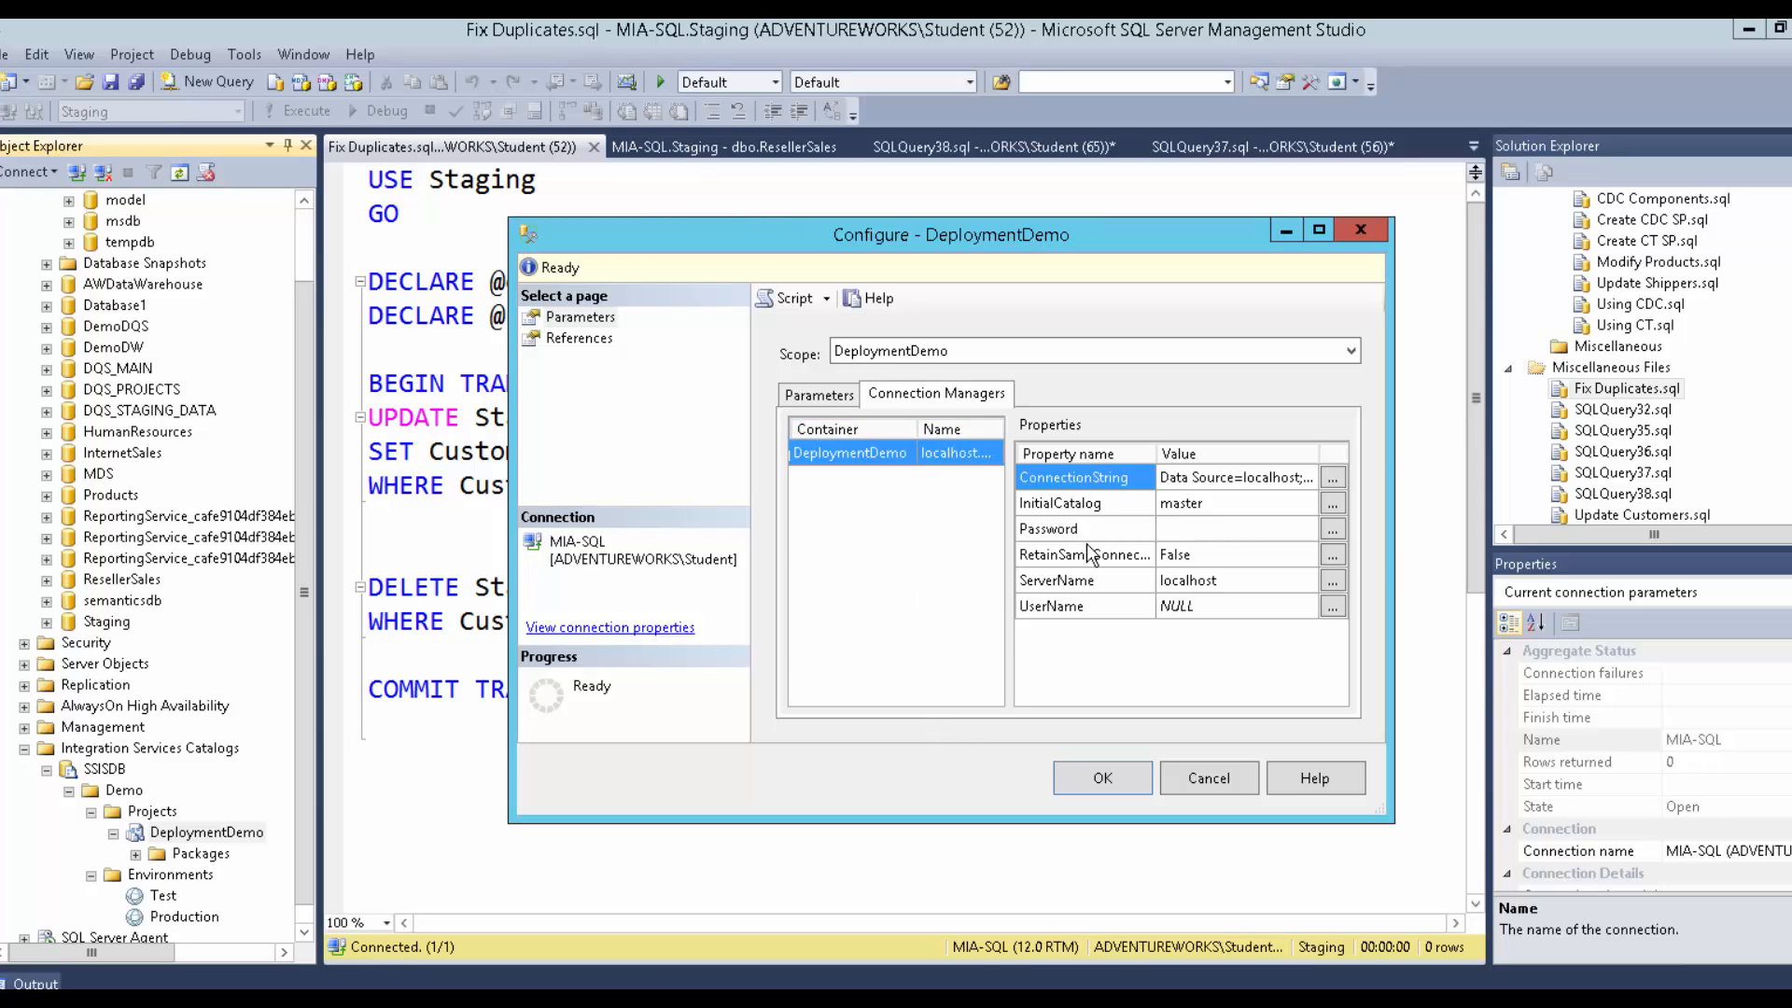
# Compare DeploymentDemo, Extract DB List and Extract Login List connection properties across scopes.
pyautogui.click(936, 355)
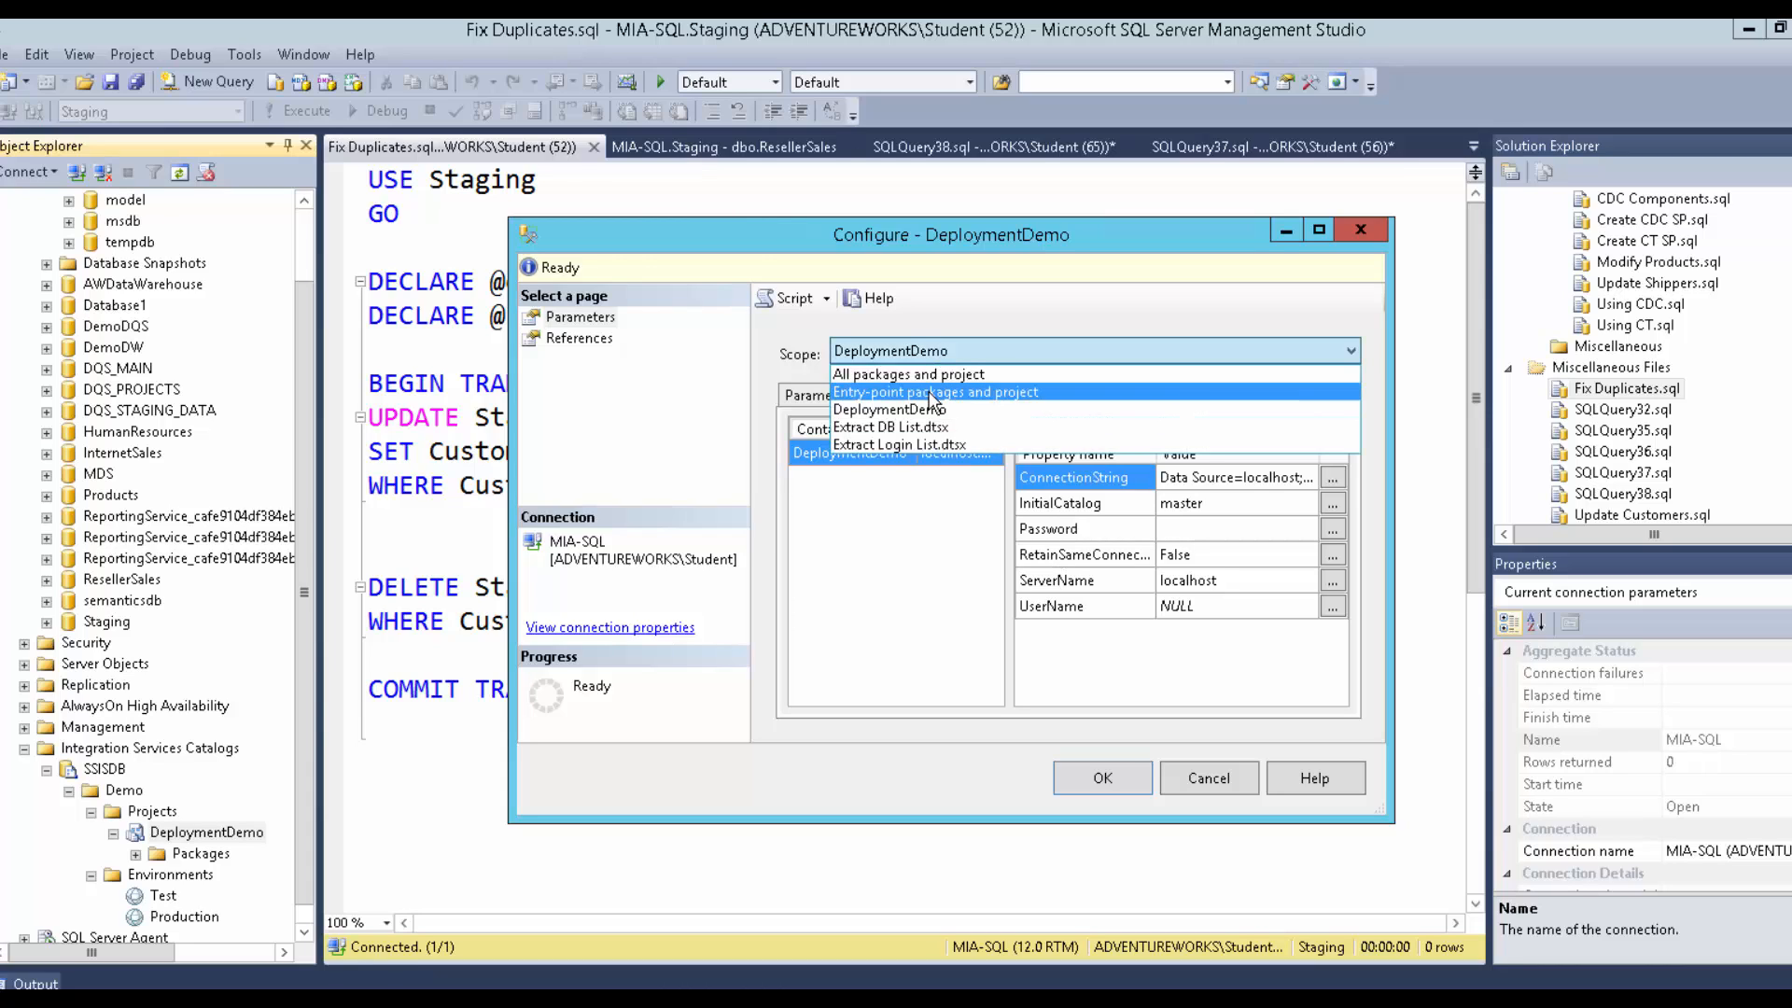
pyautogui.click(928, 390)
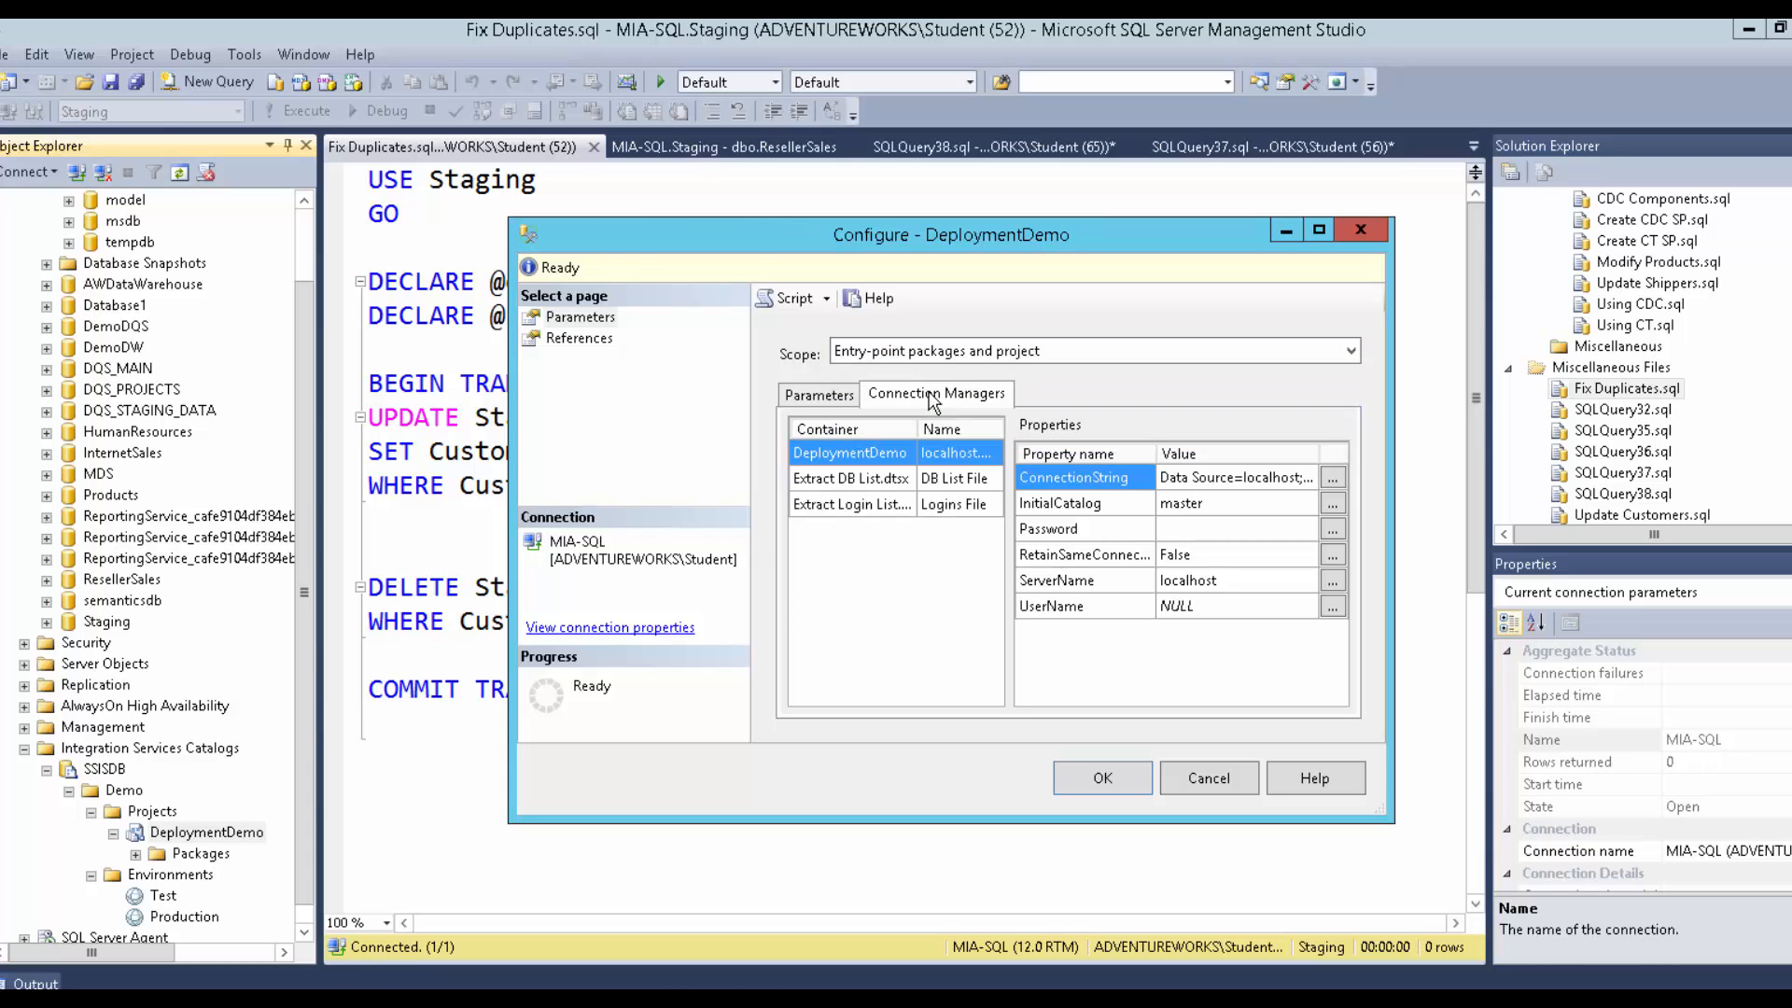
pyautogui.click(852, 484)
pyautogui.click(851, 506)
pyautogui.click(855, 469)
pyautogui.click(855, 462)
pyautogui.click(855, 478)
pyautogui.click(855, 504)
pyautogui.click(892, 356)
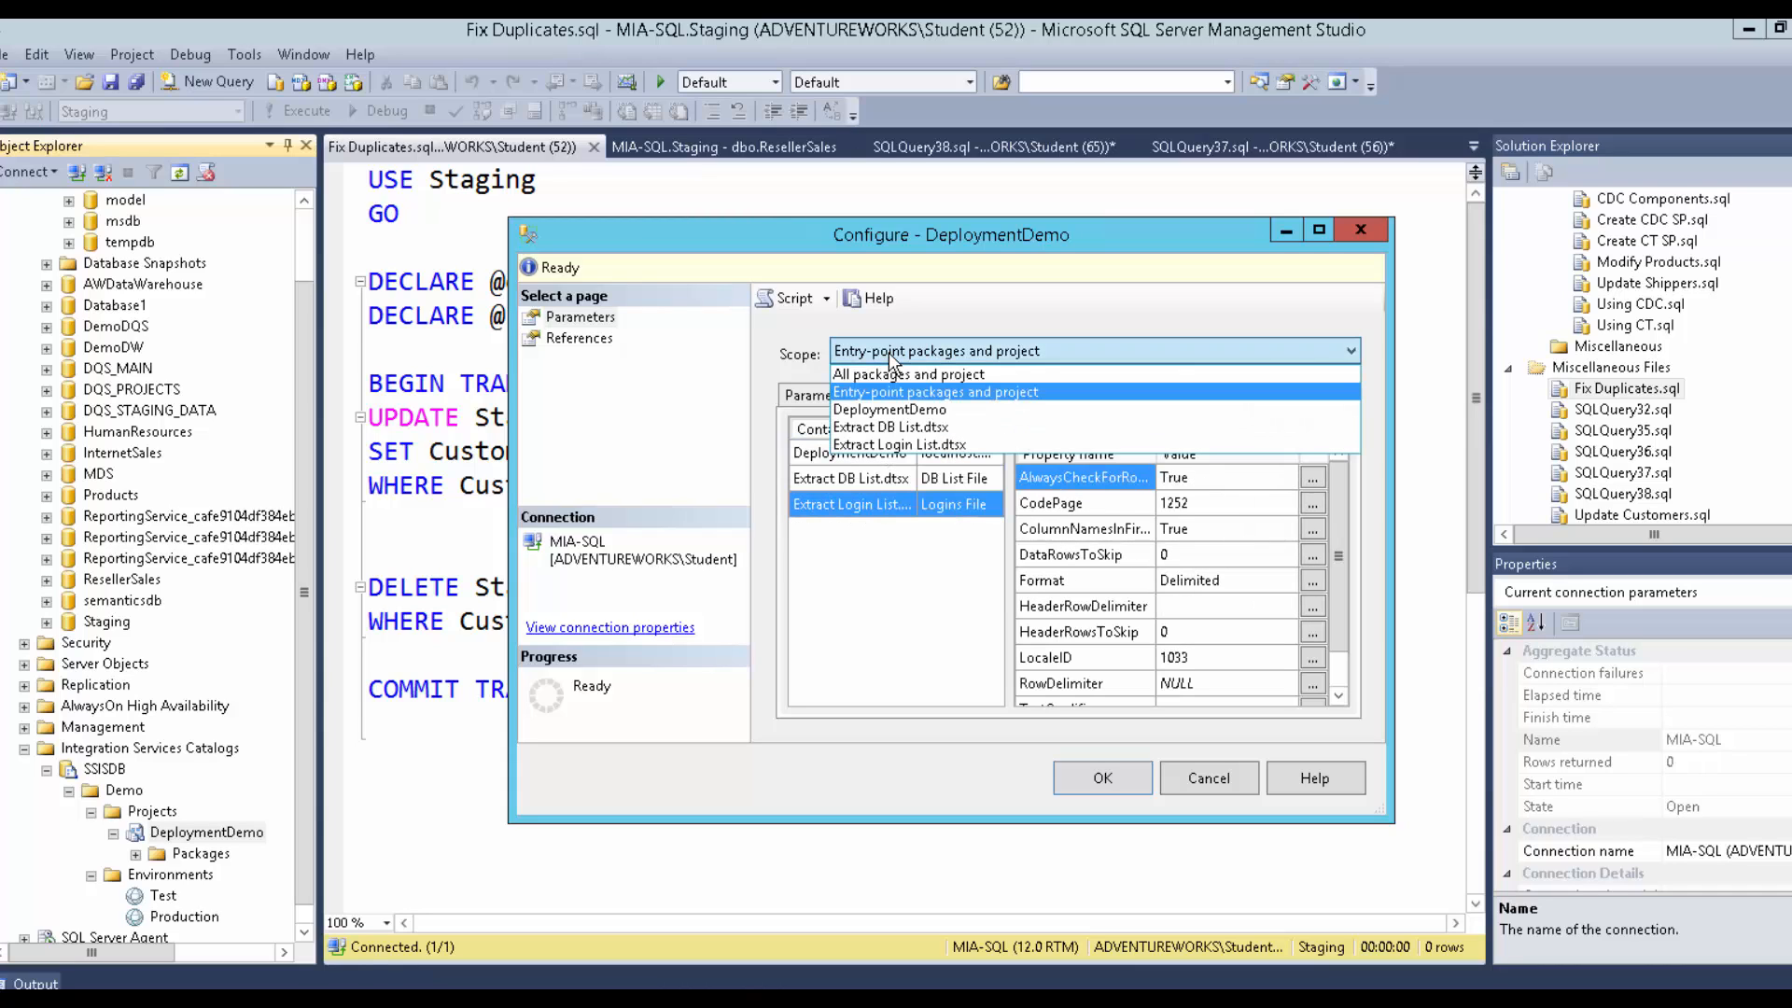
pyautogui.click(889, 377)
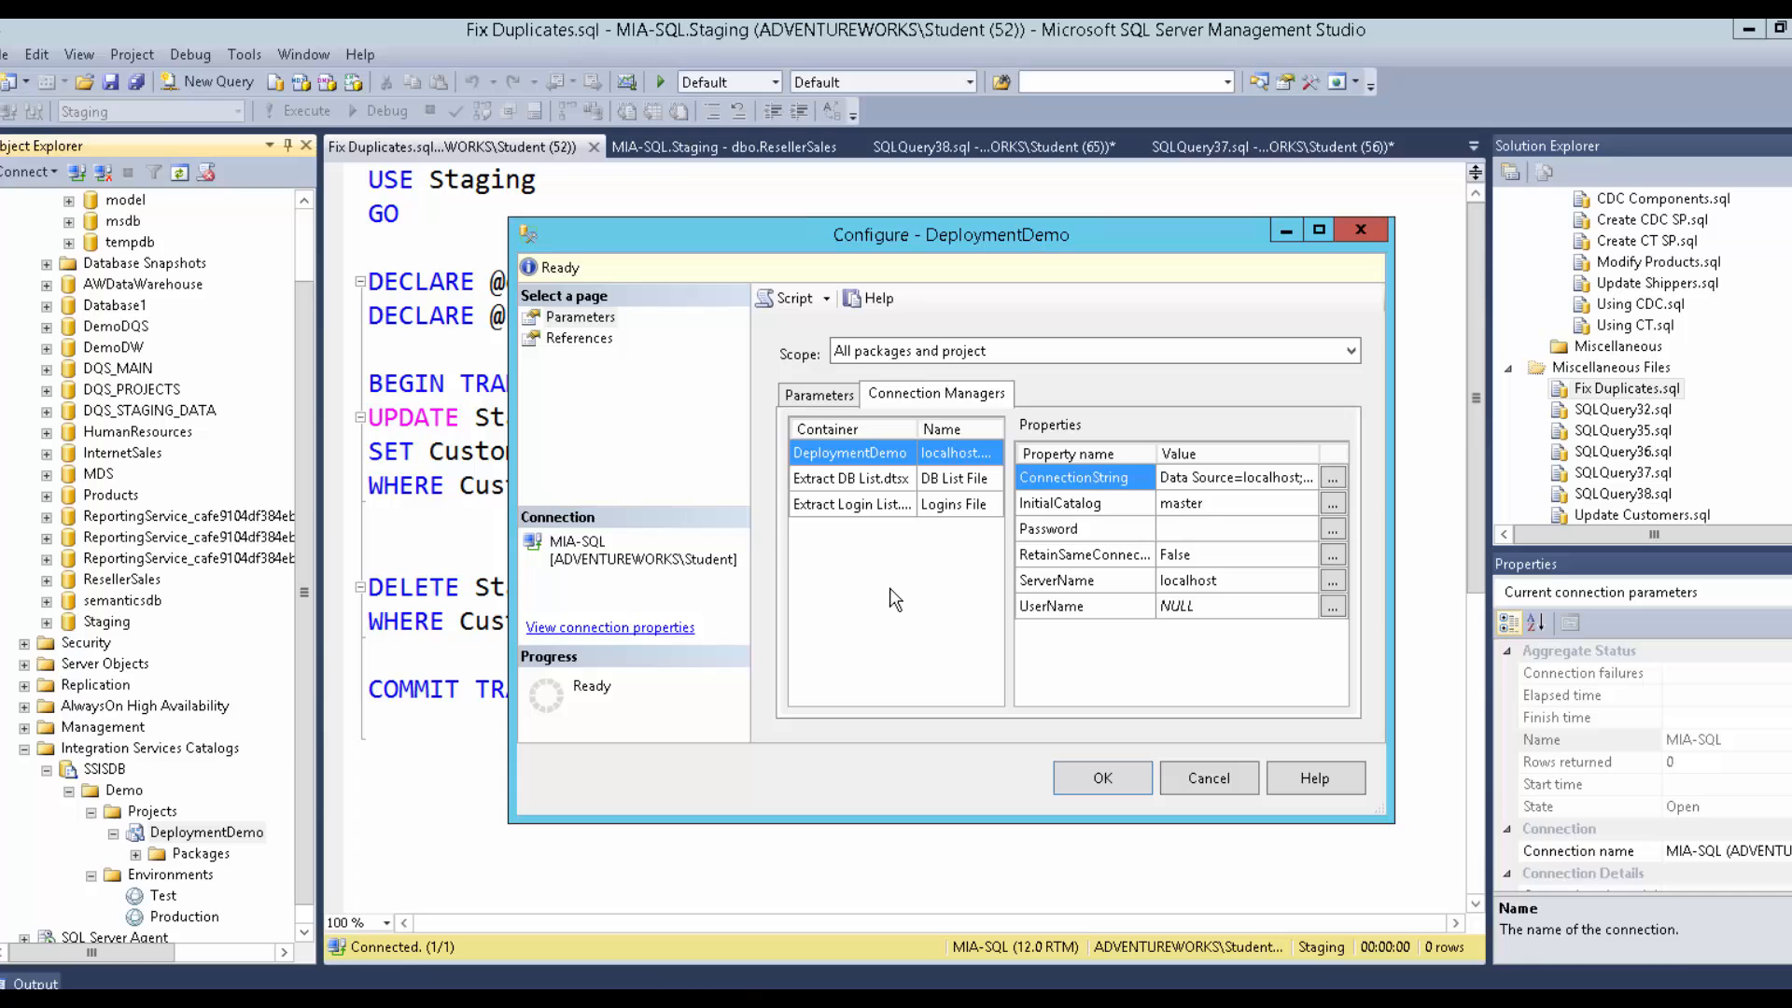
pyautogui.click(858, 480)
pyautogui.click(859, 499)
pyautogui.click(860, 463)
pyautogui.click(863, 485)
pyautogui.click(864, 503)
pyautogui.click(869, 459)
pyautogui.click(875, 480)
pyautogui.click(876, 499)
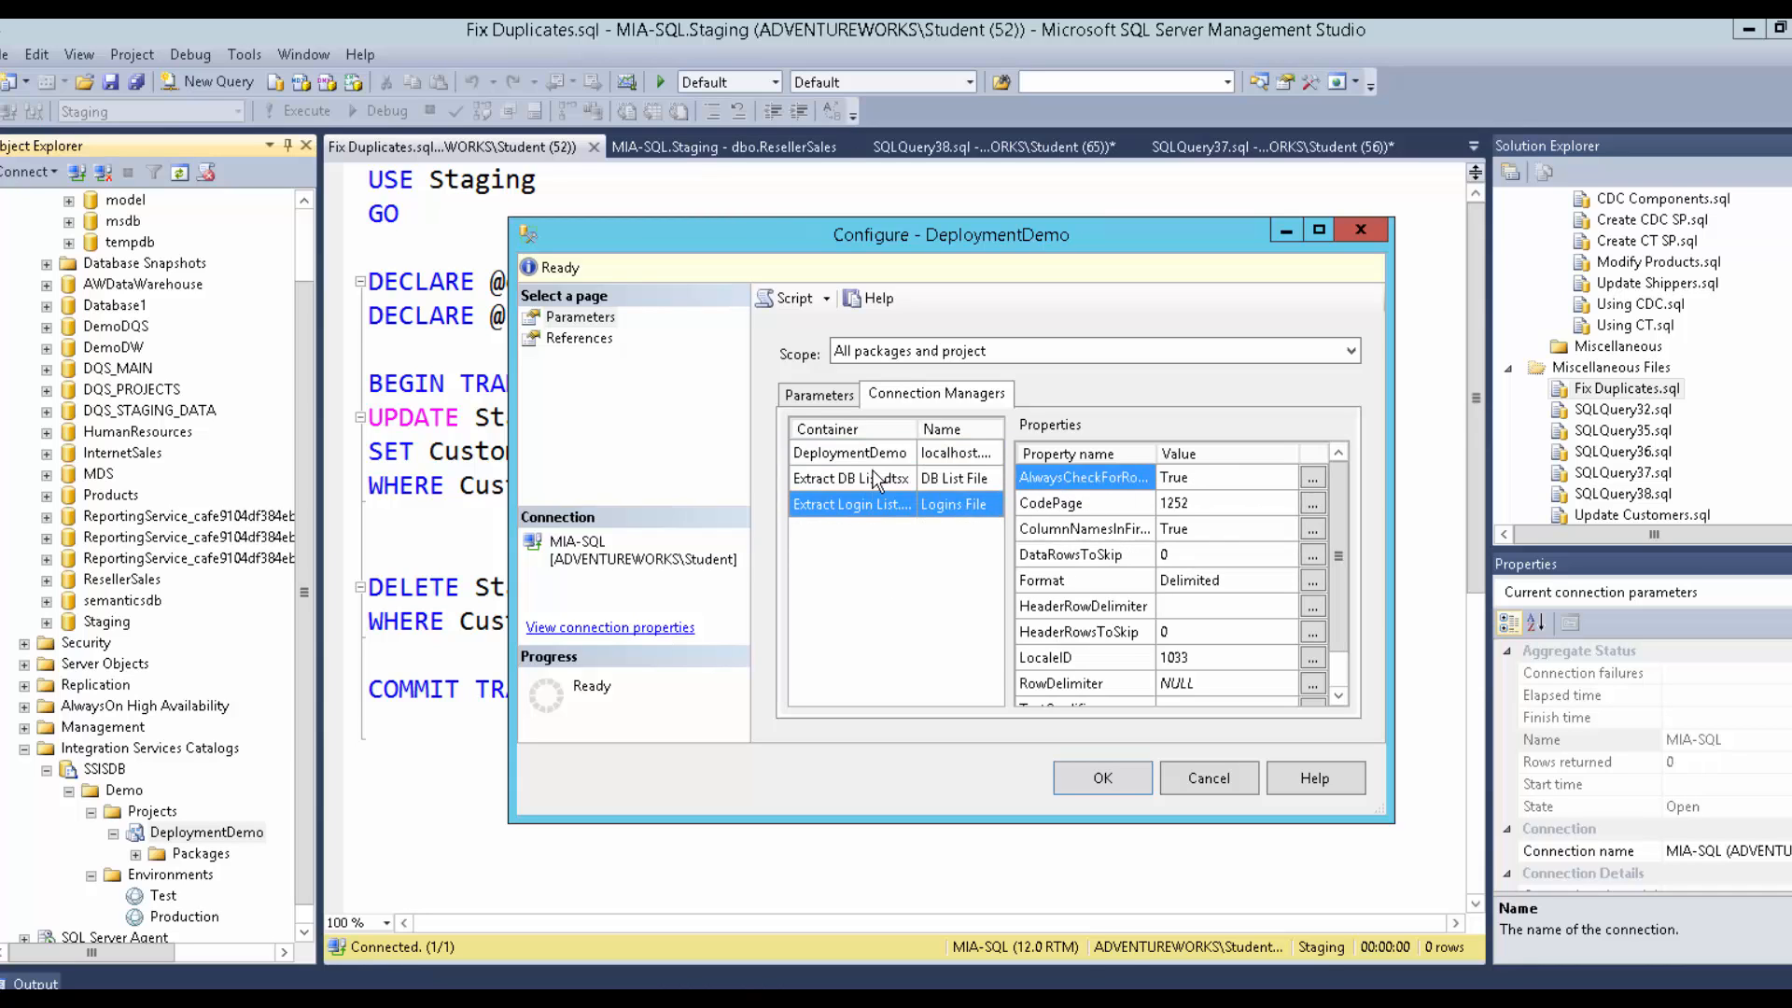
pyautogui.click(871, 457)
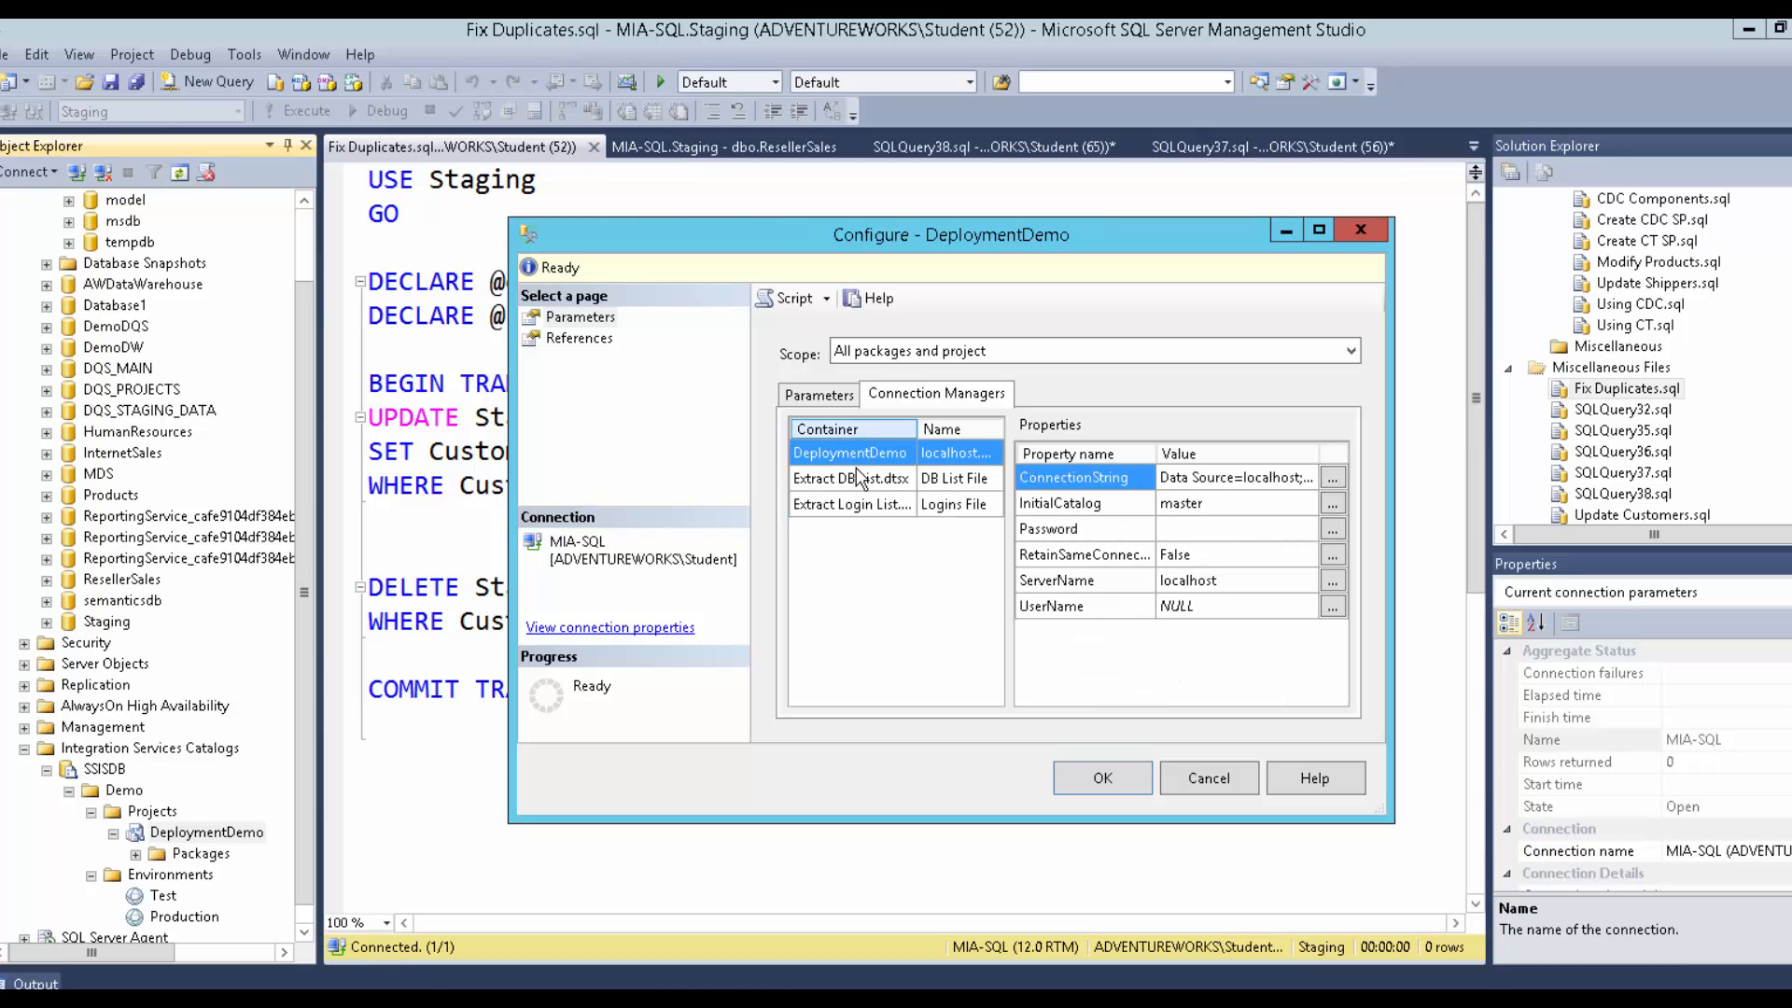
pyautogui.click(828, 507)
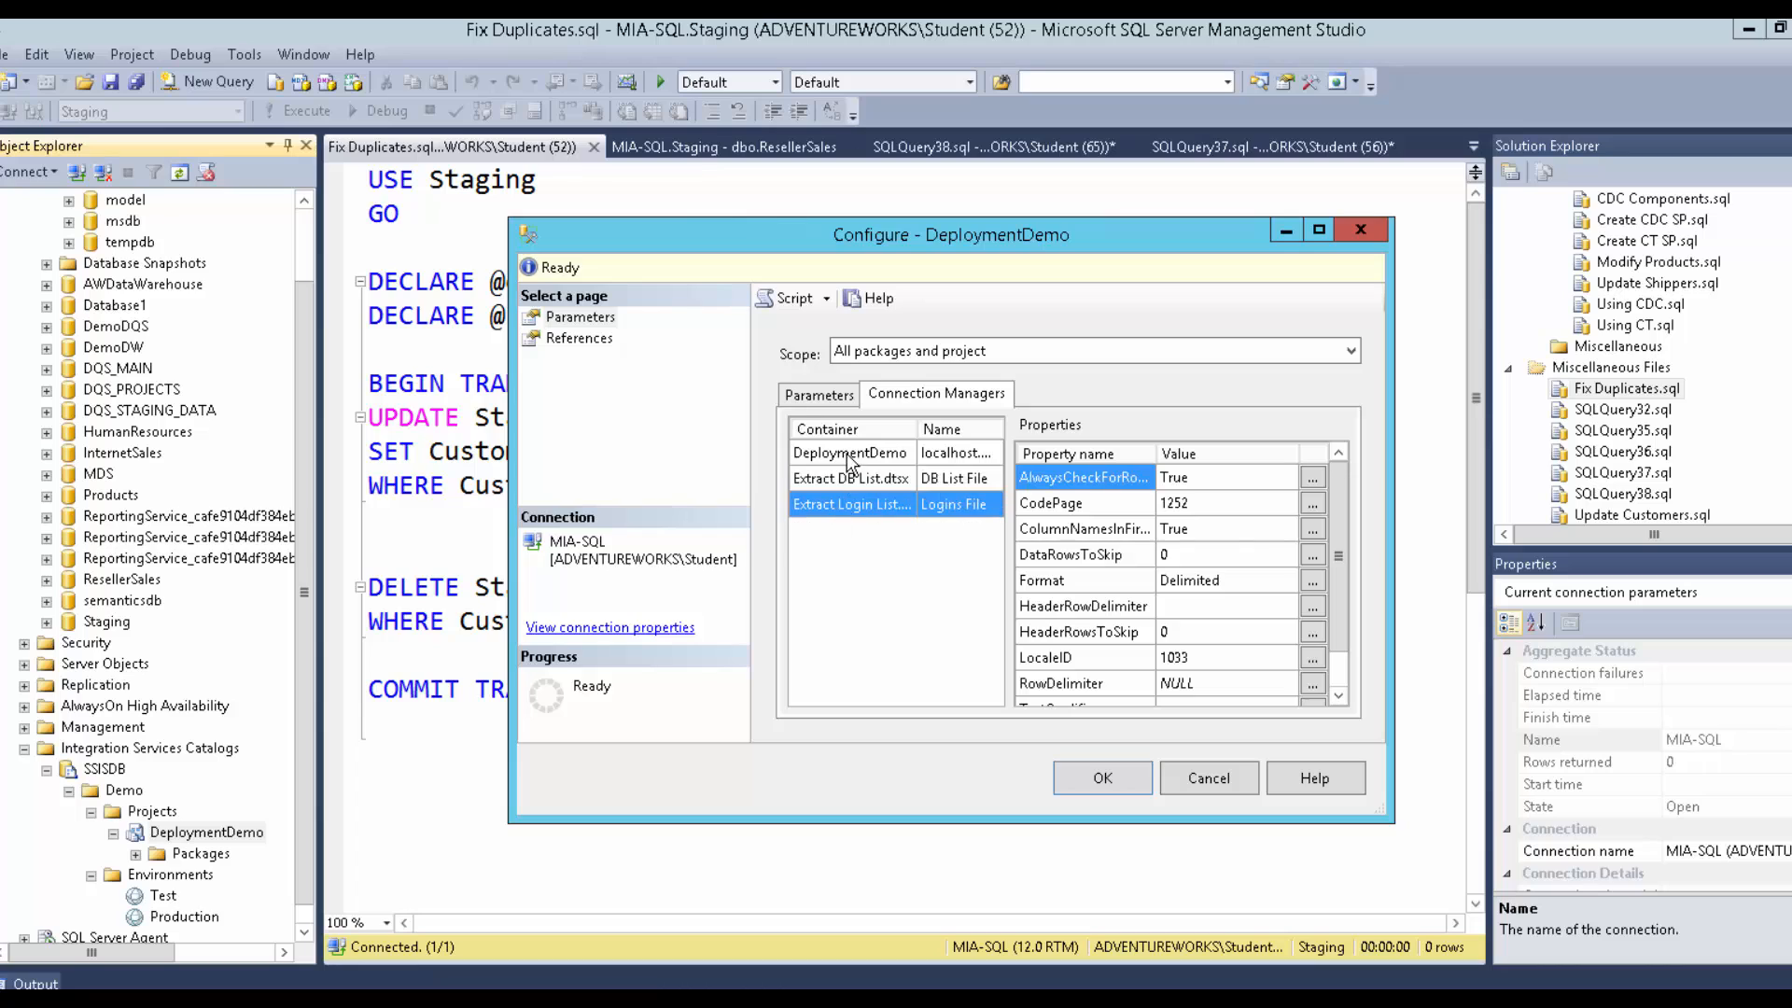
pyautogui.click(849, 457)
pyautogui.click(843, 480)
pyautogui.click(843, 502)
pyautogui.click(823, 451)
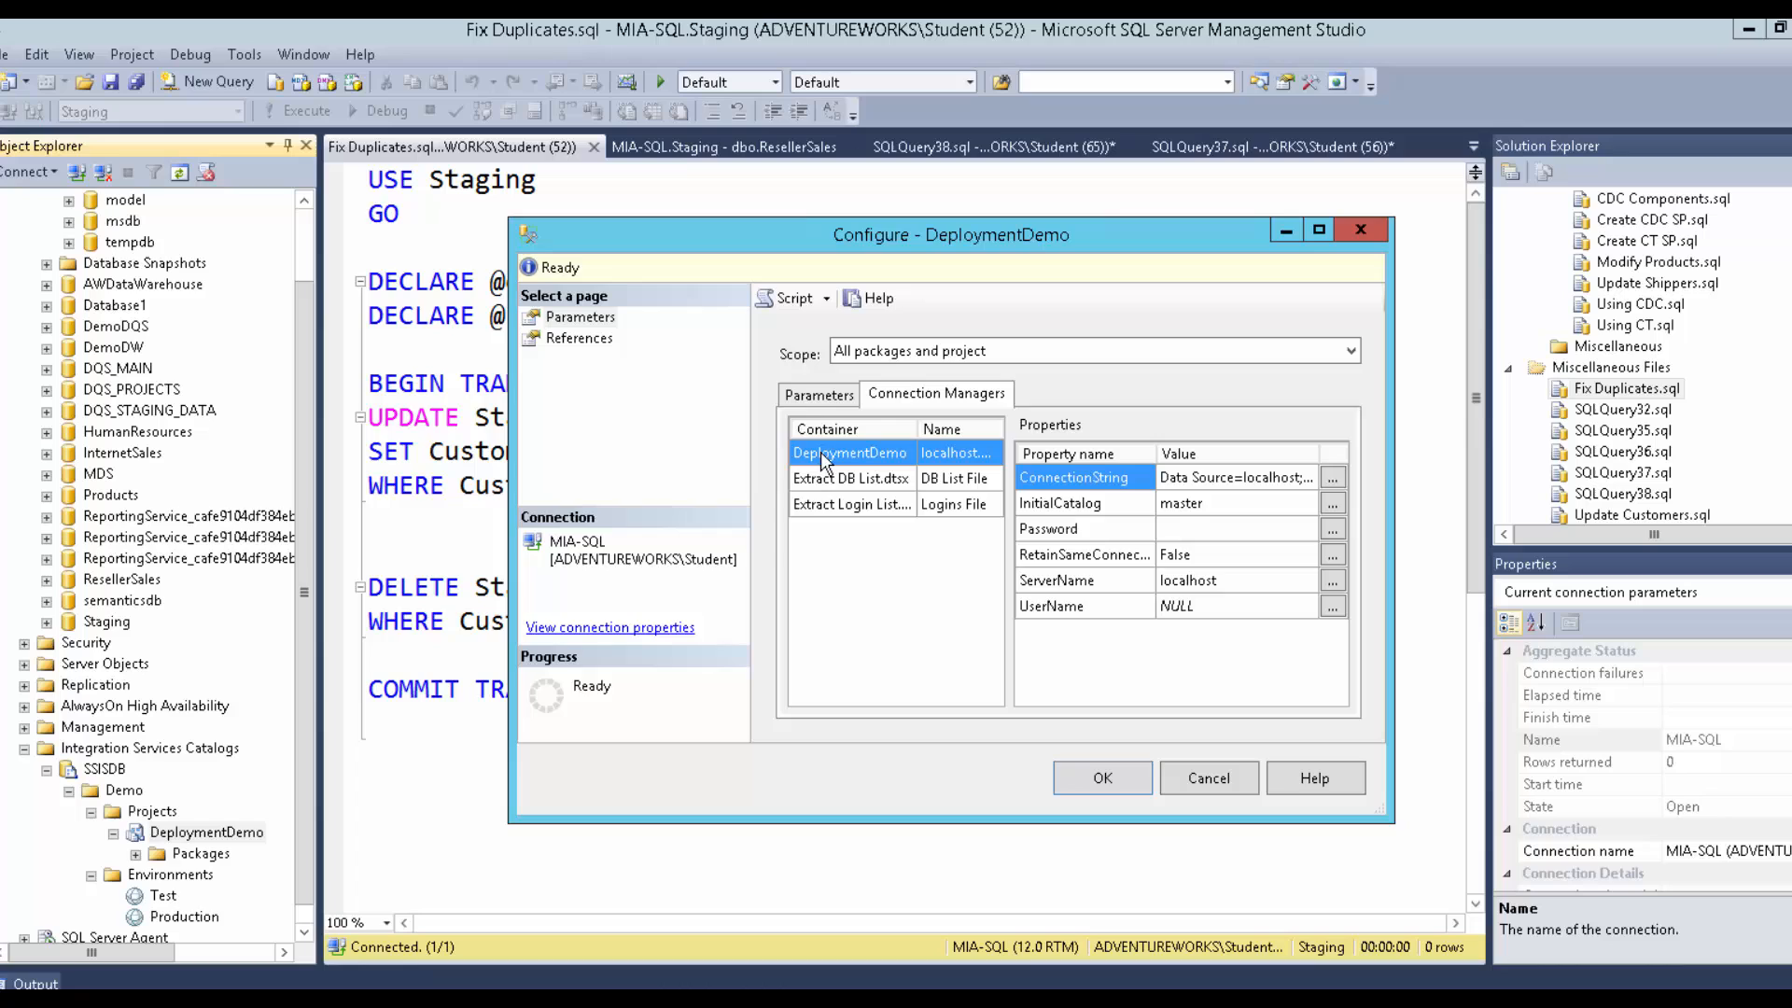
# Select the OutputFolder parameter, then cancel the configuration without saving.
pyautogui.click(827, 396)
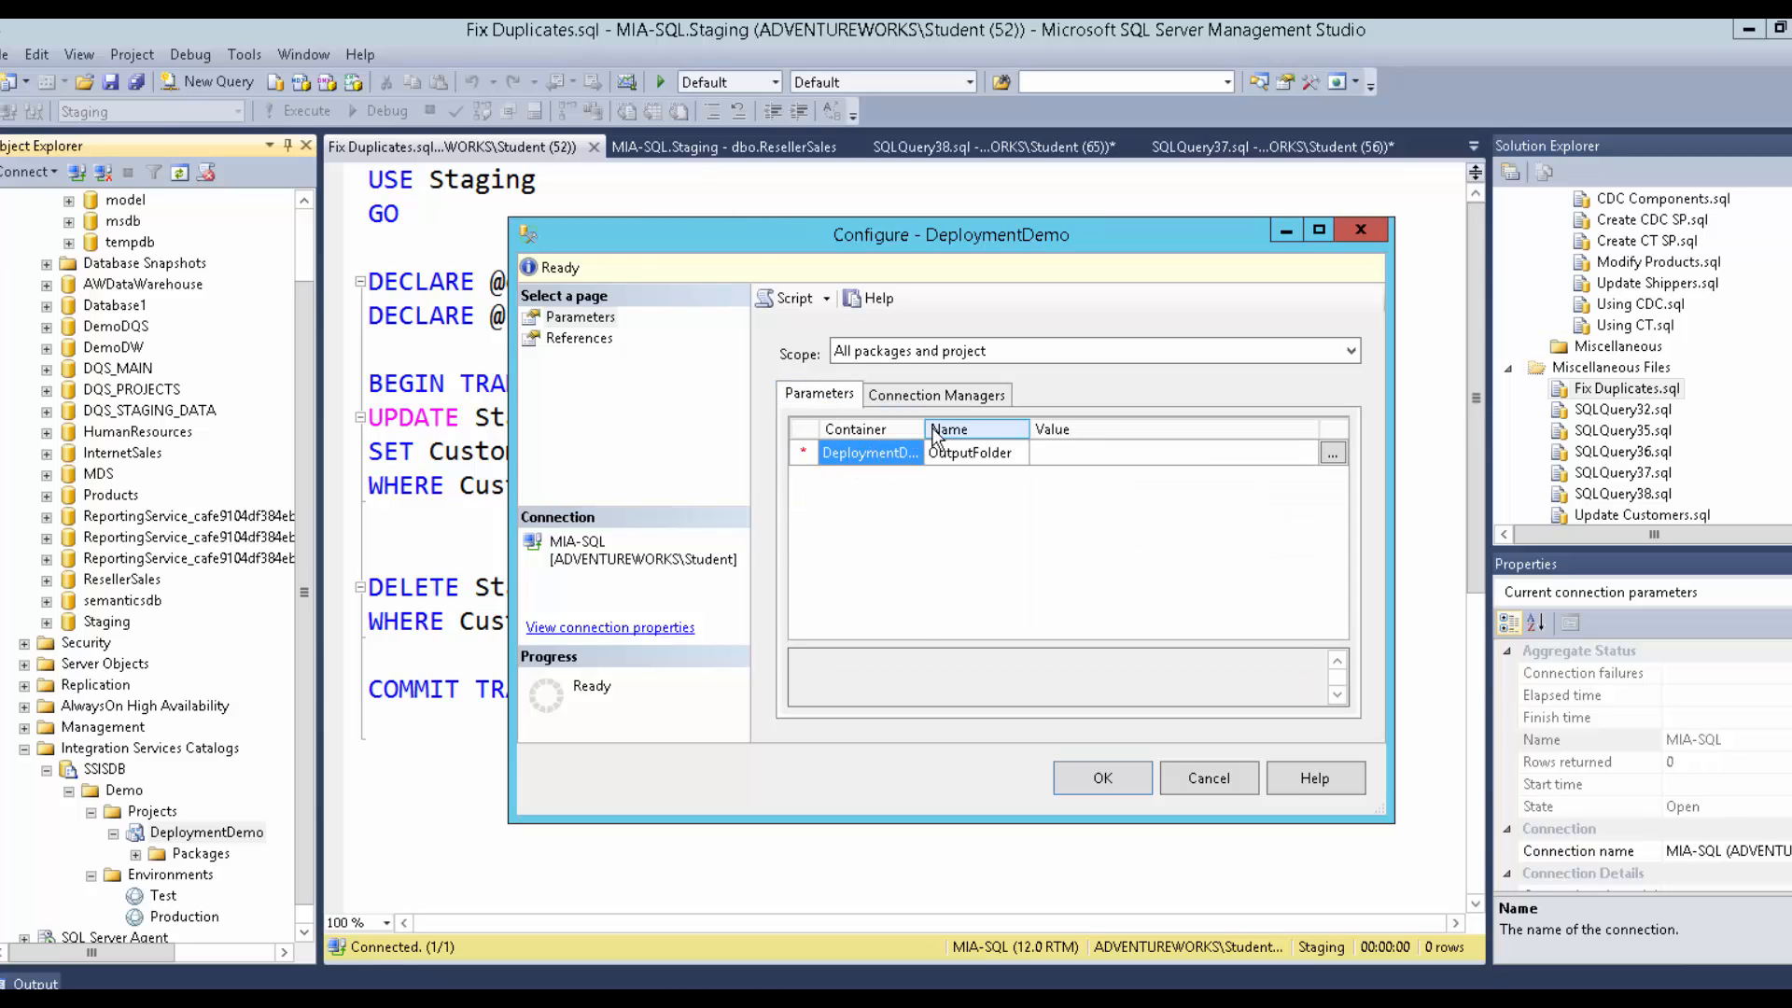
pyautogui.moveTo(929, 428)
pyautogui.mouseDown()
pyautogui.moveTo(1095, 431)
pyautogui.moveTo(937, 431)
pyautogui.mouseUp()
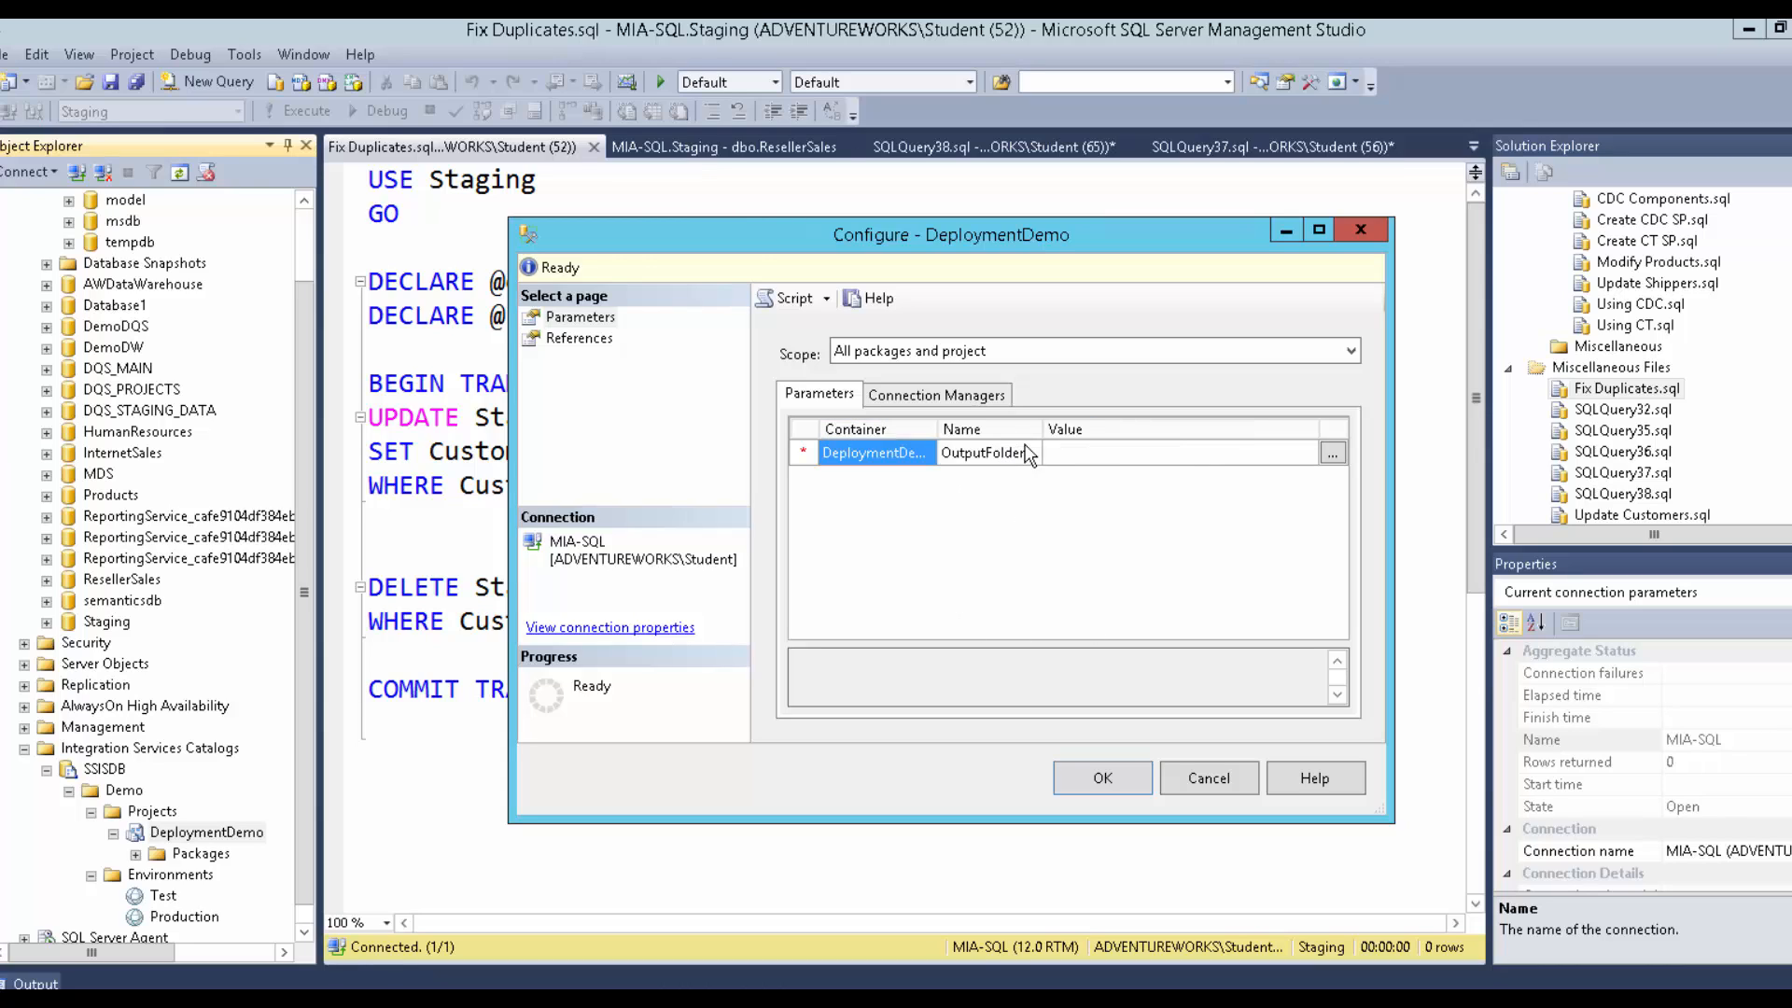
pyautogui.click(976, 457)
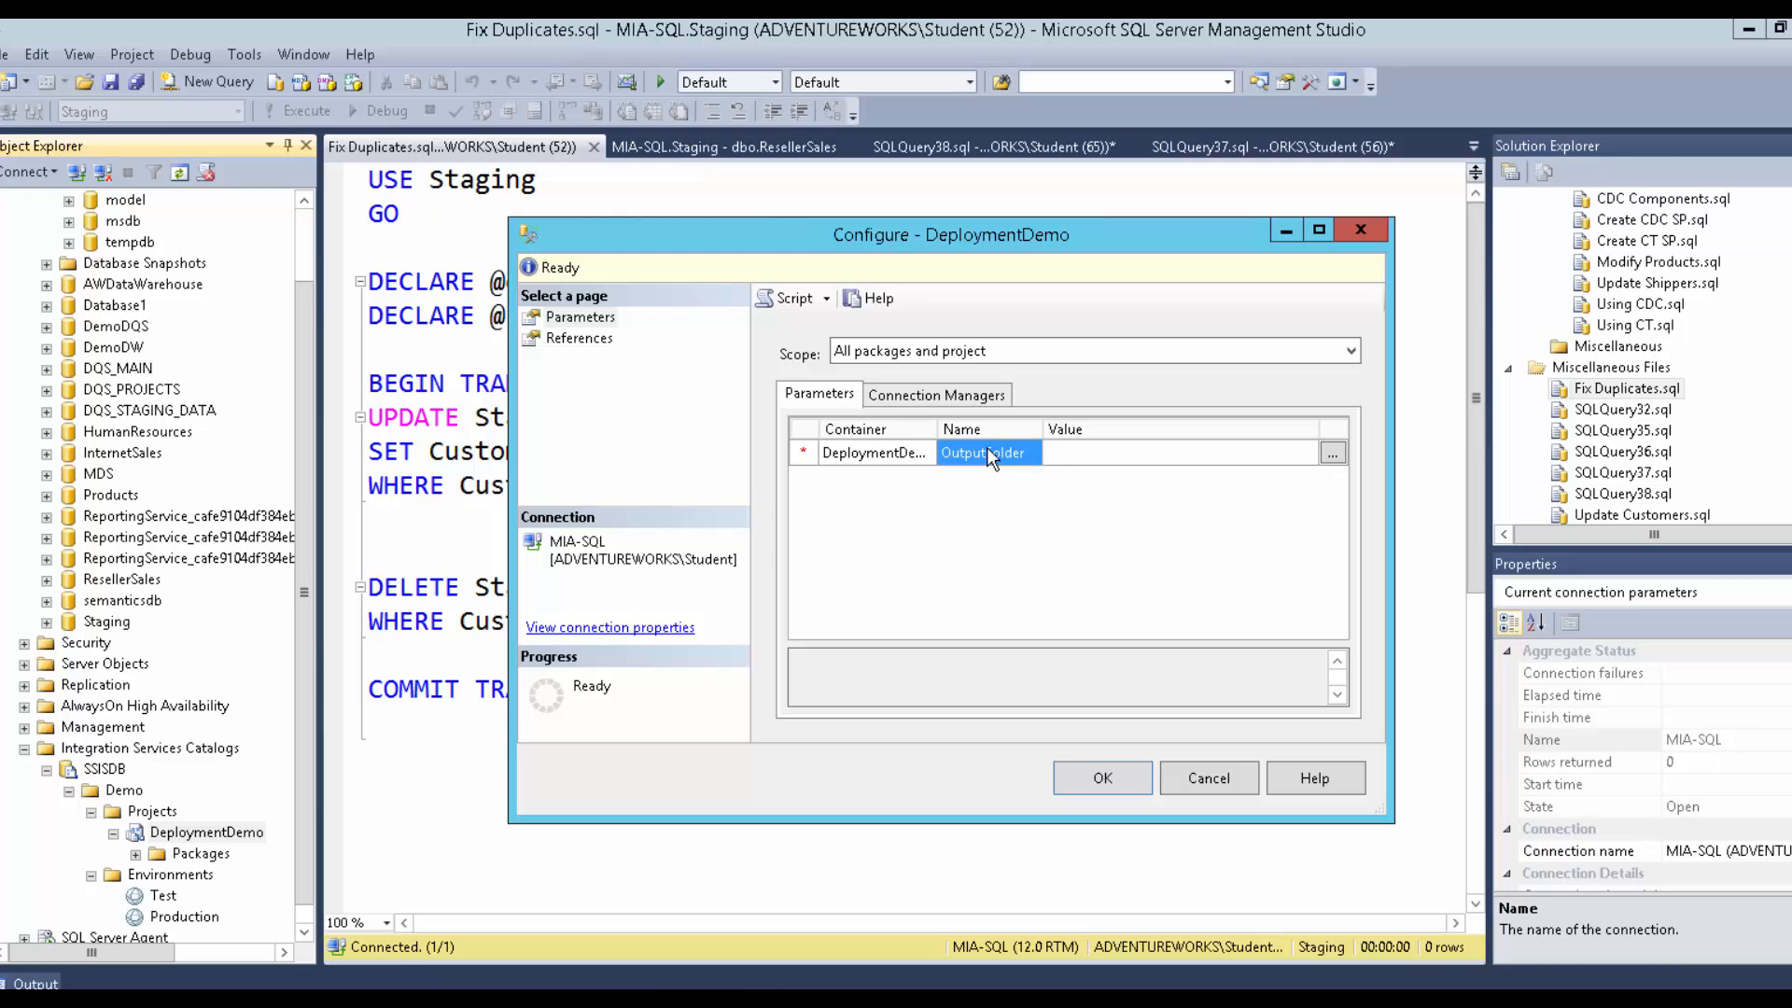
pyautogui.click(1206, 775)
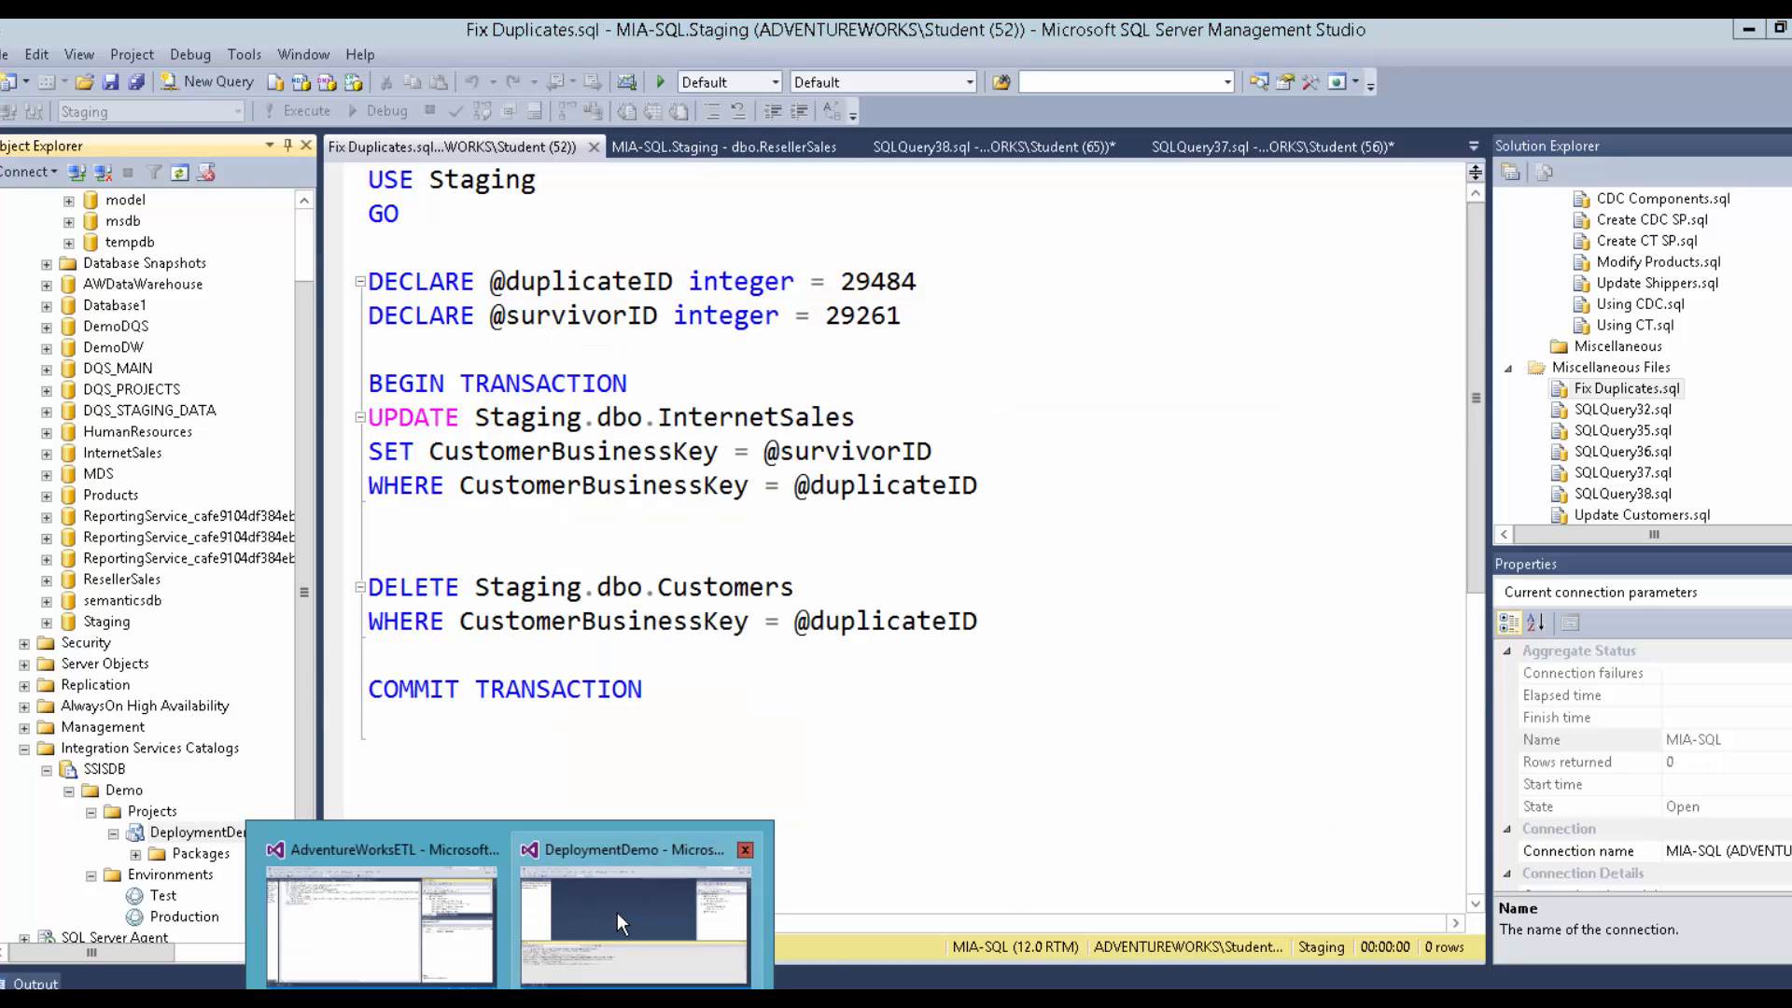
# Switch to Visual Studio and open the DeploymentDemo Project.params file.
pyautogui.click(618, 911)
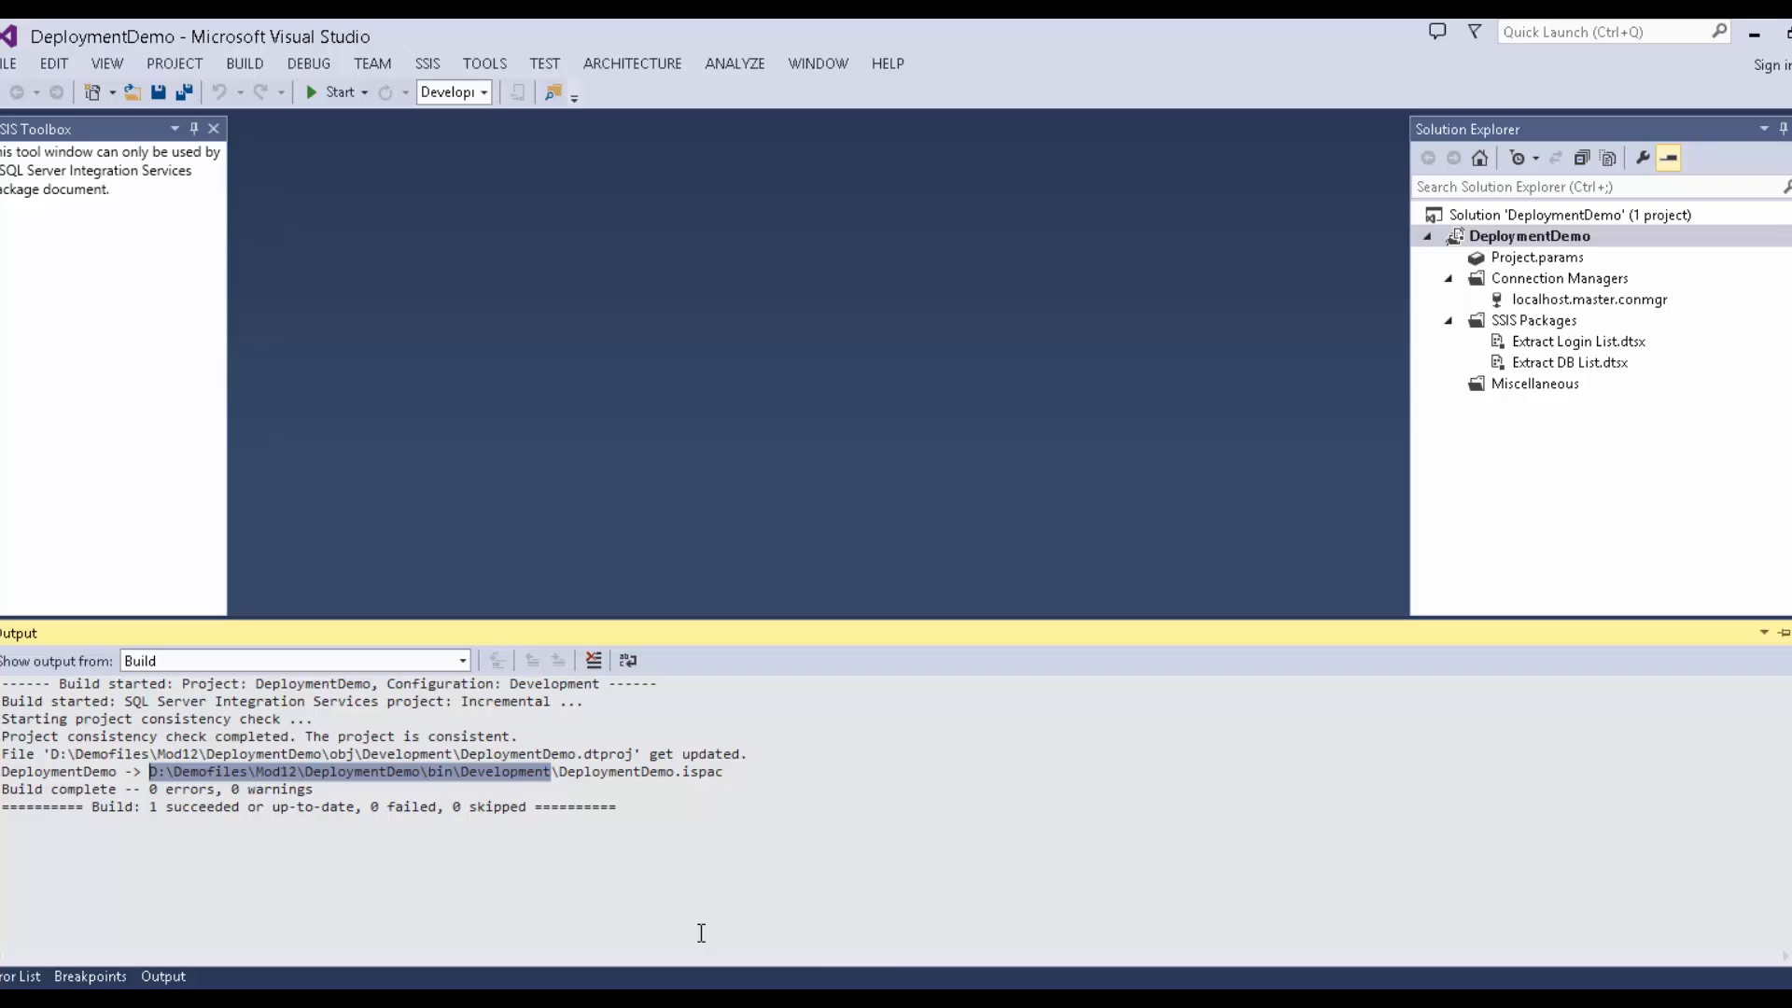
pyautogui.doubleClick(1505, 258)
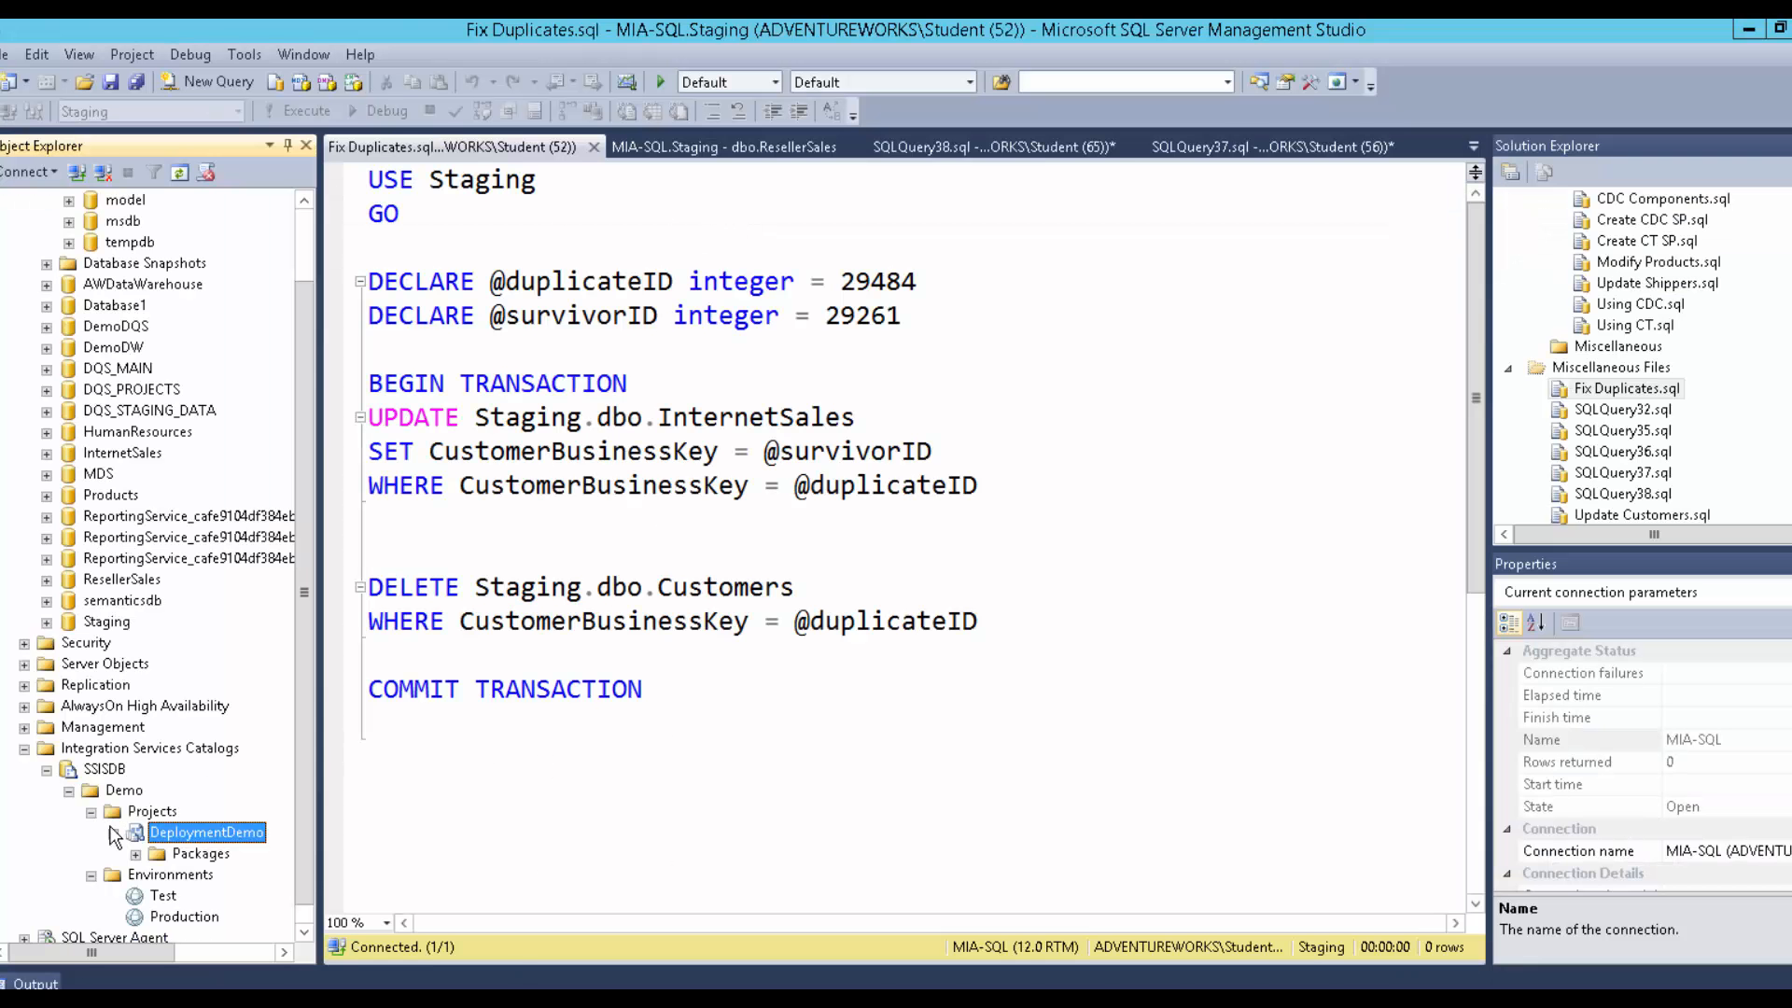
# Reopen the DeploymentDemo configuration and add Production and Test as environment references.
pyautogui.rightClick(155, 837)
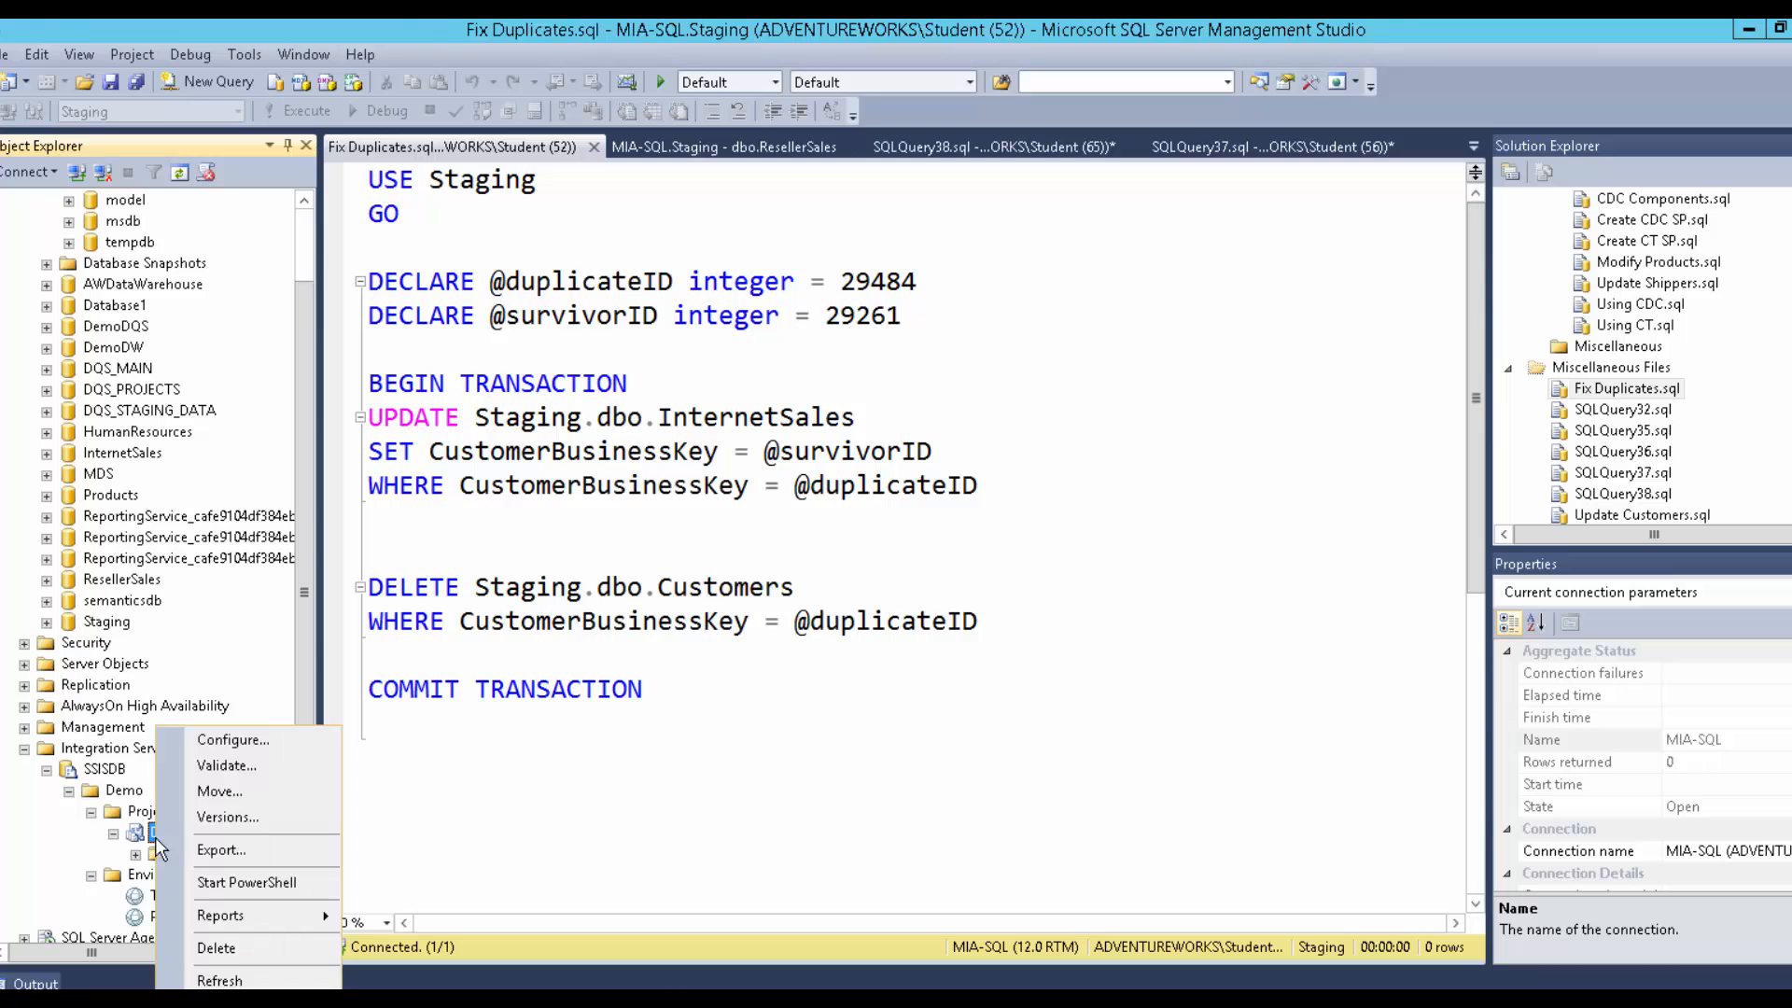
pyautogui.click(241, 734)
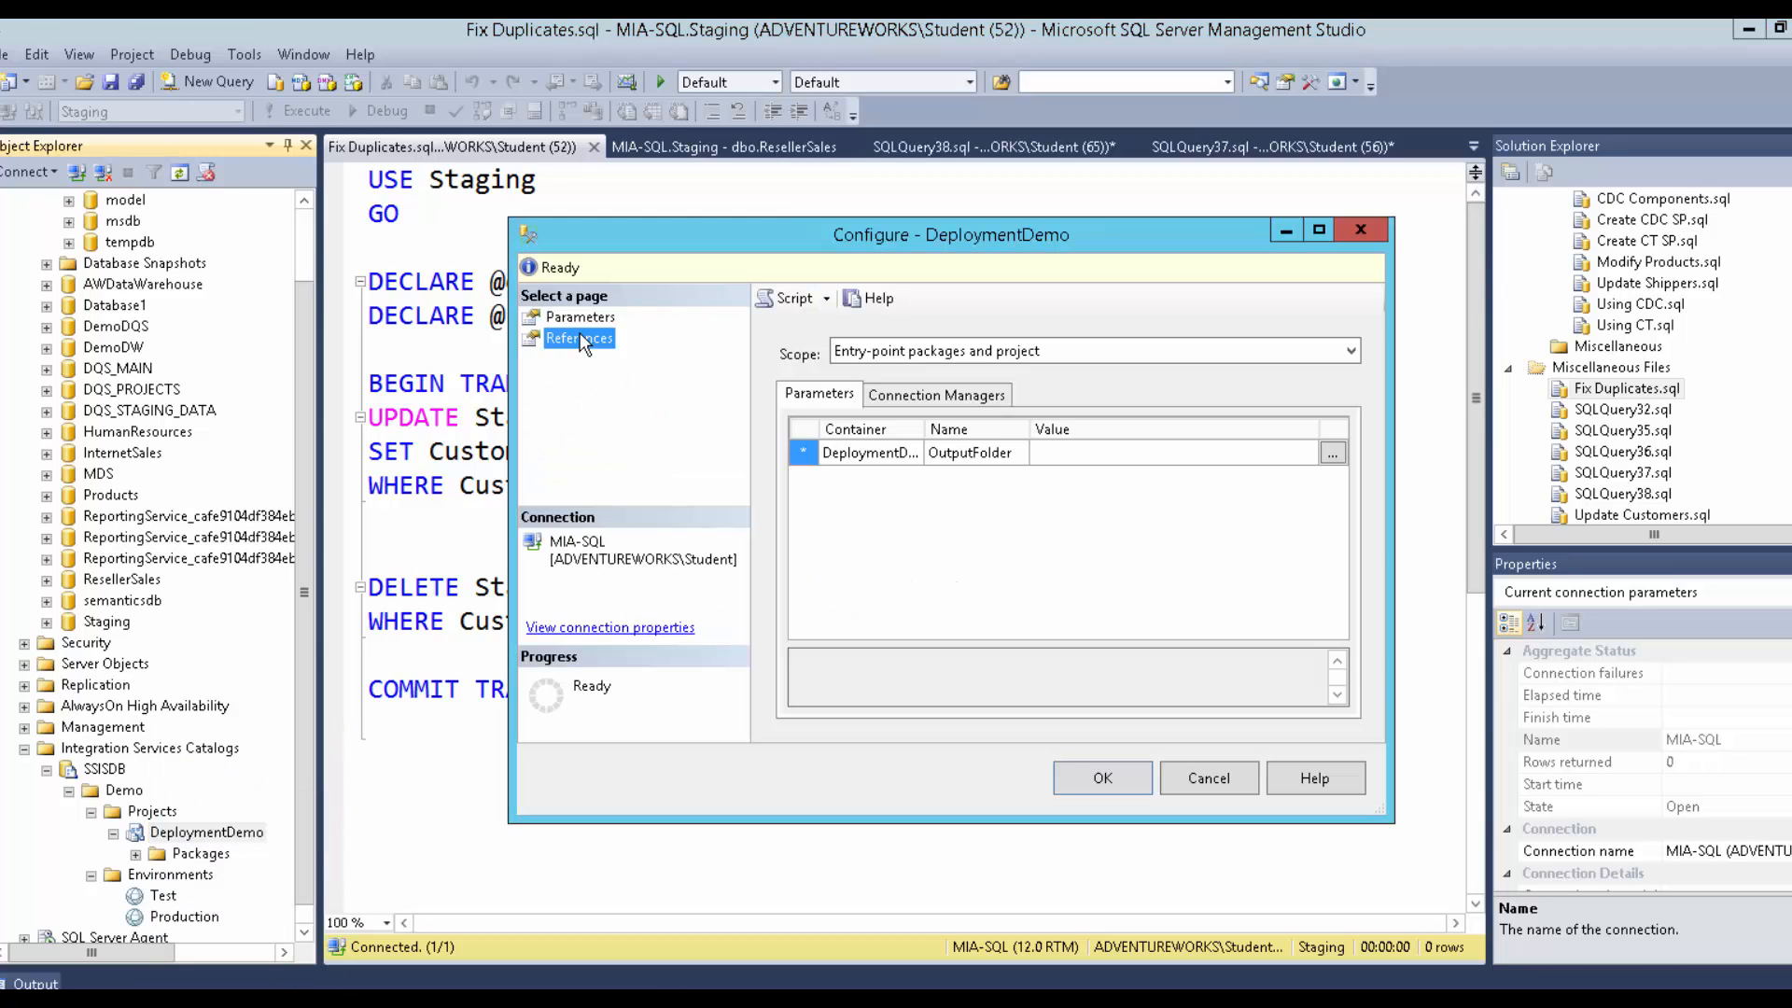
pyautogui.click(580, 338)
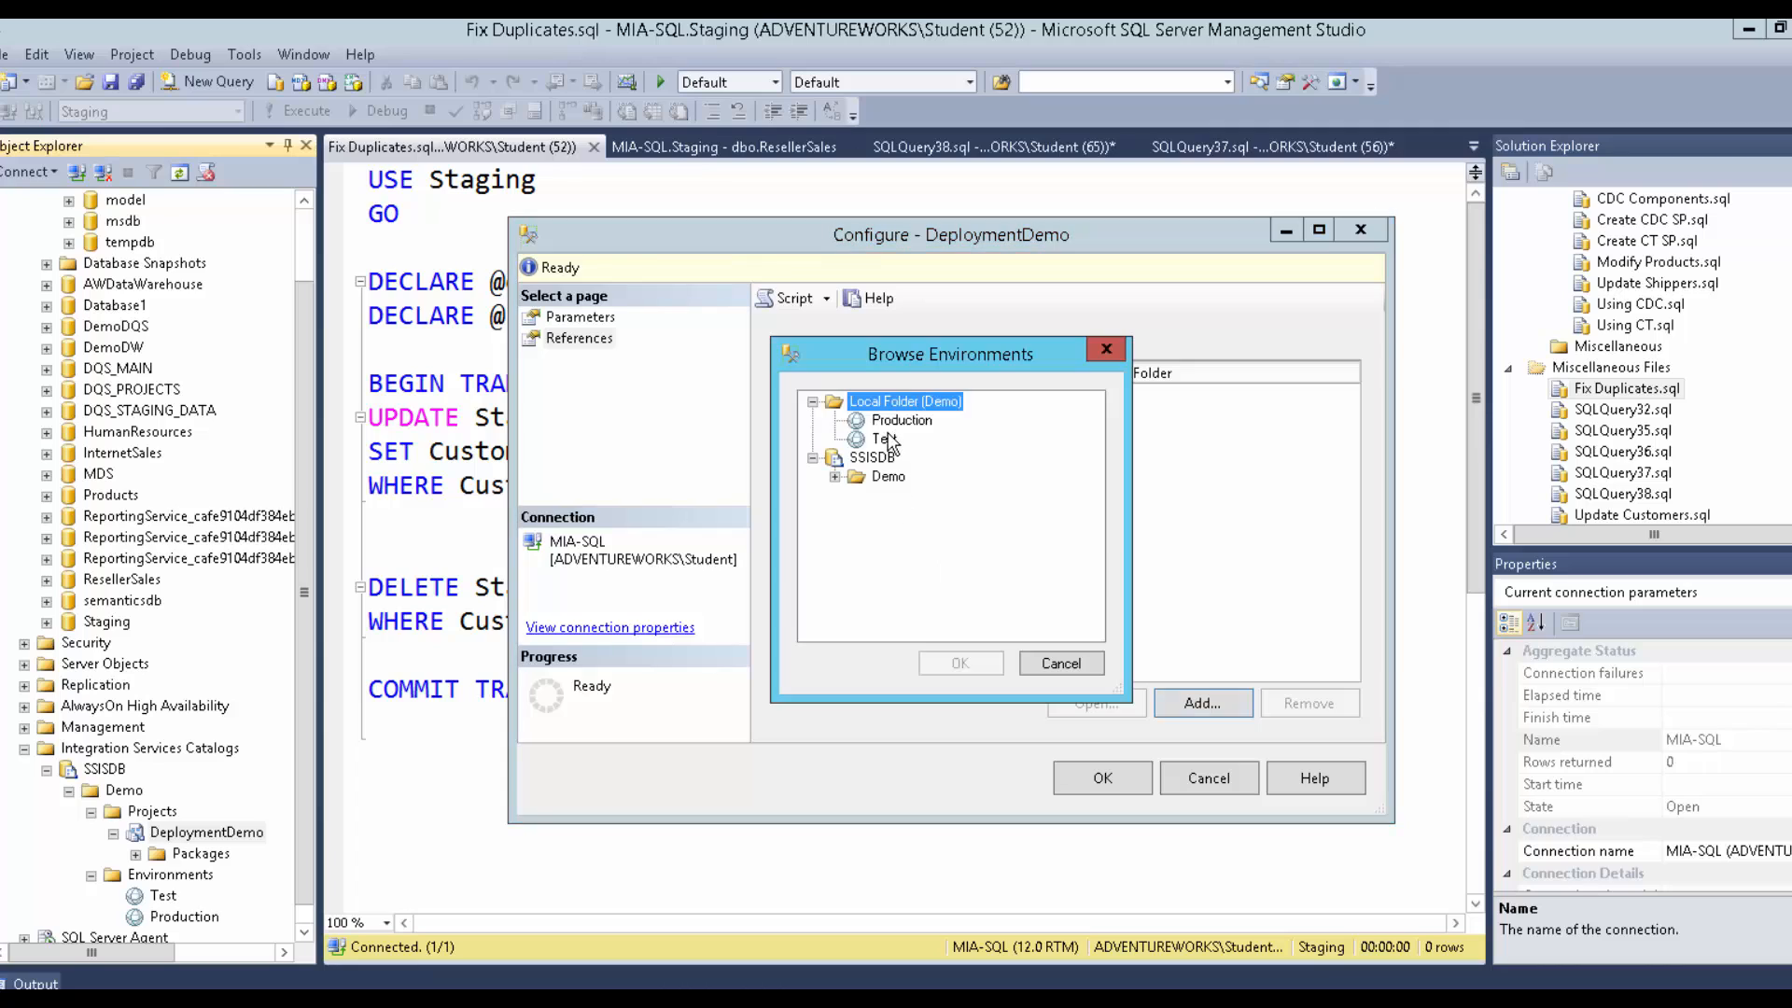
pyautogui.click(887, 419)
pyautogui.click(962, 664)
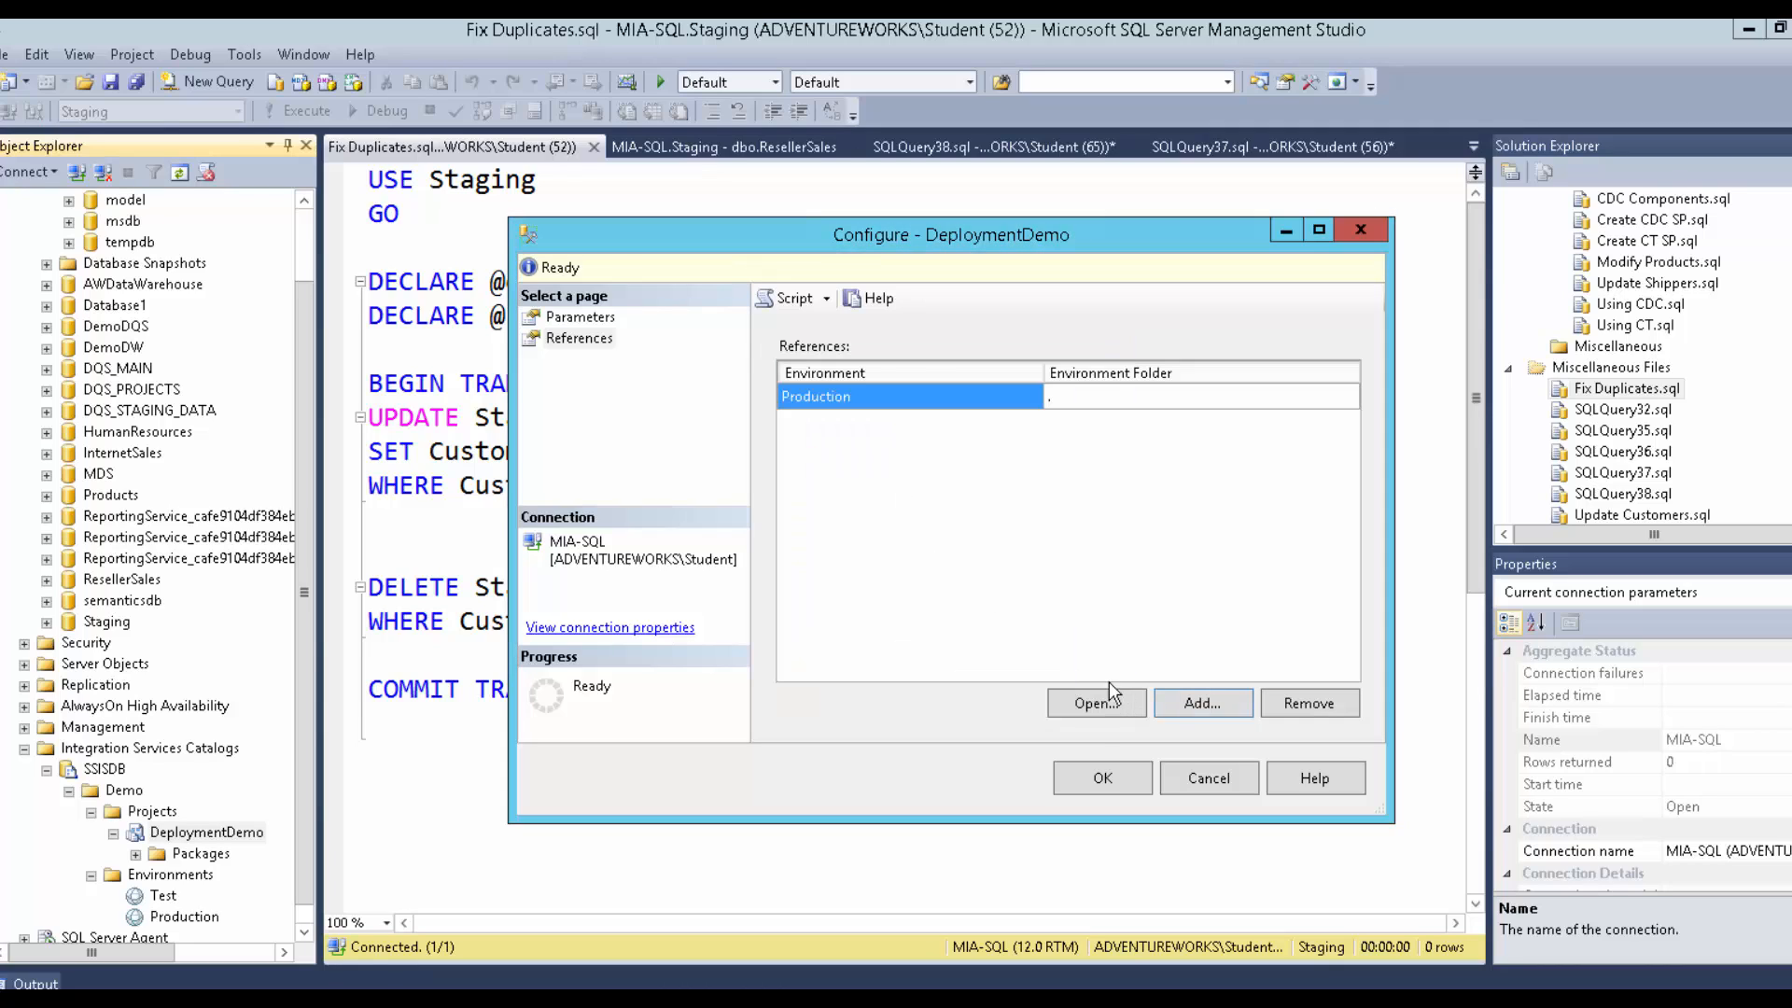
pyautogui.click(1179, 708)
pyautogui.click(883, 439)
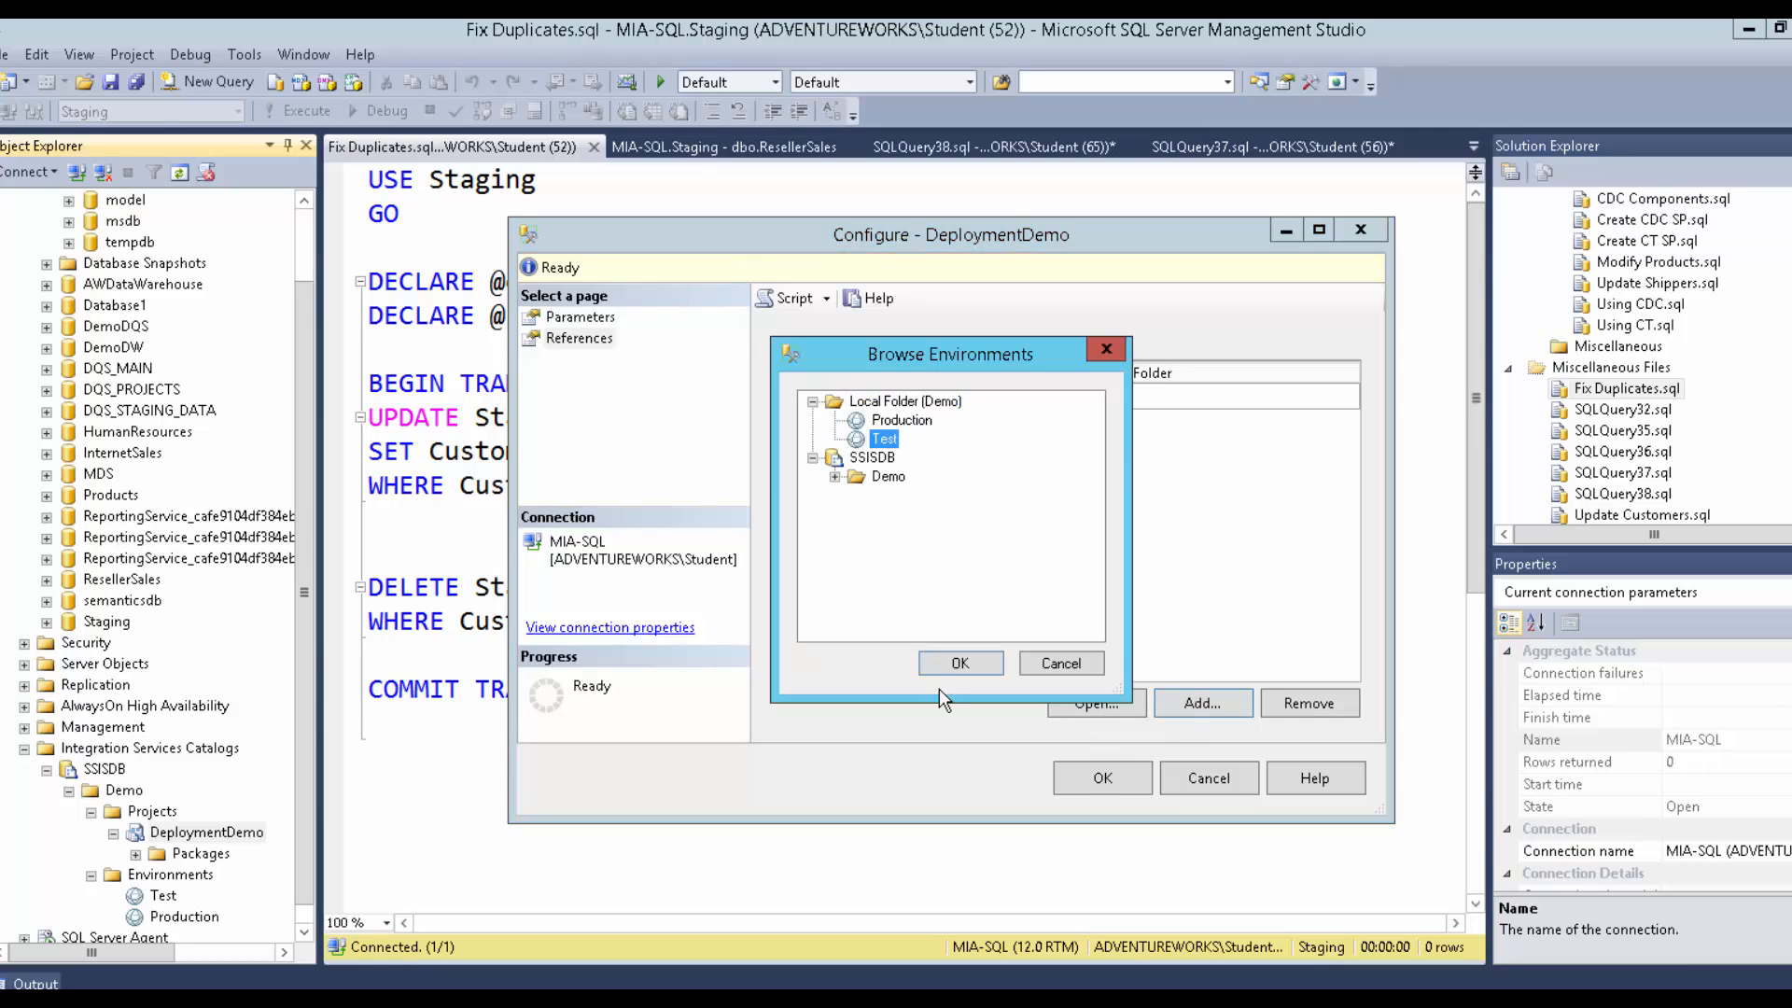
pyautogui.click(958, 664)
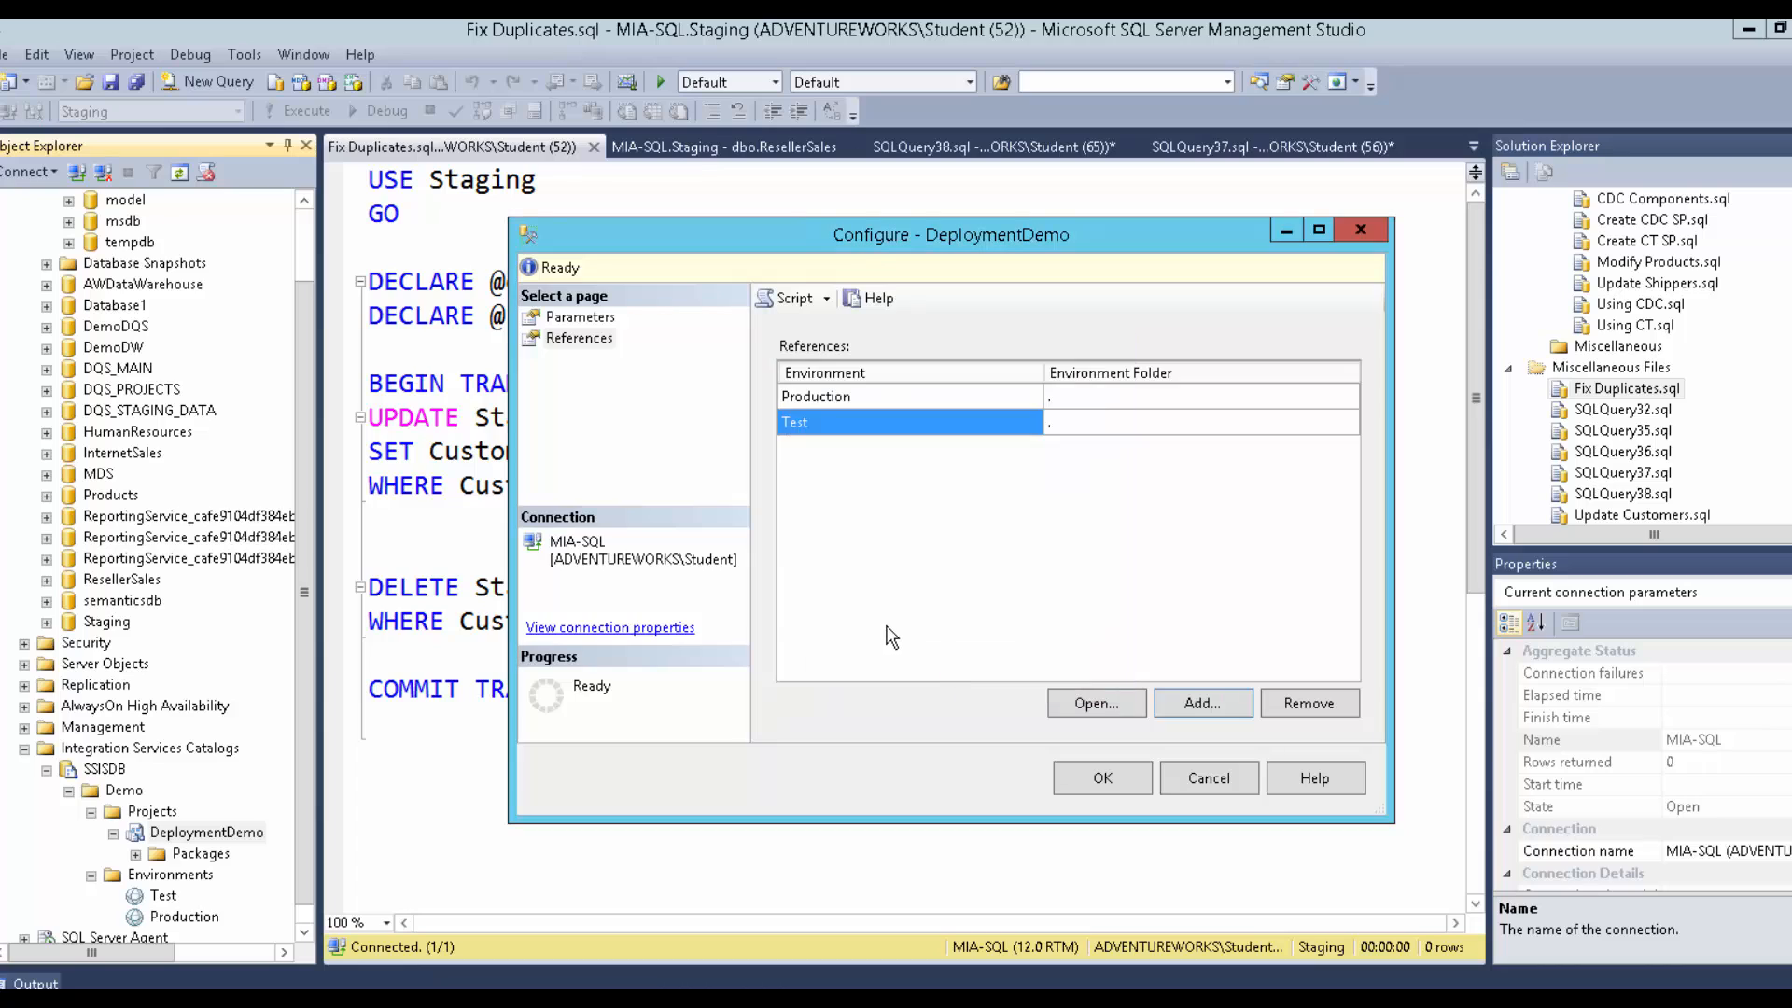
pyautogui.click(584, 318)
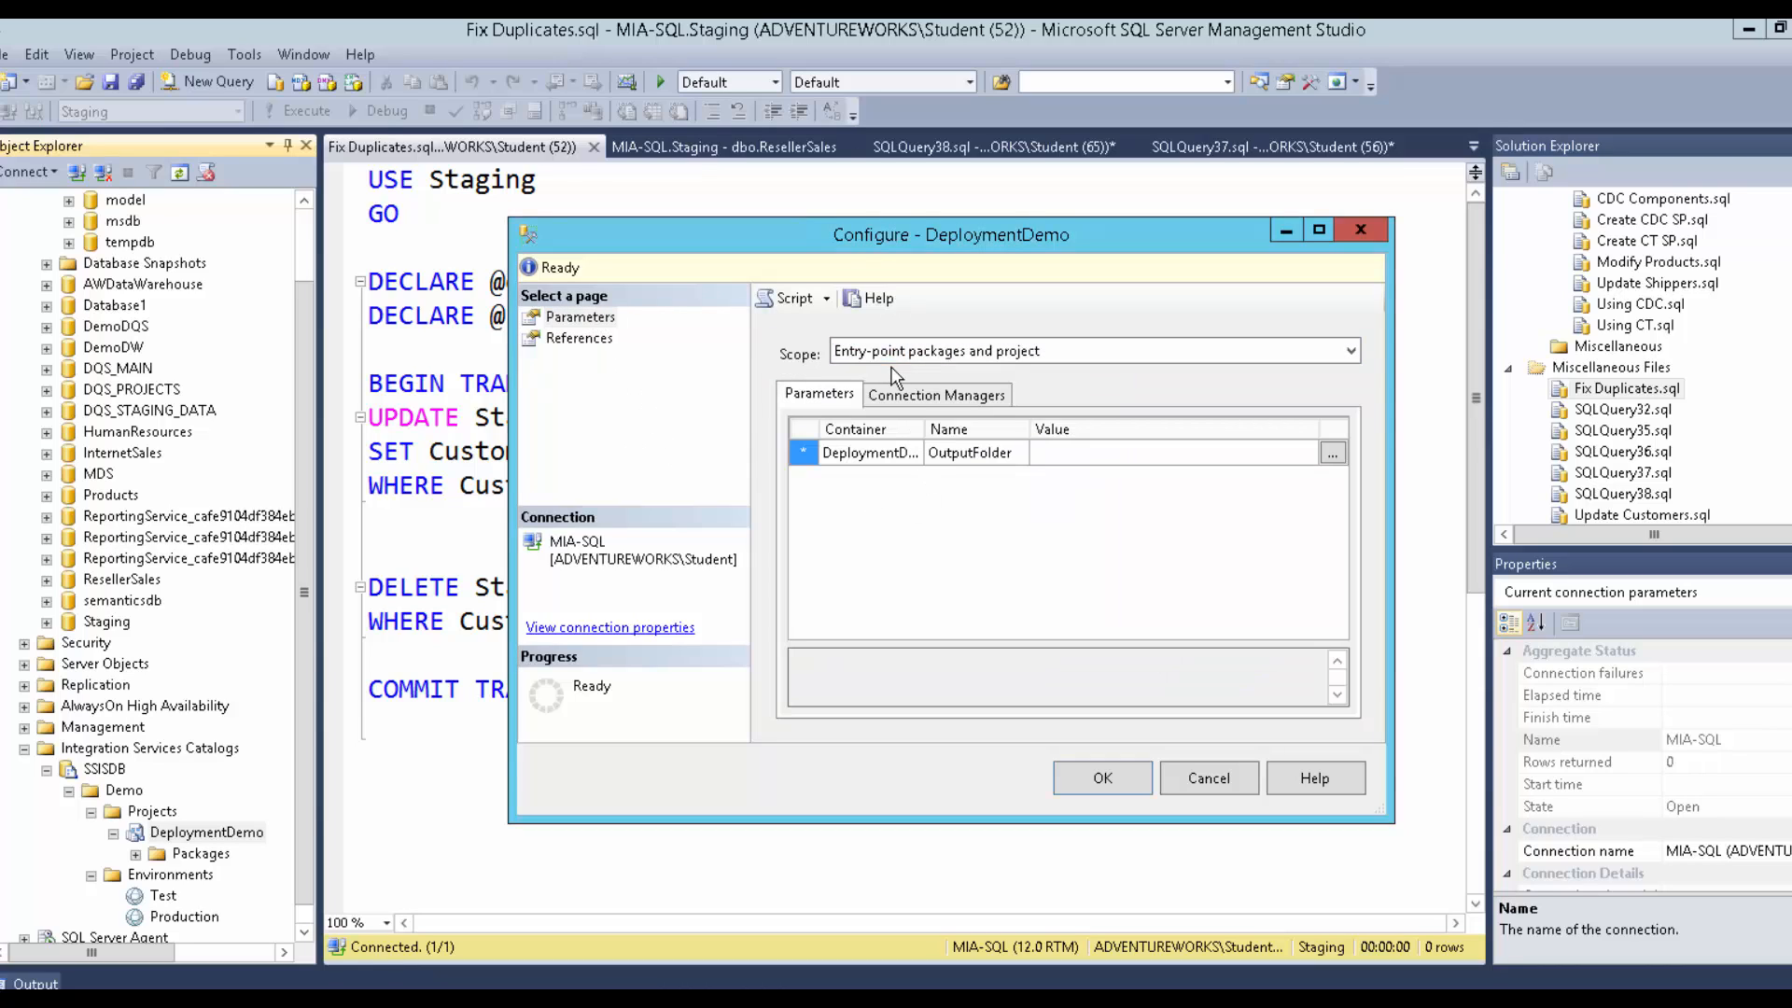
# Set the OutputFolder parameter to use the FolderPath environment variable.
pyautogui.click(950, 456)
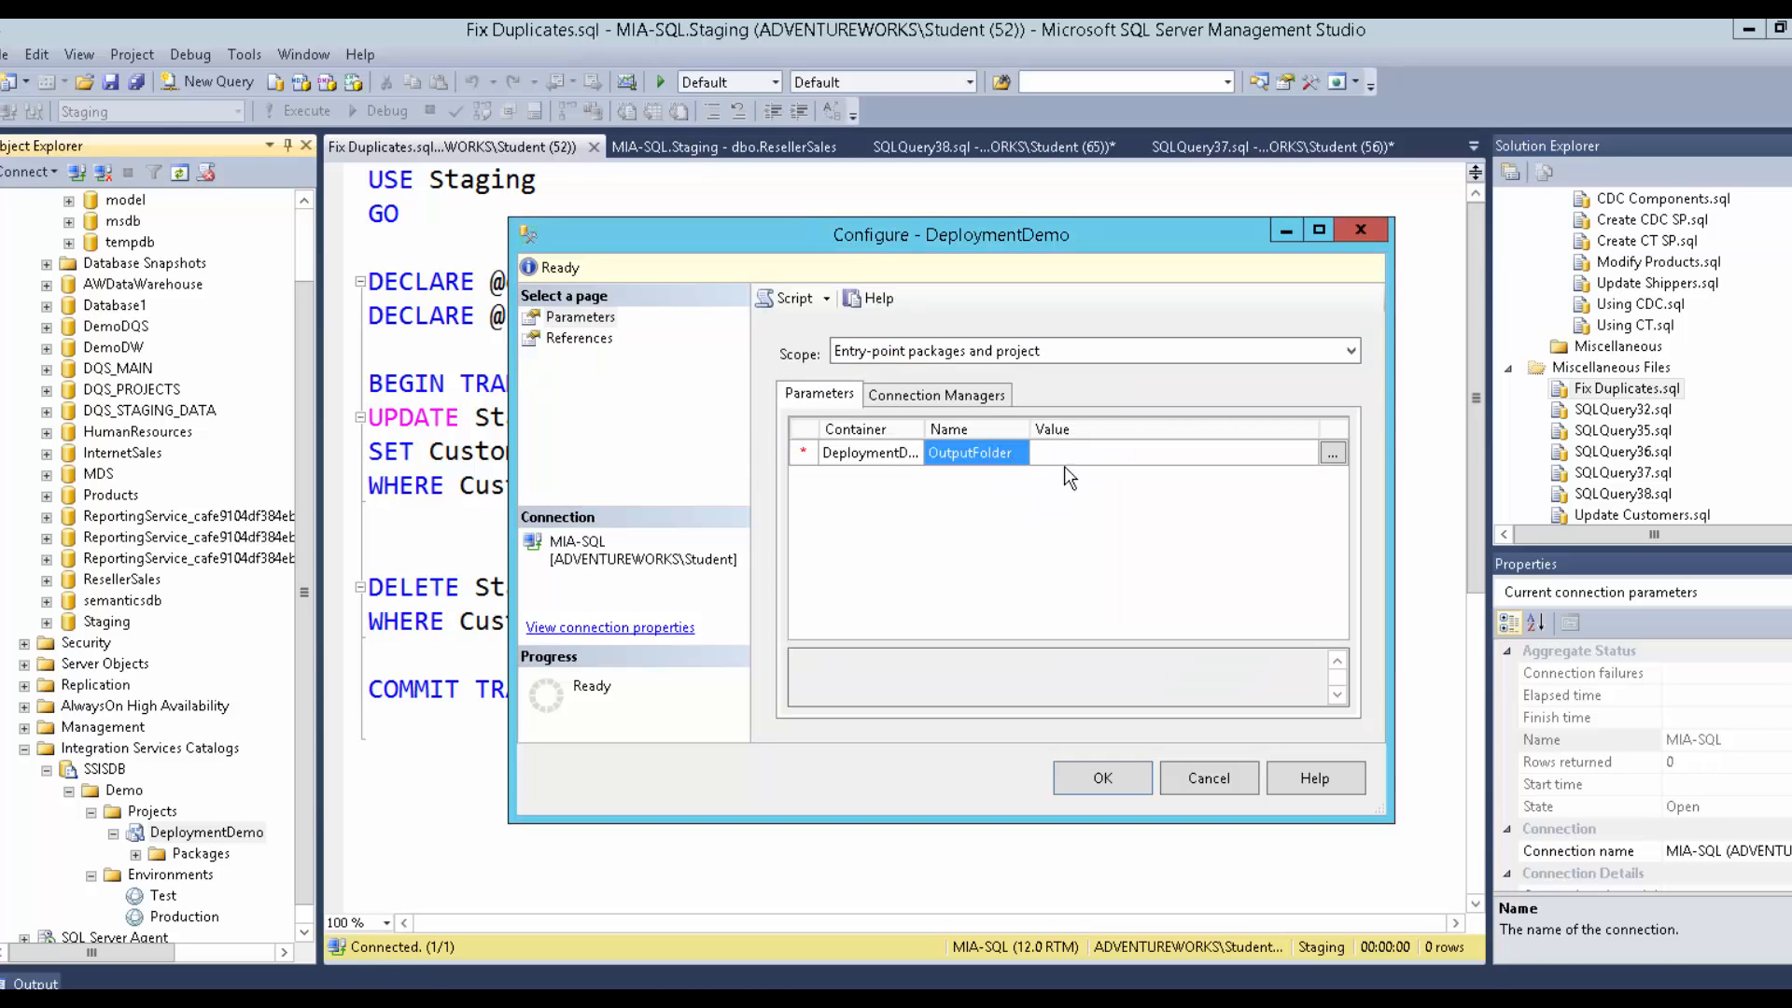
pyautogui.click(1333, 453)
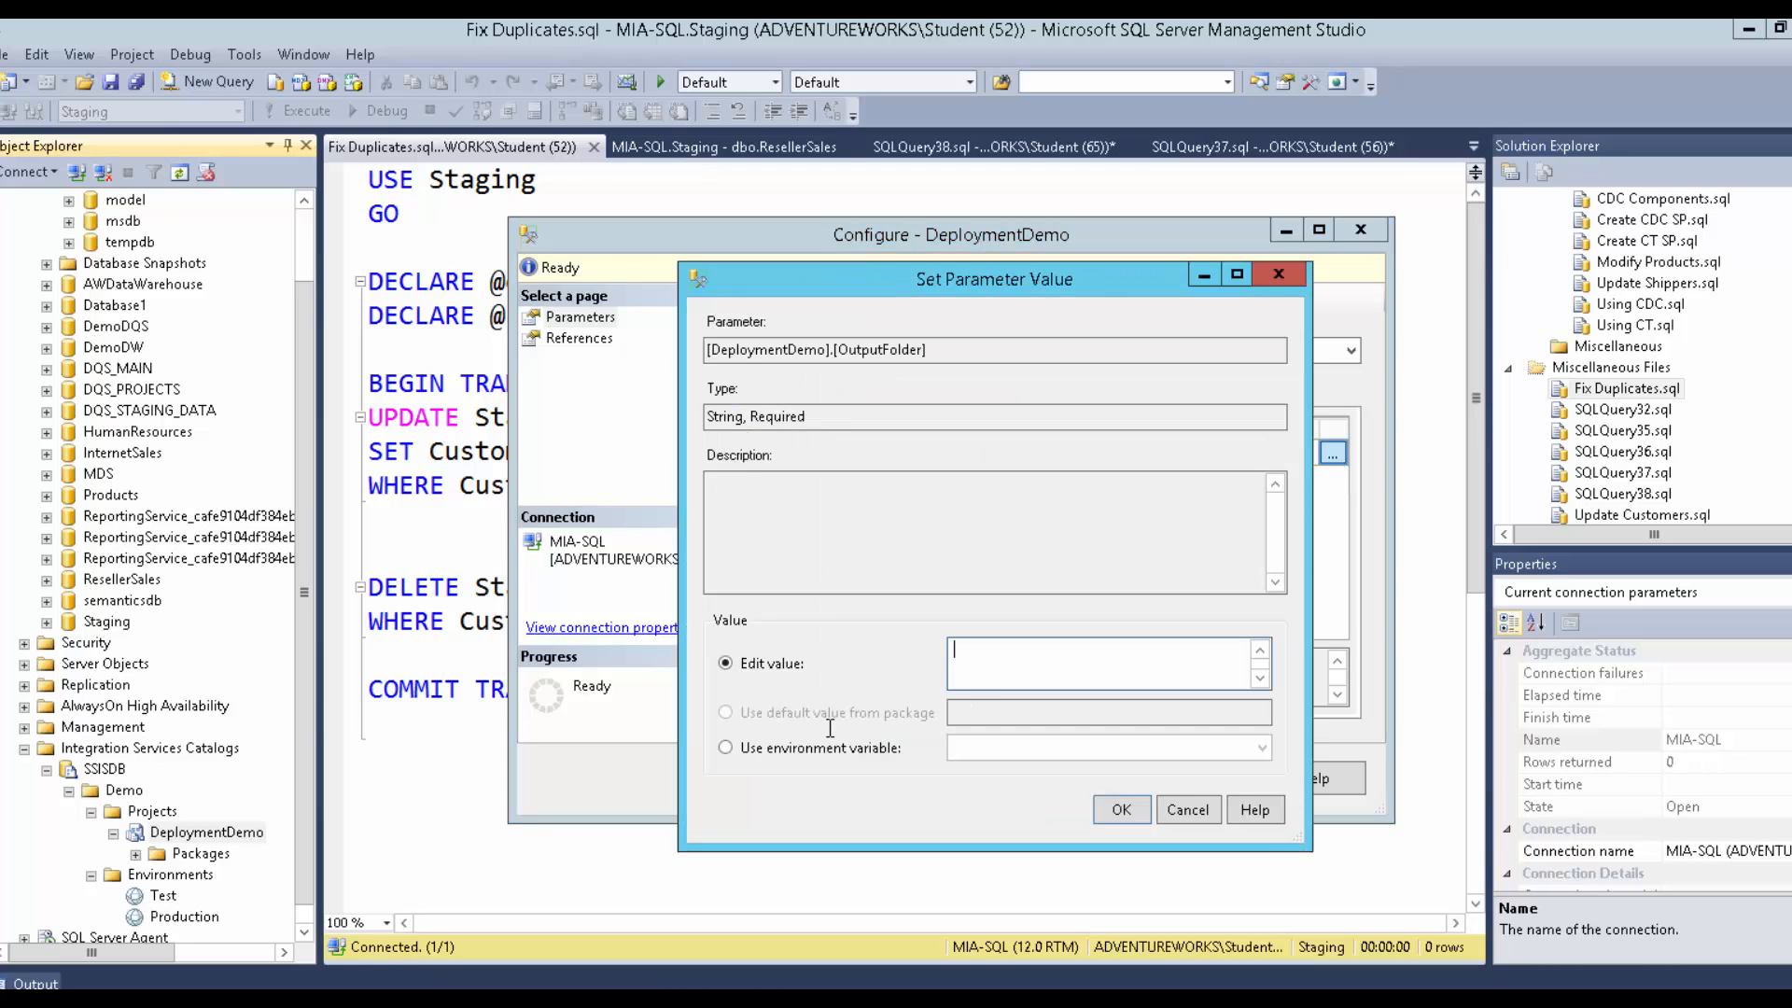
pyautogui.click(817, 752)
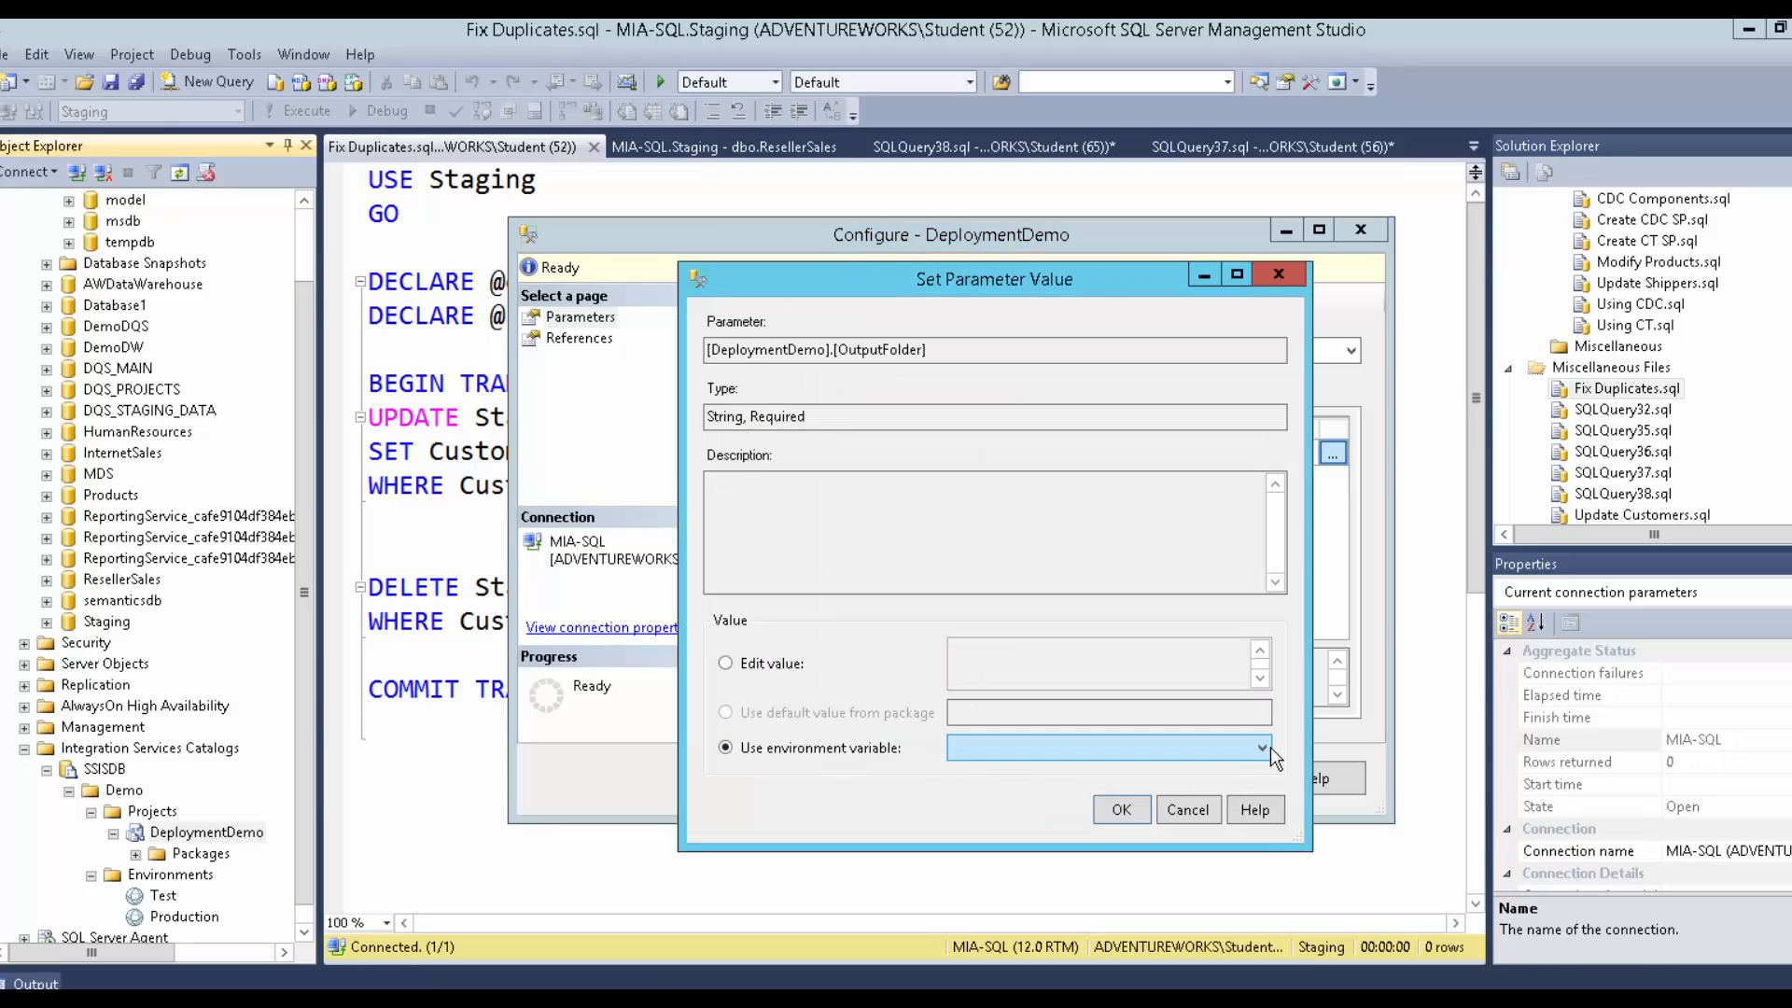
pyautogui.click(1262, 748)
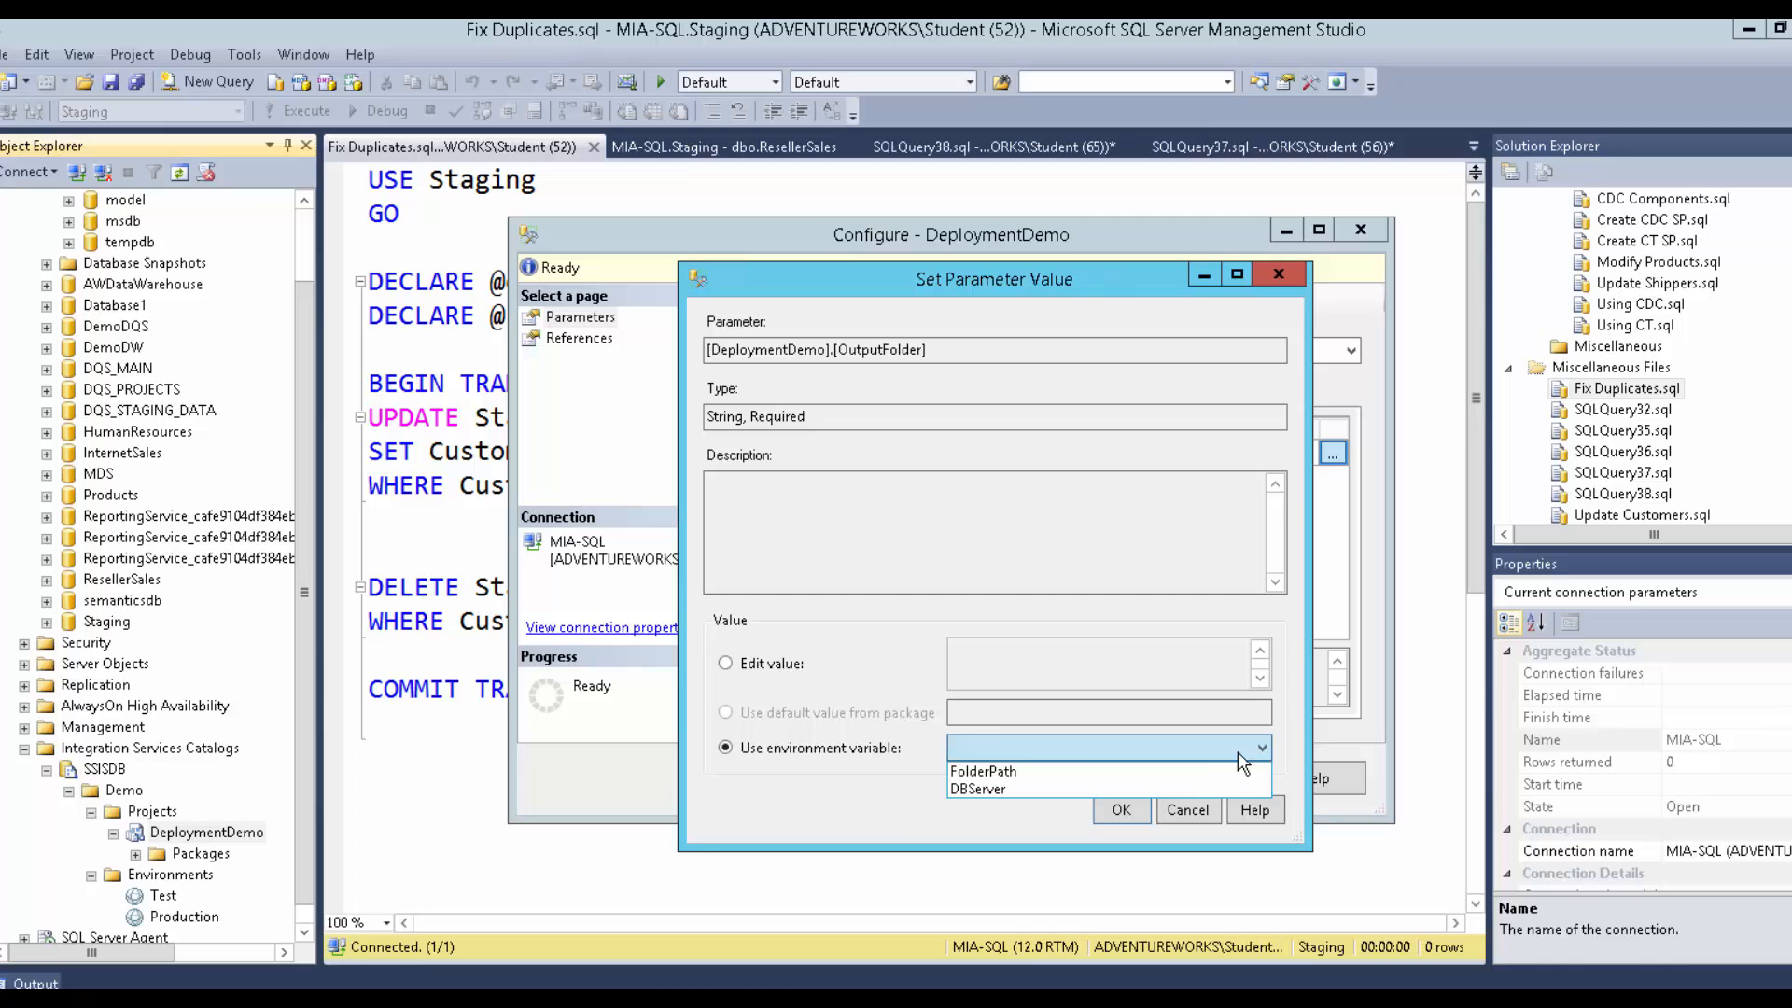
pyautogui.click(977, 772)
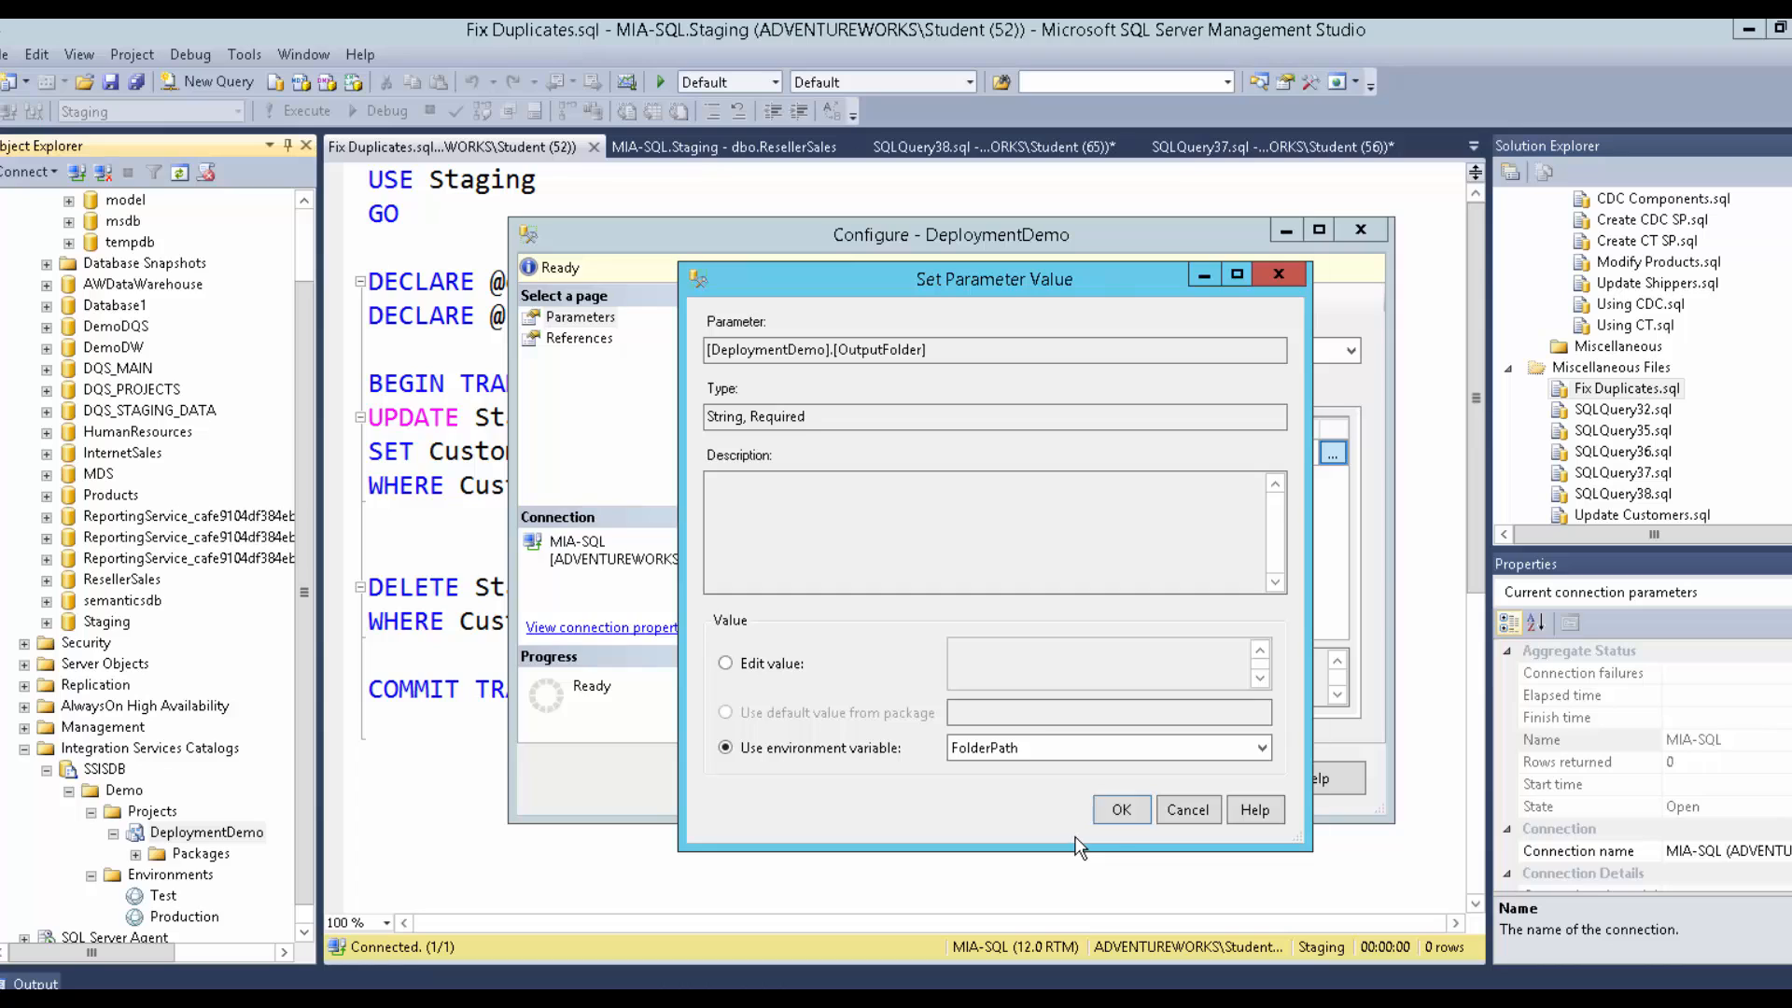
pyautogui.click(1136, 821)
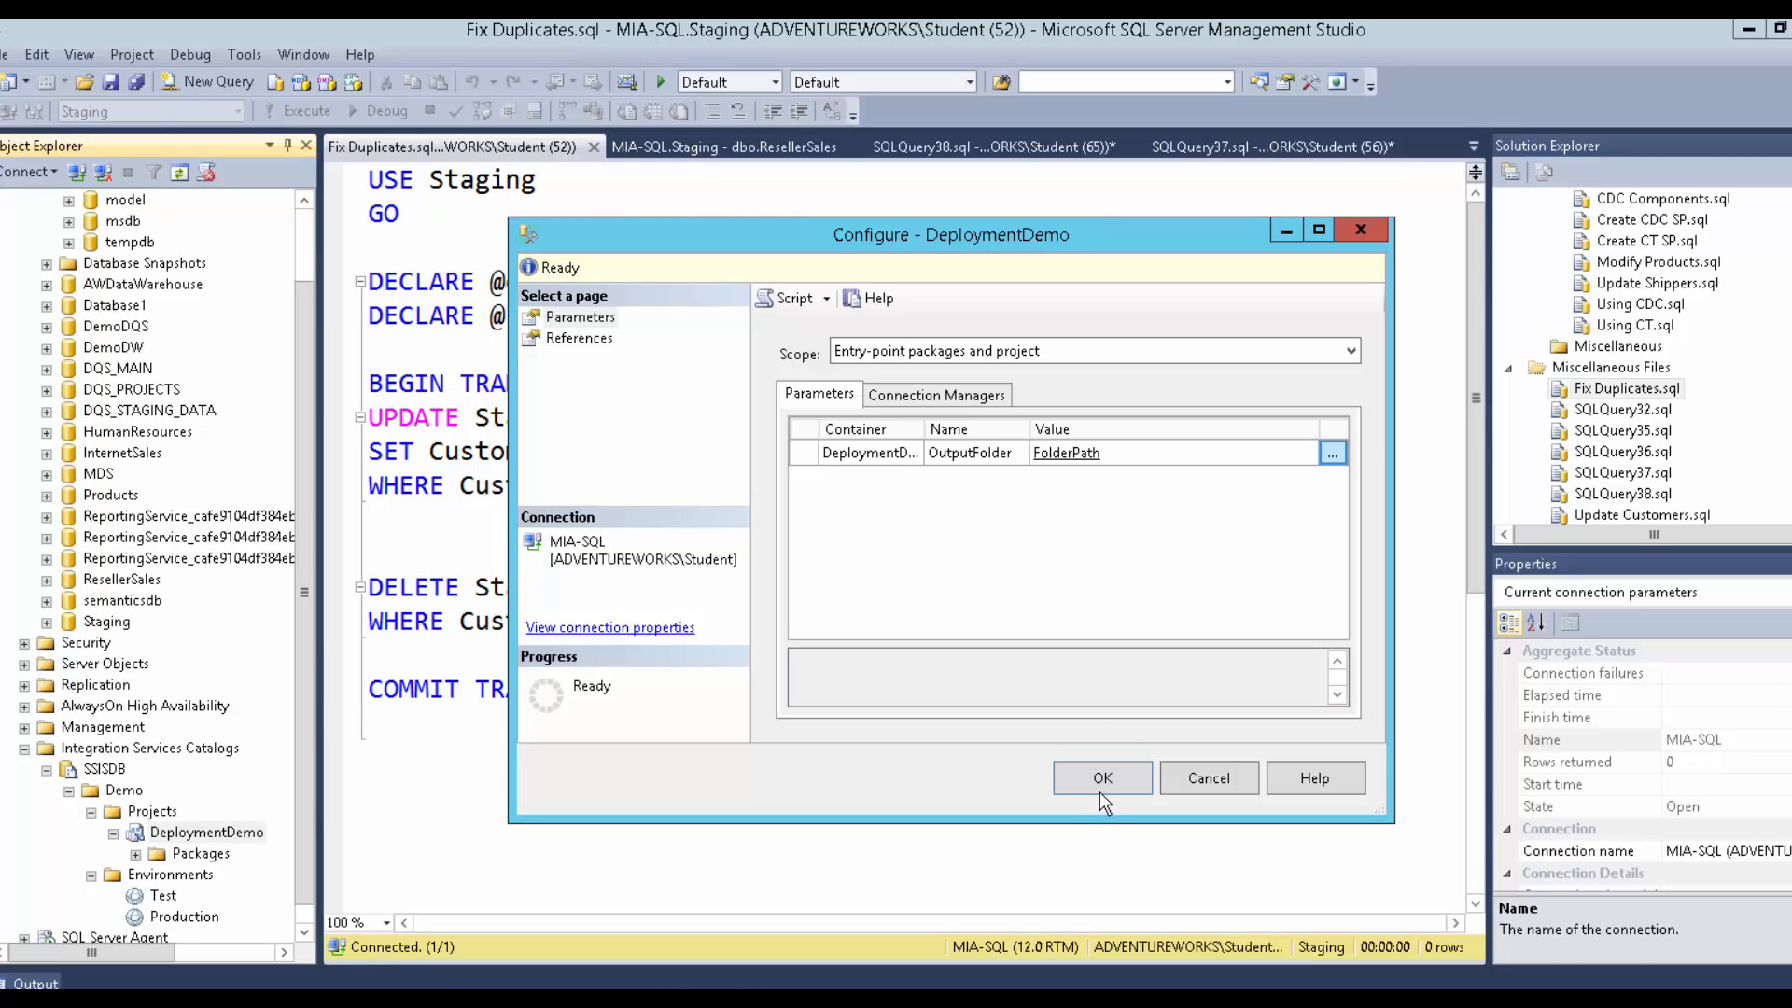
# Show the connection managers and limit the scope to the DeploymentDemo project.
pyautogui.click(970, 394)
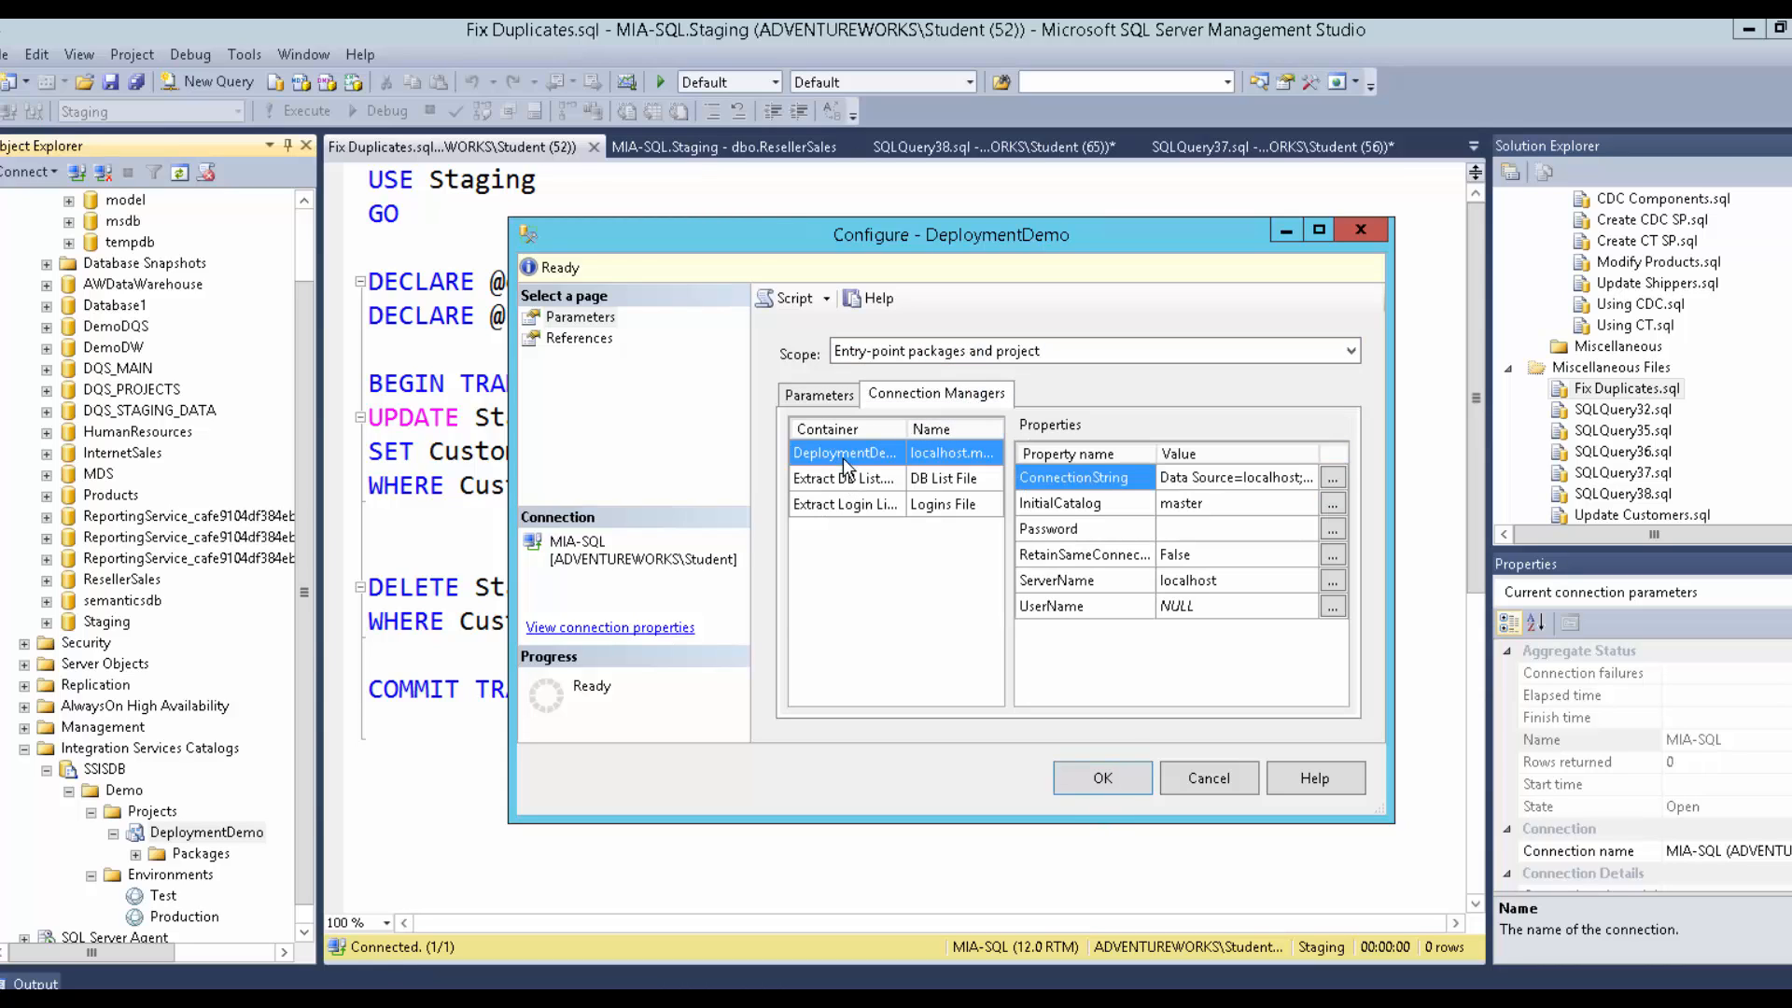
pyautogui.moveTo(905, 429)
pyautogui.mouseDown()
pyautogui.moveTo(992, 429)
pyautogui.moveTo(938, 436)
pyautogui.mouseUp()
pyautogui.click(894, 479)
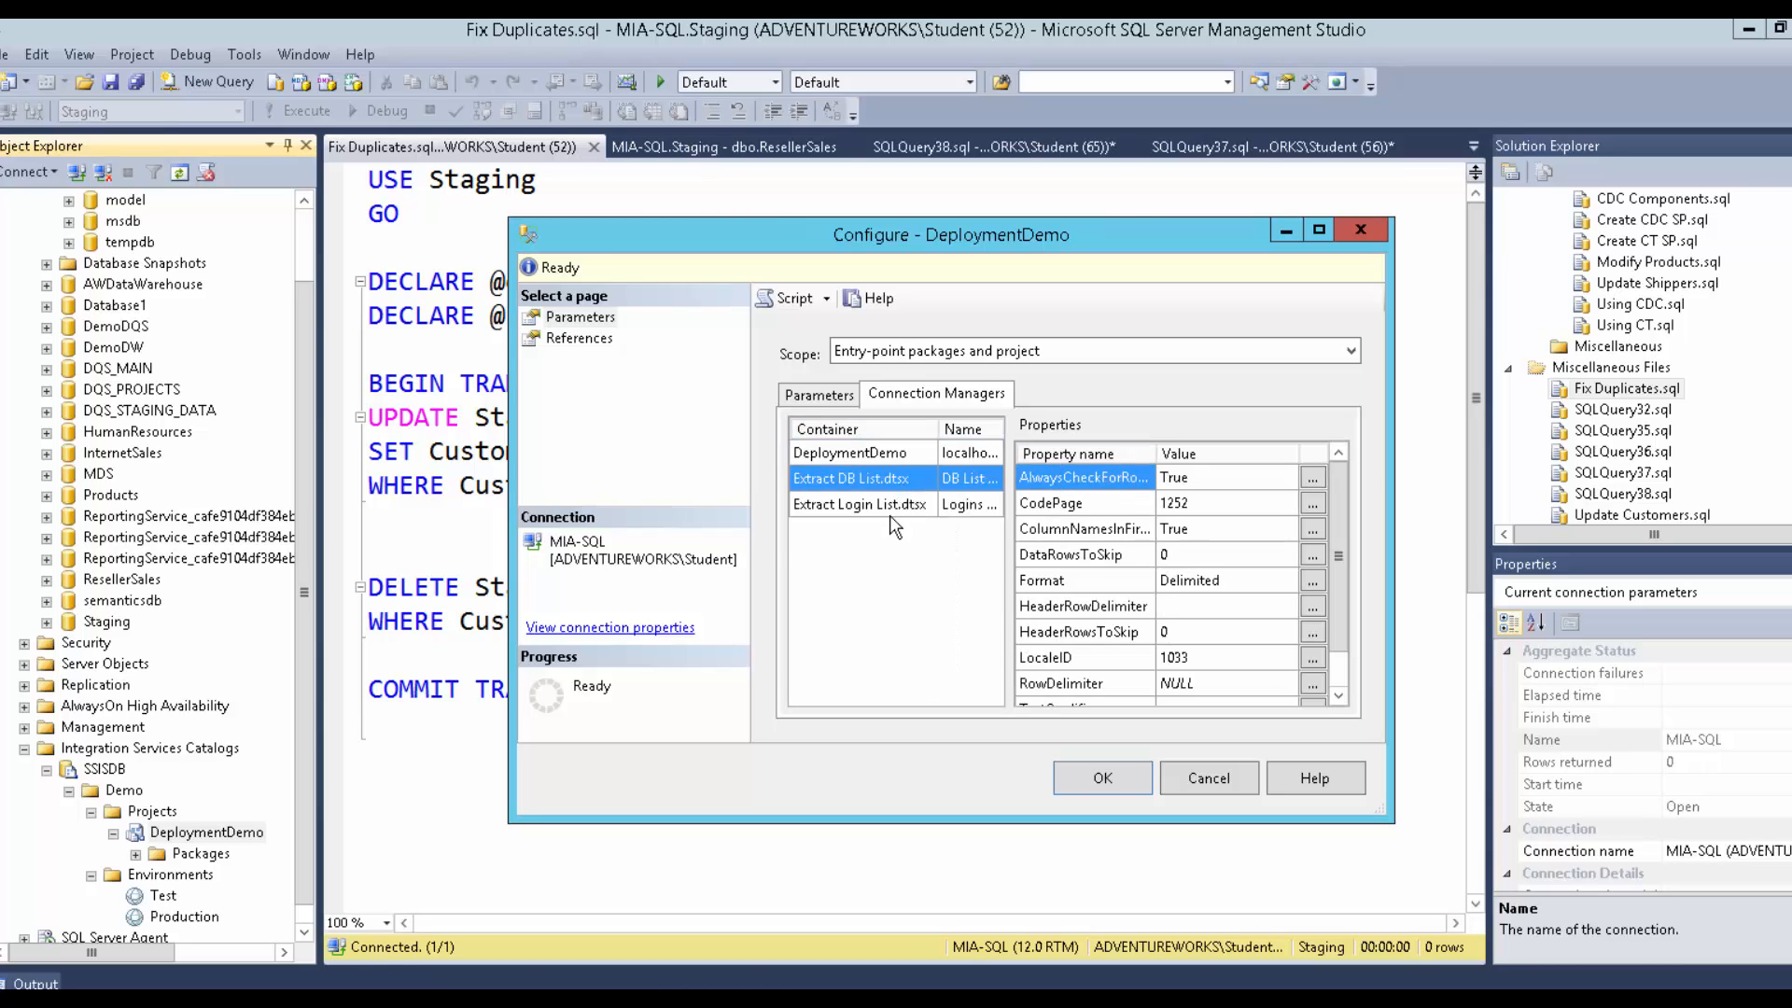
pyautogui.click(894, 509)
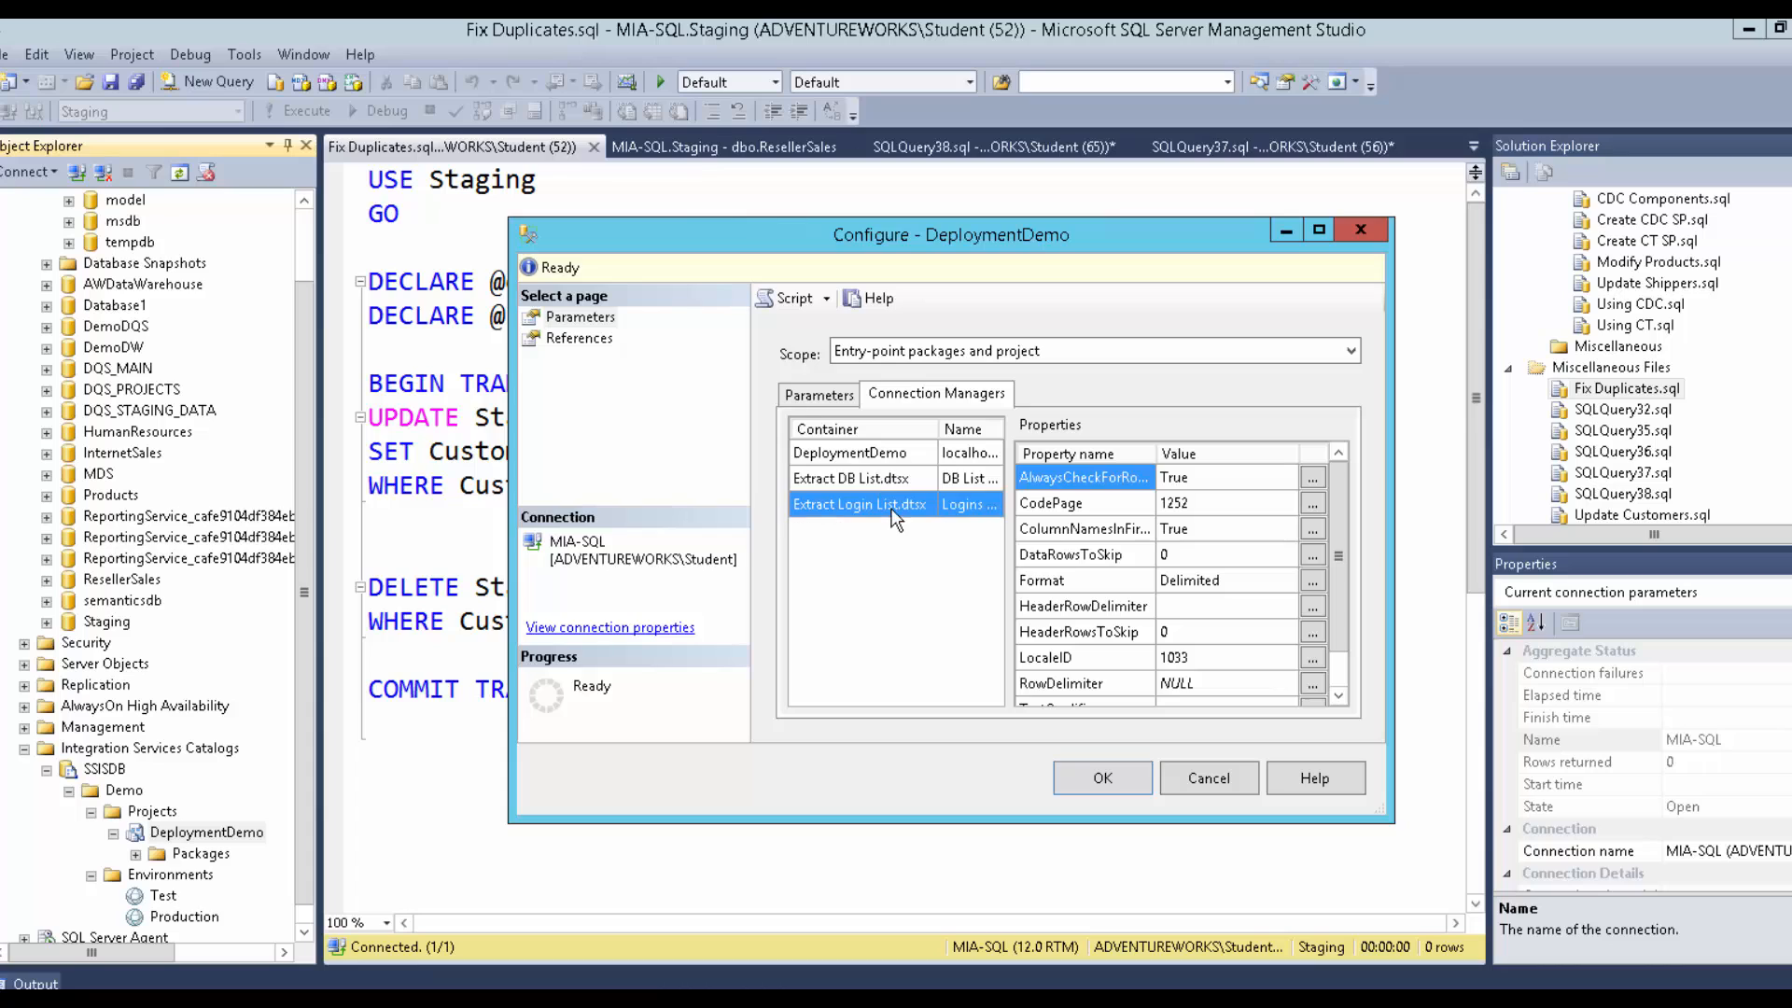
pyautogui.click(894, 455)
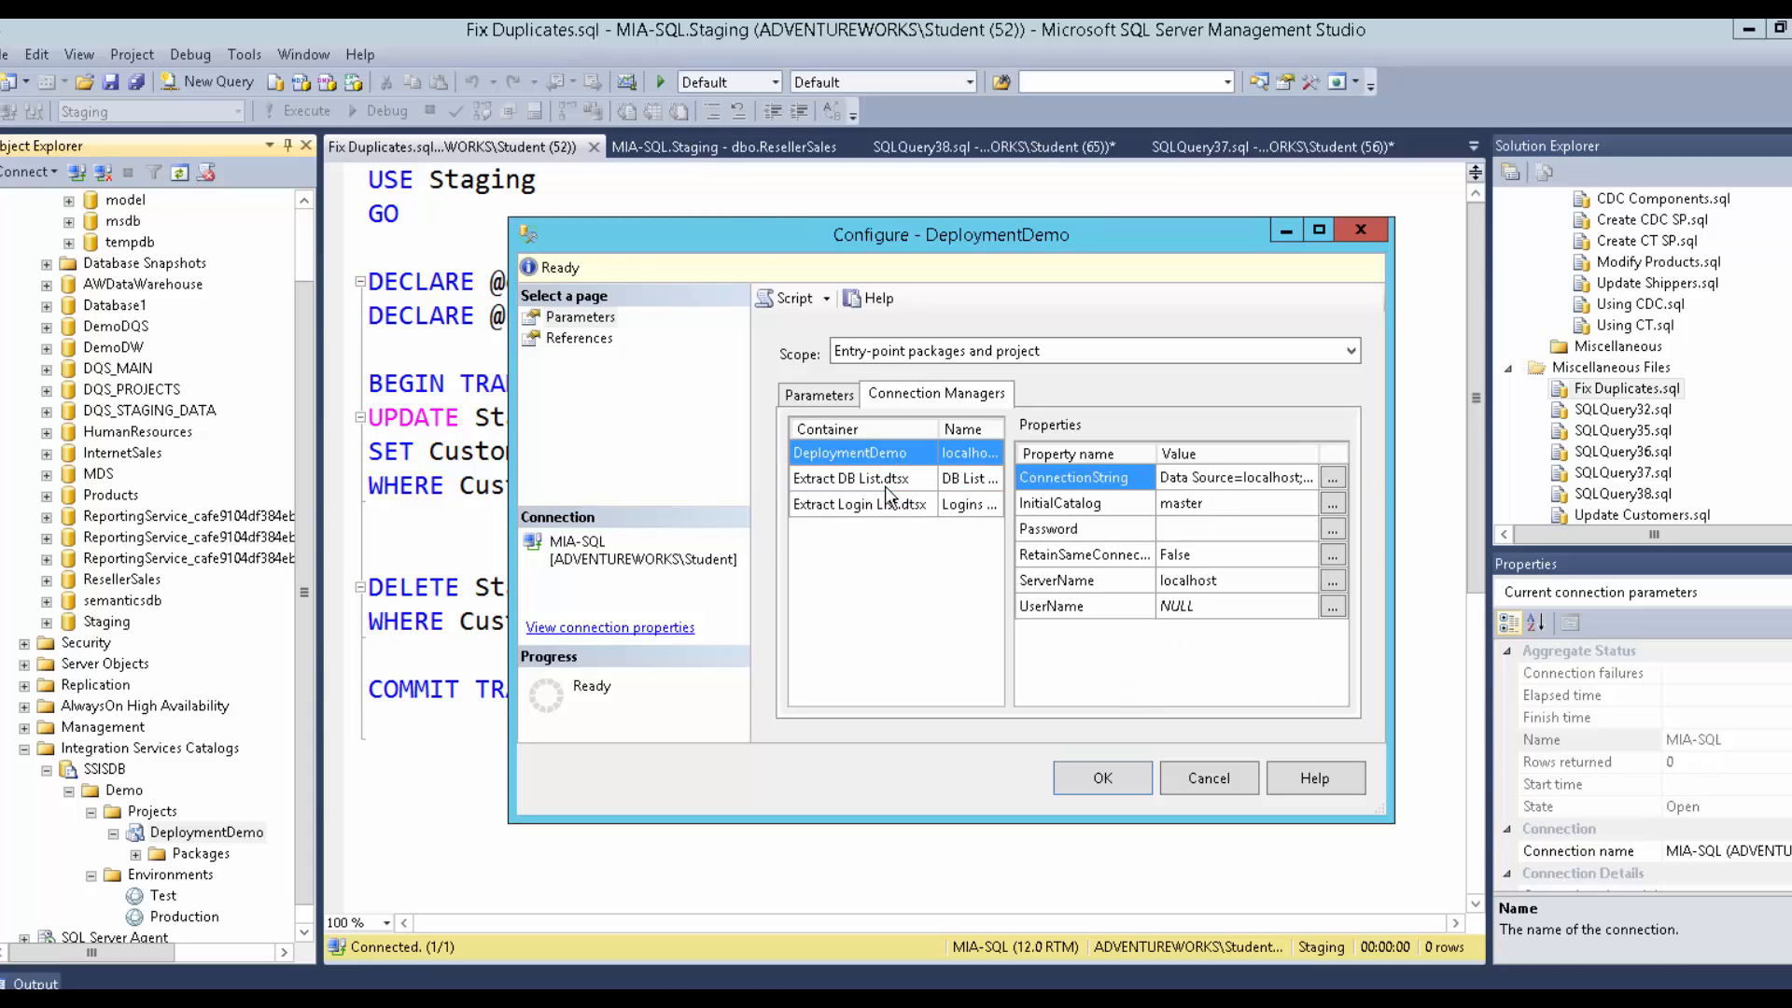
pyautogui.click(917, 351)
pyautogui.click(896, 409)
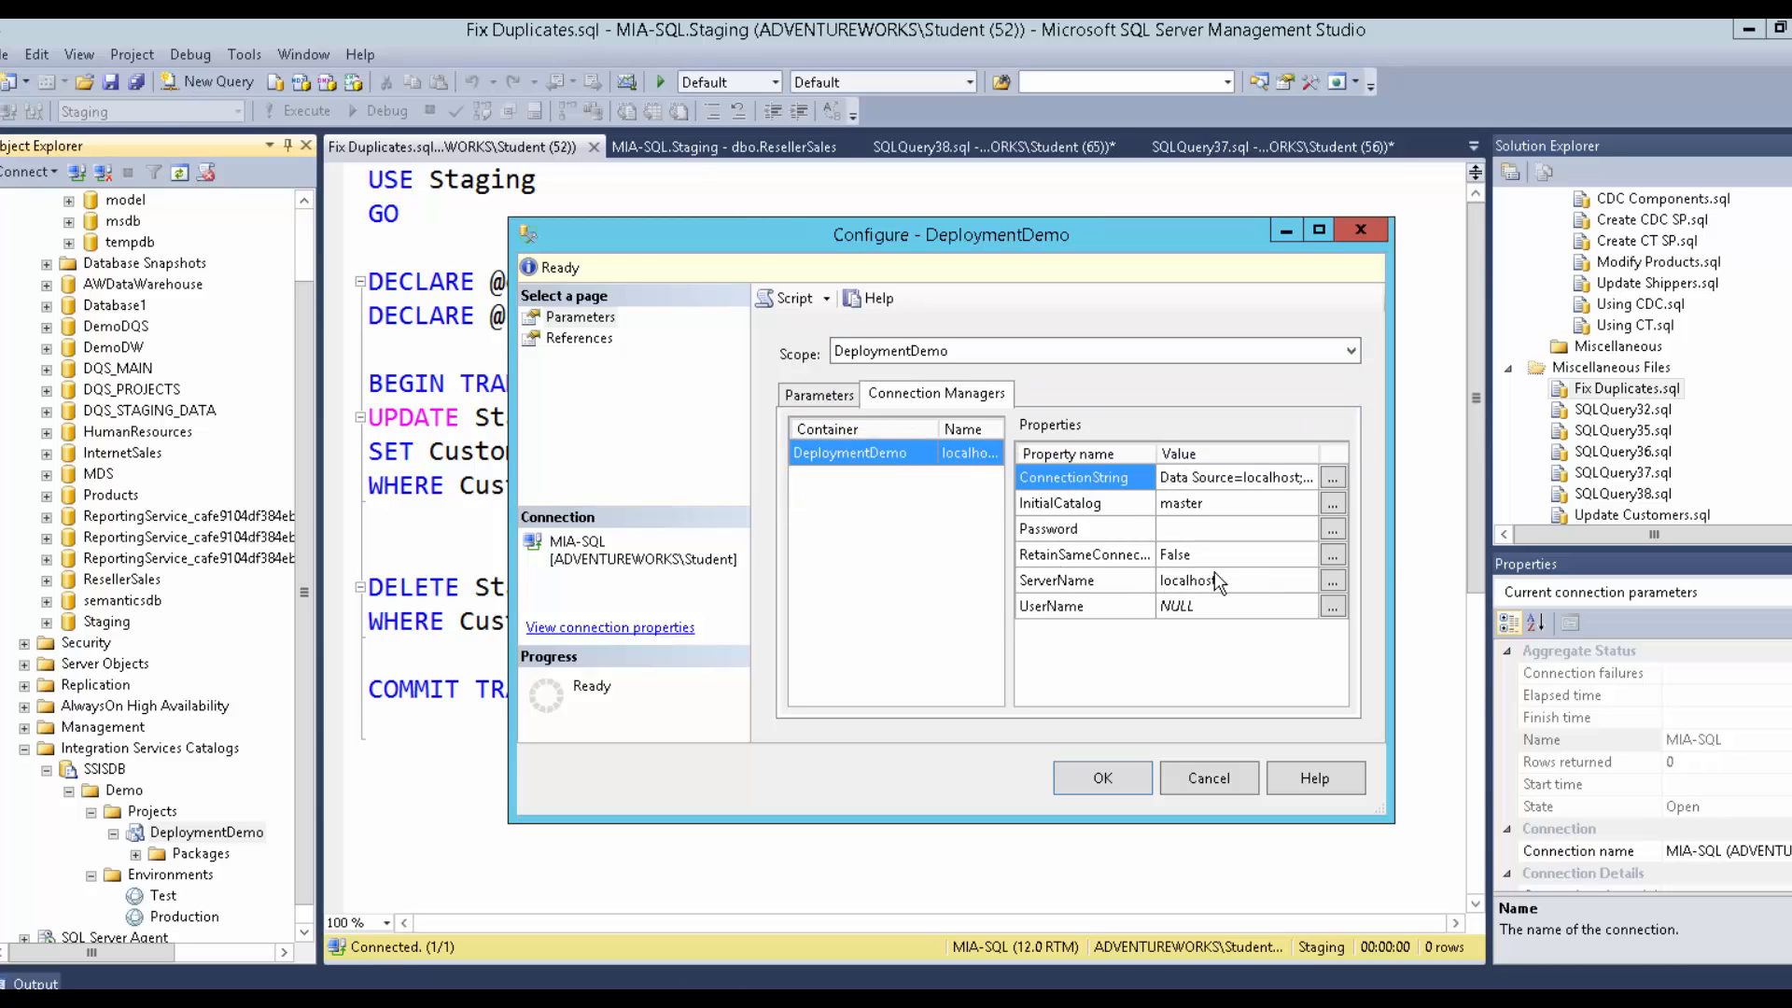
# Bind ServerName to the DBServer environment variable and save the configuration.
pyautogui.click(1332, 581)
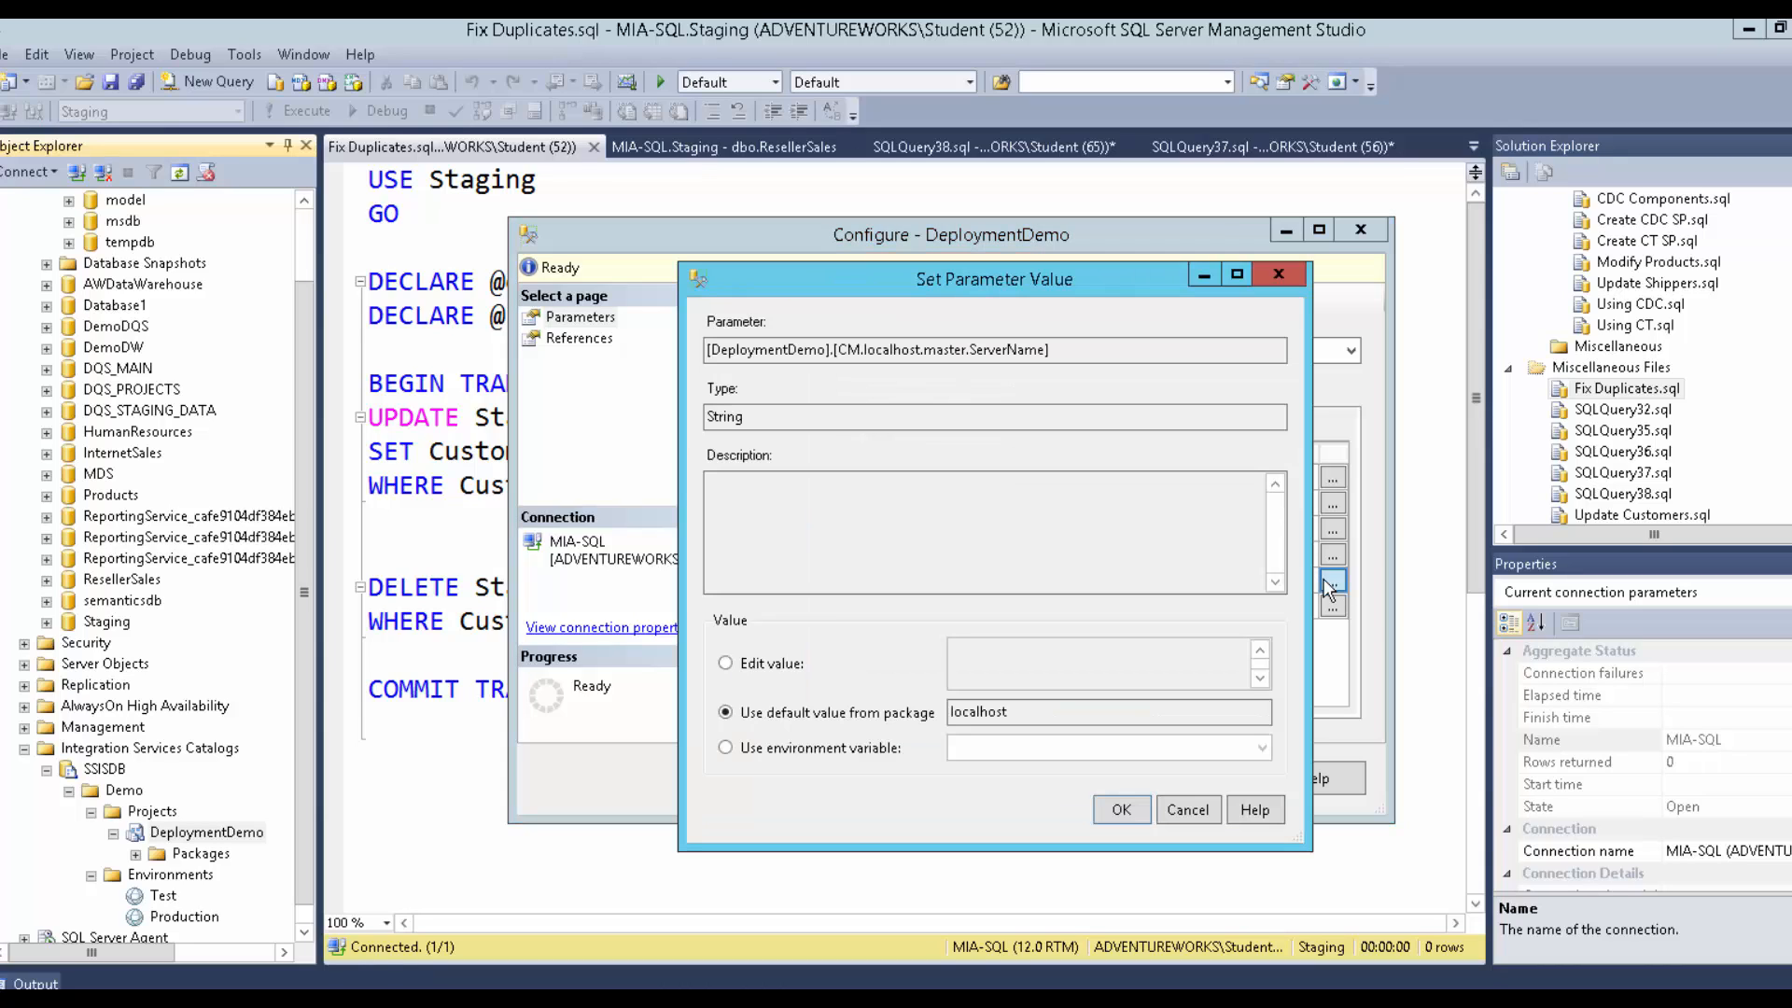
pyautogui.click(861, 751)
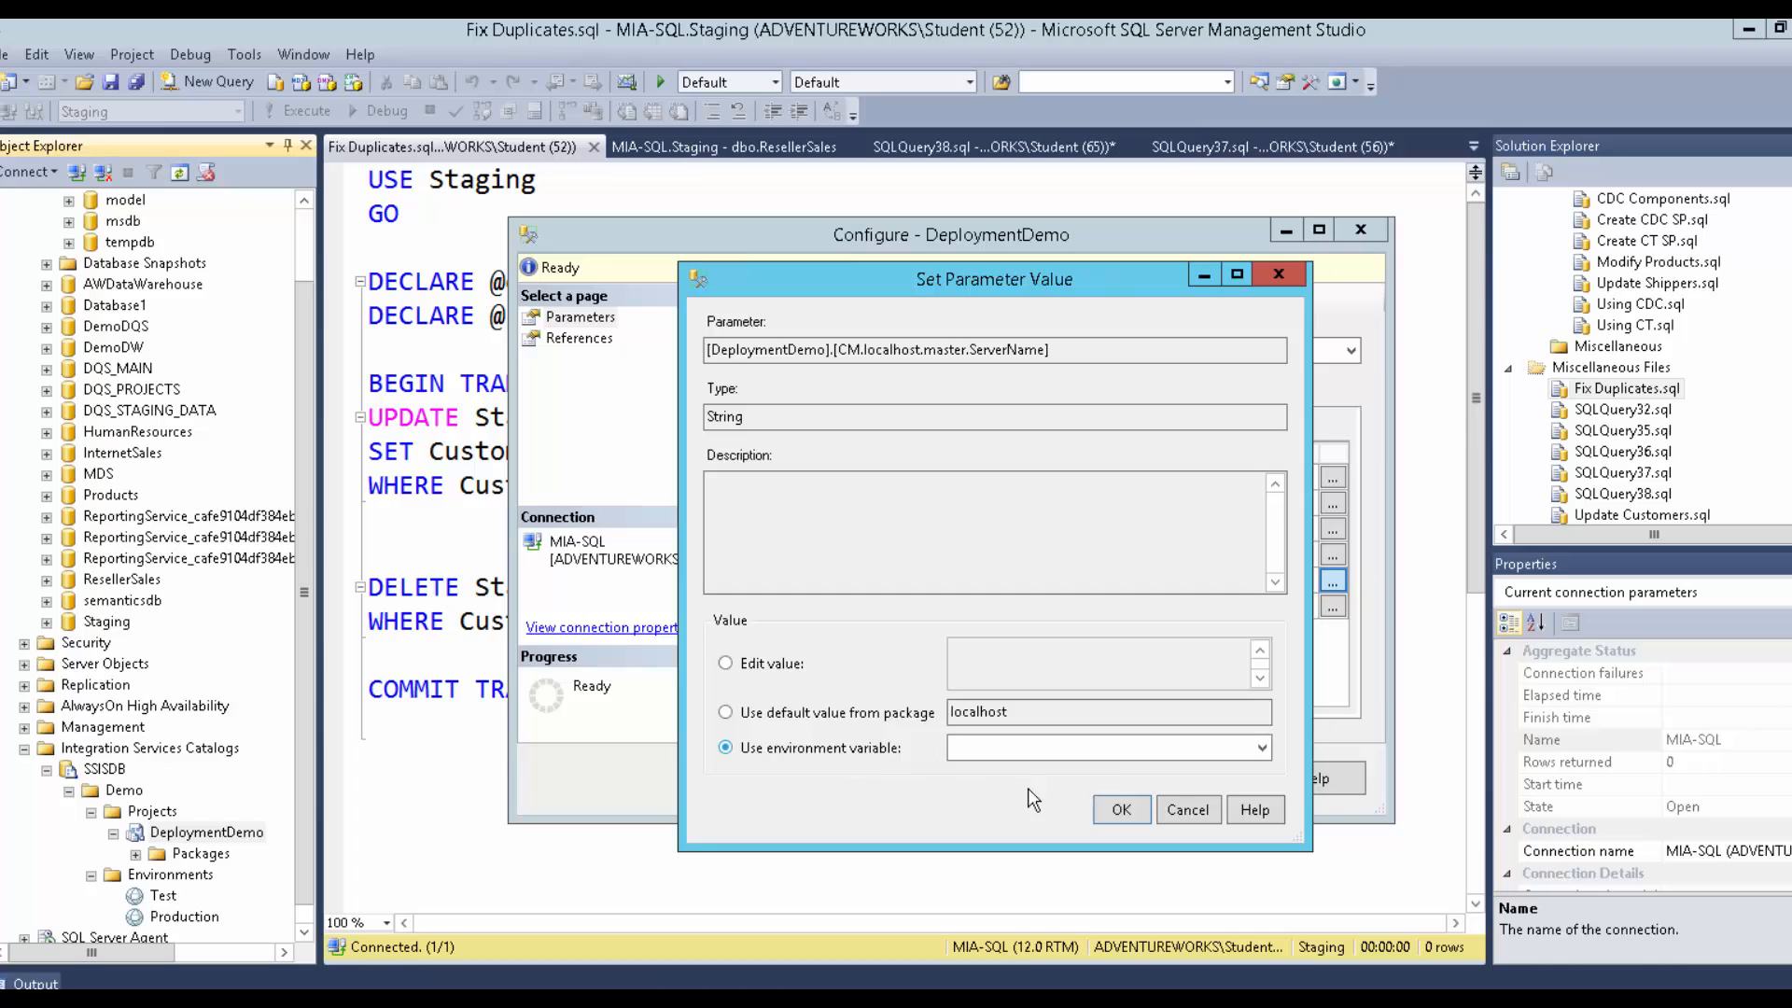
pyautogui.click(1114, 748)
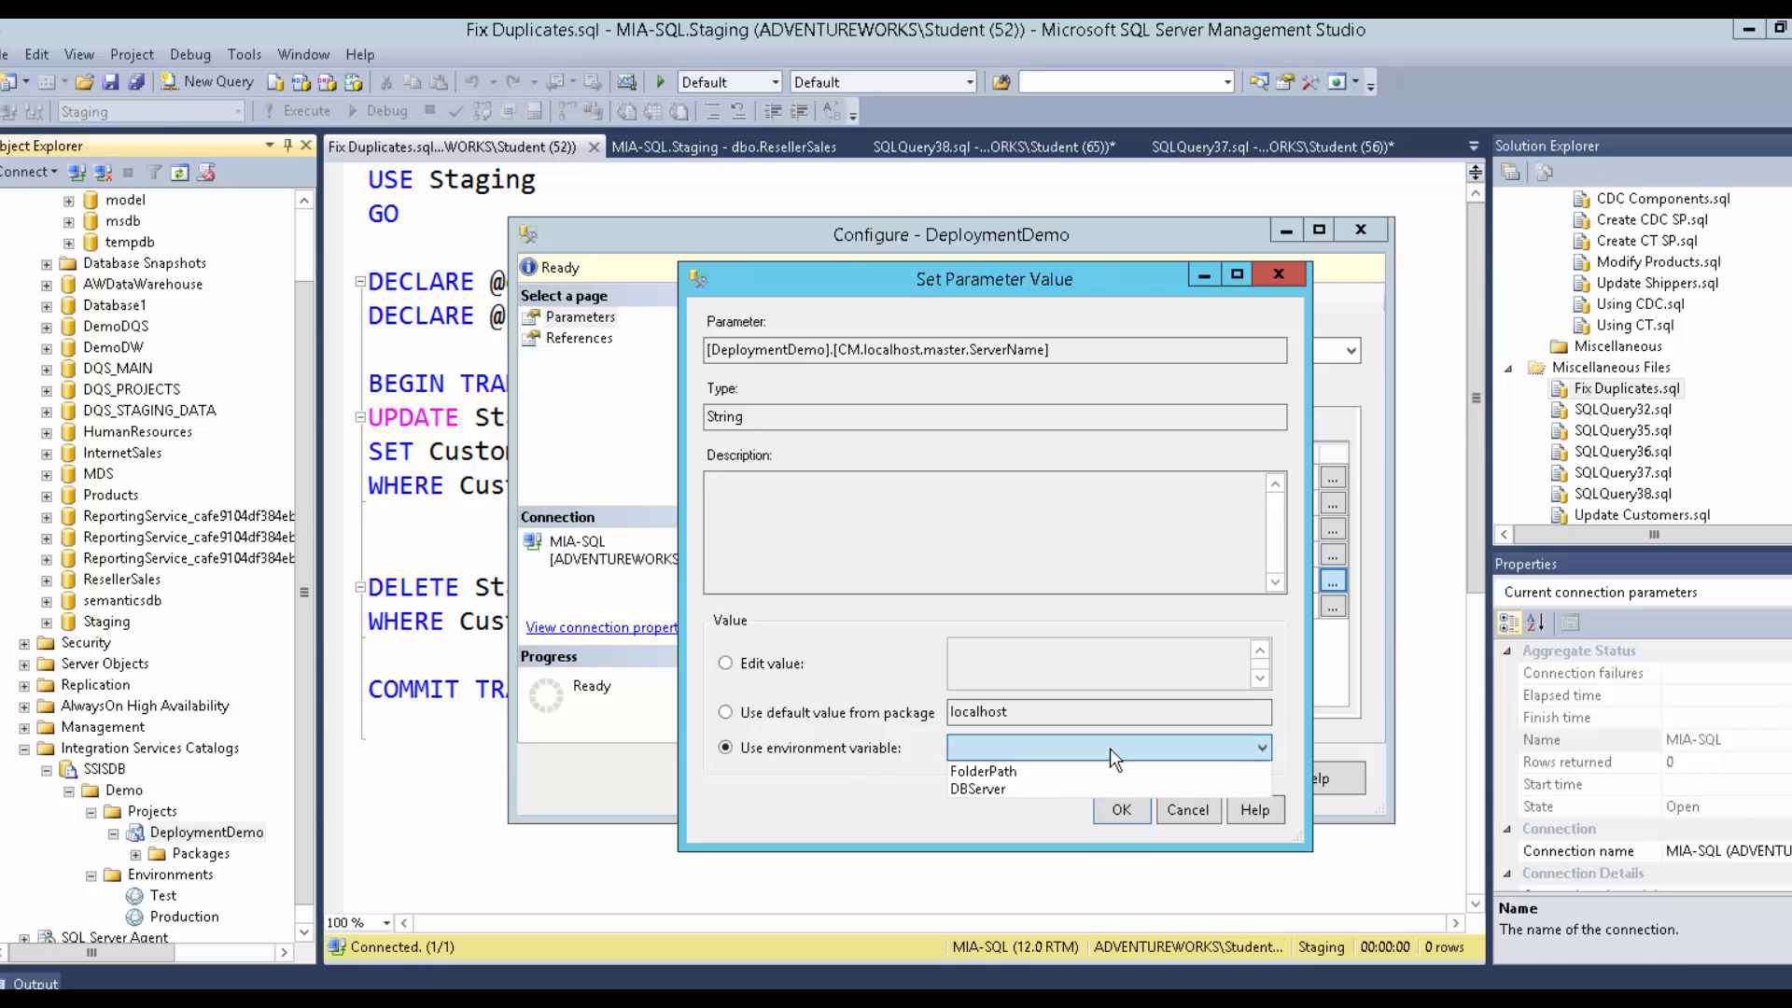
pyautogui.click(1031, 784)
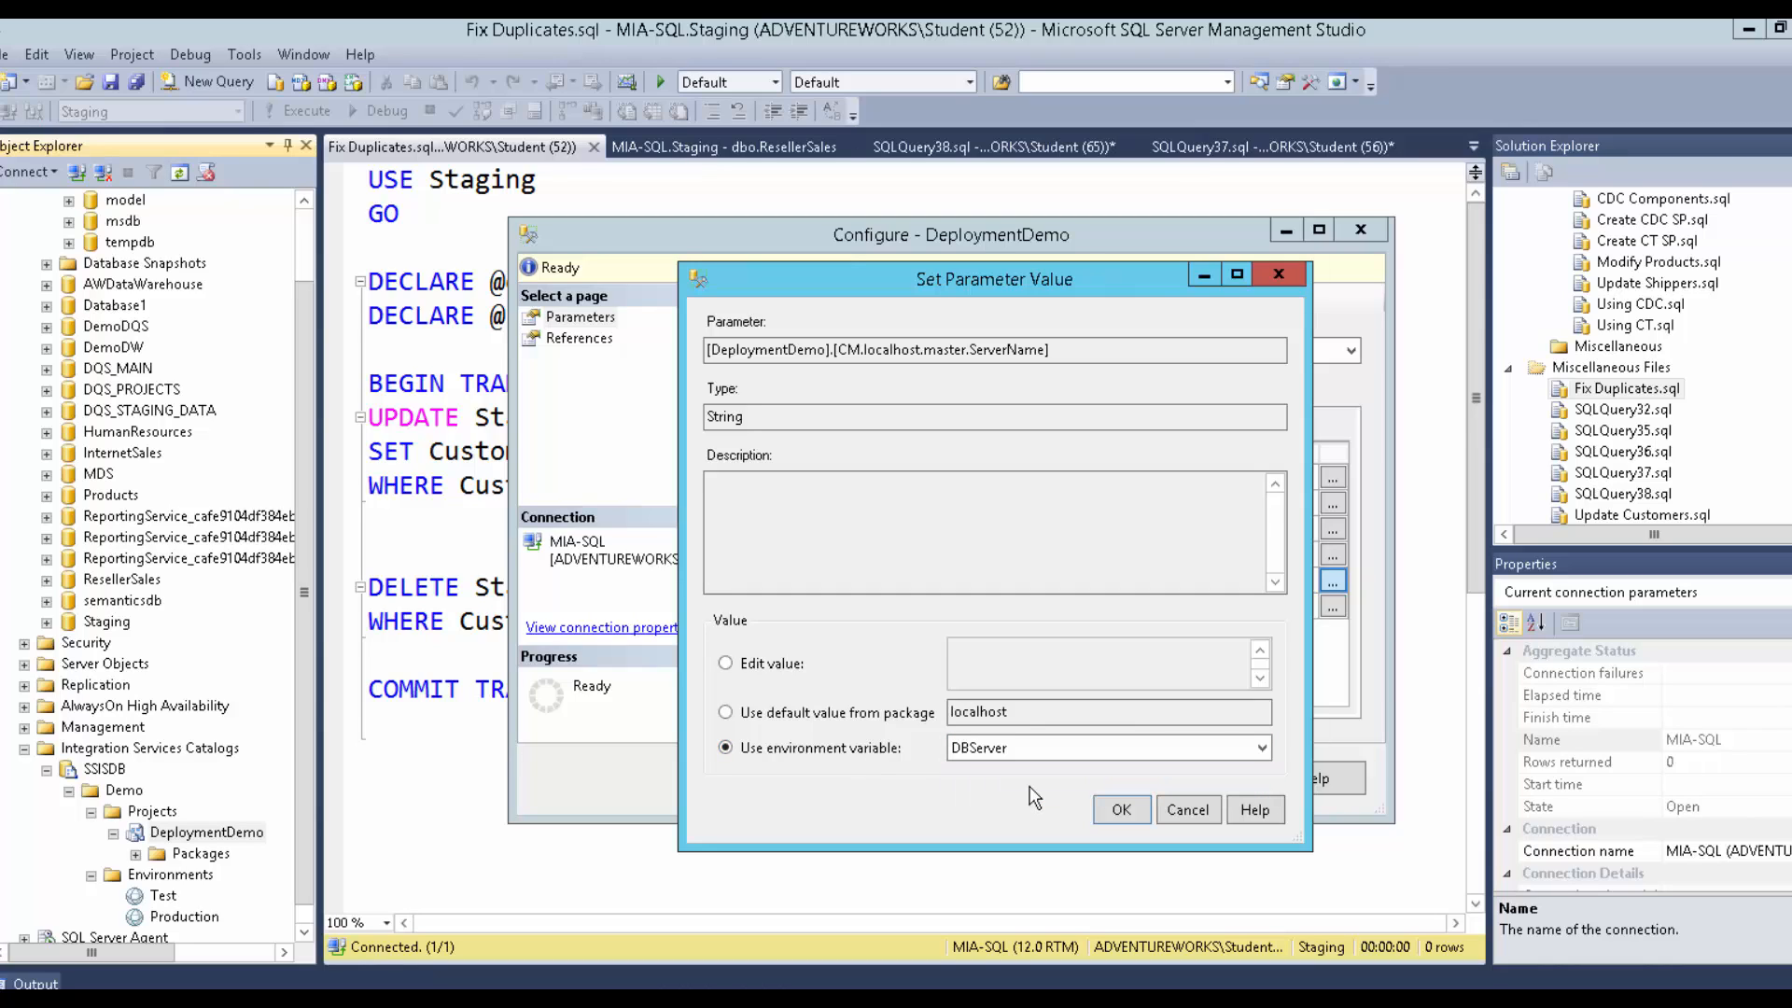
pyautogui.click(1120, 813)
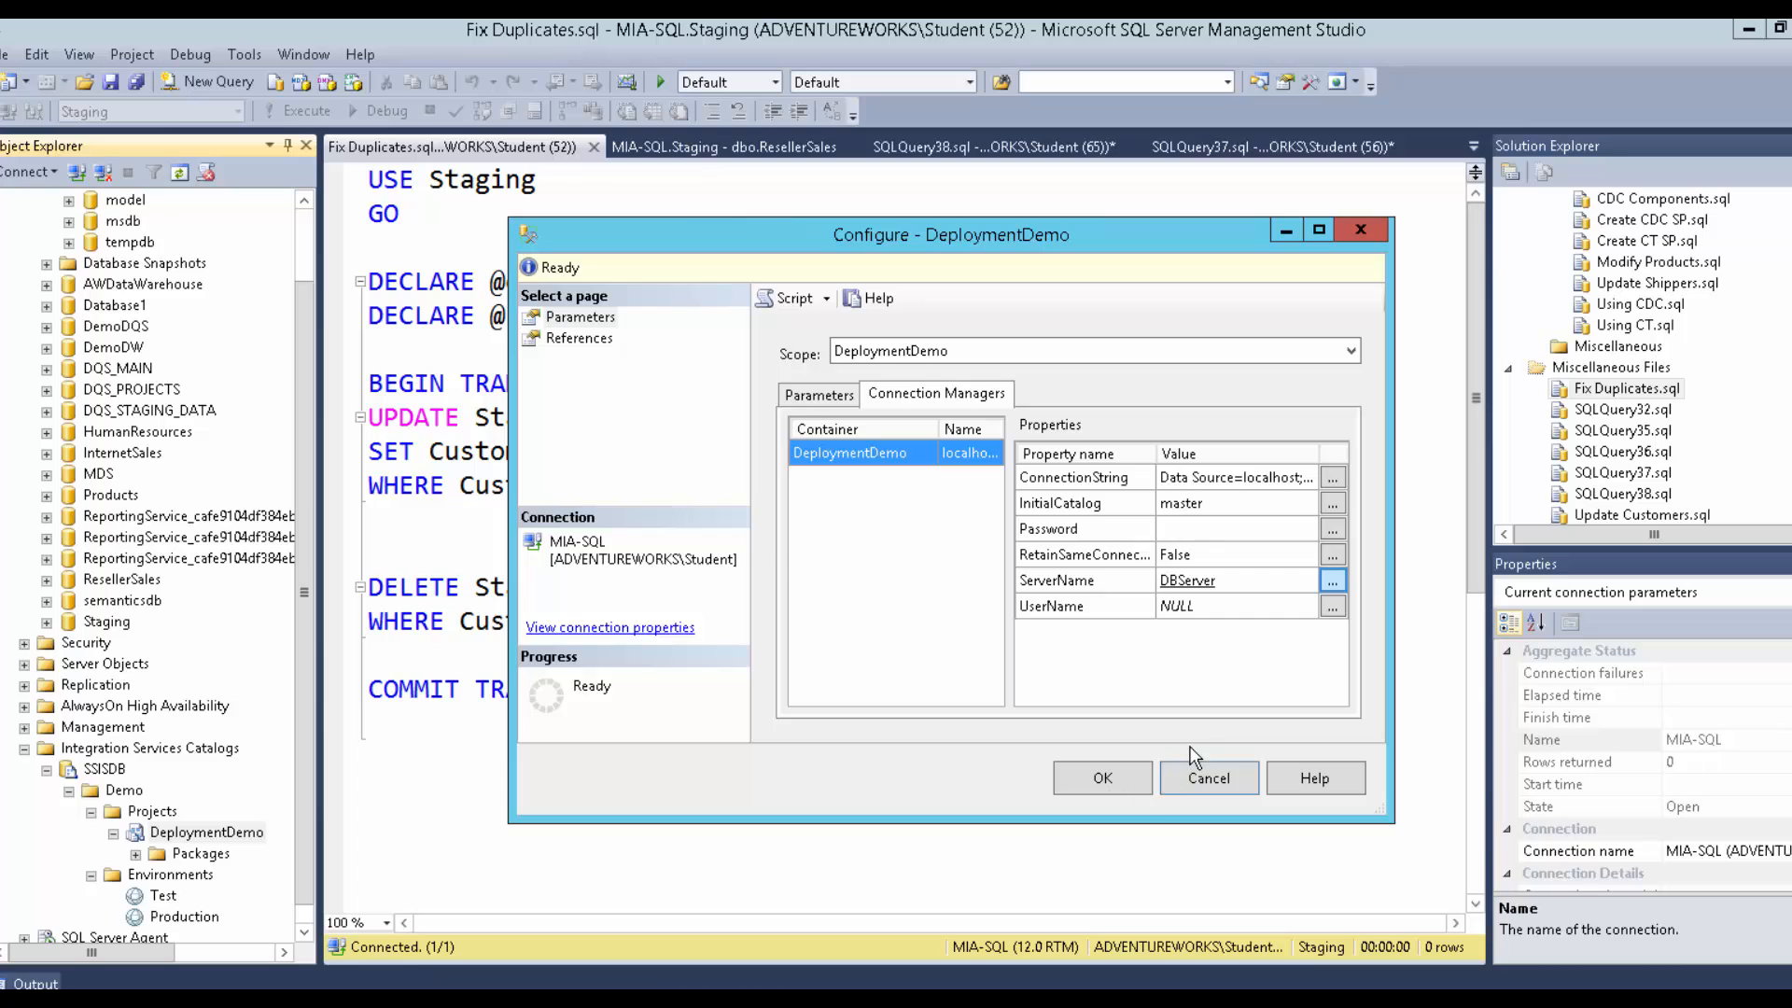
pyautogui.click(1122, 775)
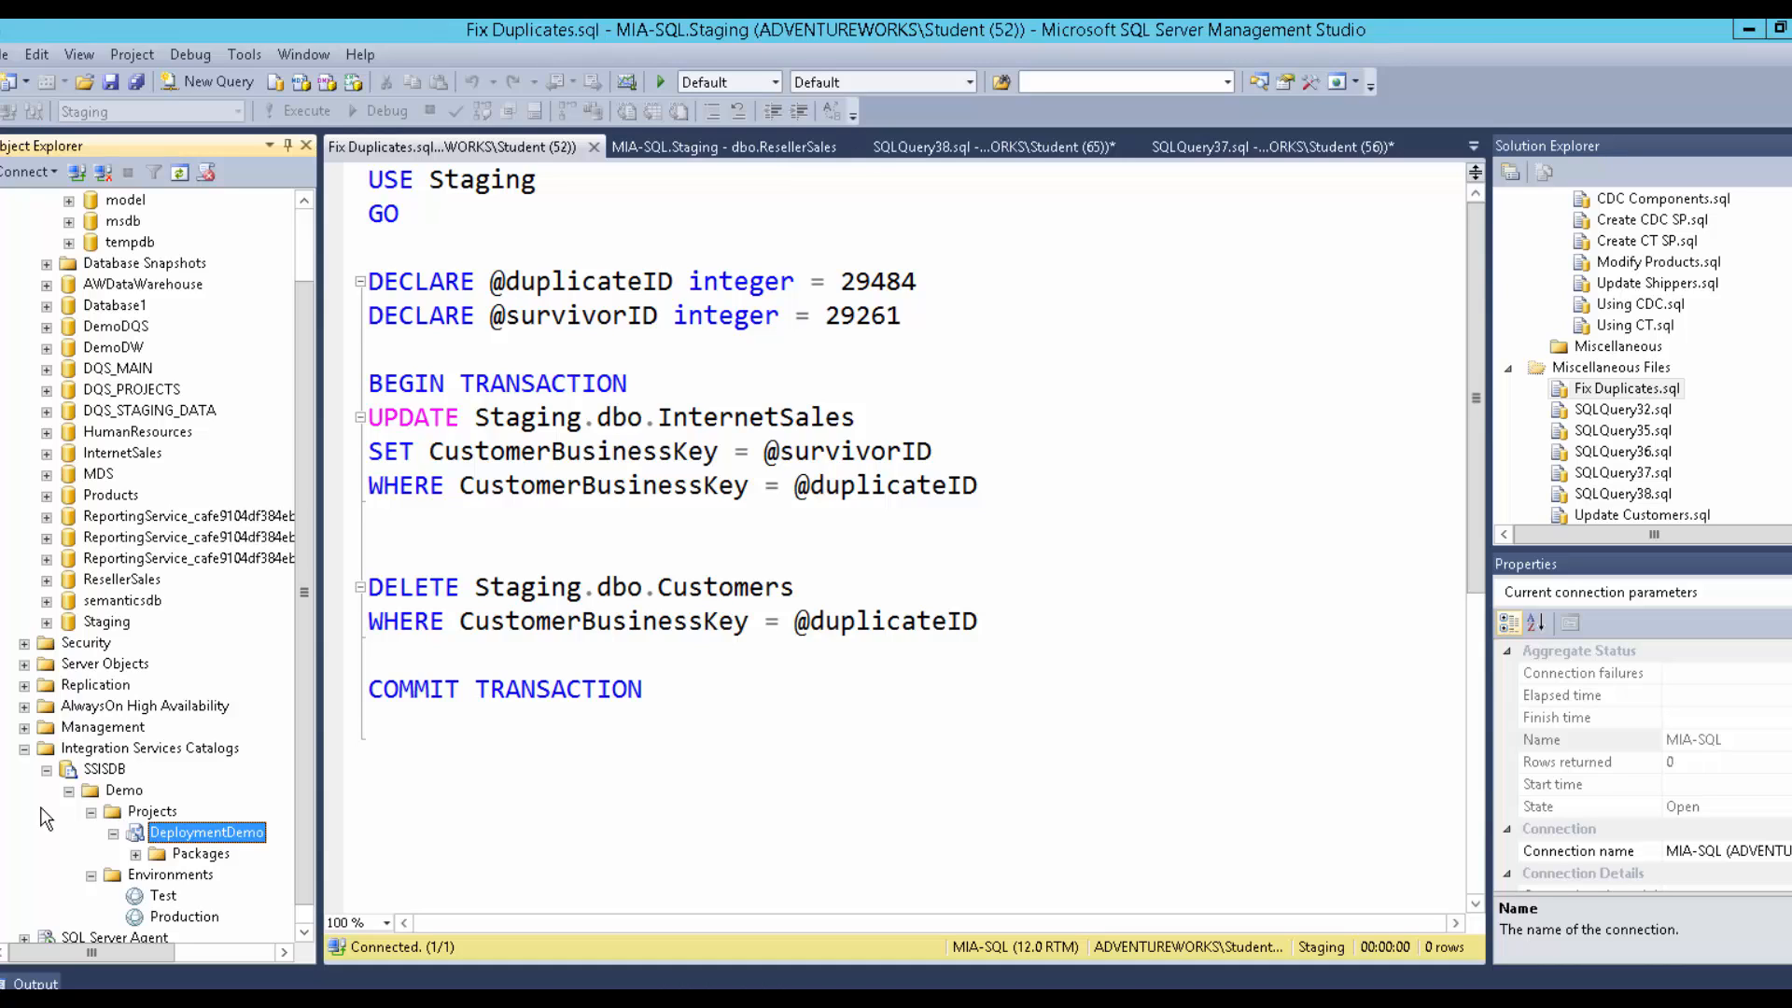
# Review the SSISDB catalog properties and close them without changes.
pyautogui.rightClick(80, 776)
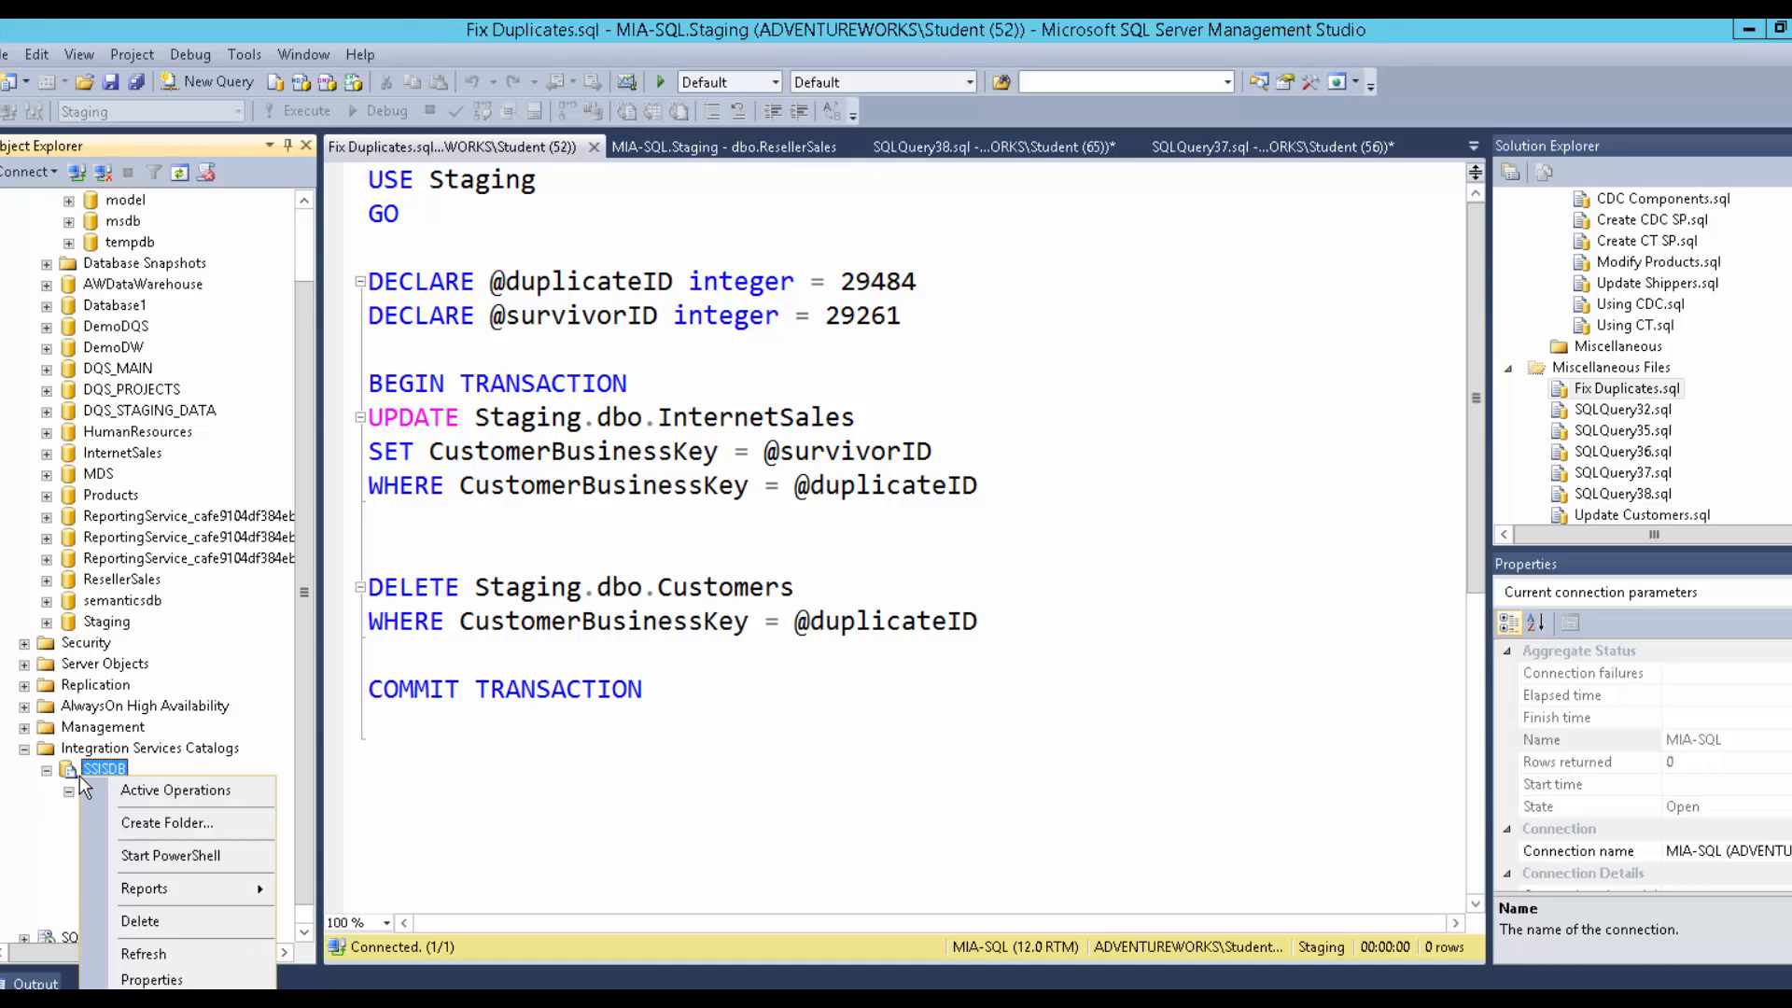
pyautogui.click(153, 986)
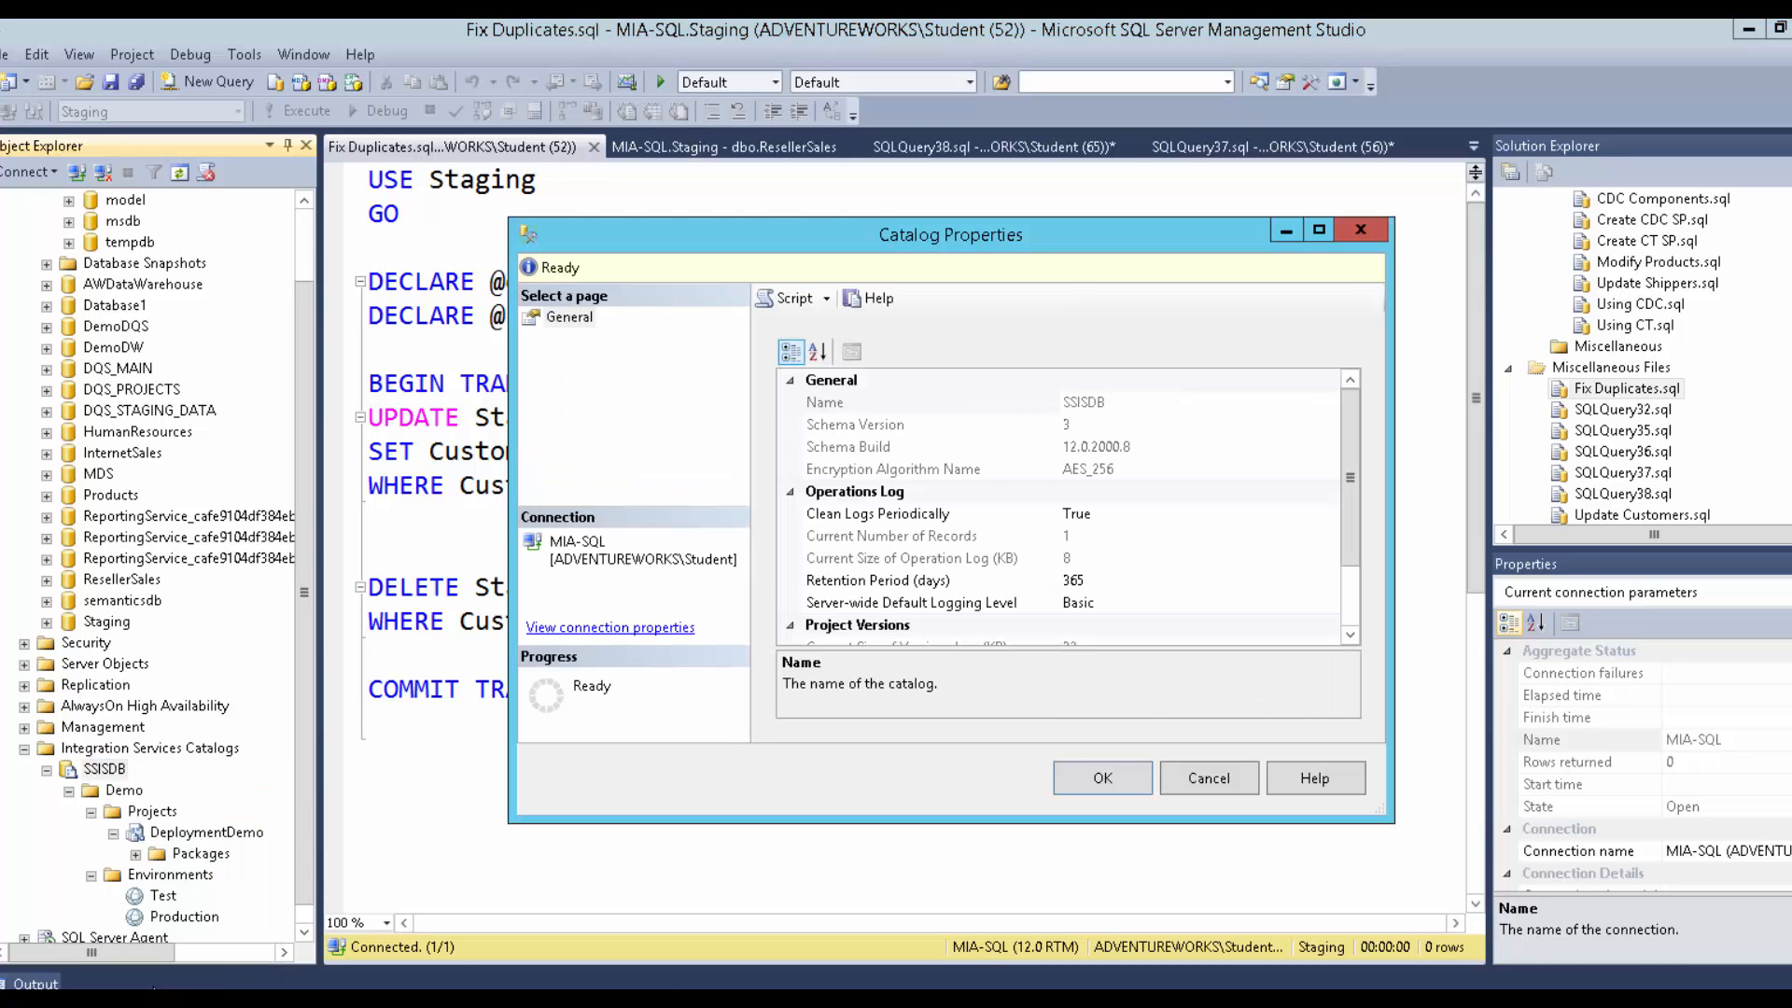
pyautogui.click(1172, 771)
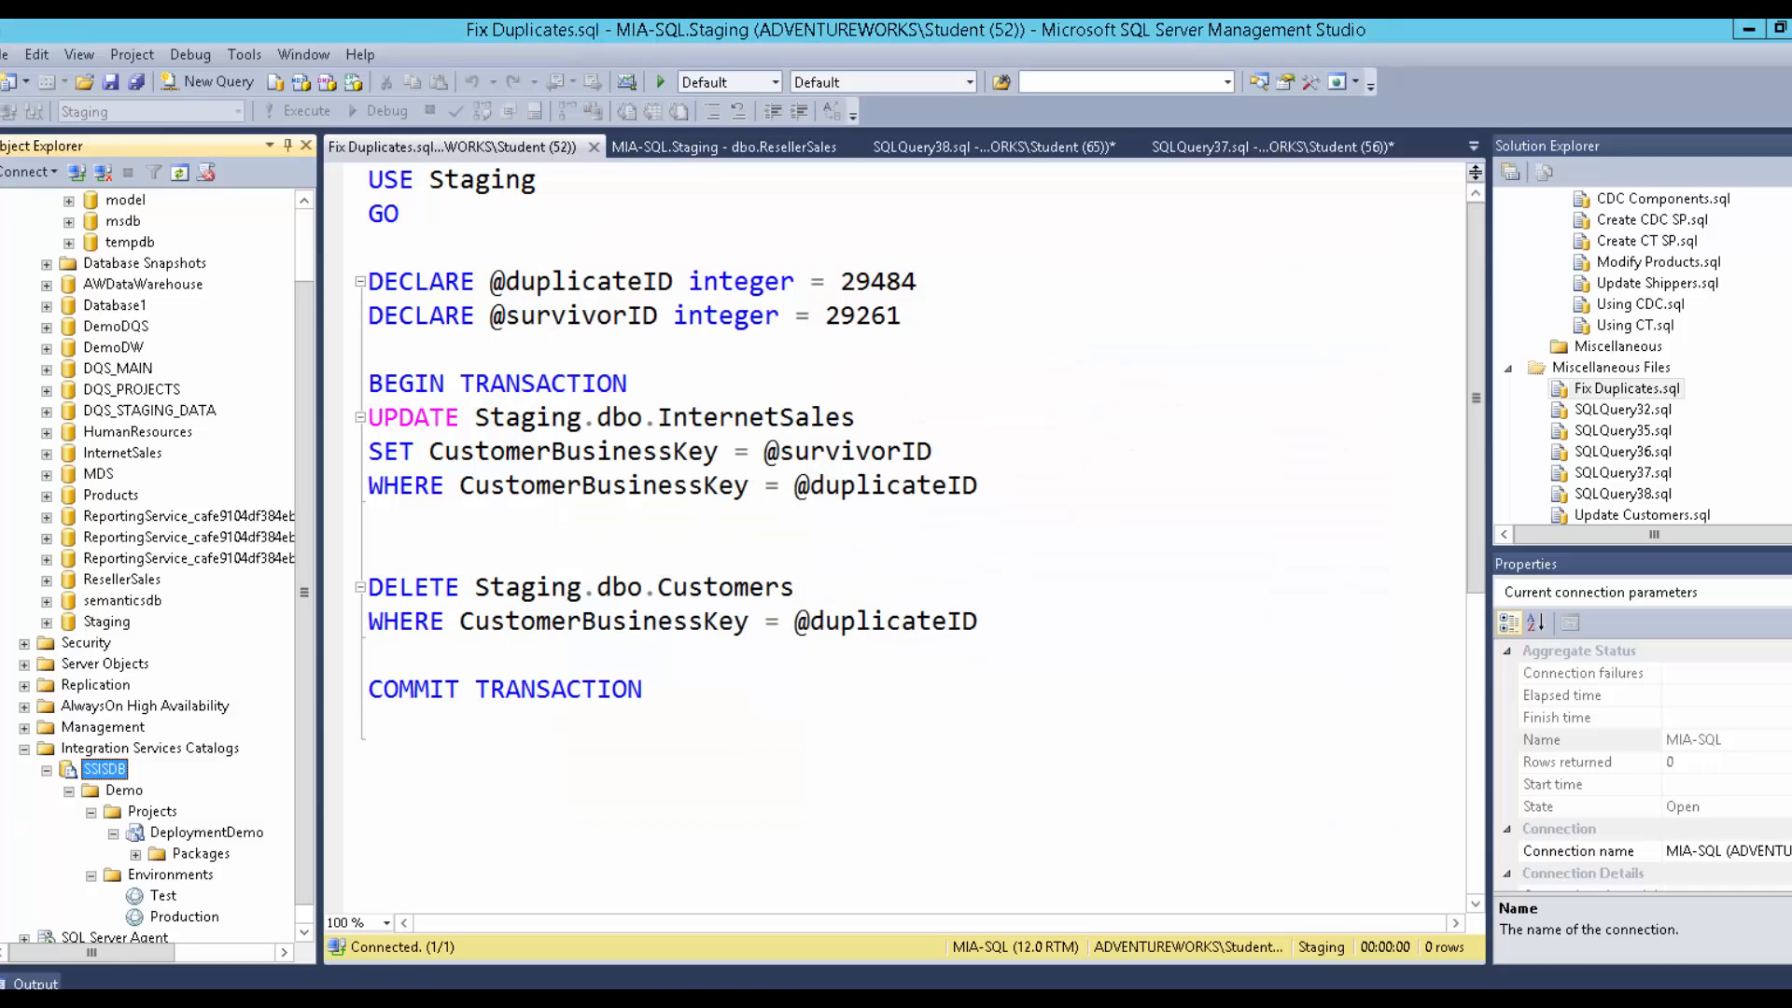
# Open the DeploymentDemo project's permissions and browse the available principals without adding any.
pyautogui.rightClick(211, 837)
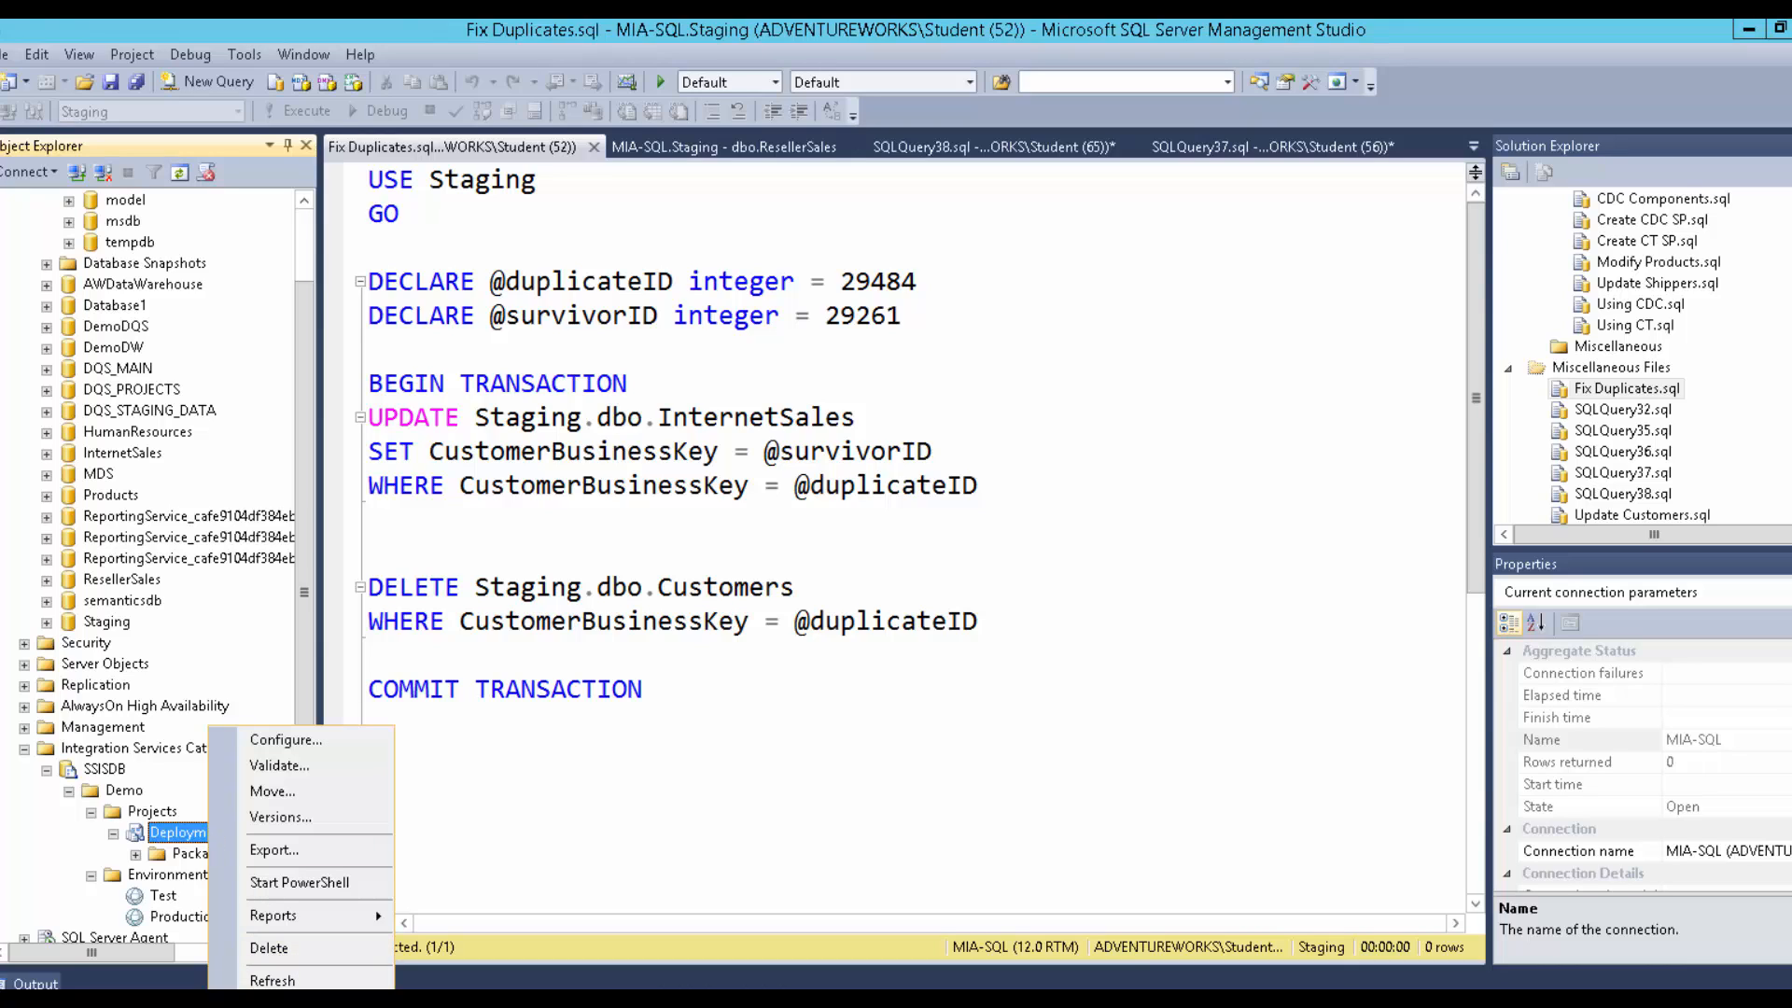
pyautogui.click(294, 1006)
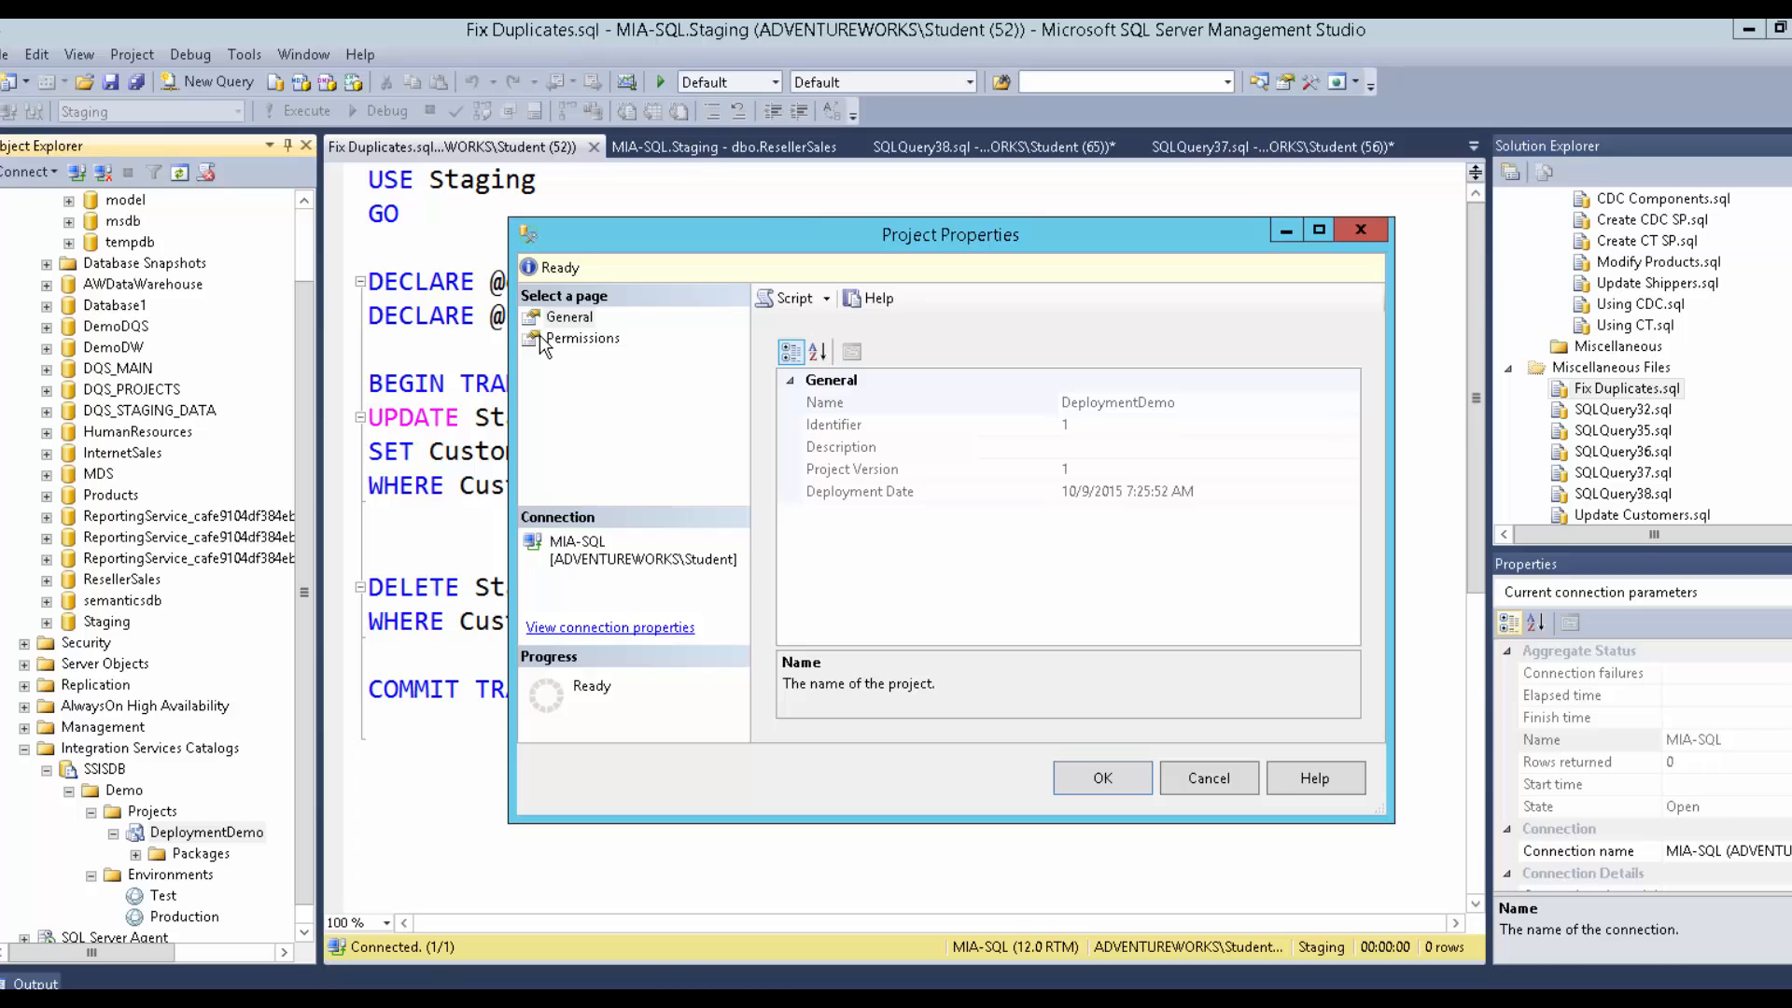
pyautogui.click(541, 337)
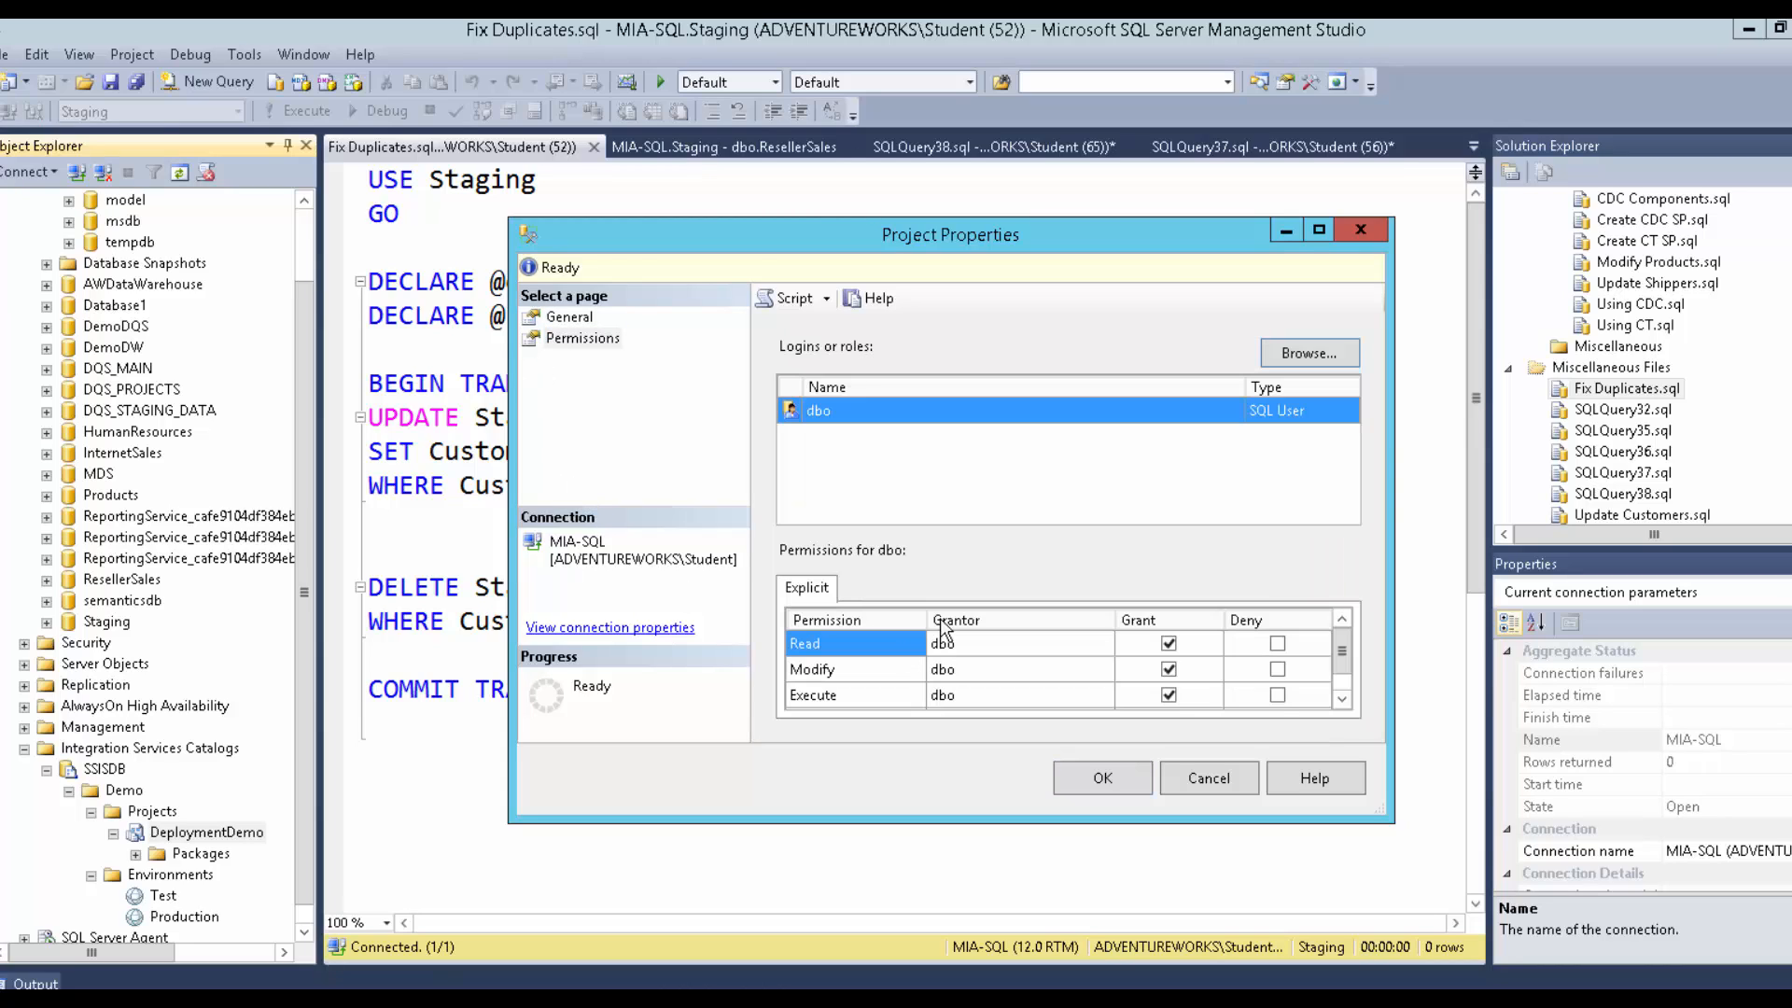
pyautogui.click(1288, 353)
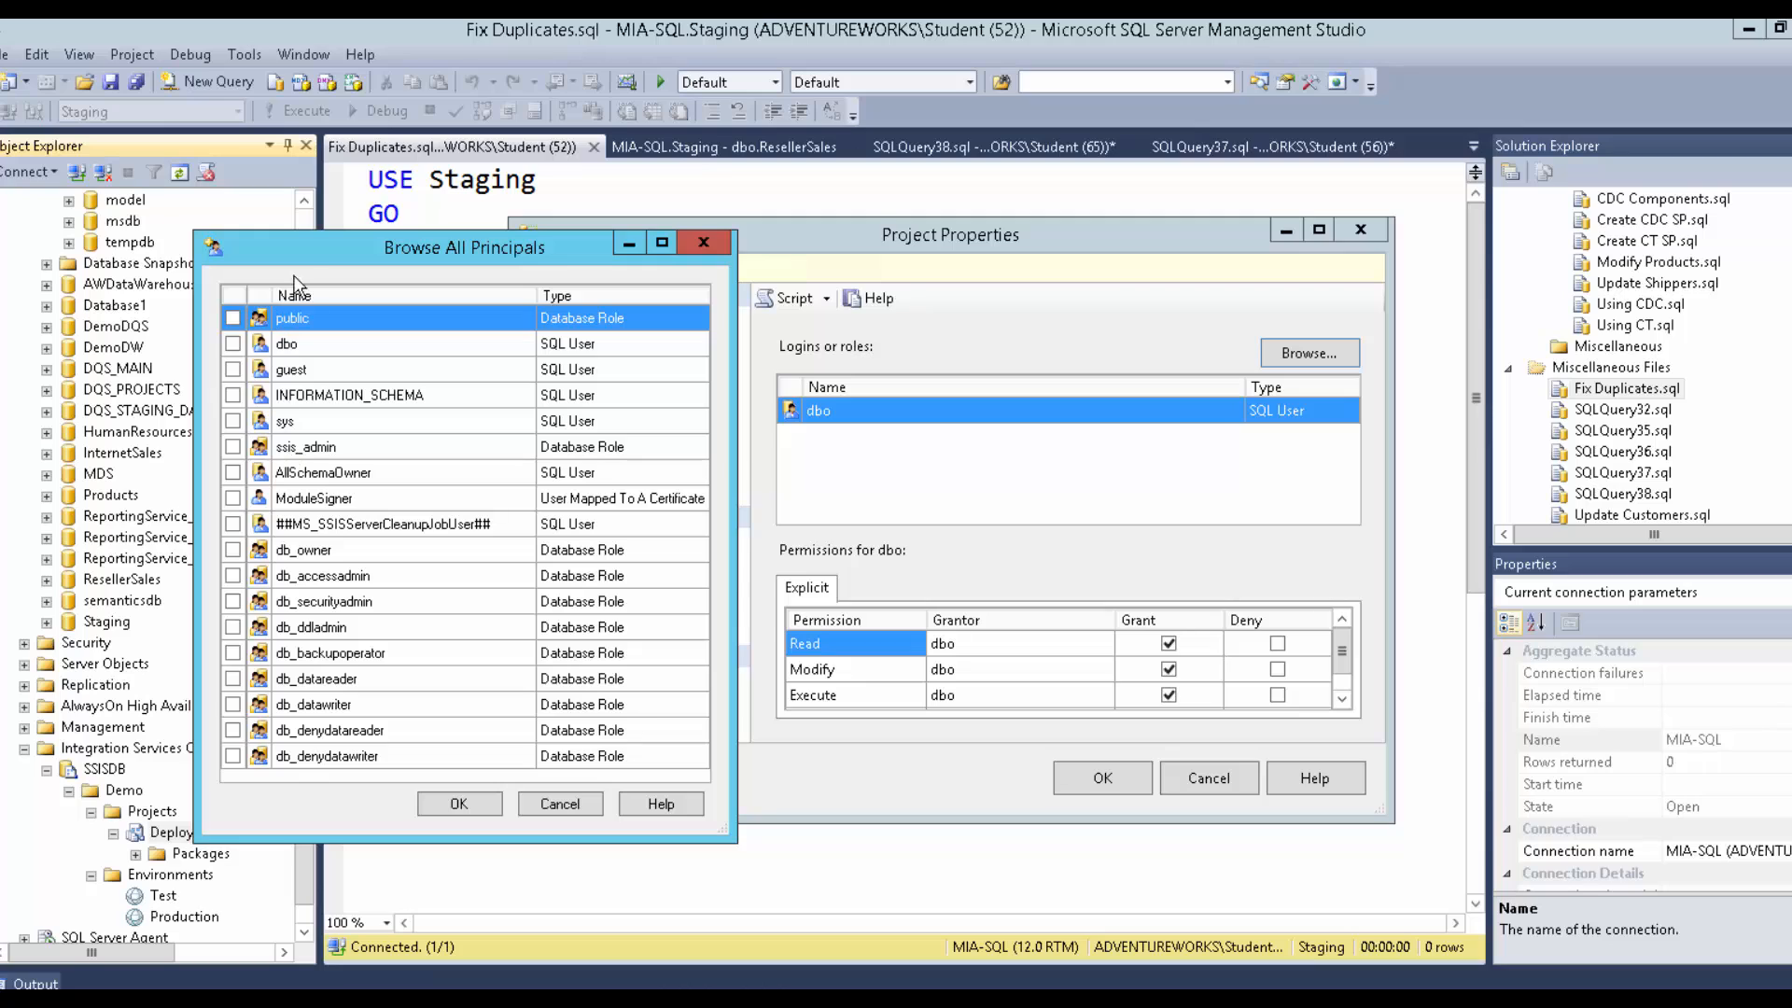
pyautogui.moveTo(308, 262); pyautogui.dragTo(857, 456)
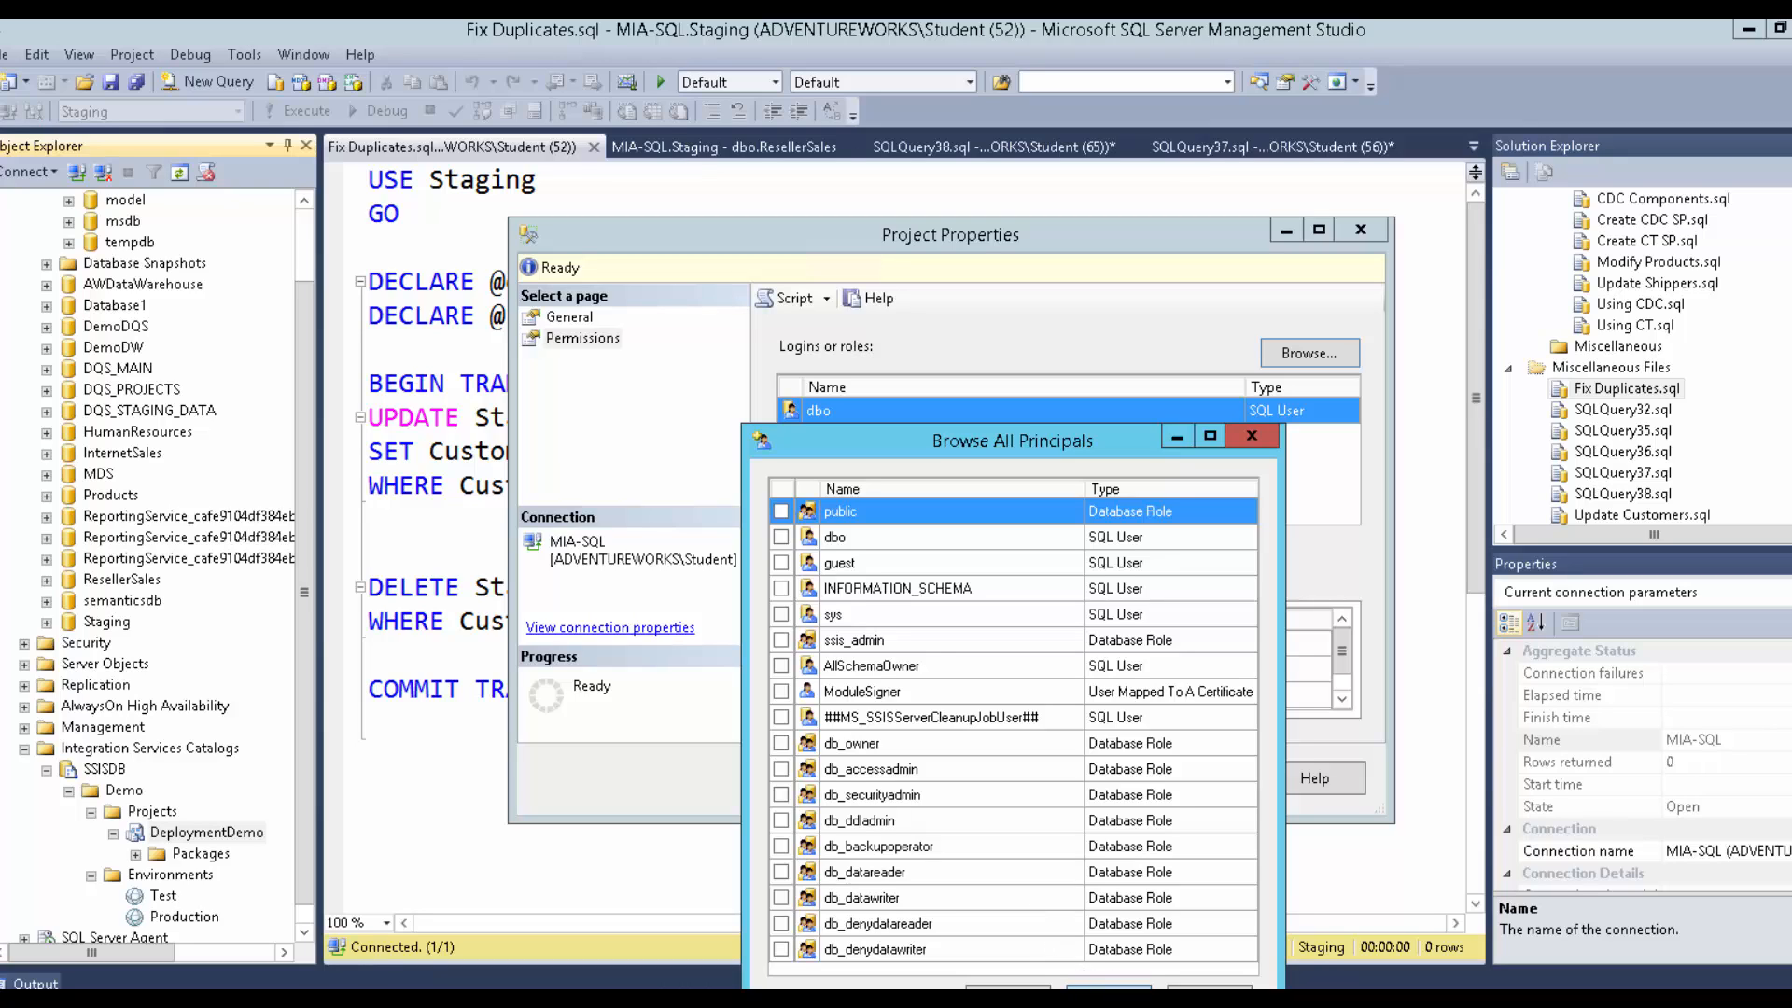
pyautogui.click(1109, 988)
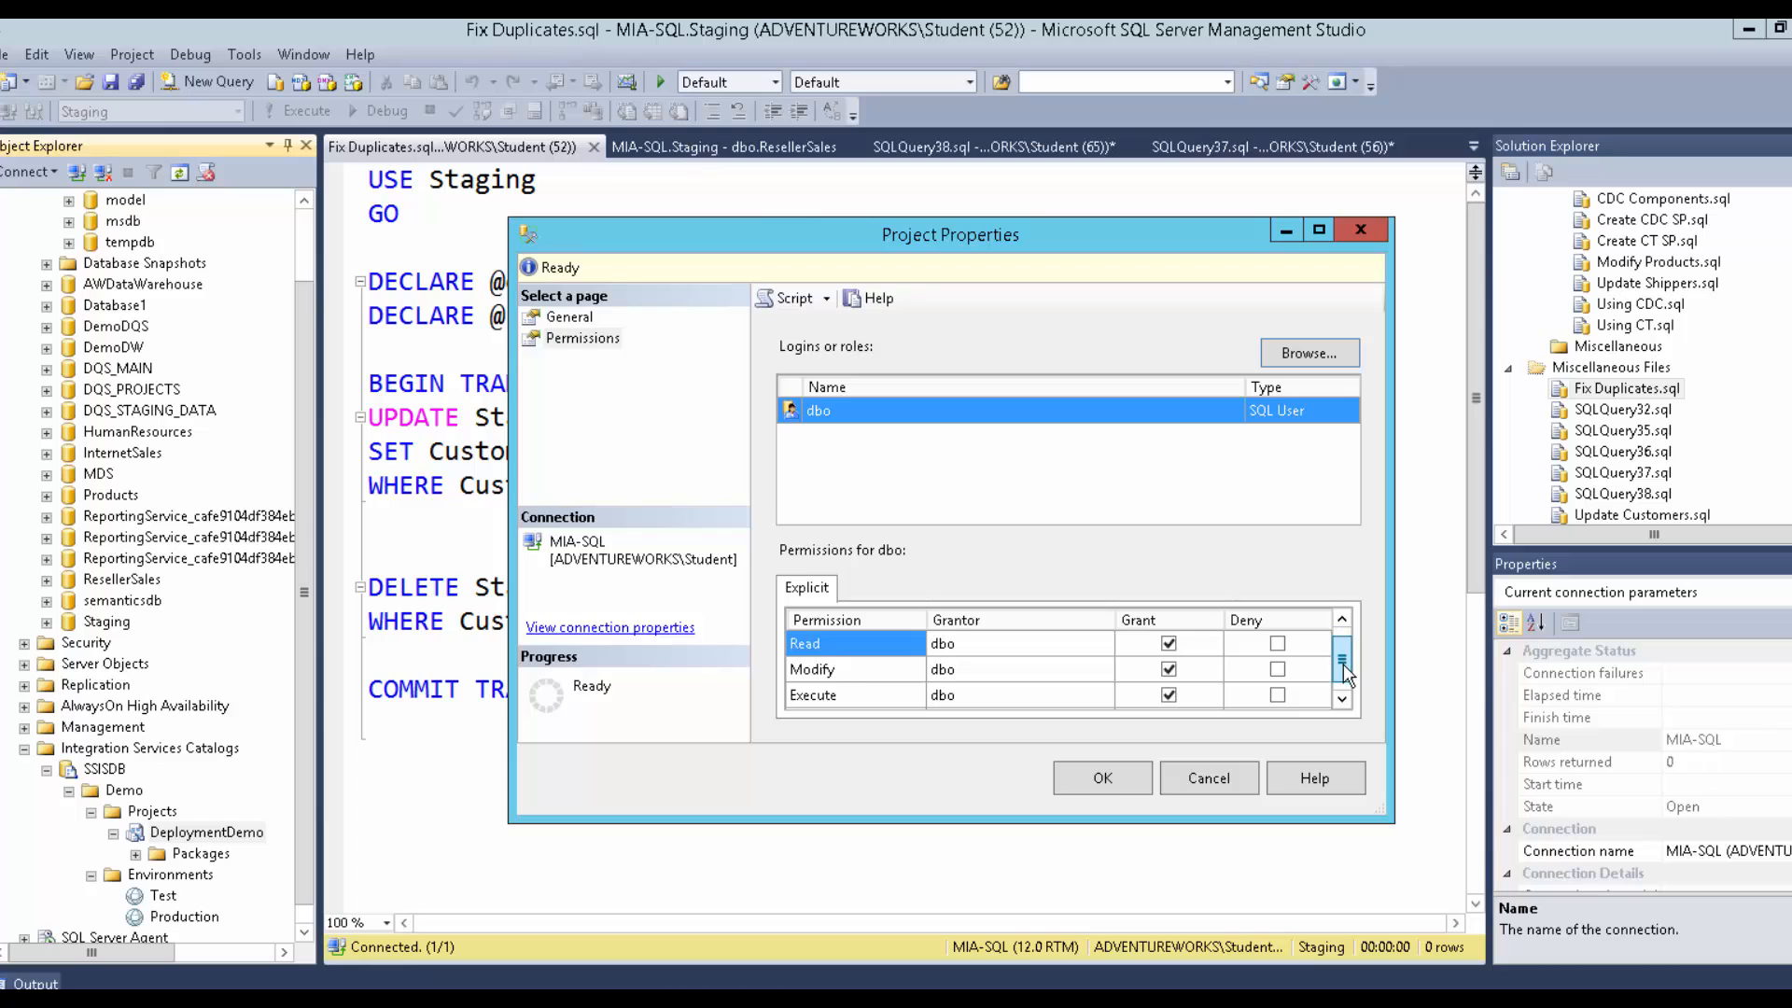
pyautogui.moveTo(1342, 663)
pyautogui.mouseDown()
pyautogui.moveTo(1343, 680)
pyautogui.moveTo(1343, 644)
pyautogui.moveTo(1337, 691)
pyautogui.mouseUp()
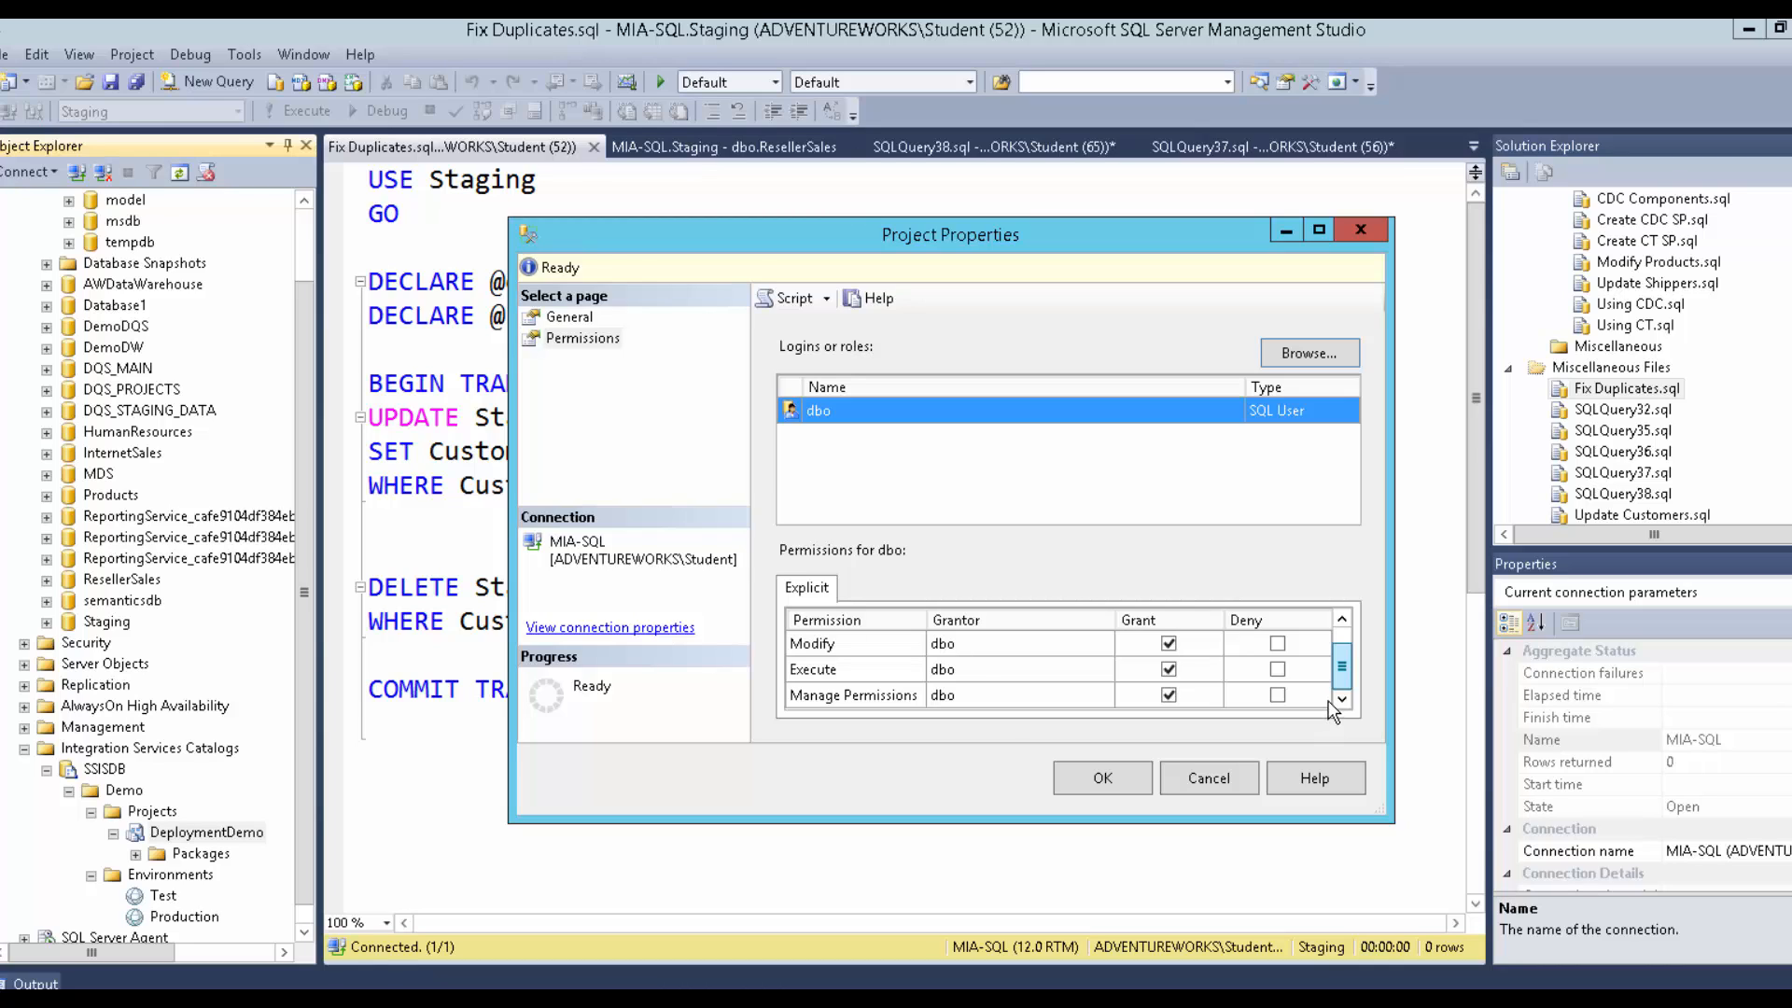
pyautogui.moveTo(1339, 675); pyautogui.dragTo(1336, 656)
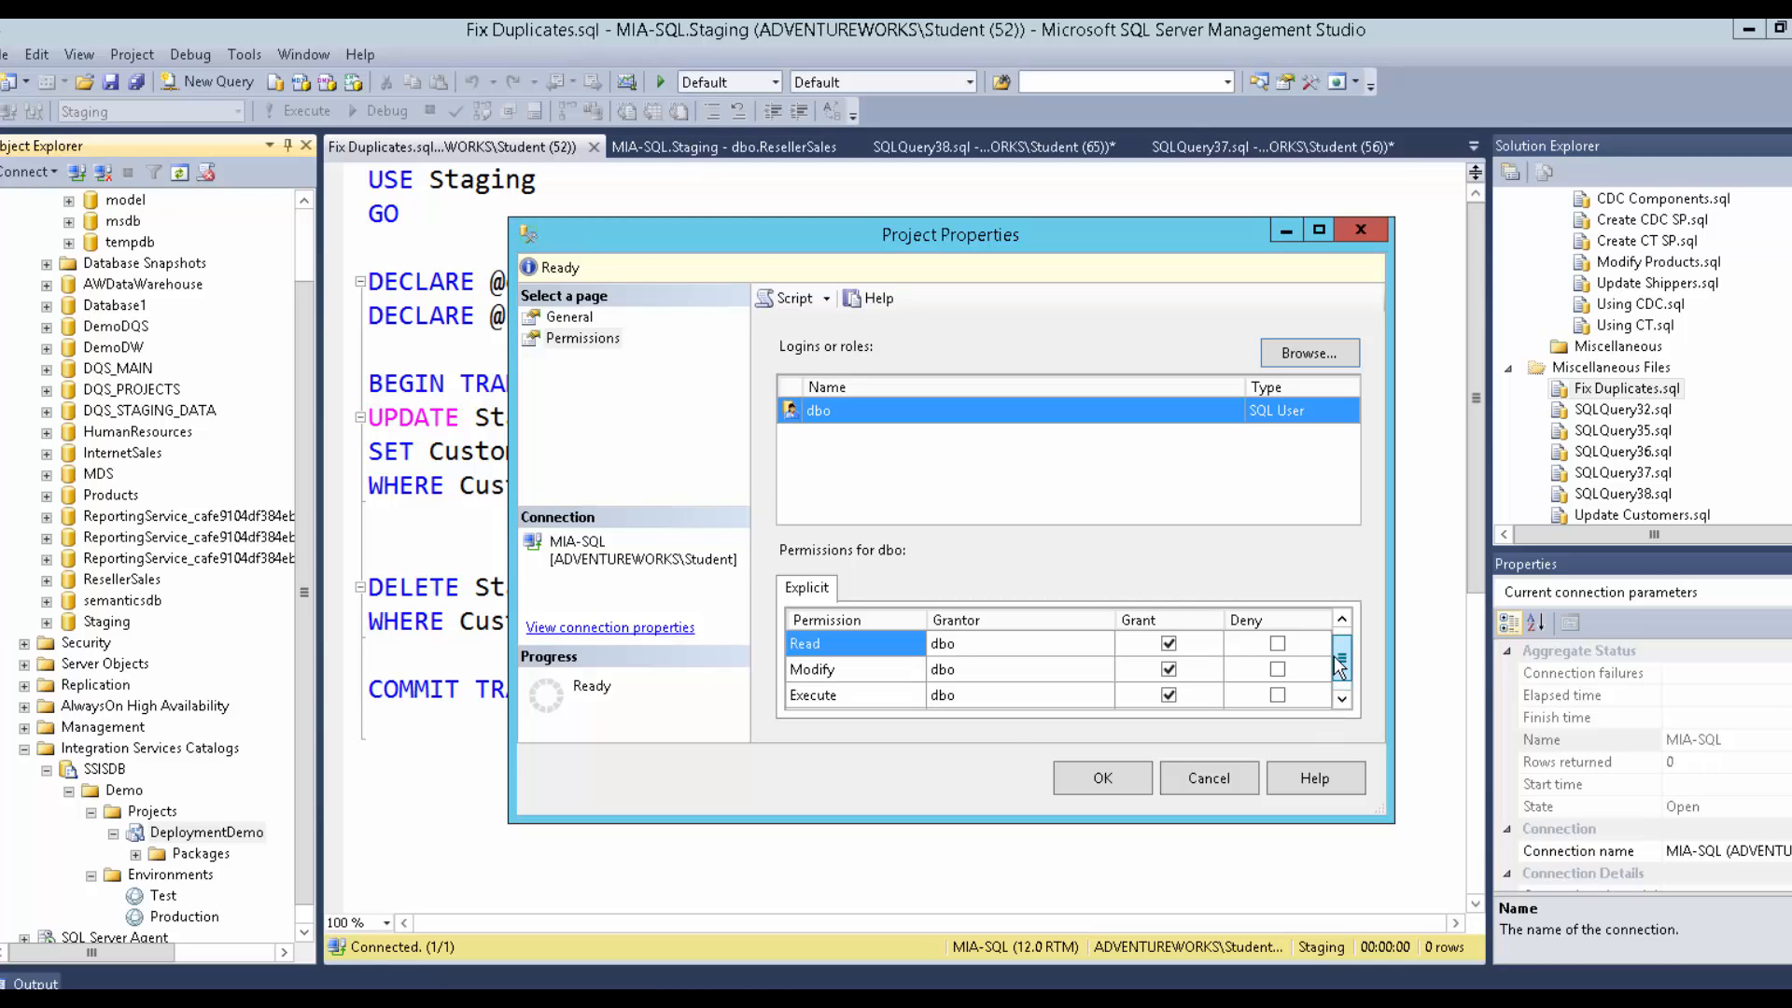
# Step through principals db_owner, sys, guest toward ModuleSigner, then close the project properties unchanged.
pyautogui.click(1294, 359)
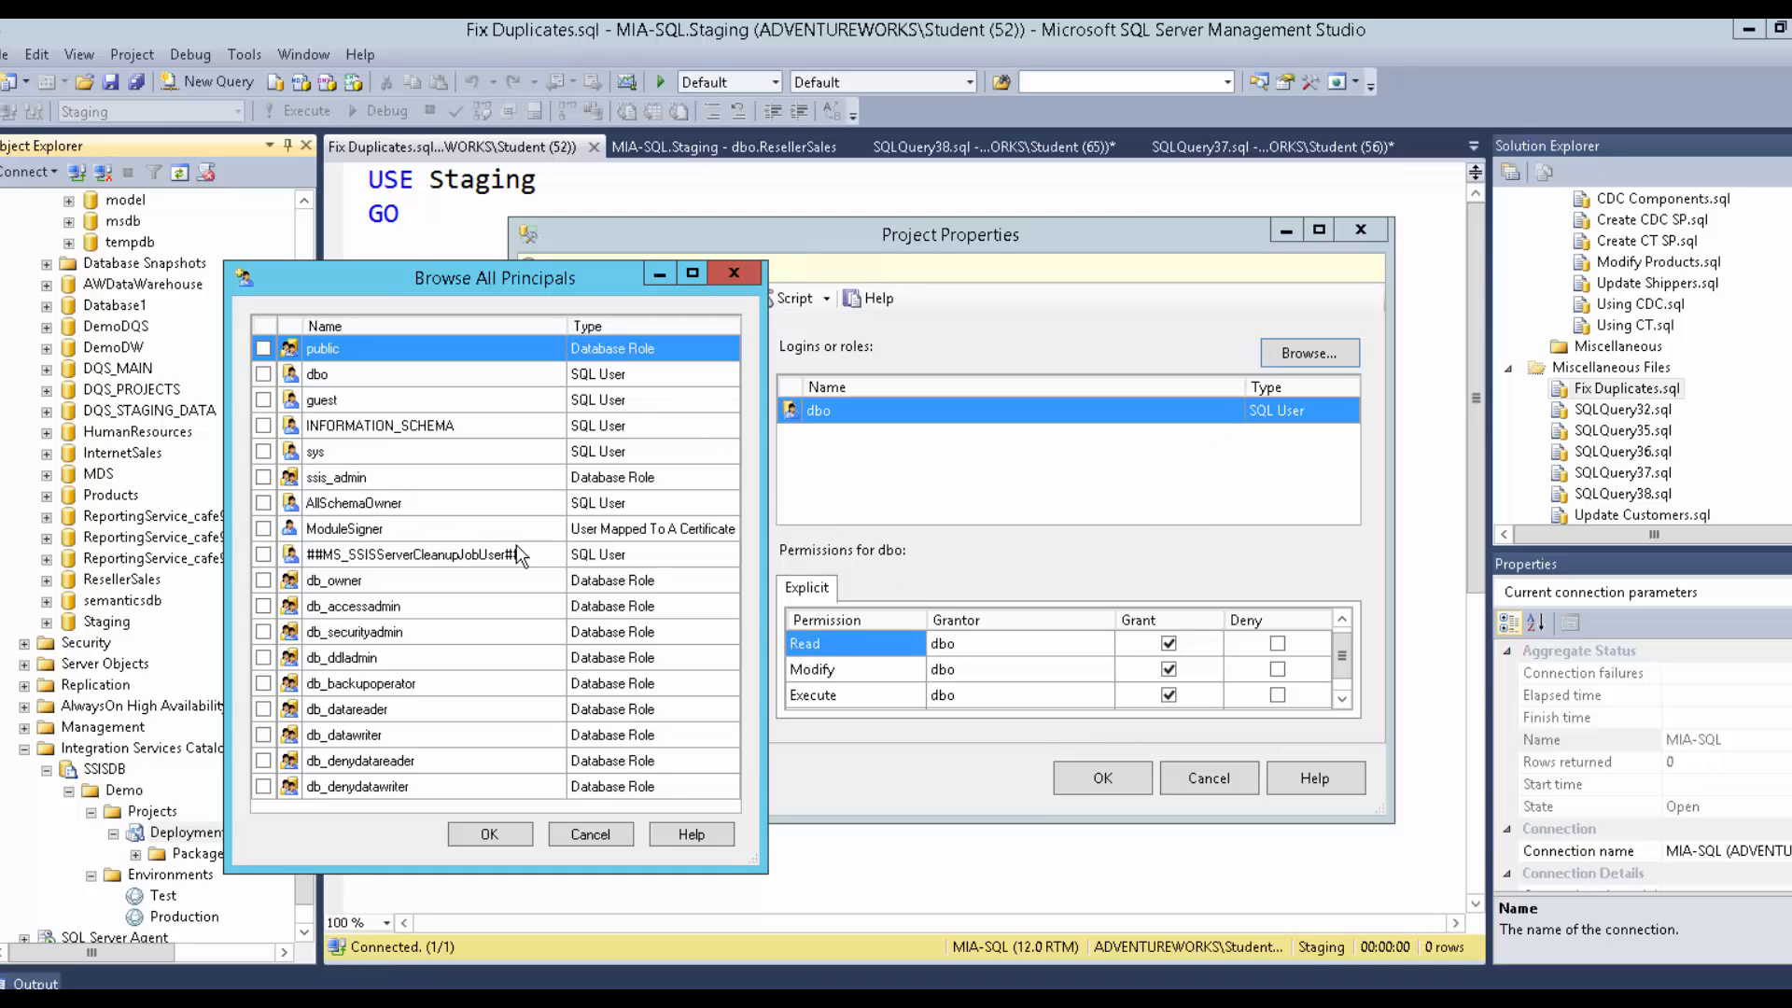
pyautogui.click(599, 584)
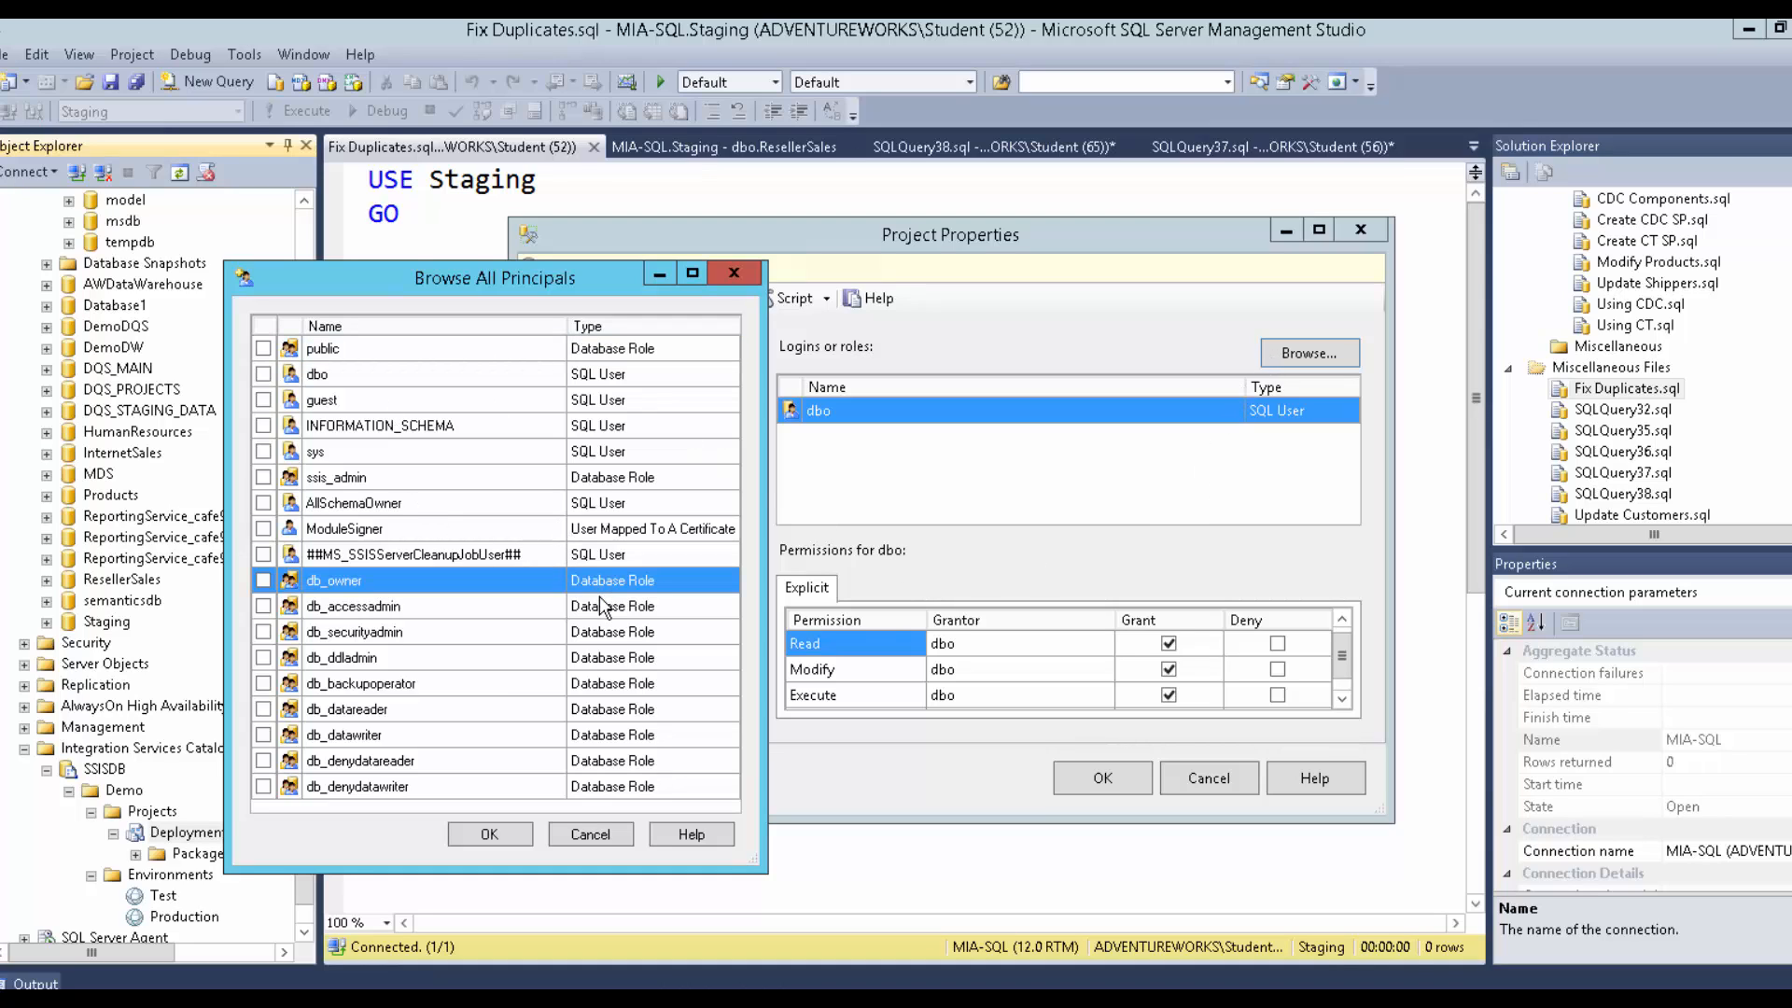
pyautogui.click(506, 449)
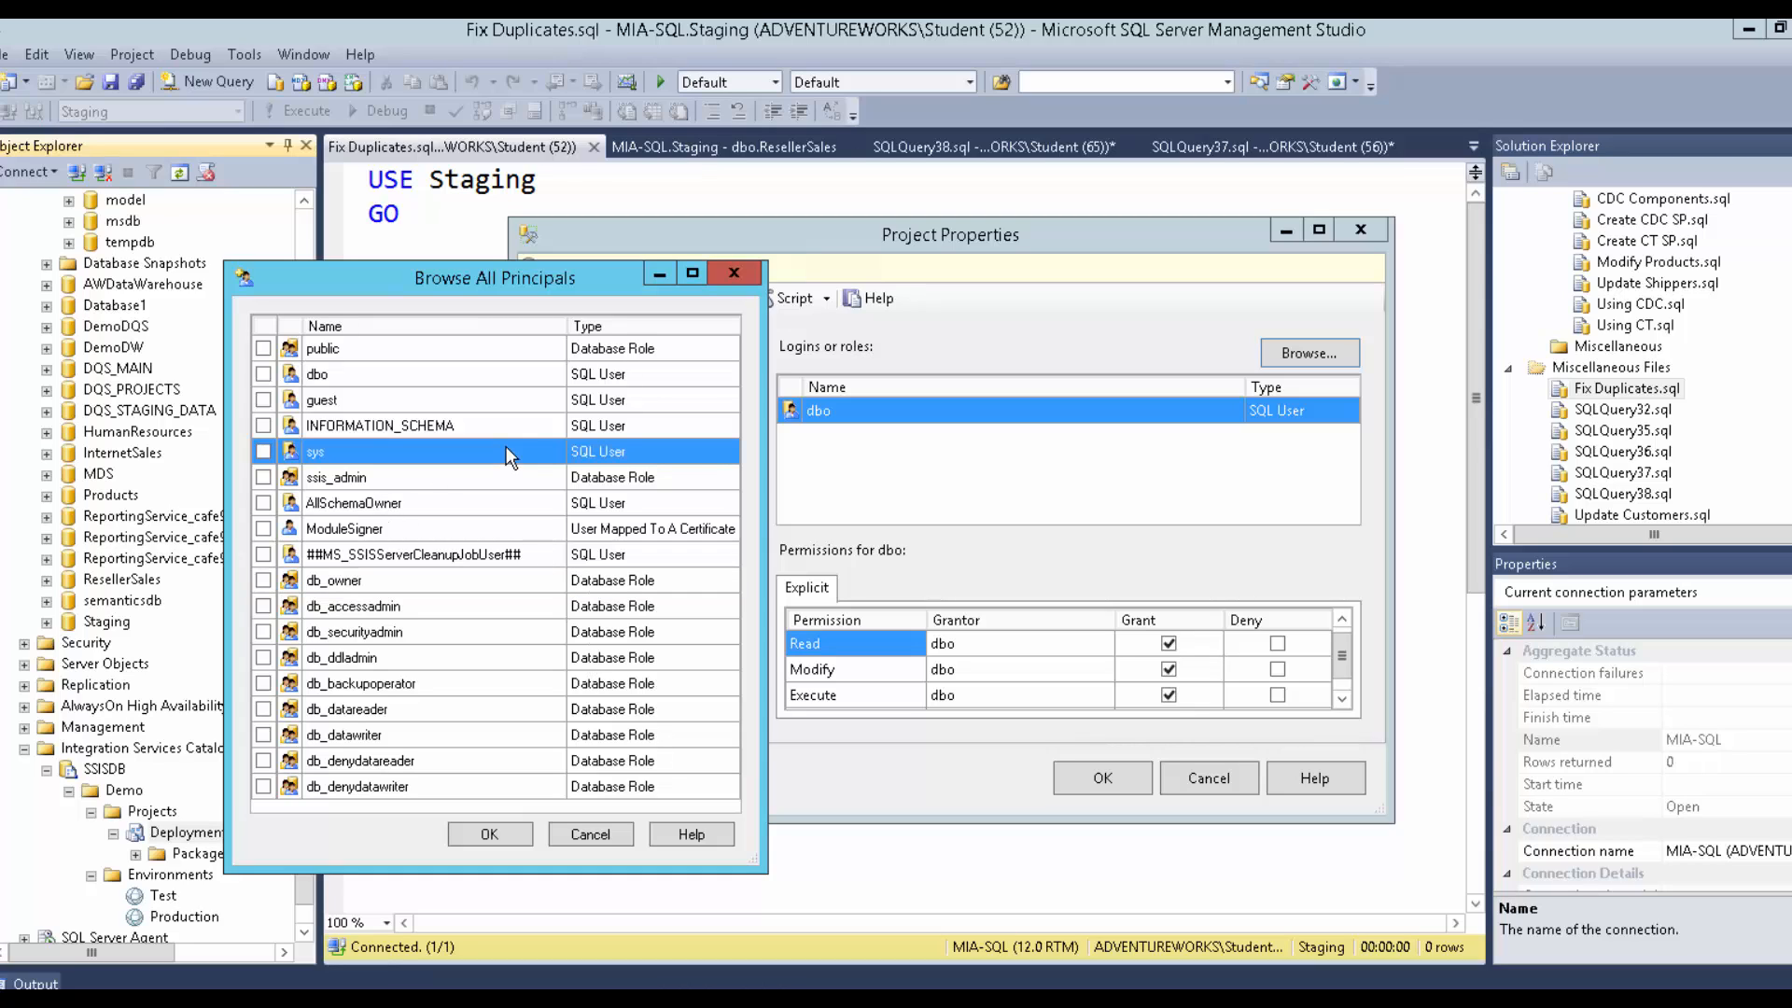
pyautogui.click(598, 400)
pyautogui.click(607, 373)
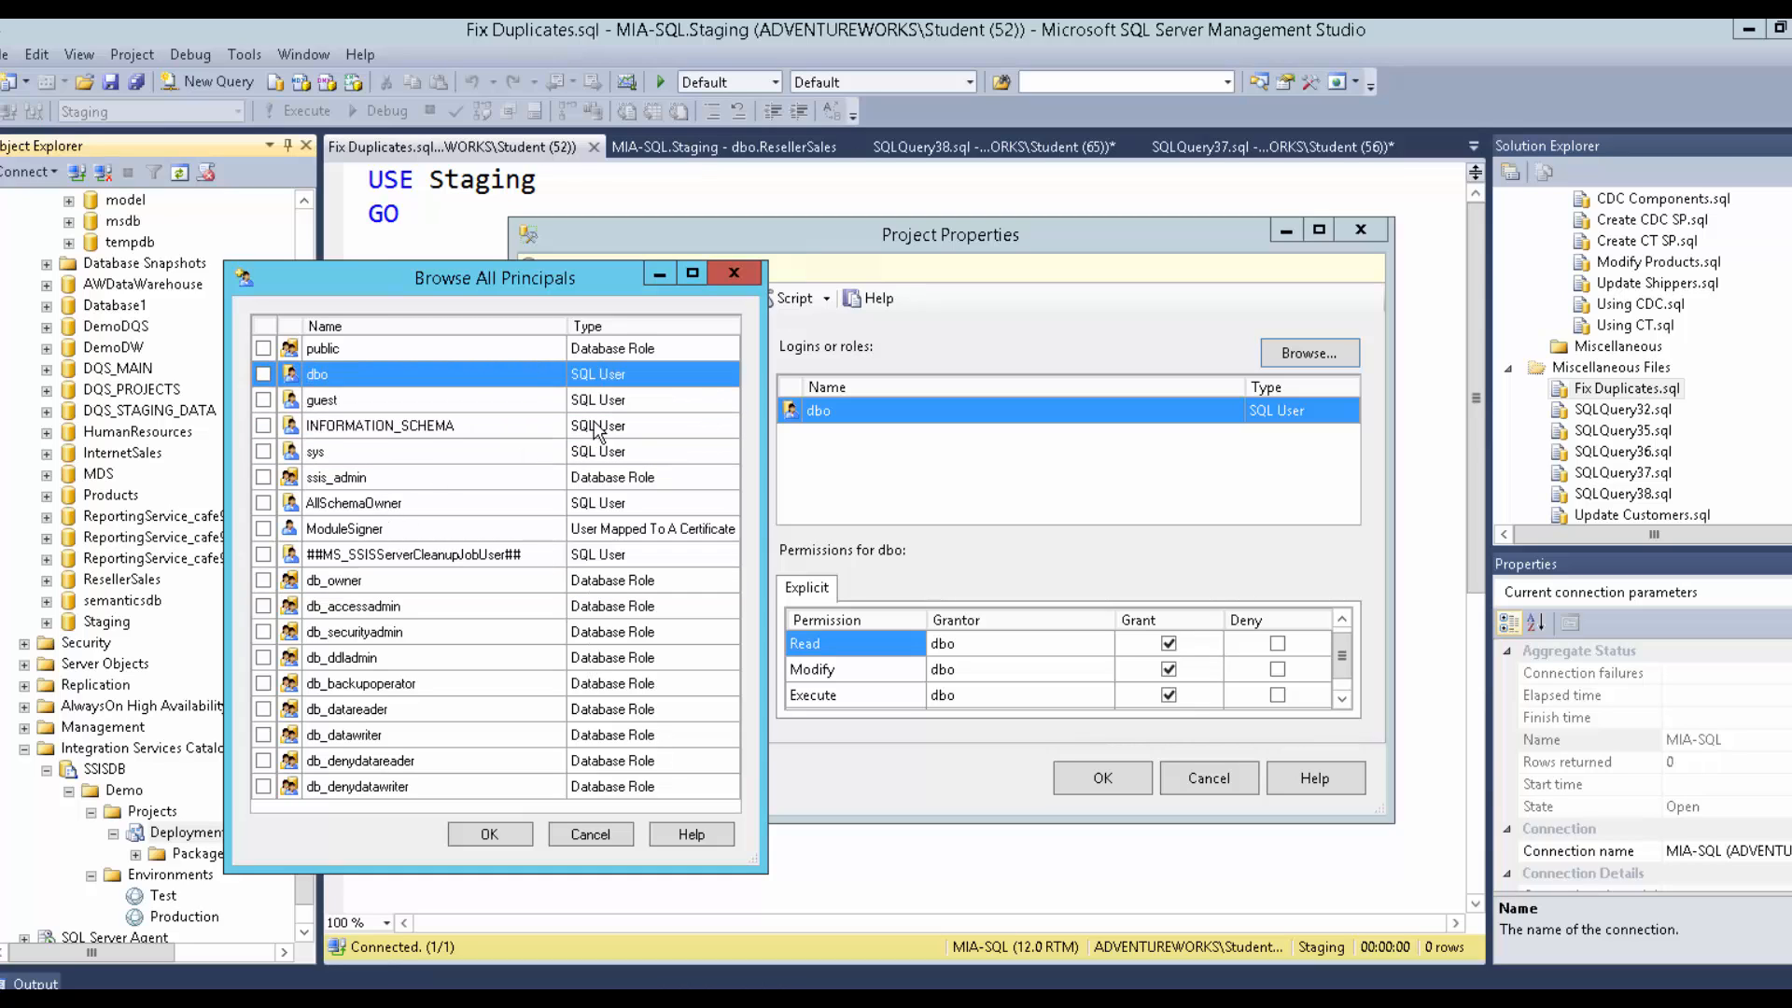
pyautogui.click(597, 426)
pyautogui.click(596, 451)
pyautogui.click(593, 477)
pyautogui.click(586, 529)
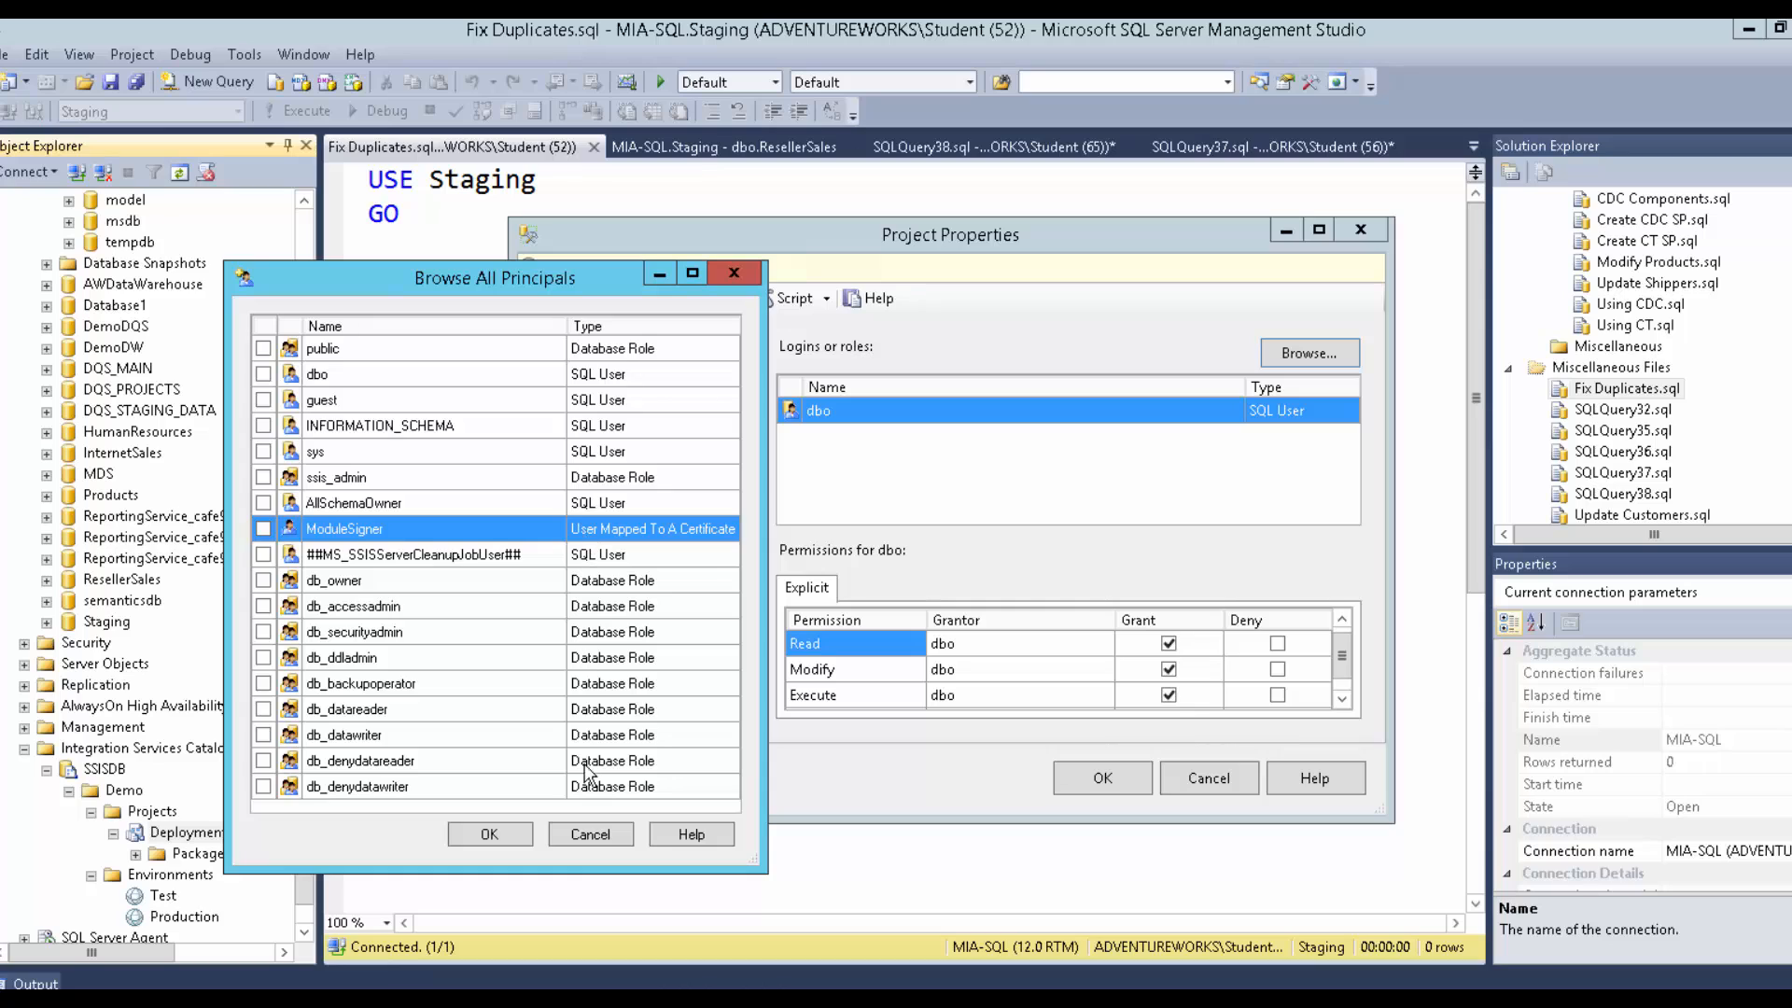
pyautogui.click(595, 833)
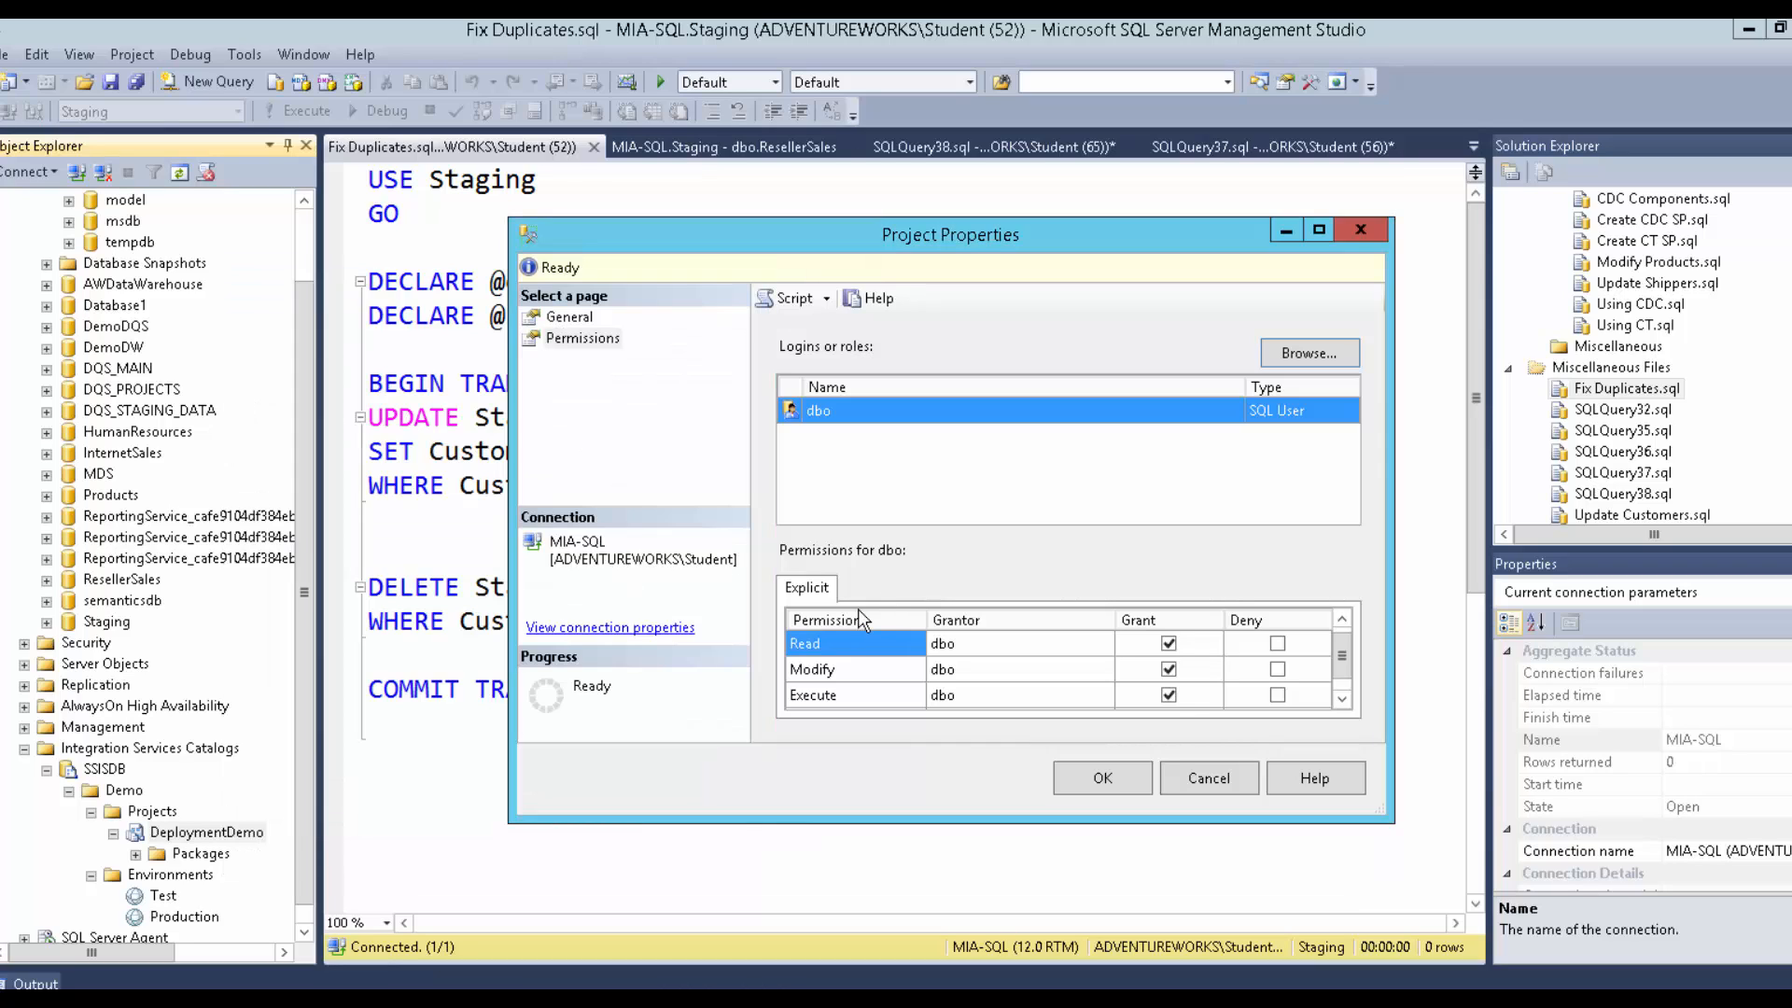
pyautogui.click(1187, 776)
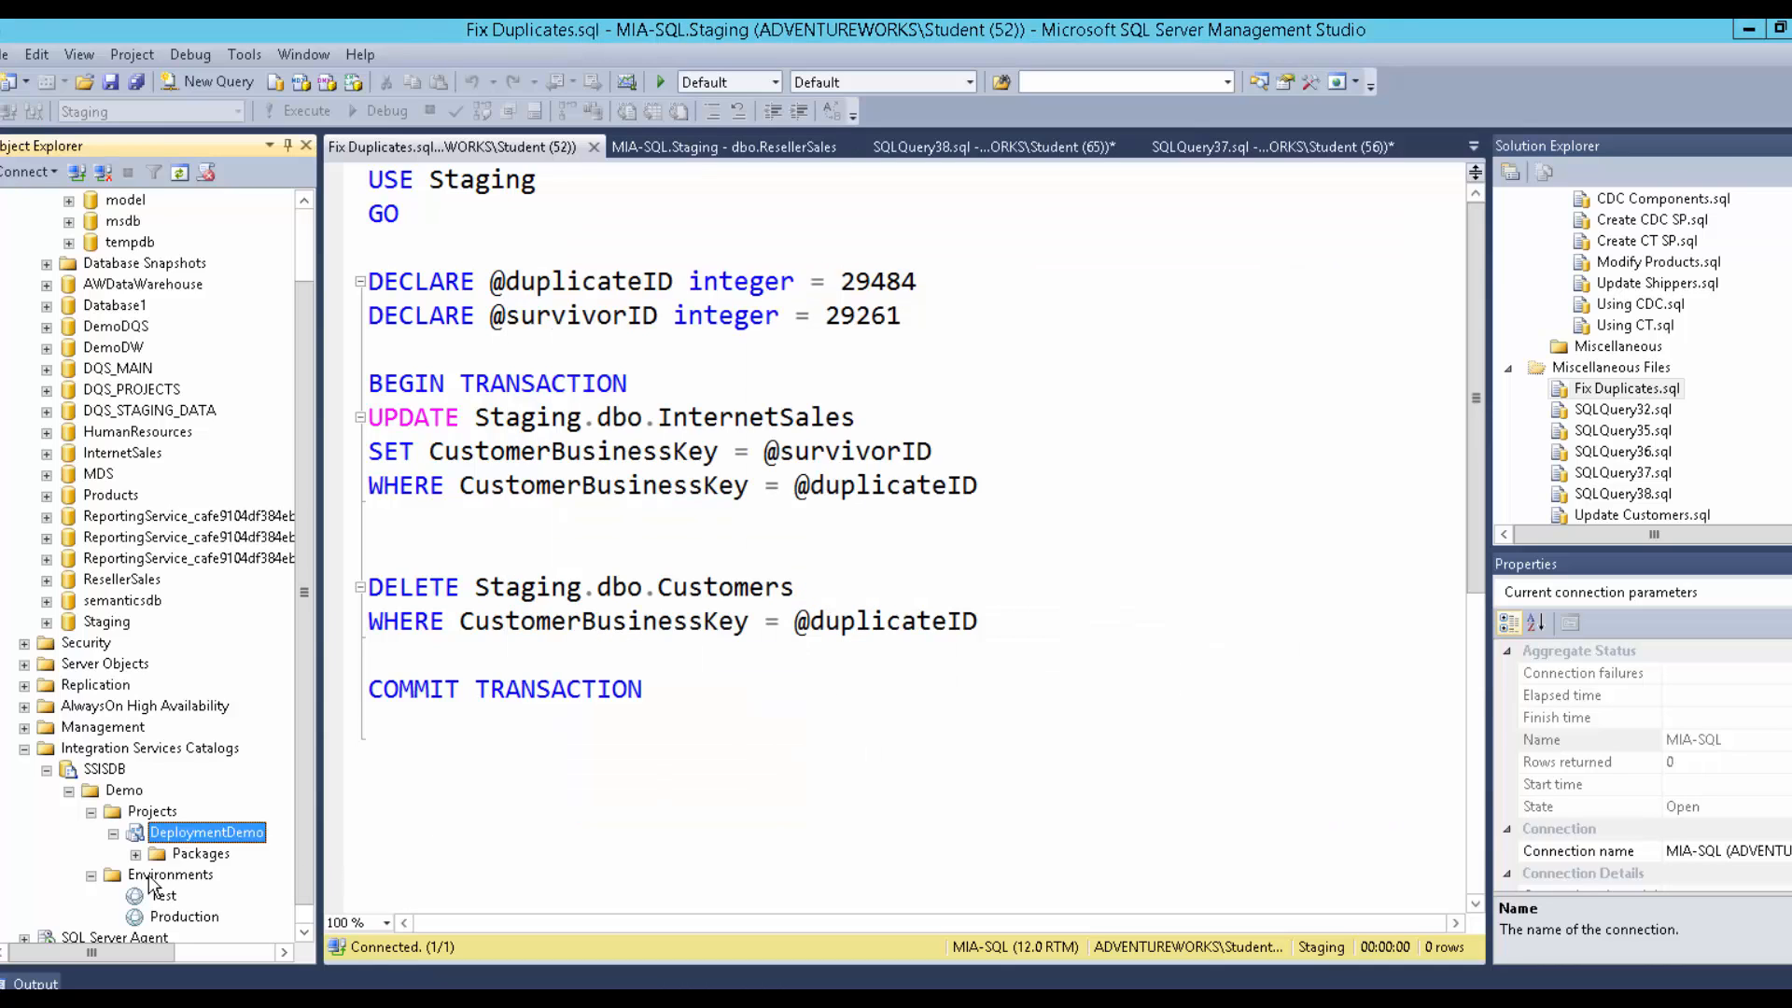
# Show the SSISDB Integration Services Dashboard report, then expand msdb's system tables.
pyautogui.rightClick(108, 772)
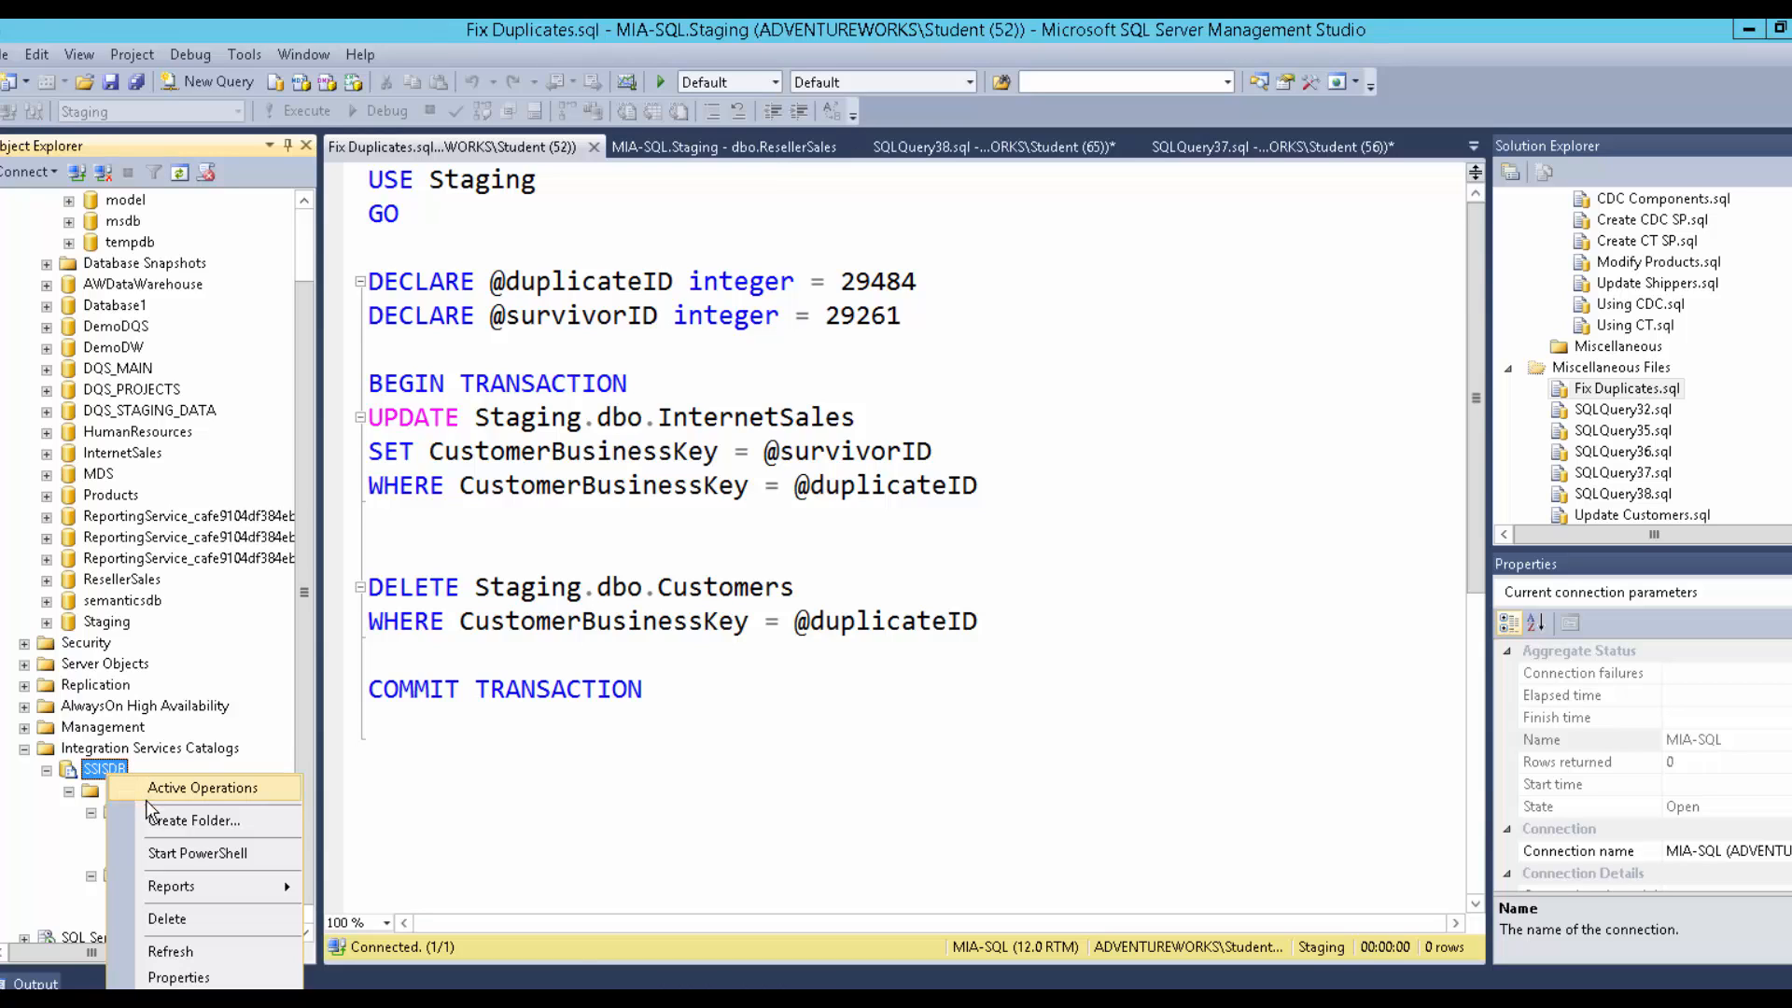
pyautogui.moveTo(173, 894)
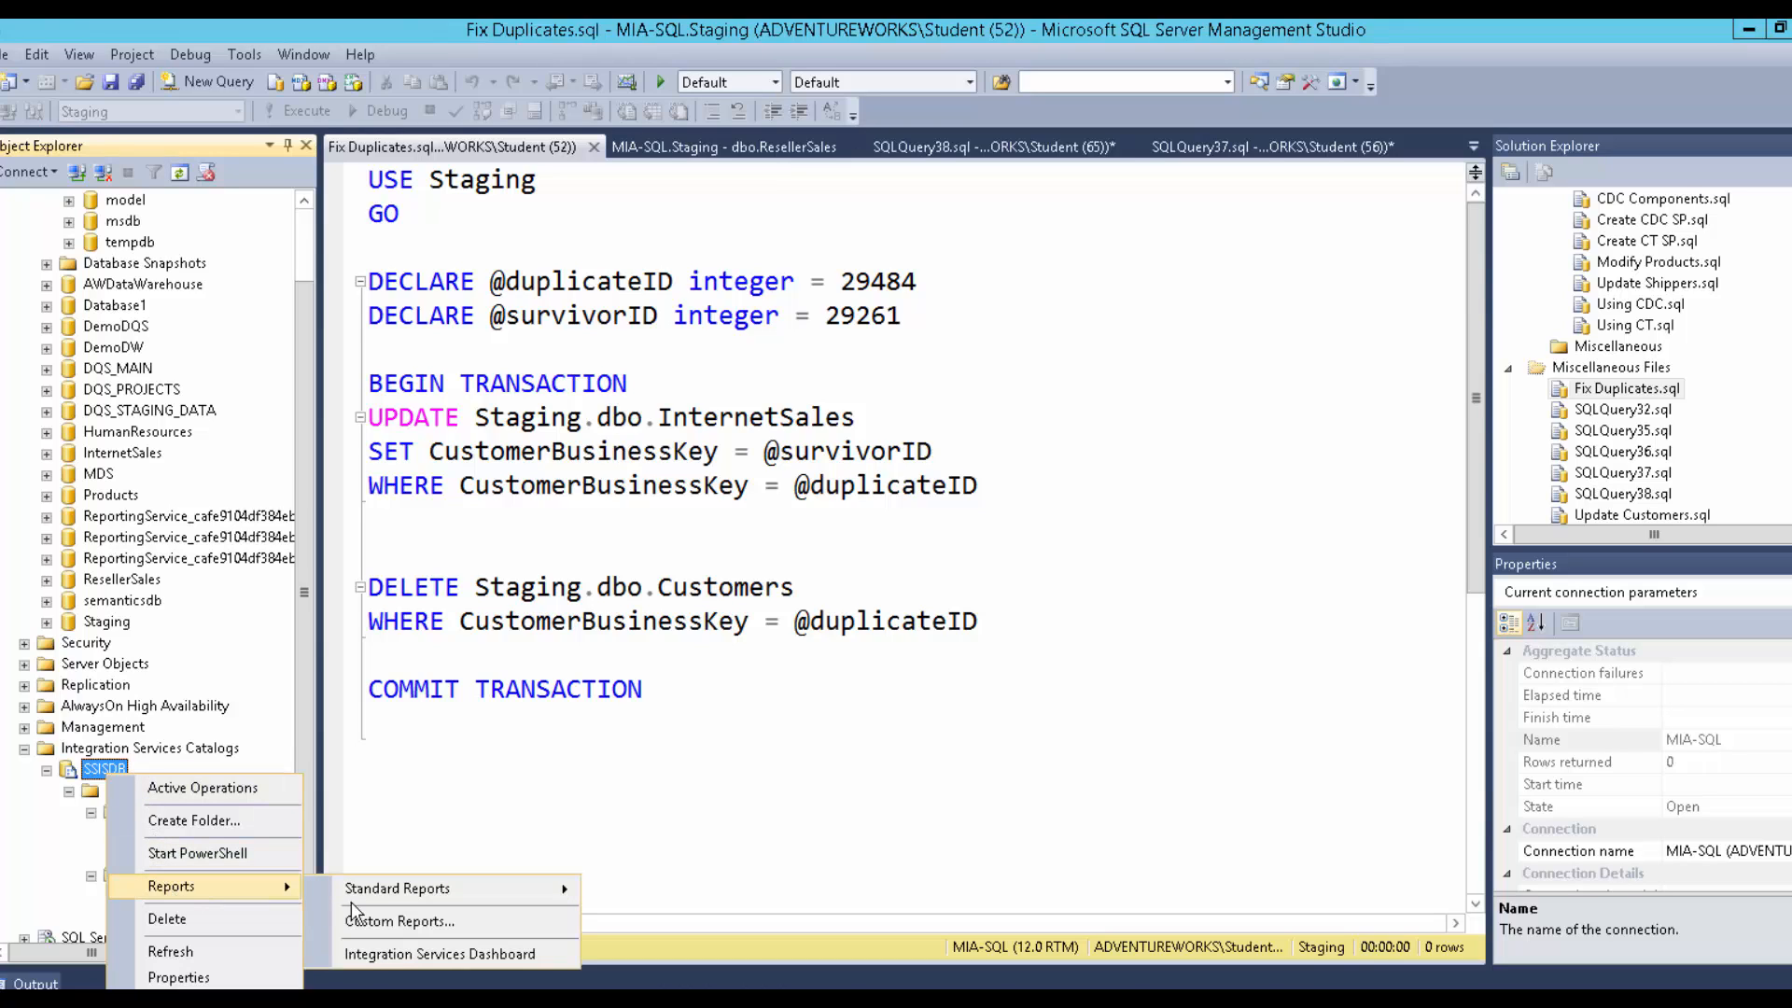
pyautogui.click(368, 954)
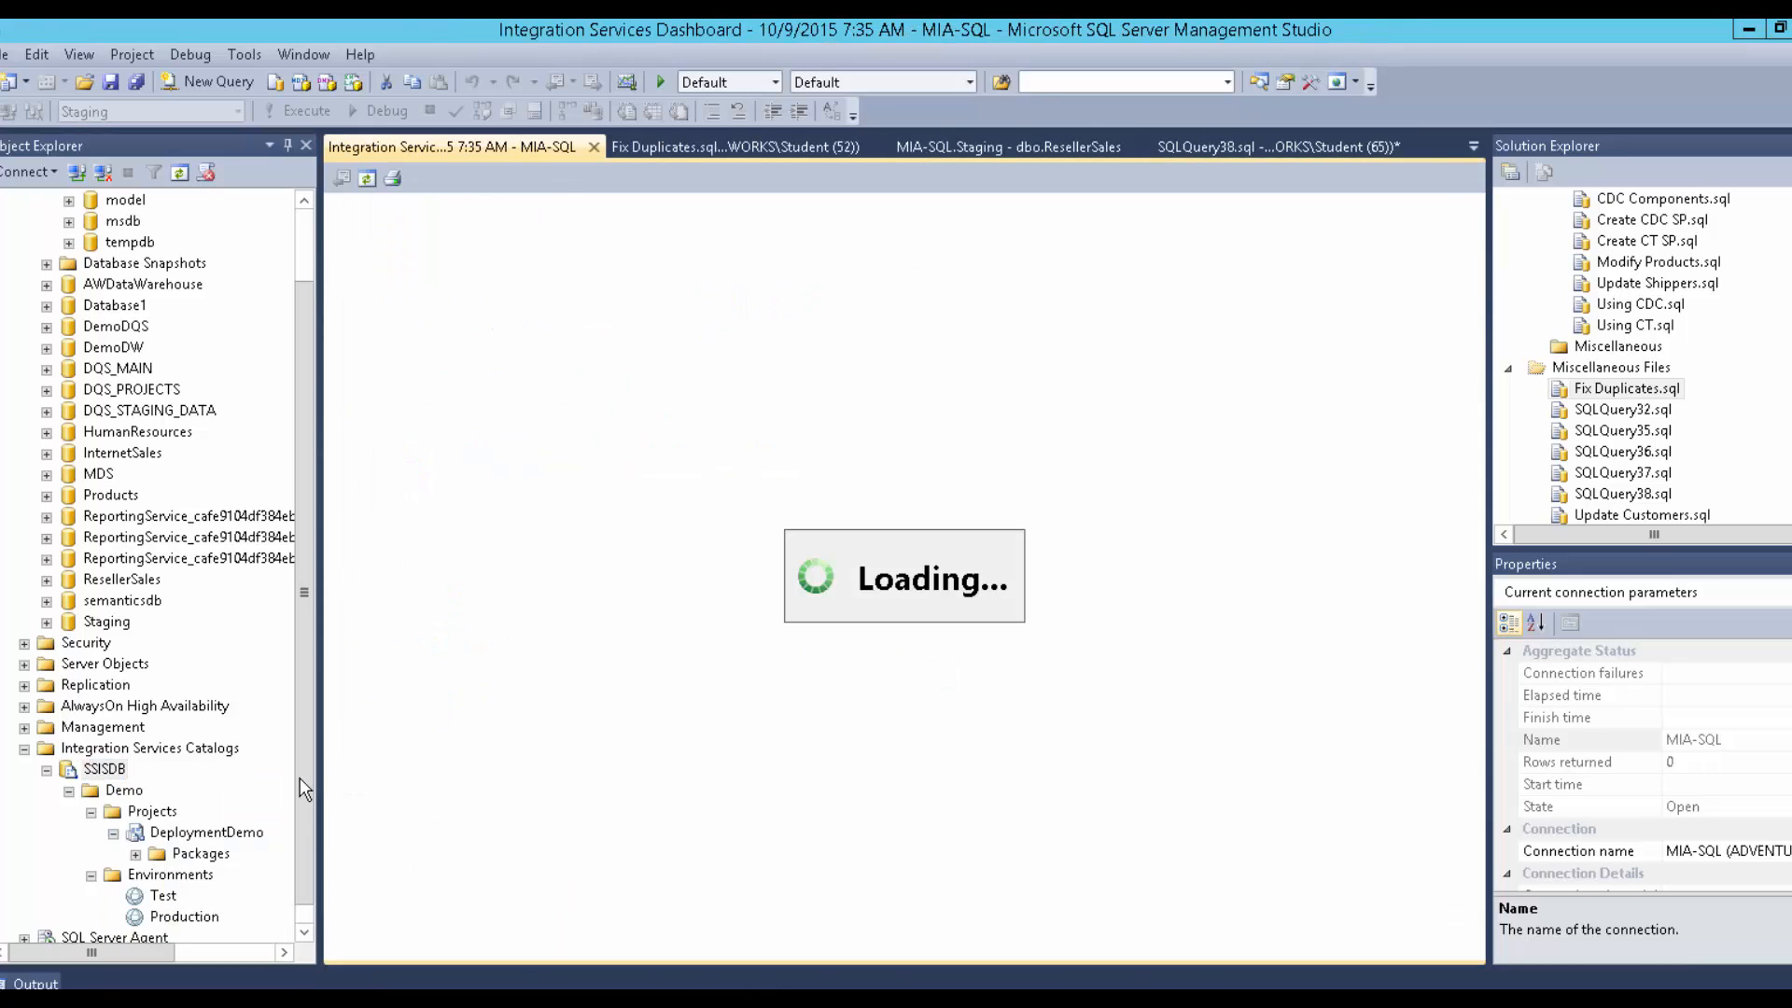
pyautogui.click(315, 576)
pyautogui.click(305, 255)
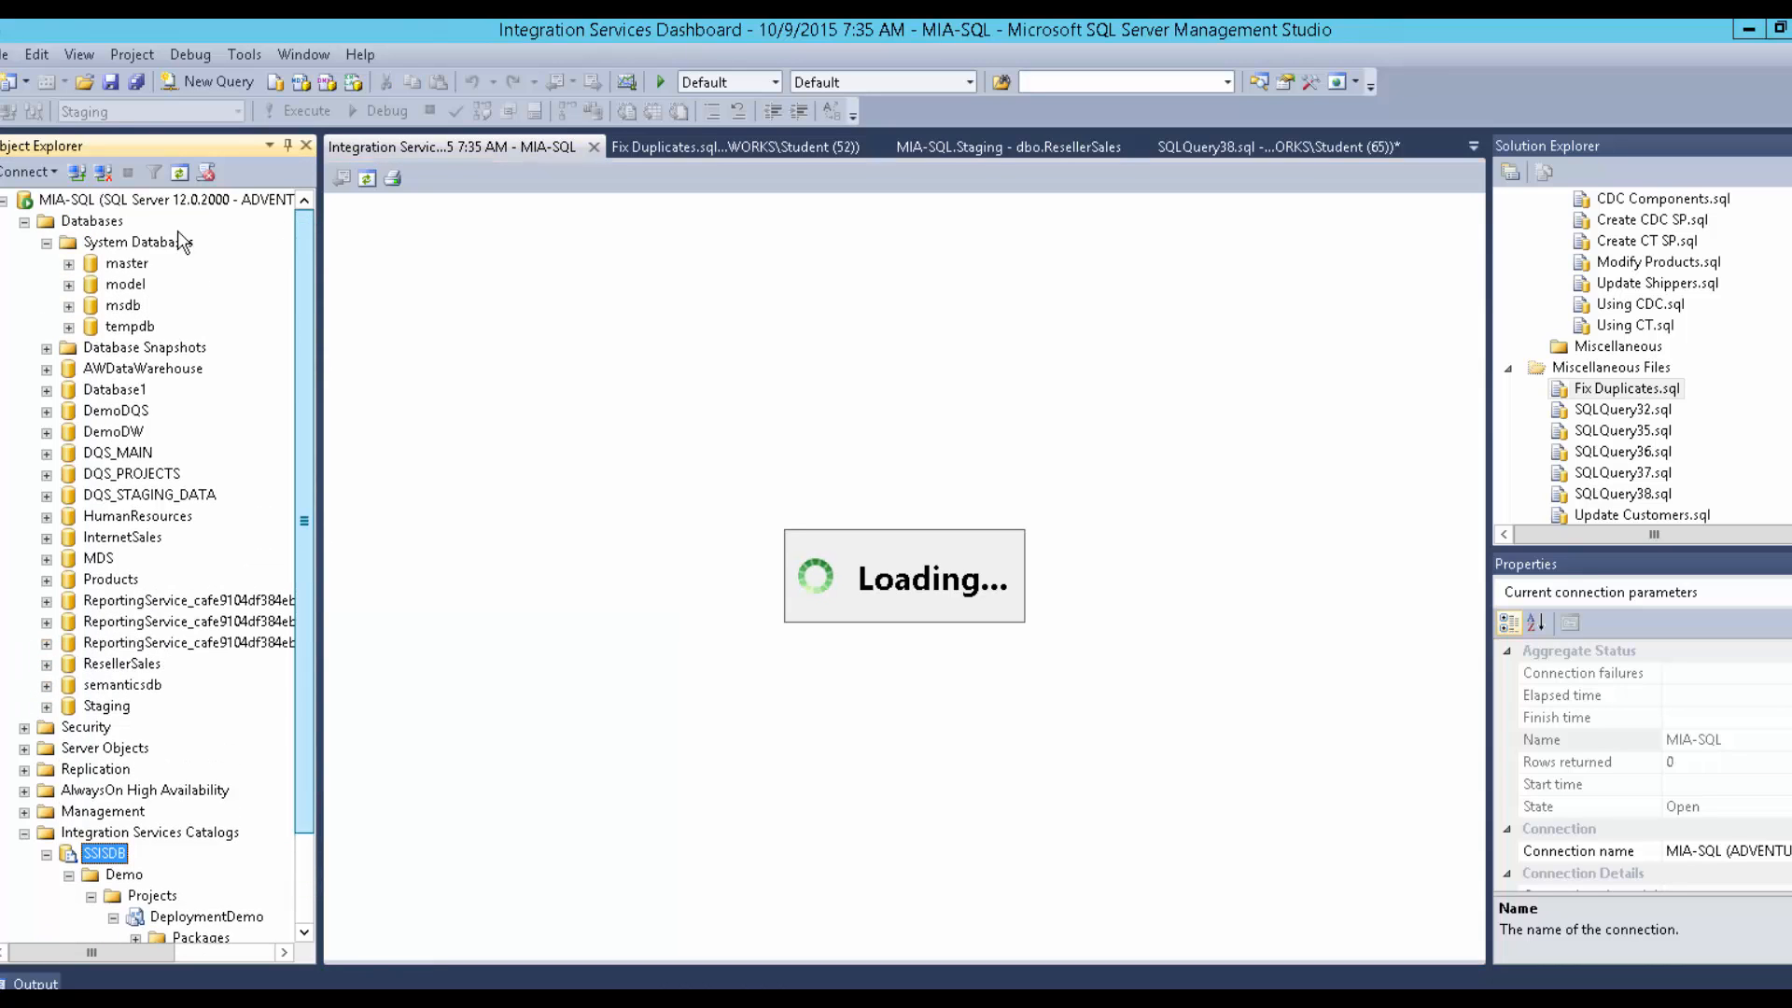
pyautogui.click(69, 305)
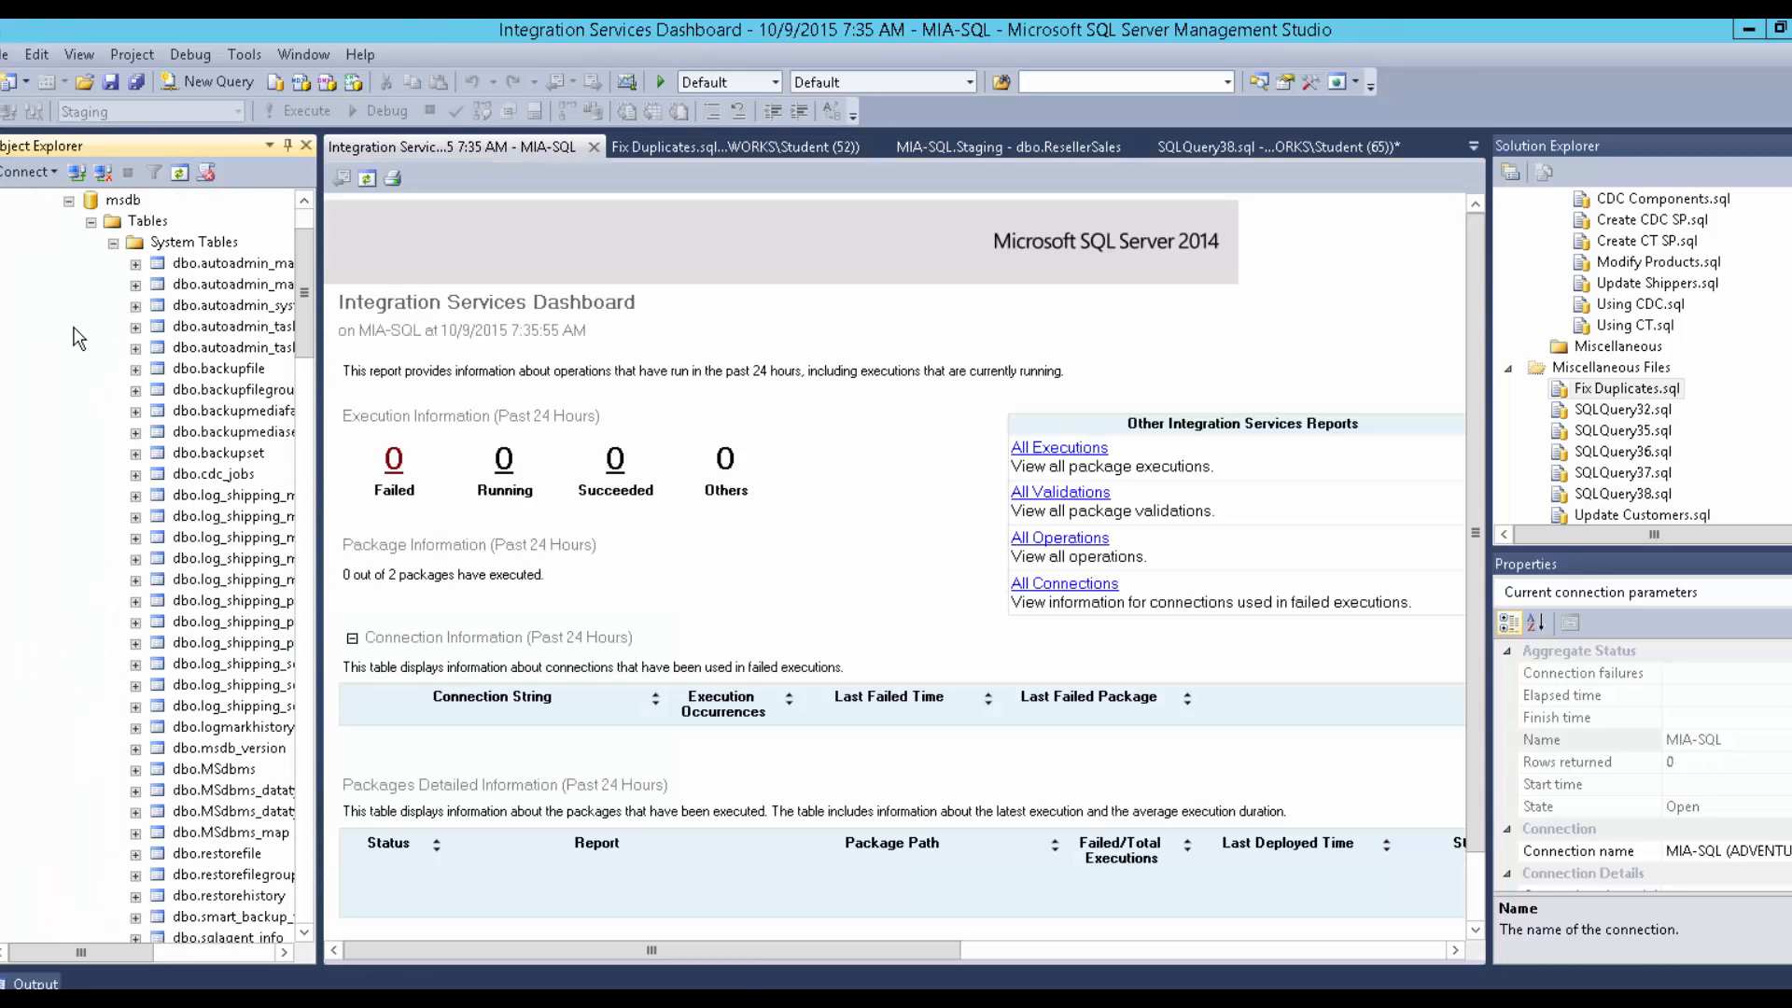
pyautogui.moveTo(304, 369); pyautogui.dragTo(298, 795)
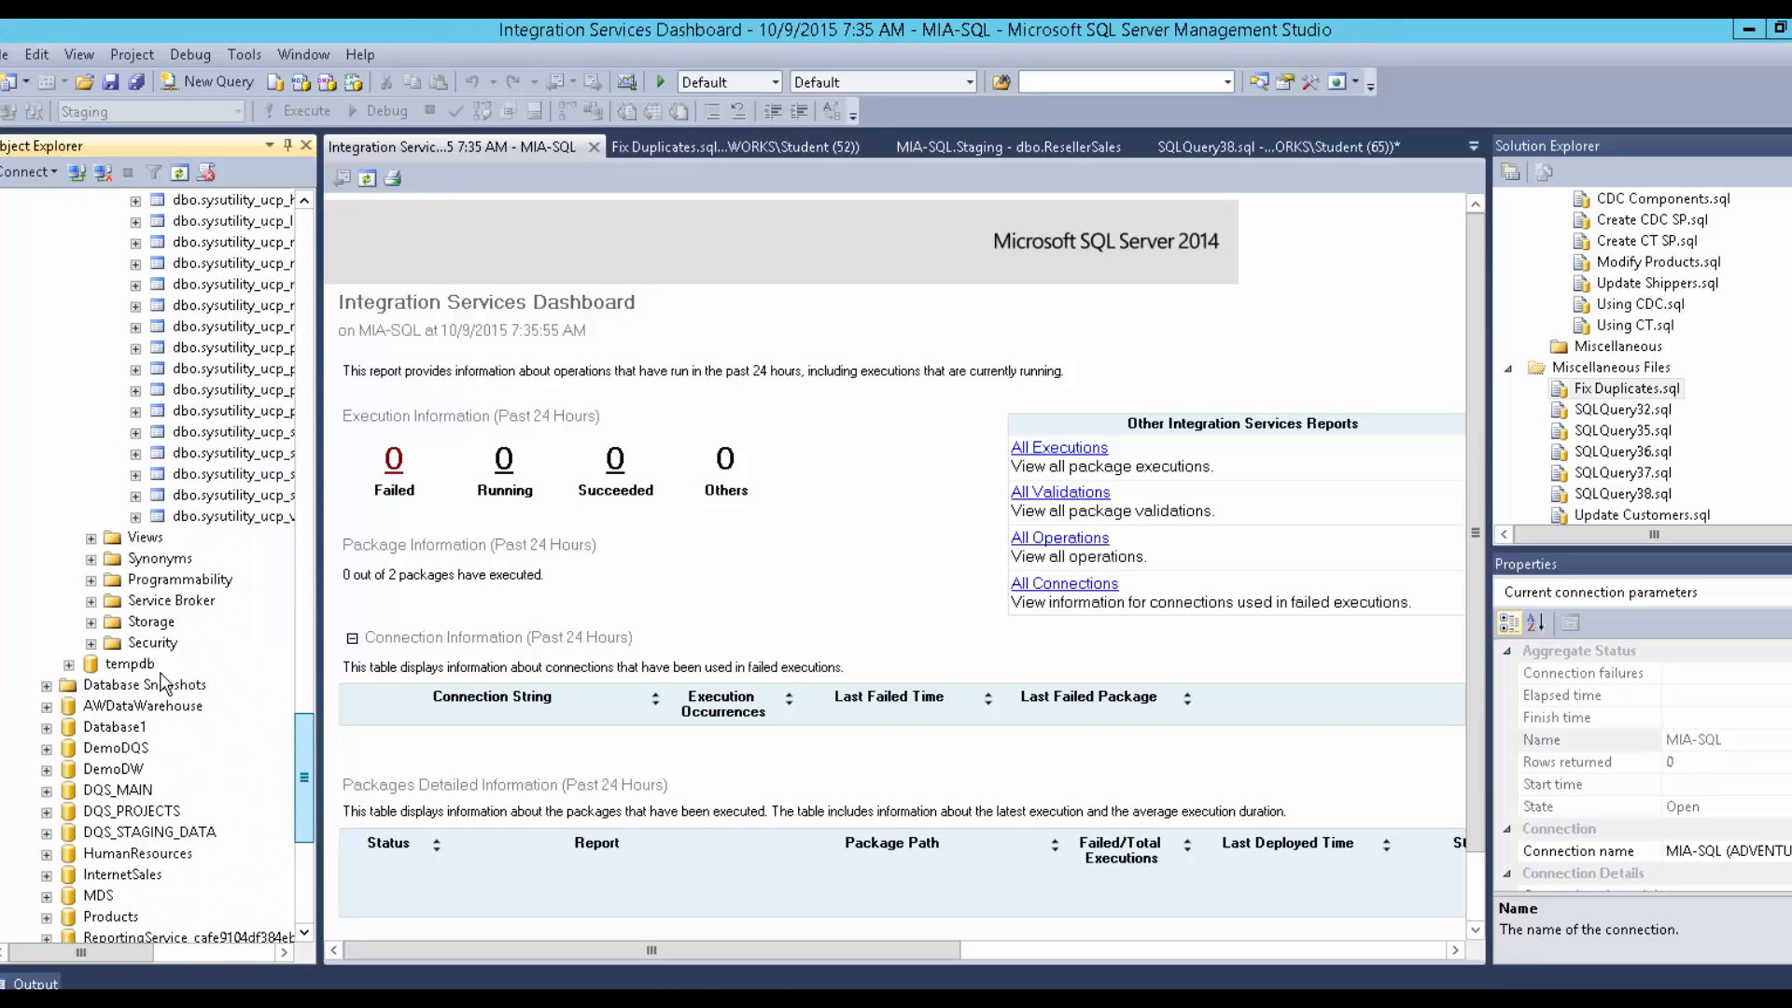
# Start a new msdb database user, entering a name and browsing the default schema list.
pyautogui.click(93, 642)
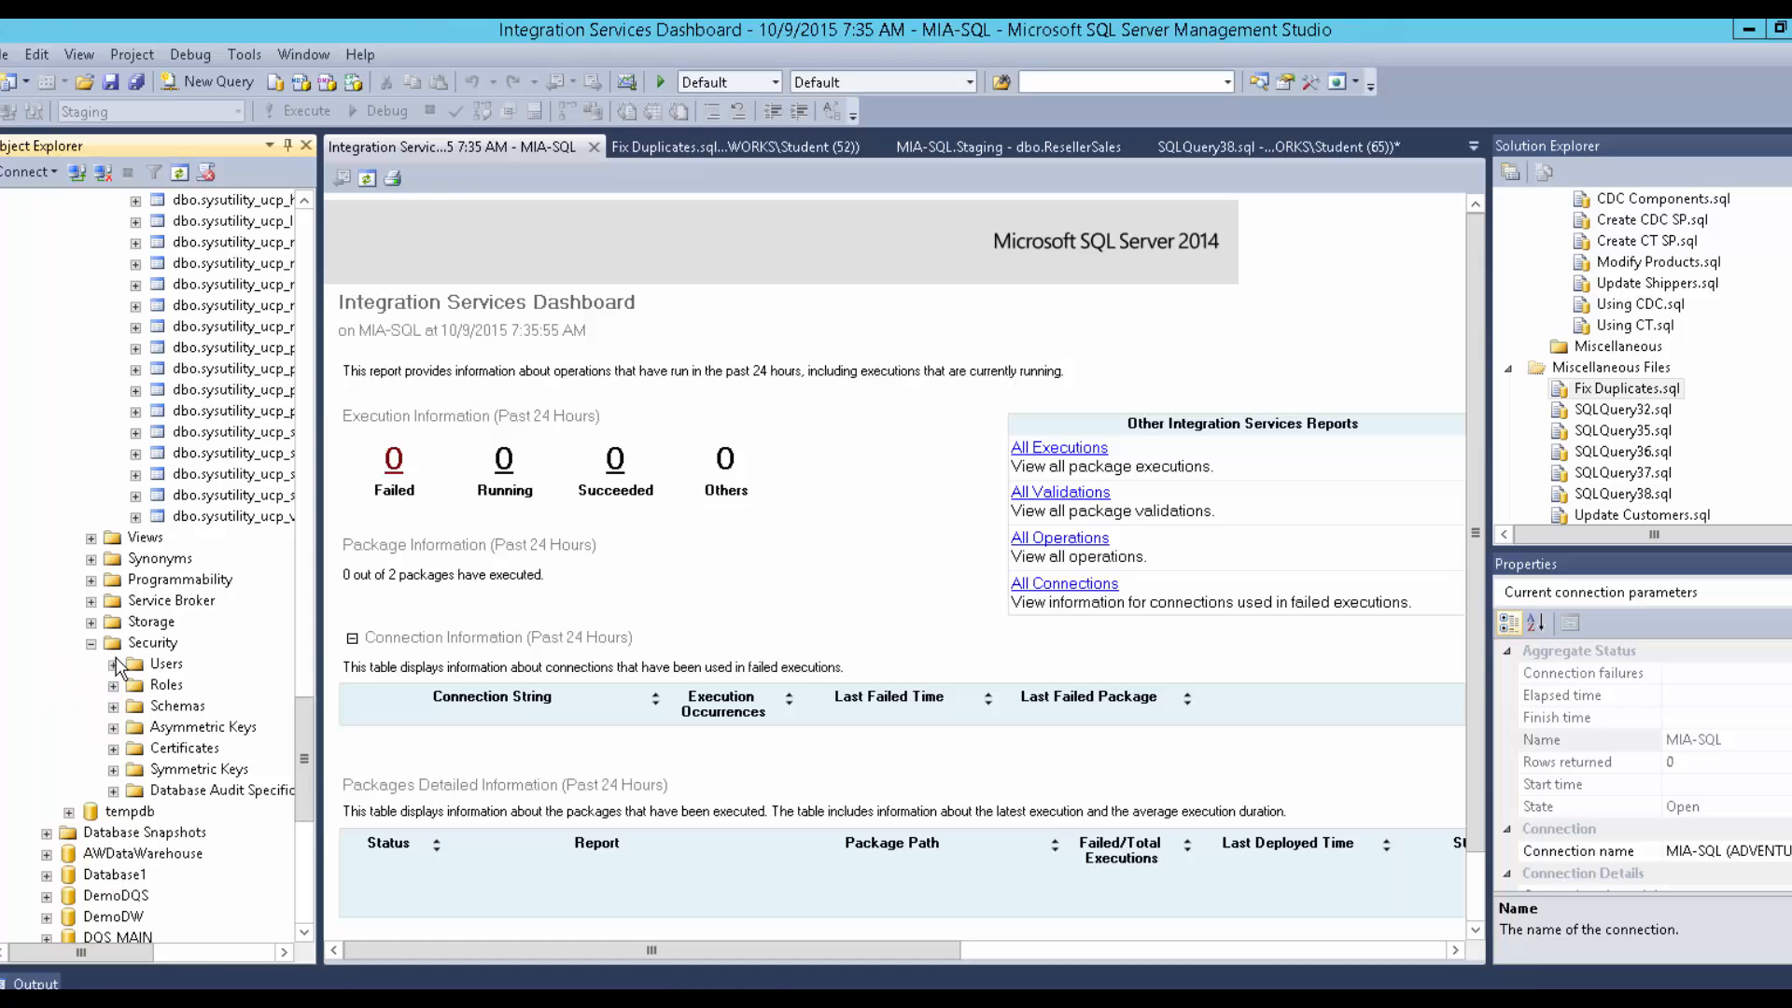
pyautogui.click(113, 663)
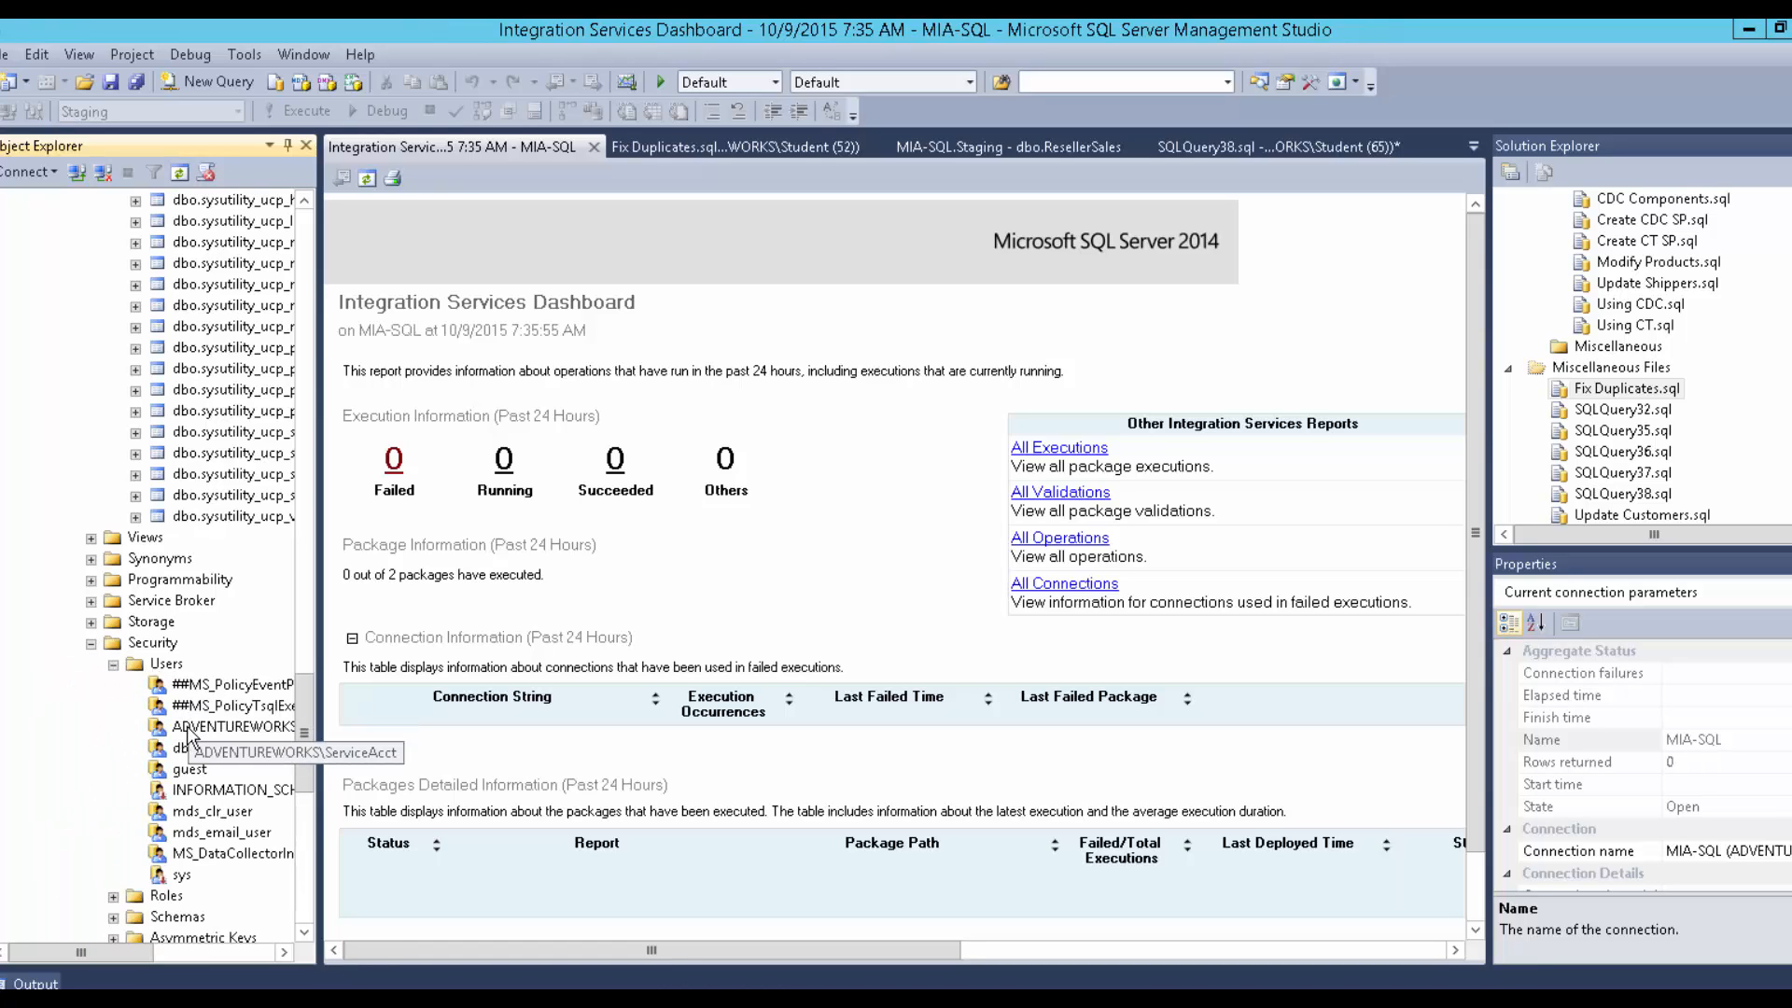
pyautogui.rightClick(185, 666)
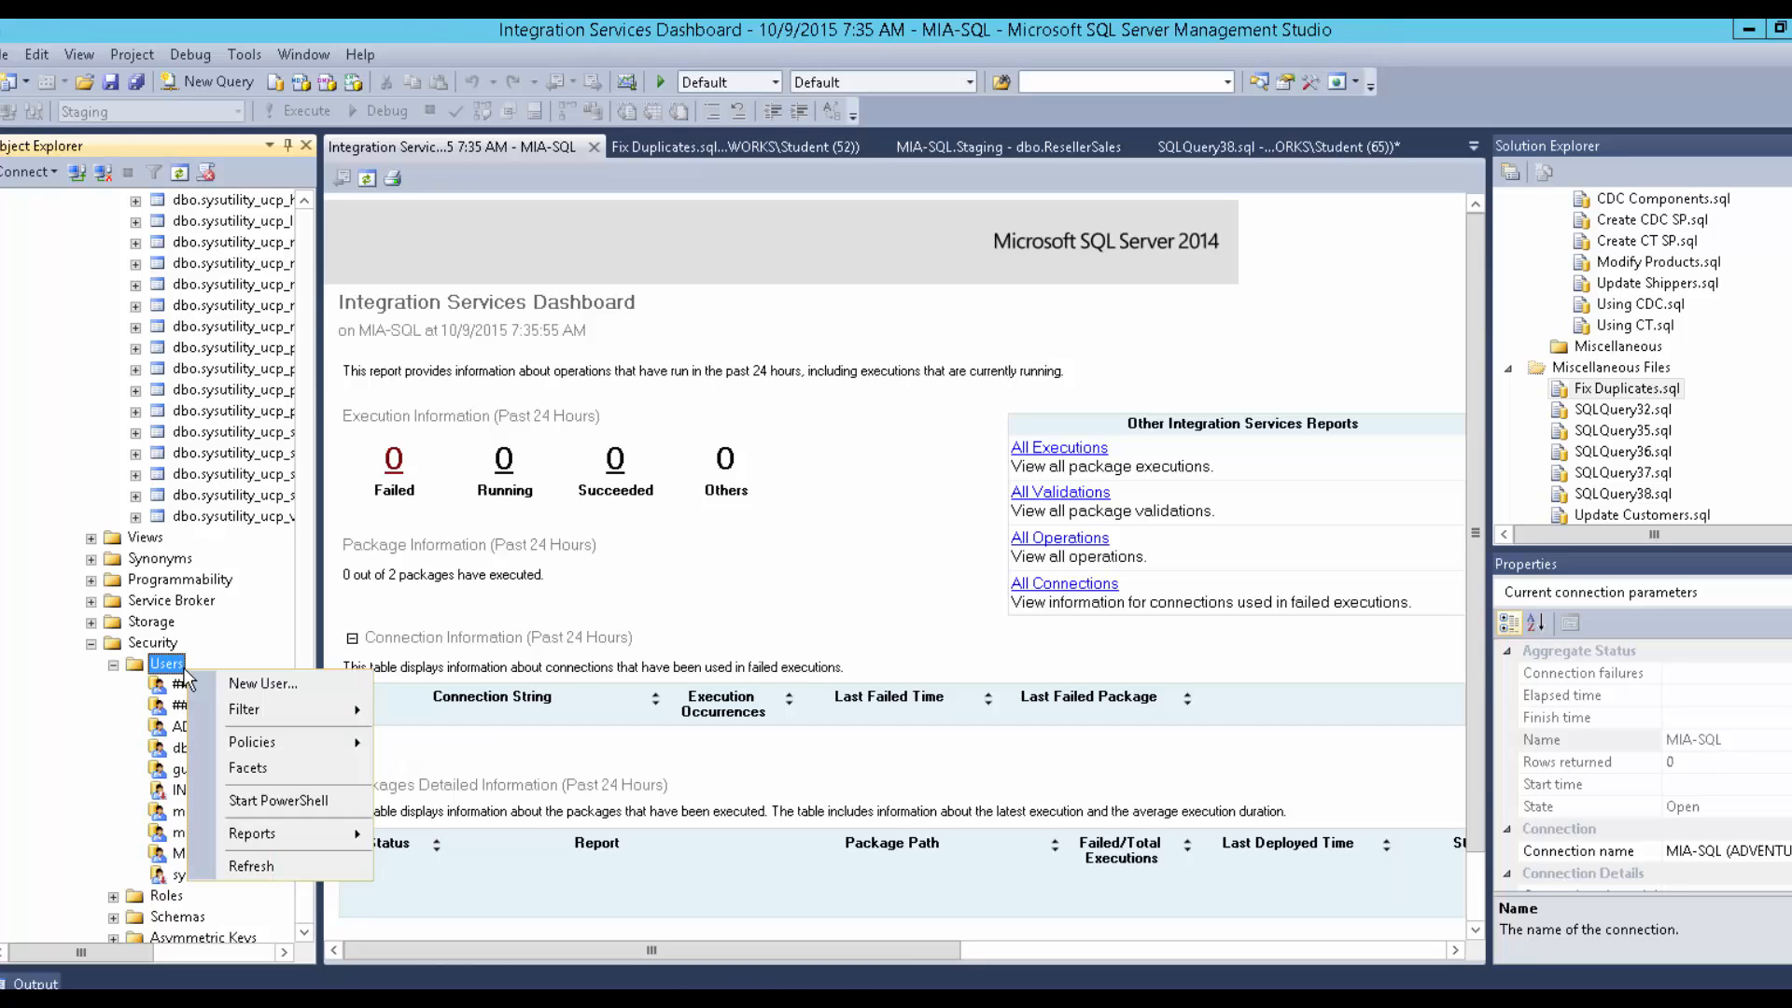
pyautogui.click(214, 684)
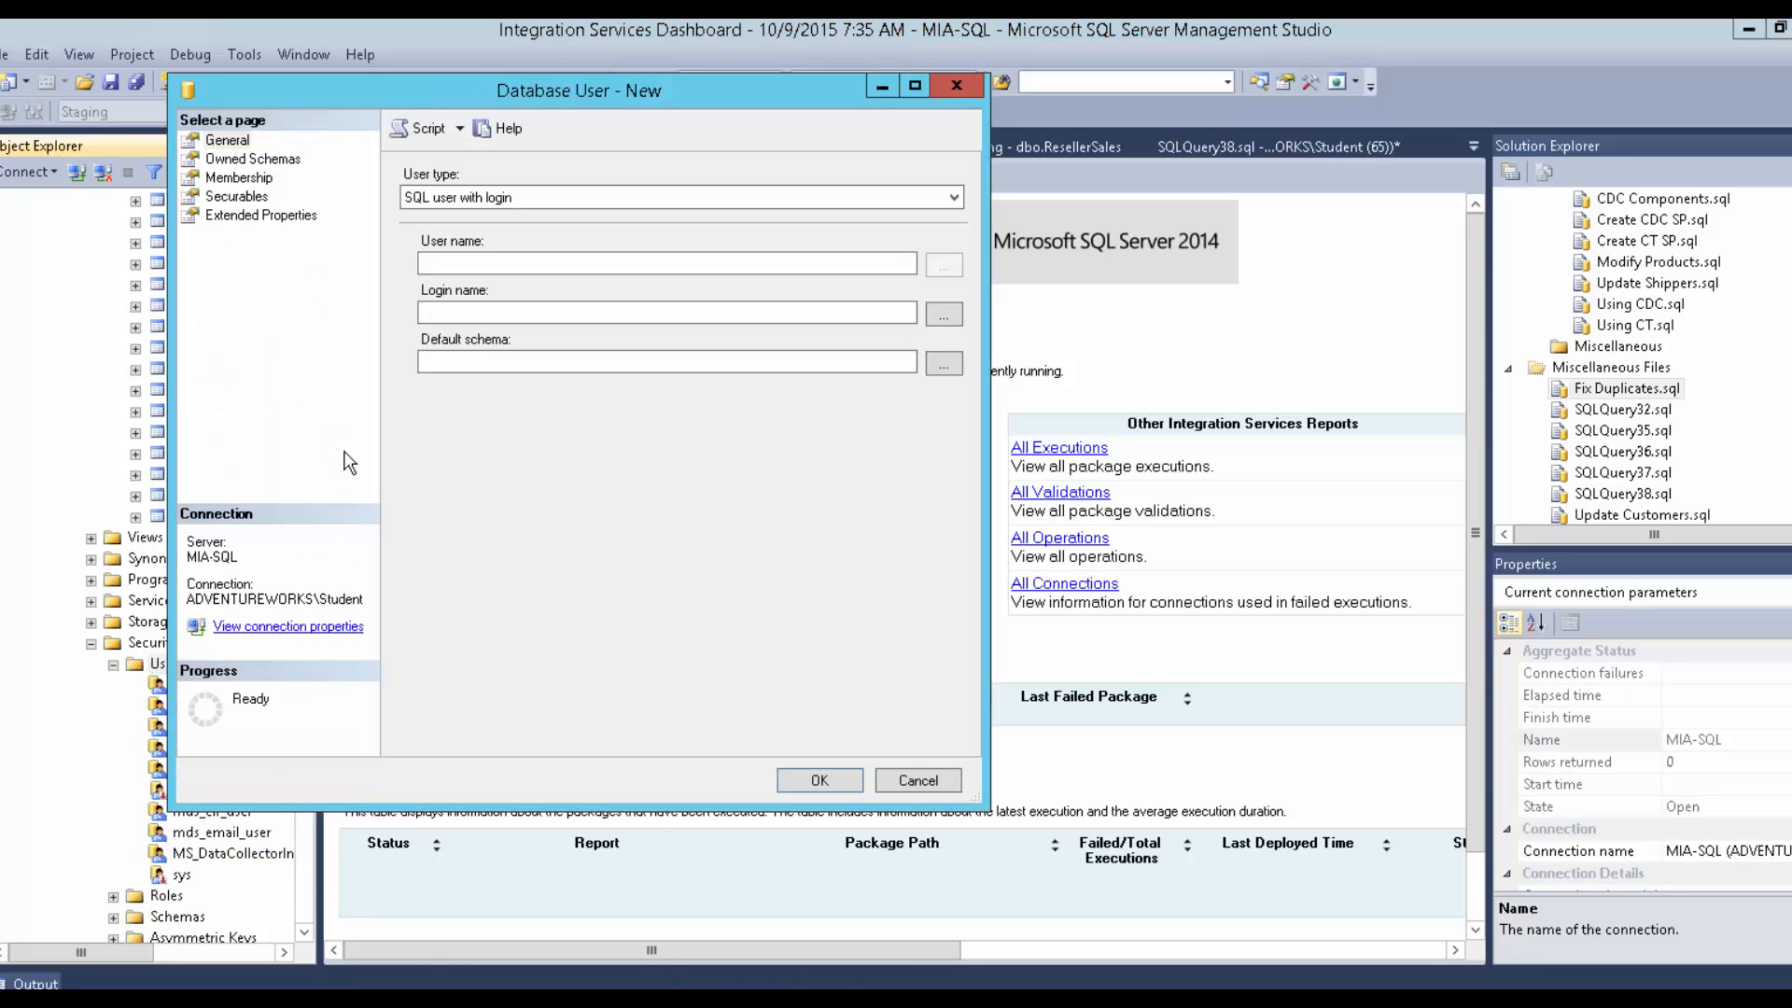
pyautogui.click(484, 261)
pyautogui.press('Tab')
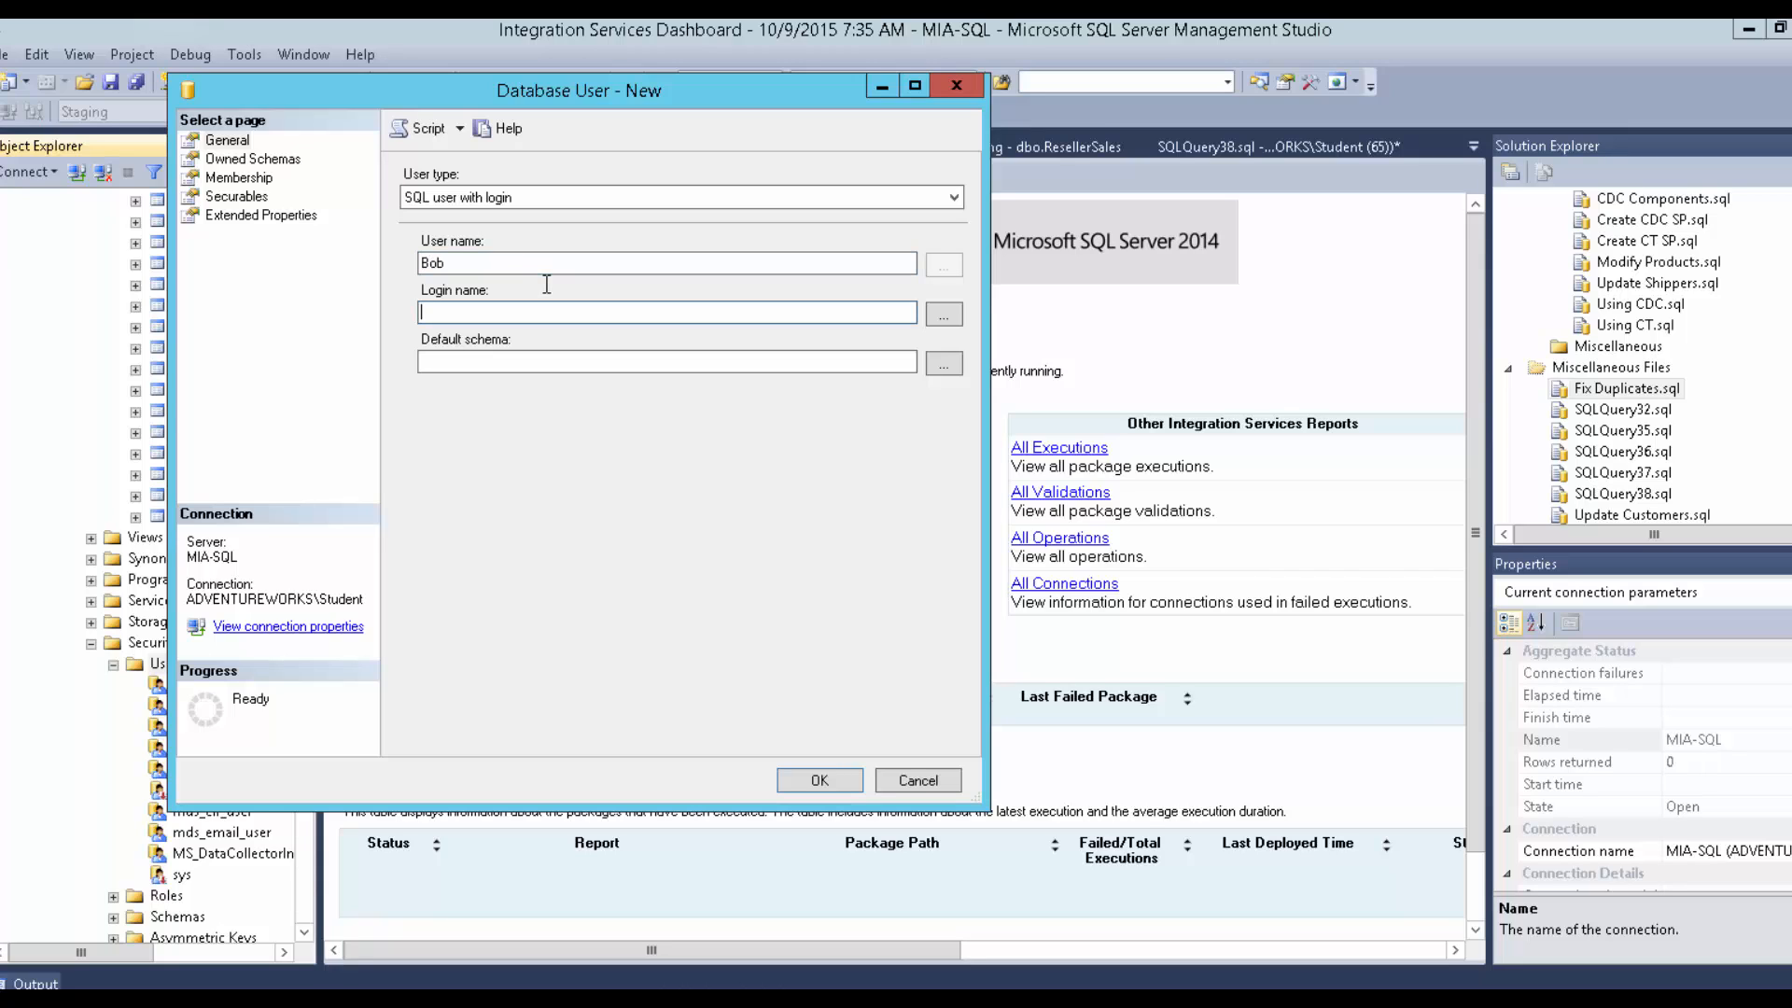
pyautogui.press('Tab')
pyautogui.click(936, 362)
pyautogui.click(452, 397)
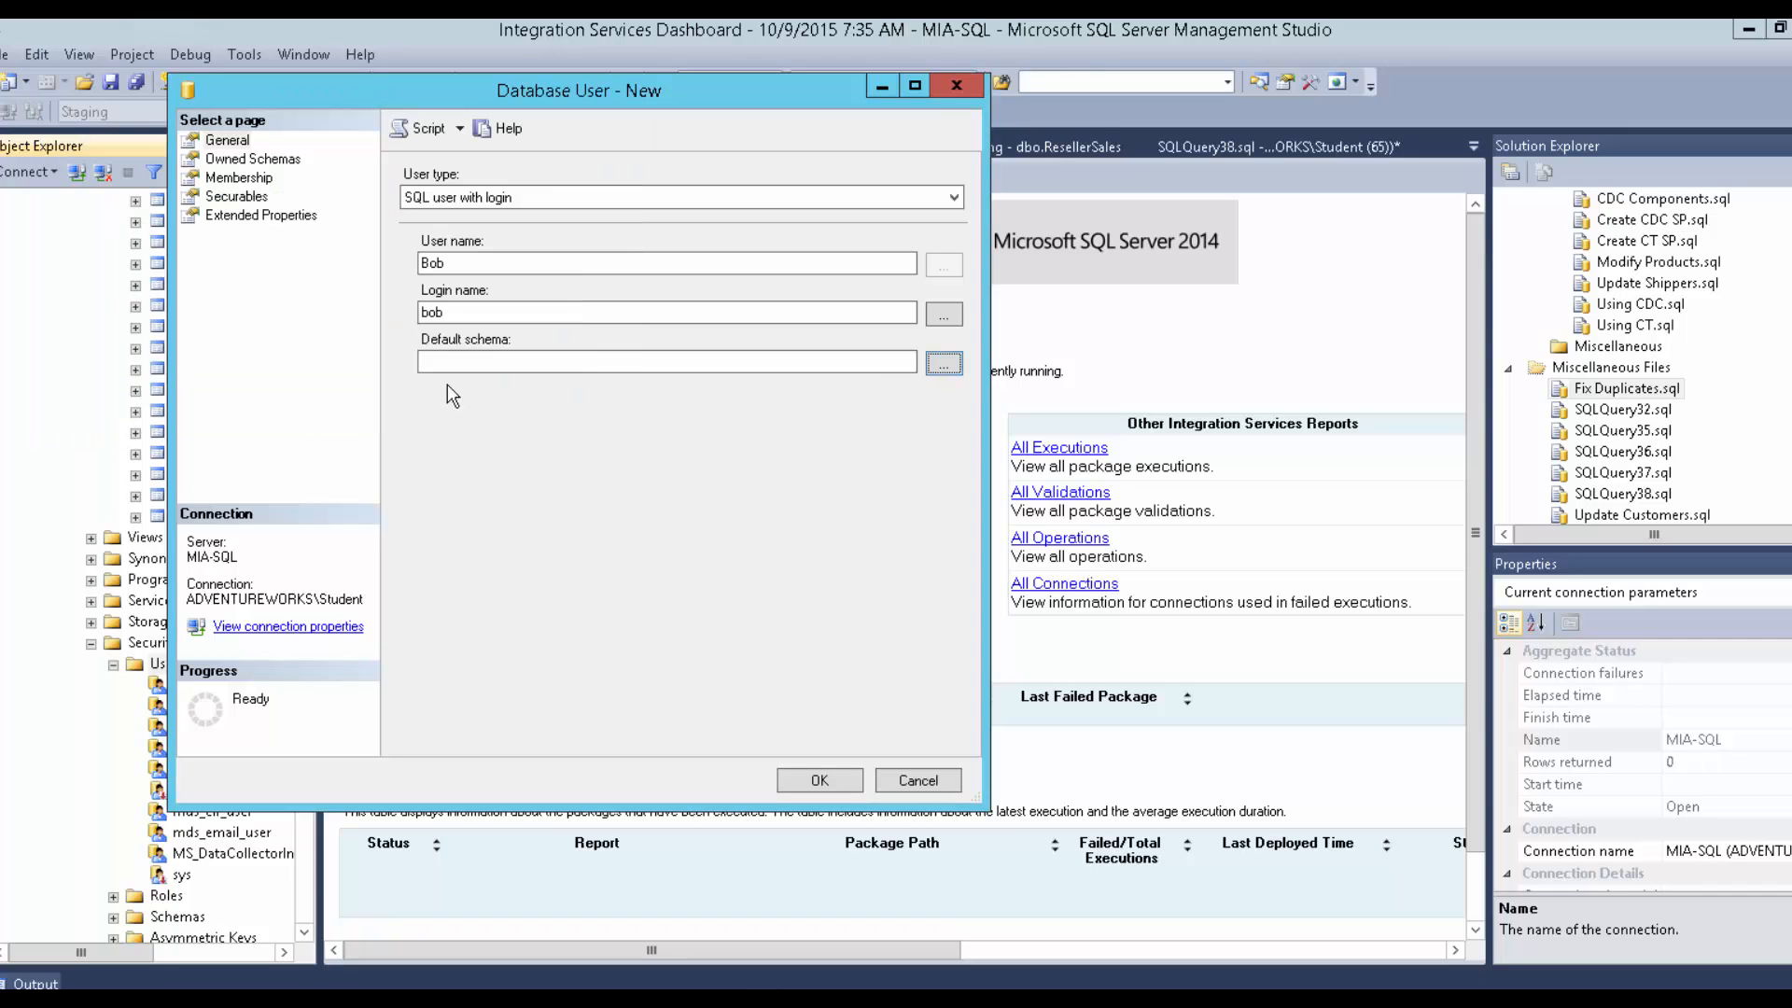
# Add the user to db_datareader, change its type to SQL user without login, and create it.
pyautogui.click(258, 160)
pyautogui.click(245, 177)
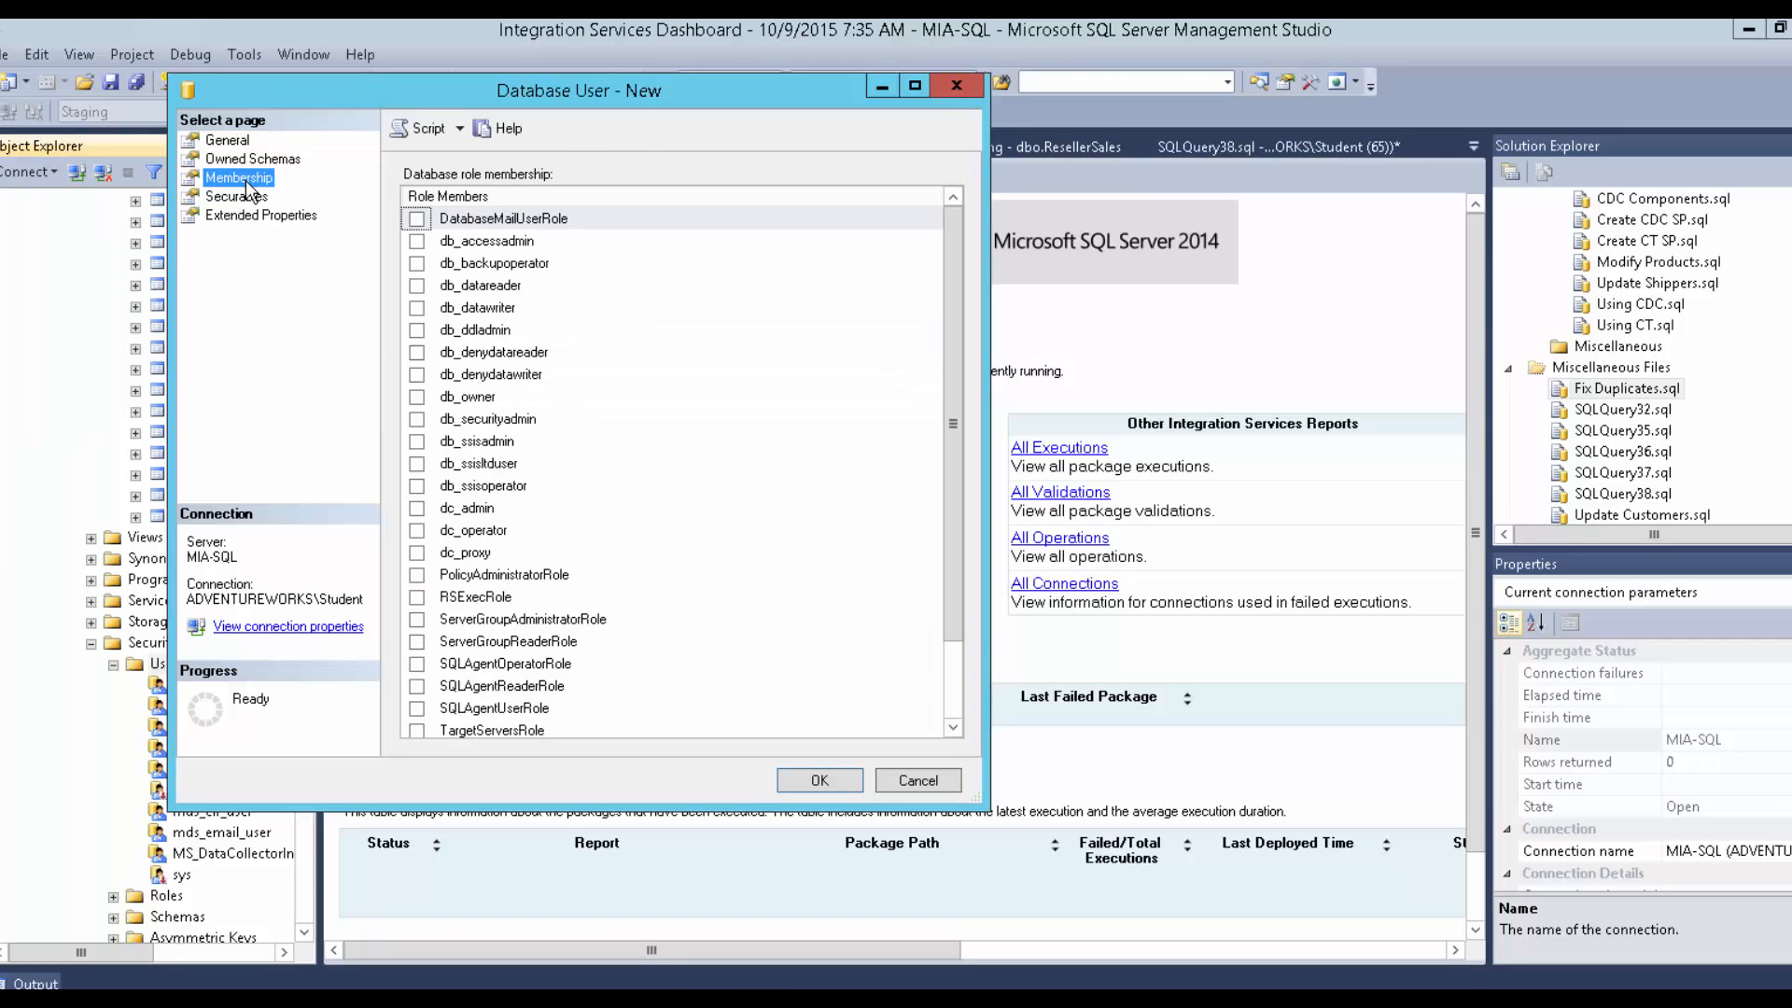
pyautogui.click(417, 285)
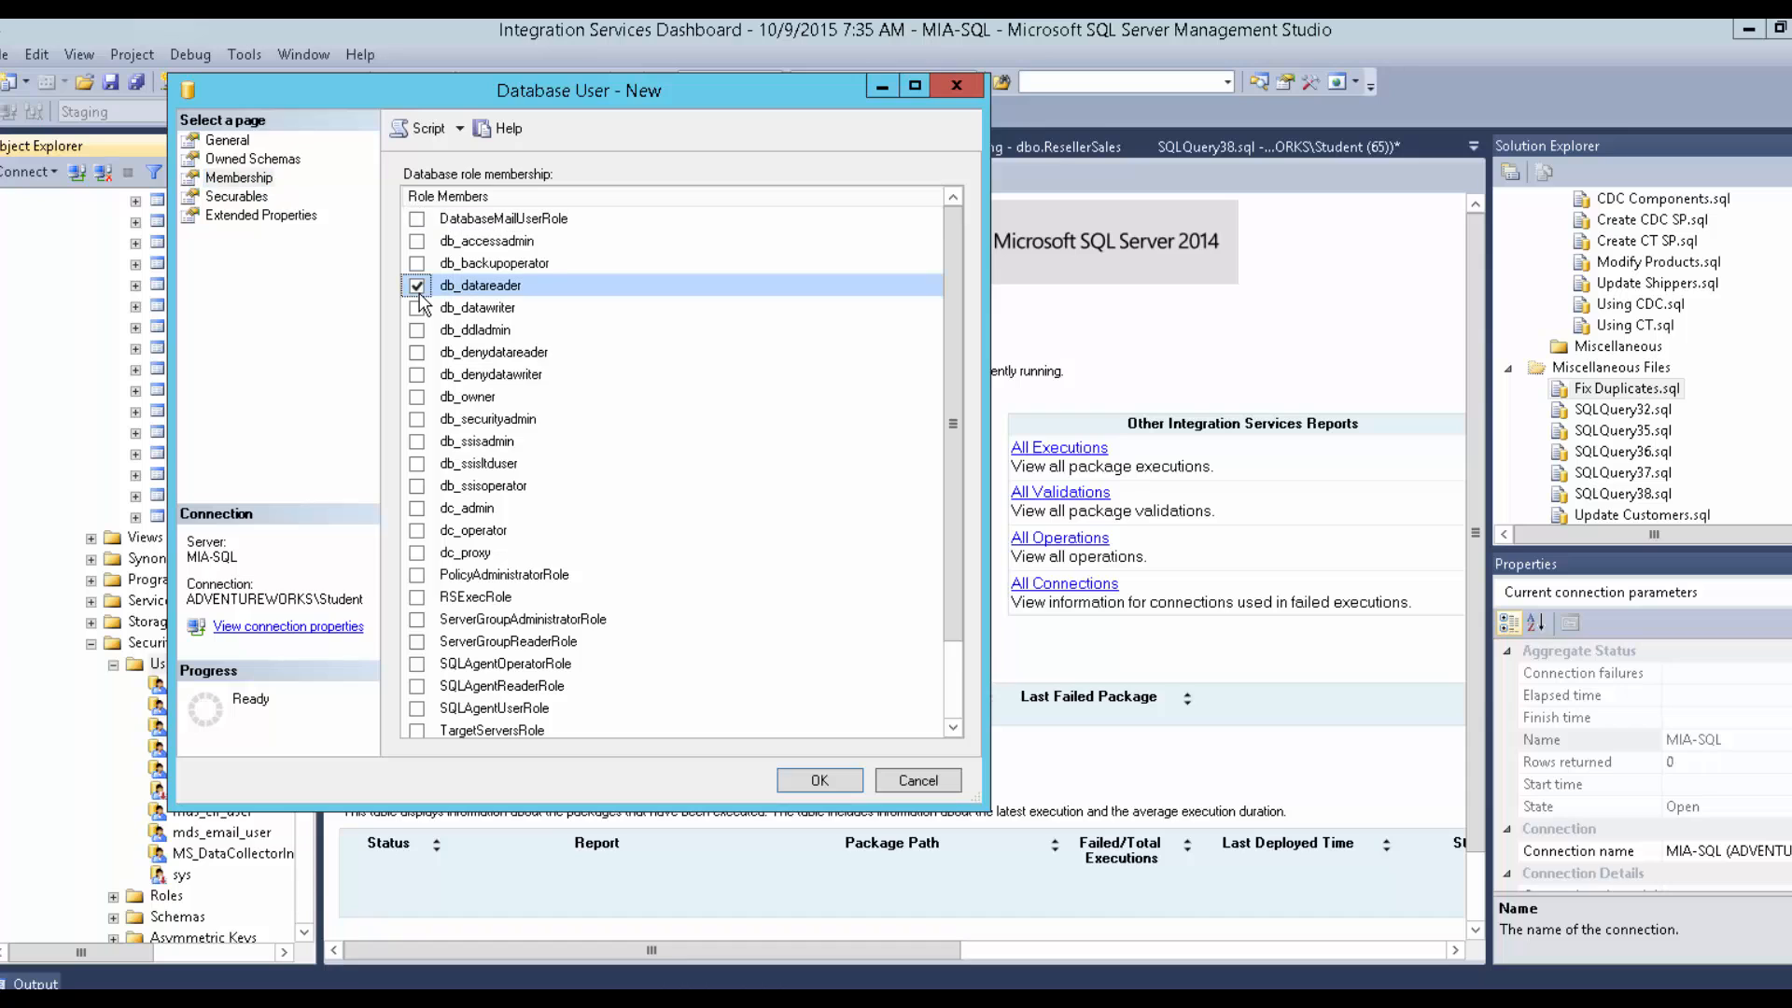
pyautogui.click(820, 780)
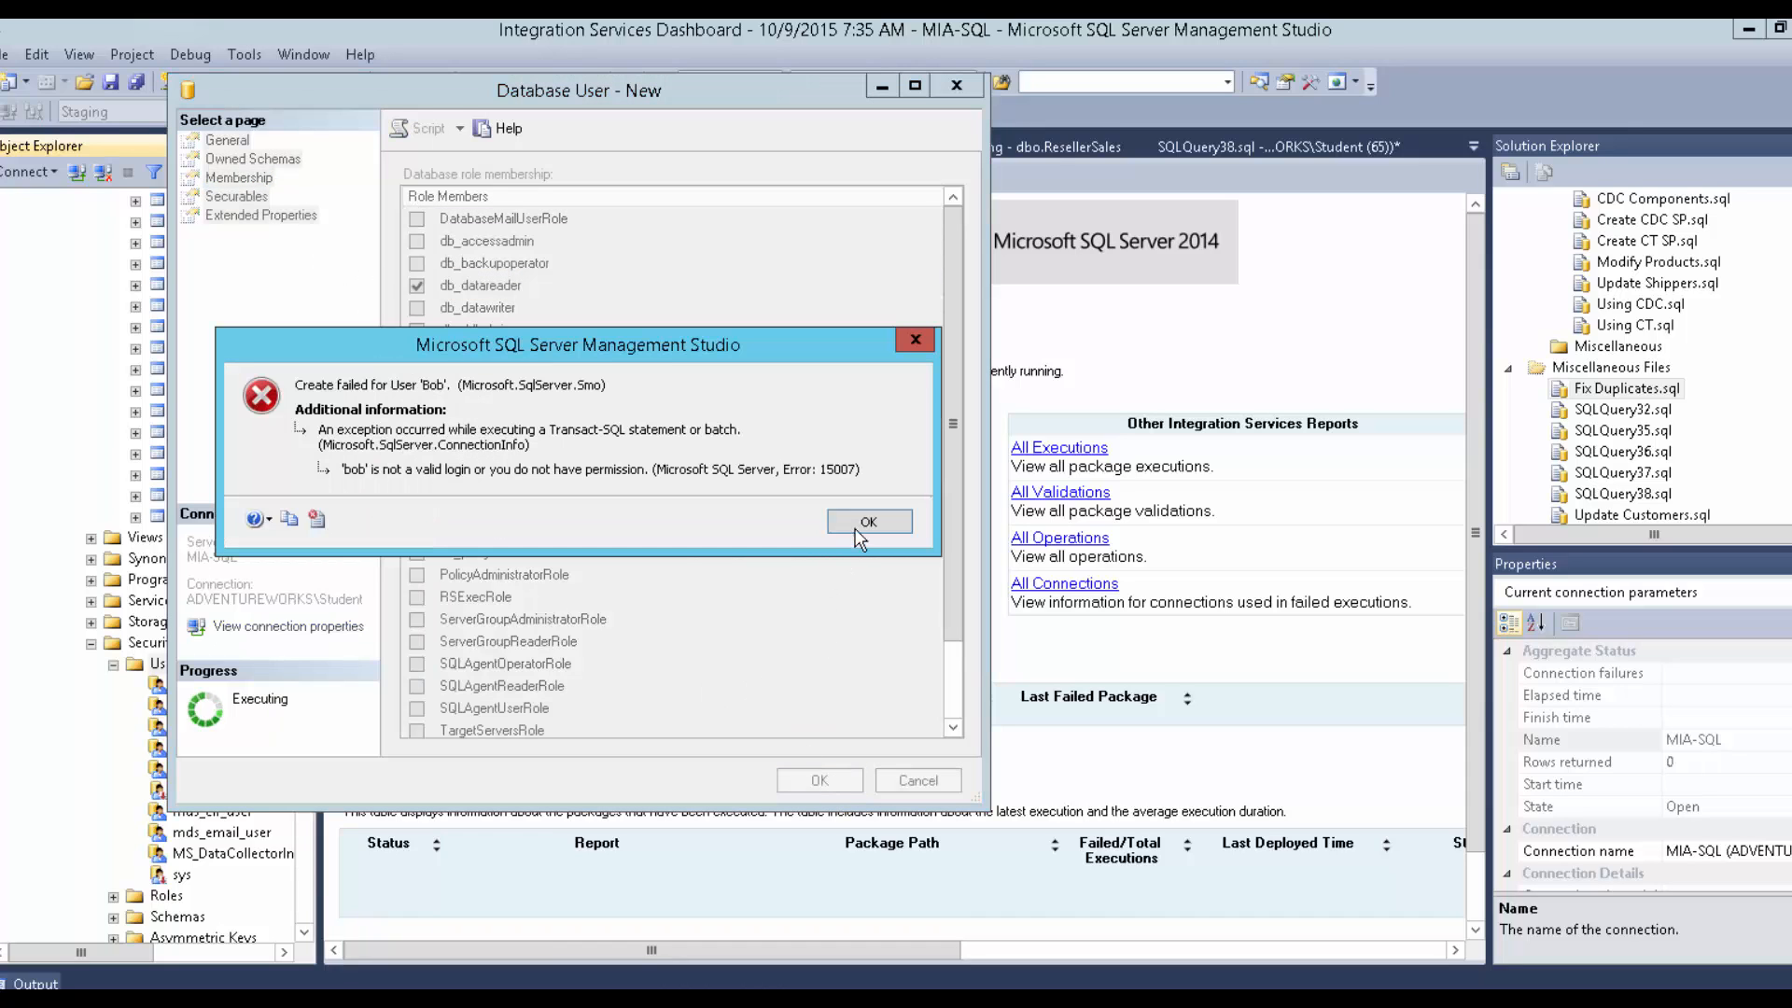
pyautogui.click(857, 519)
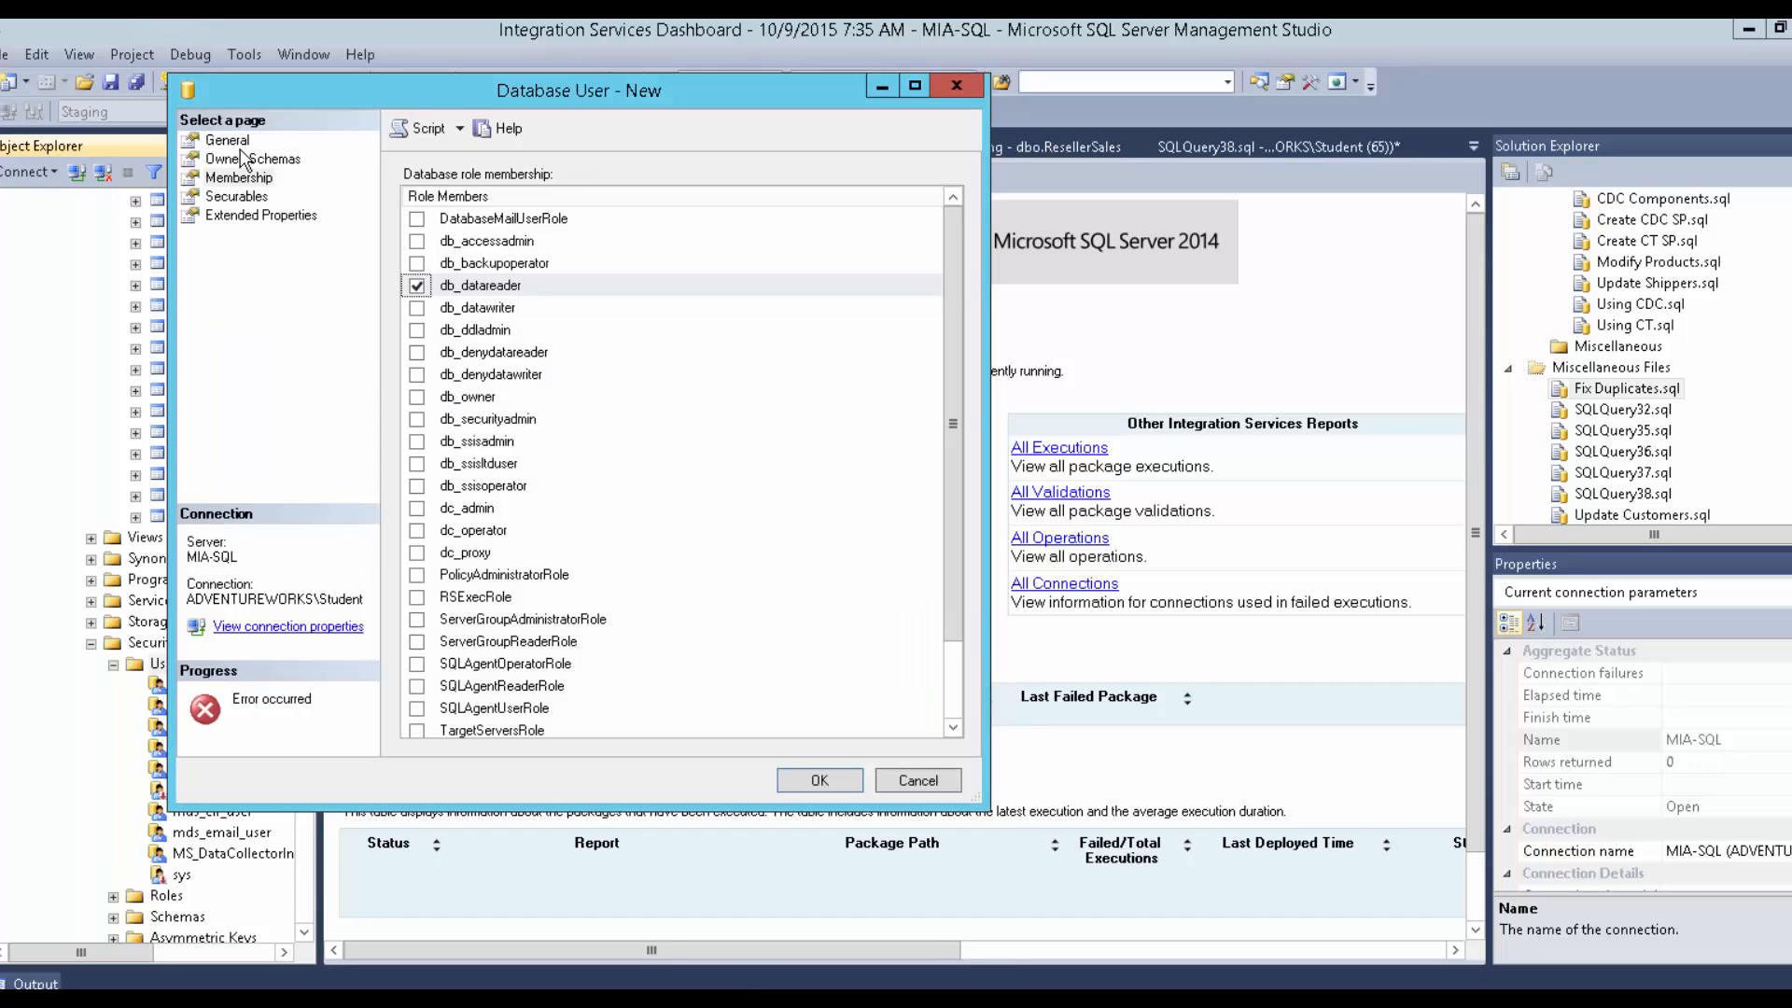
pyautogui.click(449, 200)
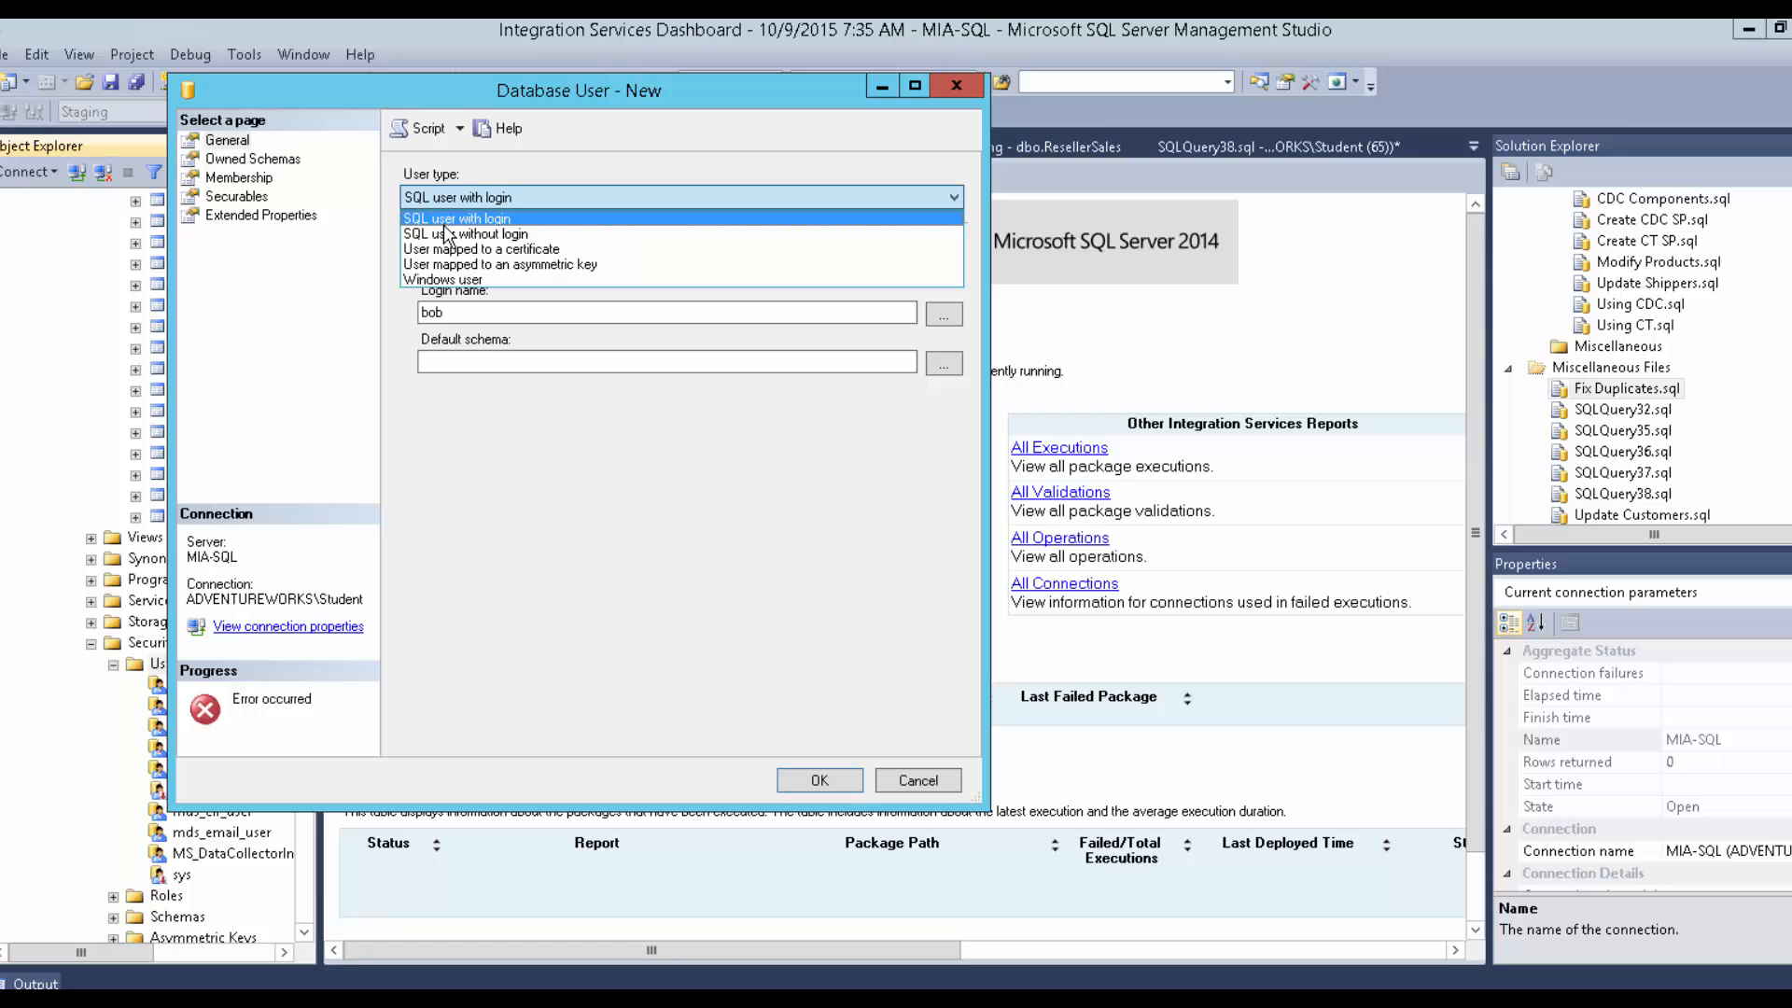
pyautogui.click(447, 235)
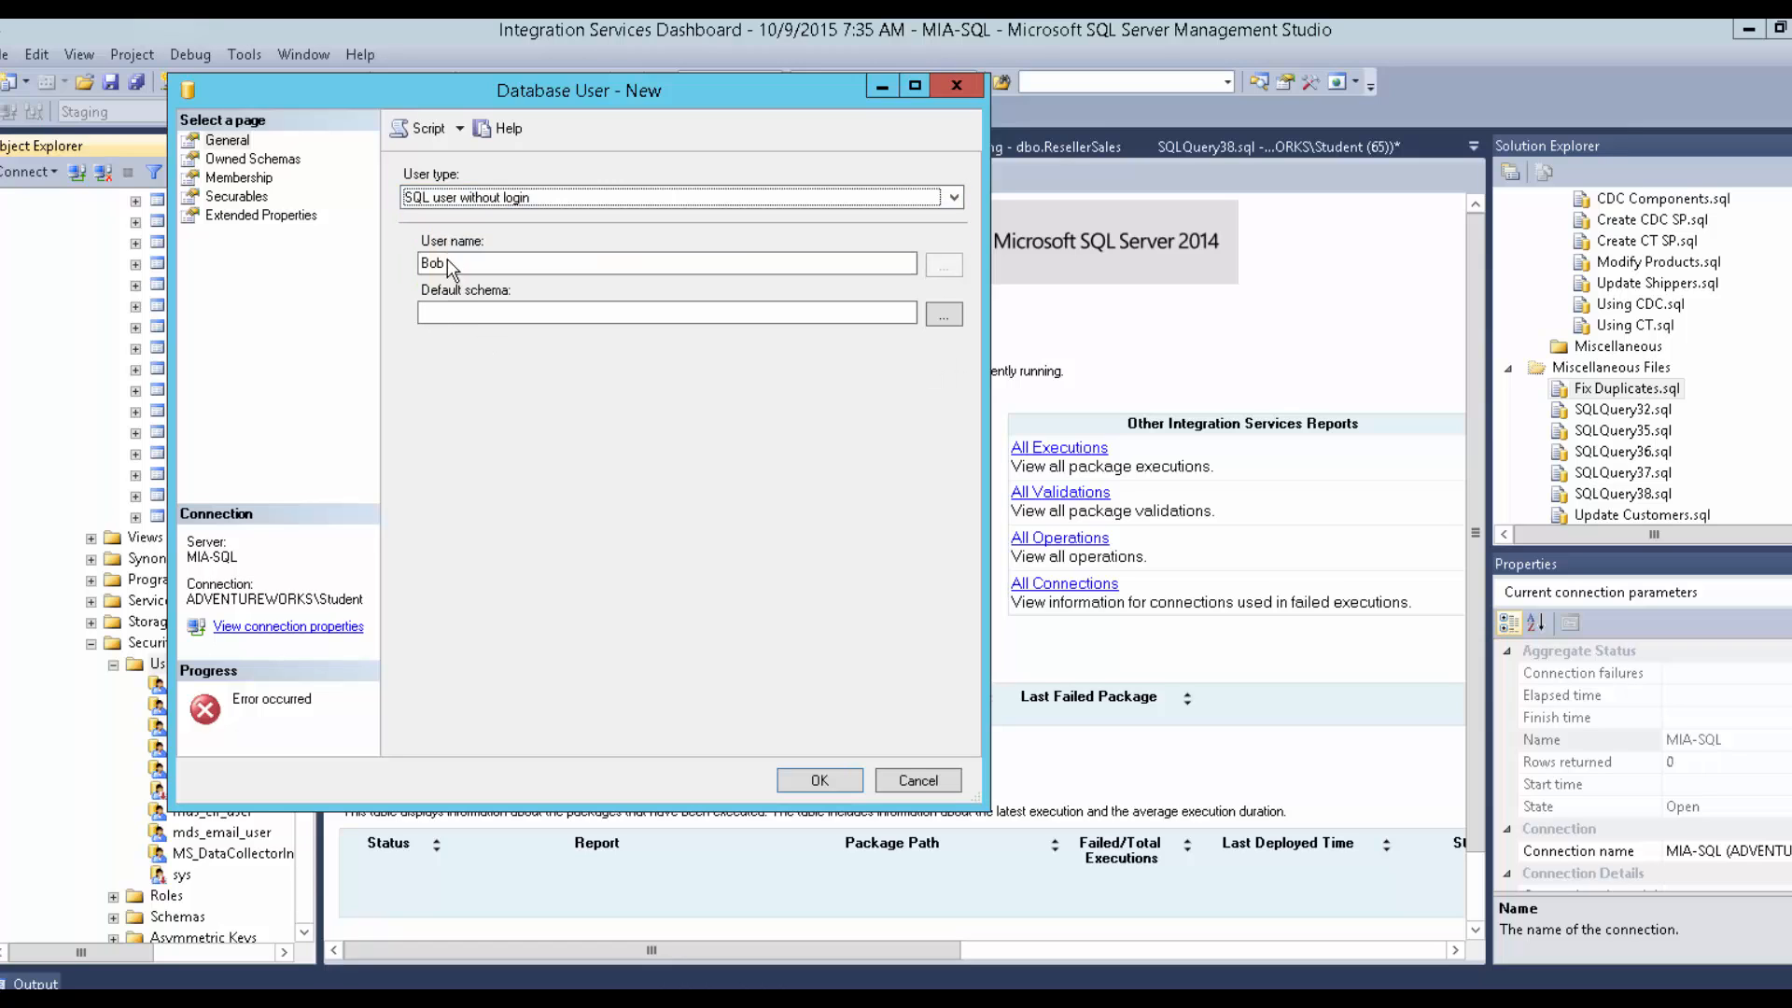
pyautogui.click(835, 791)
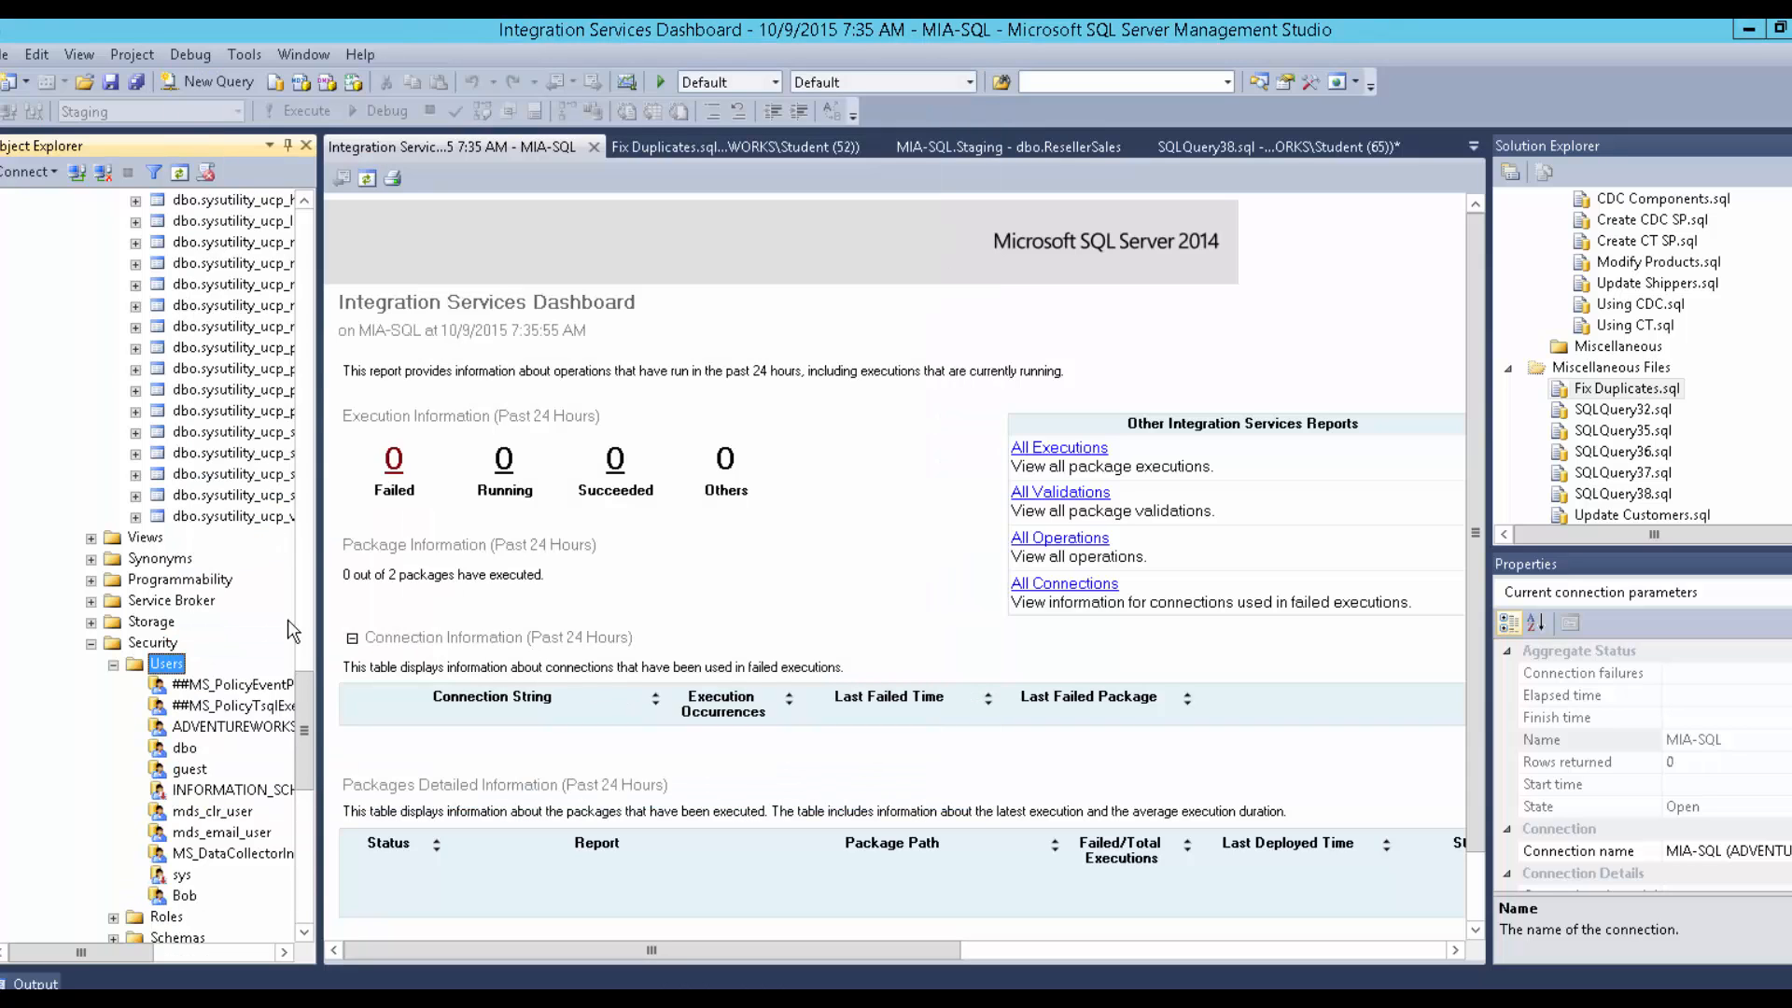
pyautogui.moveTo(311, 786); pyautogui.dragTo(303, 944)
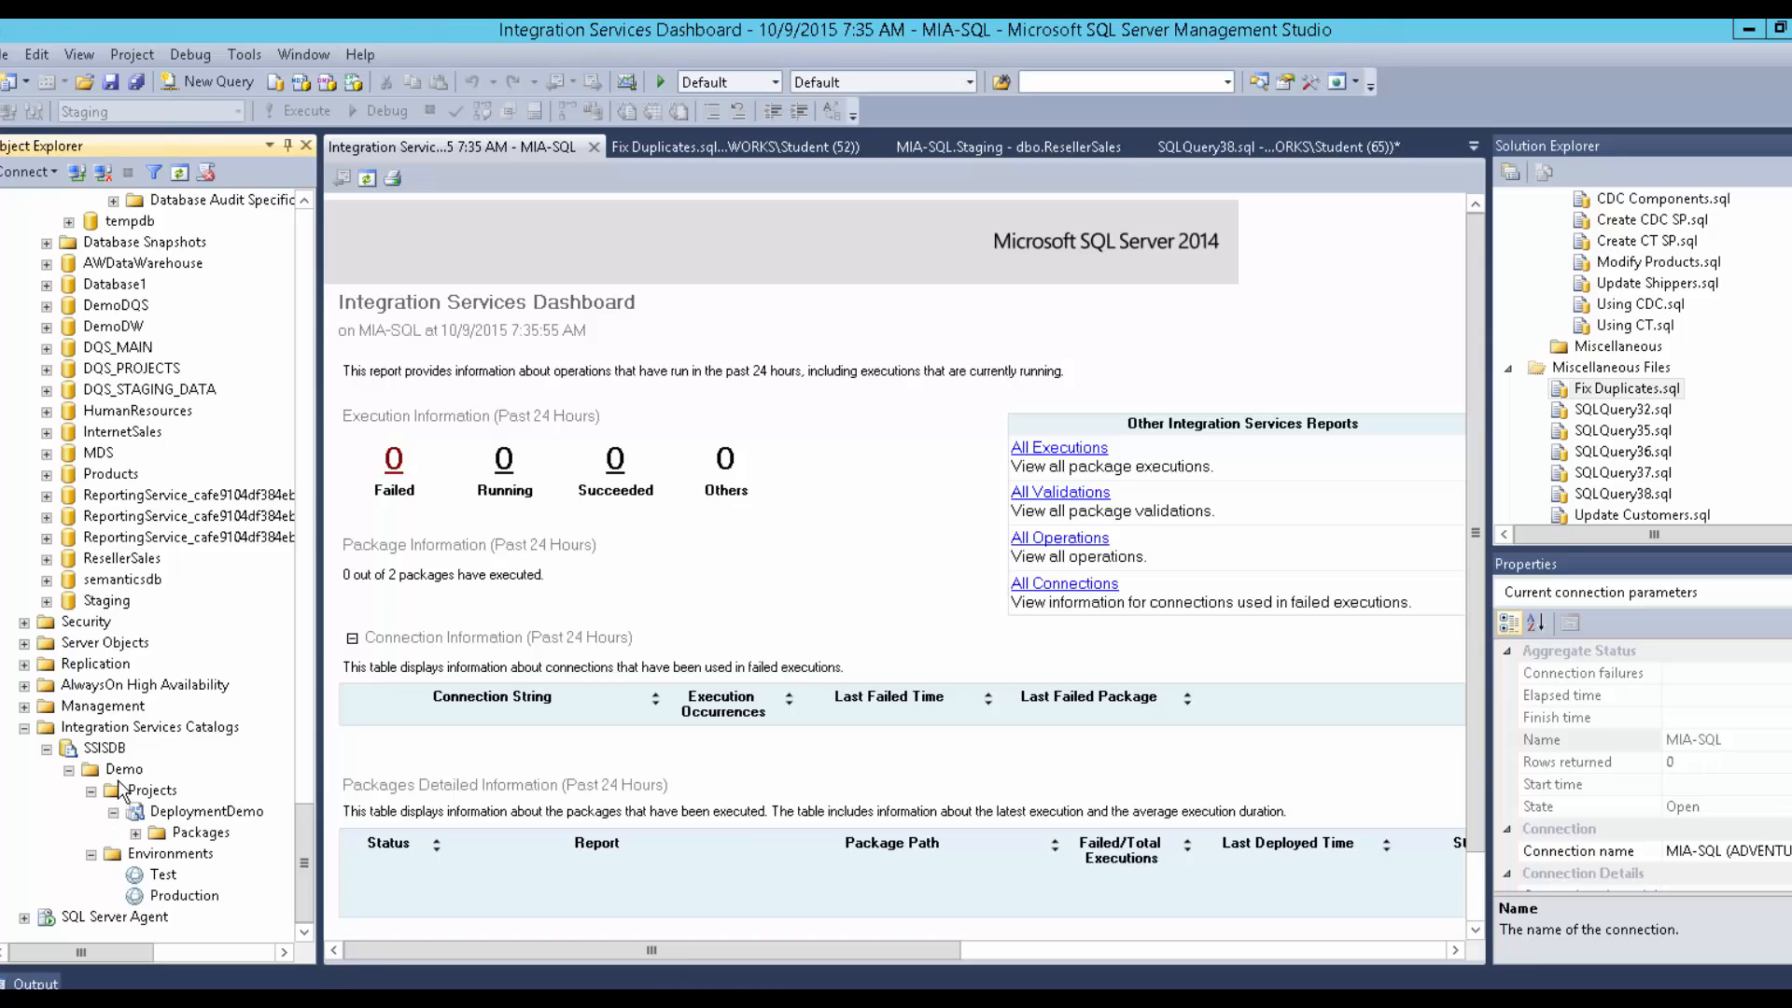
pyautogui.rightClick(140, 811)
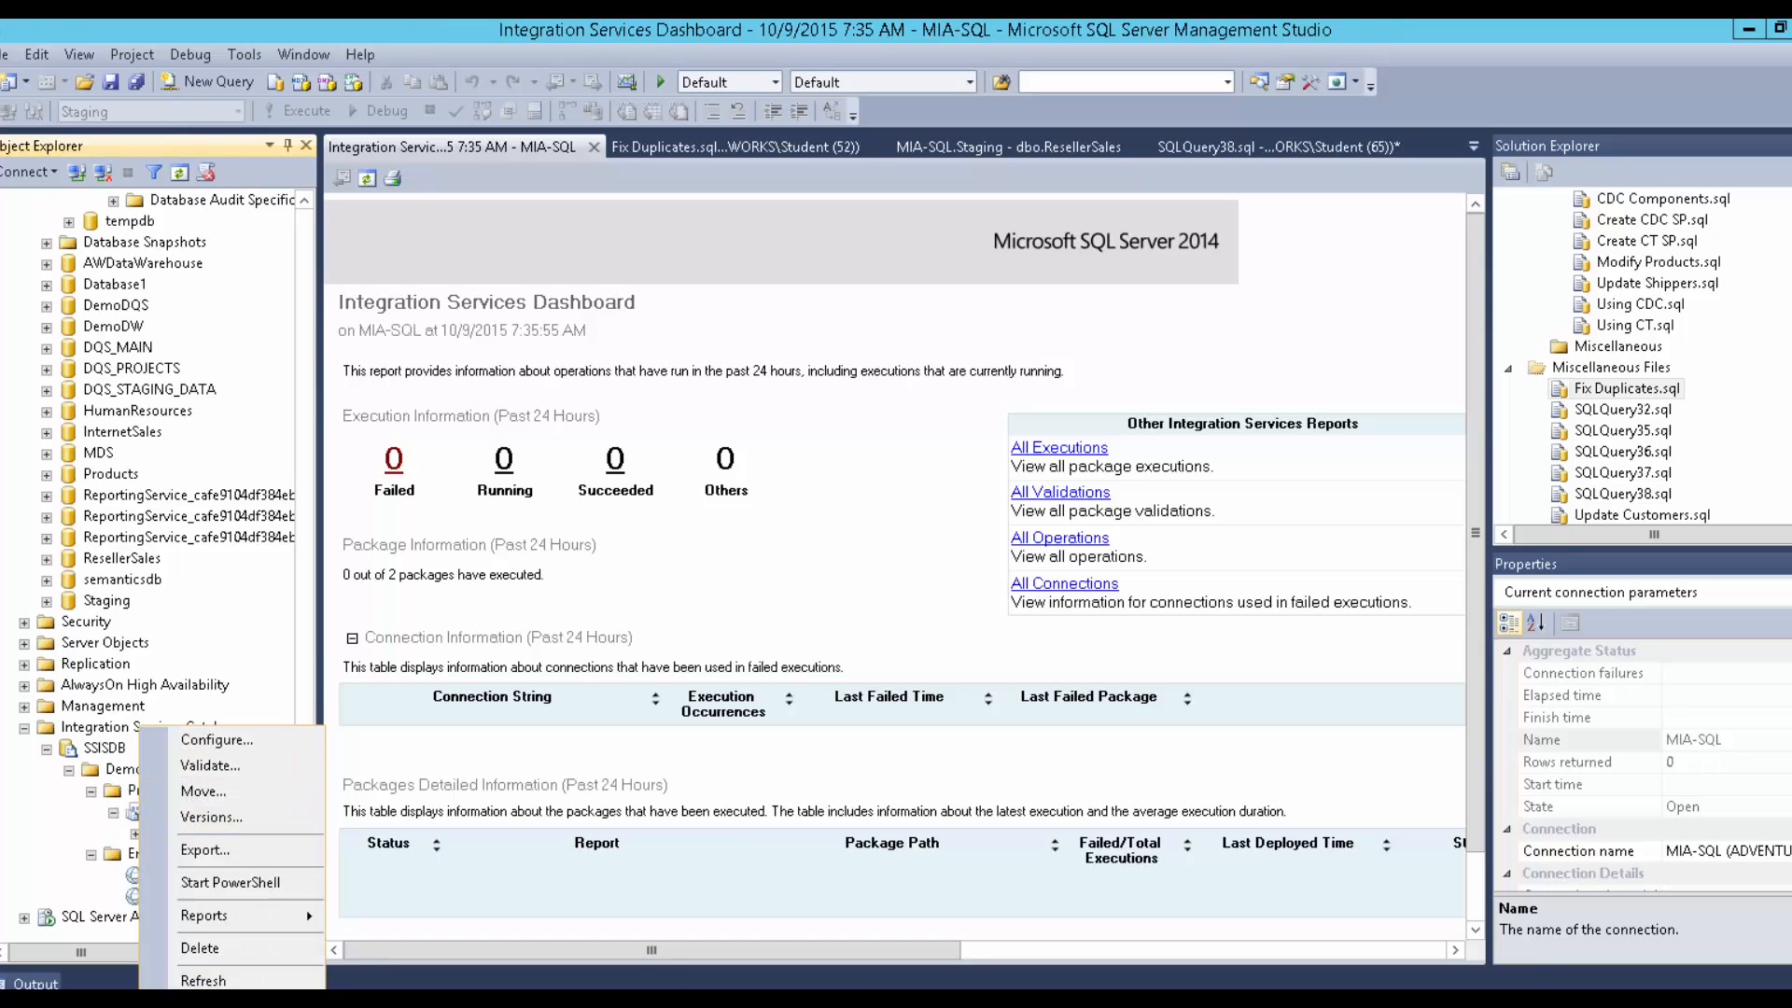
pyautogui.click(205, 1005)
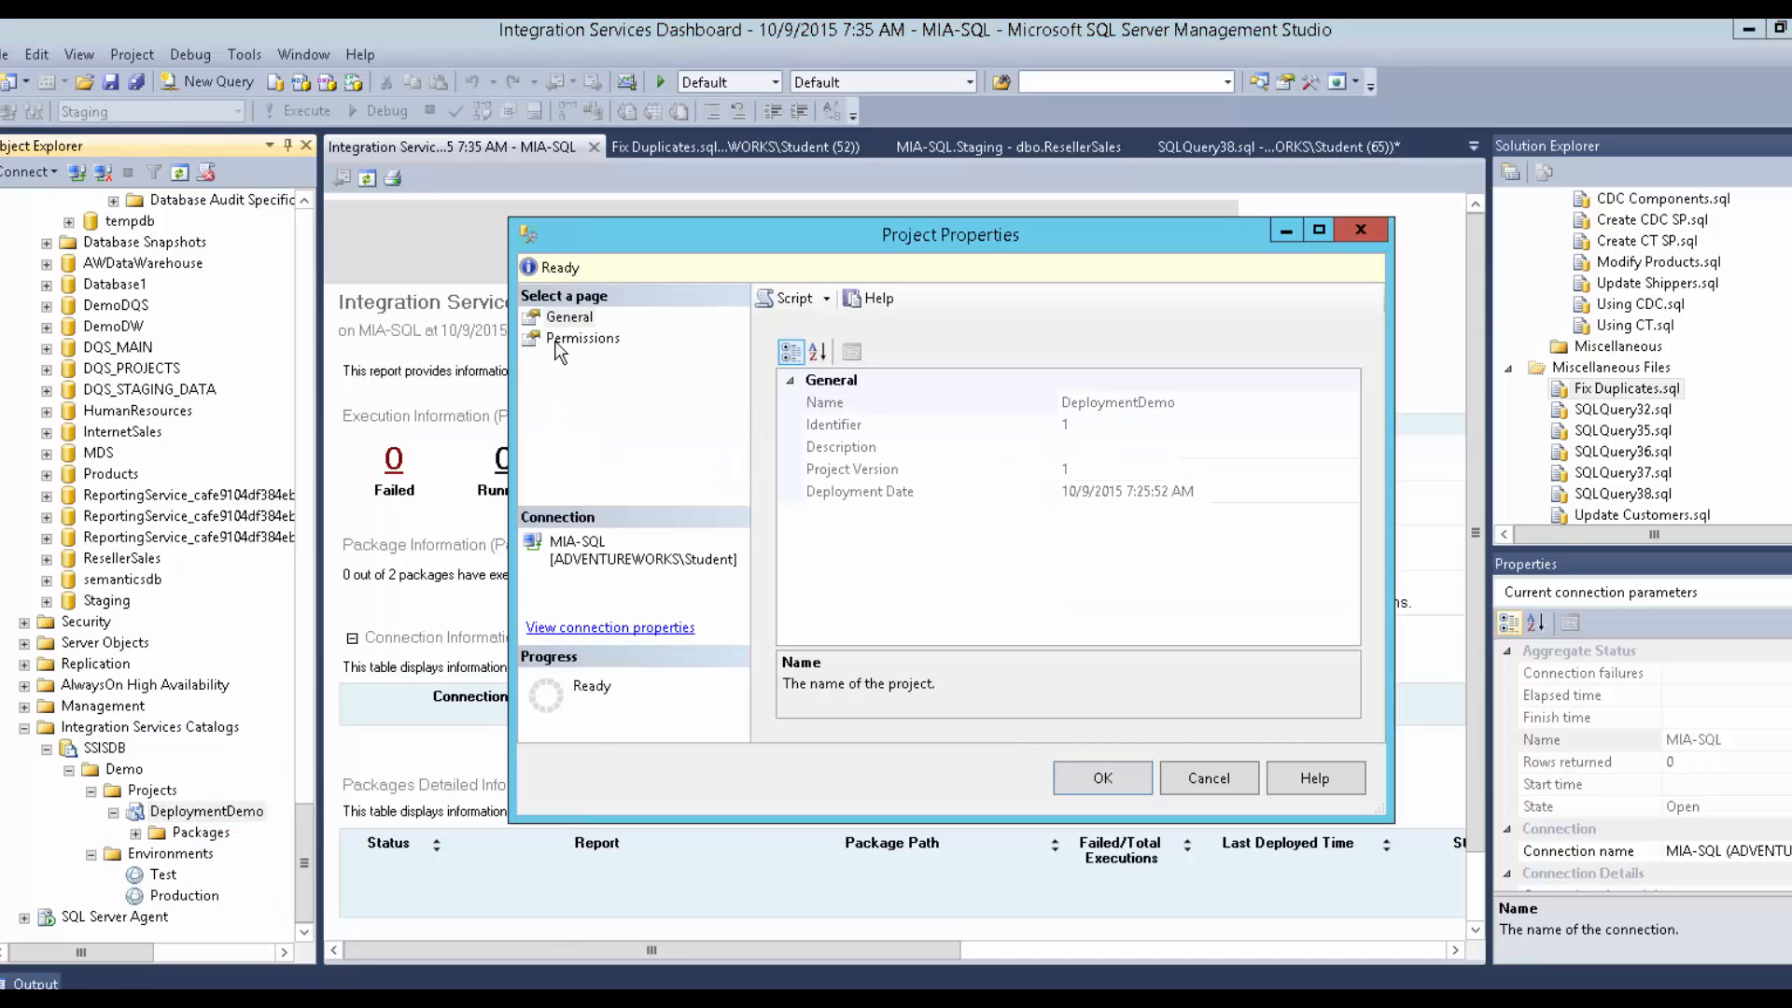
pyautogui.click(558, 343)
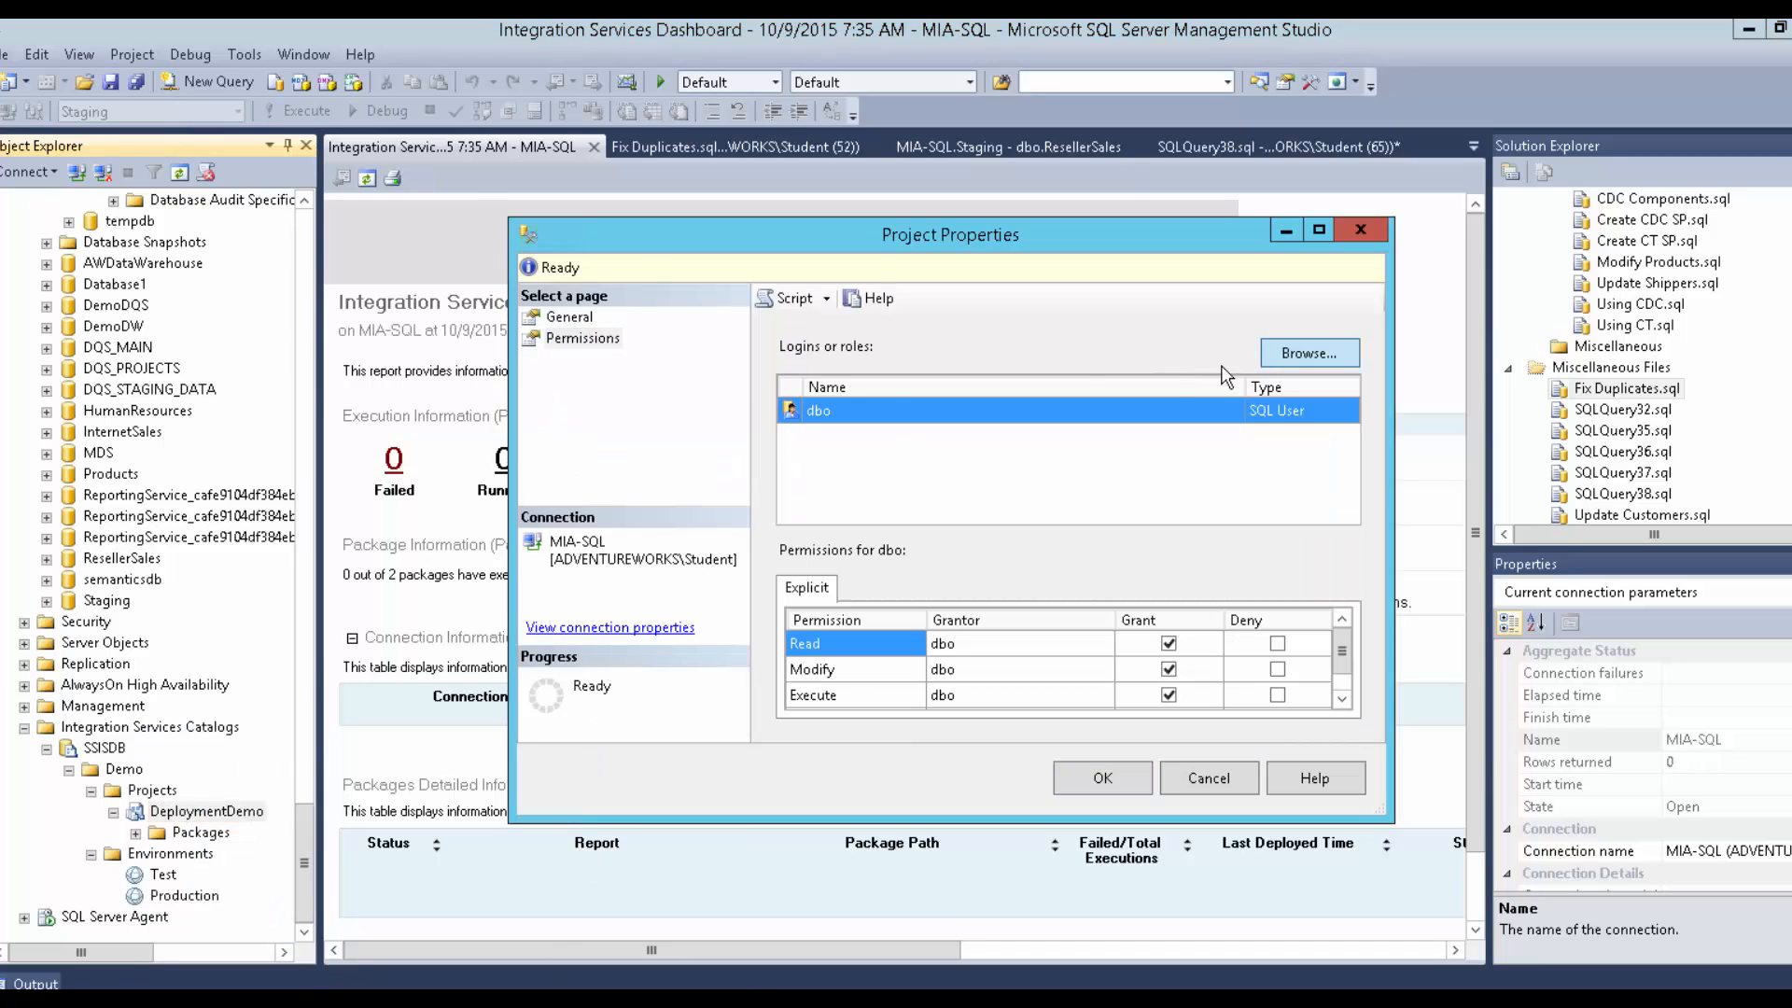
pyautogui.click(1307, 353)
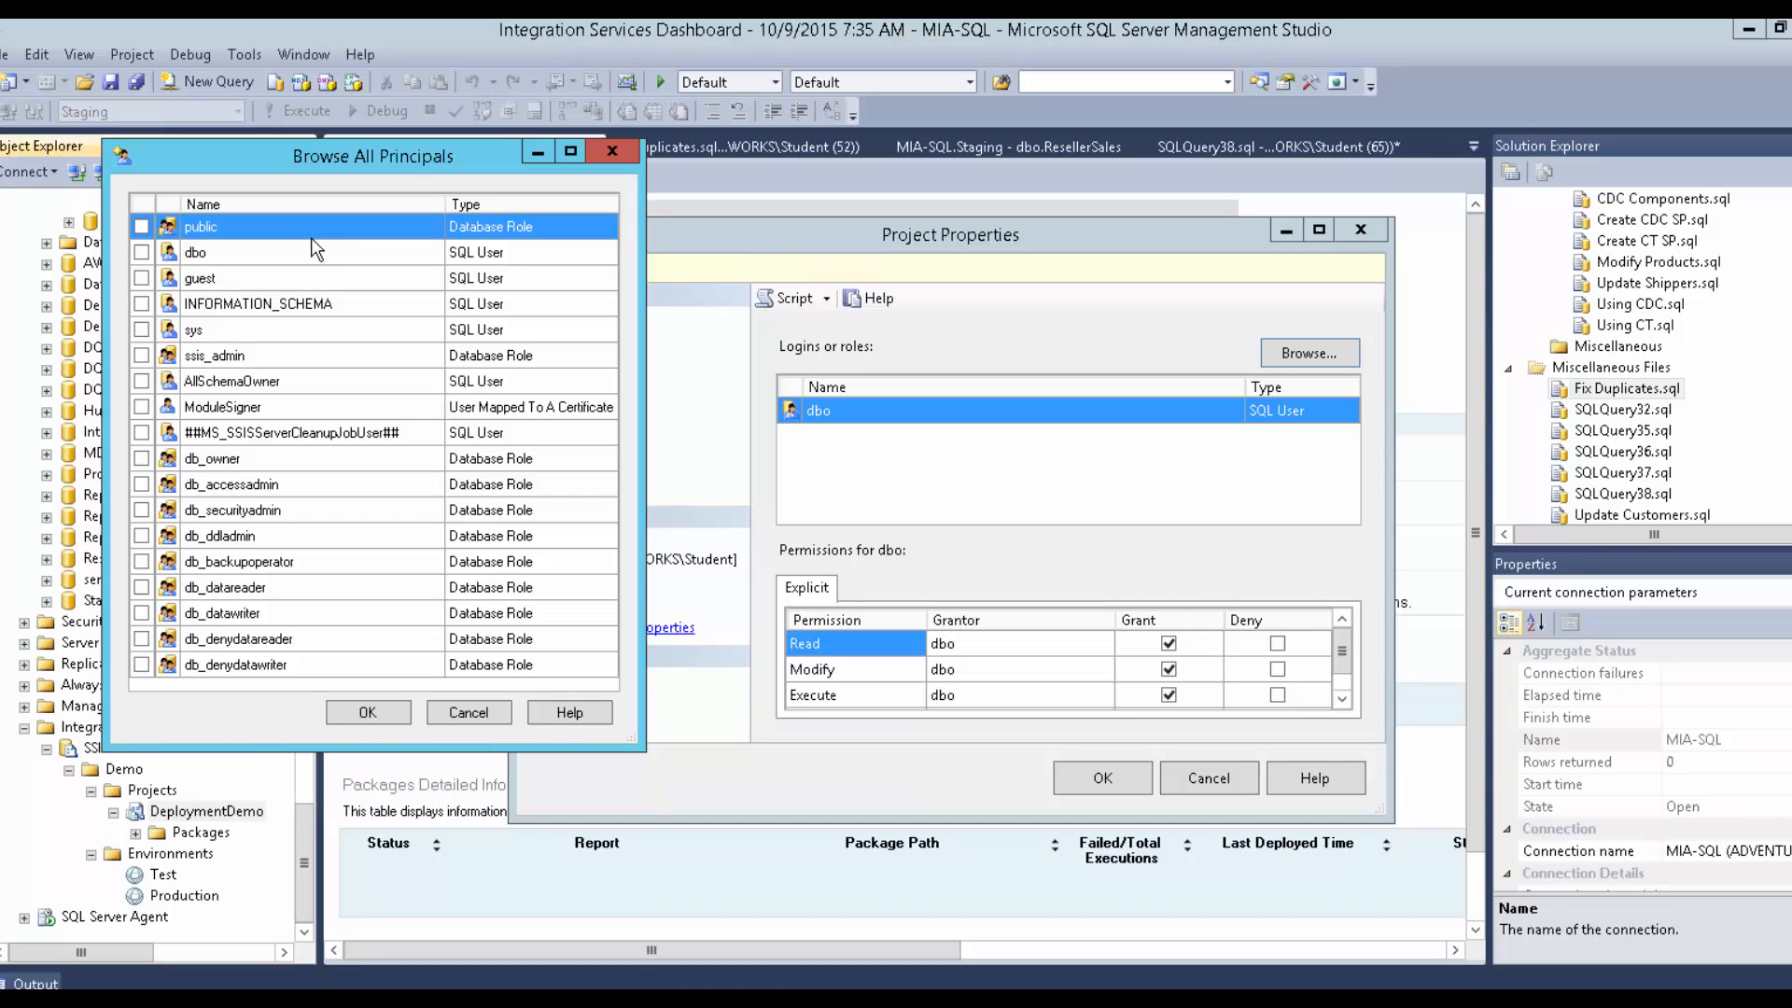
pyautogui.click(455, 713)
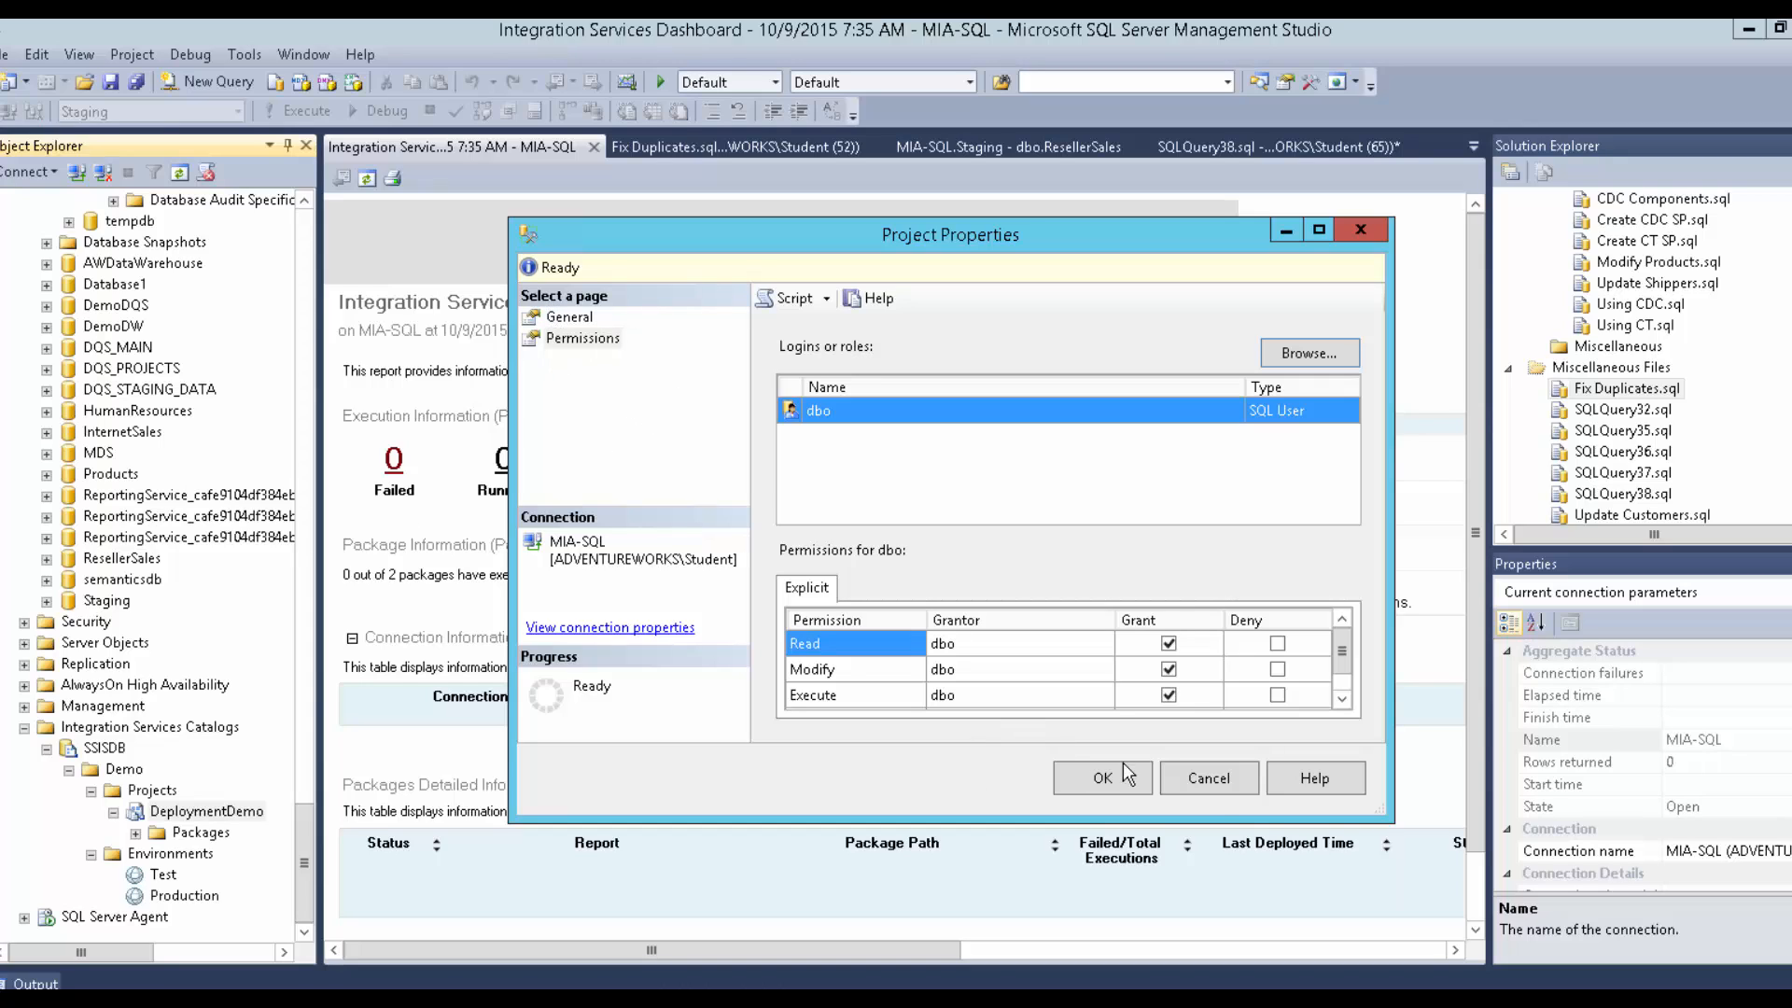
pyautogui.click(1210, 786)
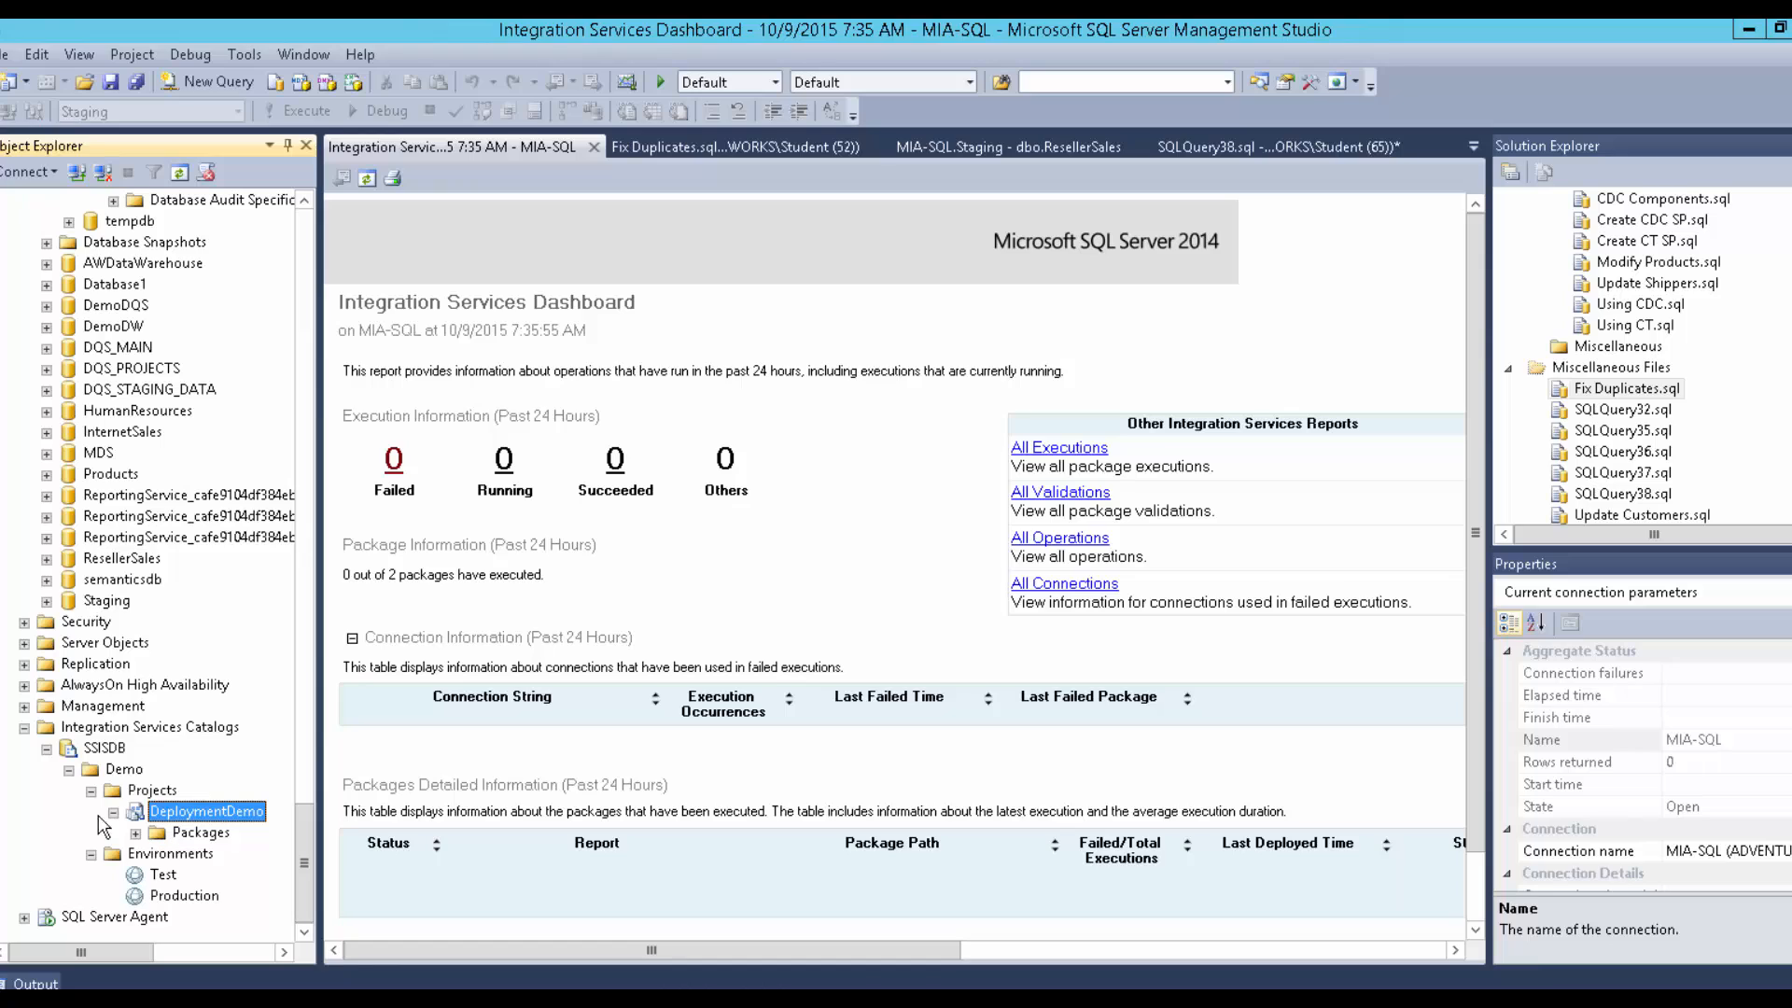
# Collapse the Staging database and bring up the context menu for the SSISDB catalog.
pyautogui.click(46, 601)
pyautogui.scroll(4, 89, 536)
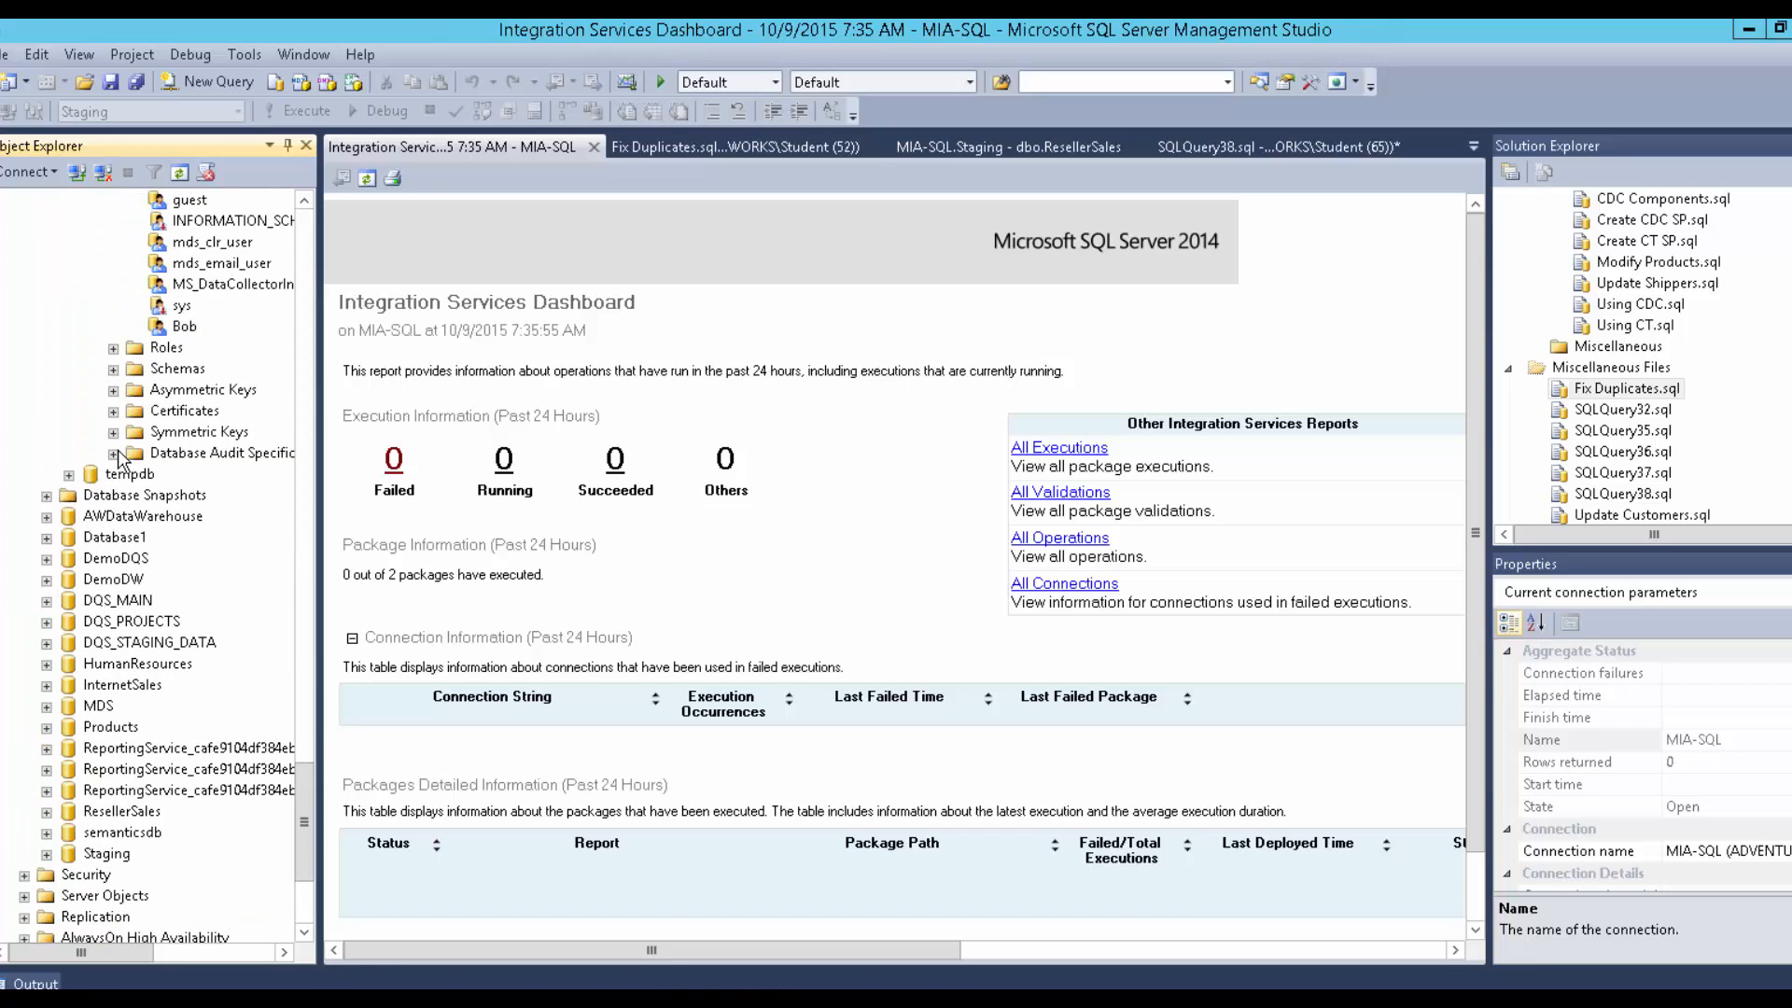
pyautogui.scroll(2, 120, 457)
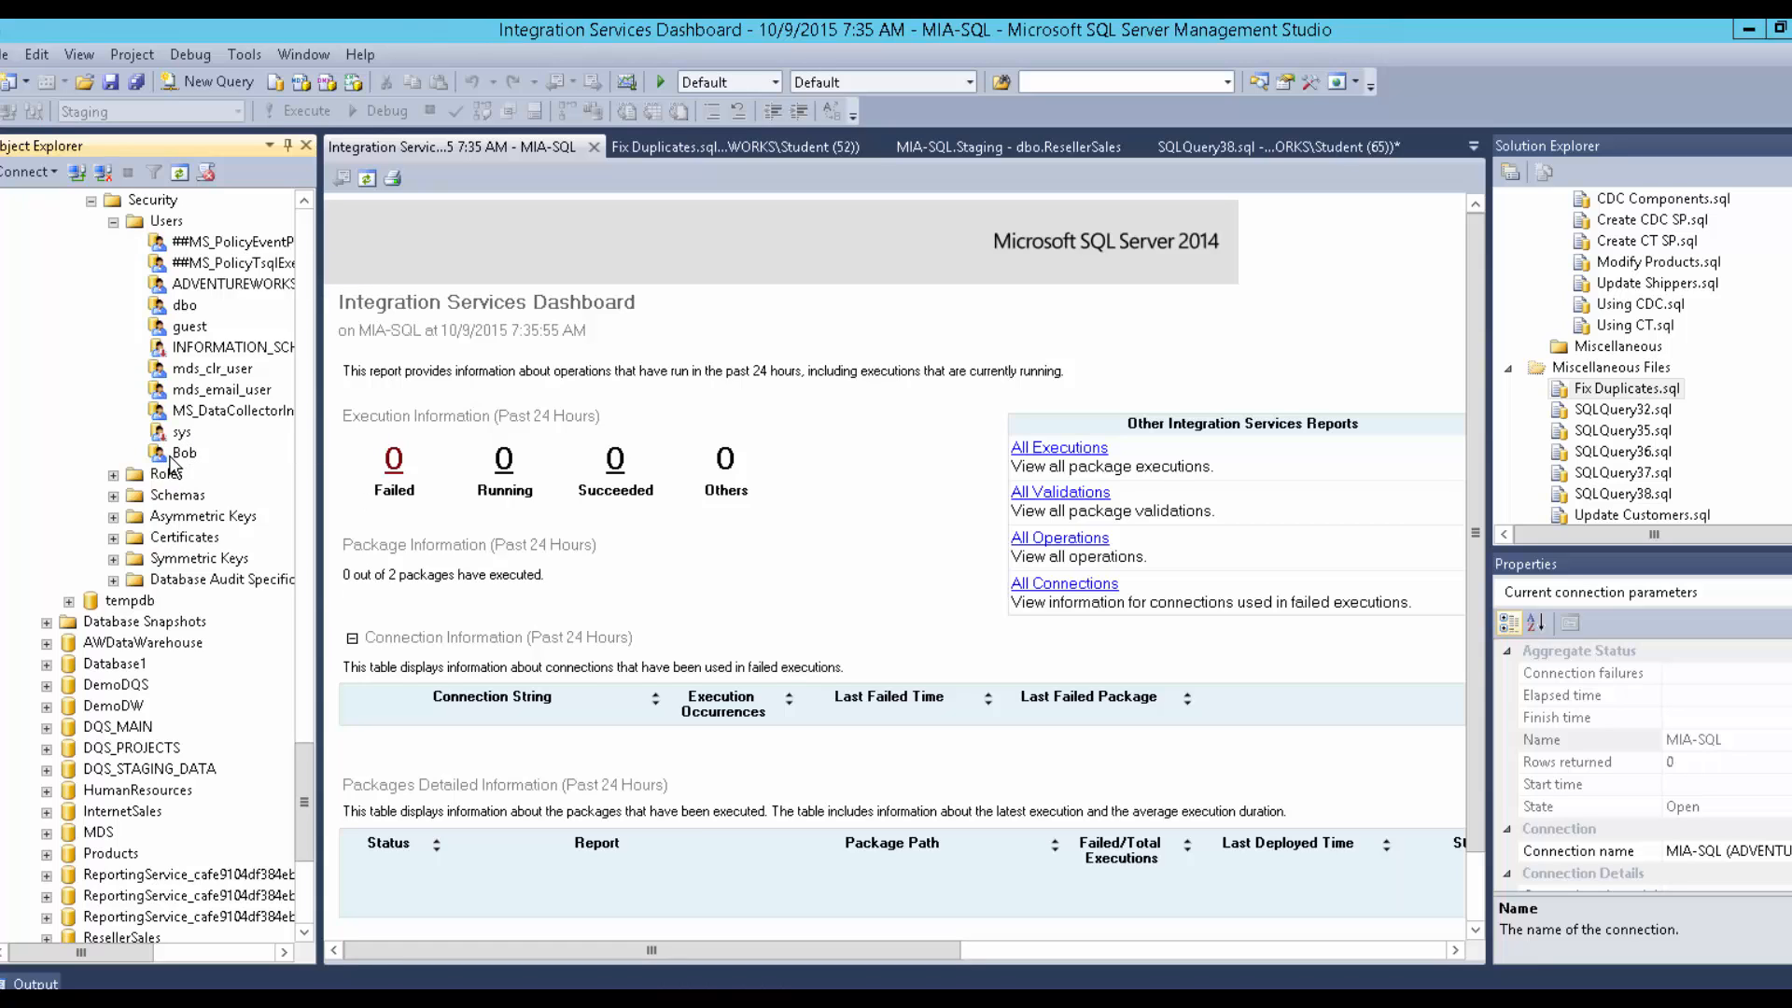
pyautogui.scroll(-6, 174, 560)
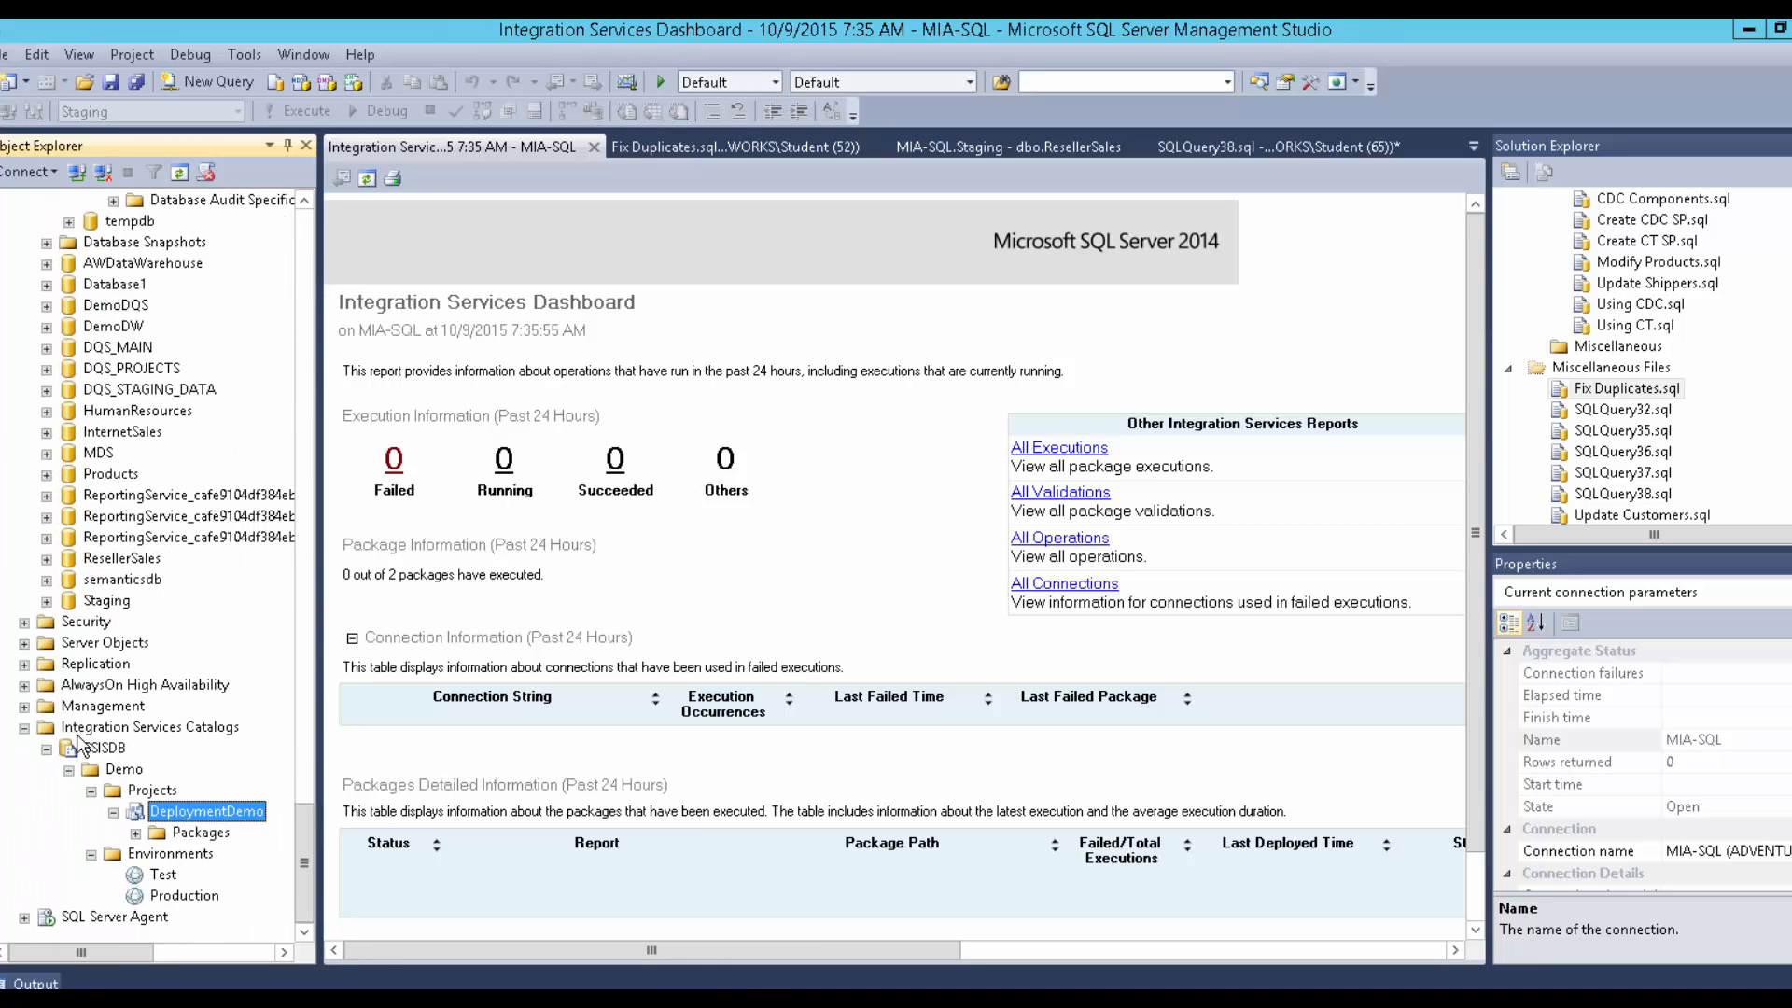
pyautogui.rightClick(81, 734)
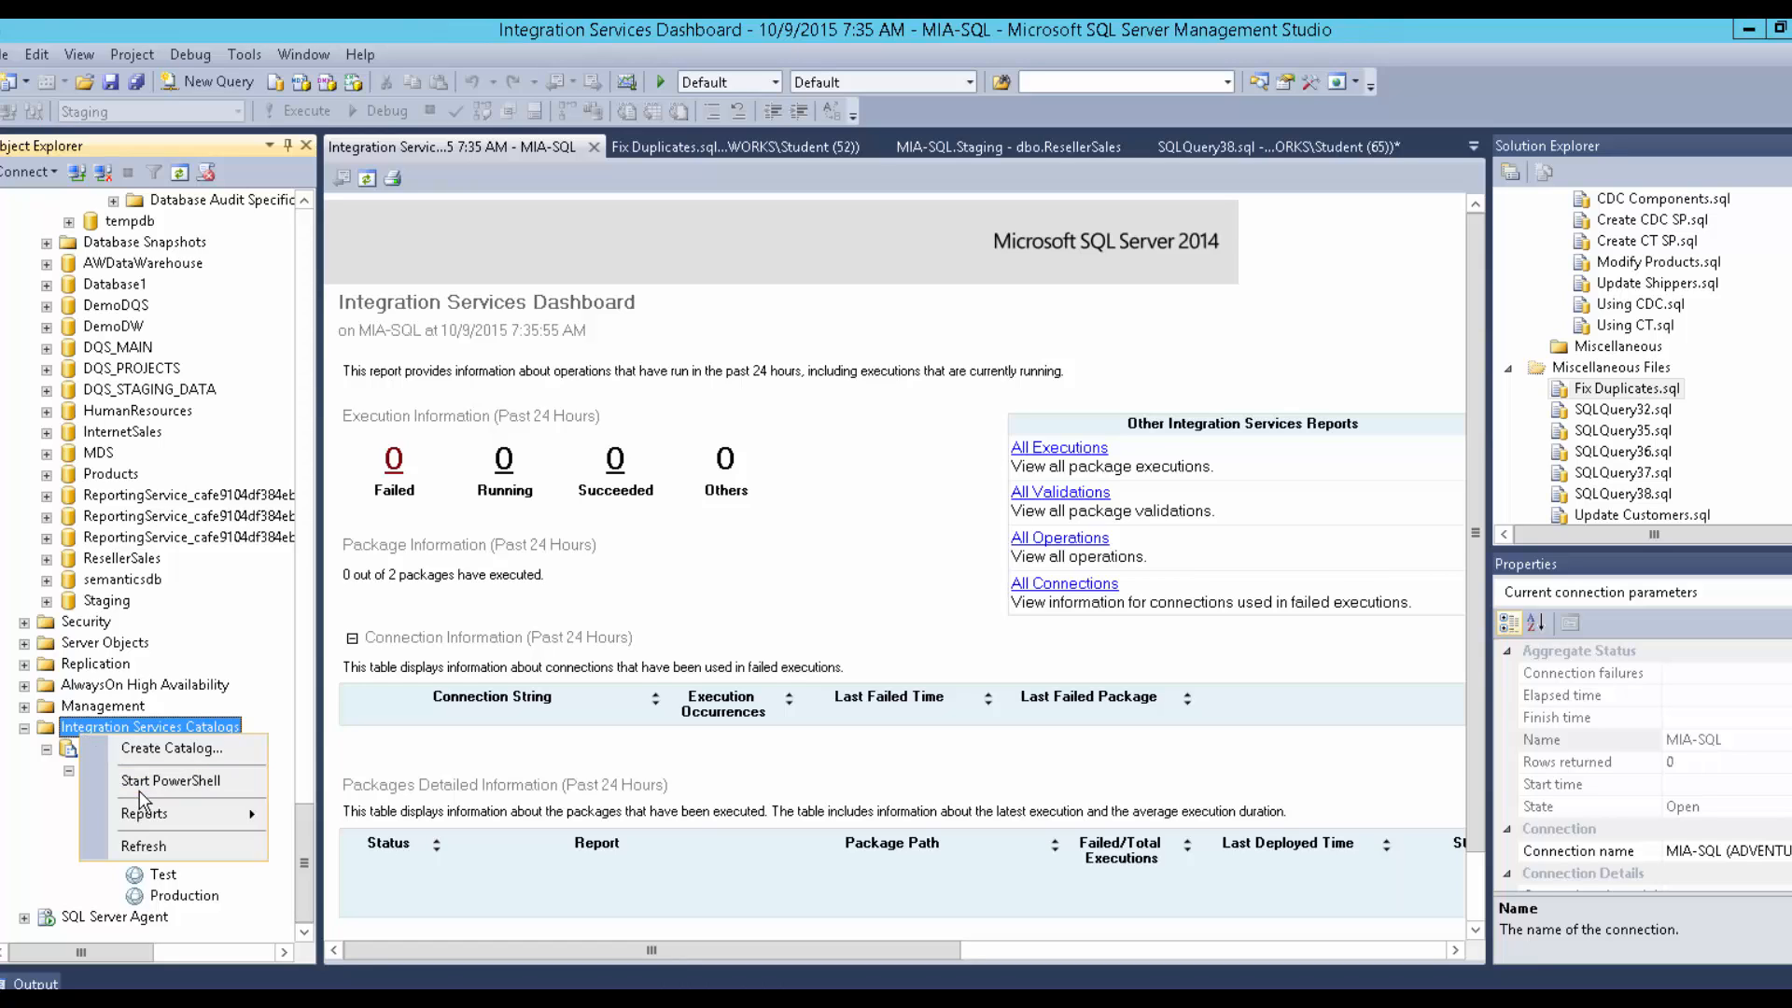
pyautogui.click(52, 775)
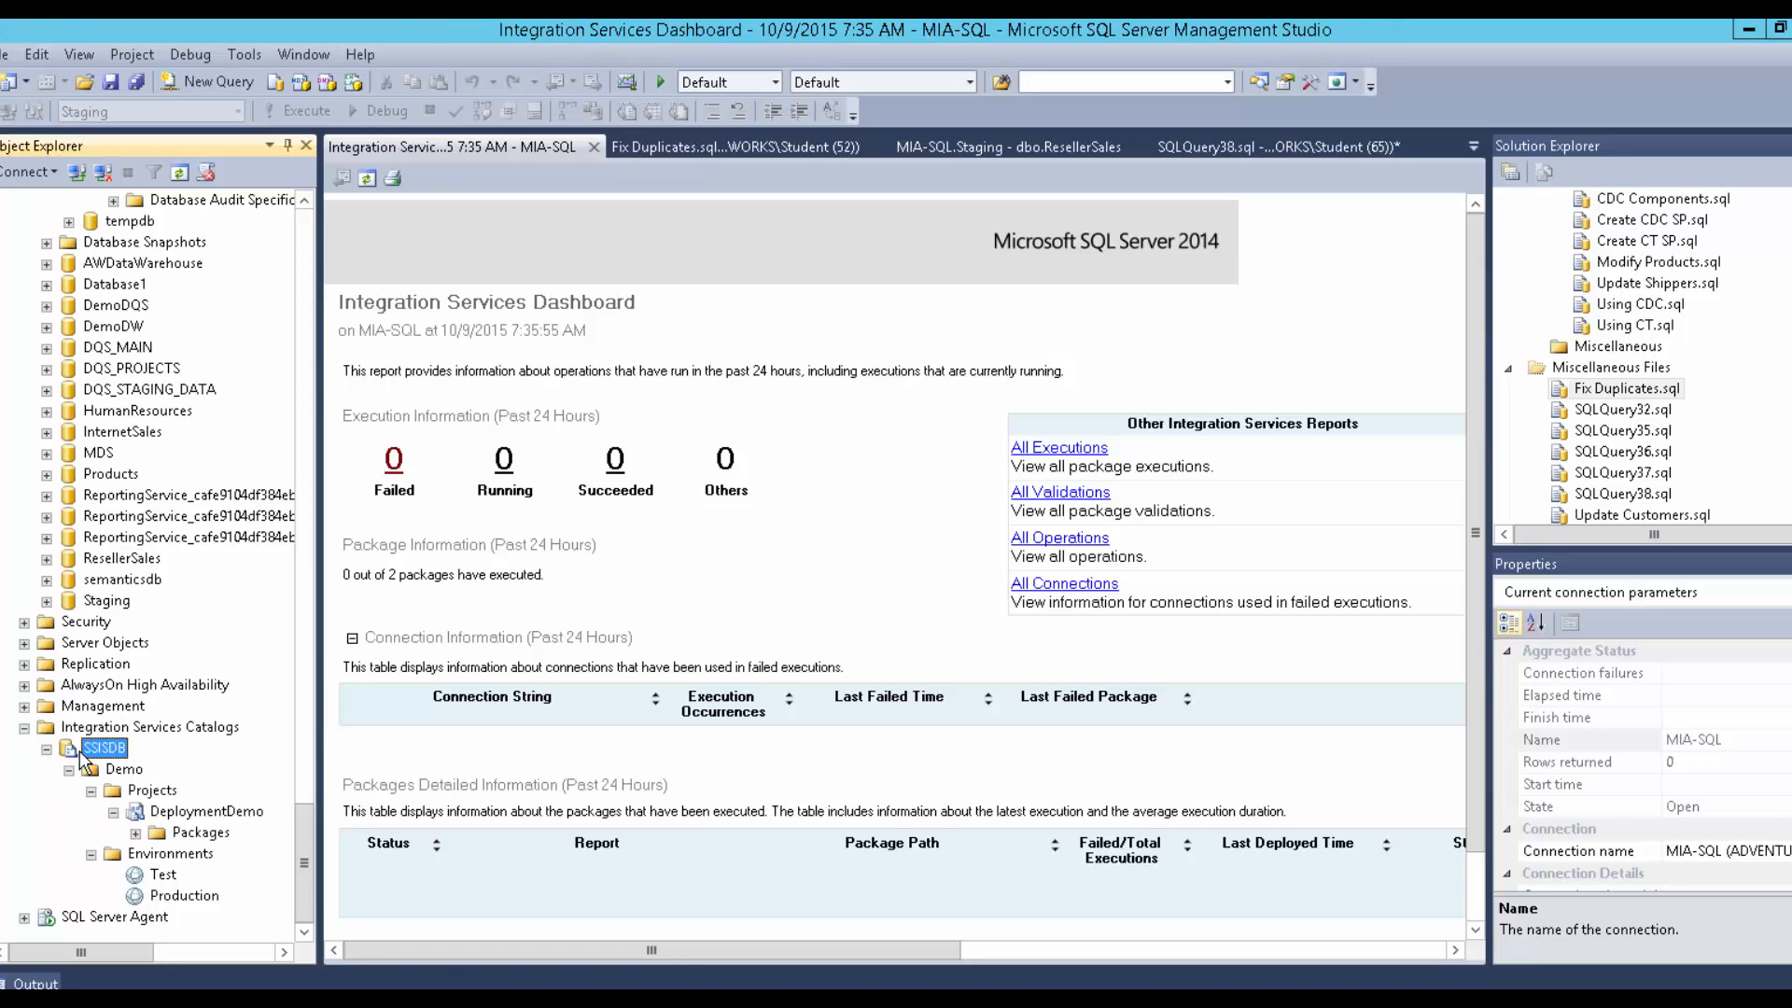
pyautogui.rightClick(80, 750)
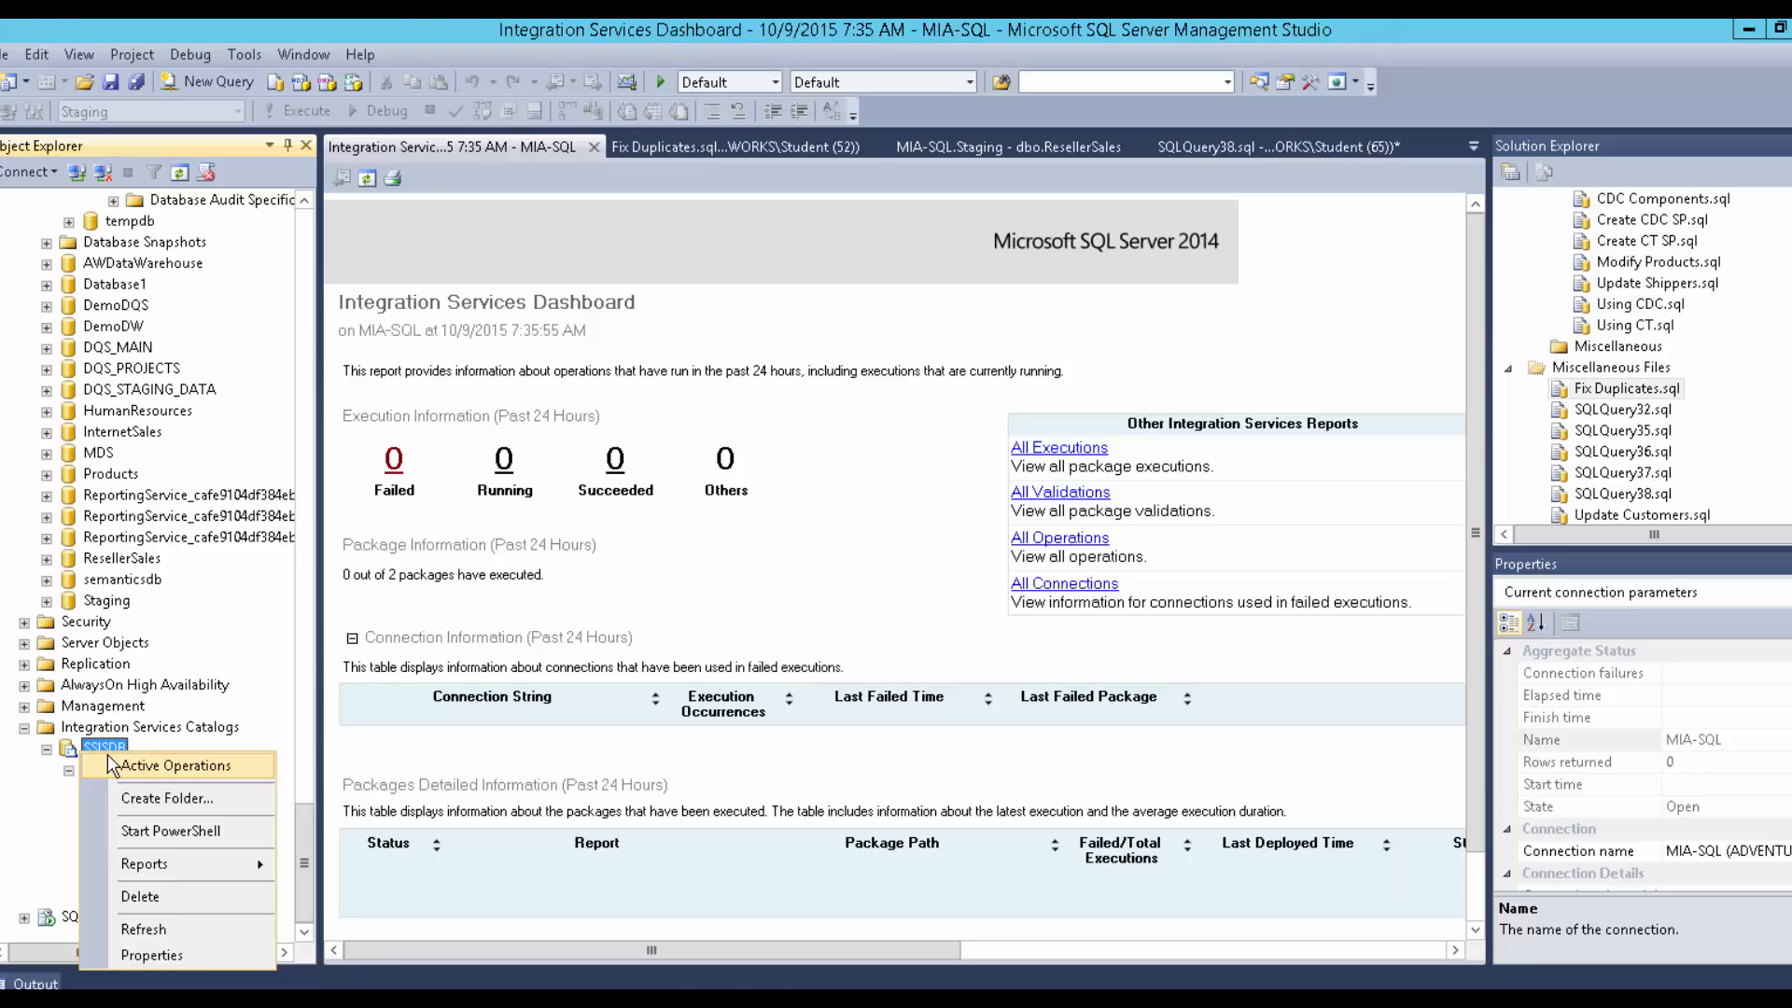
# Review the SSISDB catalog properties (365-day retention, 10 versions) and close them.
pyautogui.click(126, 954)
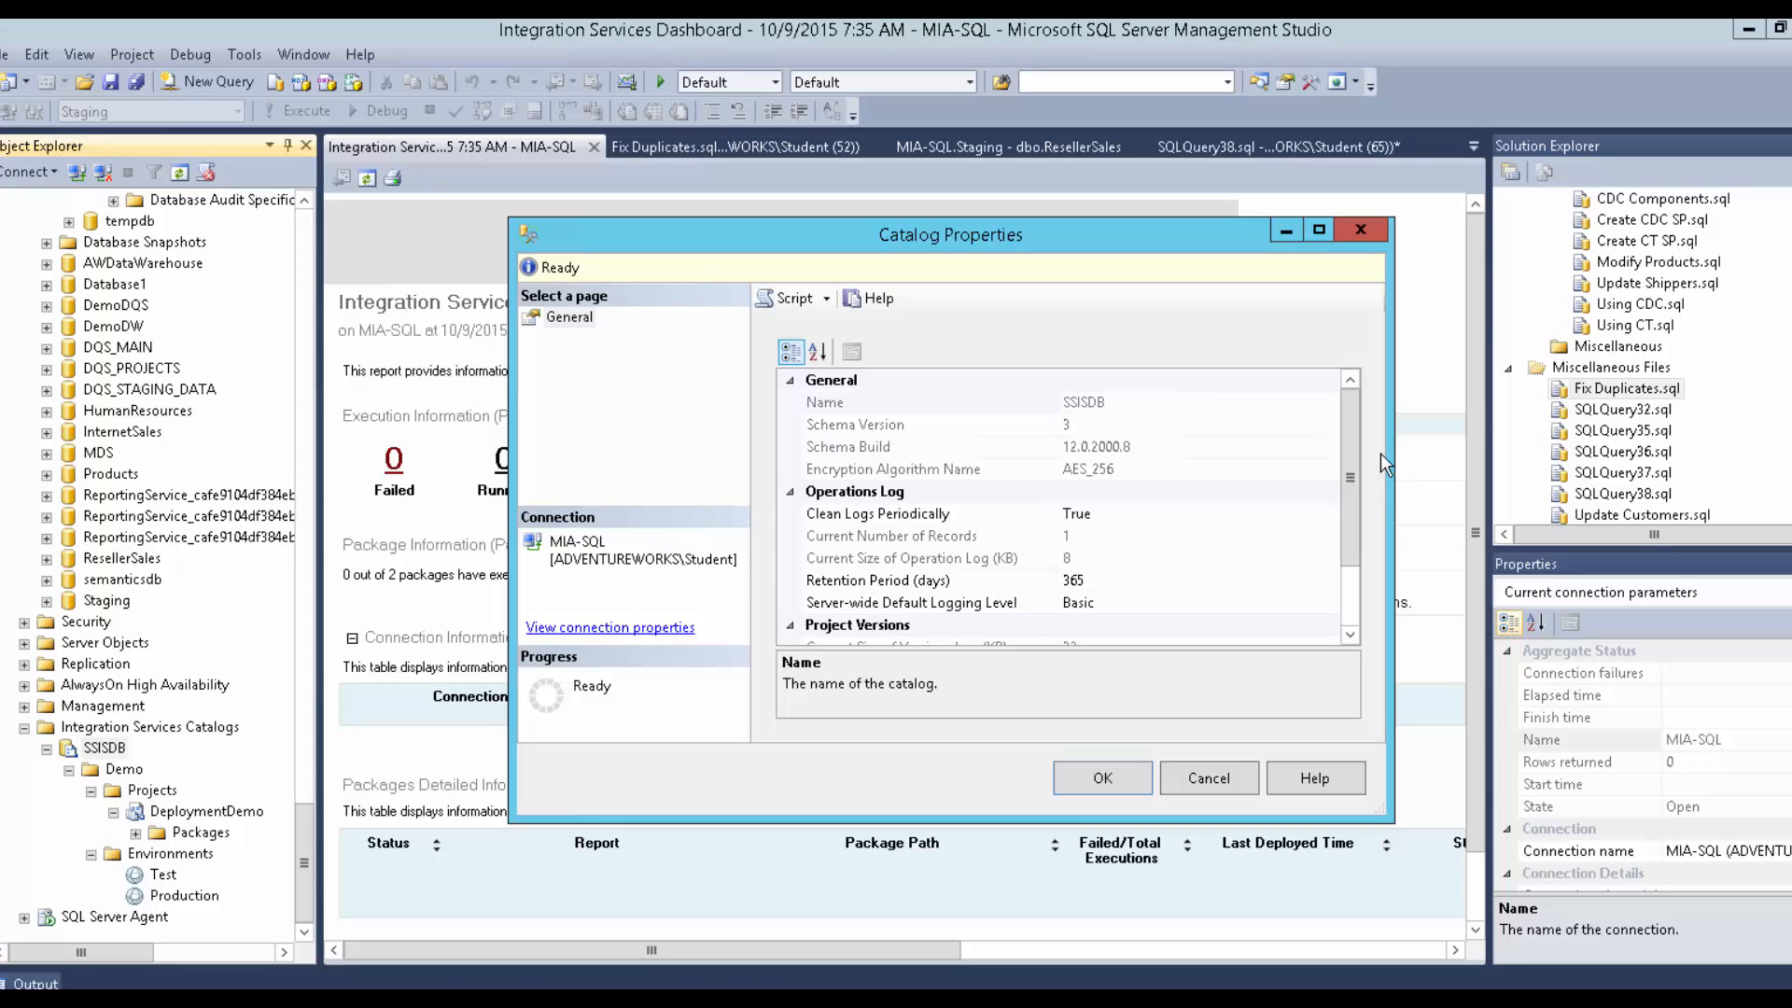
pyautogui.moveTo(1344, 446); pyautogui.dragTo(1346, 401)
pyautogui.click(1213, 778)
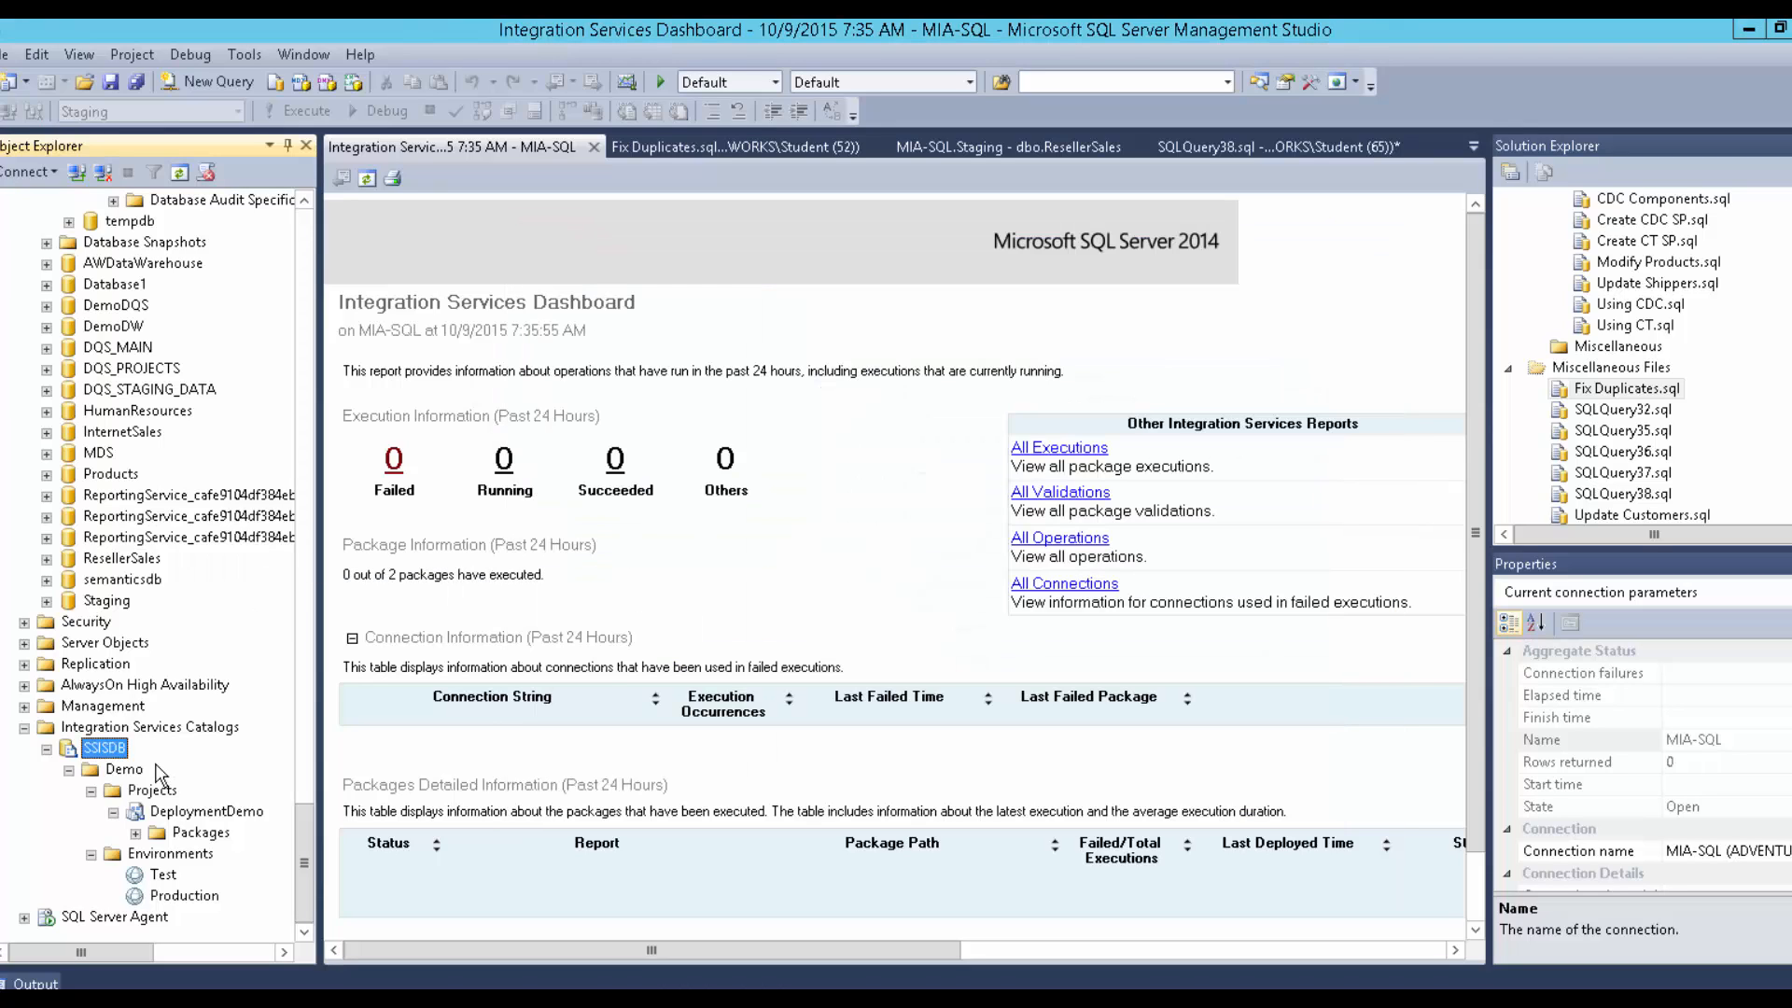
# Collapse the Security, msdb and System Databases nodes, then expand DeploymentDemo's Packages folder.
pyautogui.scroll(8, 105, 653)
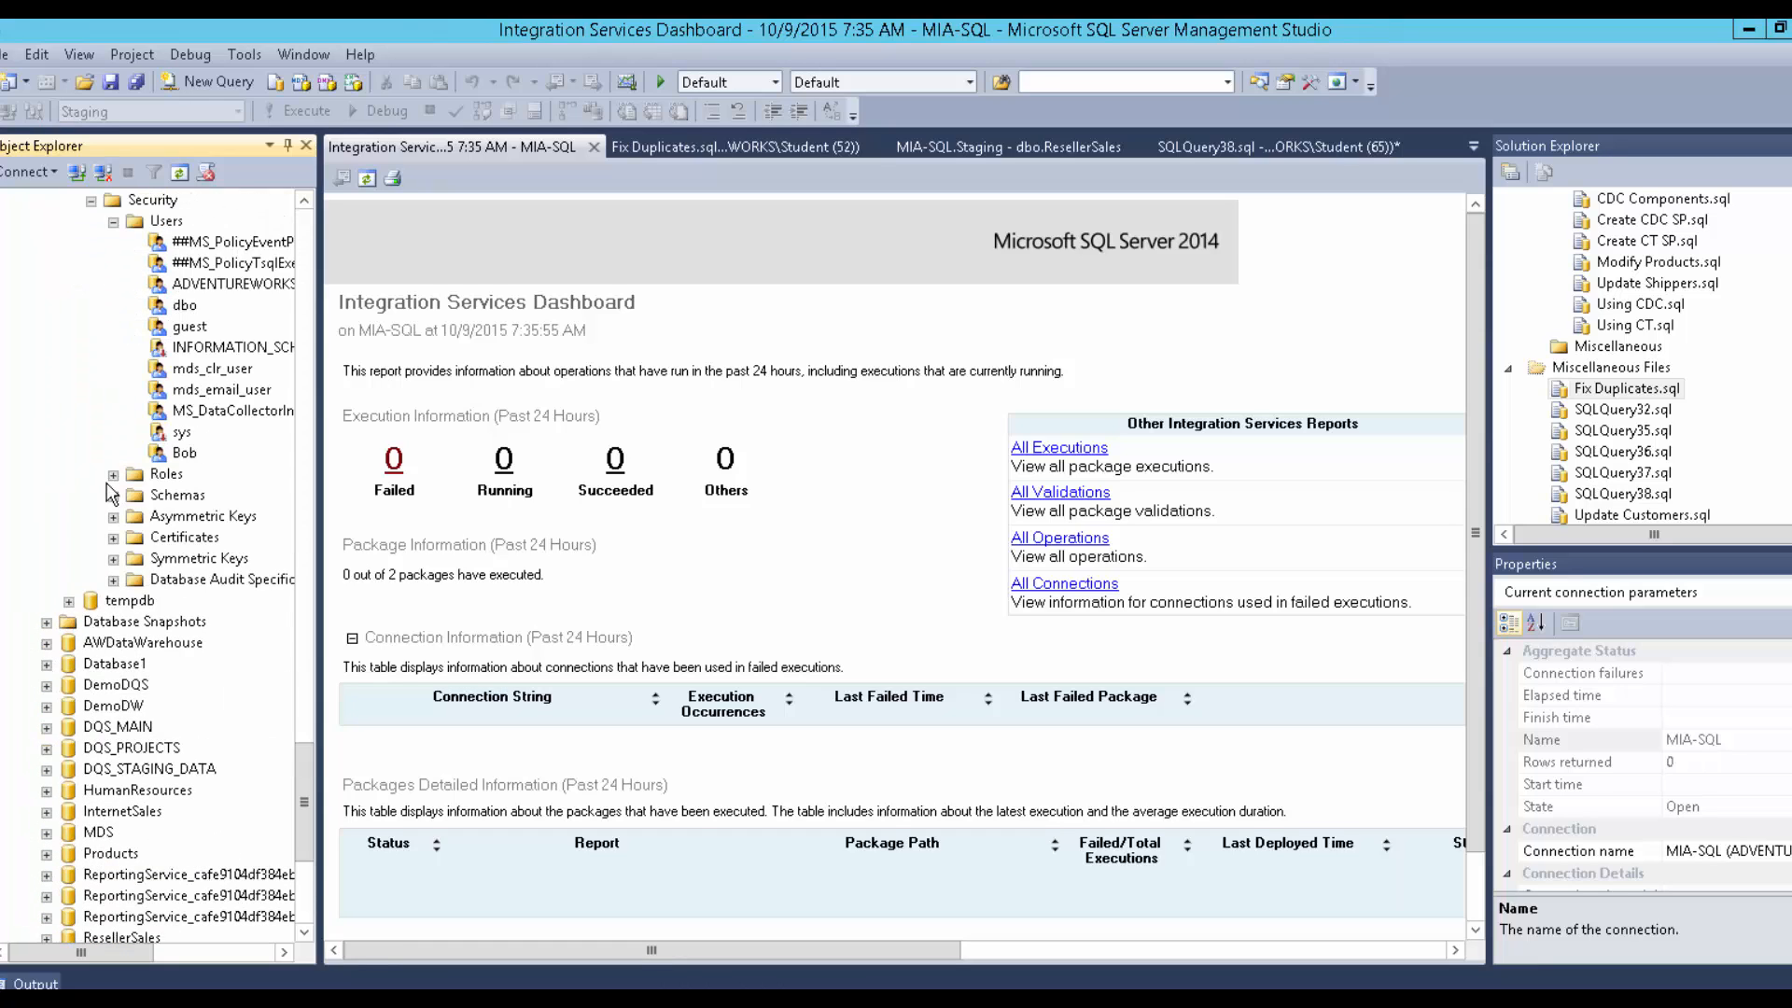
pyautogui.click(91, 327)
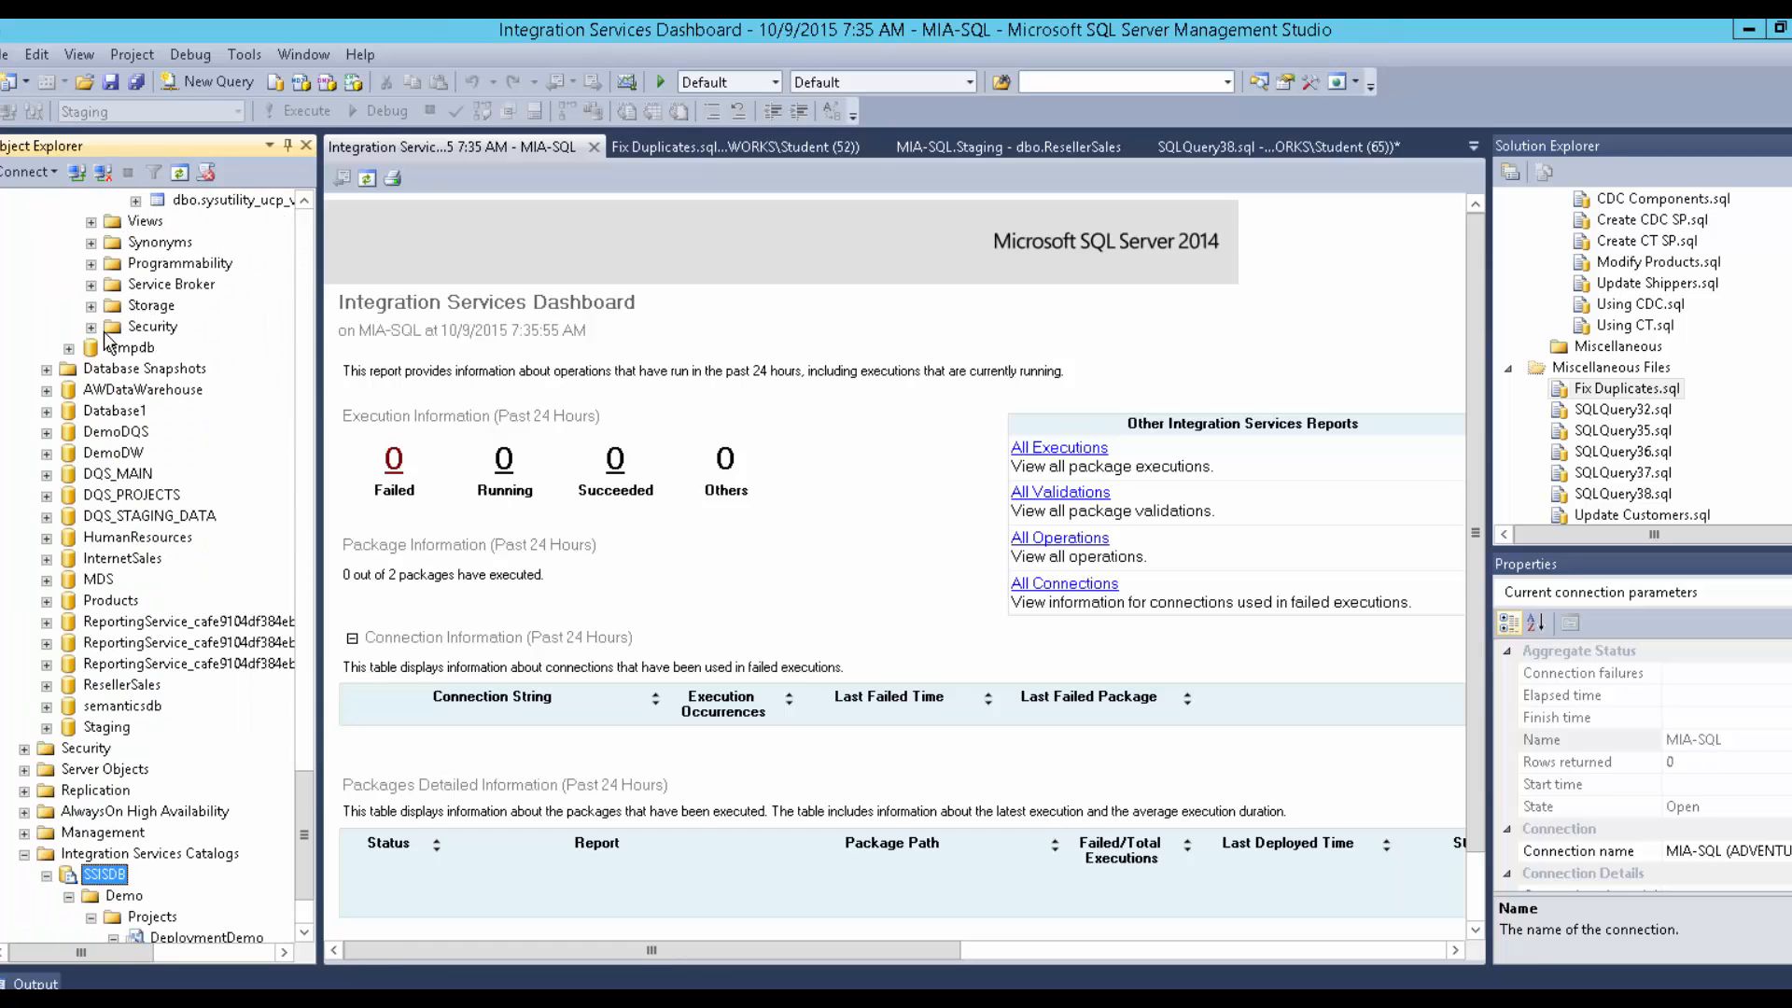
pyautogui.scroll(6, 107, 341)
pyautogui.scroll(20, 108, 343)
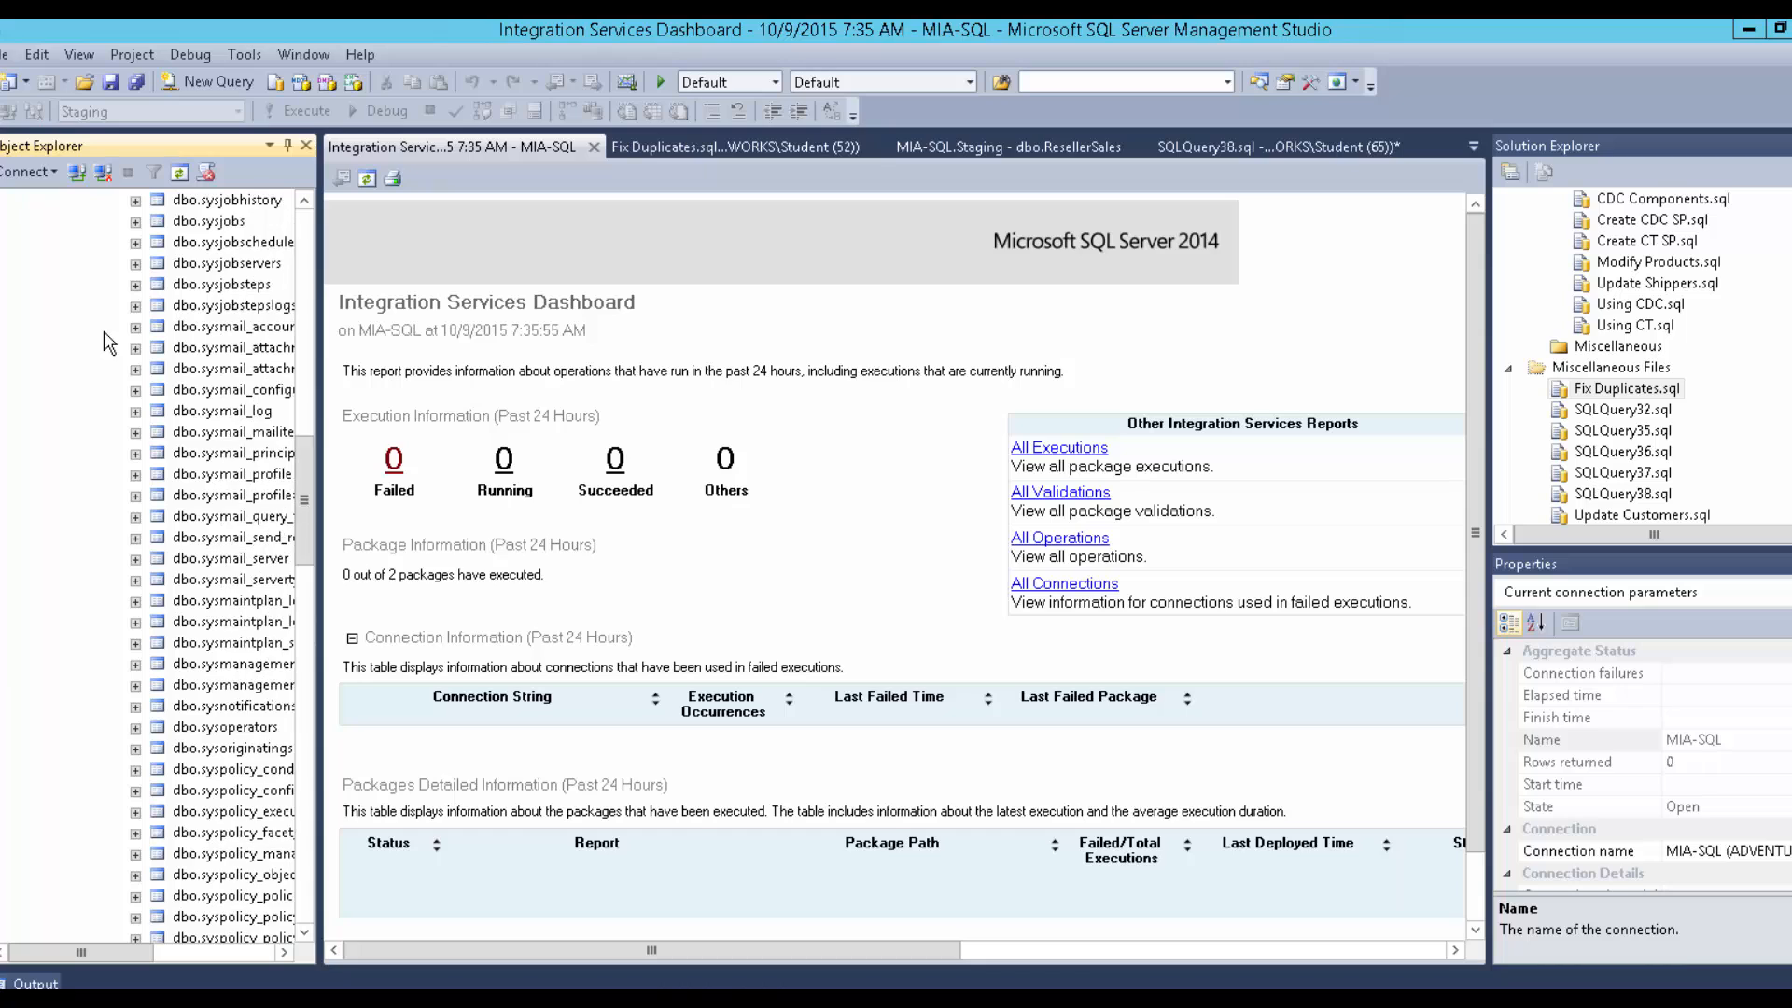
pyautogui.scroll(3, 107, 342)
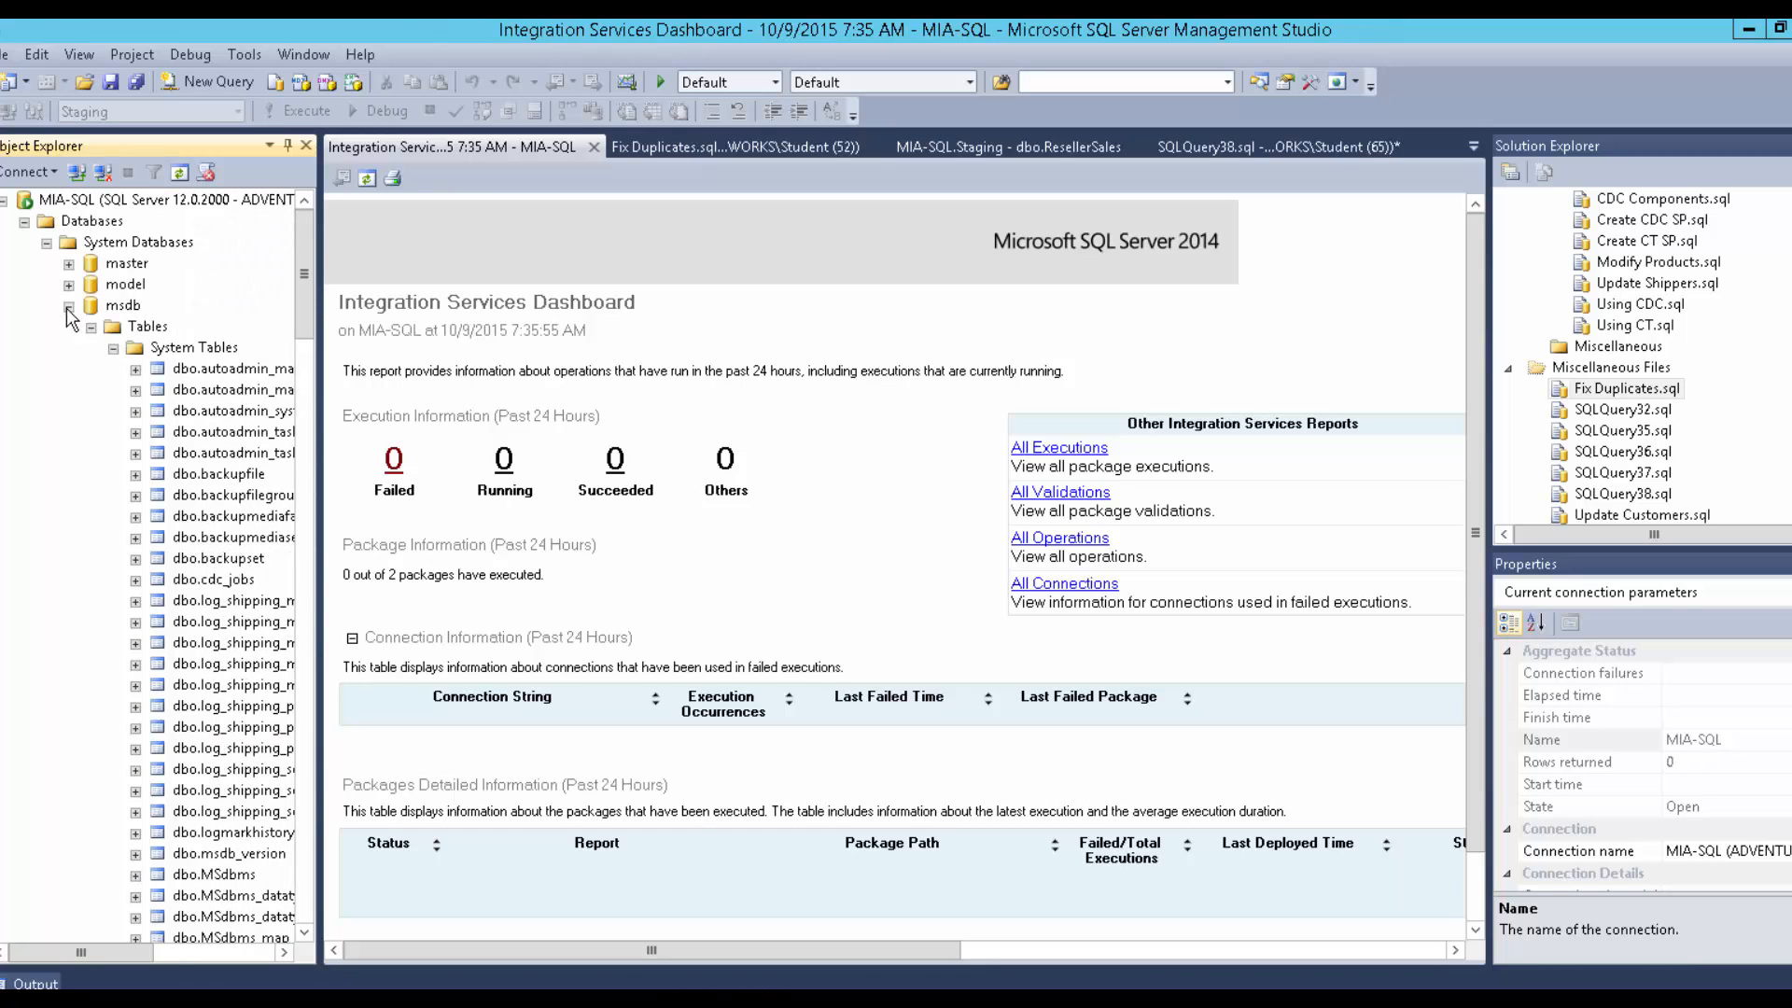
pyautogui.click(68, 305)
pyautogui.click(47, 244)
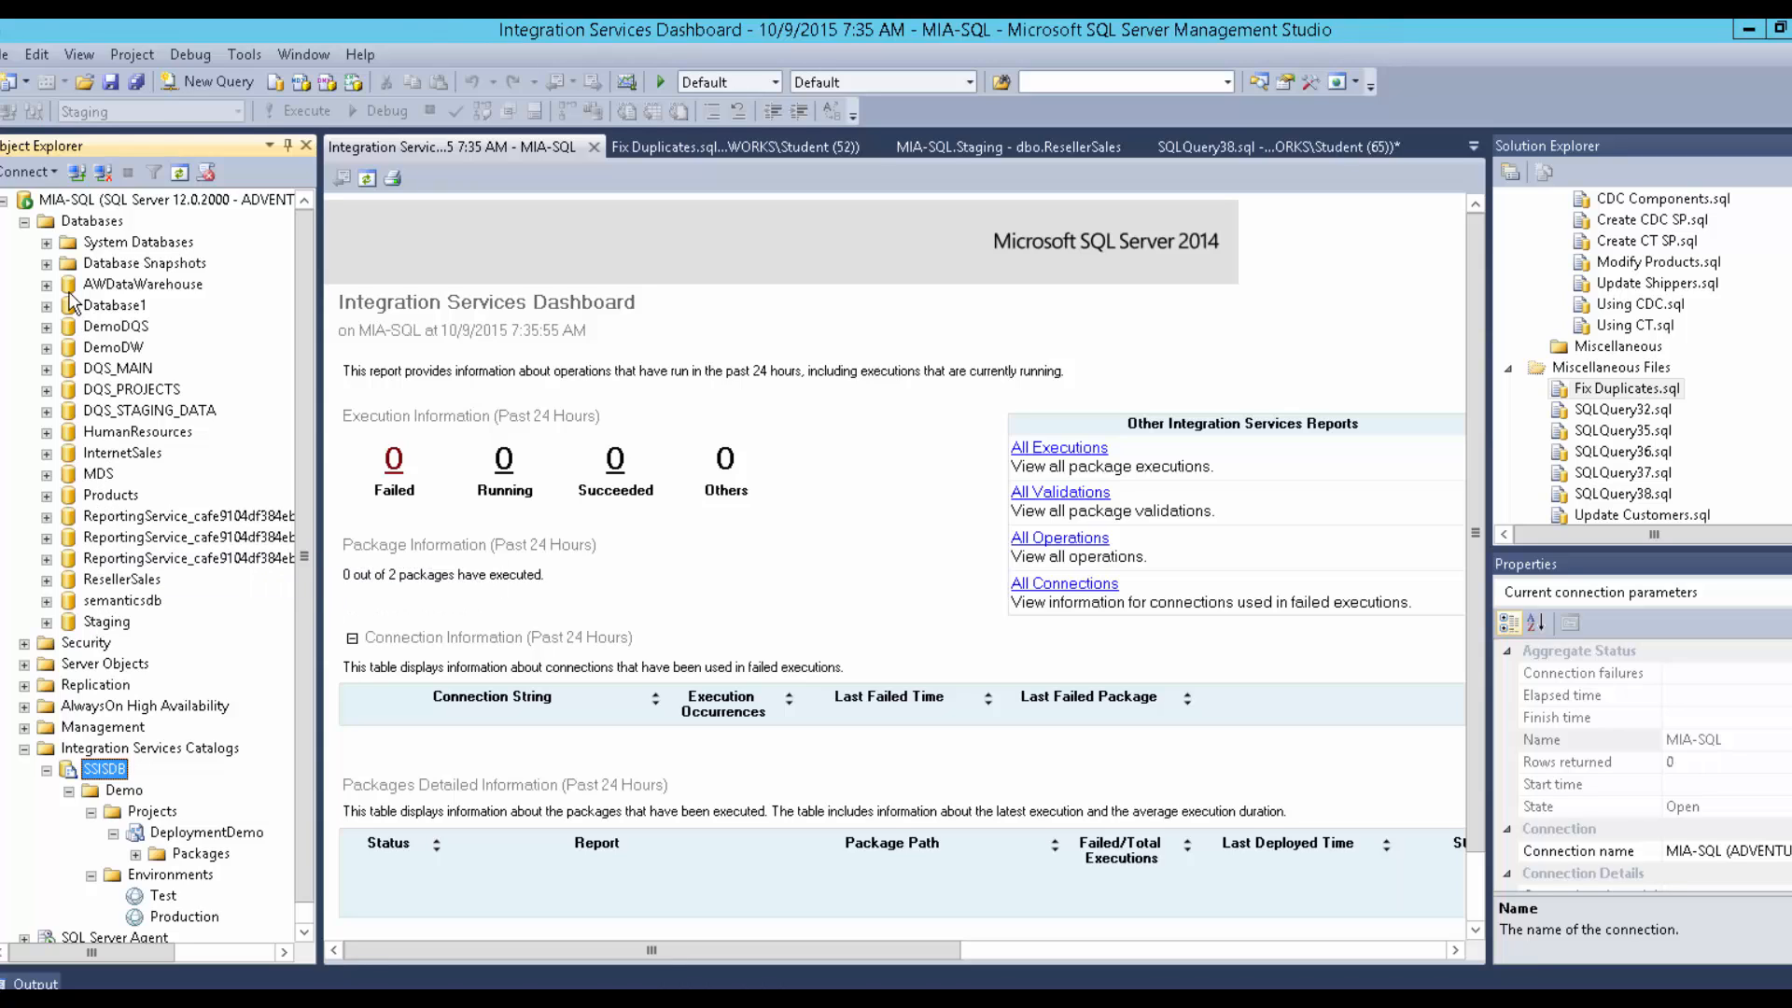
pyautogui.click(46, 243)
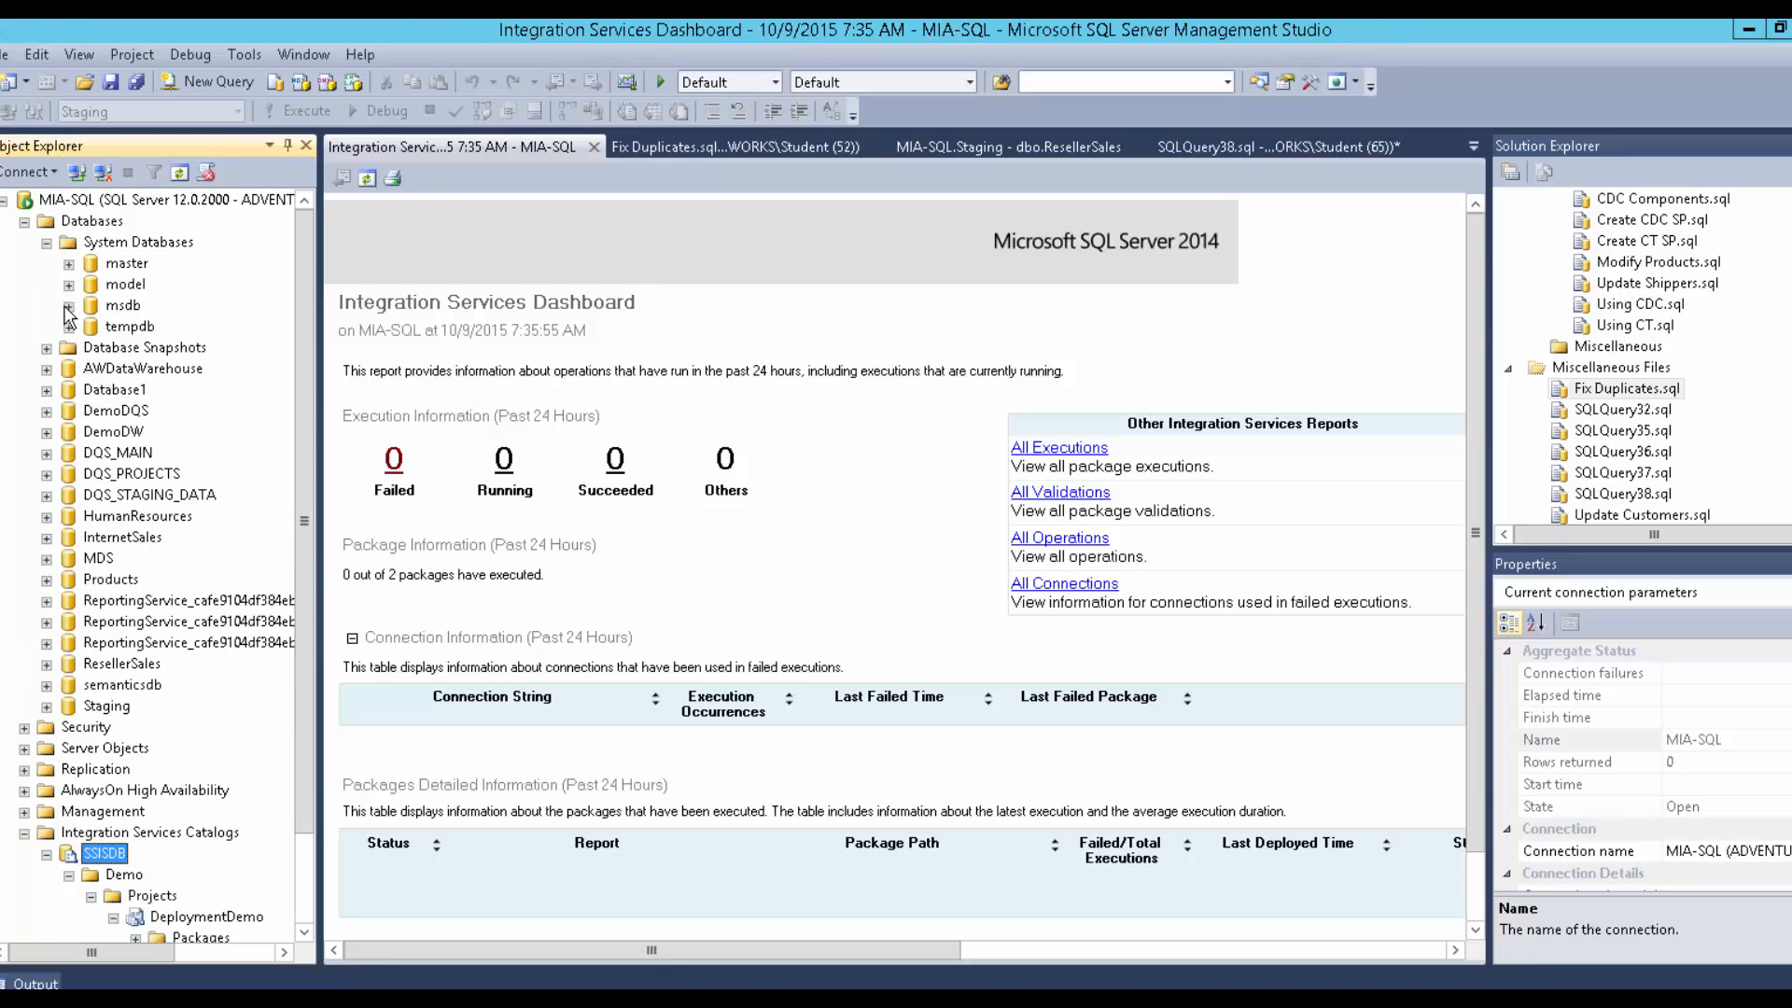
pyautogui.click(46, 244)
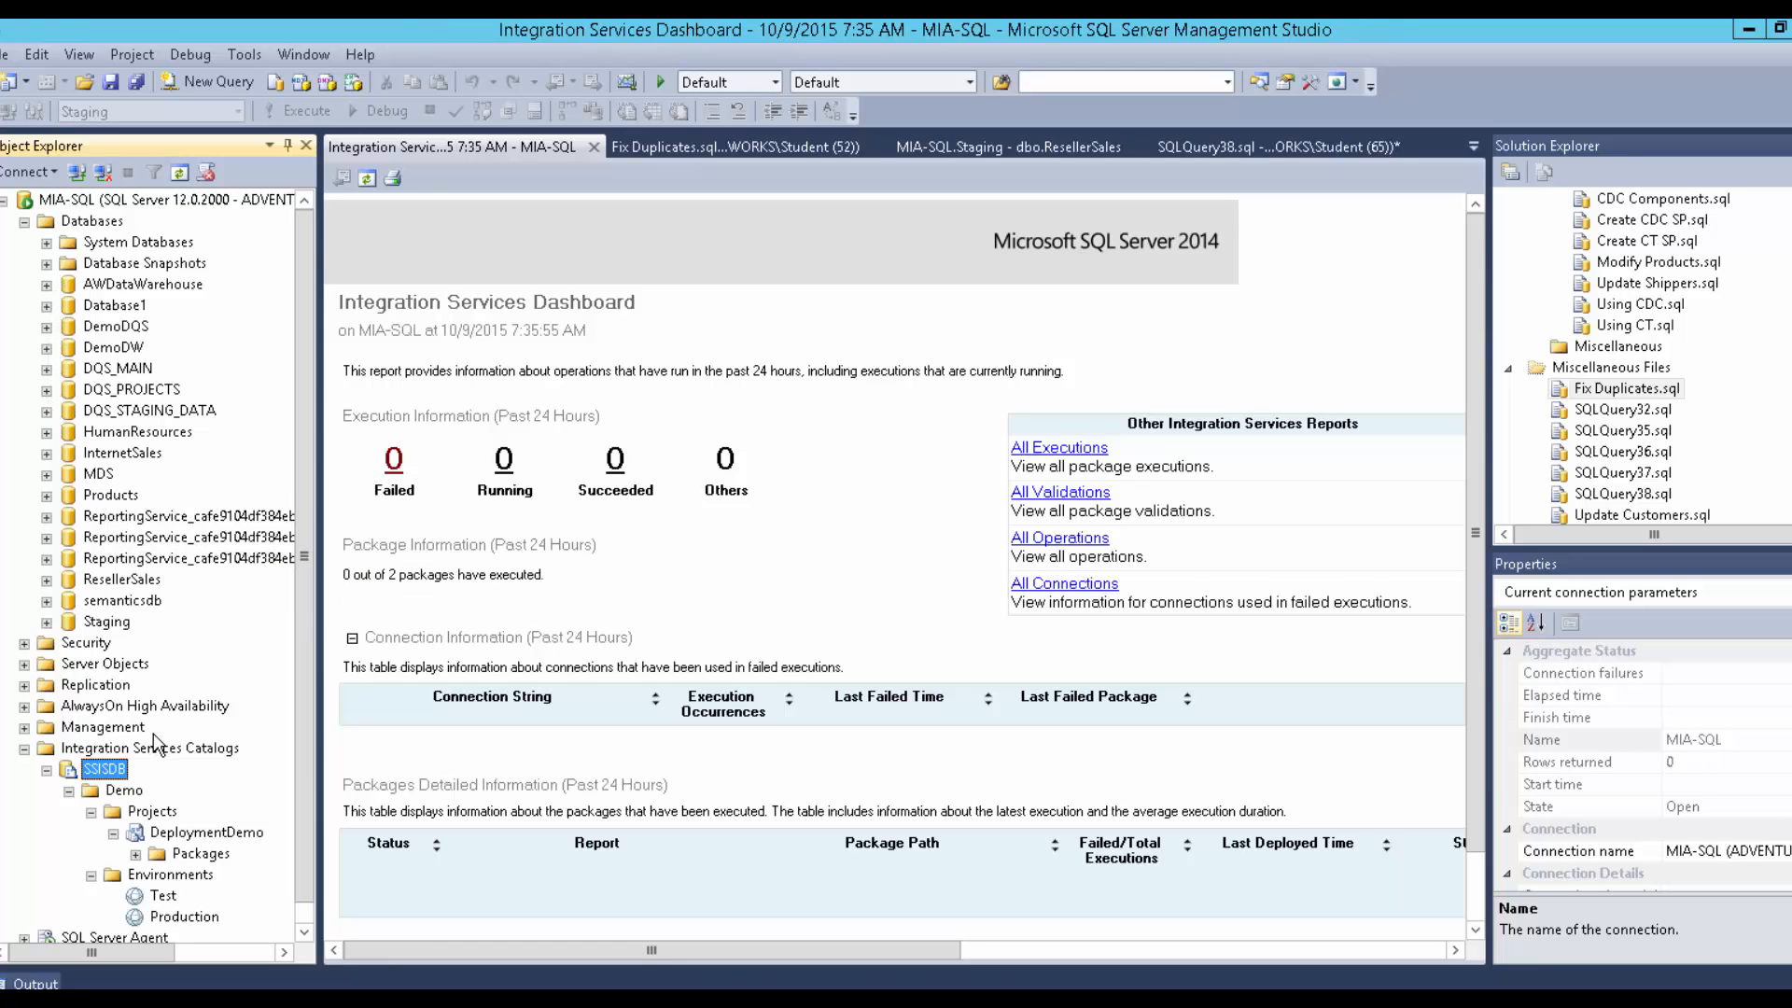
pyautogui.scroll(-1, 153, 734)
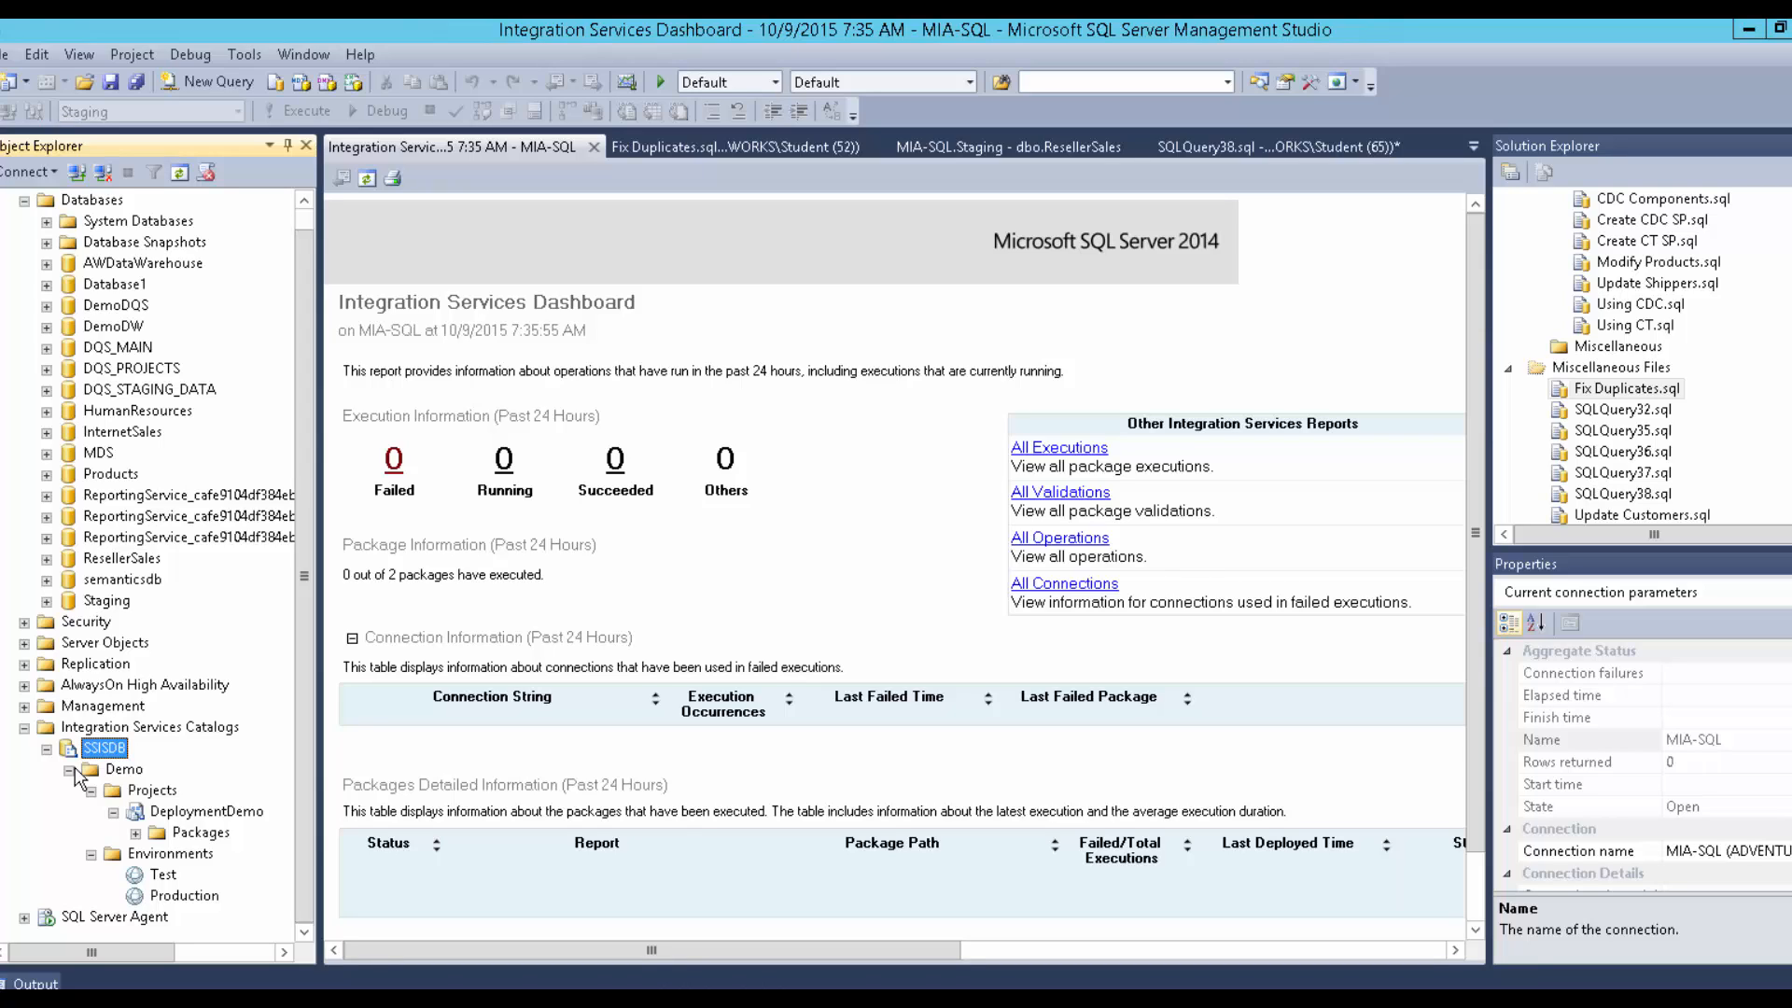
pyautogui.click(136, 832)
# Open Execute for the Extract DB List package and inspect the OutputFolder parameter's missing value.
pyautogui.rightClick(200, 855)
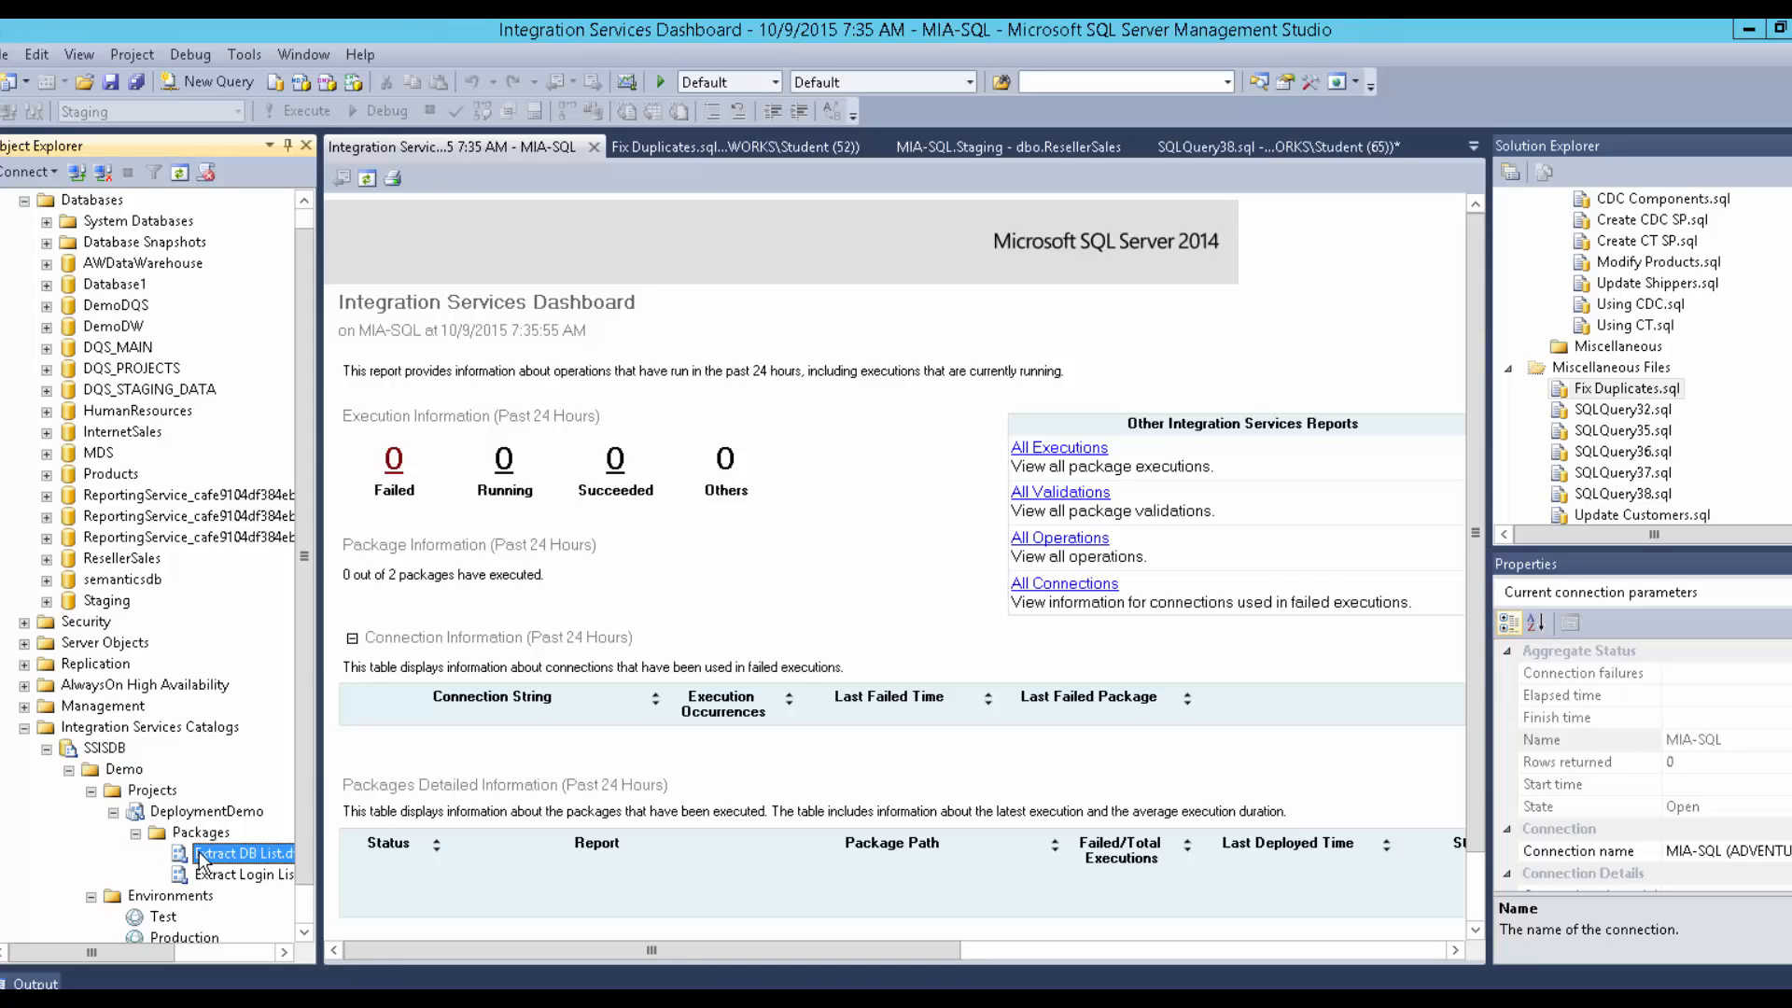
pyautogui.click(126, 848)
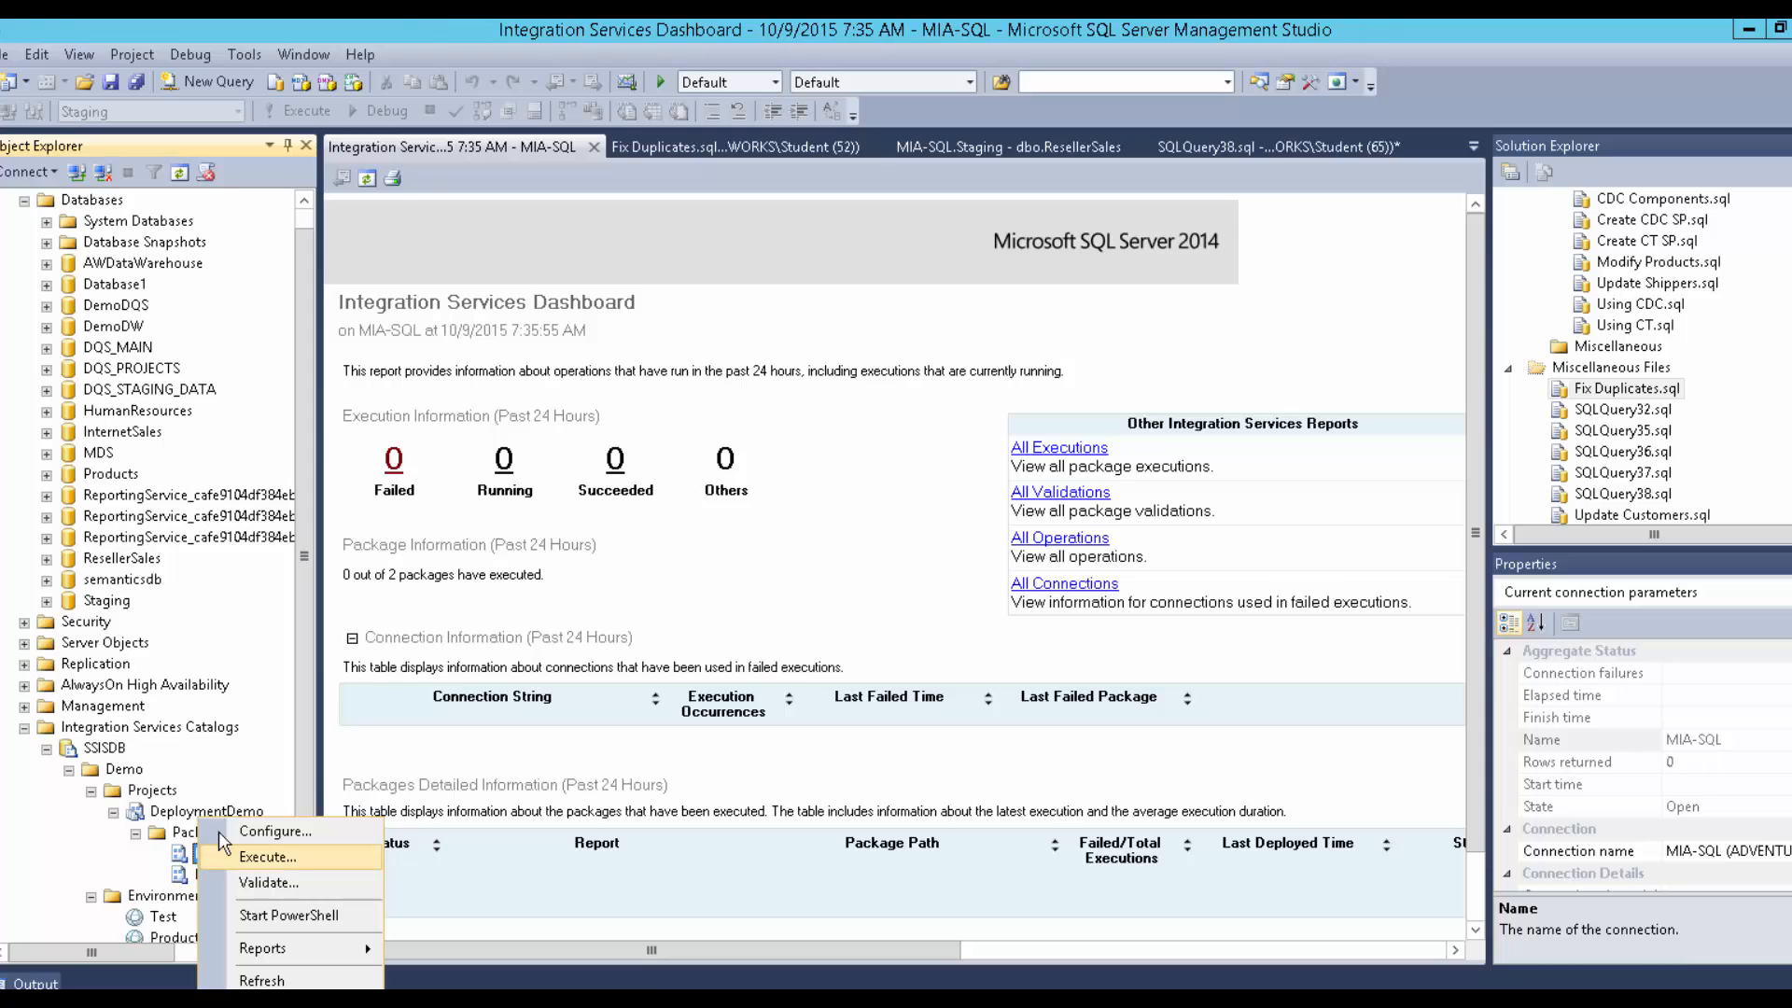
pyautogui.click(232, 860)
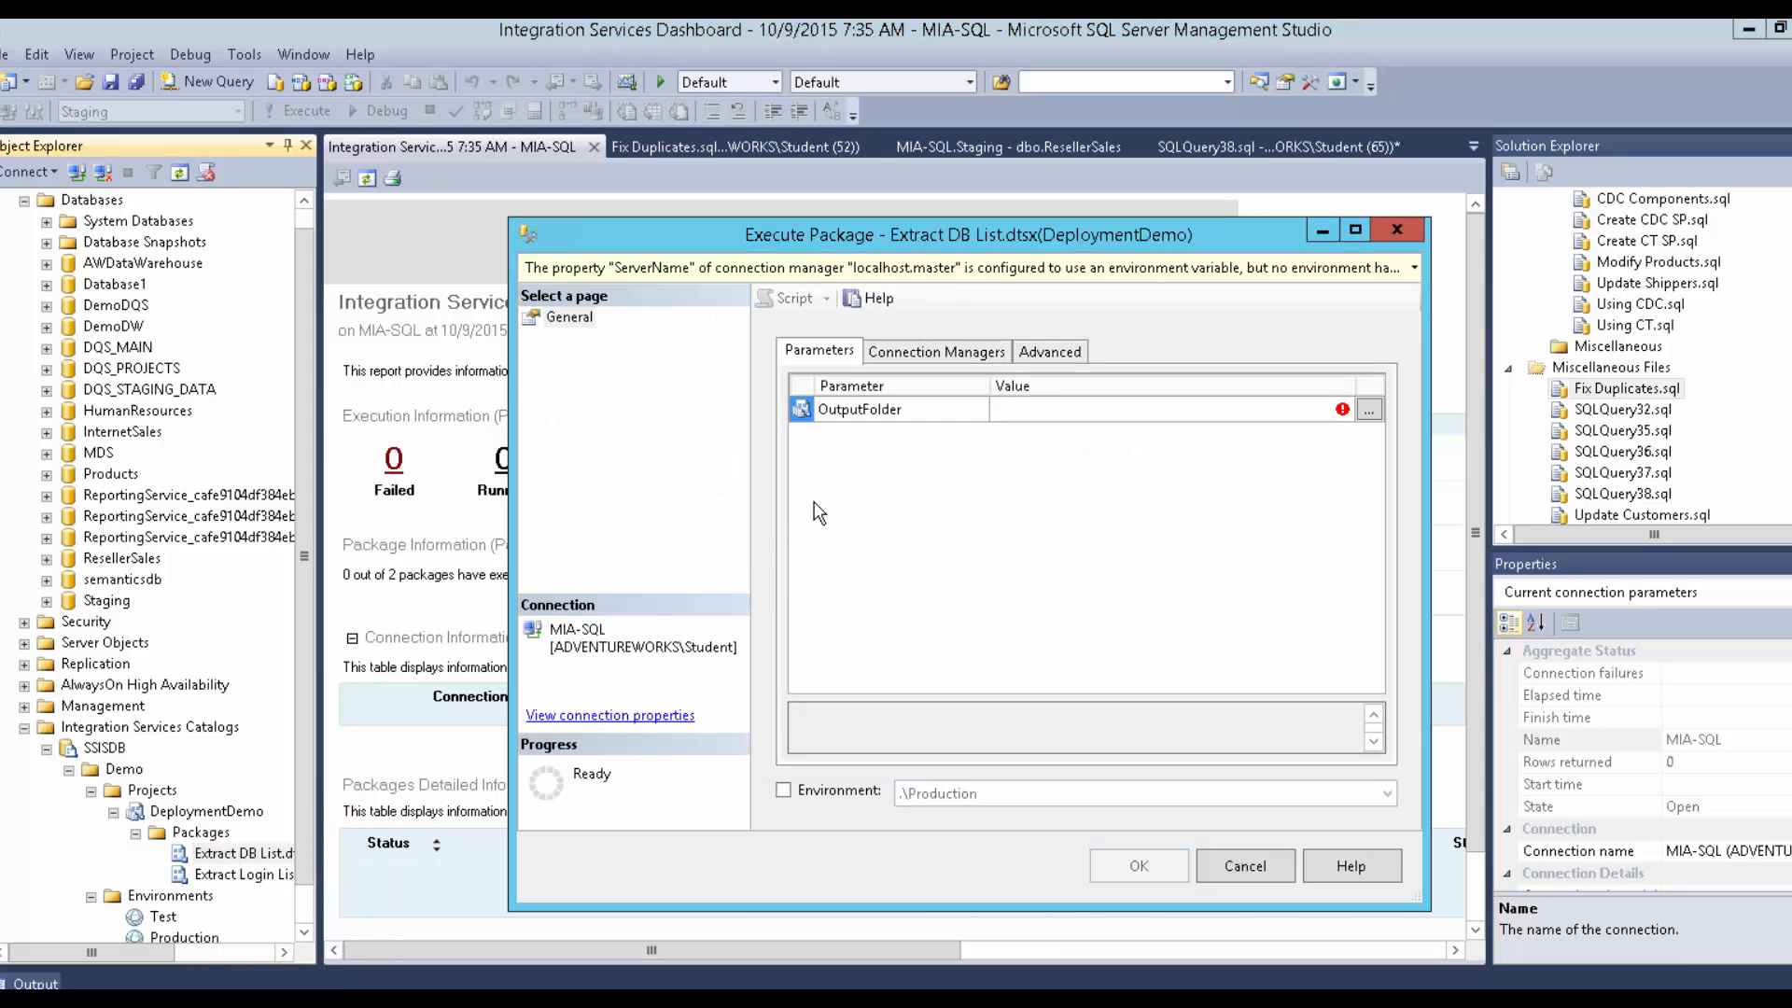
pyautogui.click(1156, 411)
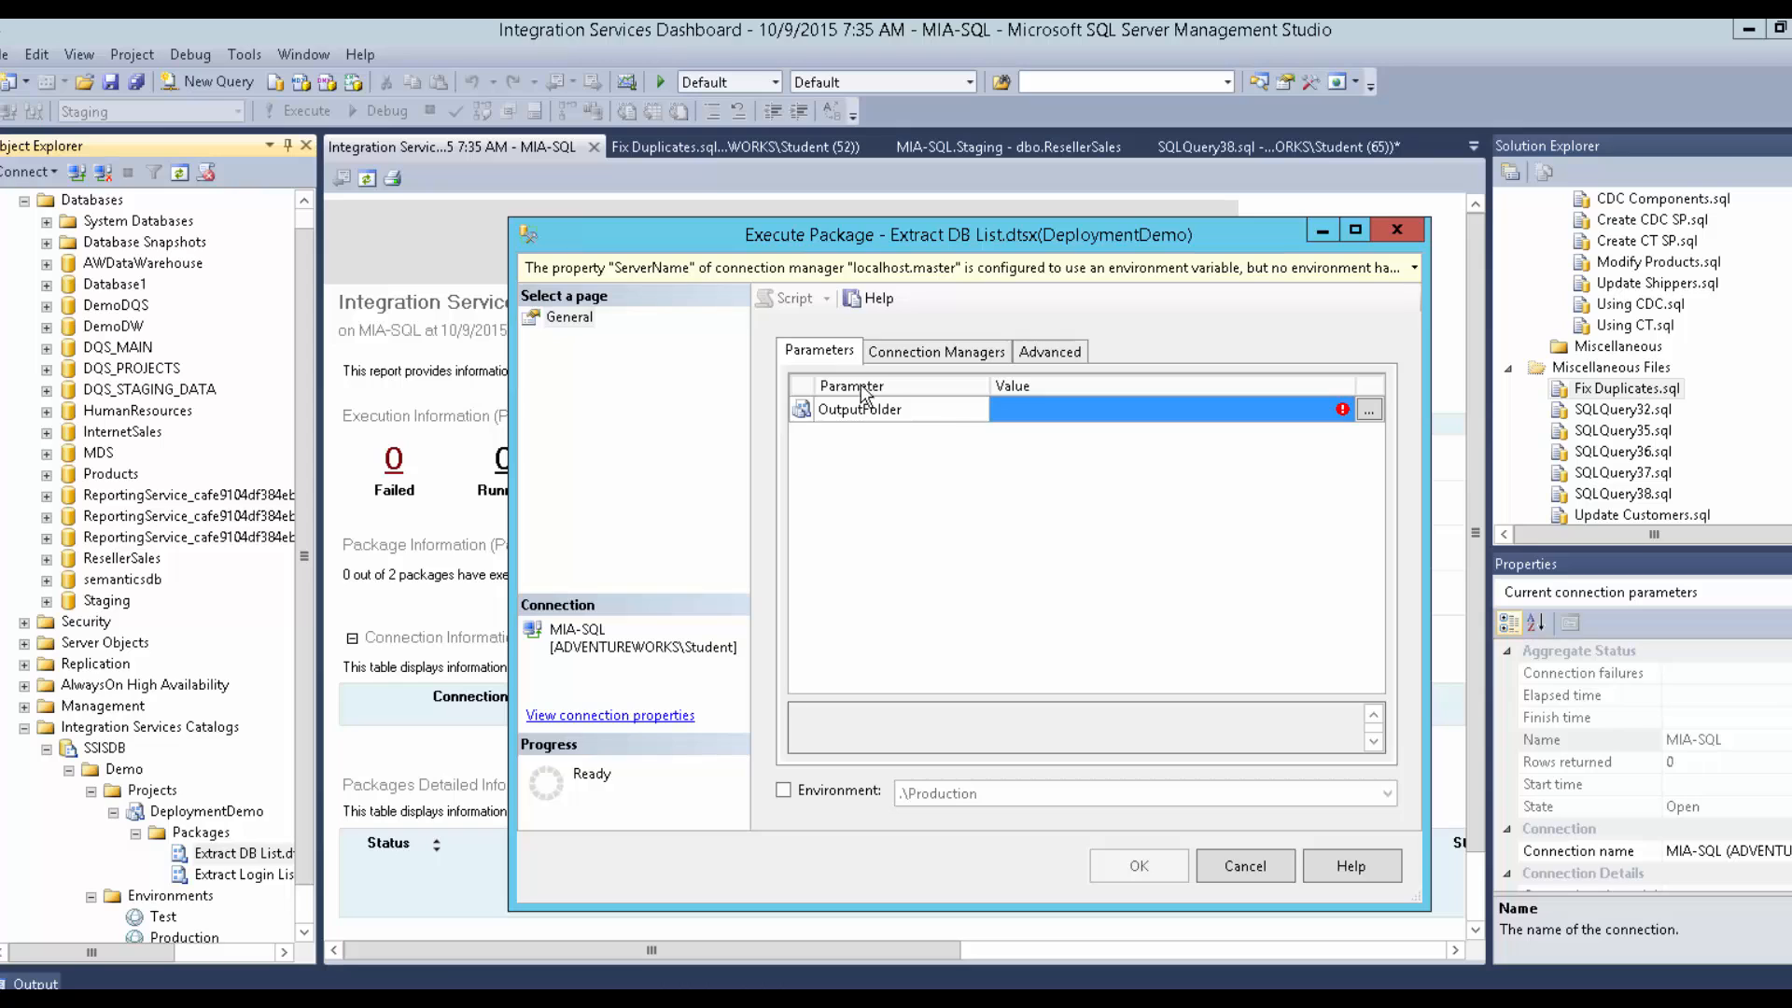
# Enable an environment for the run and settle on the Production environment.
pyautogui.click(817, 790)
pyautogui.click(949, 790)
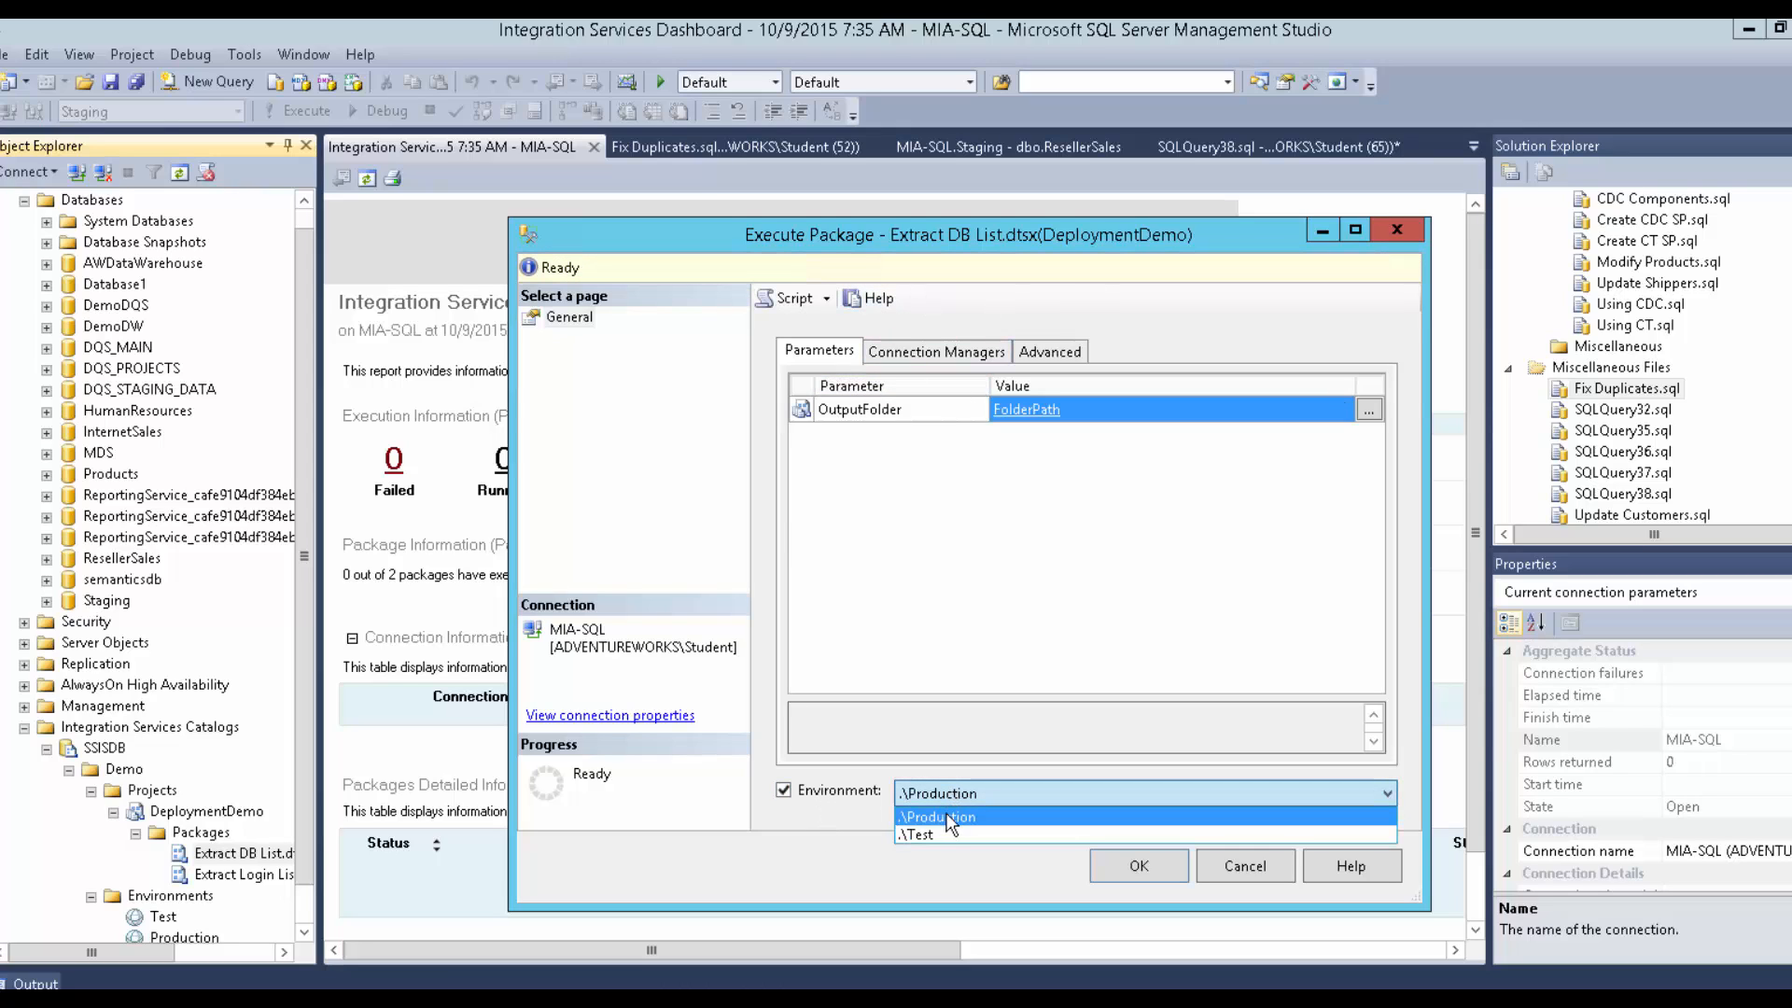
pyautogui.click(944, 831)
pyautogui.click(943, 801)
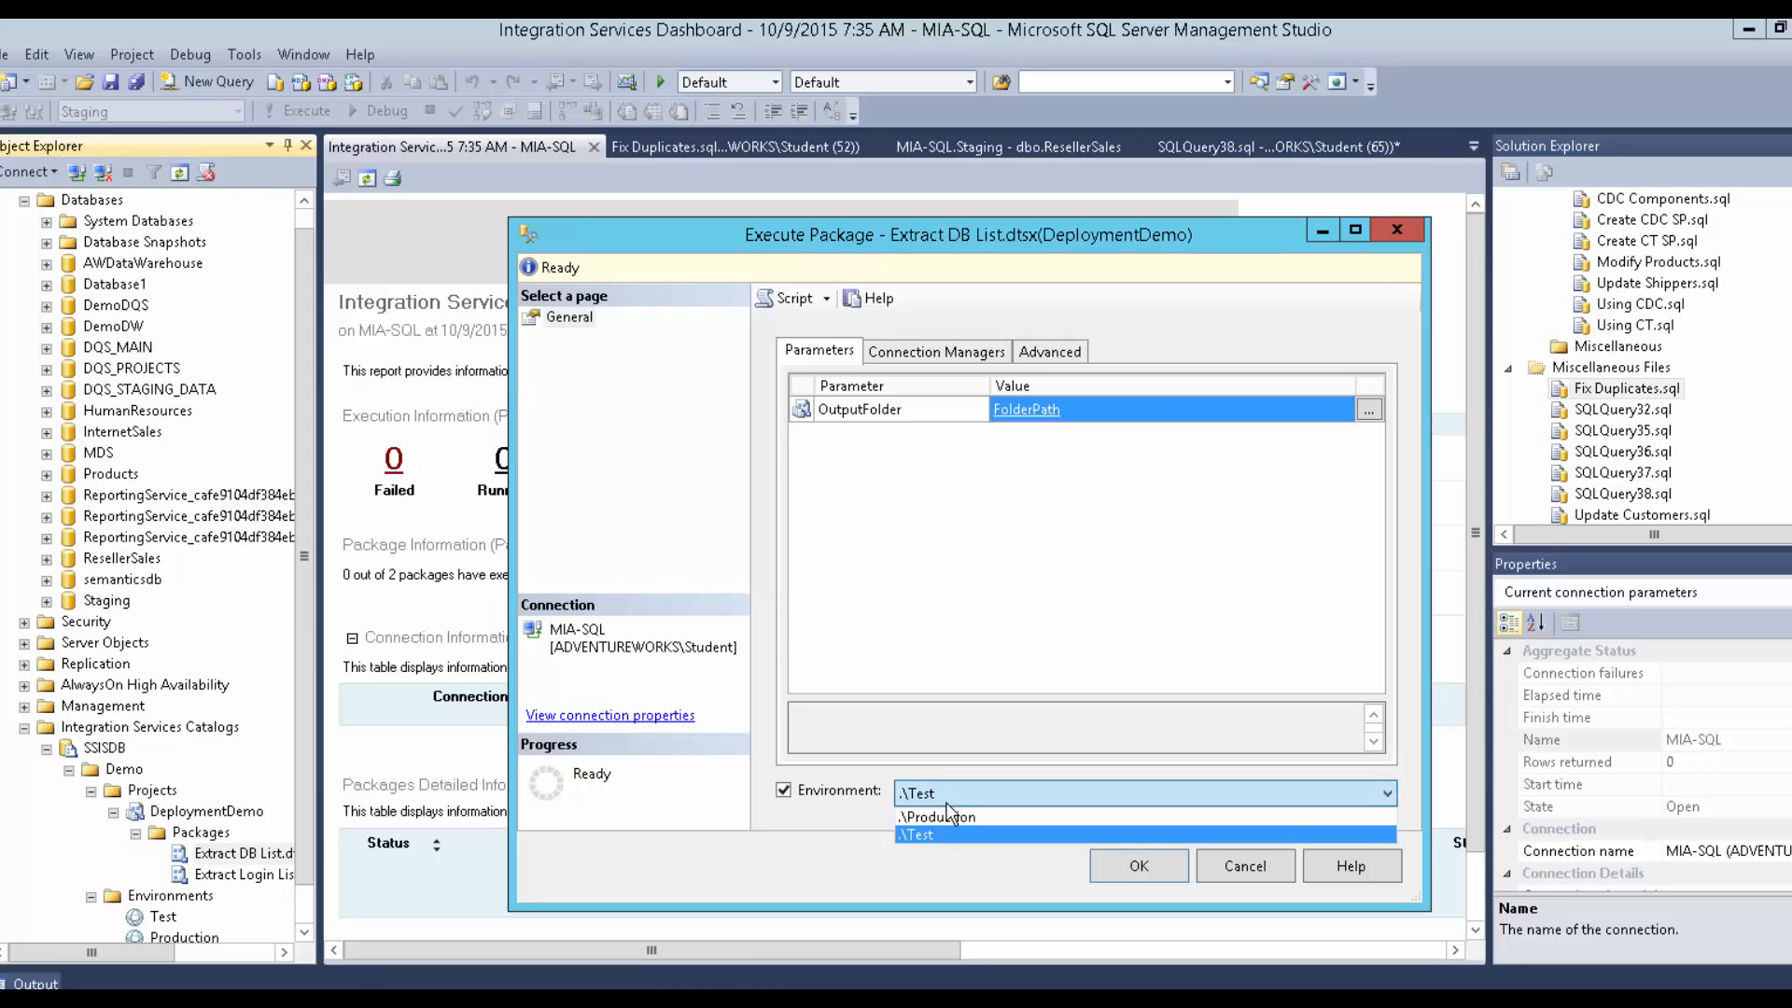
pyautogui.click(938, 816)
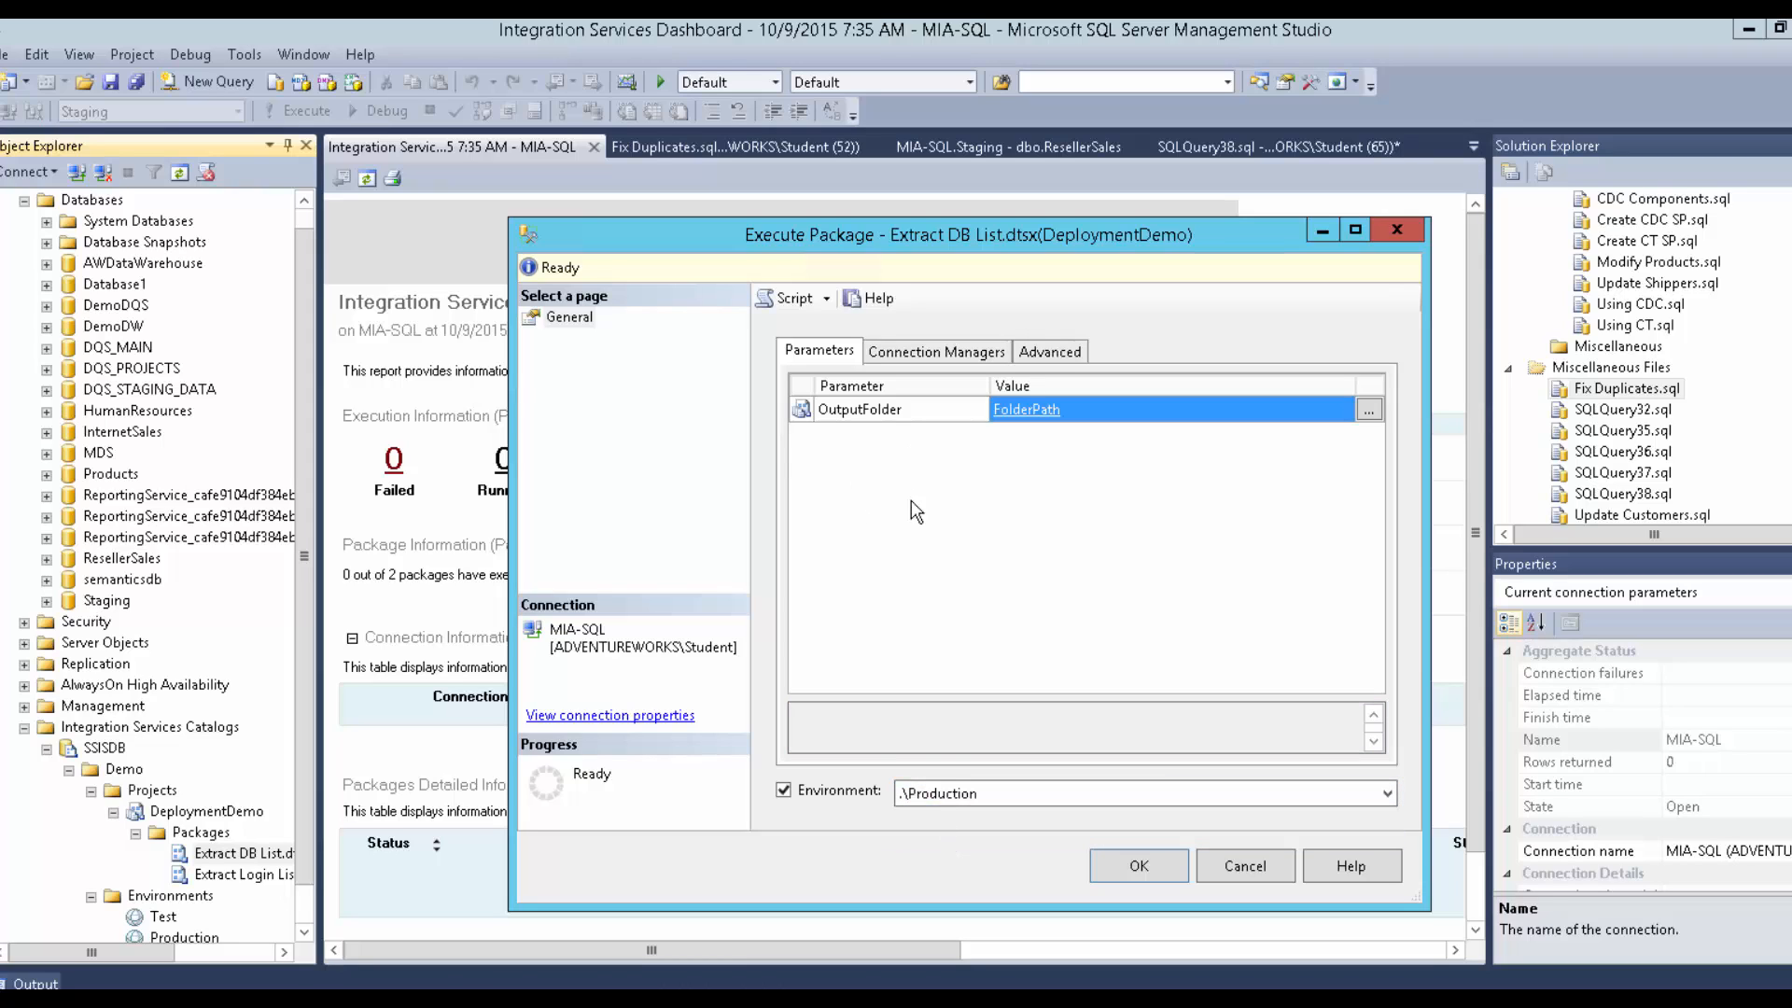
pyautogui.click(936, 796)
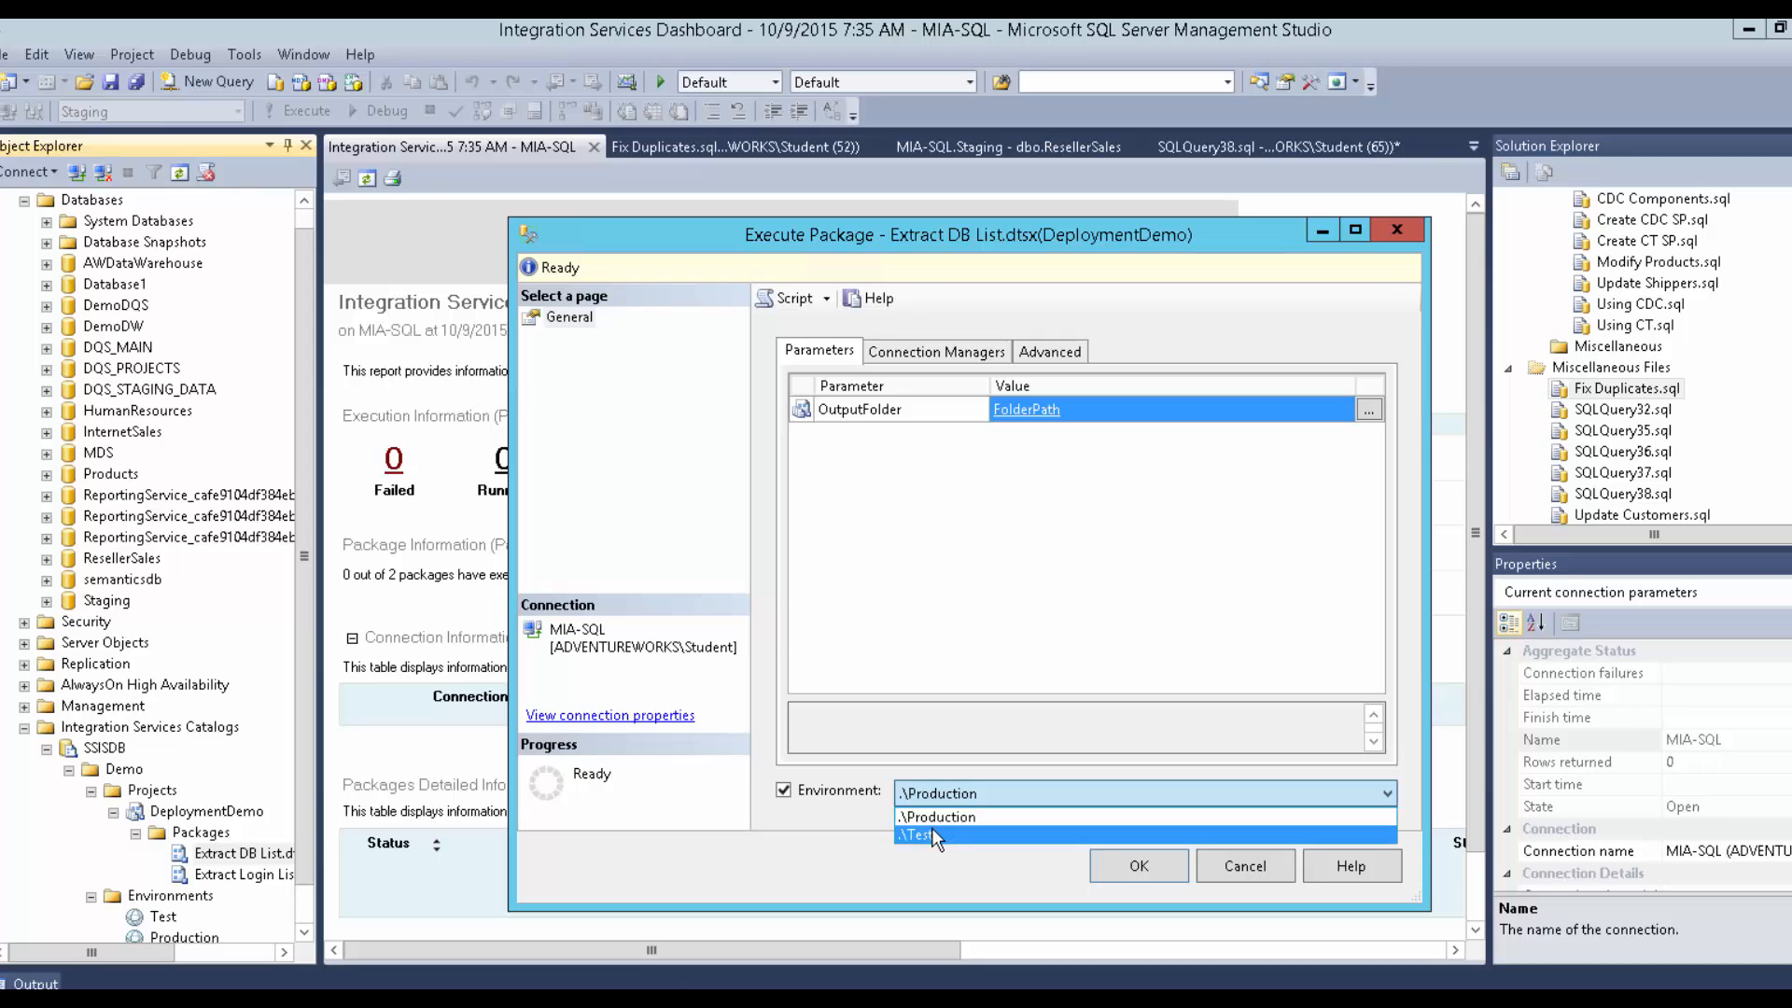
pyautogui.click(933, 831)
pyautogui.click(944, 789)
pyautogui.click(945, 812)
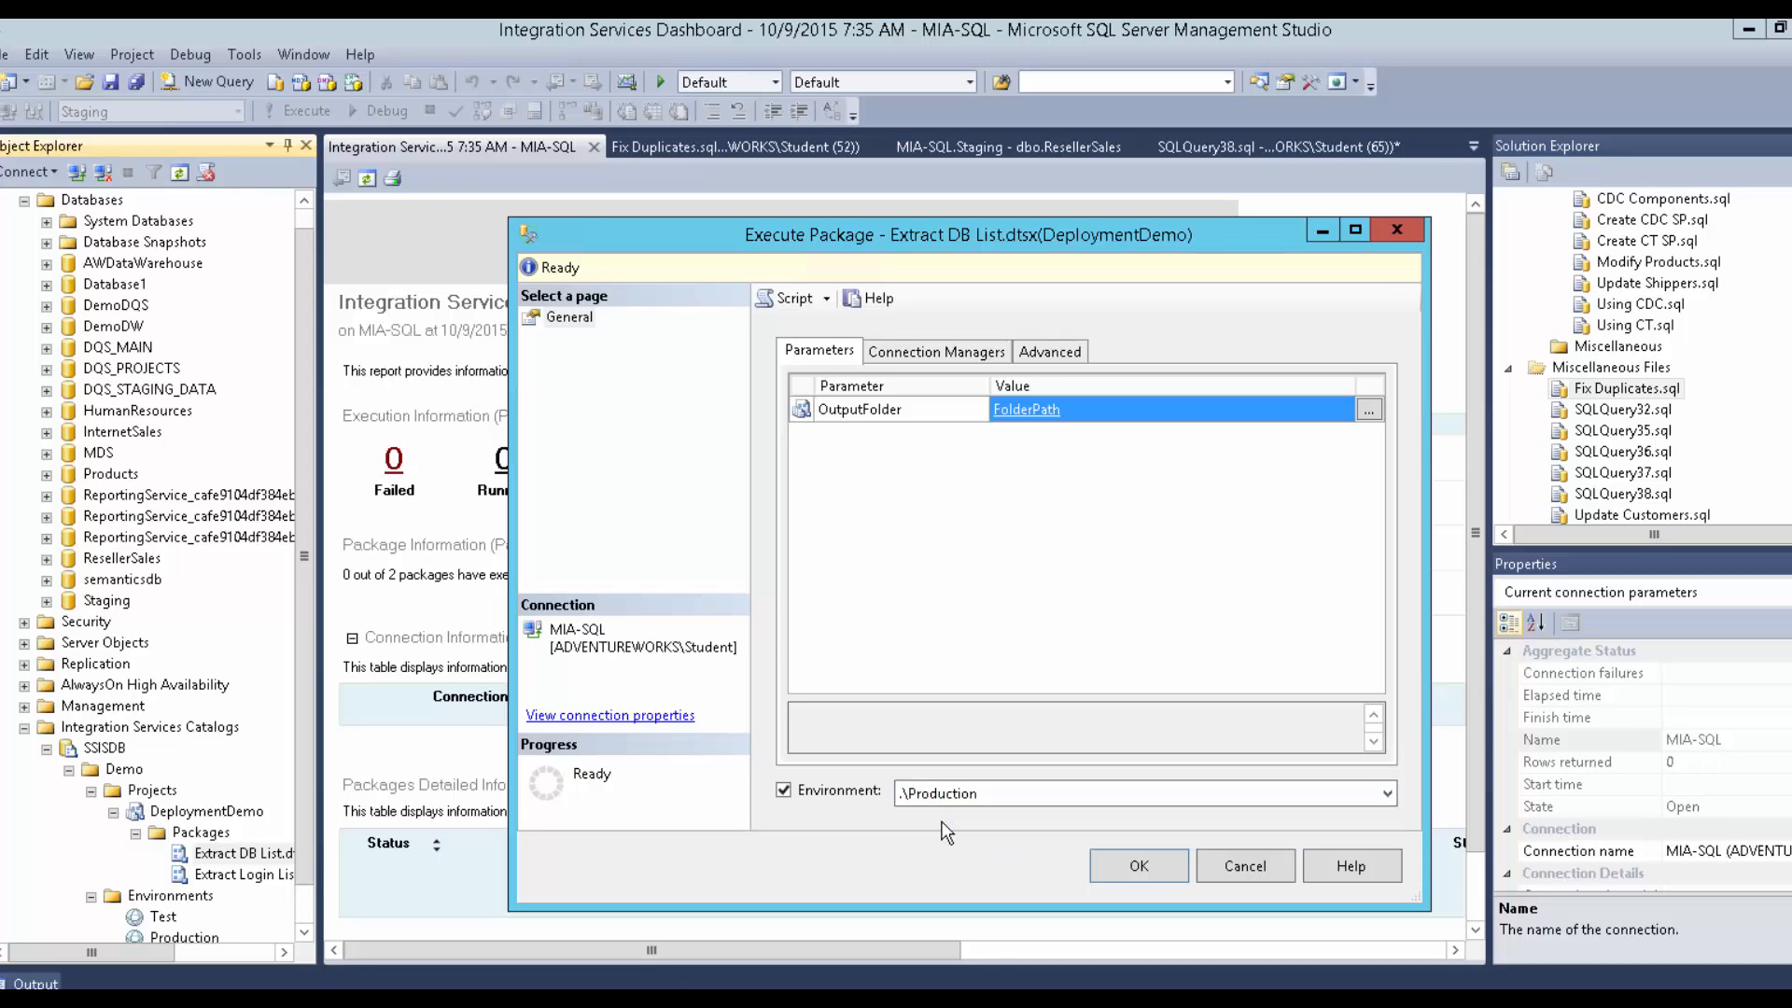
# Review the Connection Managers and Advanced settings, cancelling the property override window.
pyautogui.click(952, 353)
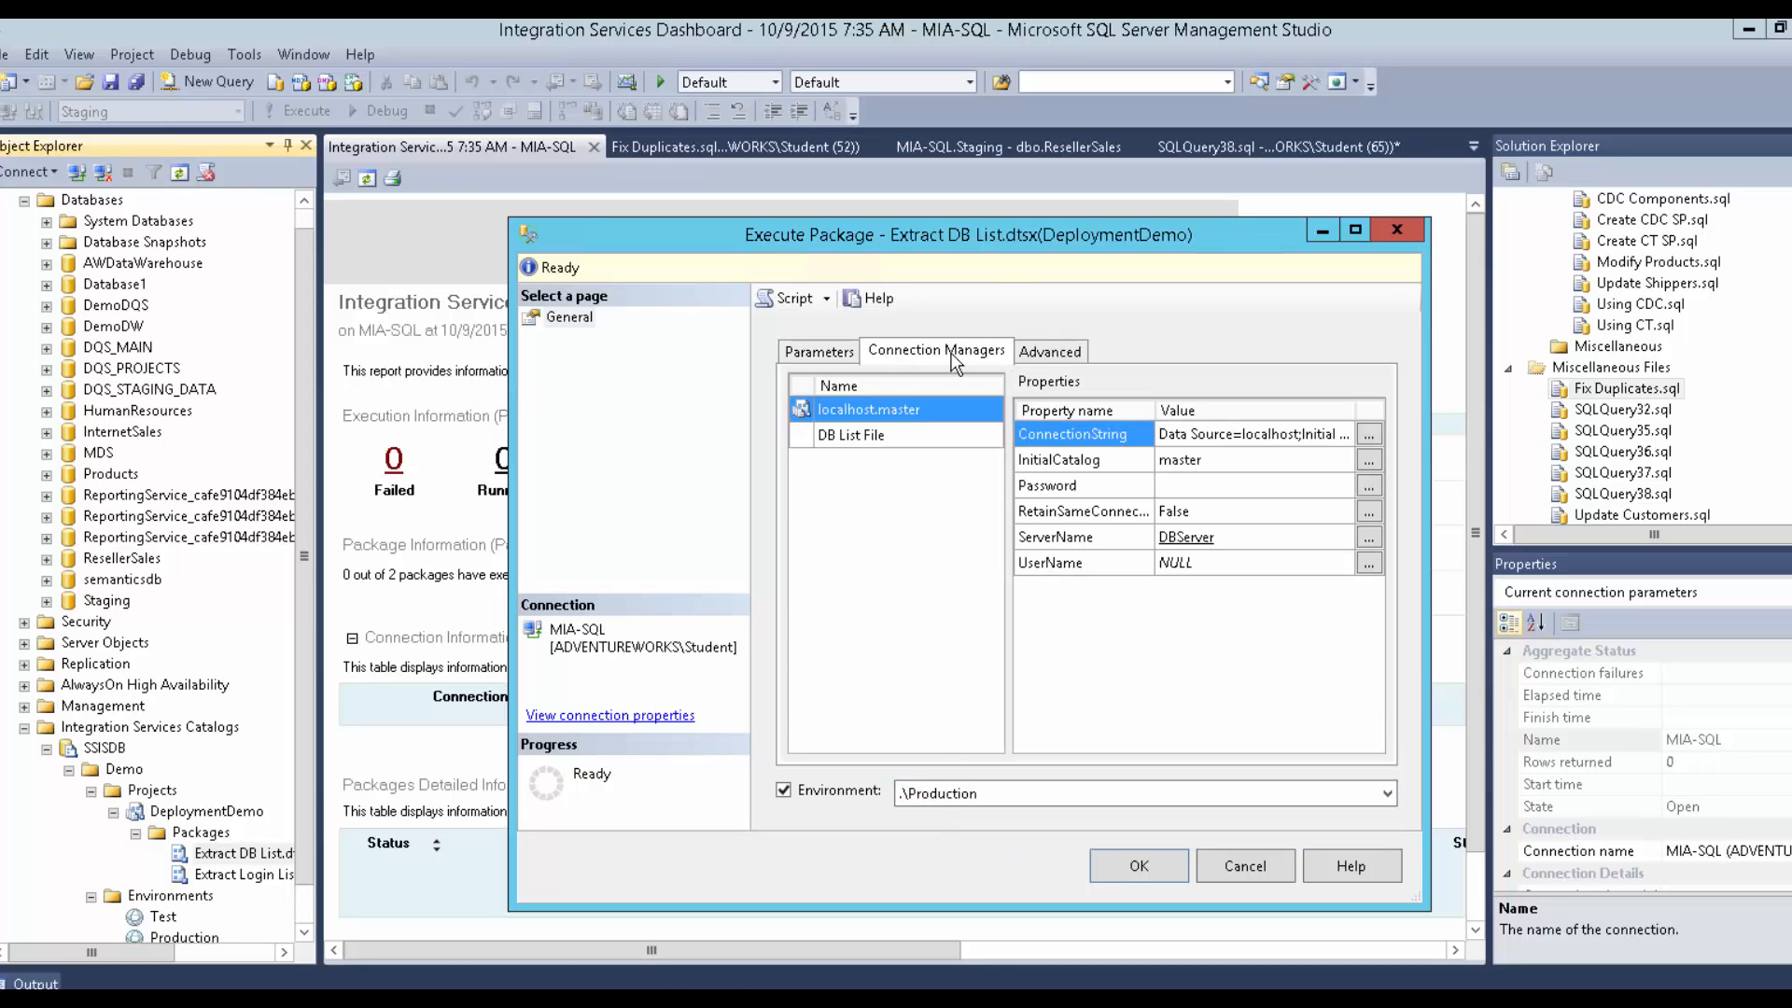
pyautogui.click(1040, 349)
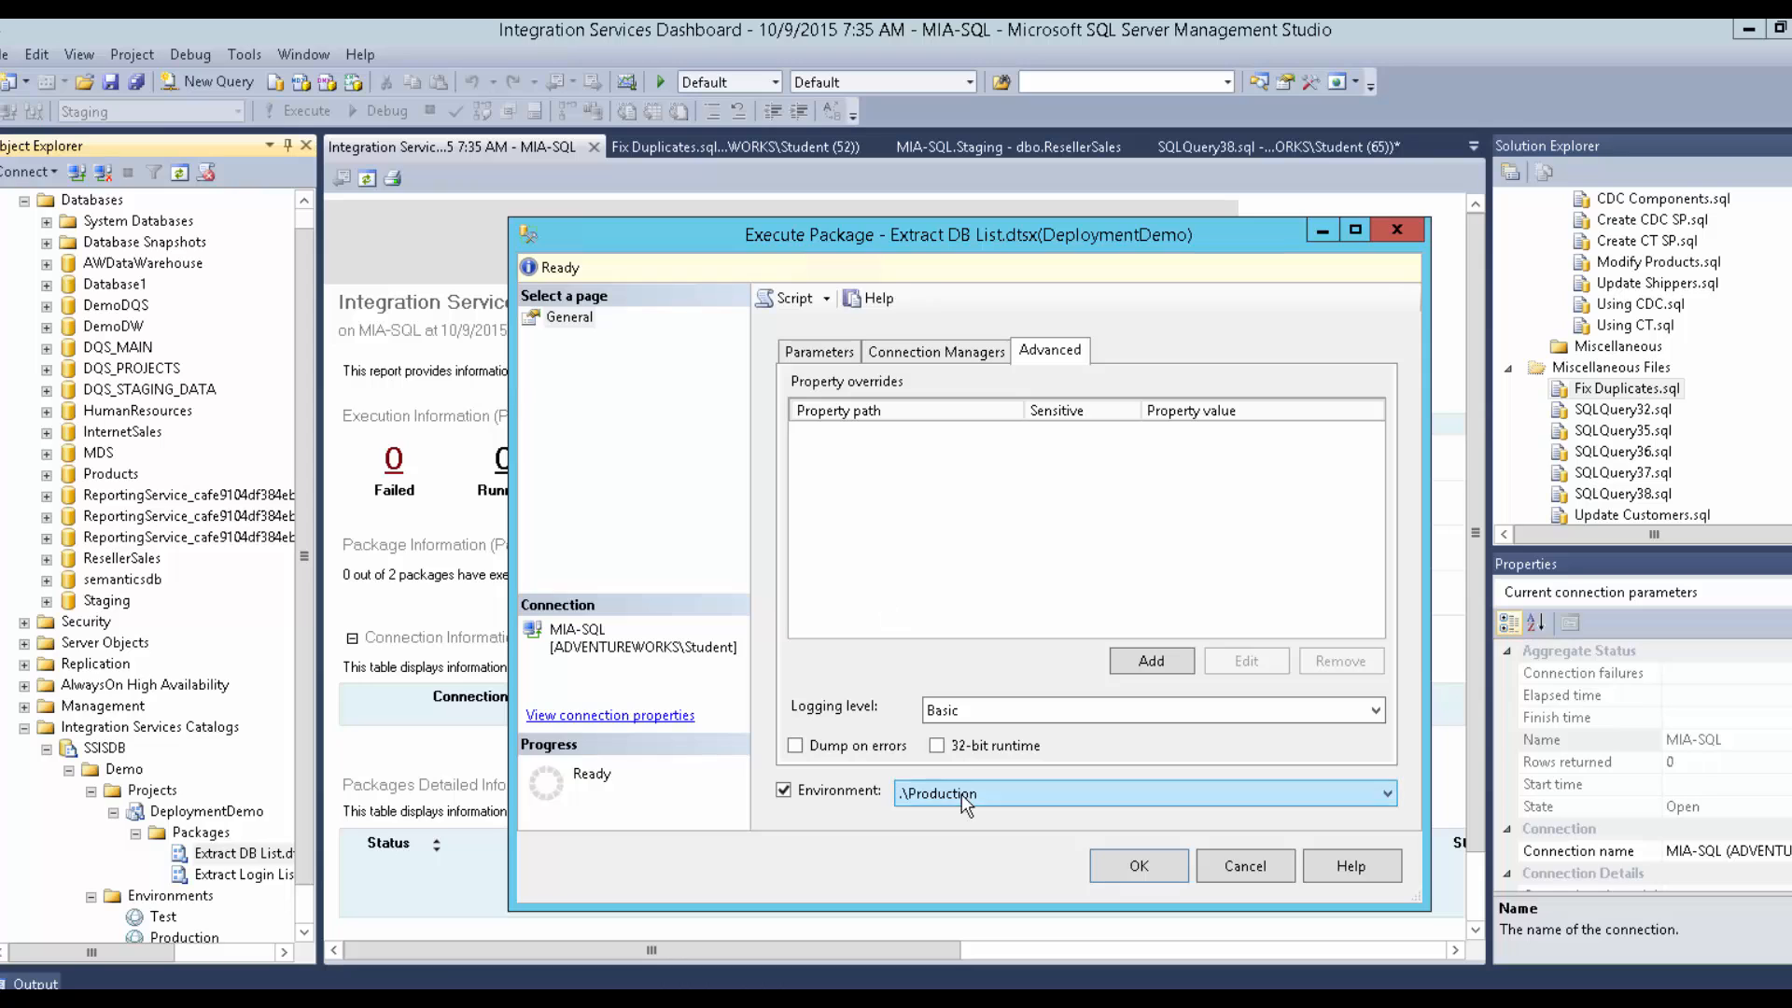
pyautogui.click(1119, 658)
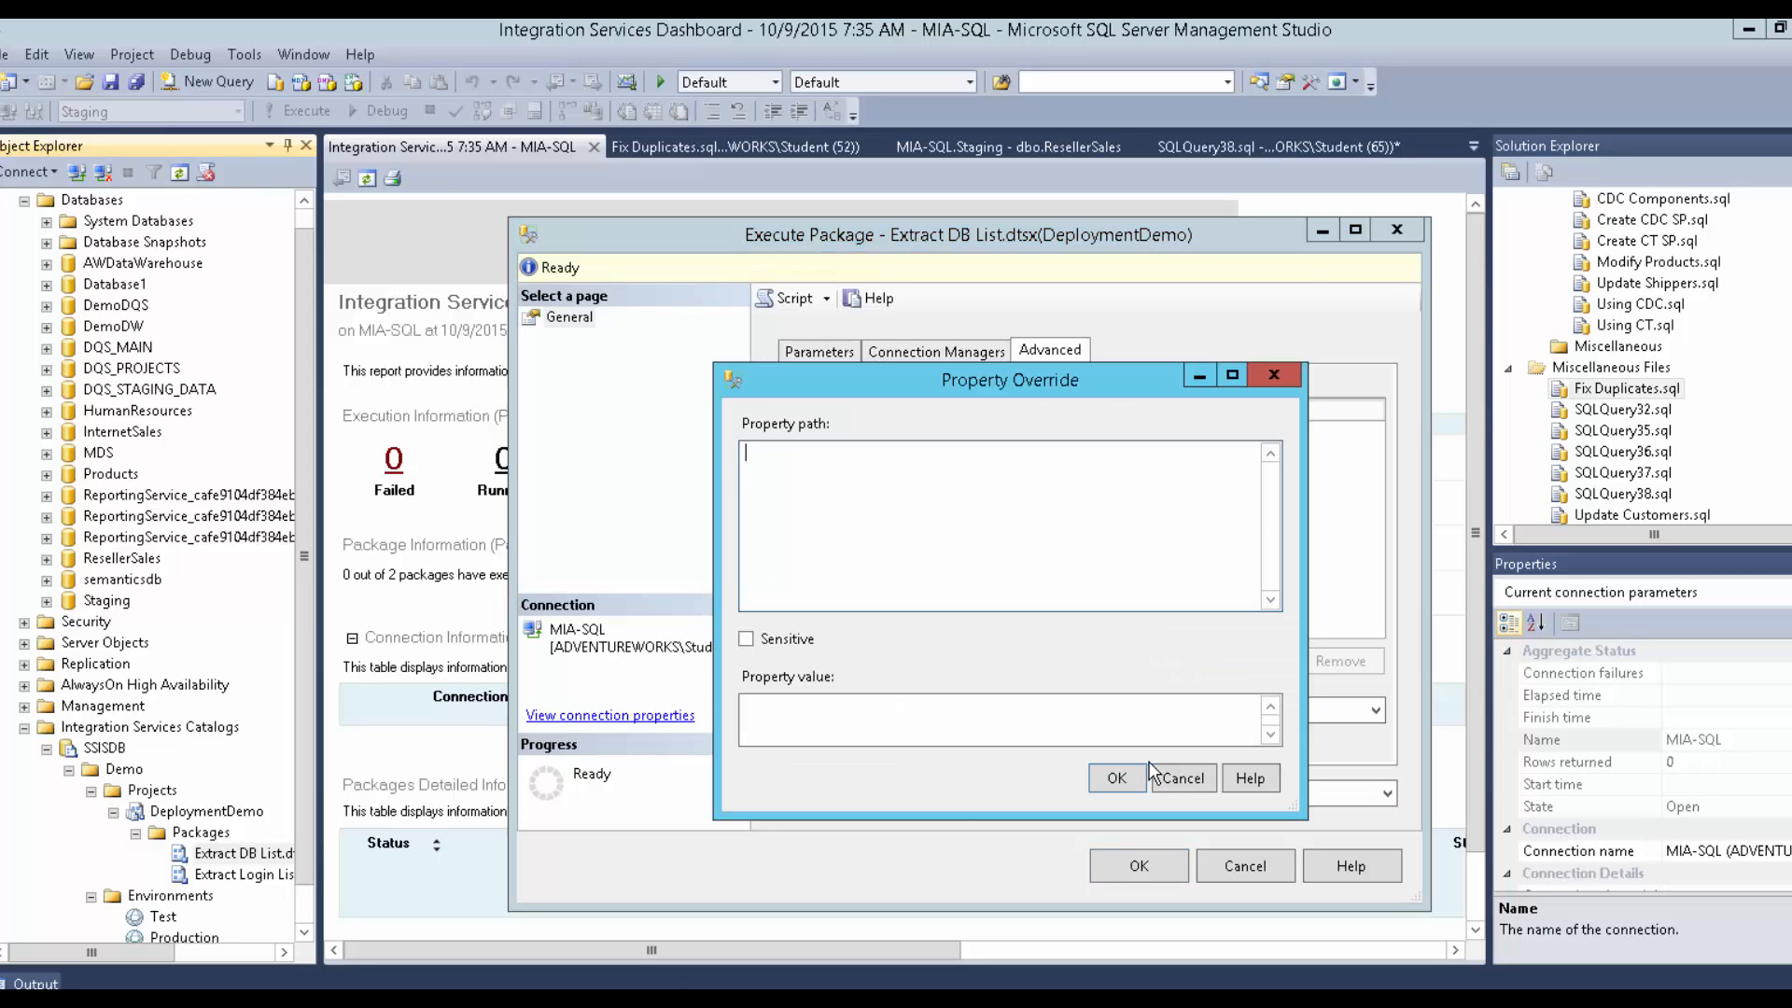
pyautogui.click(1168, 774)
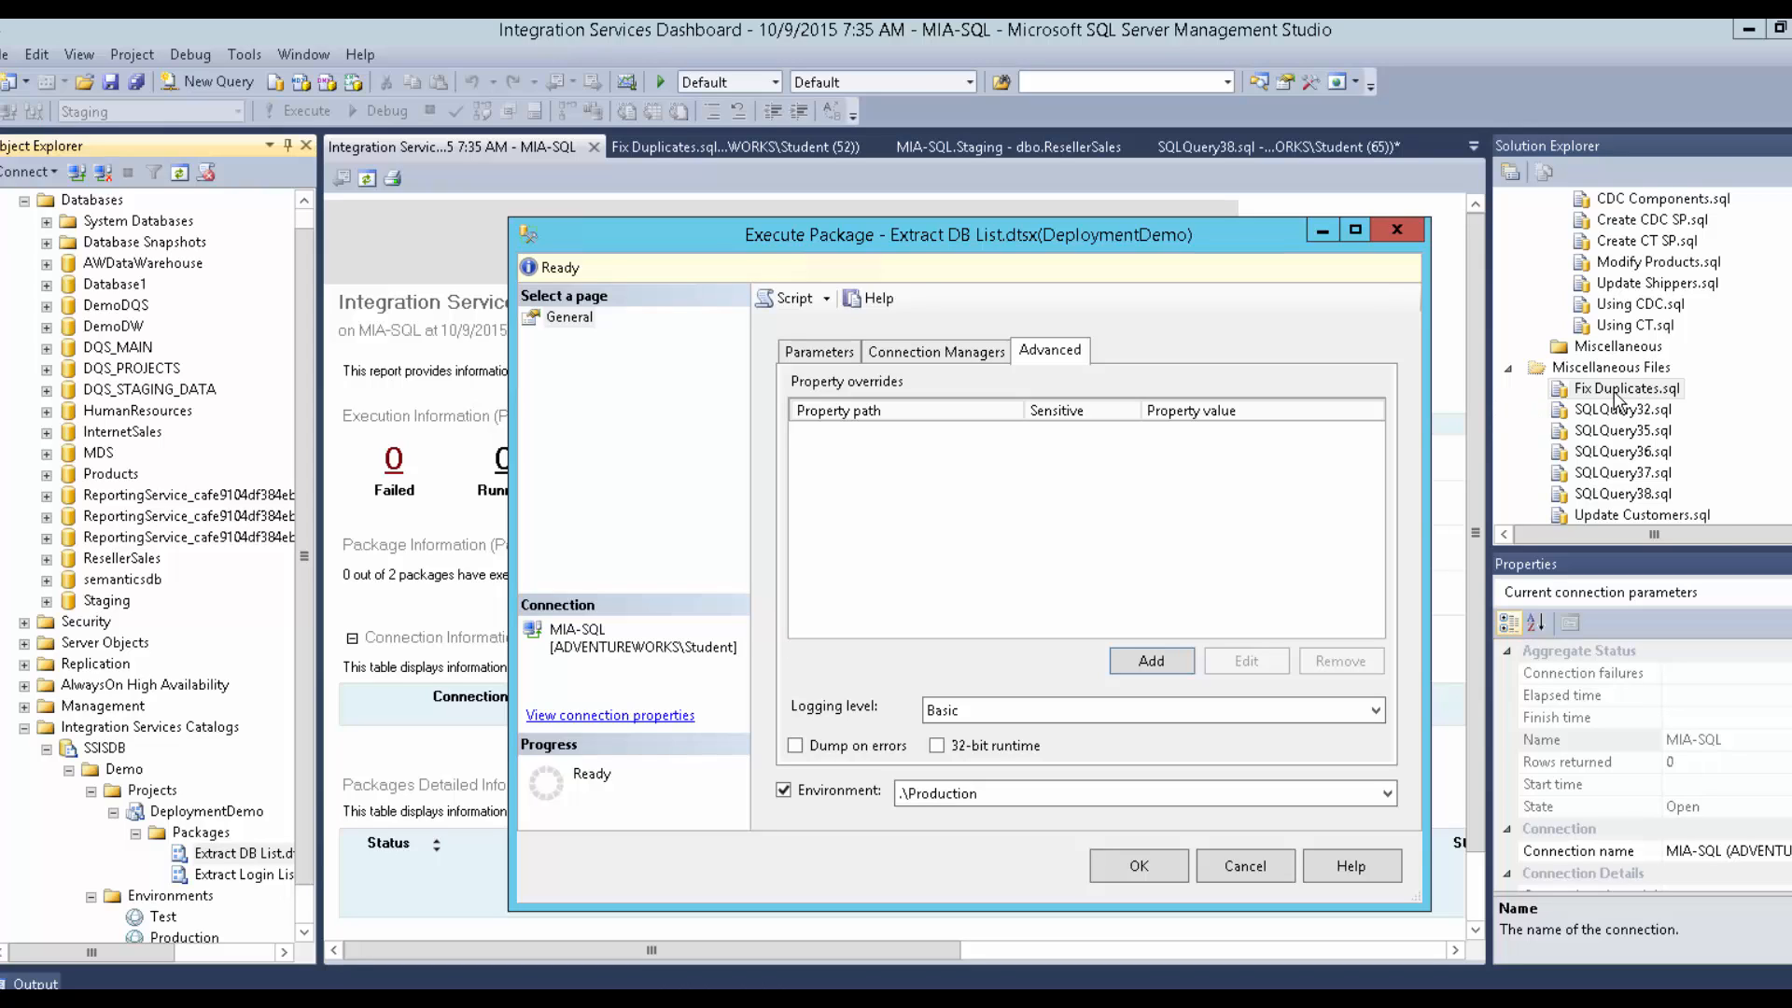
# Run the package, open its Overview report, and check then close the active operations list.
pyautogui.click(1150, 873)
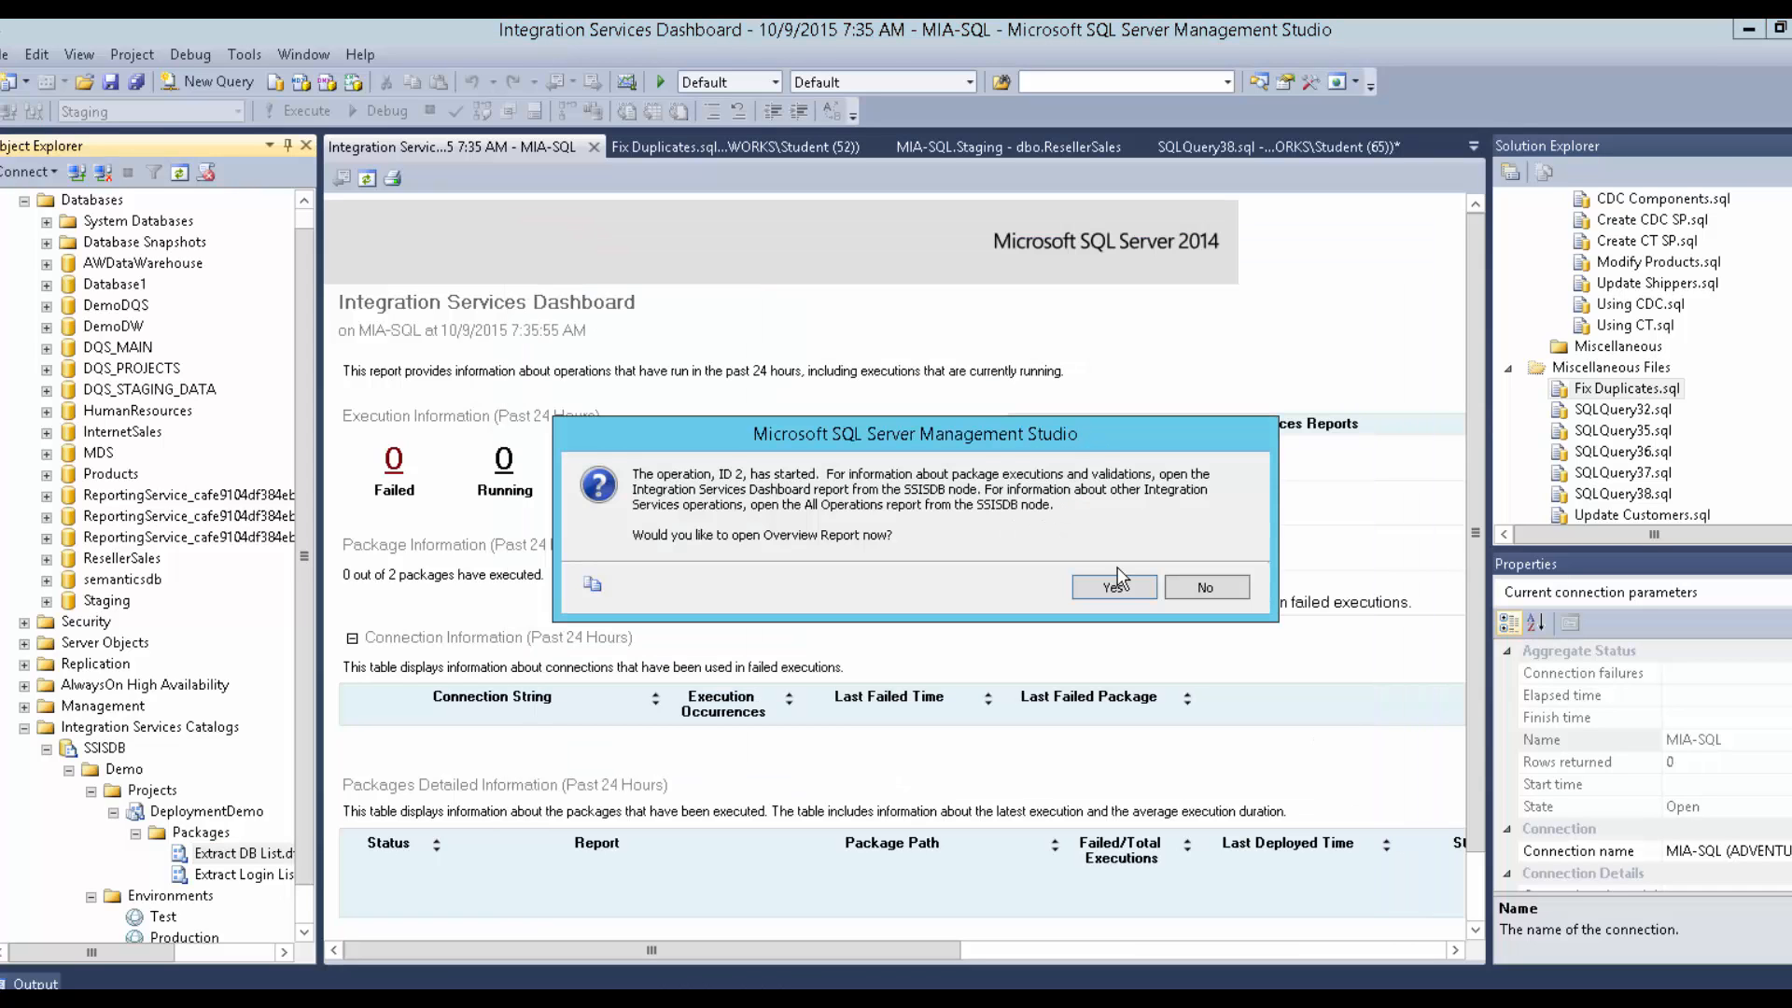
pyautogui.click(1103, 590)
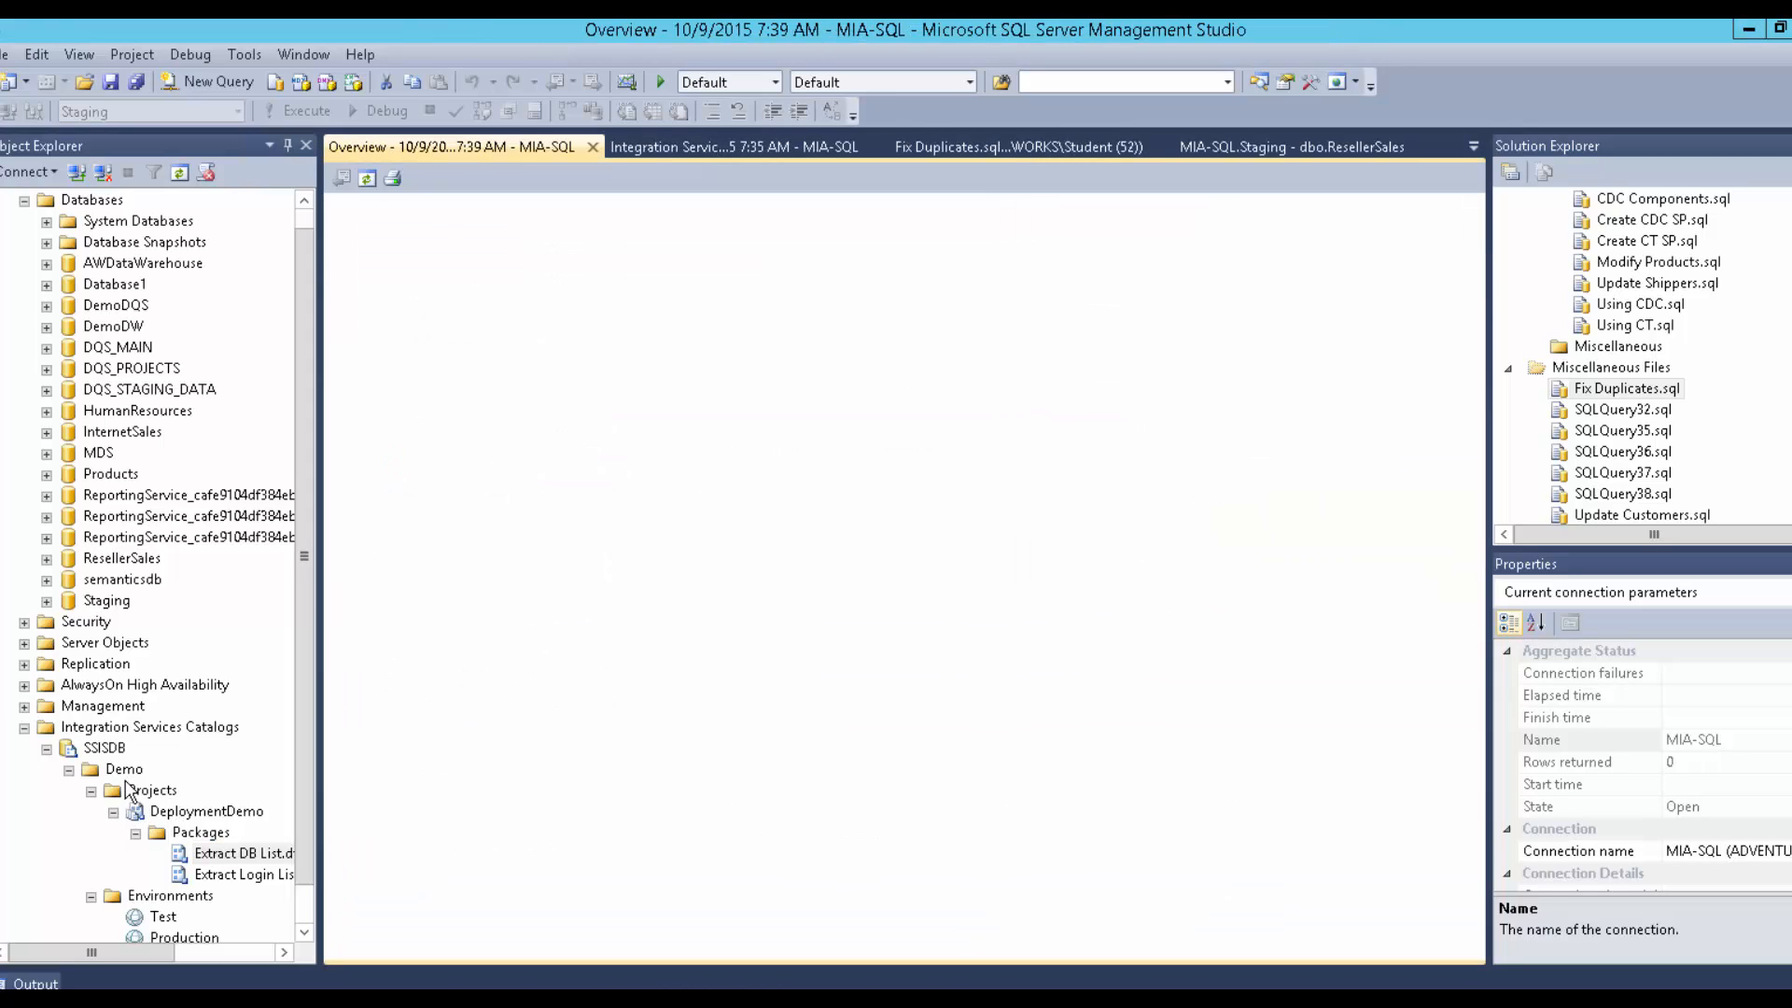
pyautogui.rightClick(105, 751)
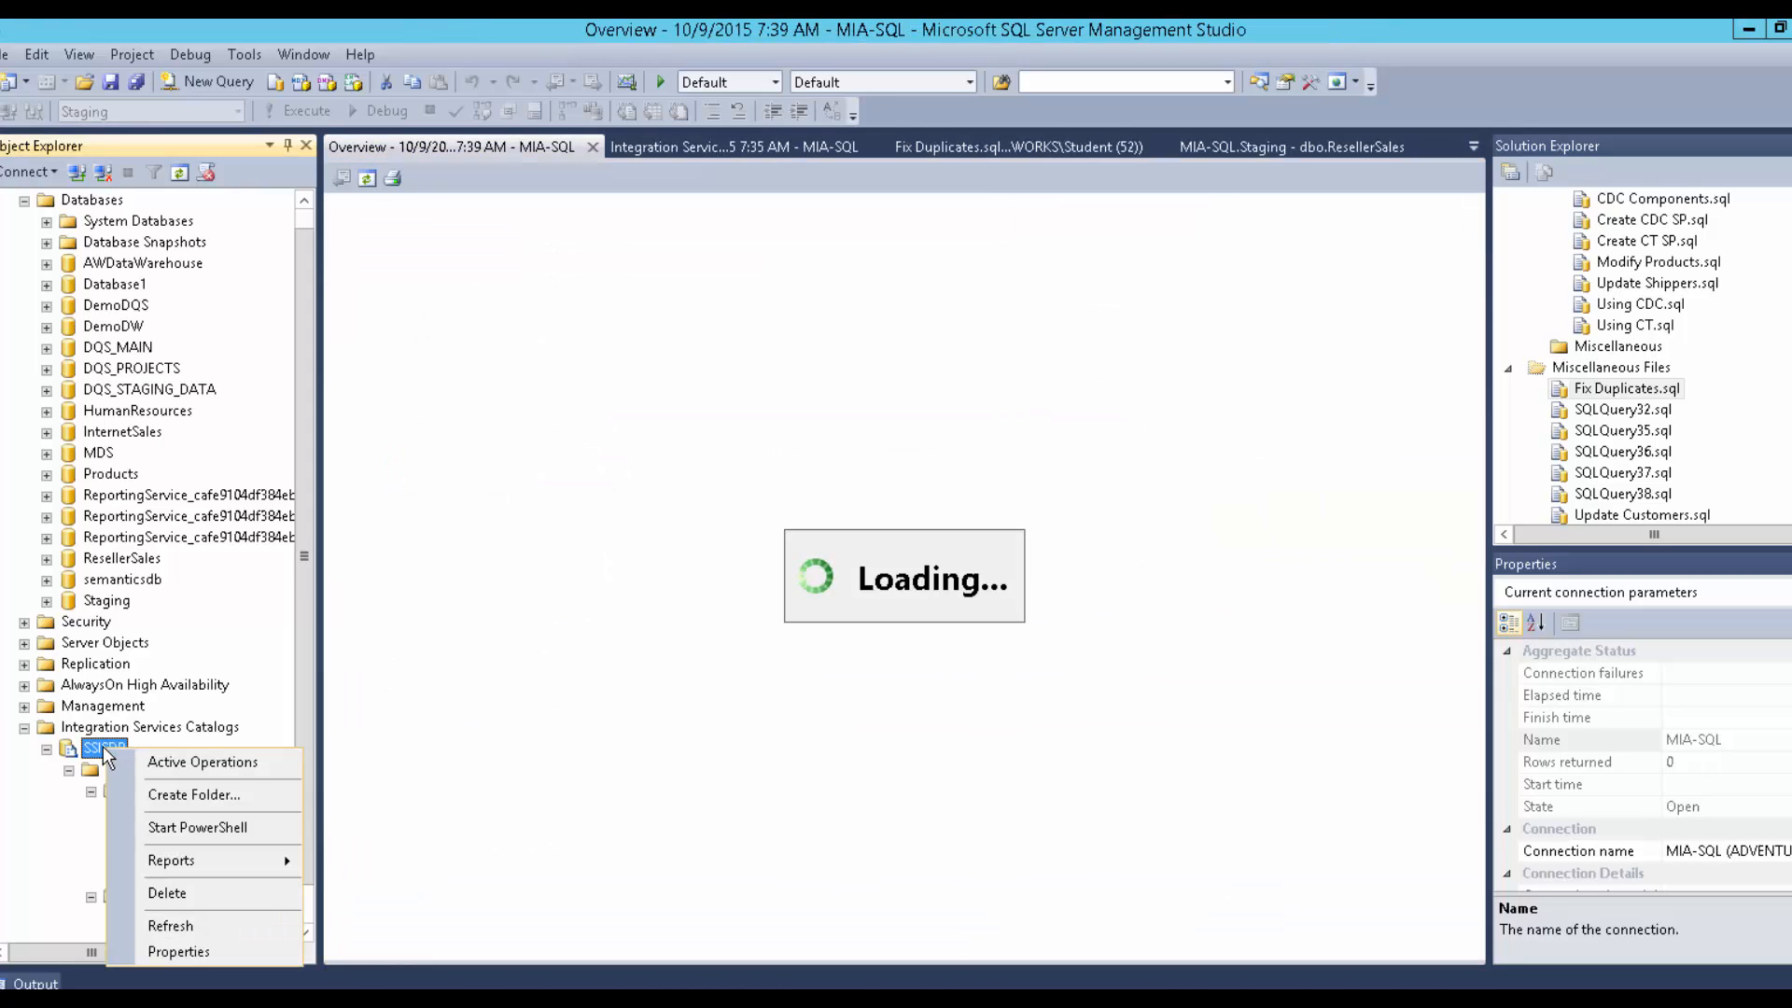
pyautogui.click(147, 767)
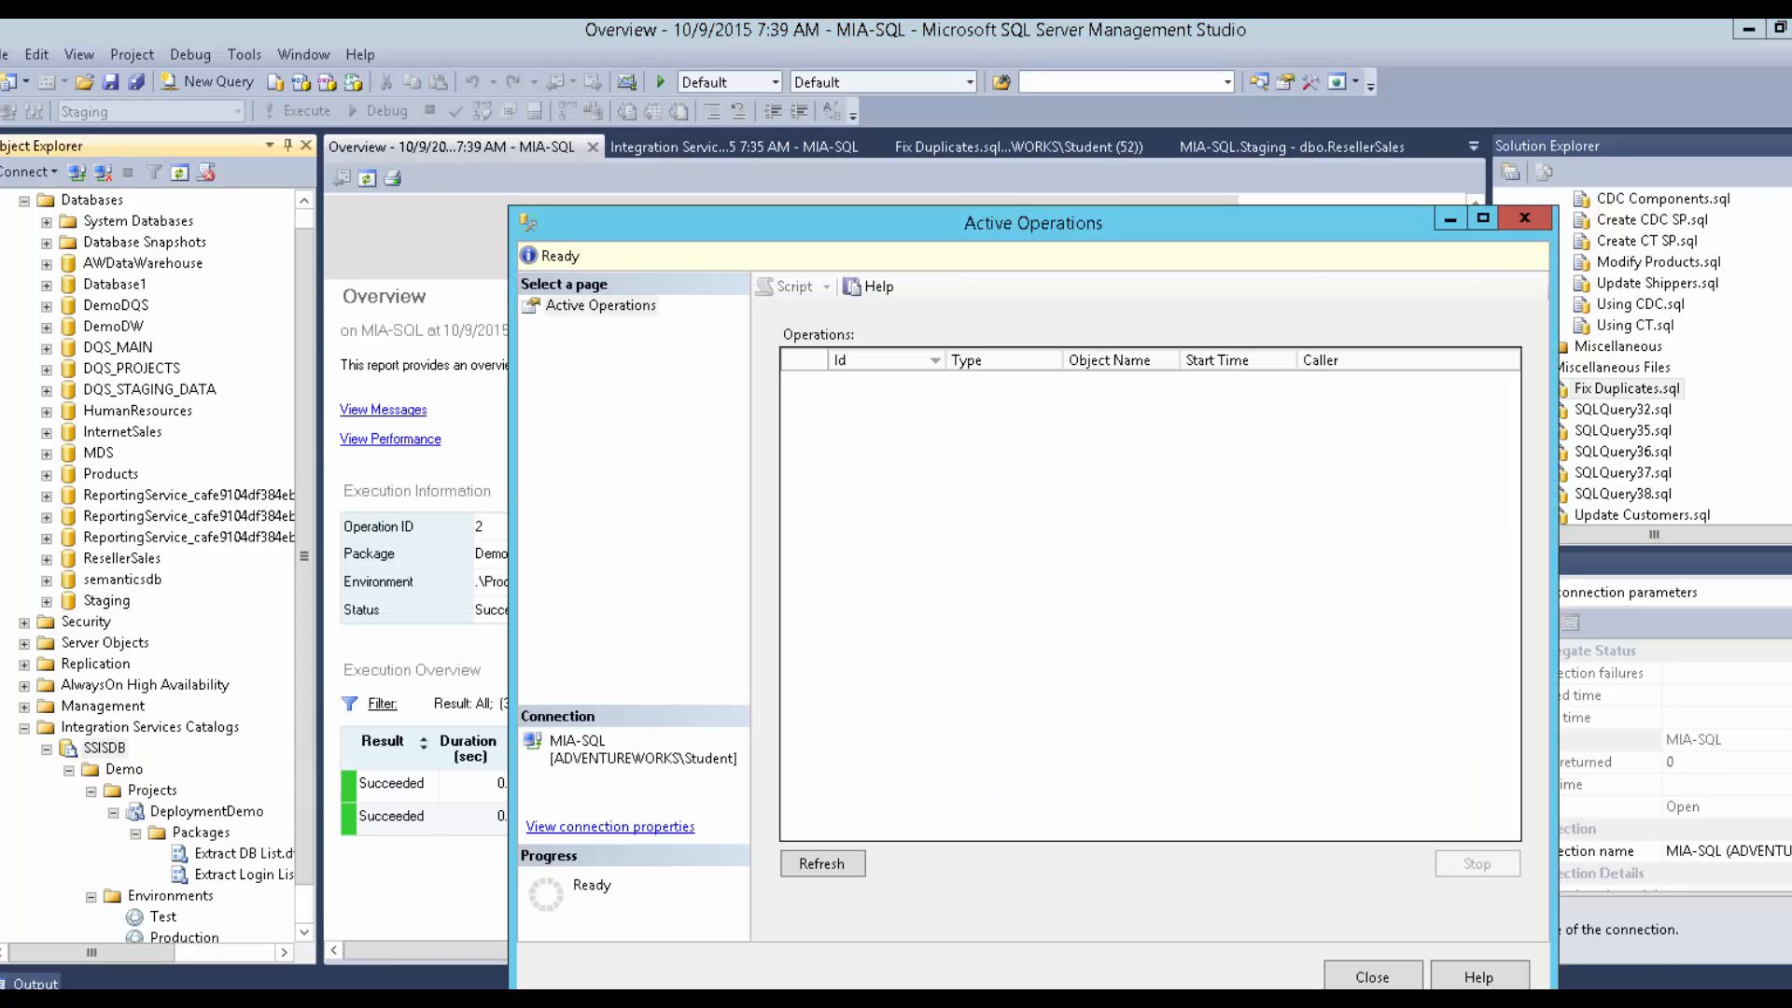
pyautogui.click(1330, 986)
# Bring up the Standard Reports menu for the SSISDB catalog.
pyautogui.click(103, 747)
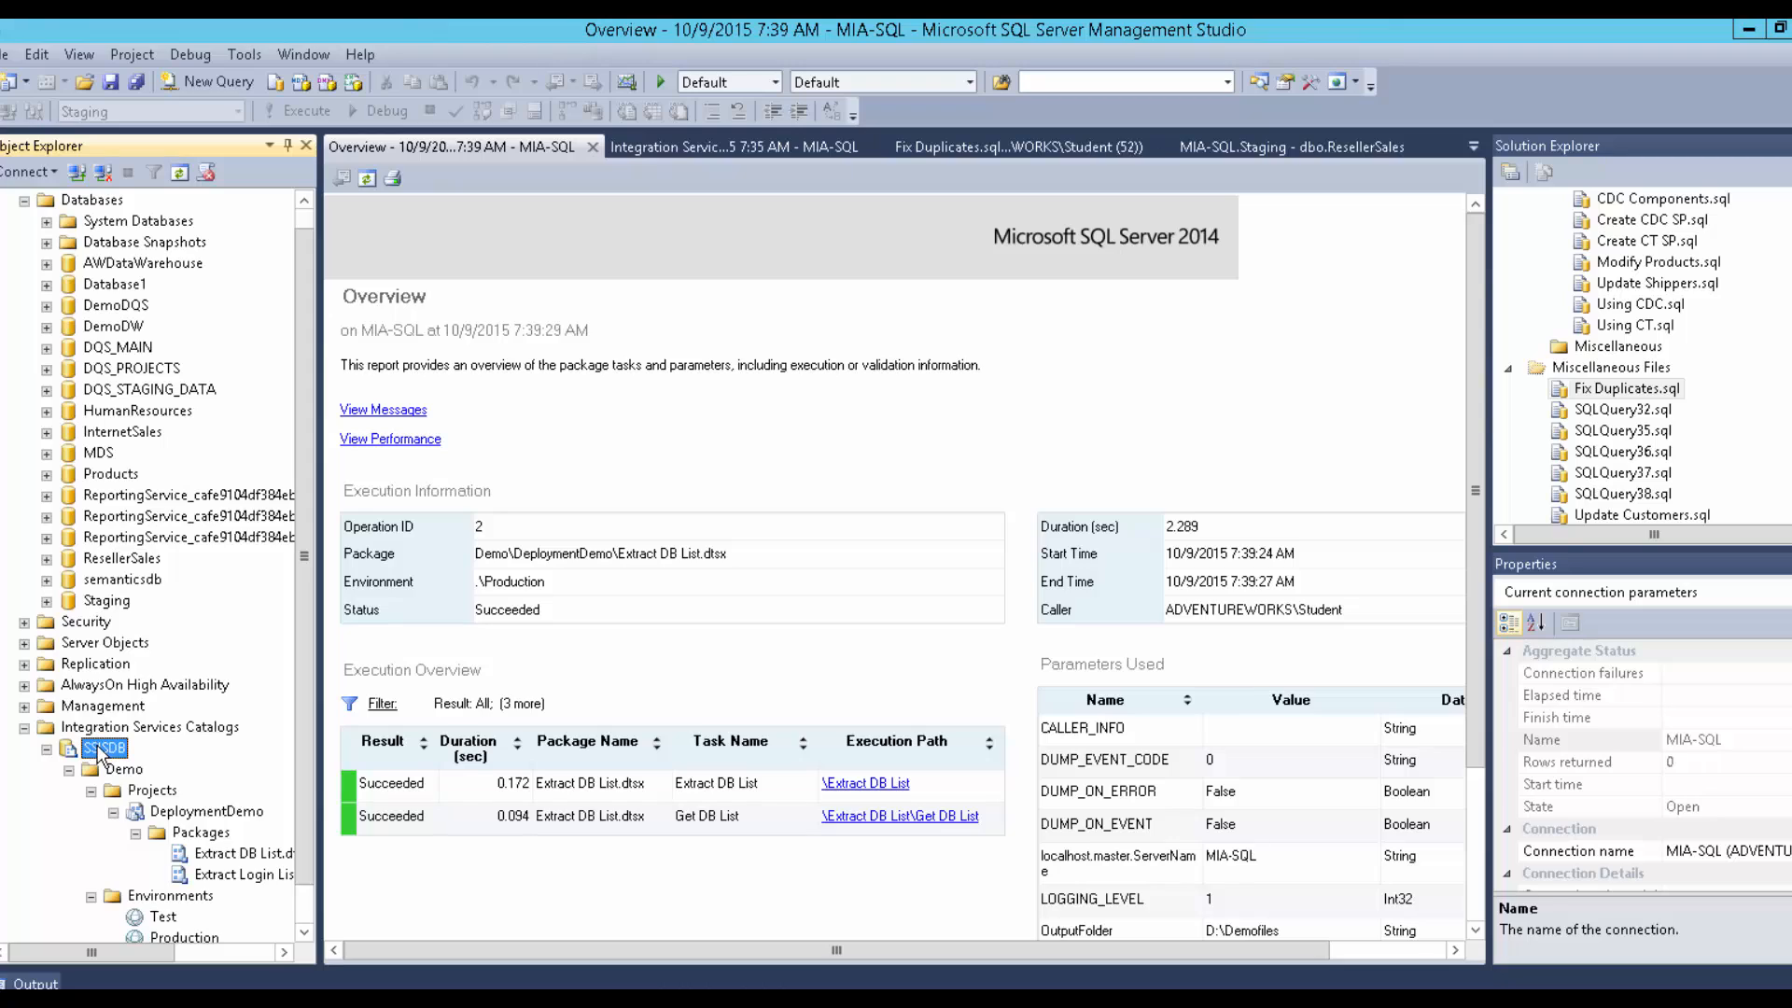
pyautogui.rightClick(97, 744)
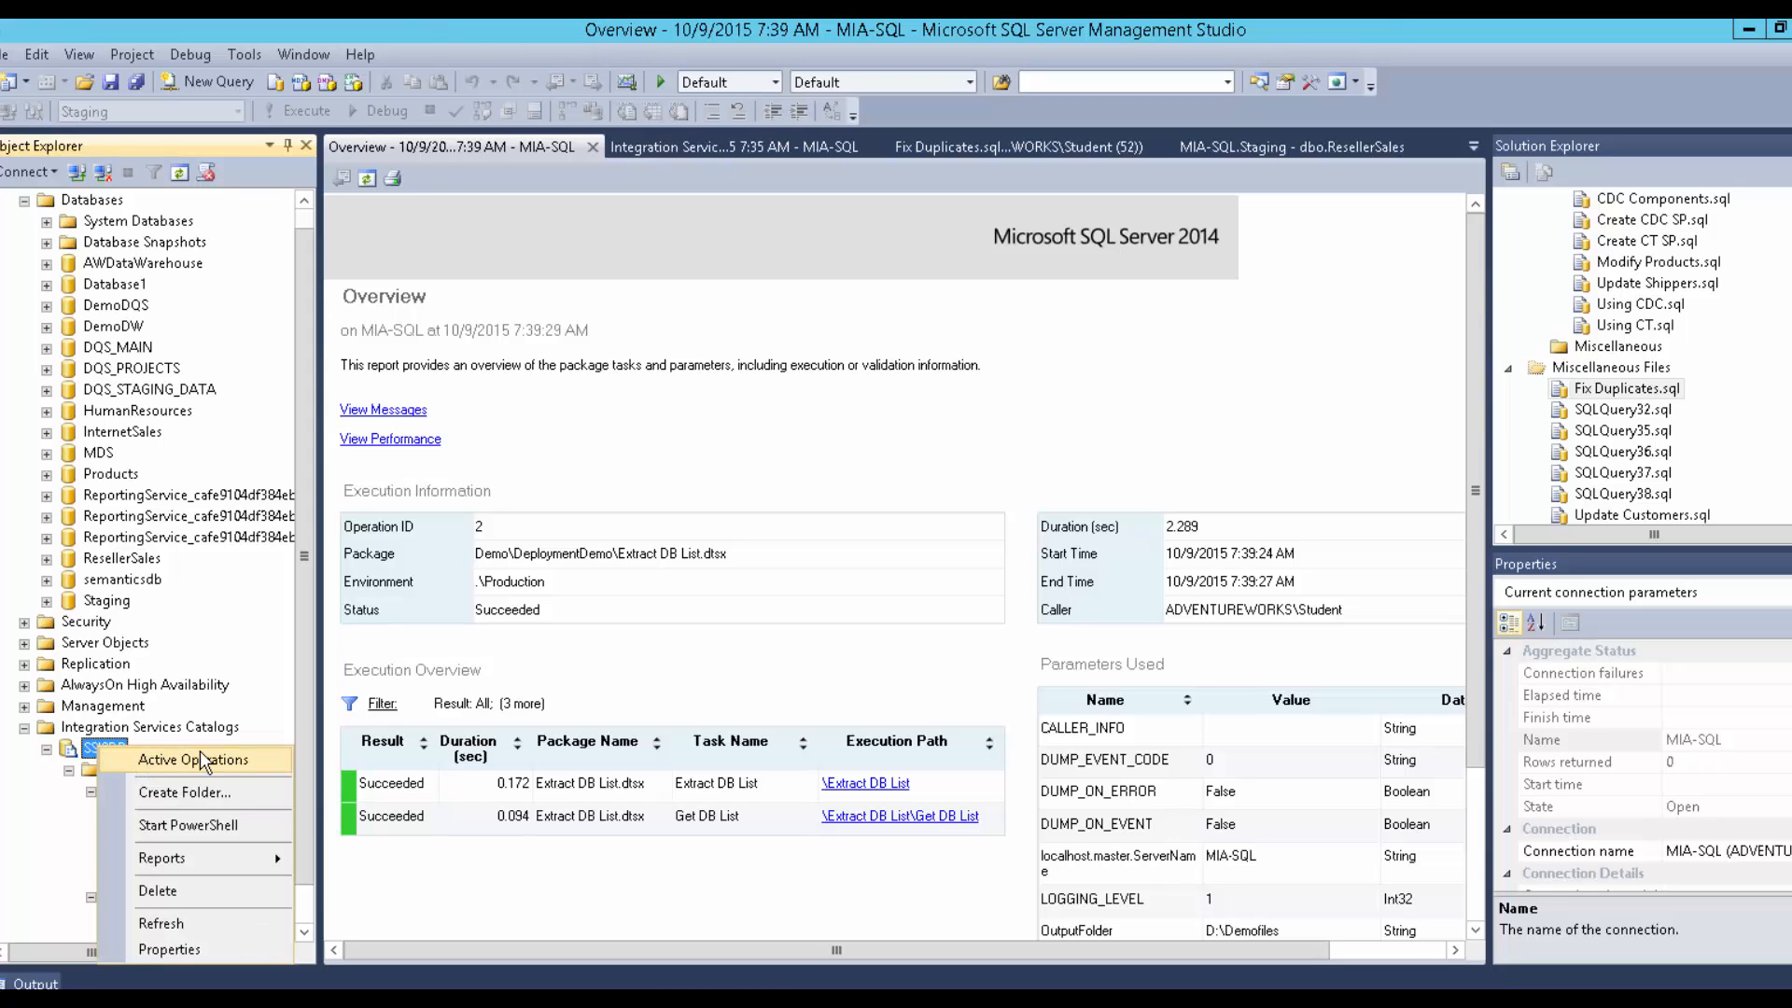
pyautogui.click(45, 851)
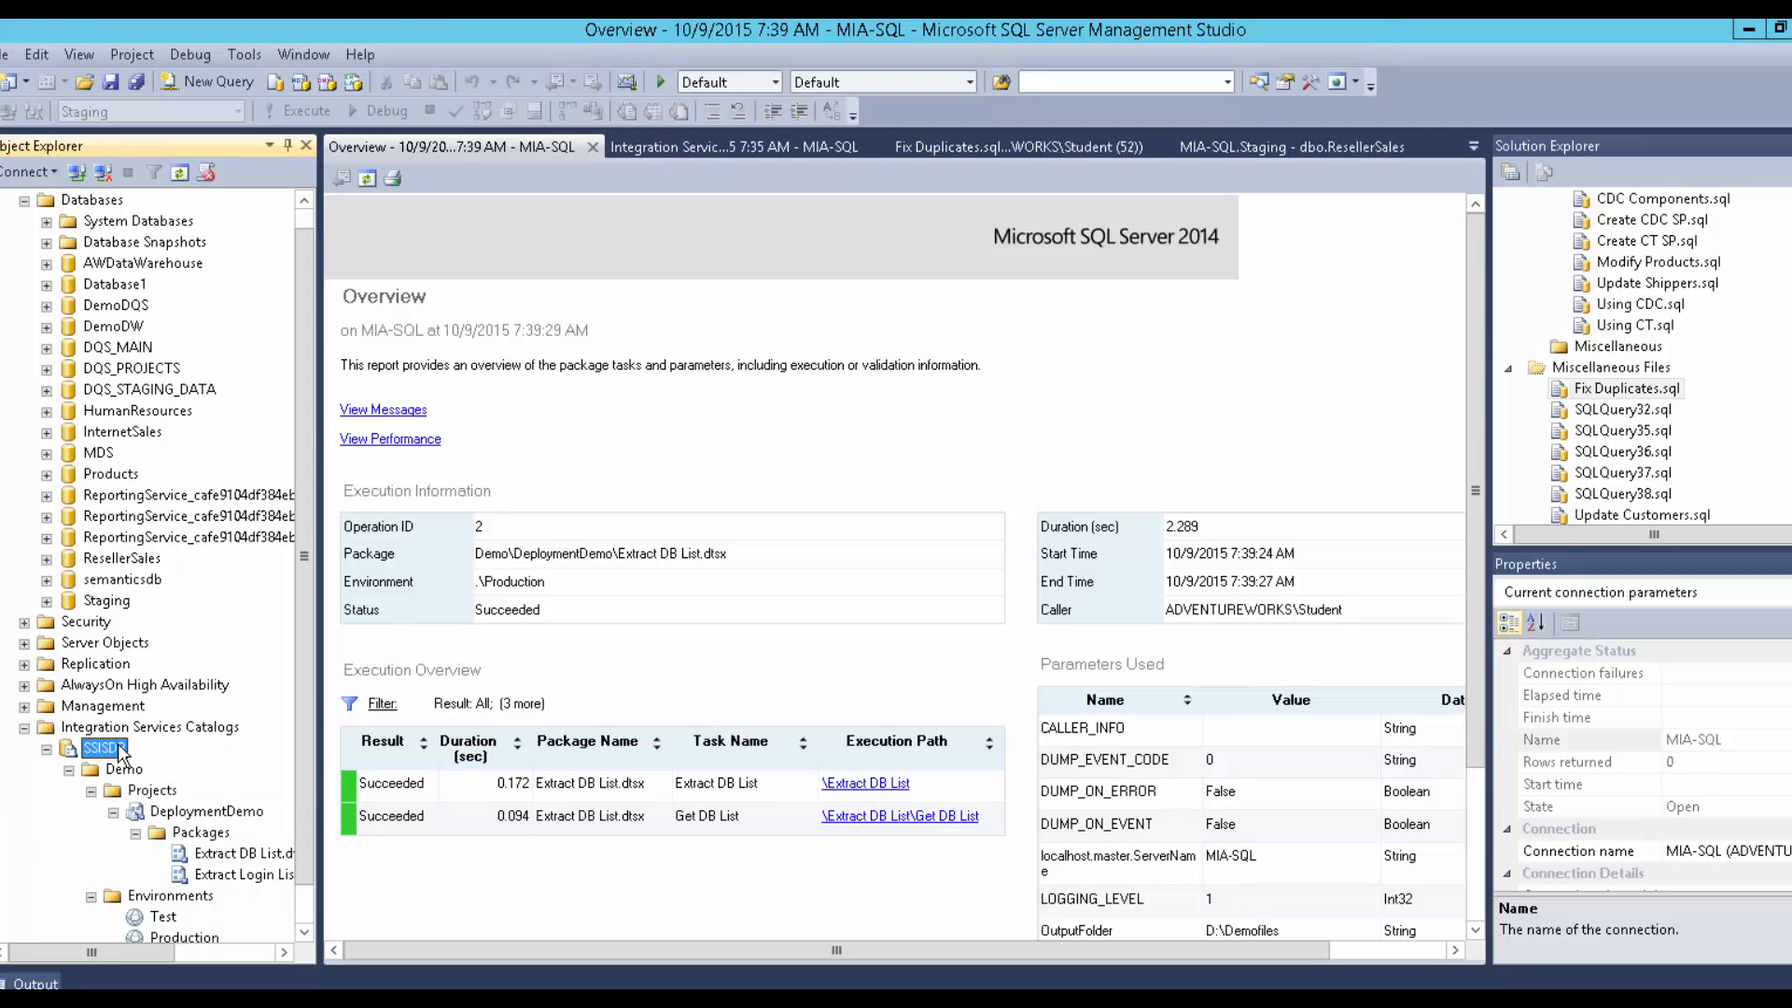
pyautogui.rightClick(119, 745)
pyautogui.moveTo(173, 860)
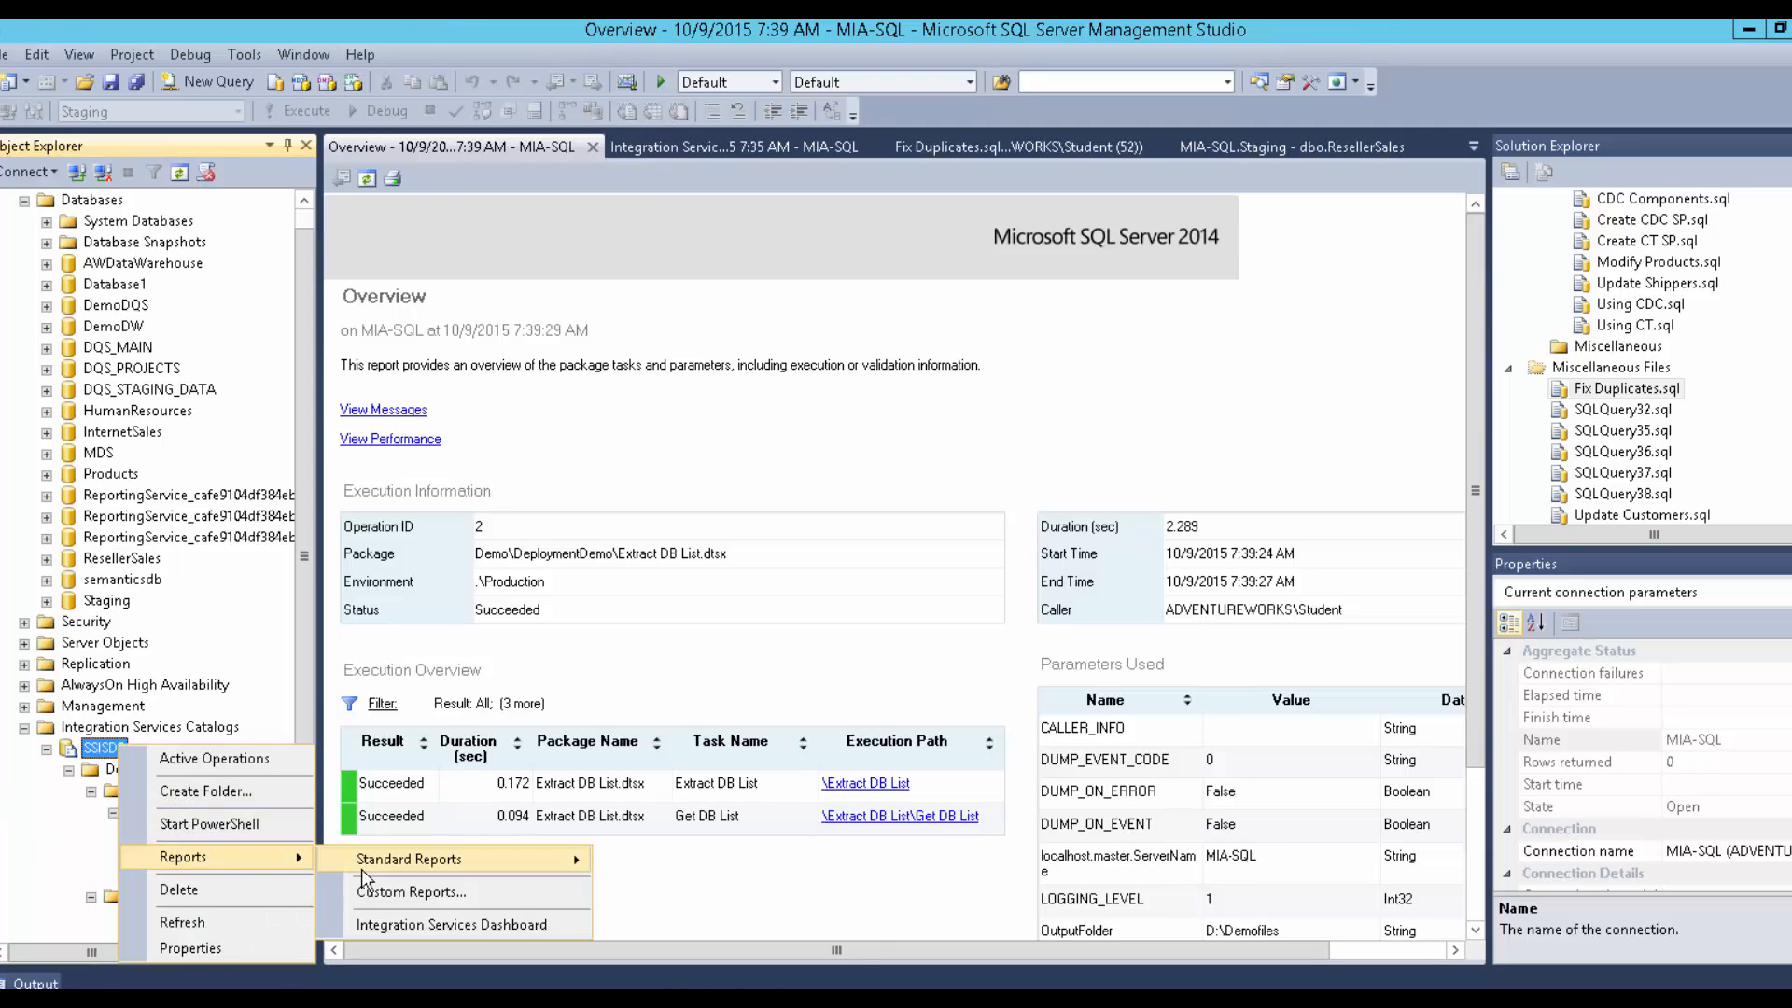
pyautogui.moveTo(385, 866)
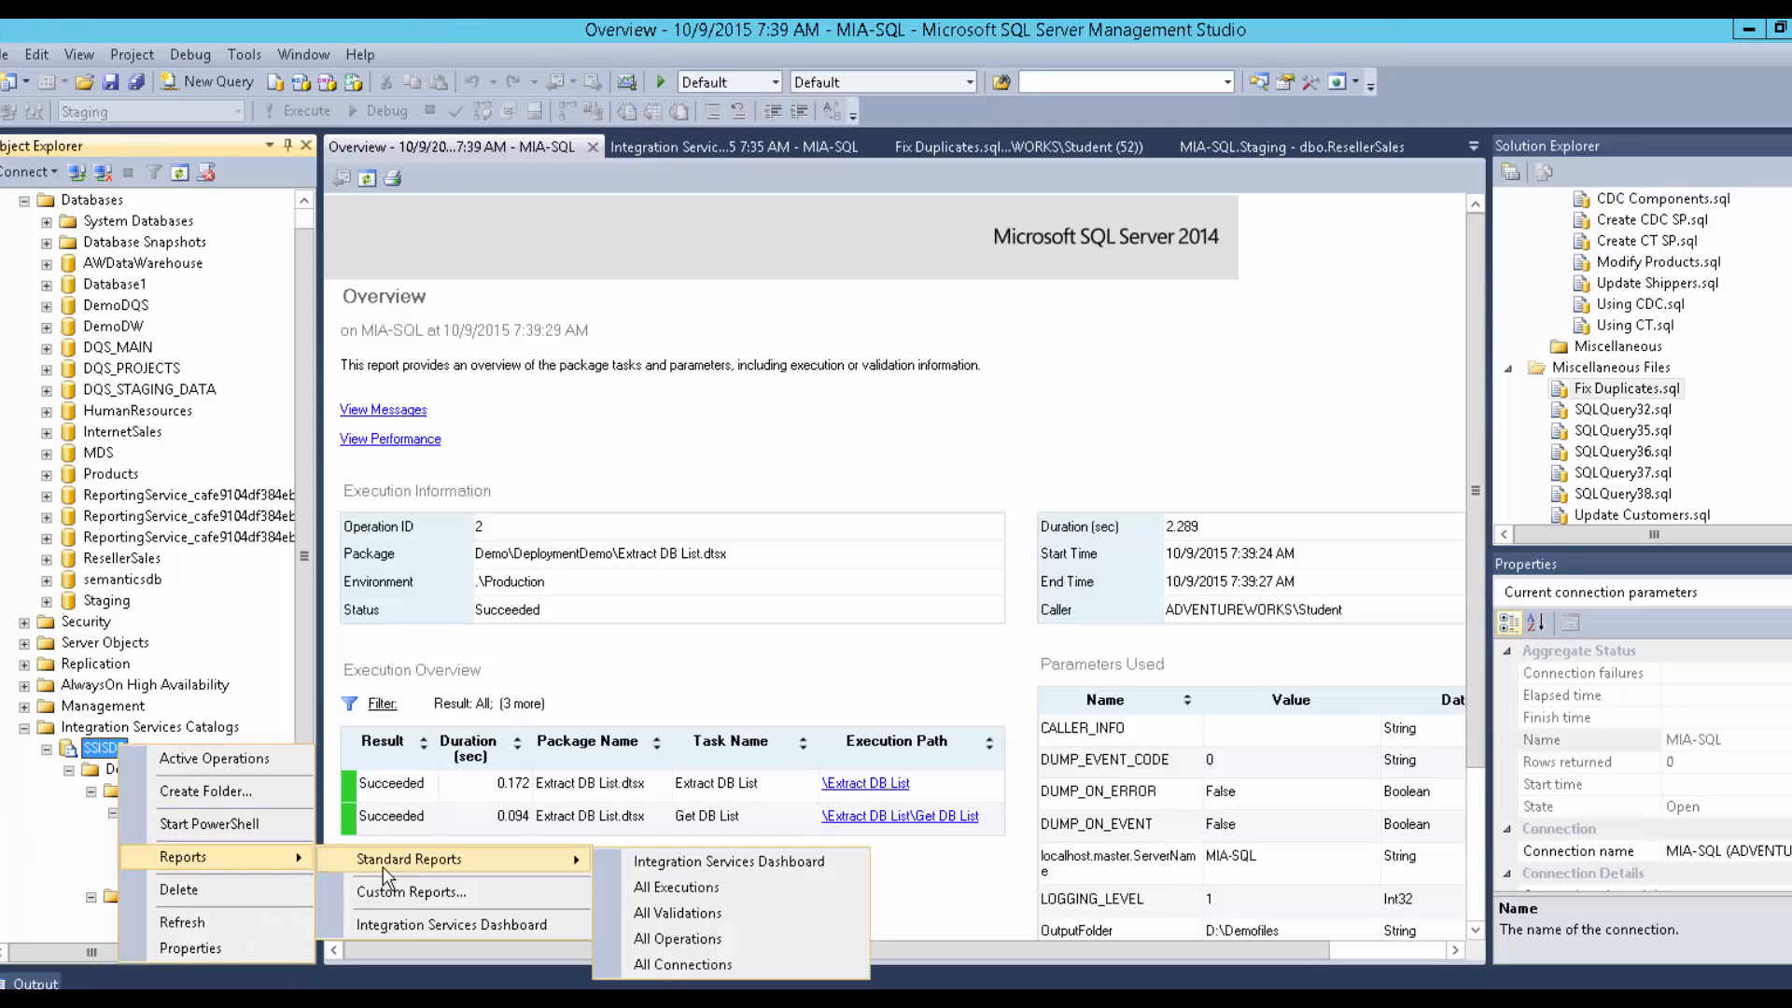
# Open the Dashboard, then the Extract DB List Overview report, scrolling through tasks and OutputFolder parameter.
pyautogui.click(660, 866)
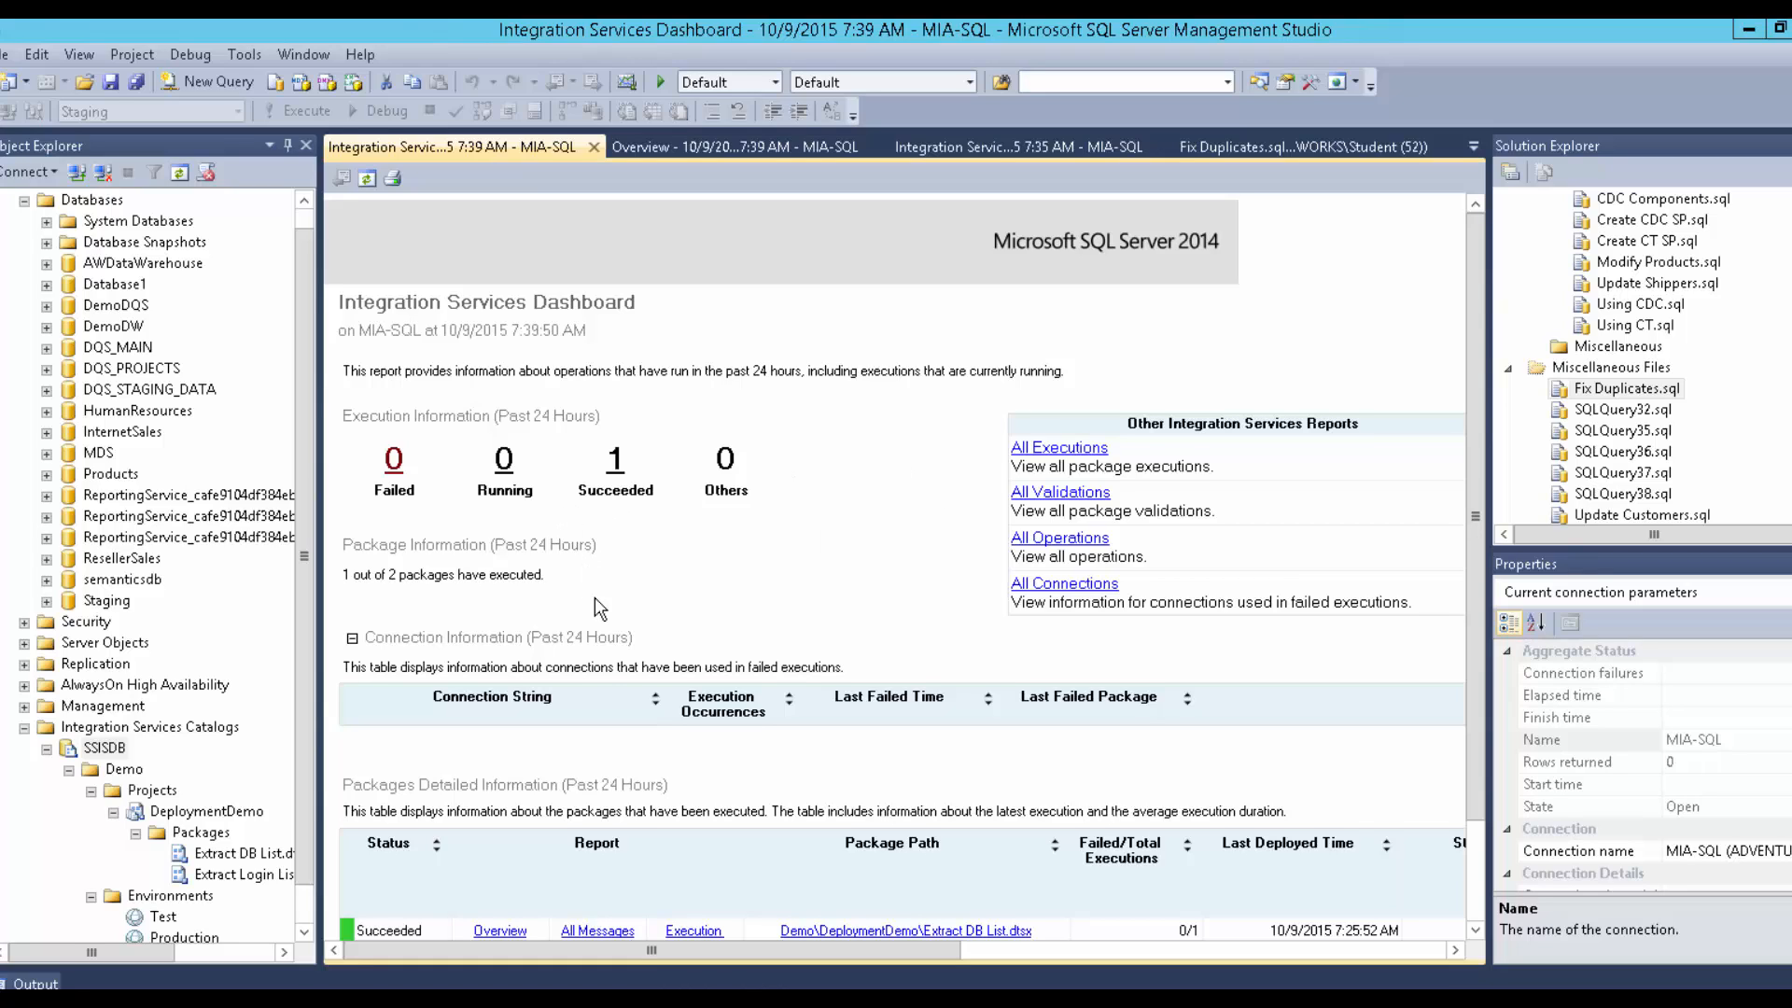
pyautogui.scroll(-3, 540, 650)
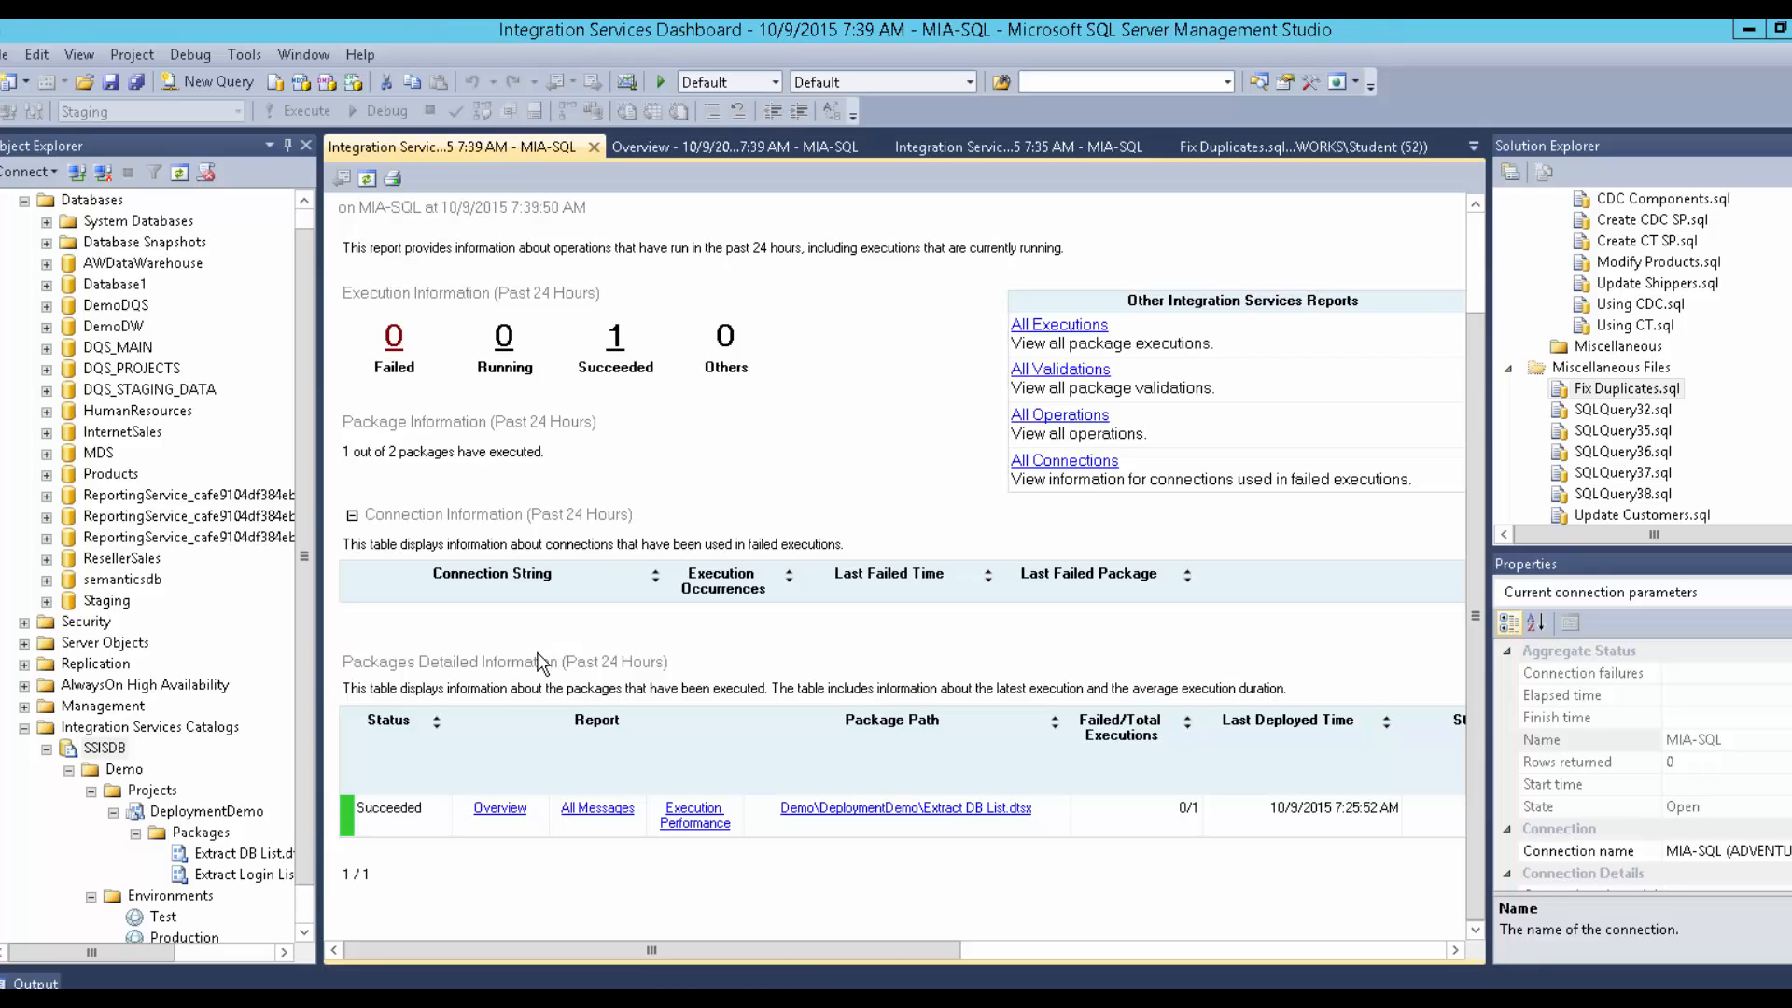
pyautogui.click(509, 810)
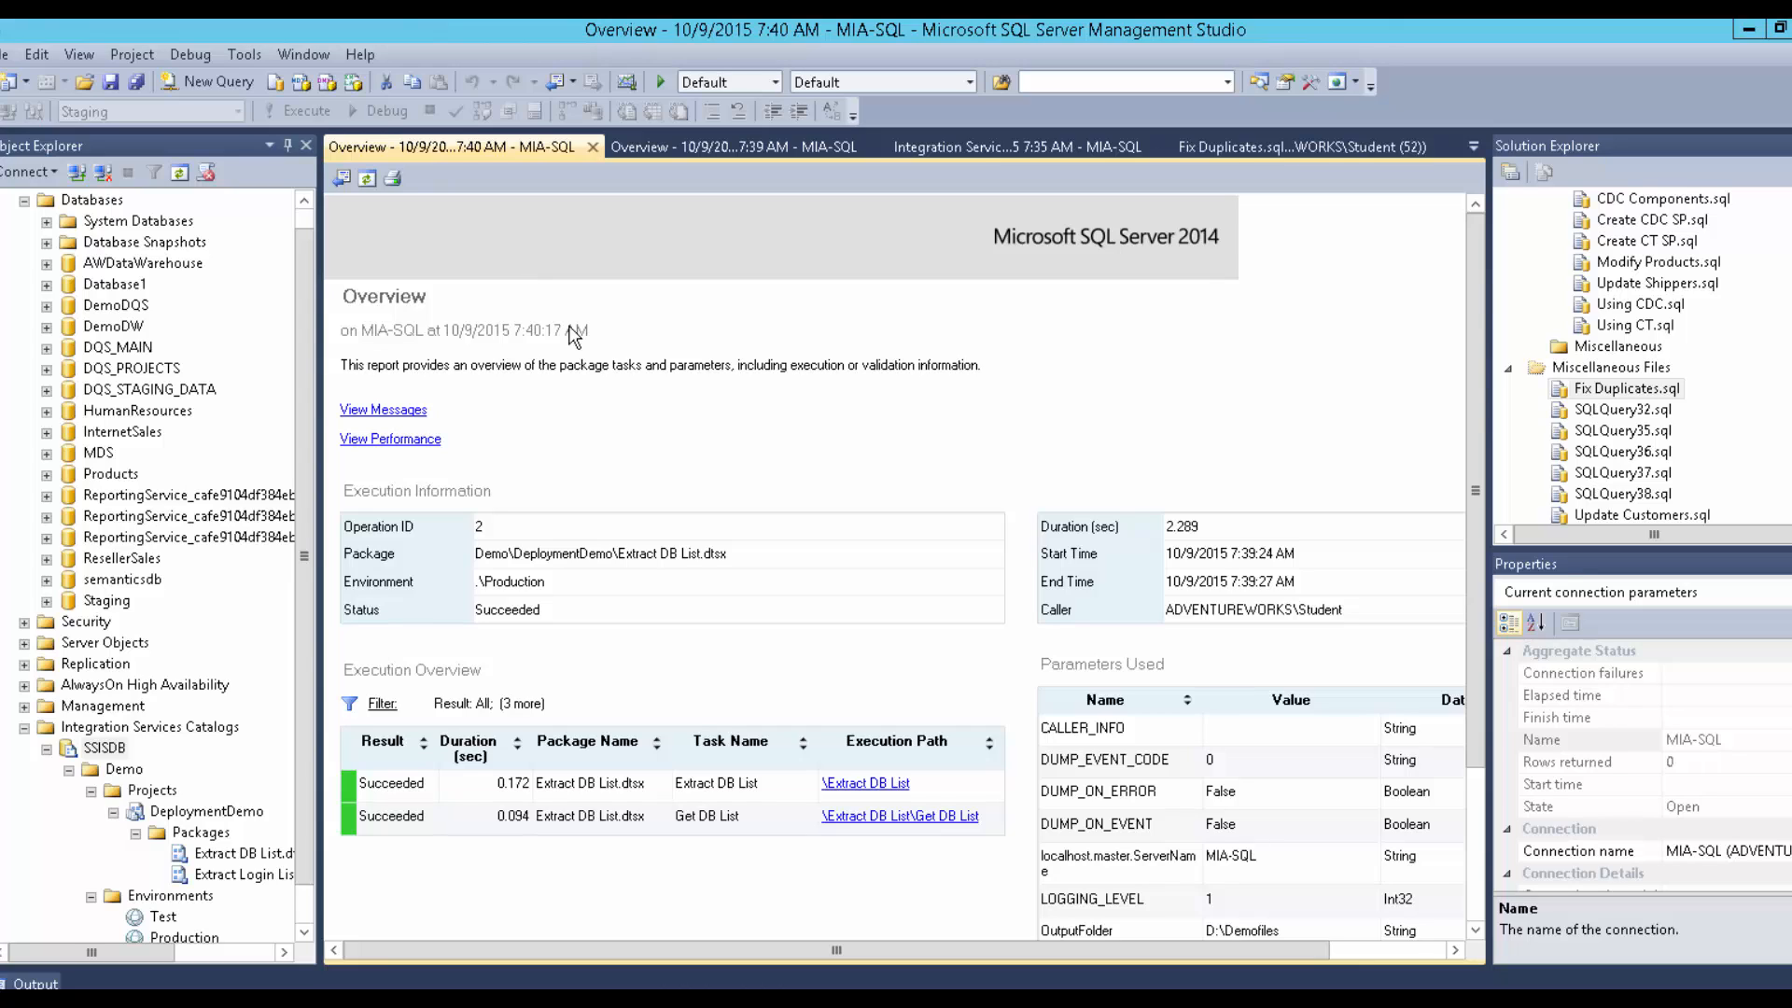
pyautogui.scroll(-1, 573, 338)
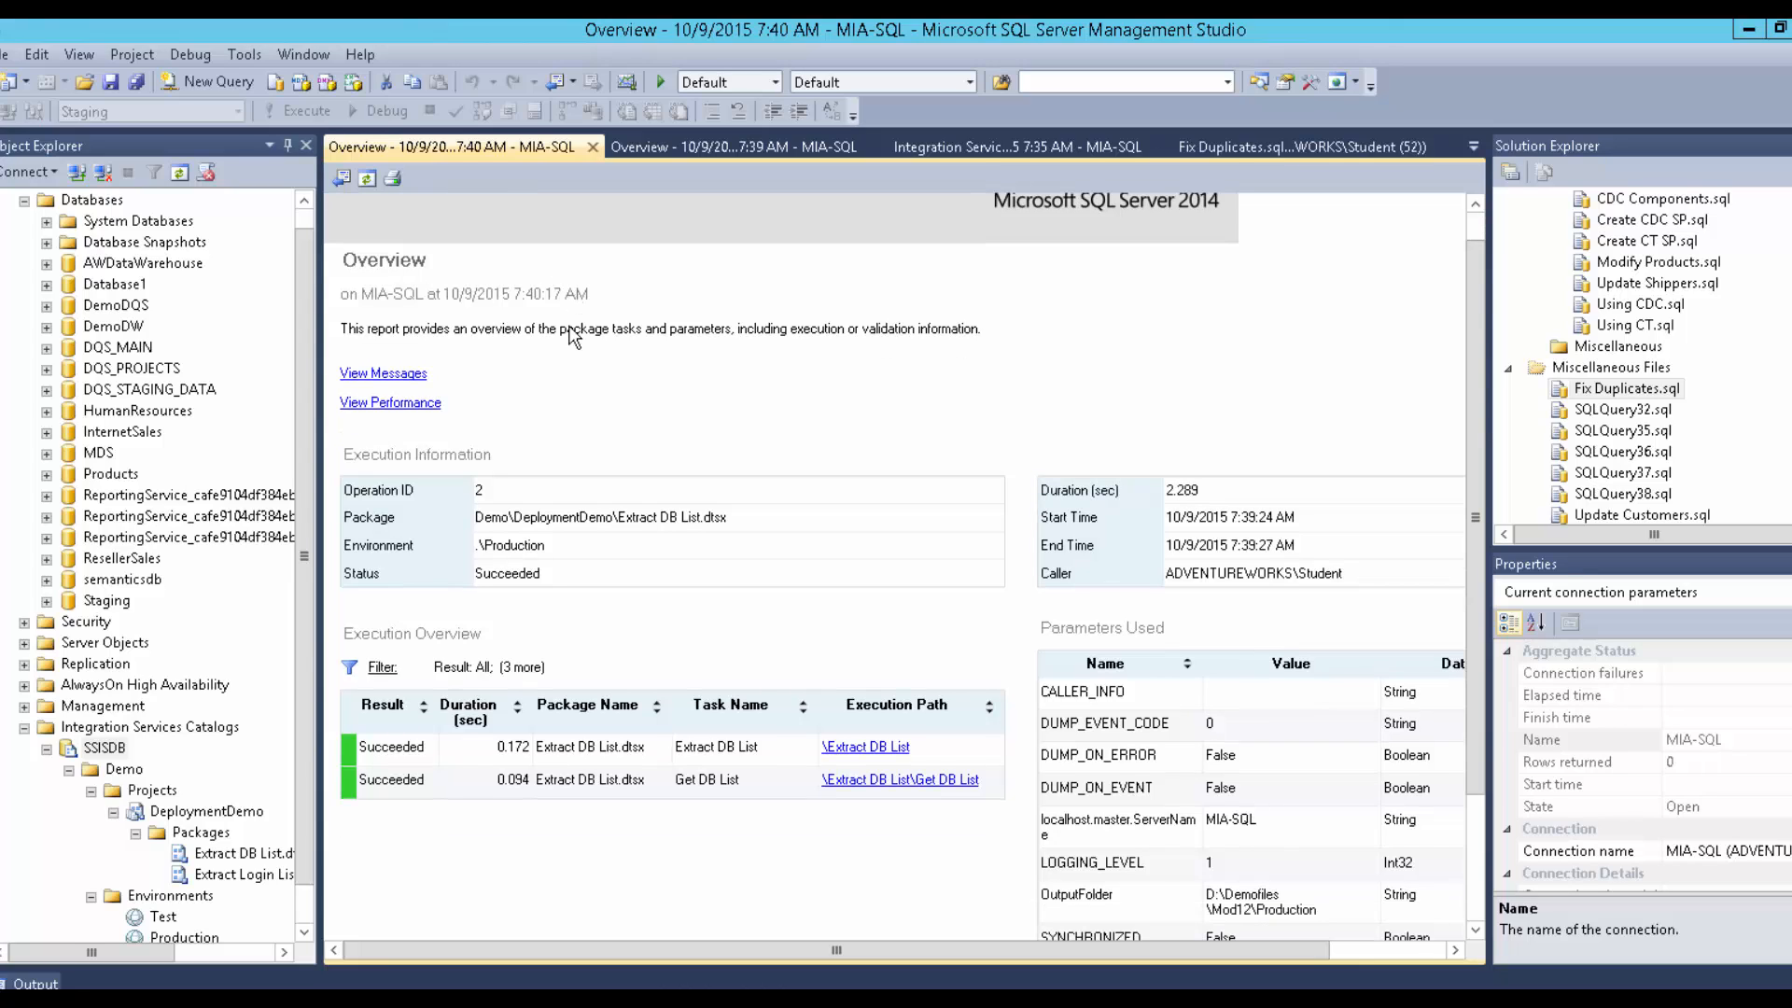
pyautogui.scroll(-2, 573, 337)
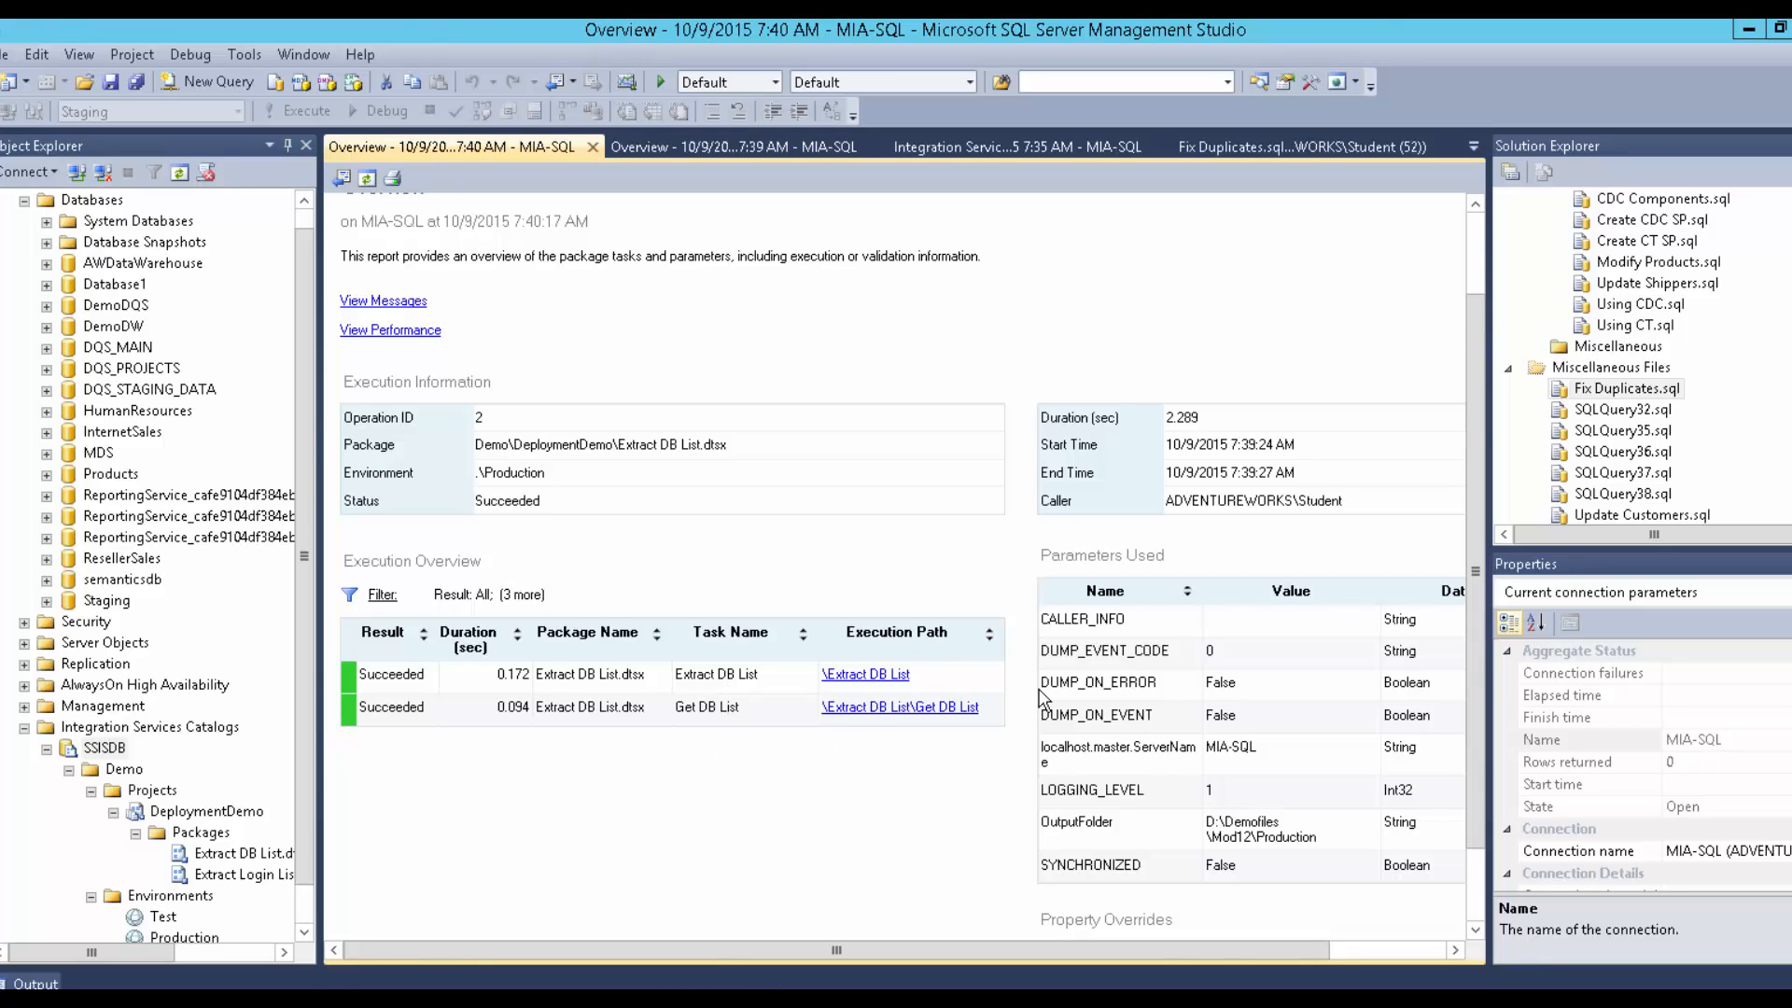
pyautogui.scroll(-2, 1045, 700)
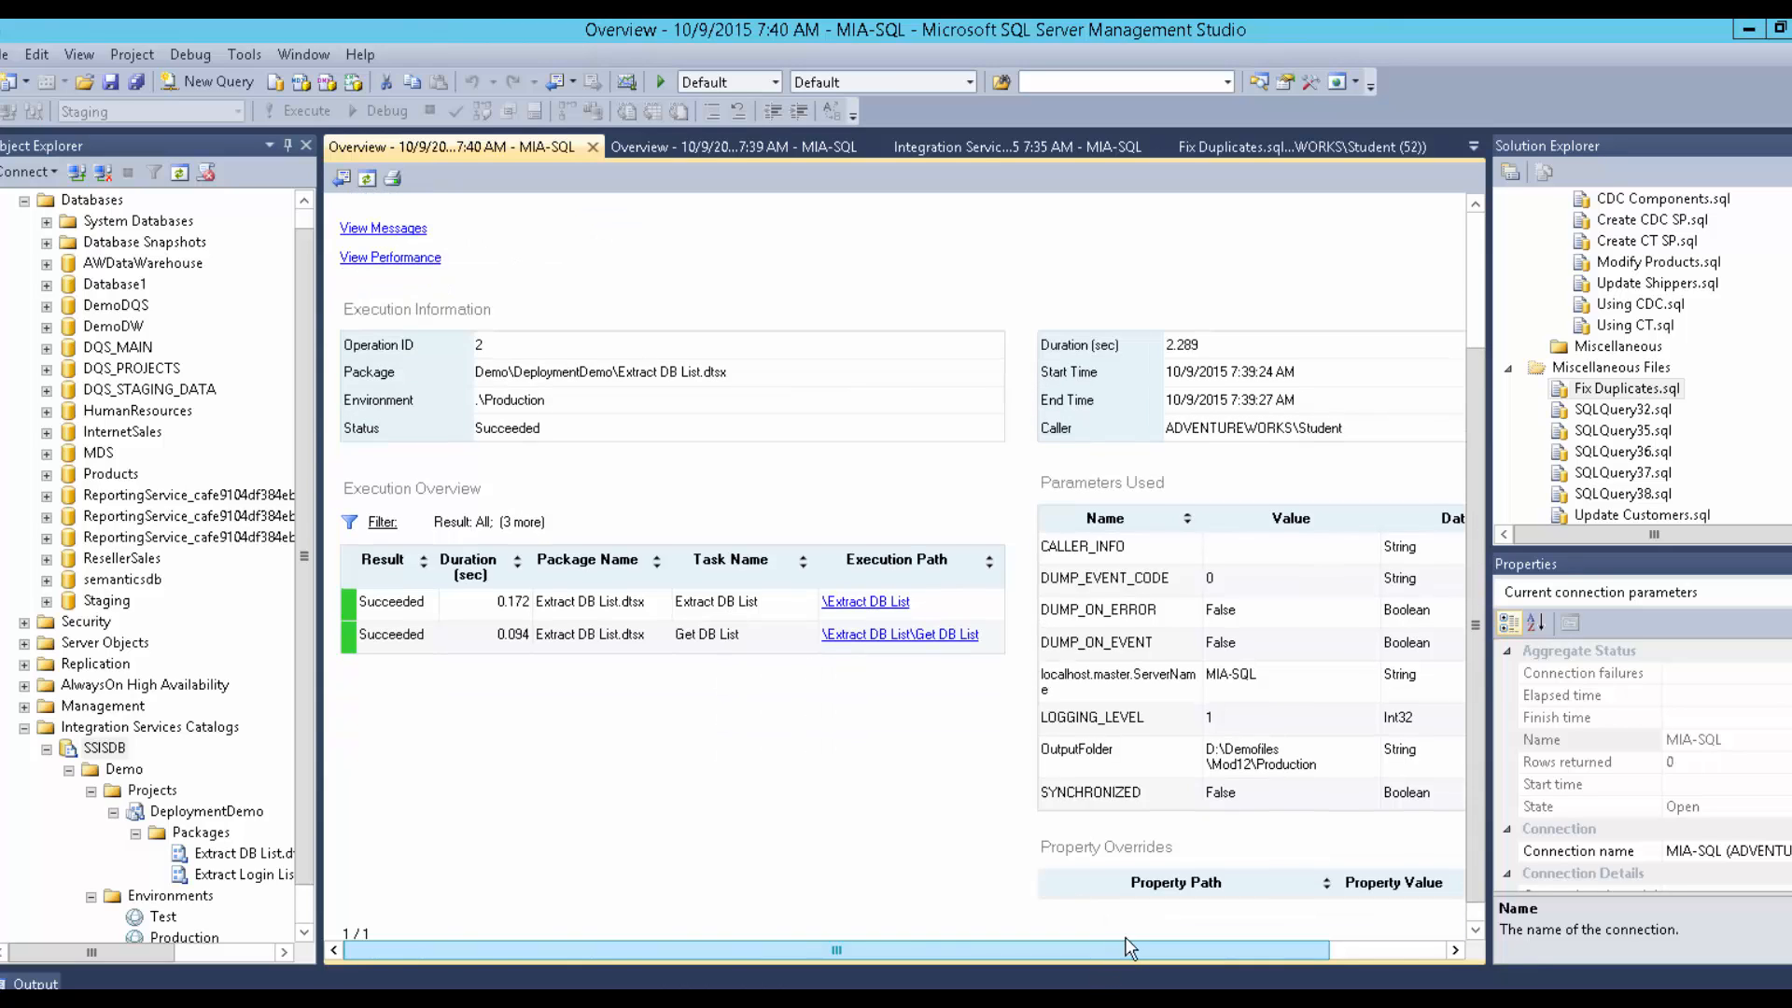
pyautogui.moveTo(1101, 950); pyautogui.dragTo(1219, 950)
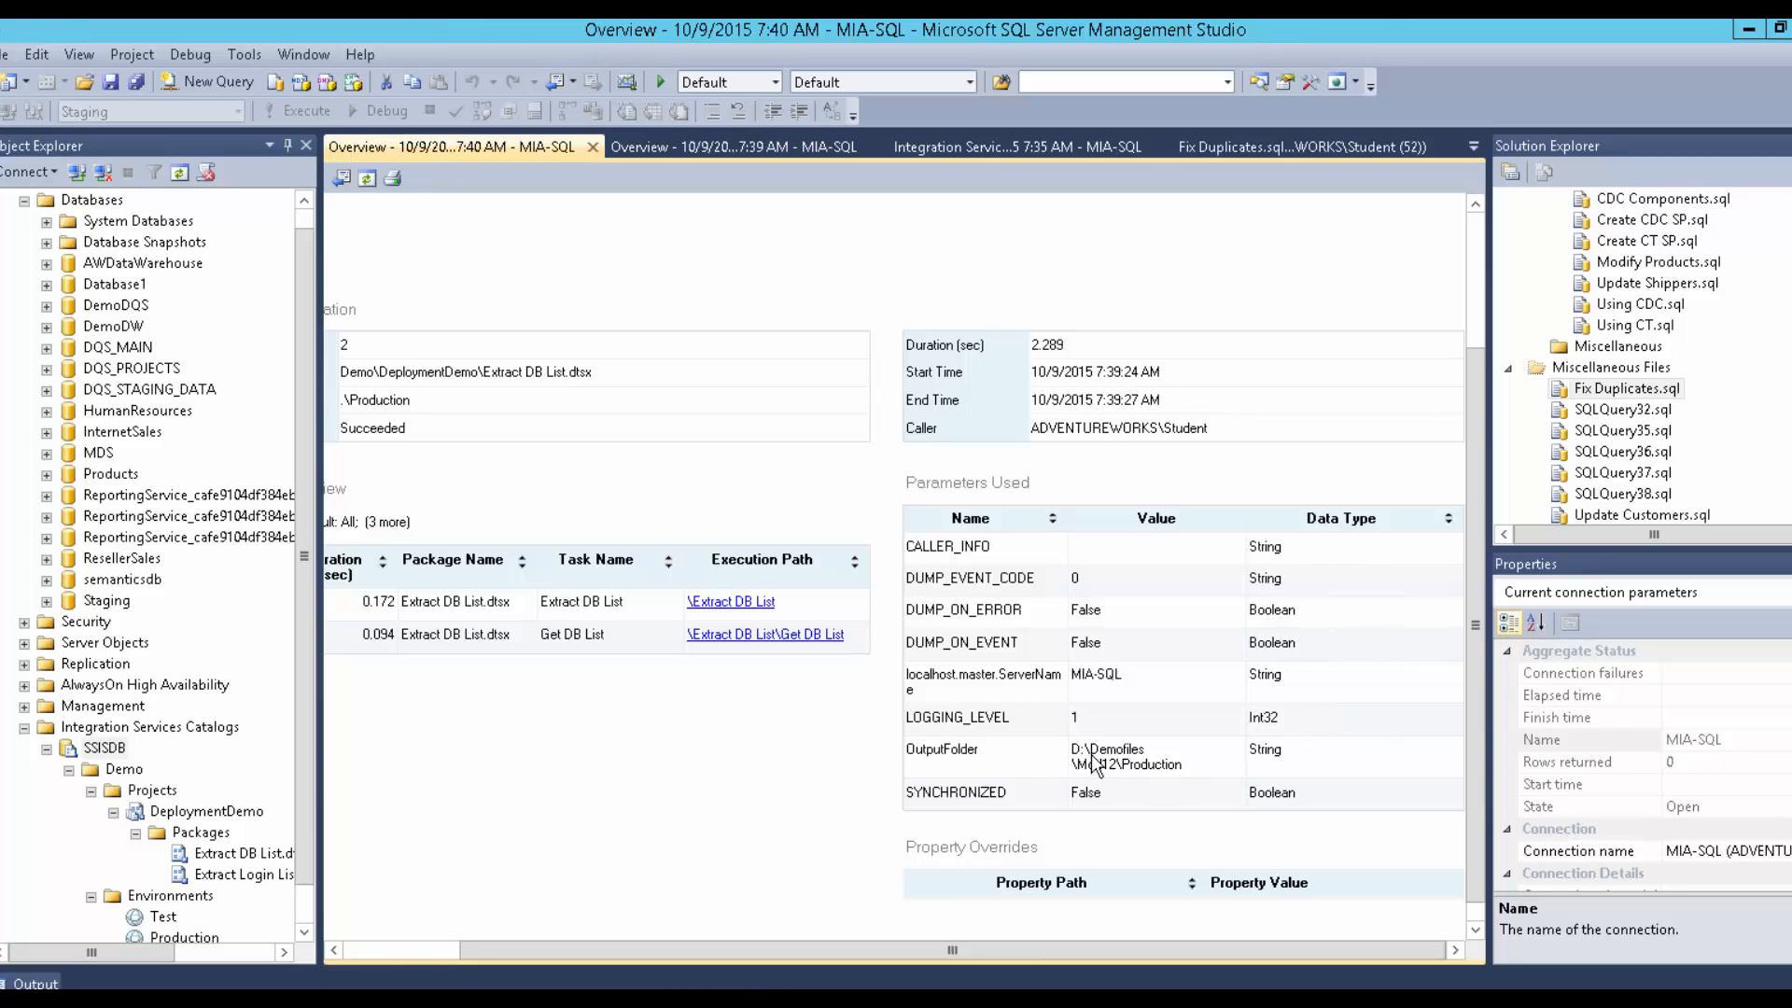
pyautogui.scroll(3, 1059, 741)
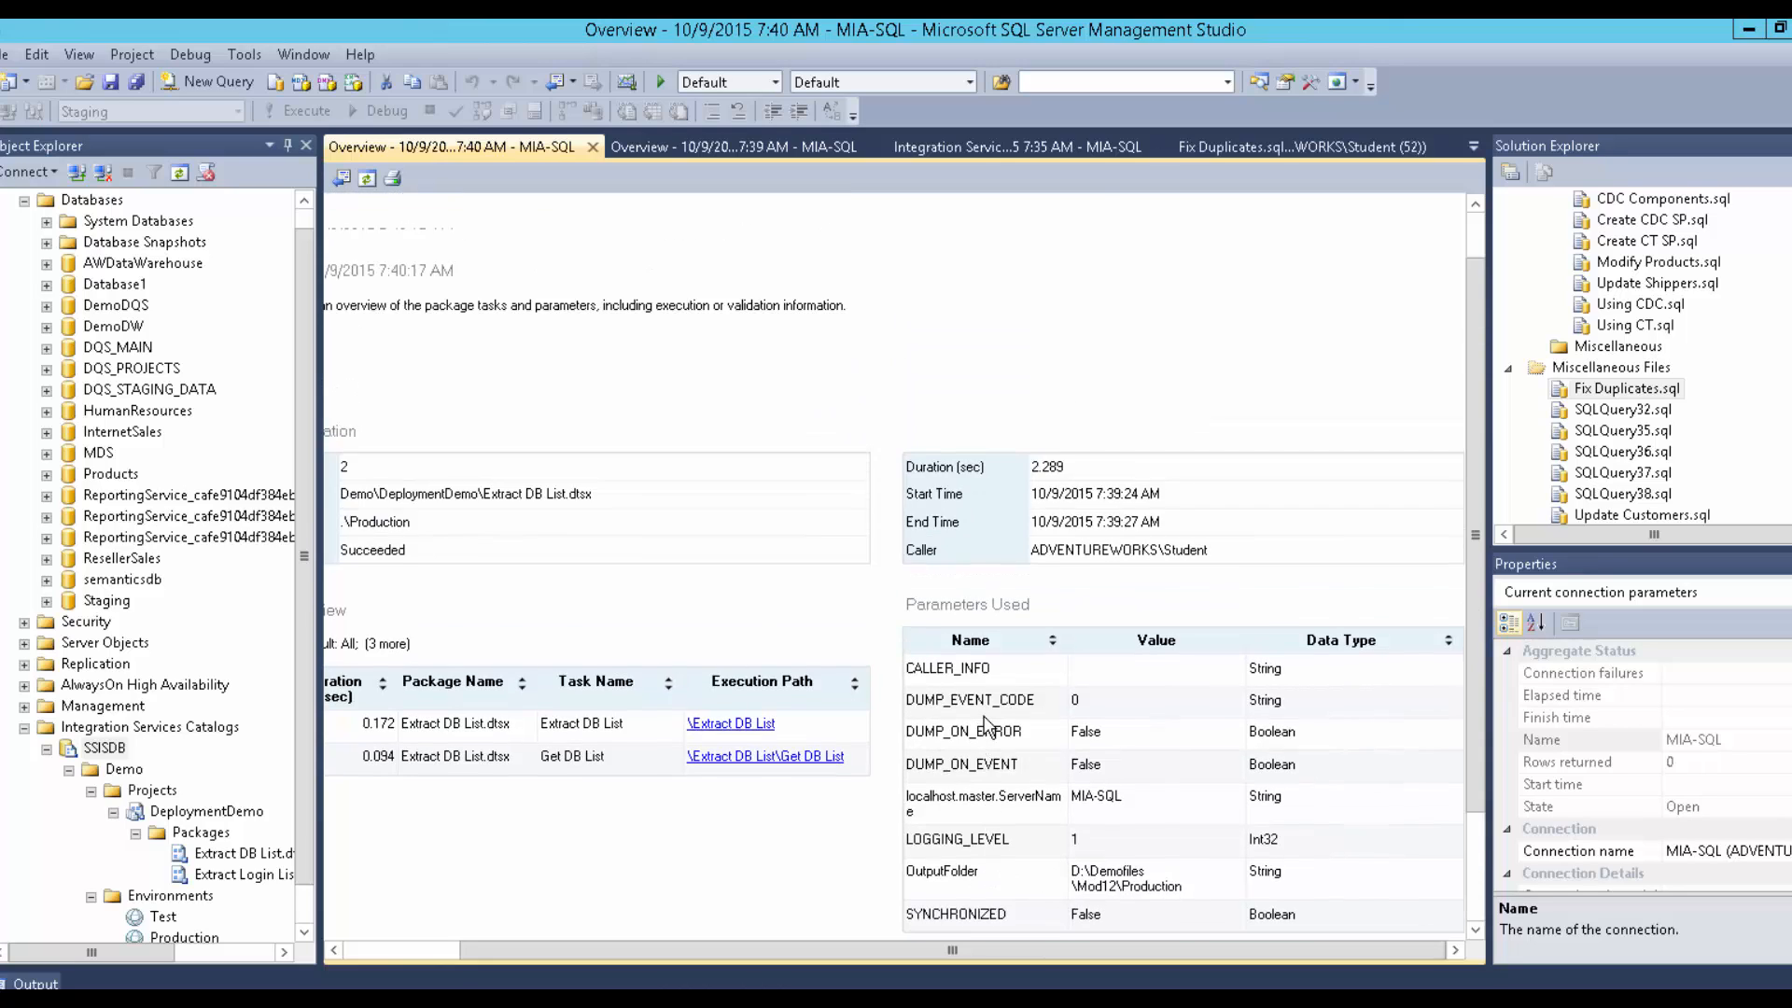
pyautogui.moveTo(949, 950); pyautogui.dragTo(819, 950)
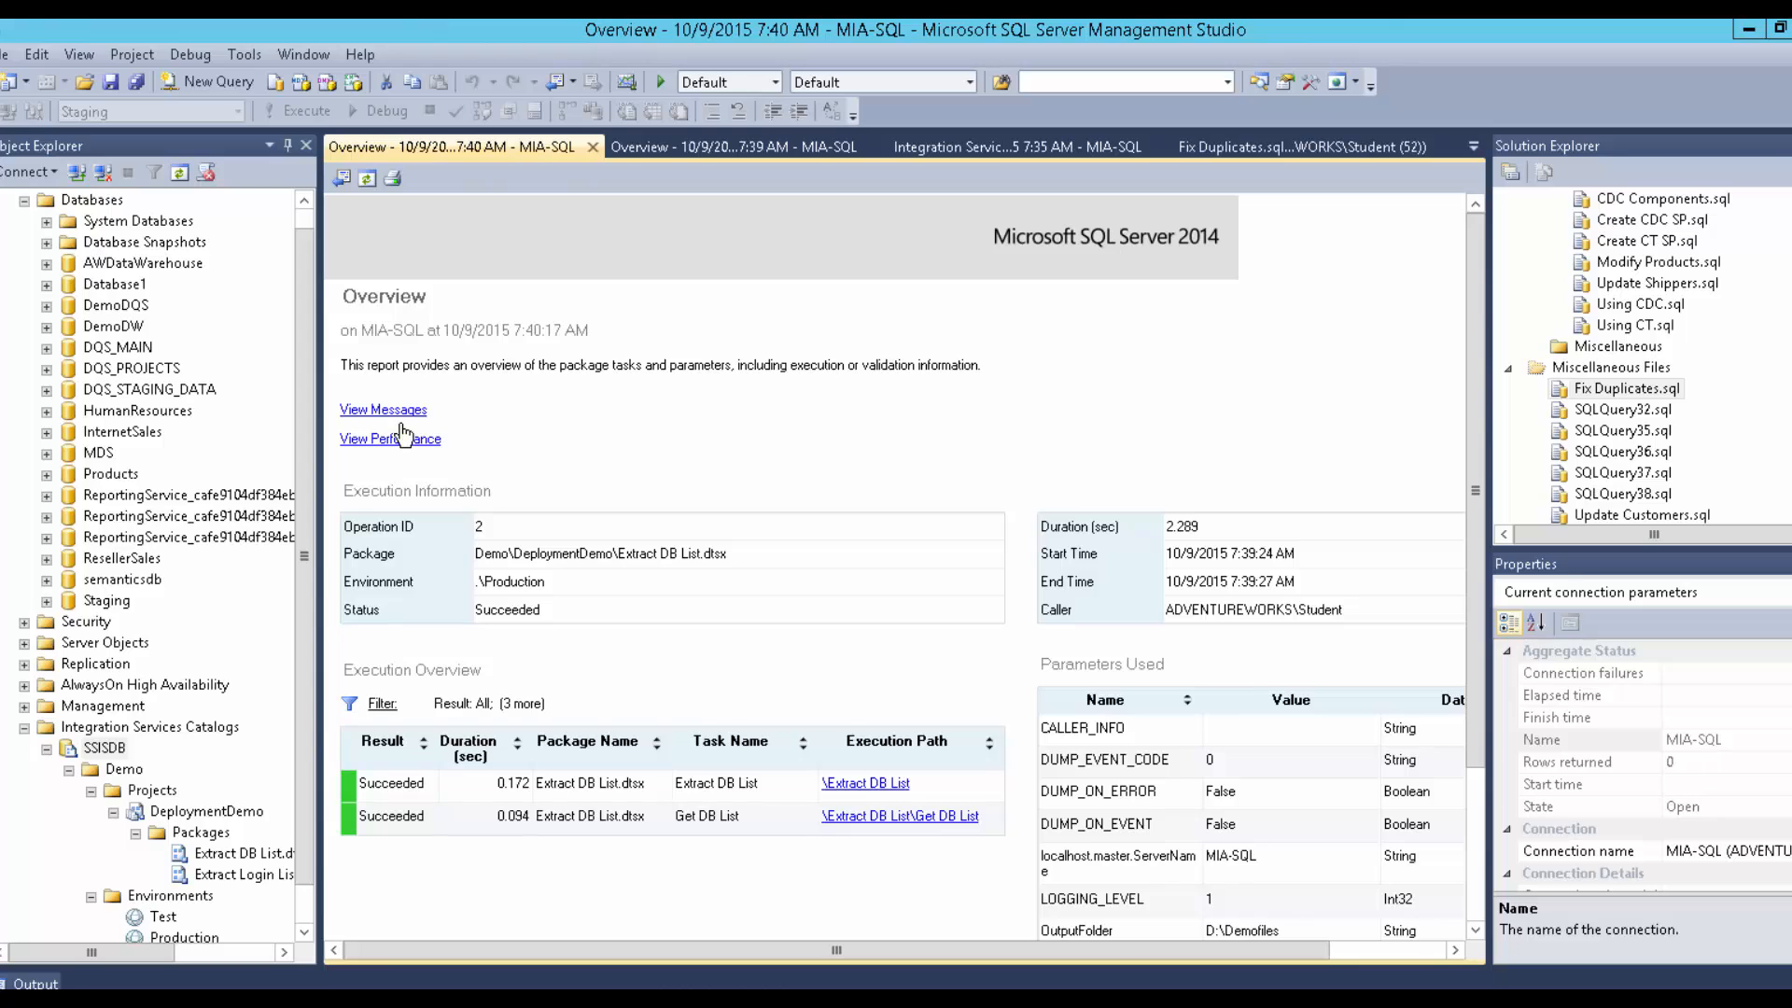
pyautogui.click(405, 412)
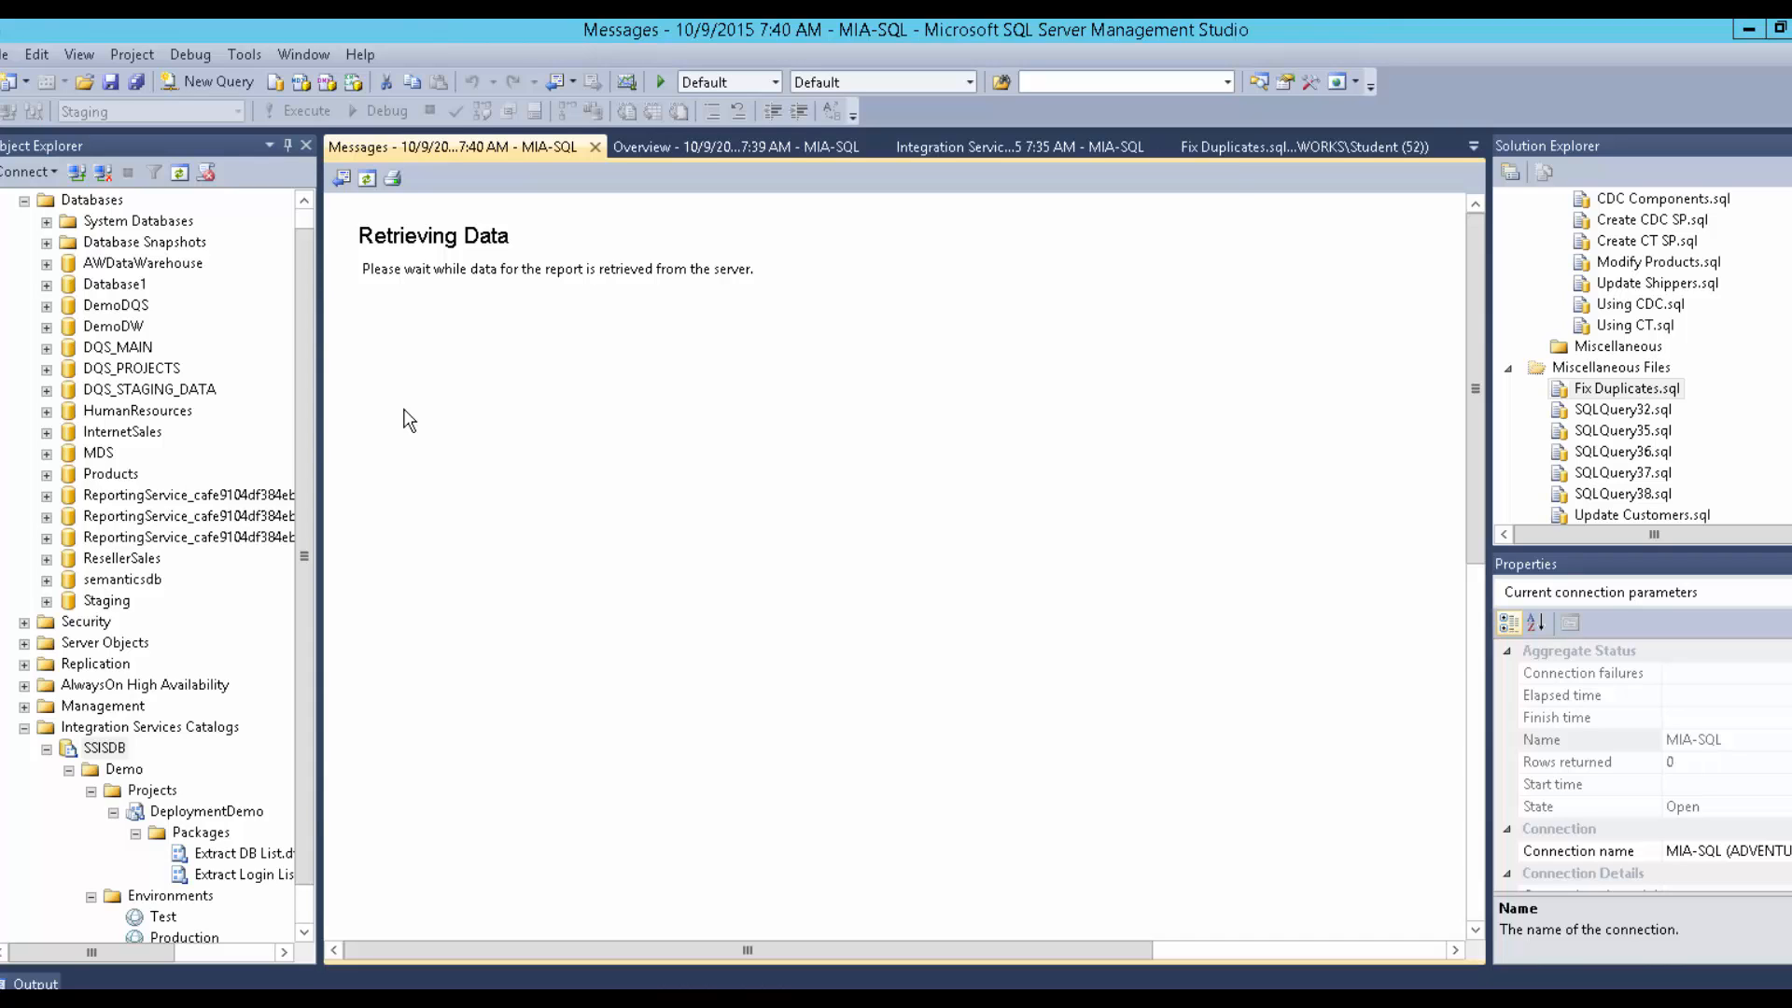
pyautogui.scroll(-1, 473, 663)
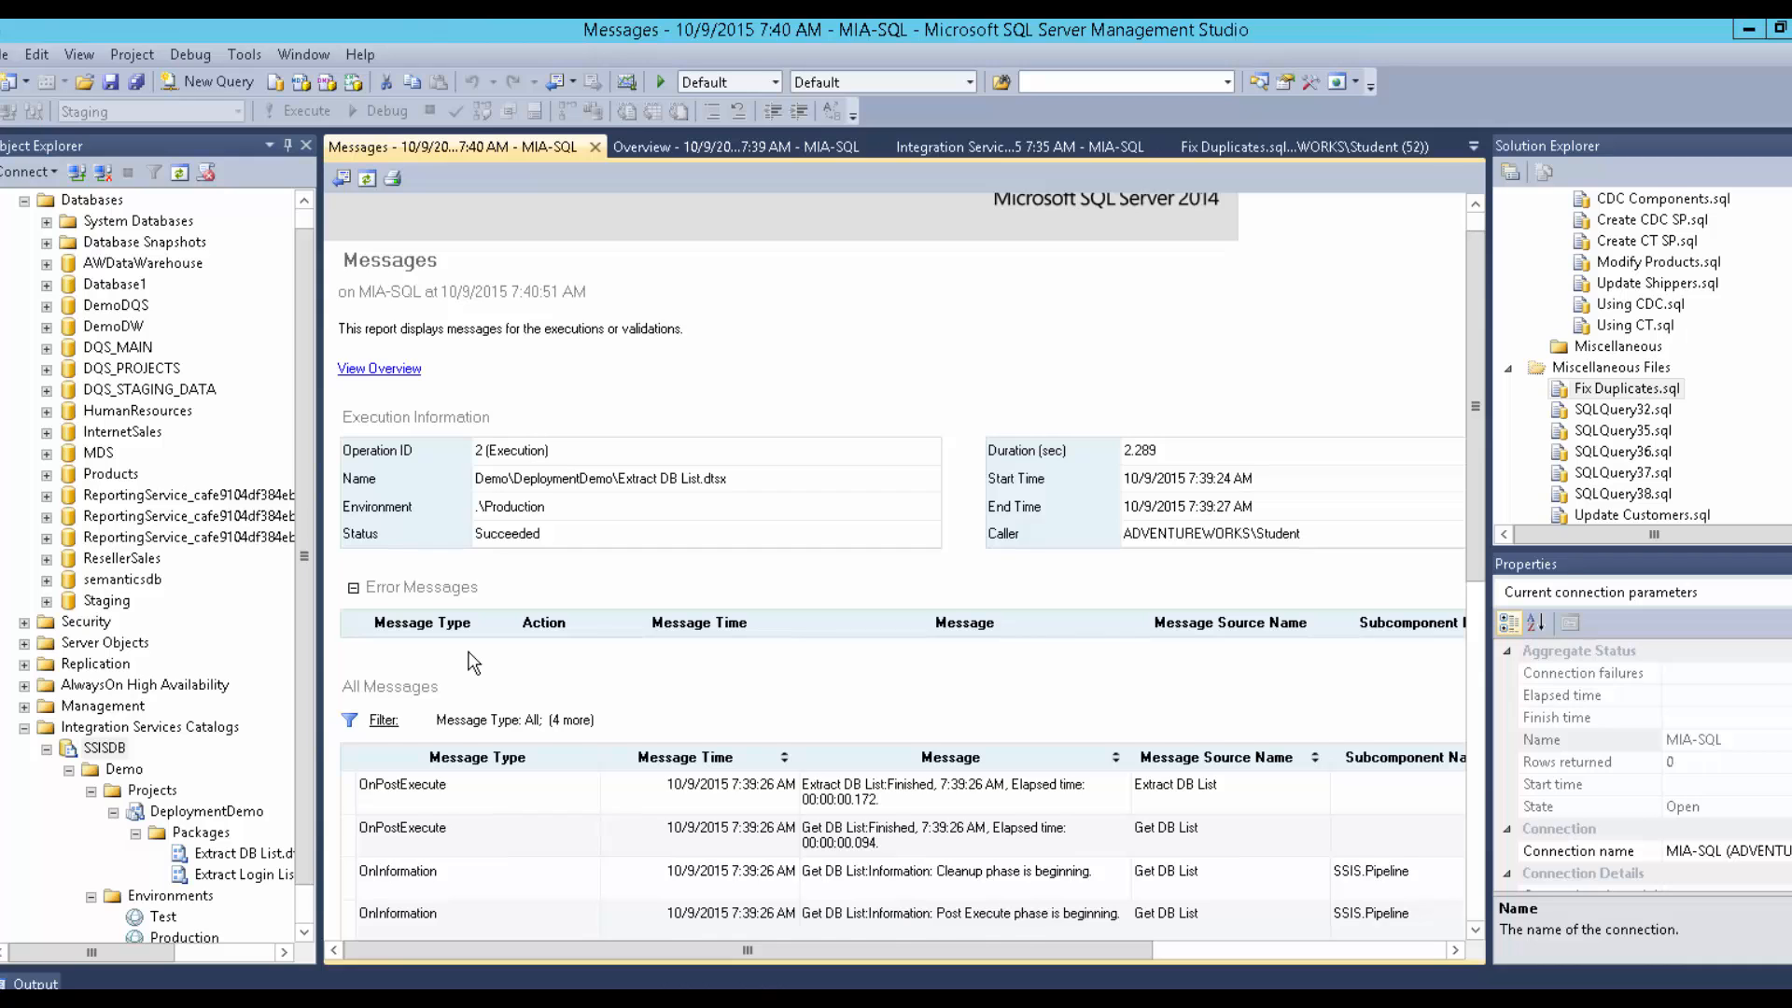
pyautogui.scroll(-5, 473, 663)
pyautogui.scroll(-3, 467, 653)
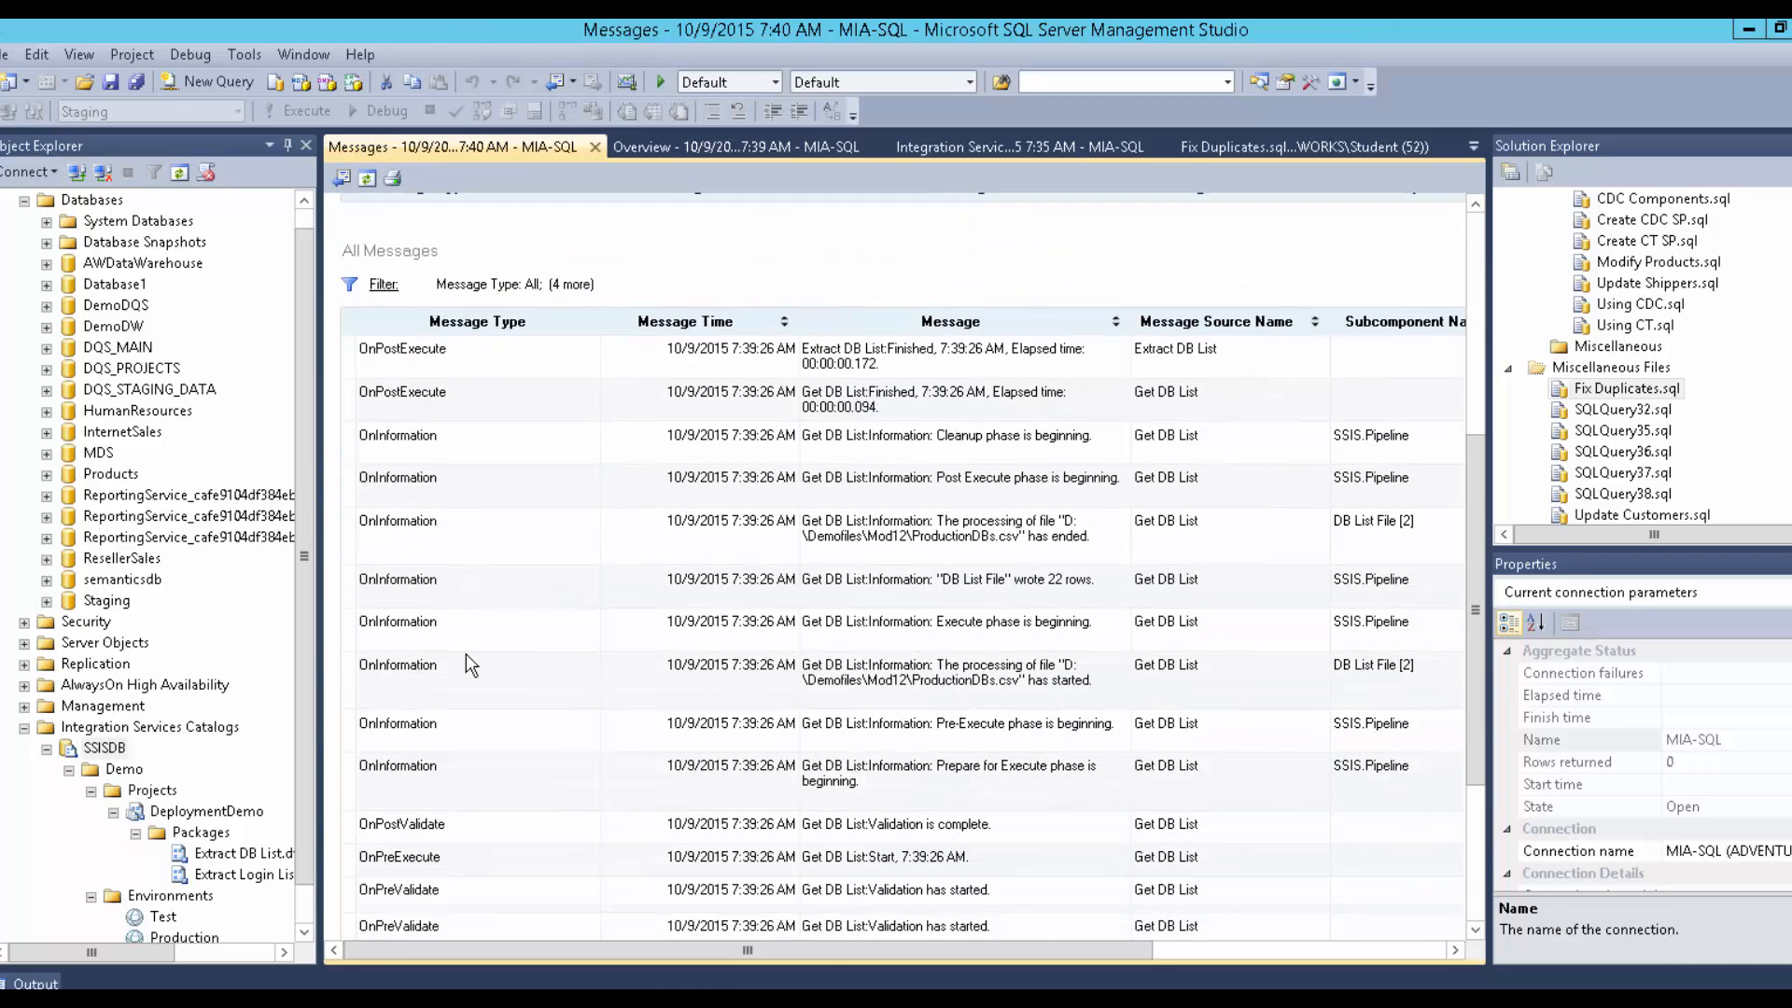
pyautogui.scroll(1, 467, 654)
pyautogui.scroll(7, 467, 654)
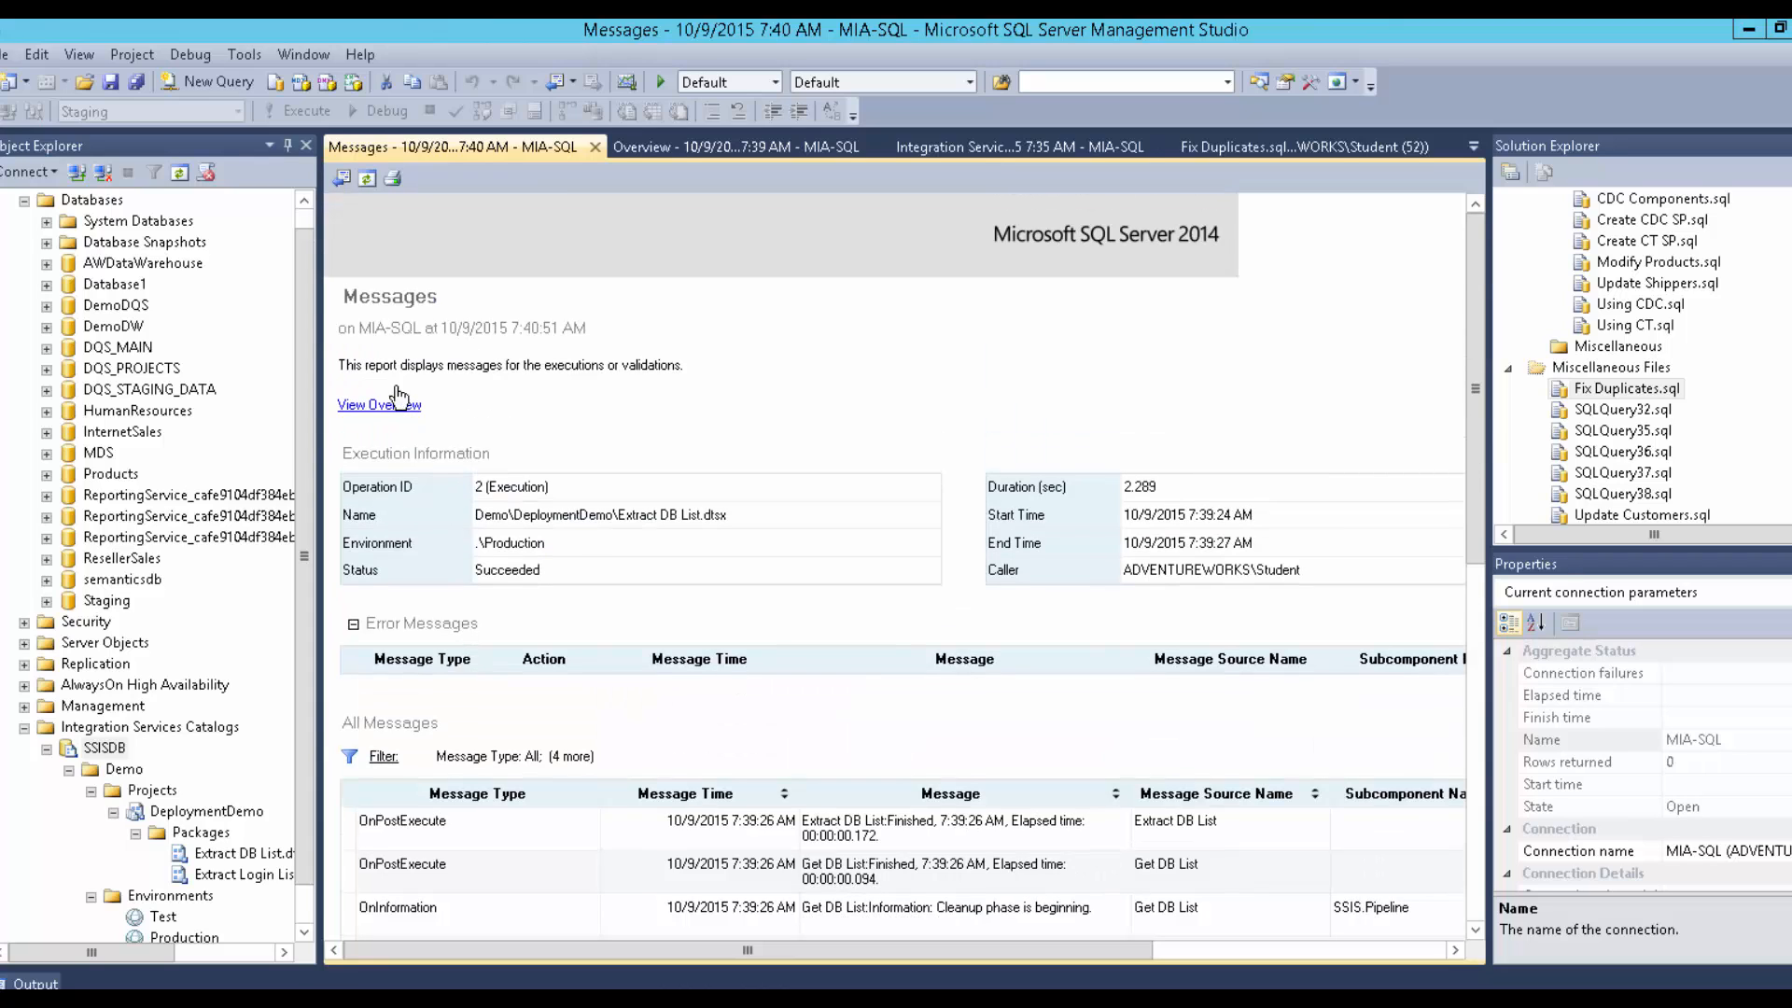
pyautogui.click(342, 178)
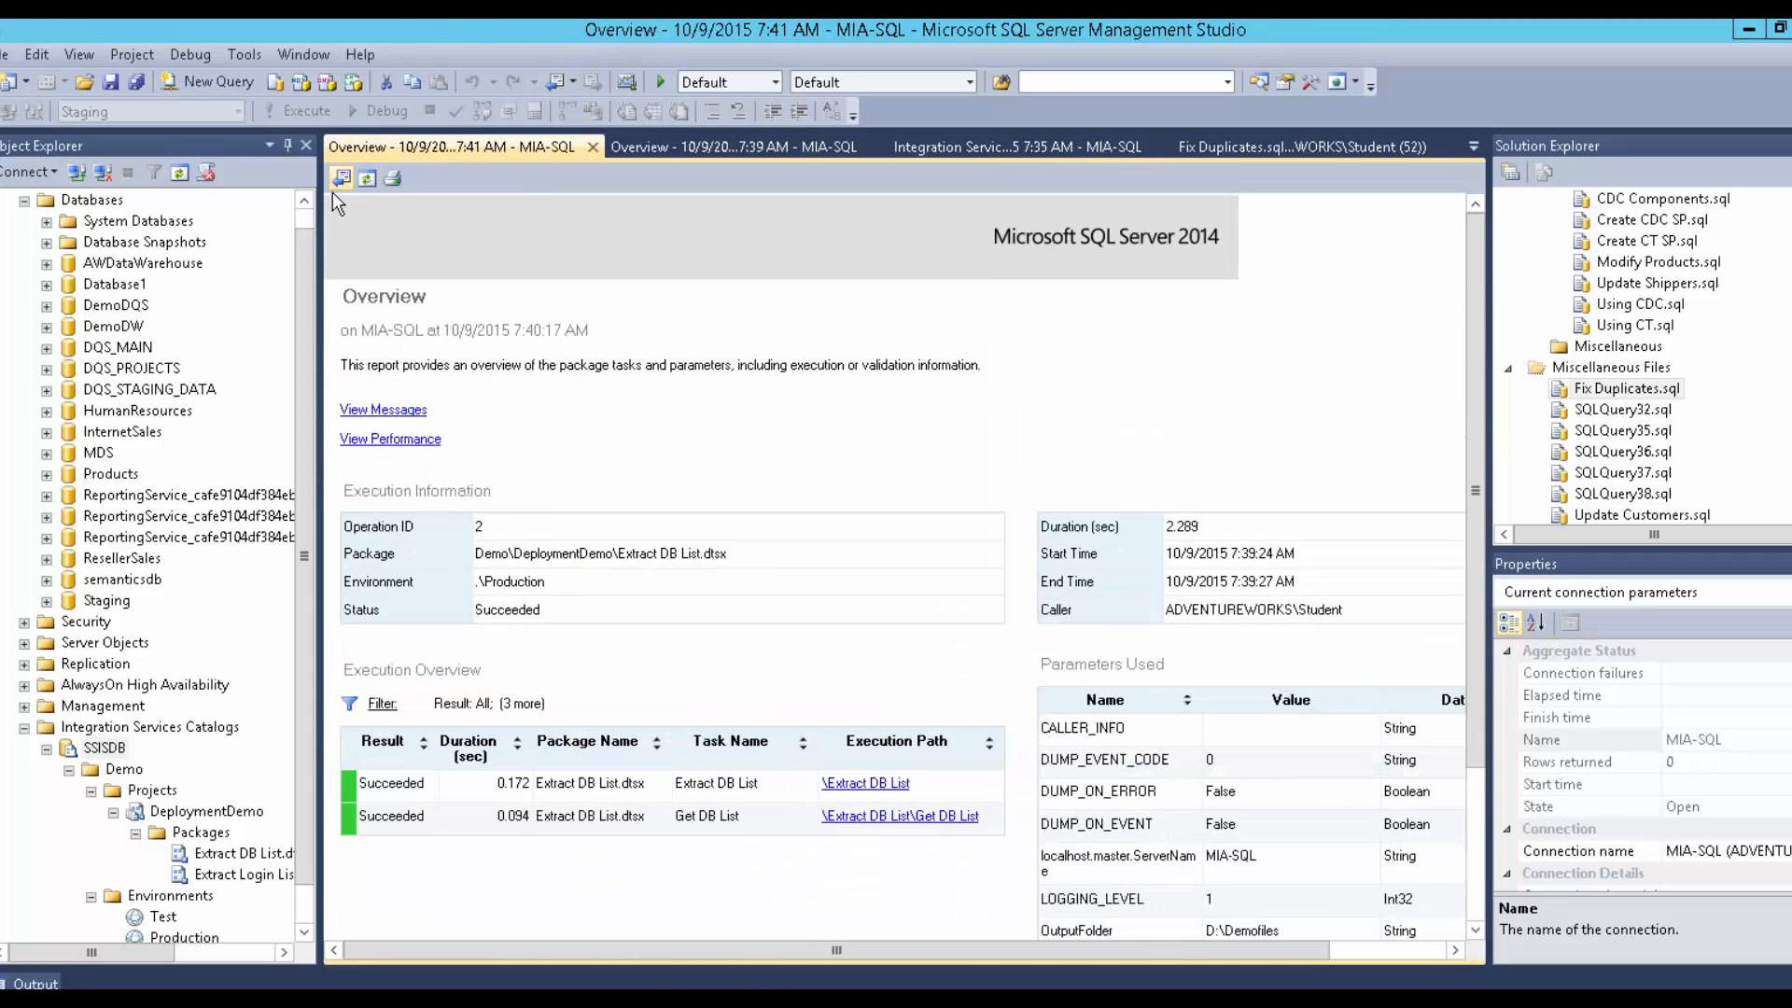
# Open View Performance for the Extract DB List run and scroll to its past-duration chart.
pyautogui.click(408, 438)
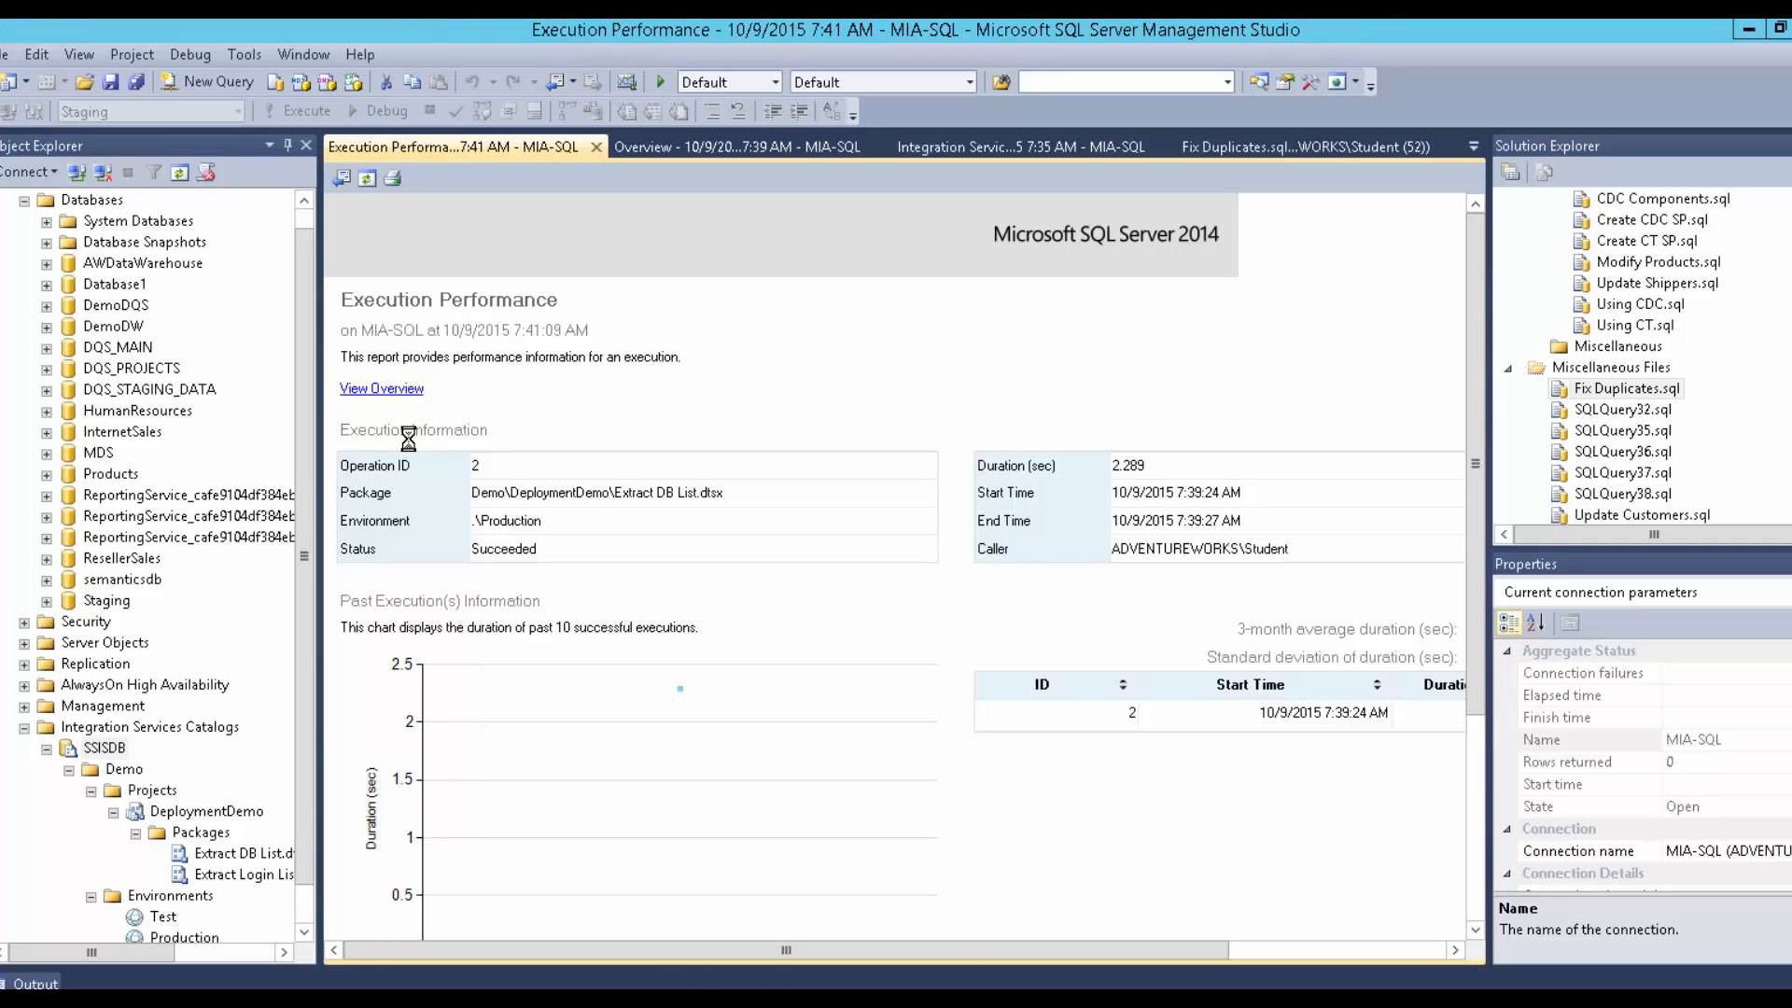
pyautogui.scroll(-3, 374, 504)
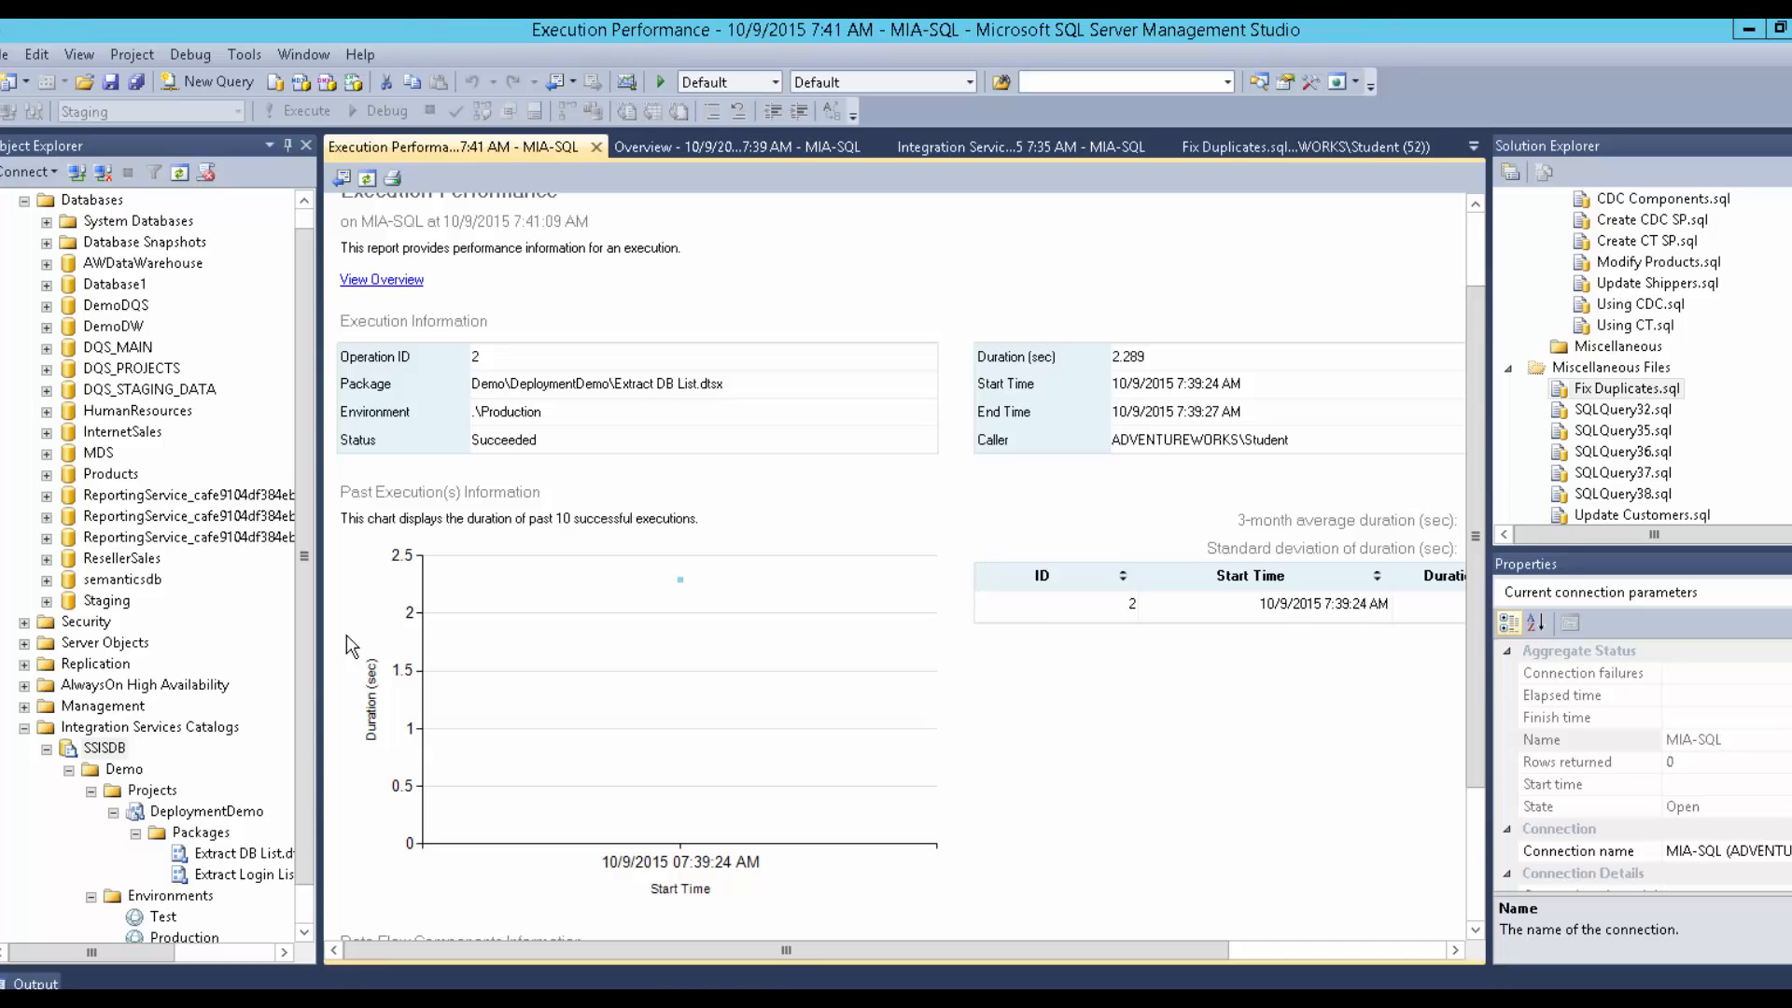
pyautogui.moveTo(859, 1004)
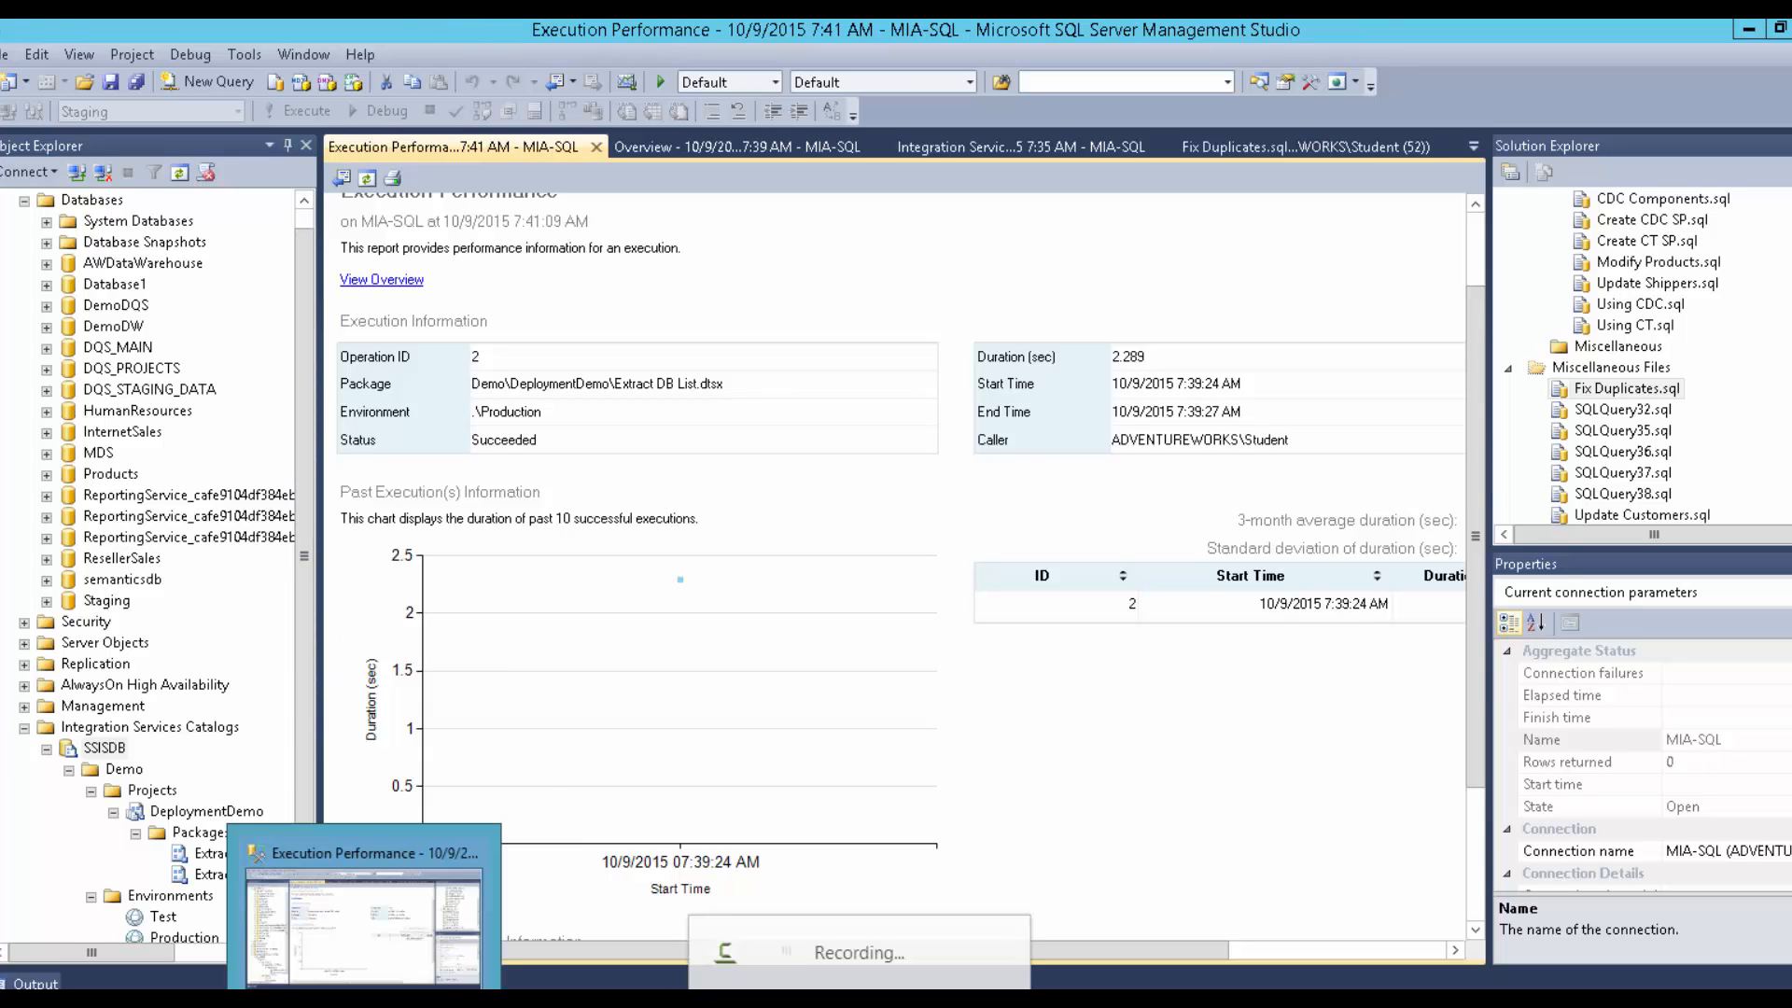
pyautogui.click(859, 1004)
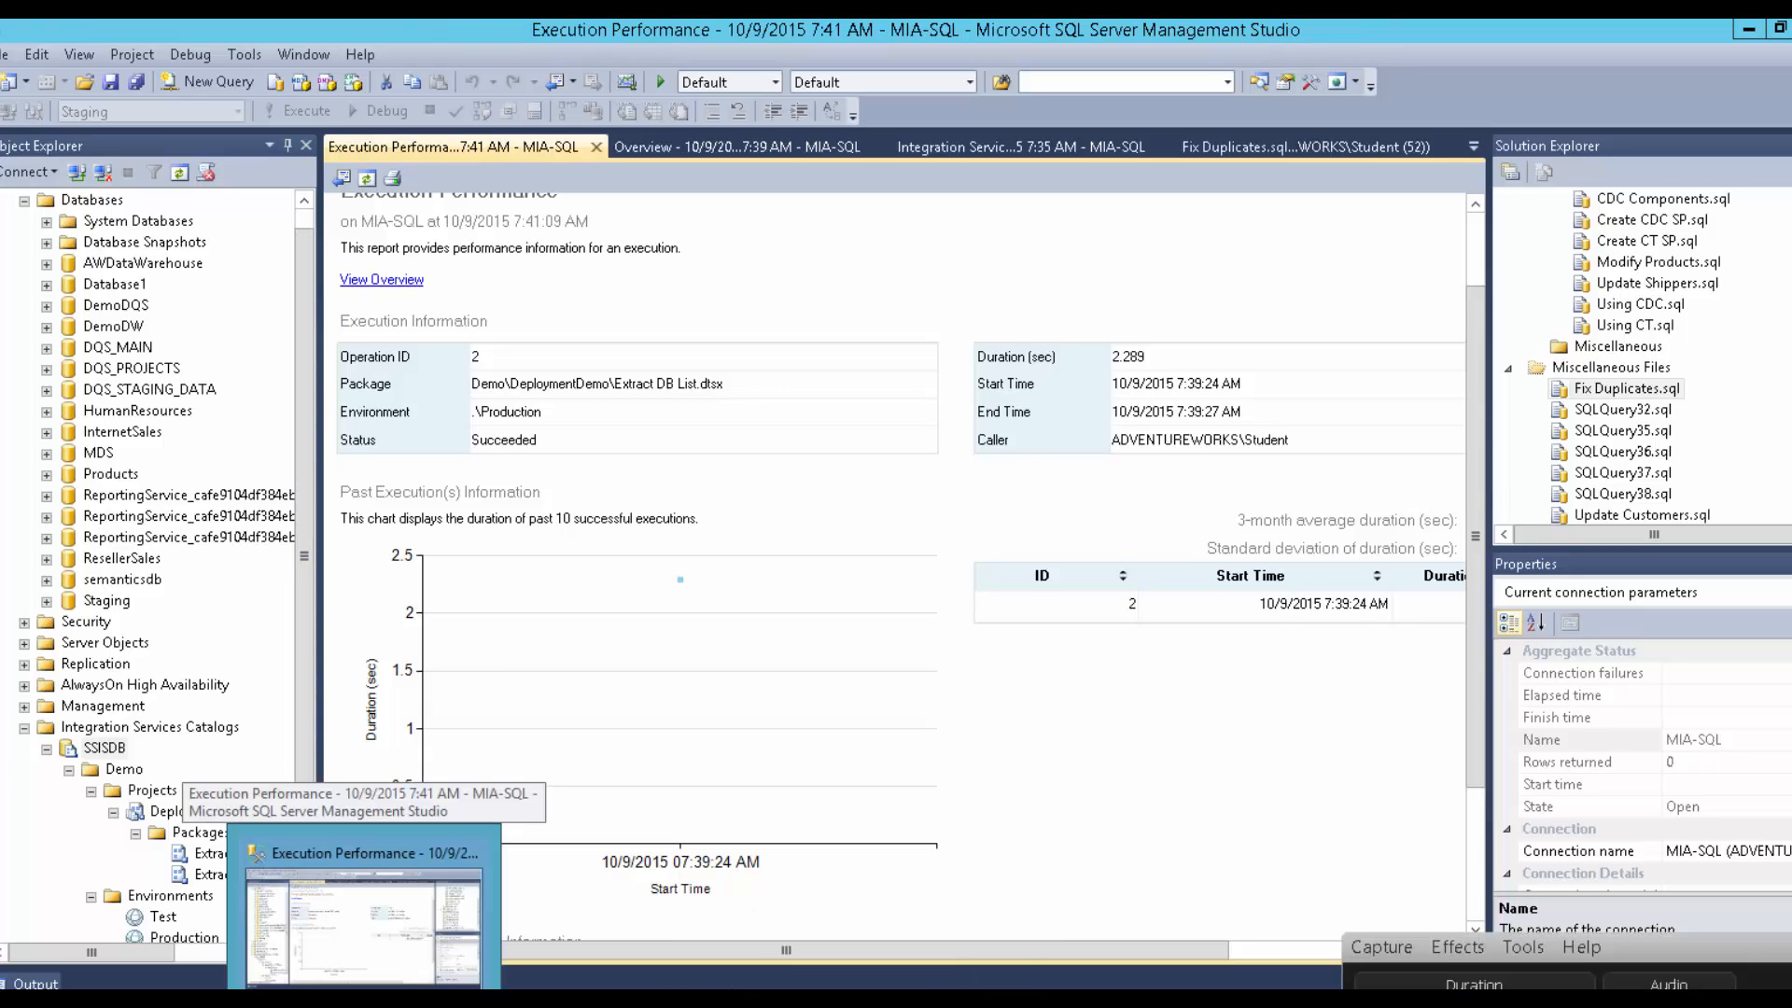